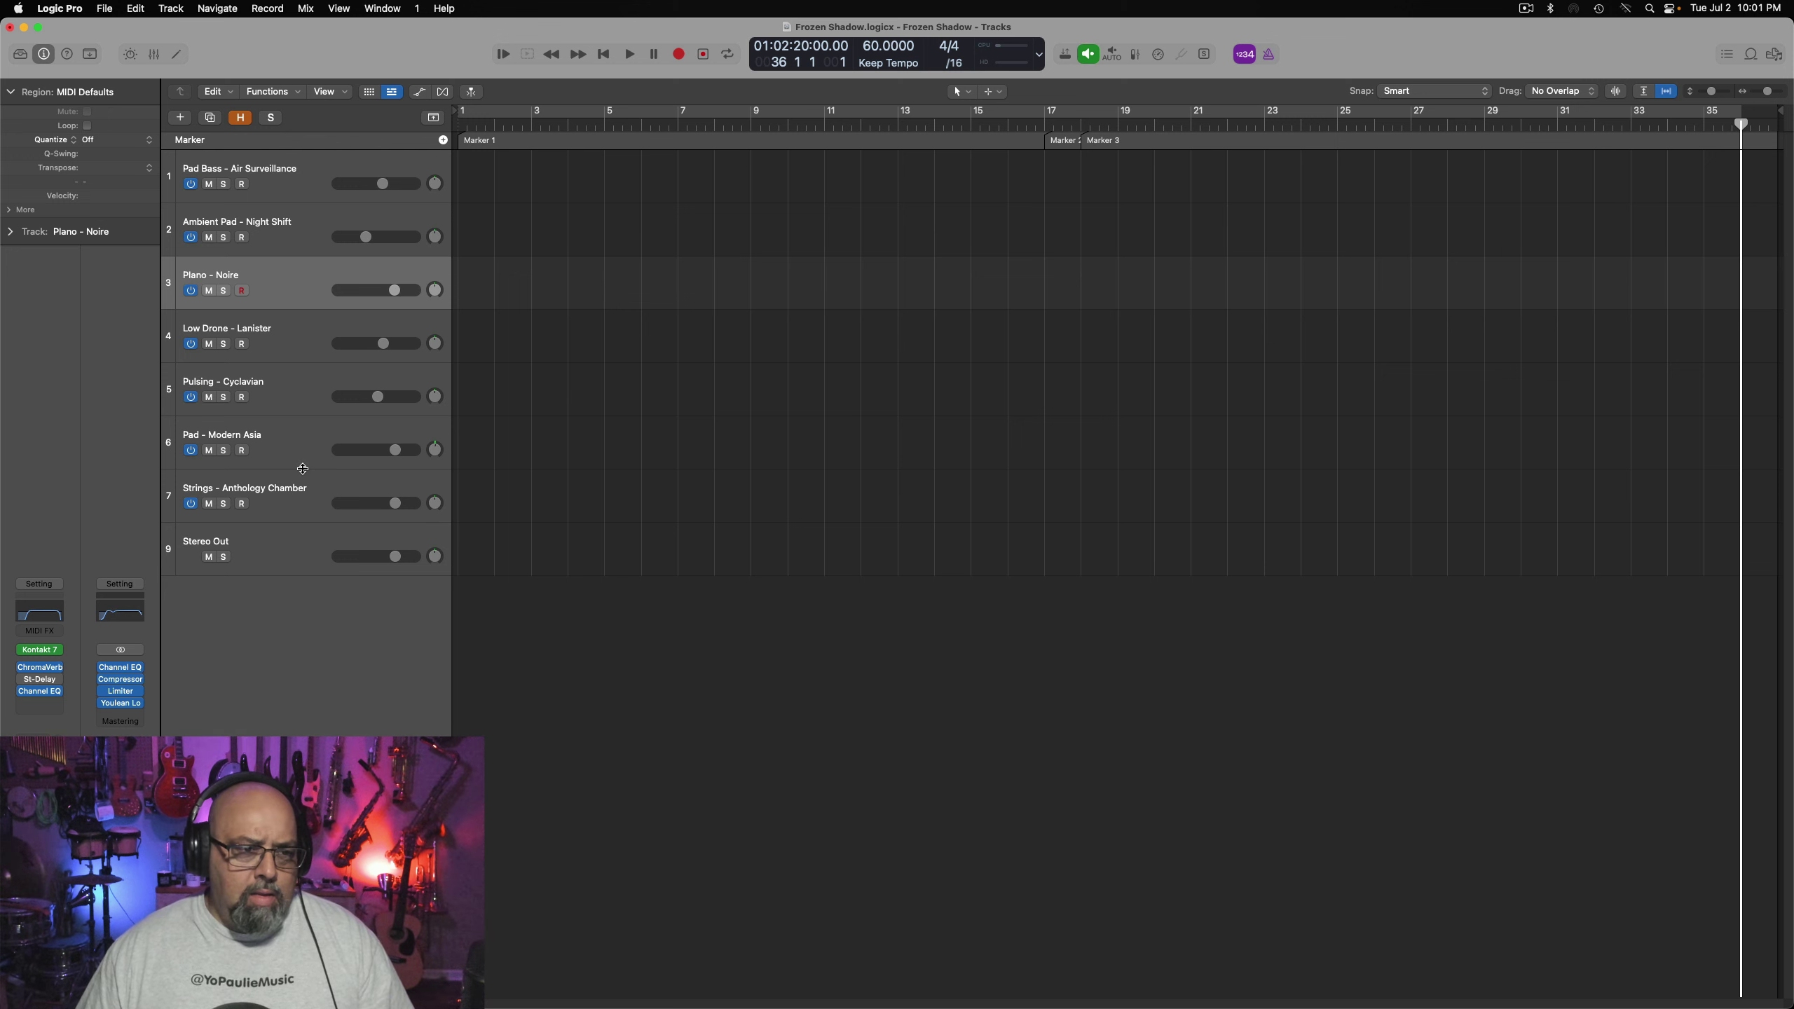
View the Straylight Air Surveillance patch in the Pad Bass track's Kontakt instrument, then close the plug-in window
click(316, 489)
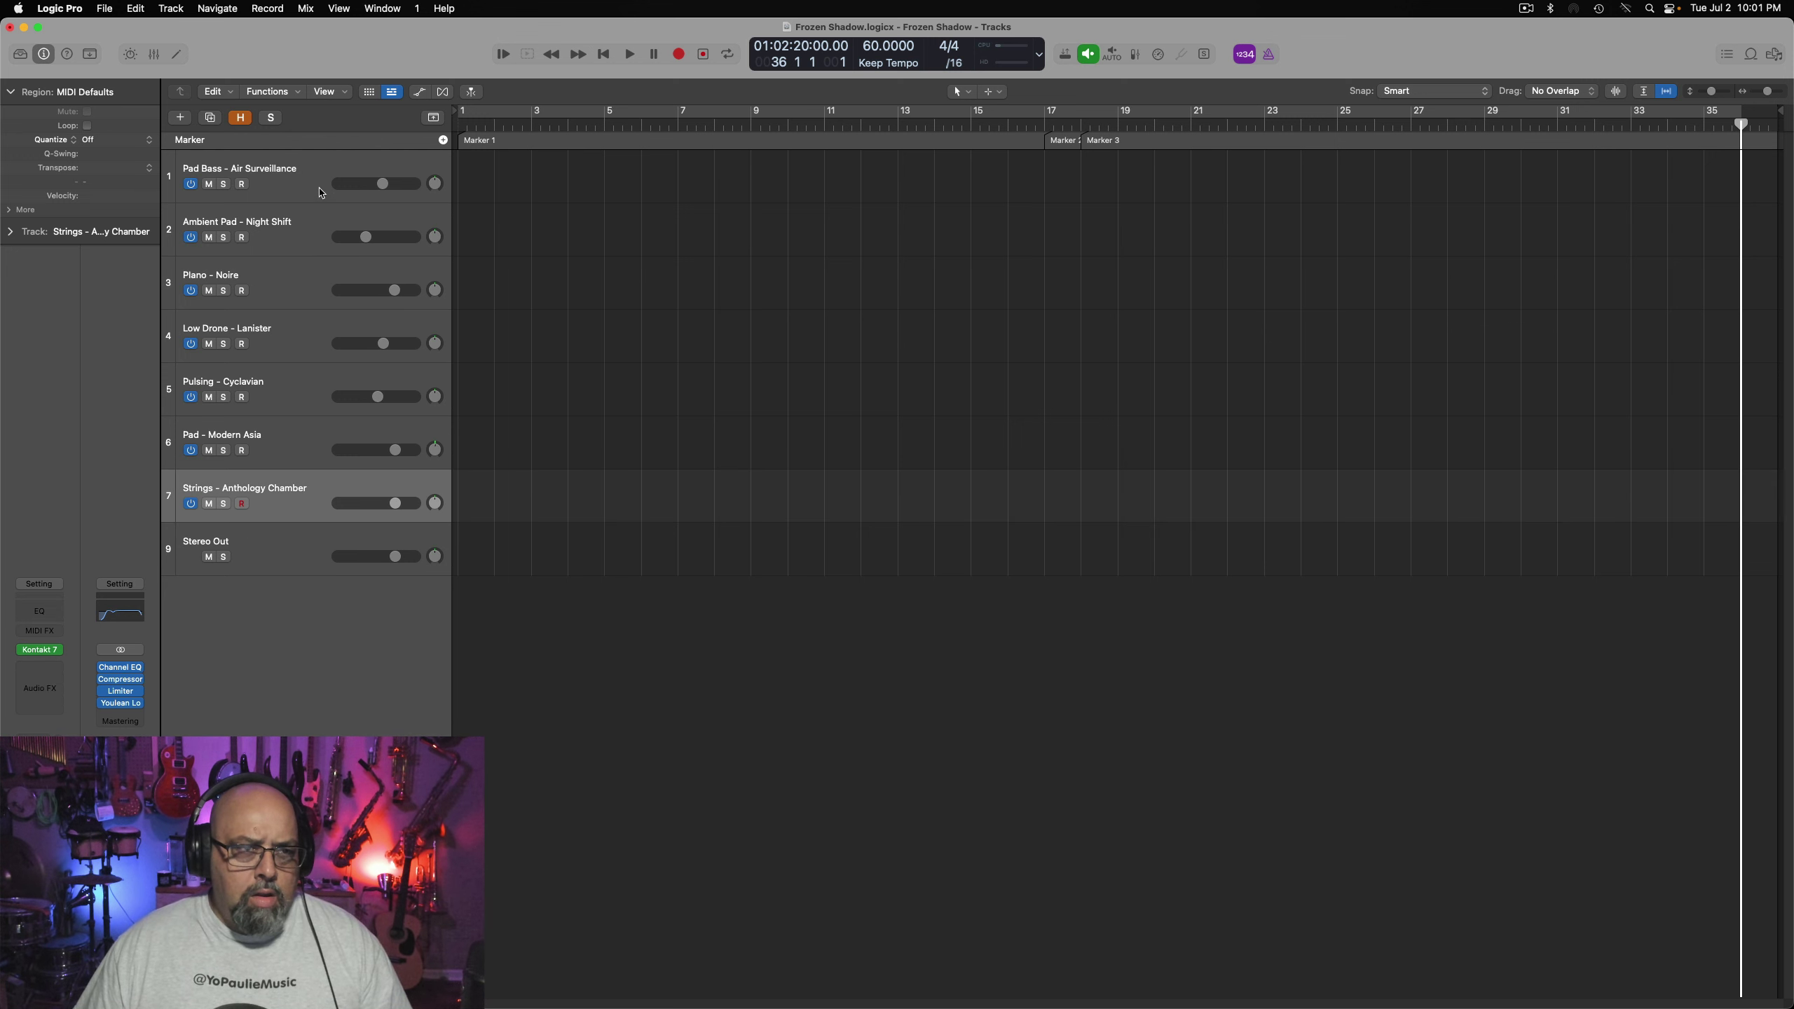
click(322, 189)
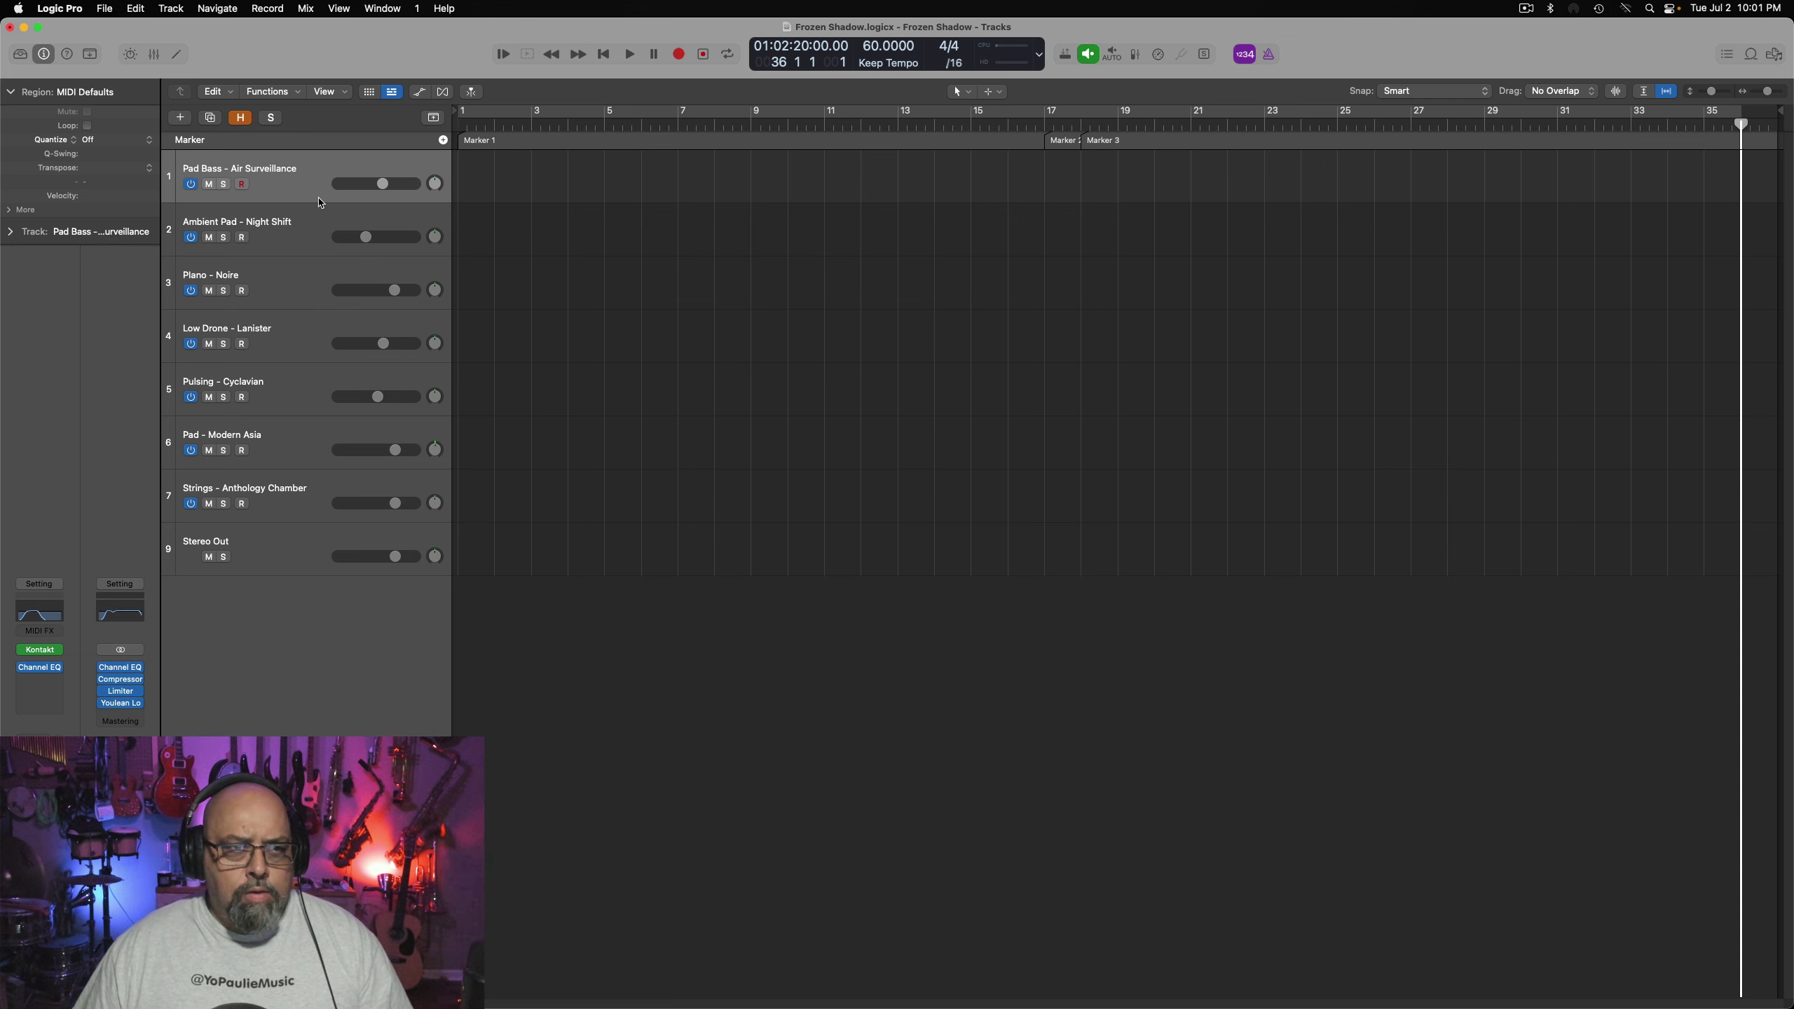
click(40, 651)
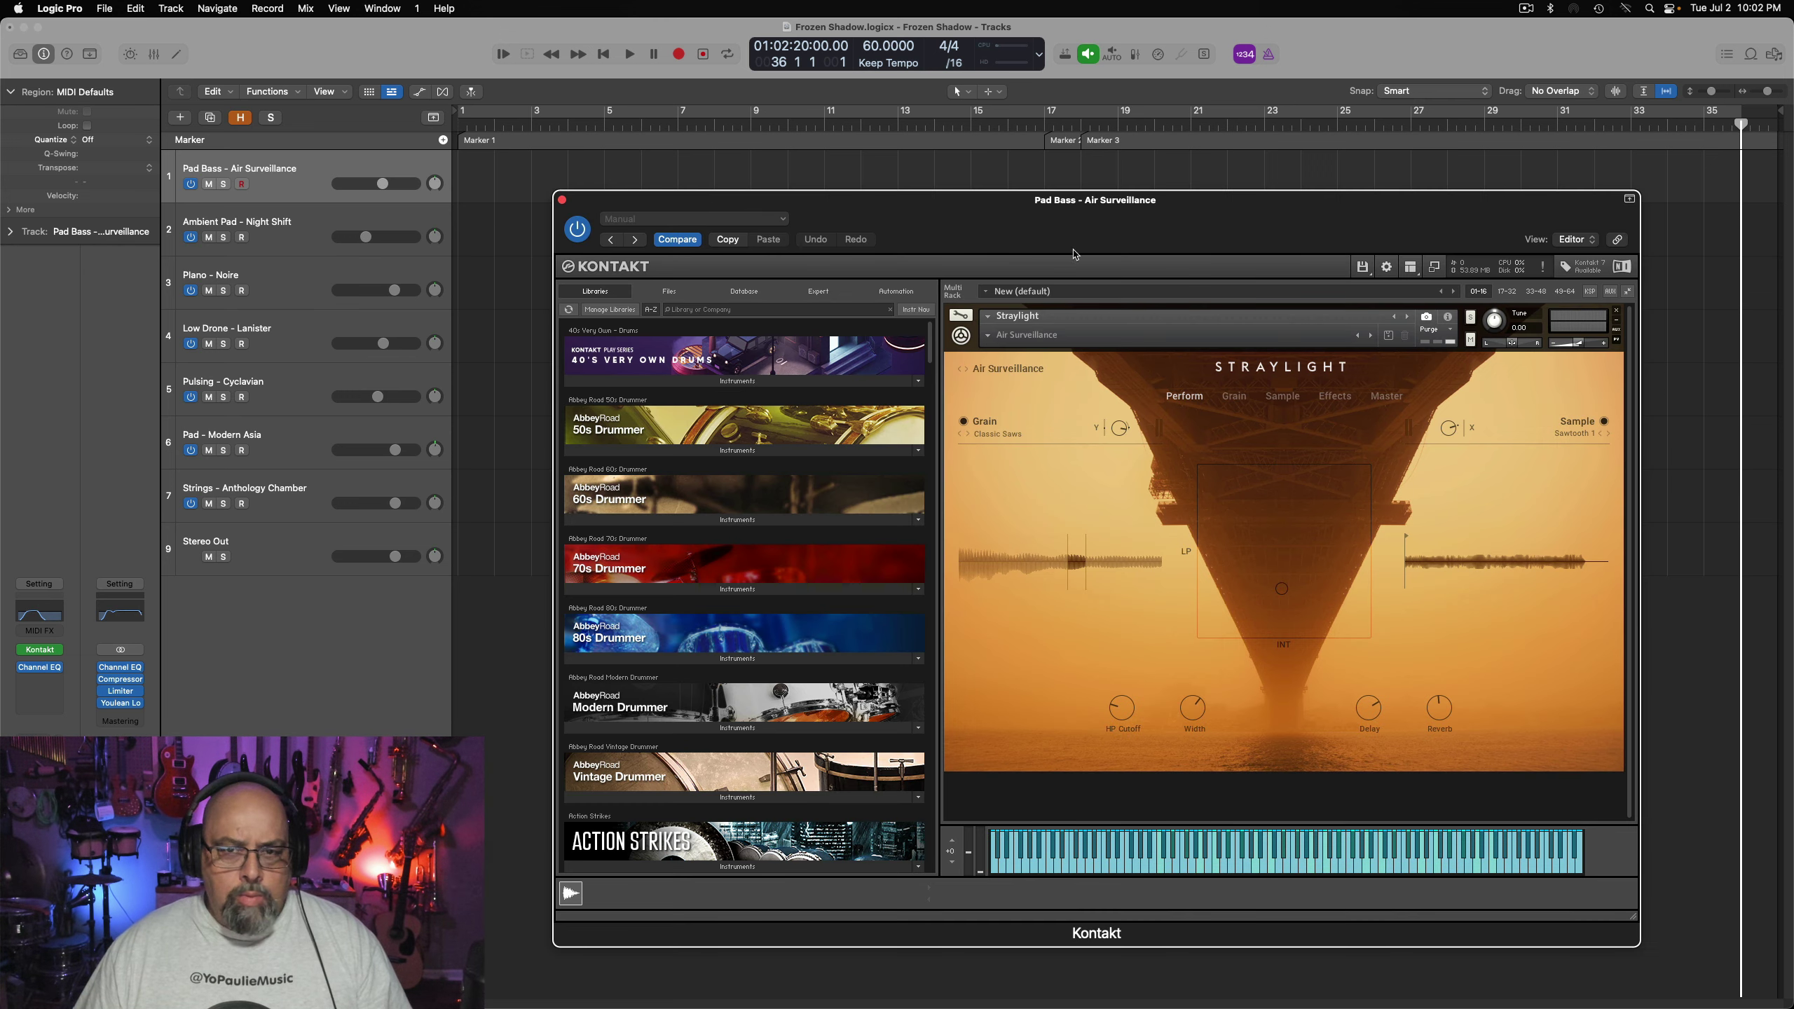
drag(1253, 216, 911, 131)
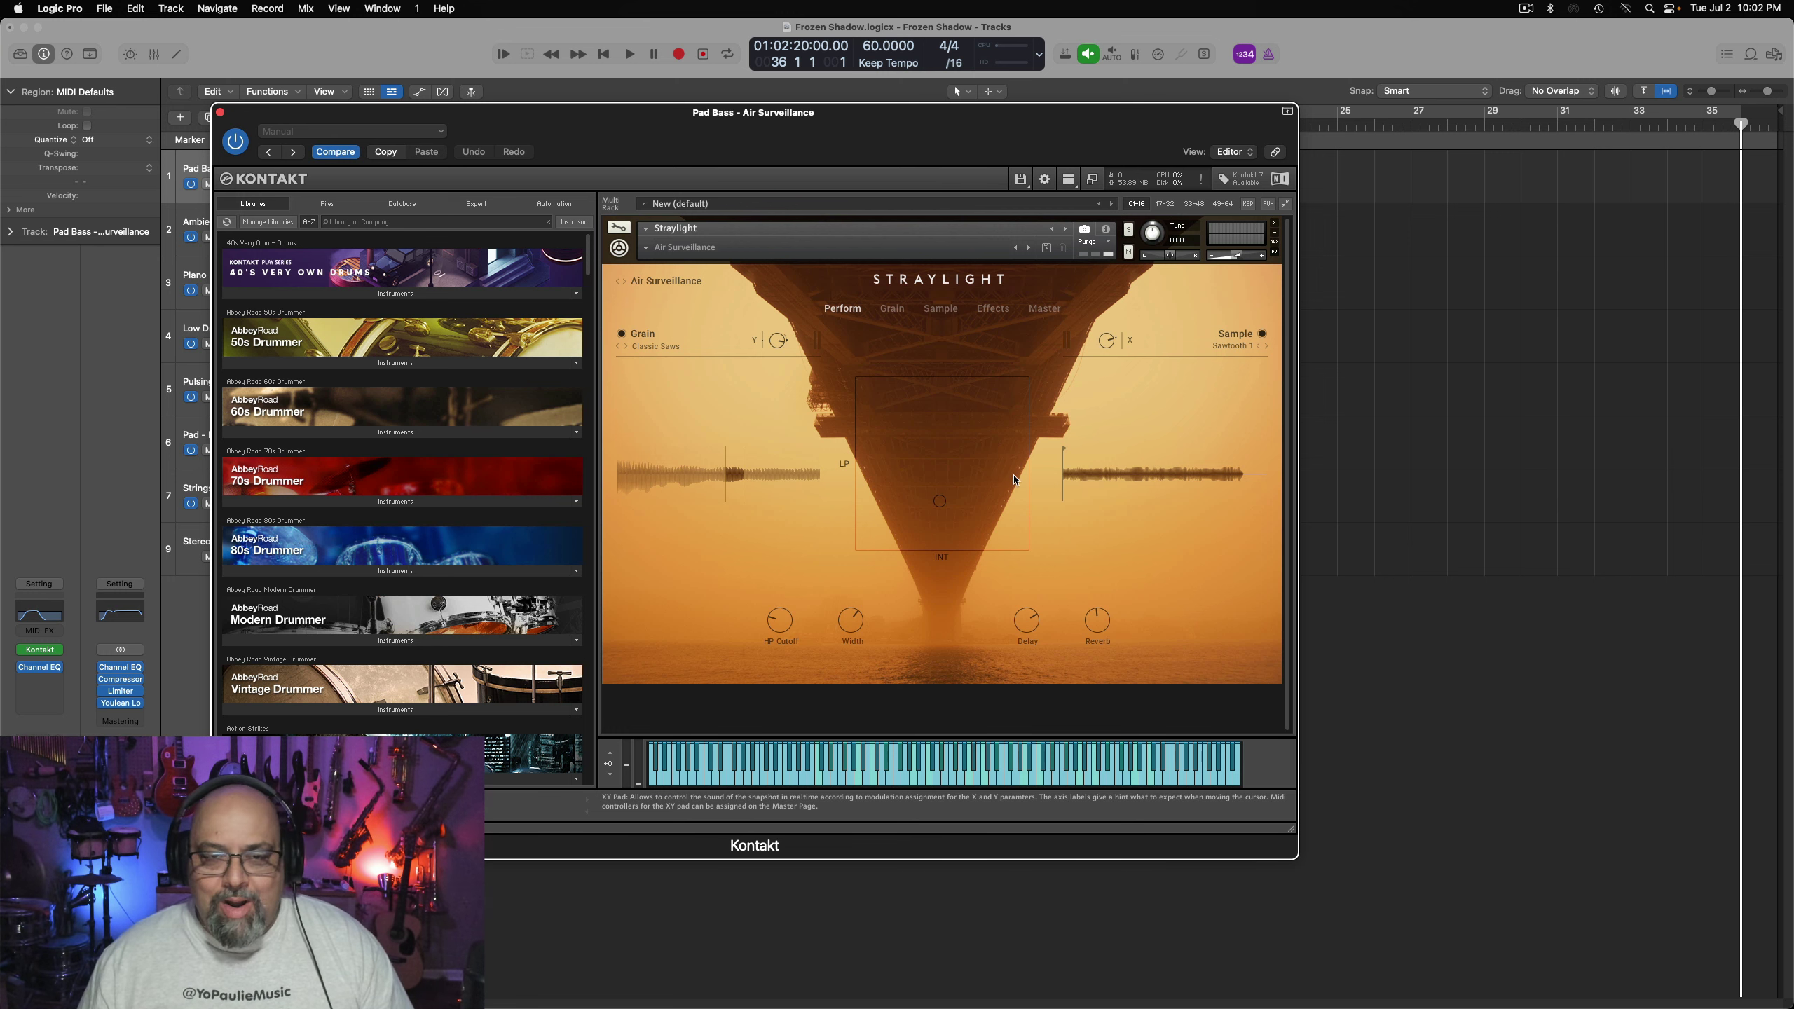
drag(901, 133, 1100, 149)
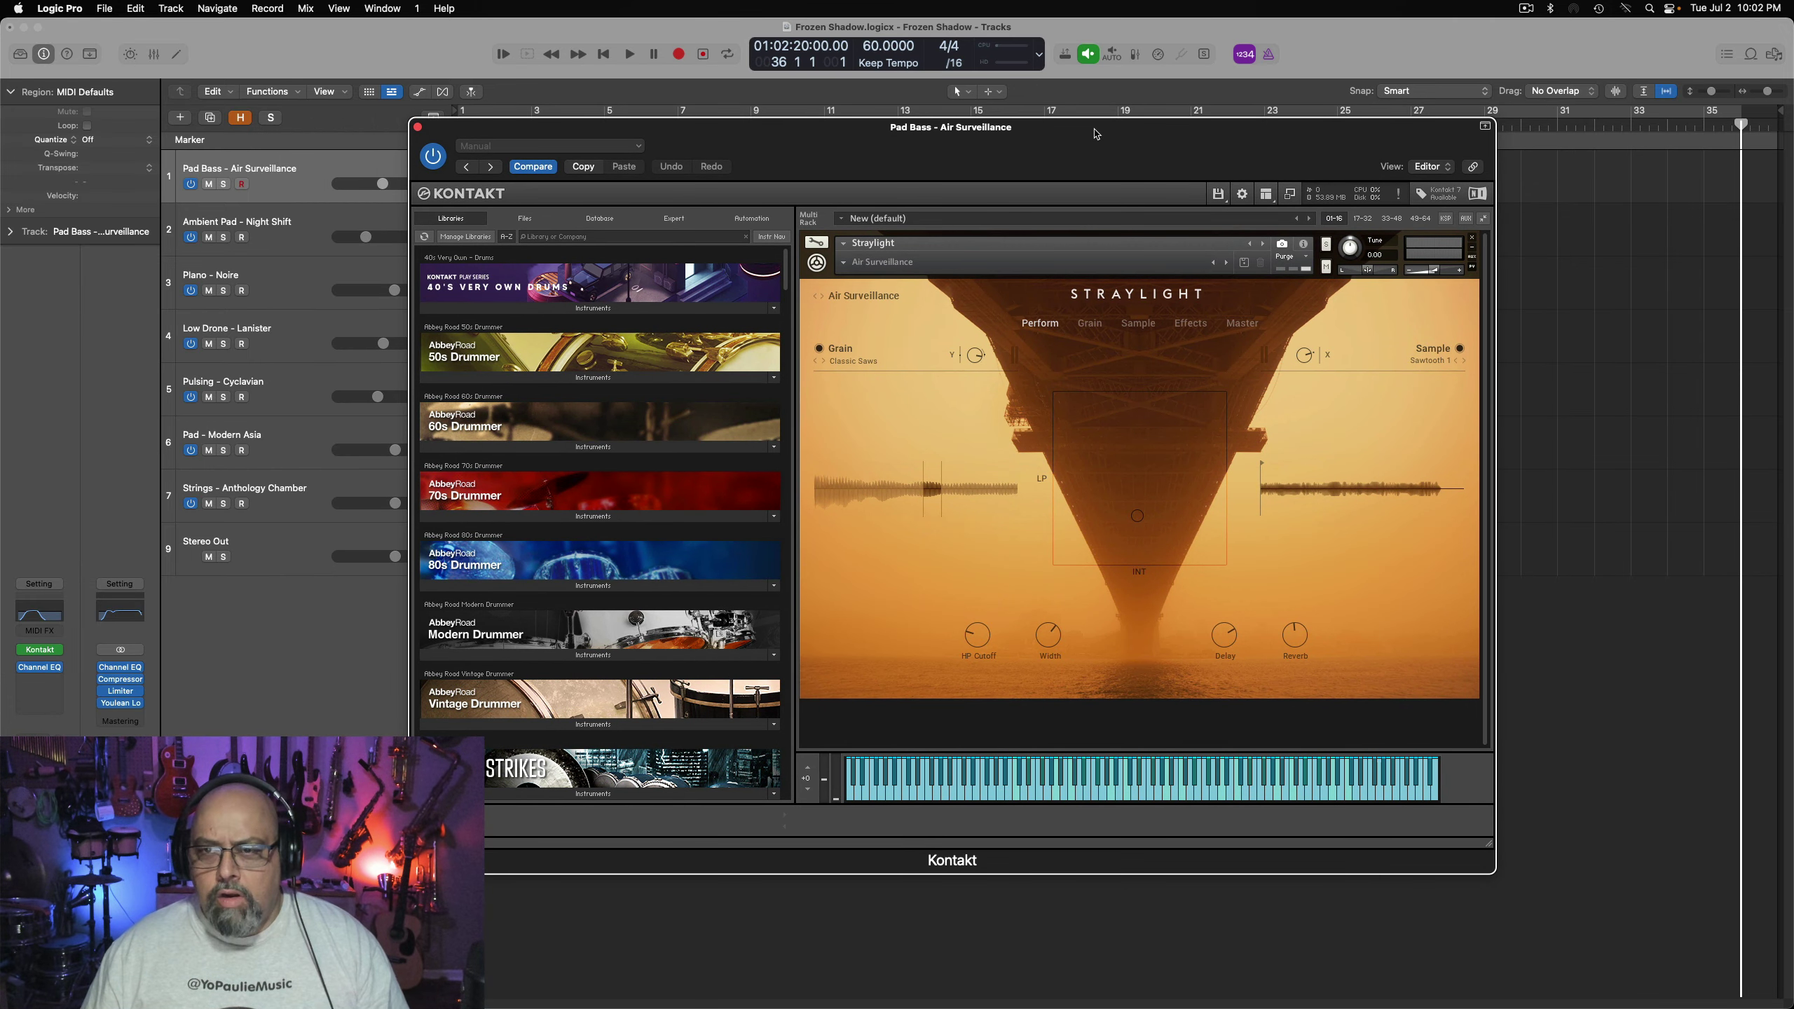
drag(1095, 134, 998, 152)
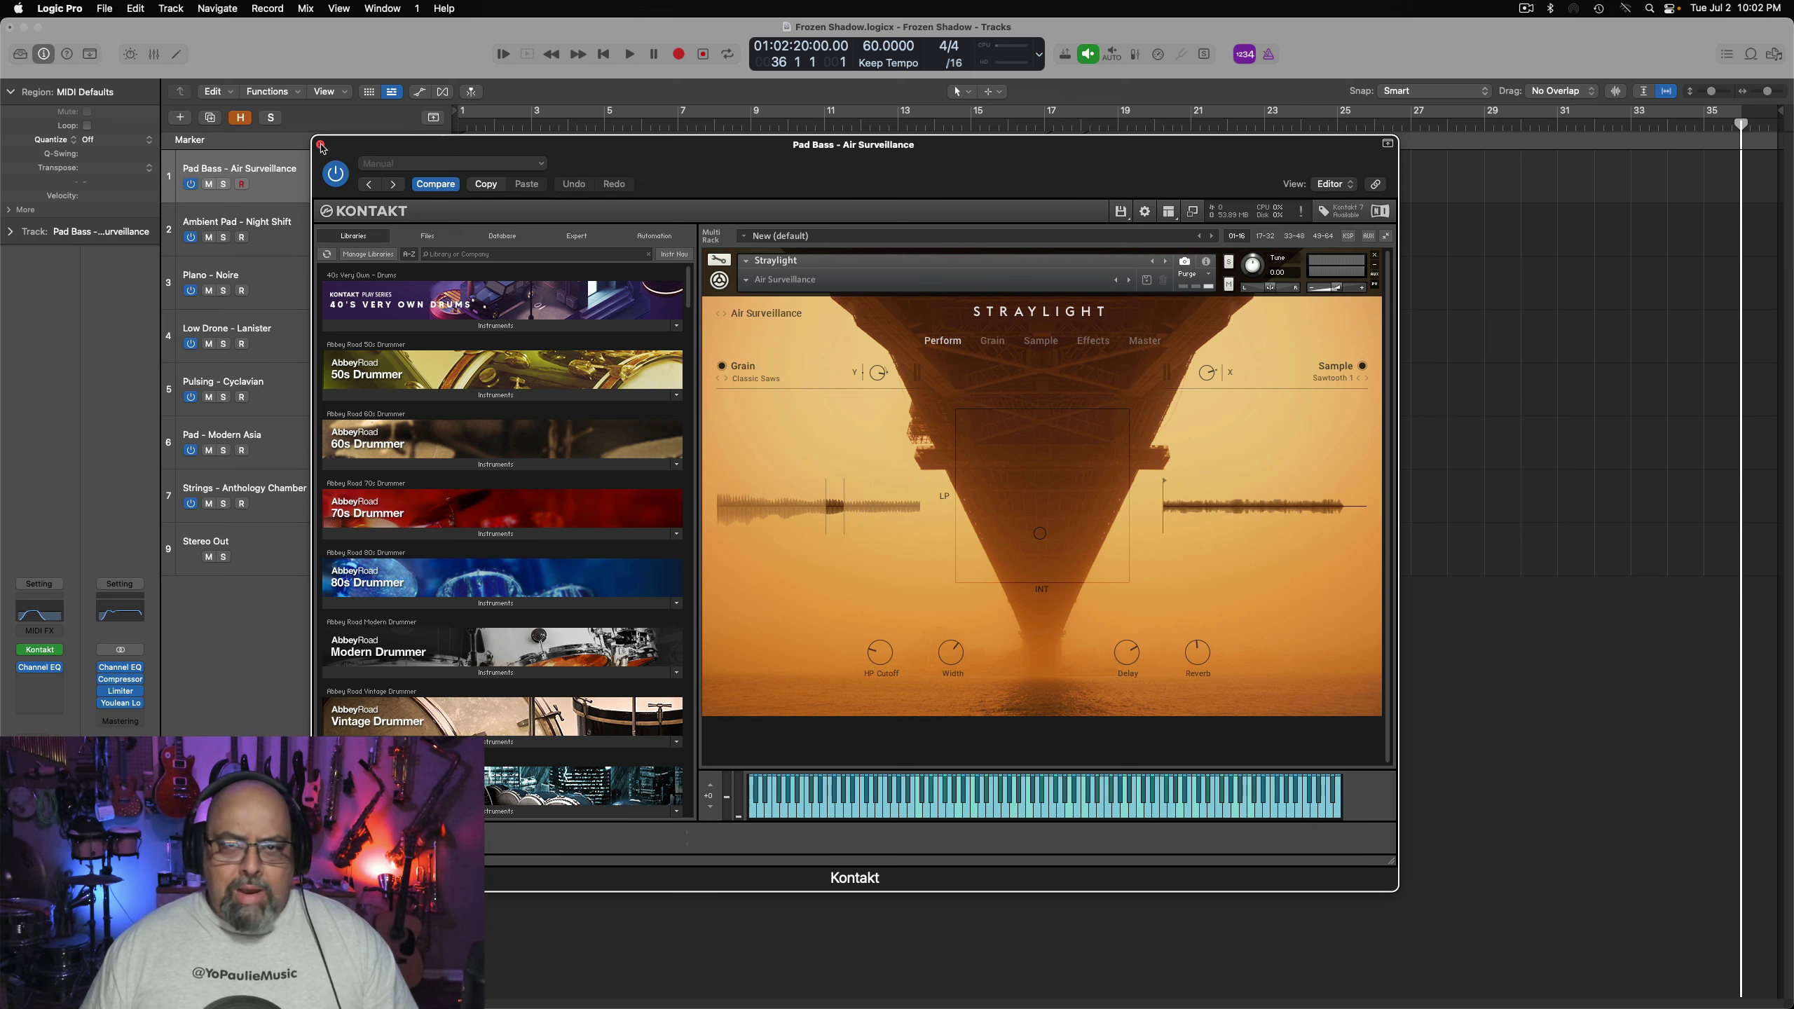
click(320, 145)
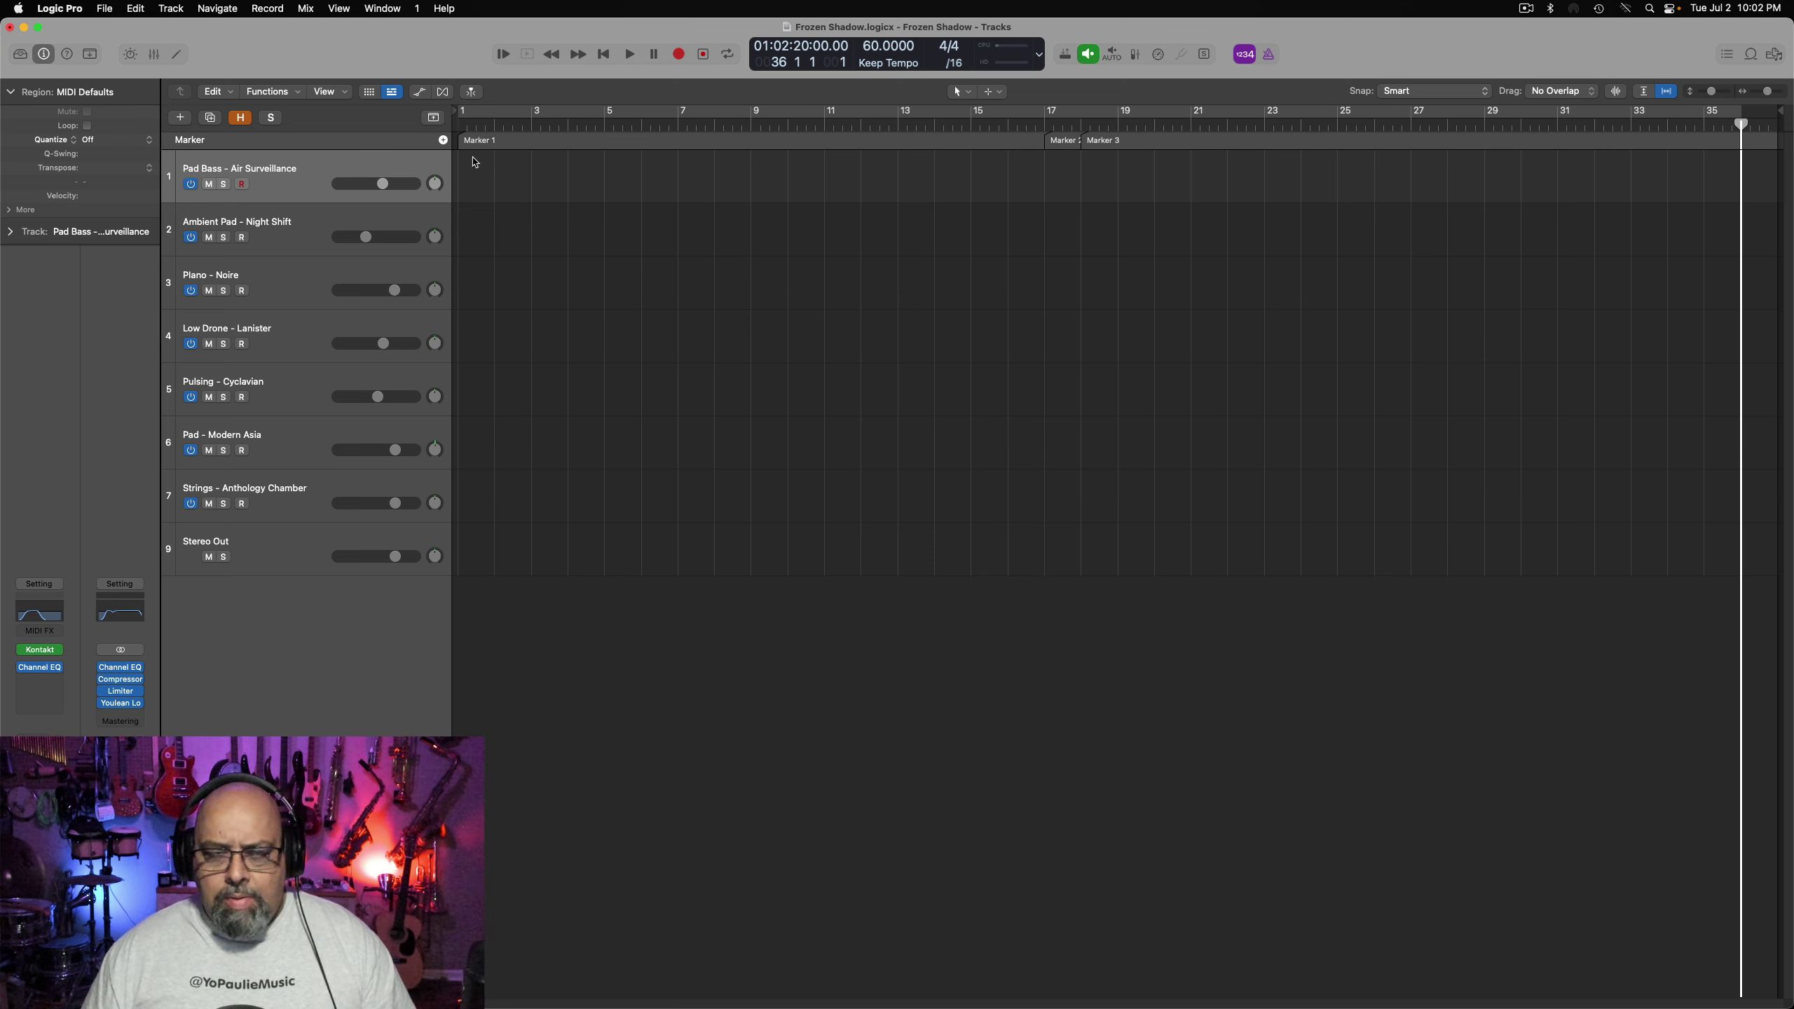
Record a sustained bass note on the Pad Bass - Air Surveillance track from bar 1 to bar 5
click(470, 134)
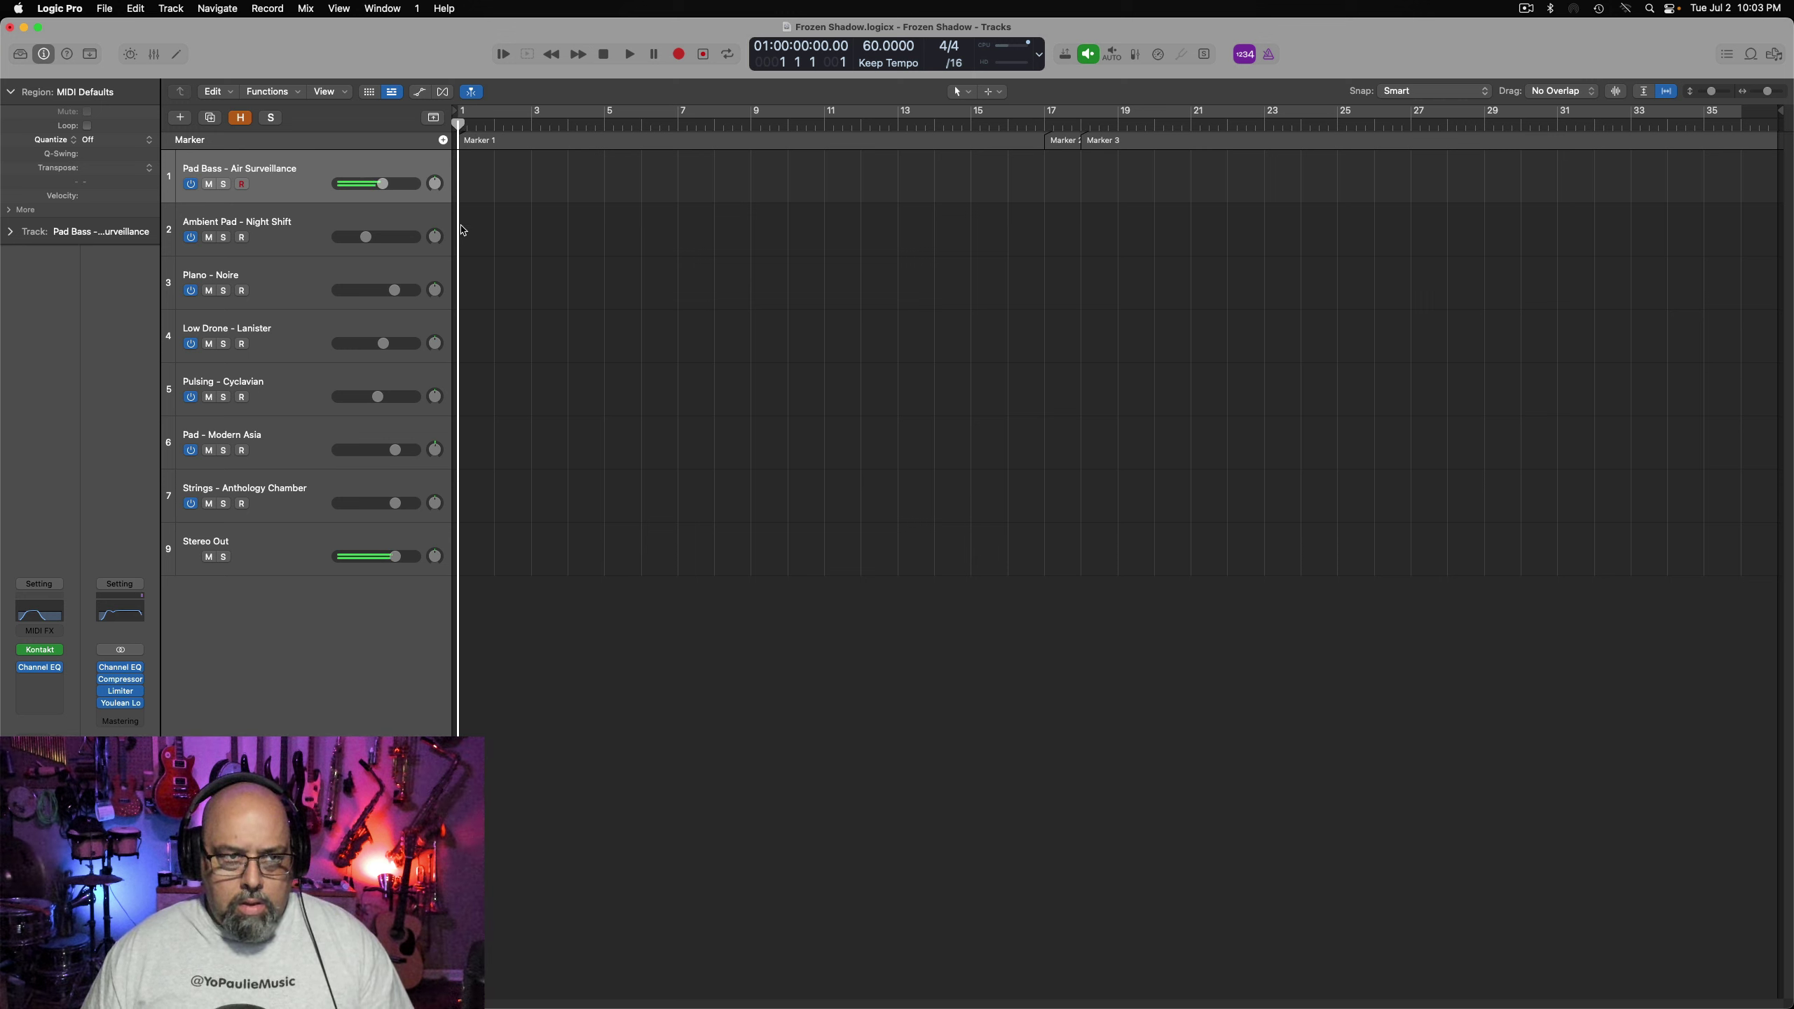
key(r)
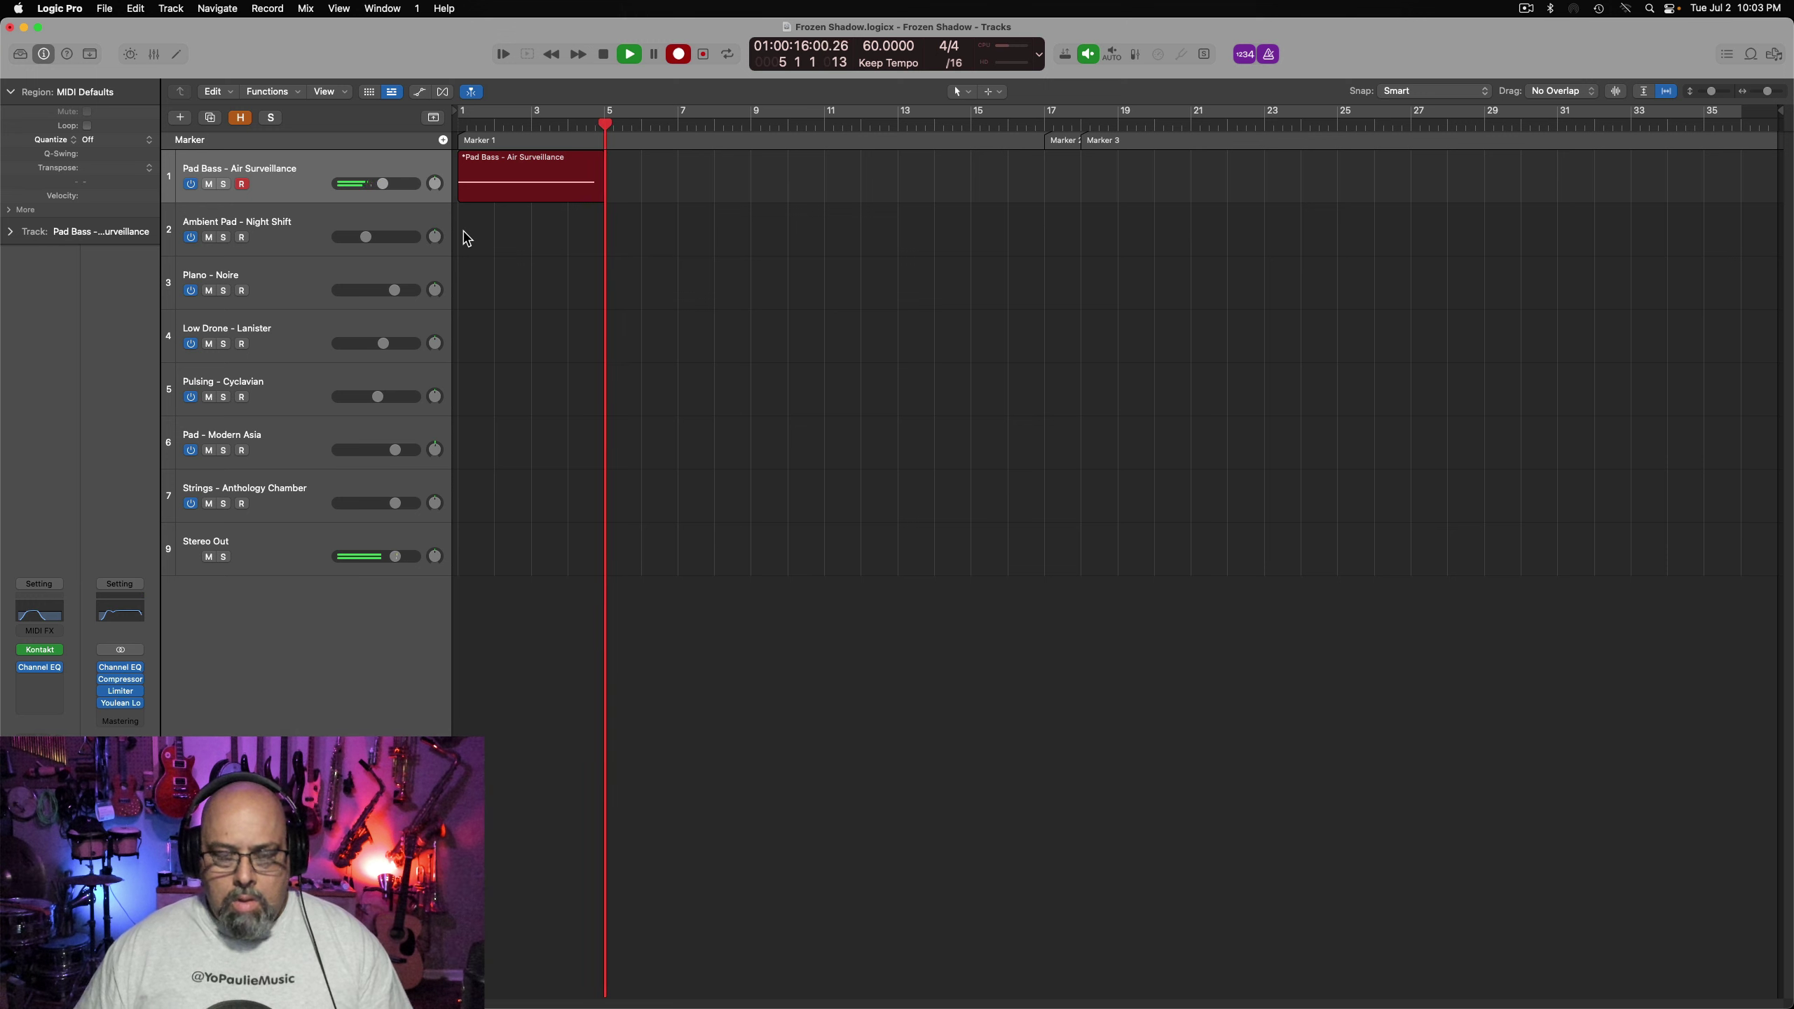
key(space)
key(z)
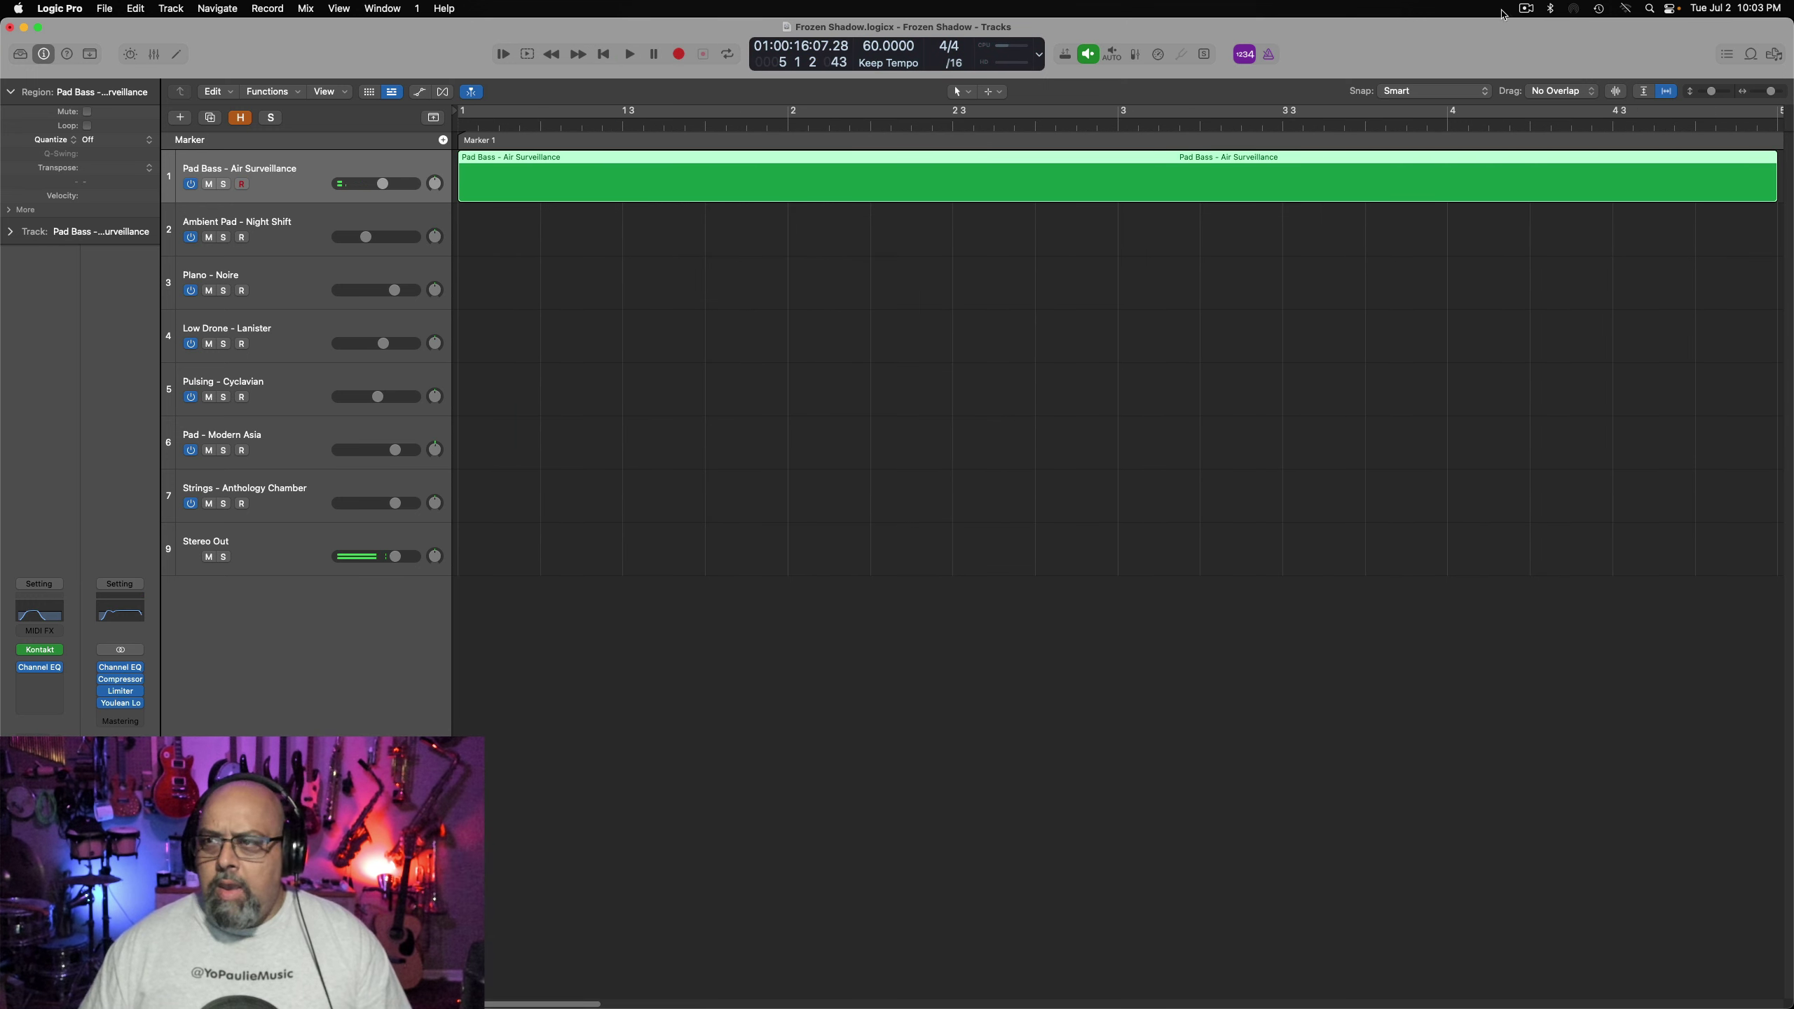
click(1766, 94)
drag(1766, 98, 1755, 94)
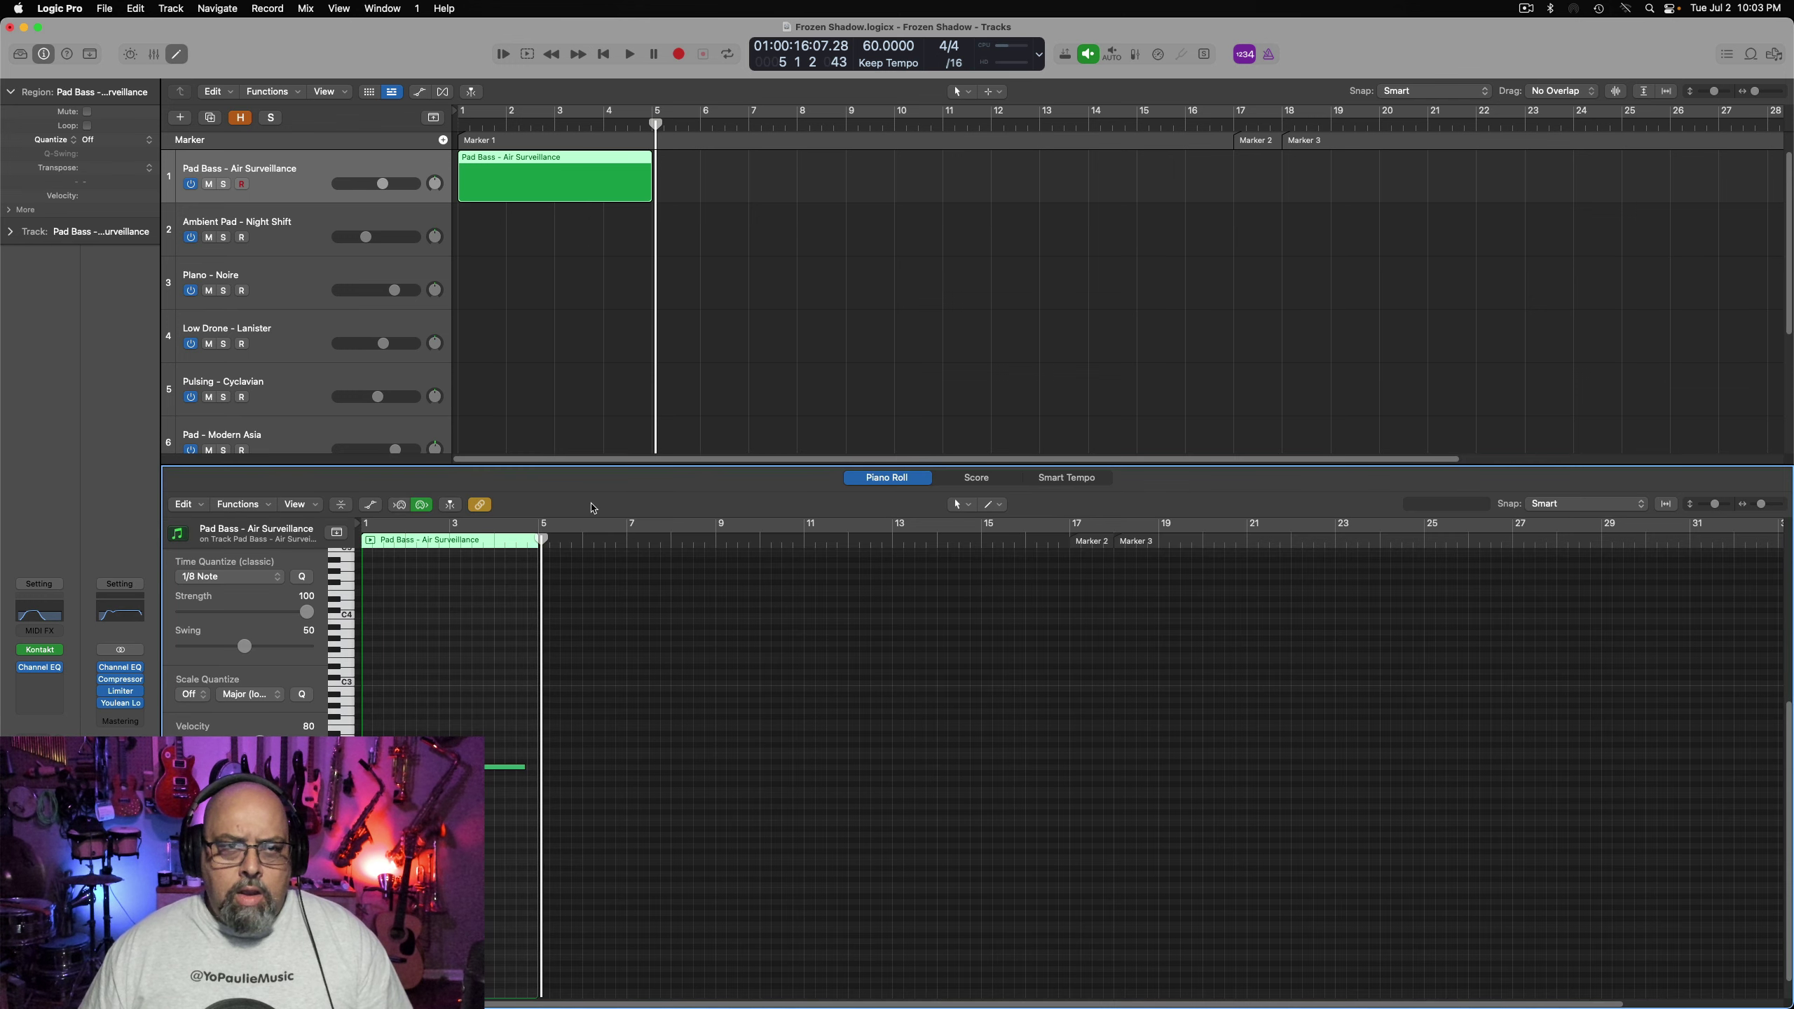
Inspect the recorded bass note in the piano roll, play briefly, and close the editor
double_click(546, 189)
click(466, 767)
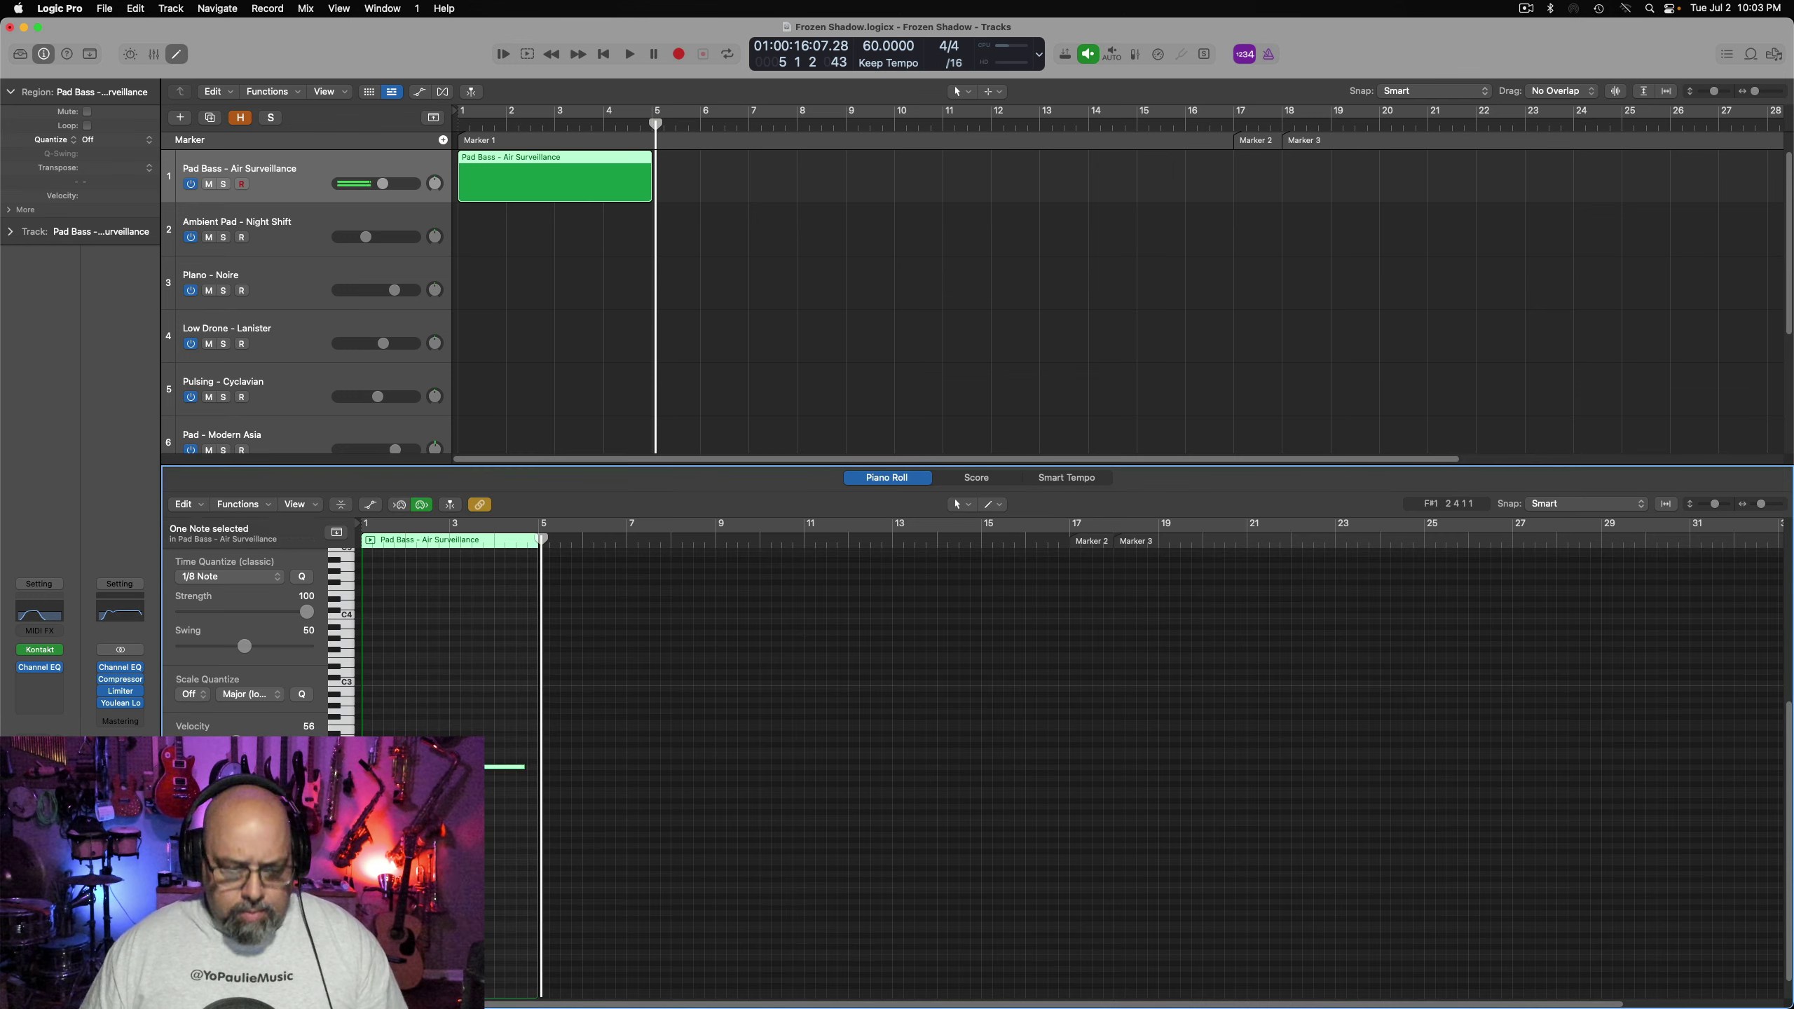
click(561, 373)
key(space)
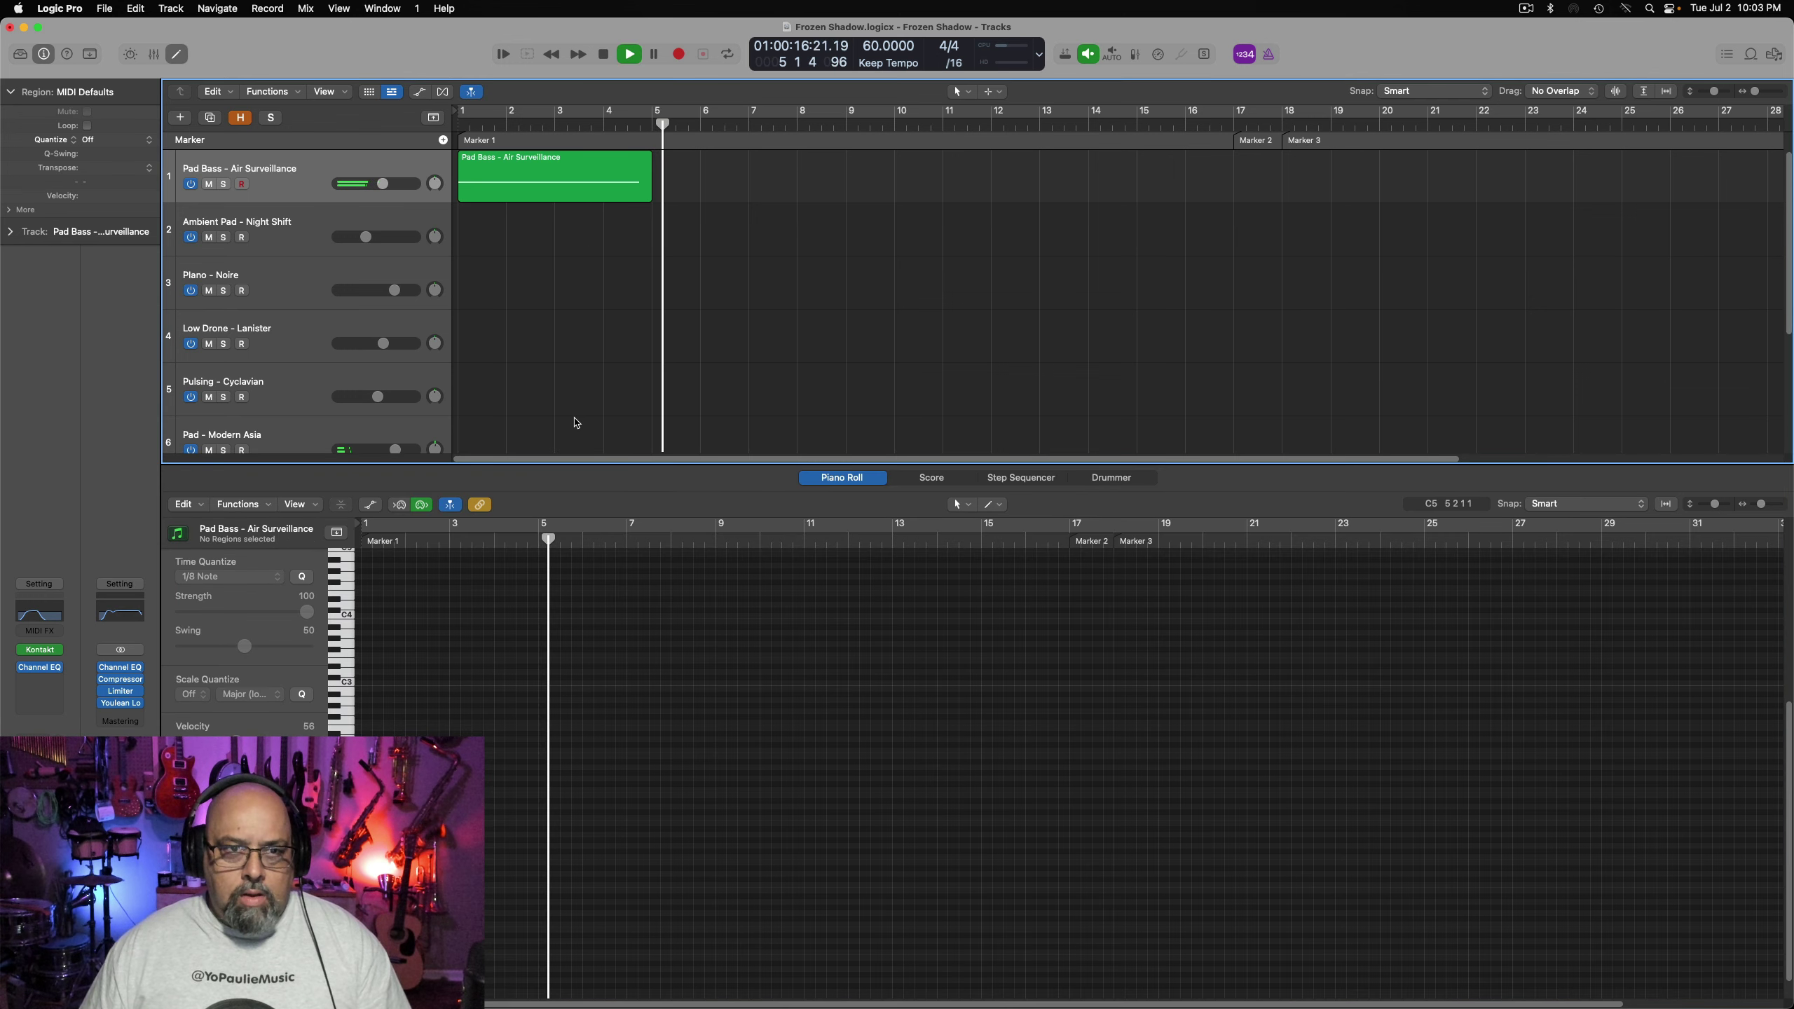
key(e)
key(space)
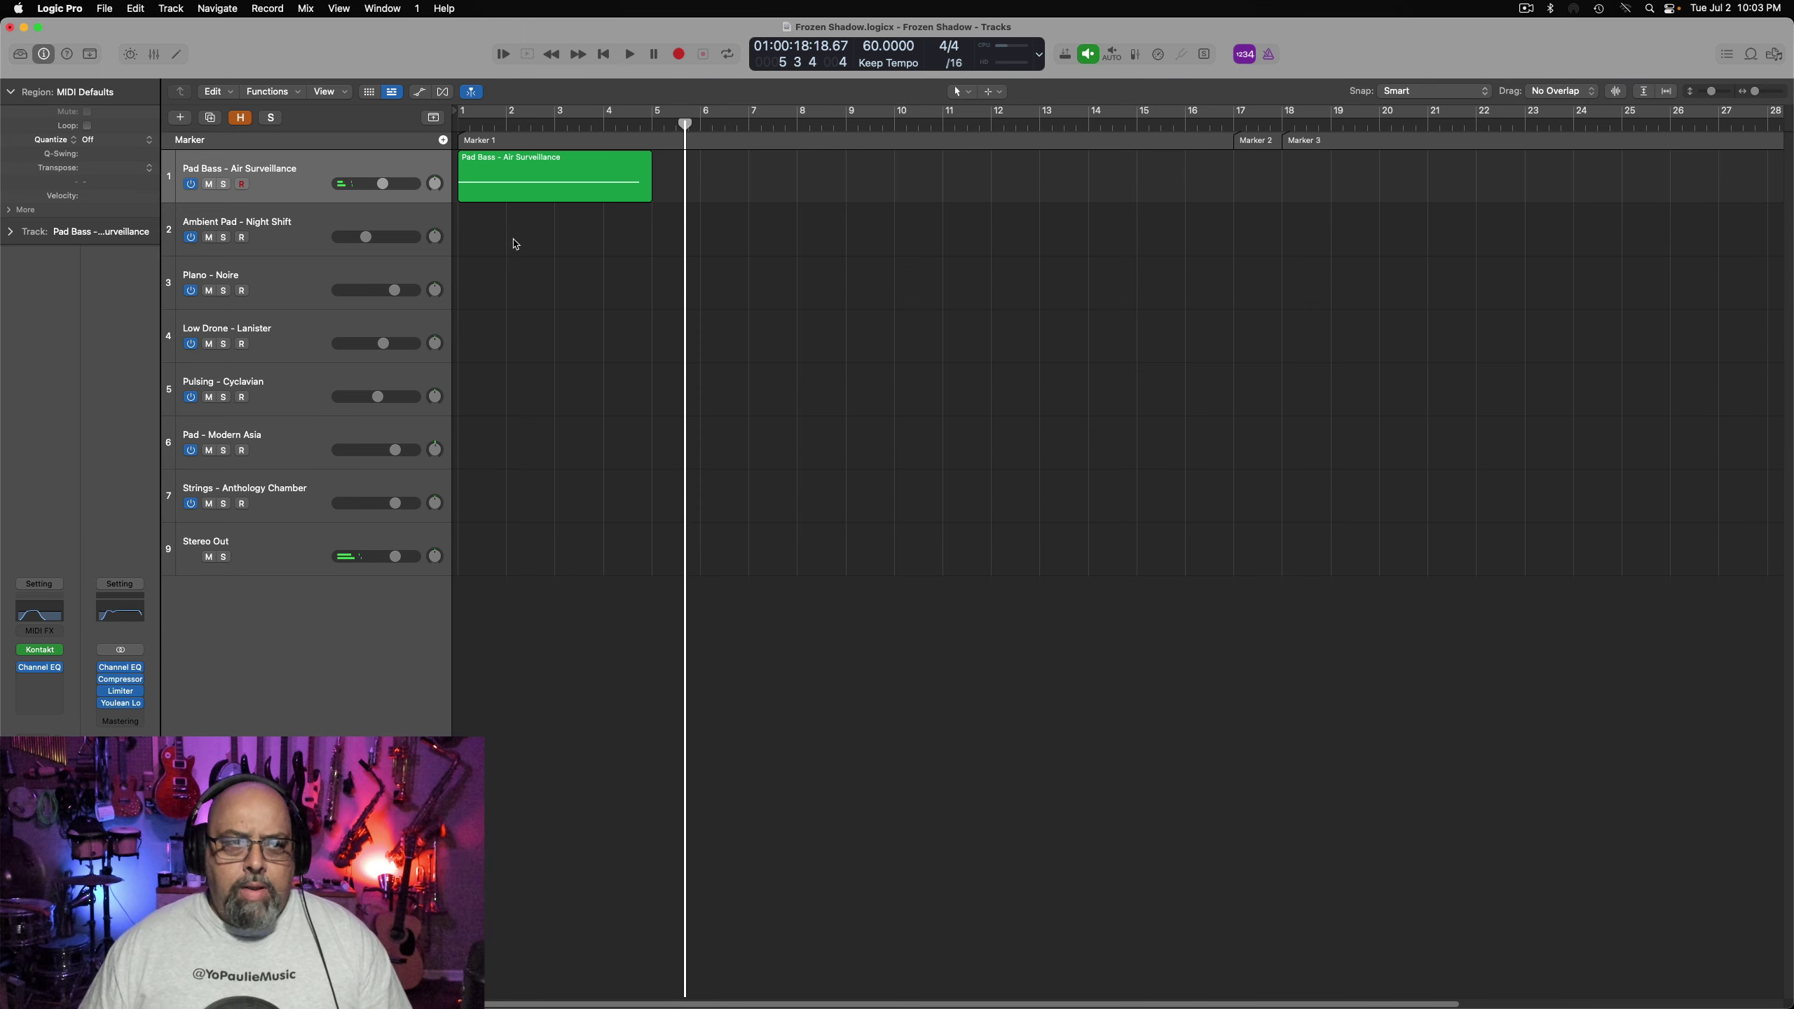
Repeat the four-bar Pad Bass region three times so it fills the track up to Marker 2 at bar 17
click(570, 178)
key(super+r)
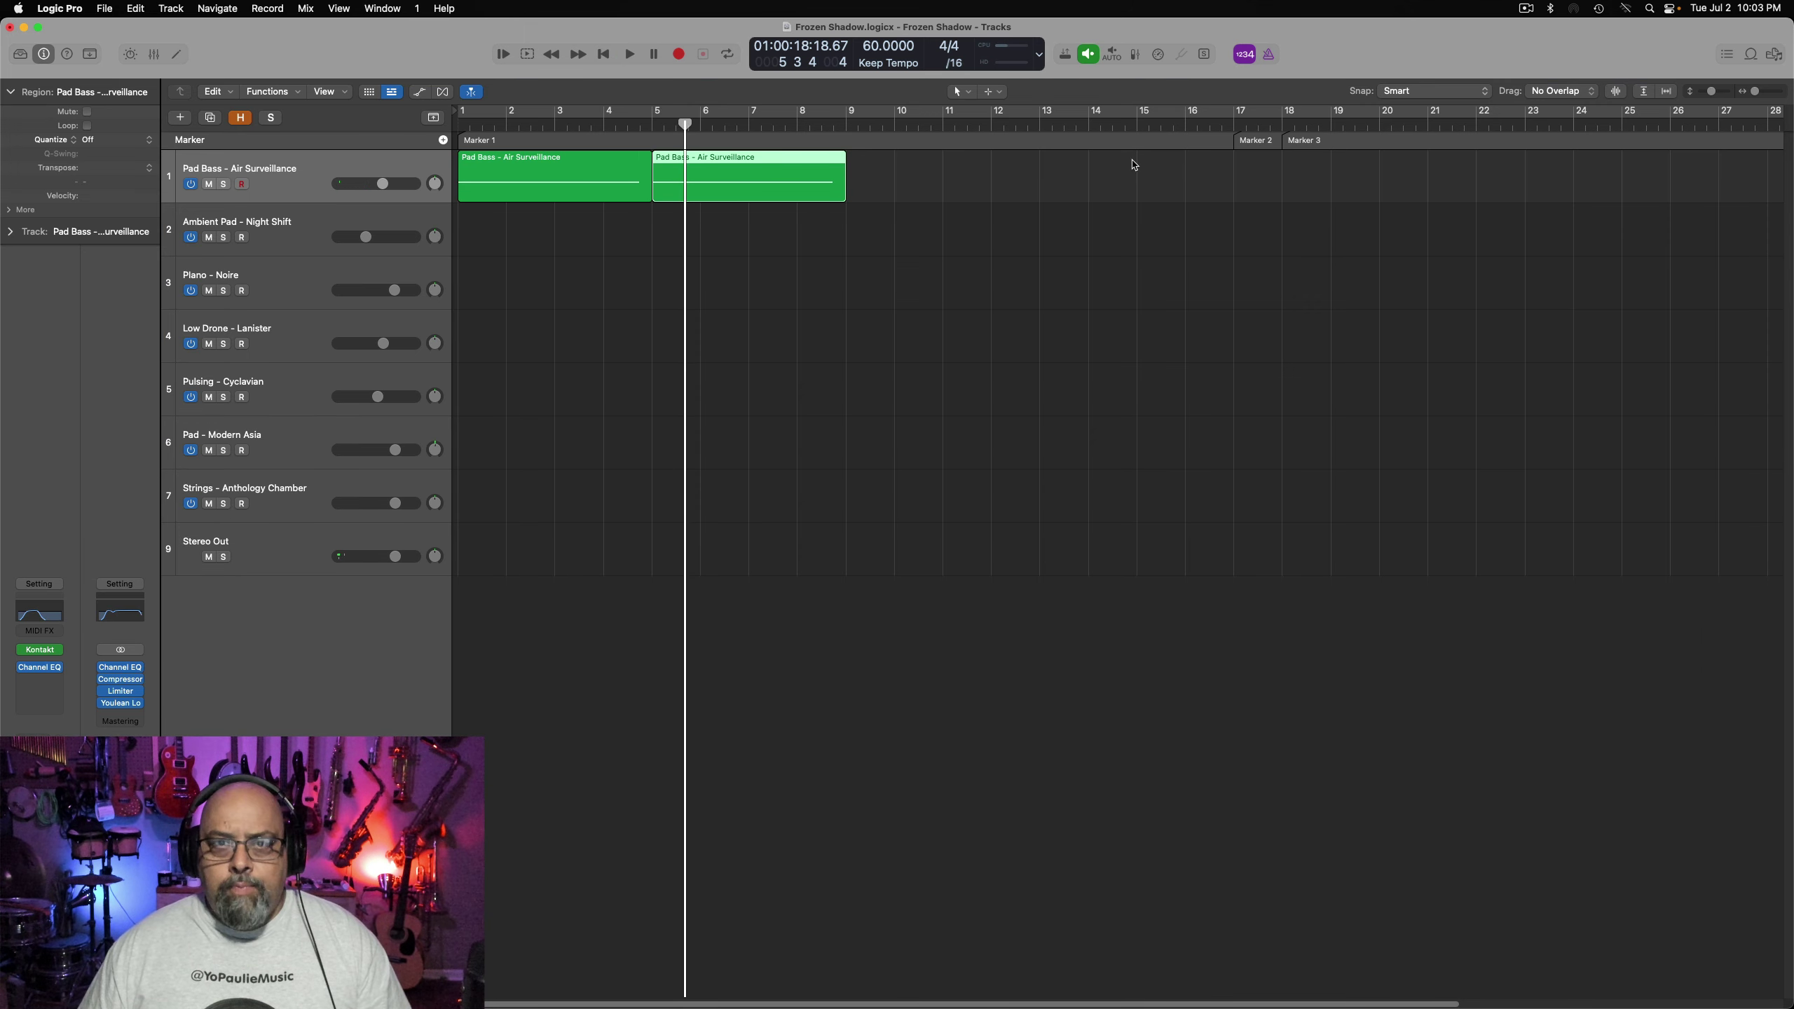
click(1247, 135)
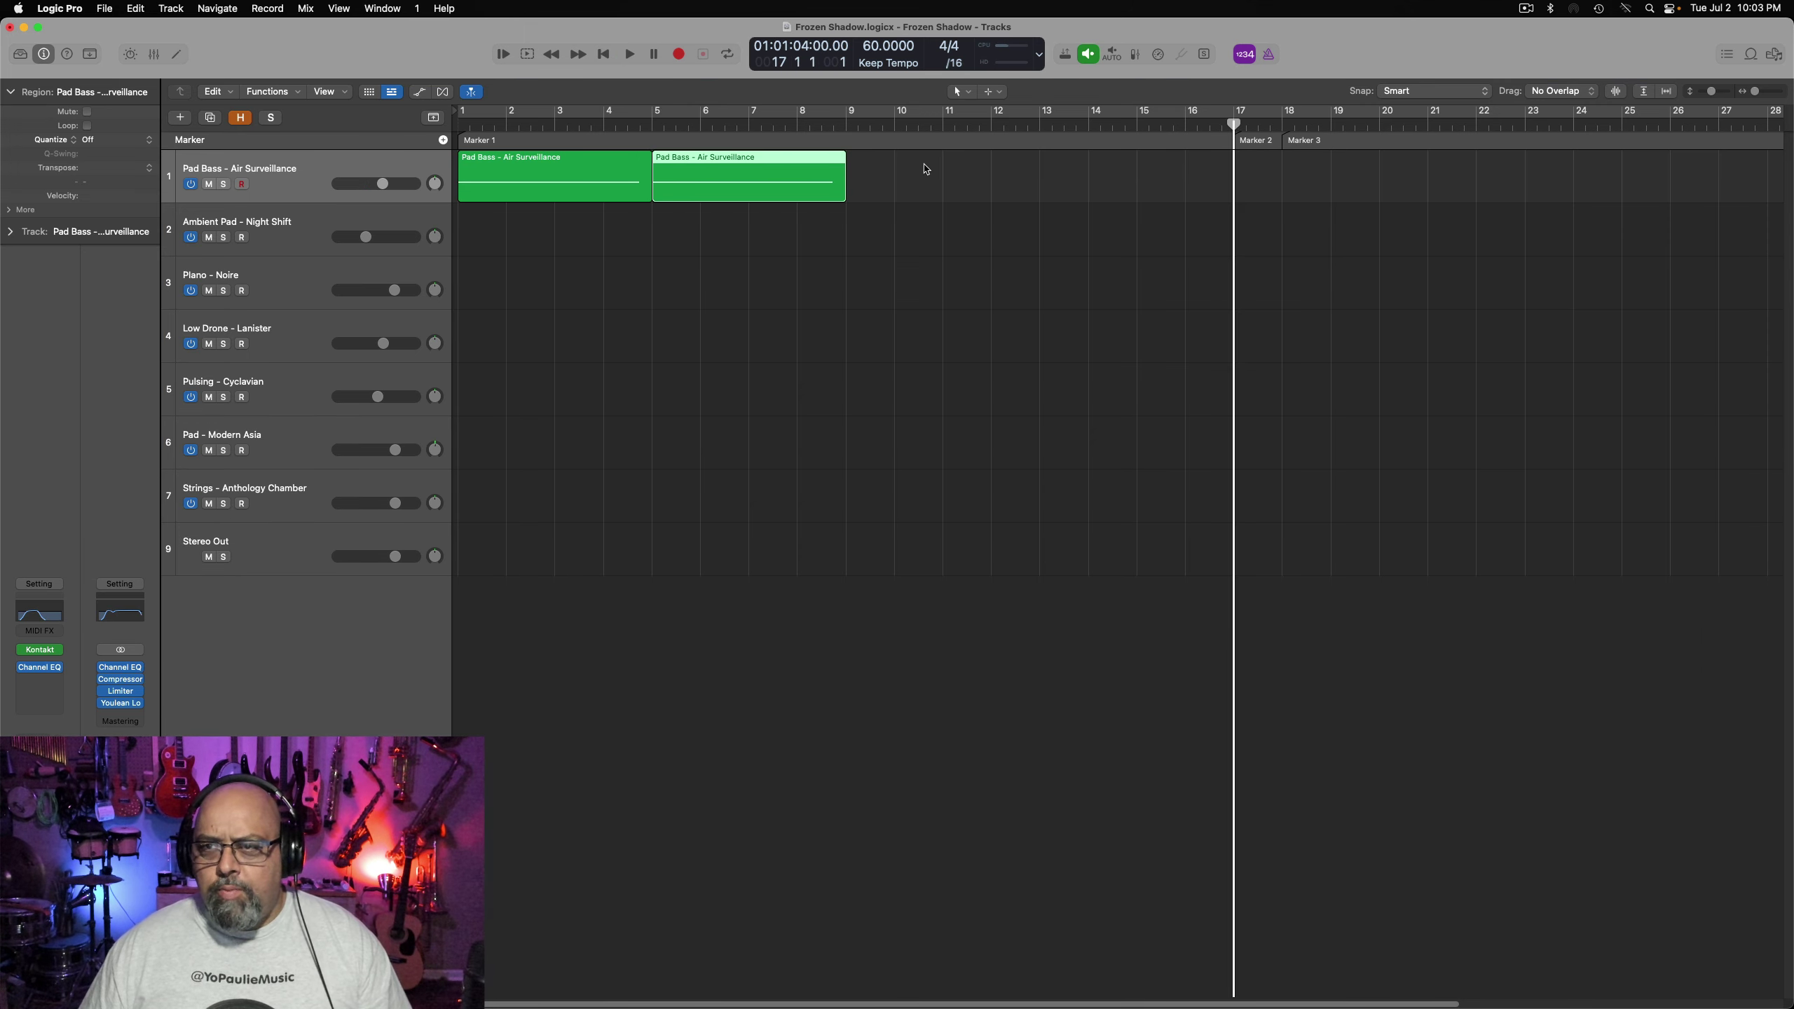
key(super+r)
key(super+r)
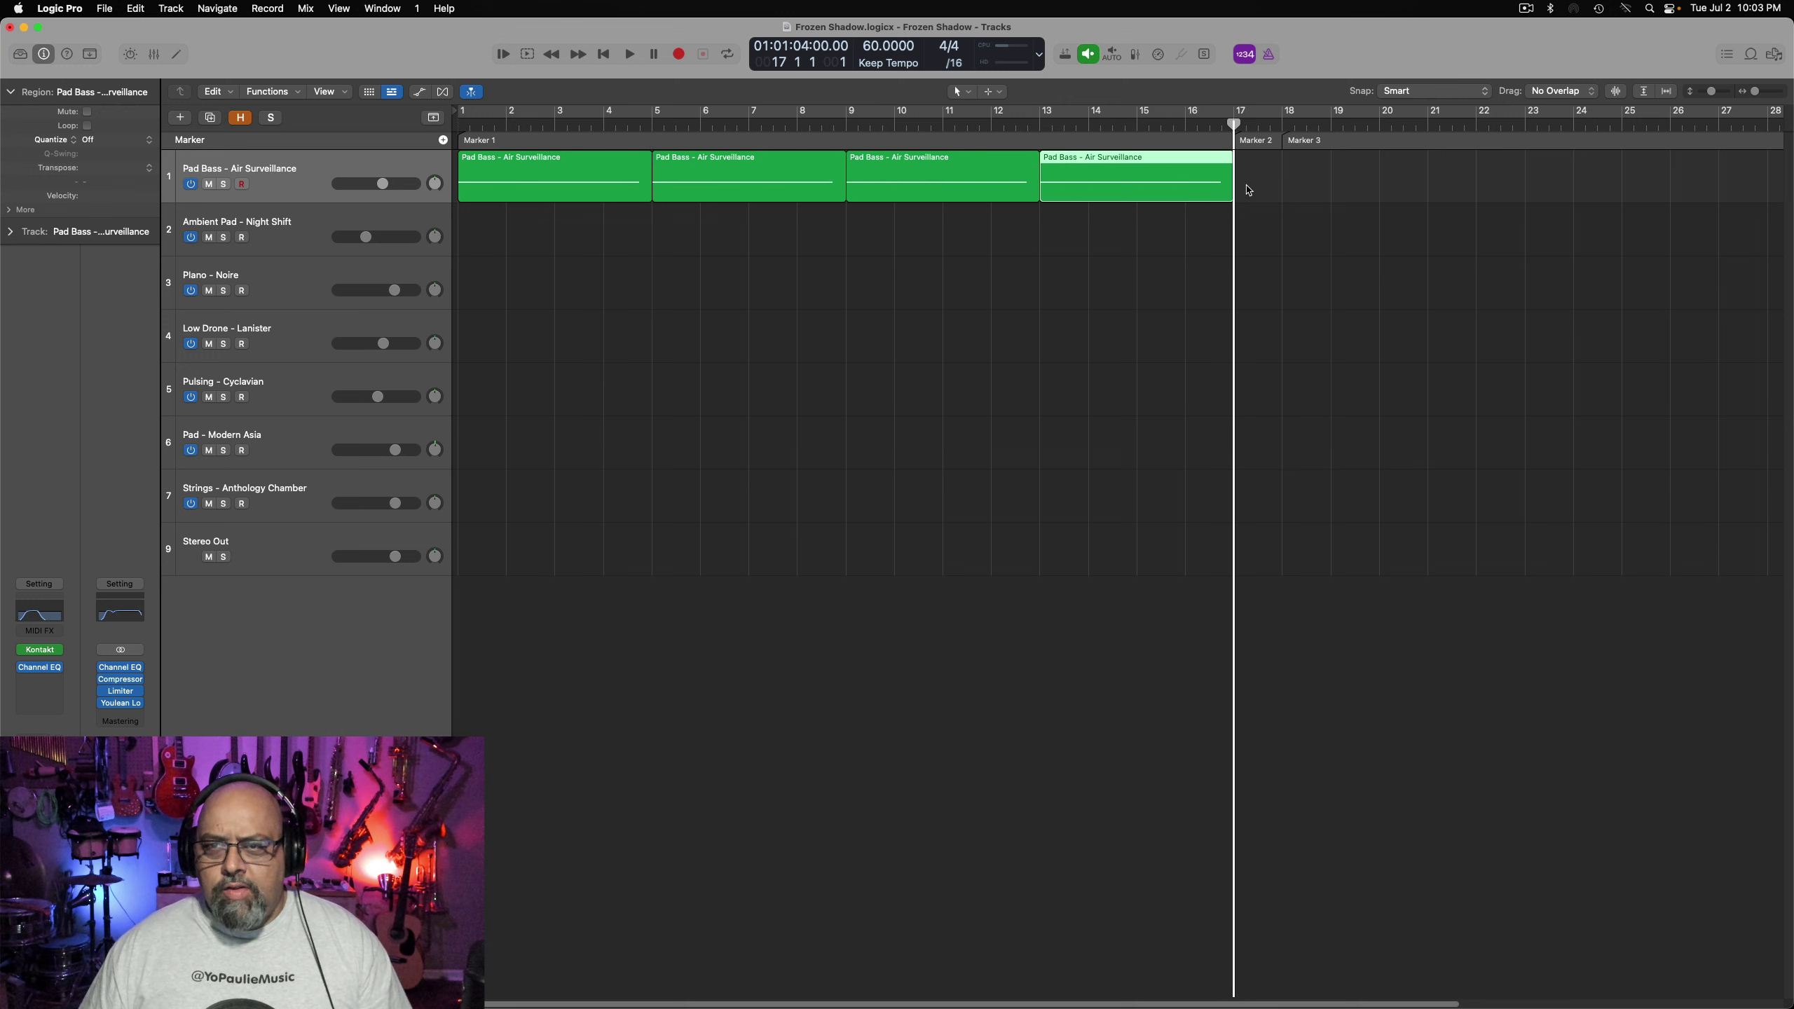
Copy all four Pad Bass regions to Marker 3, starting at bar 18
drag(1759, 93, 1754, 92)
drag(814, 188, 513, 189)
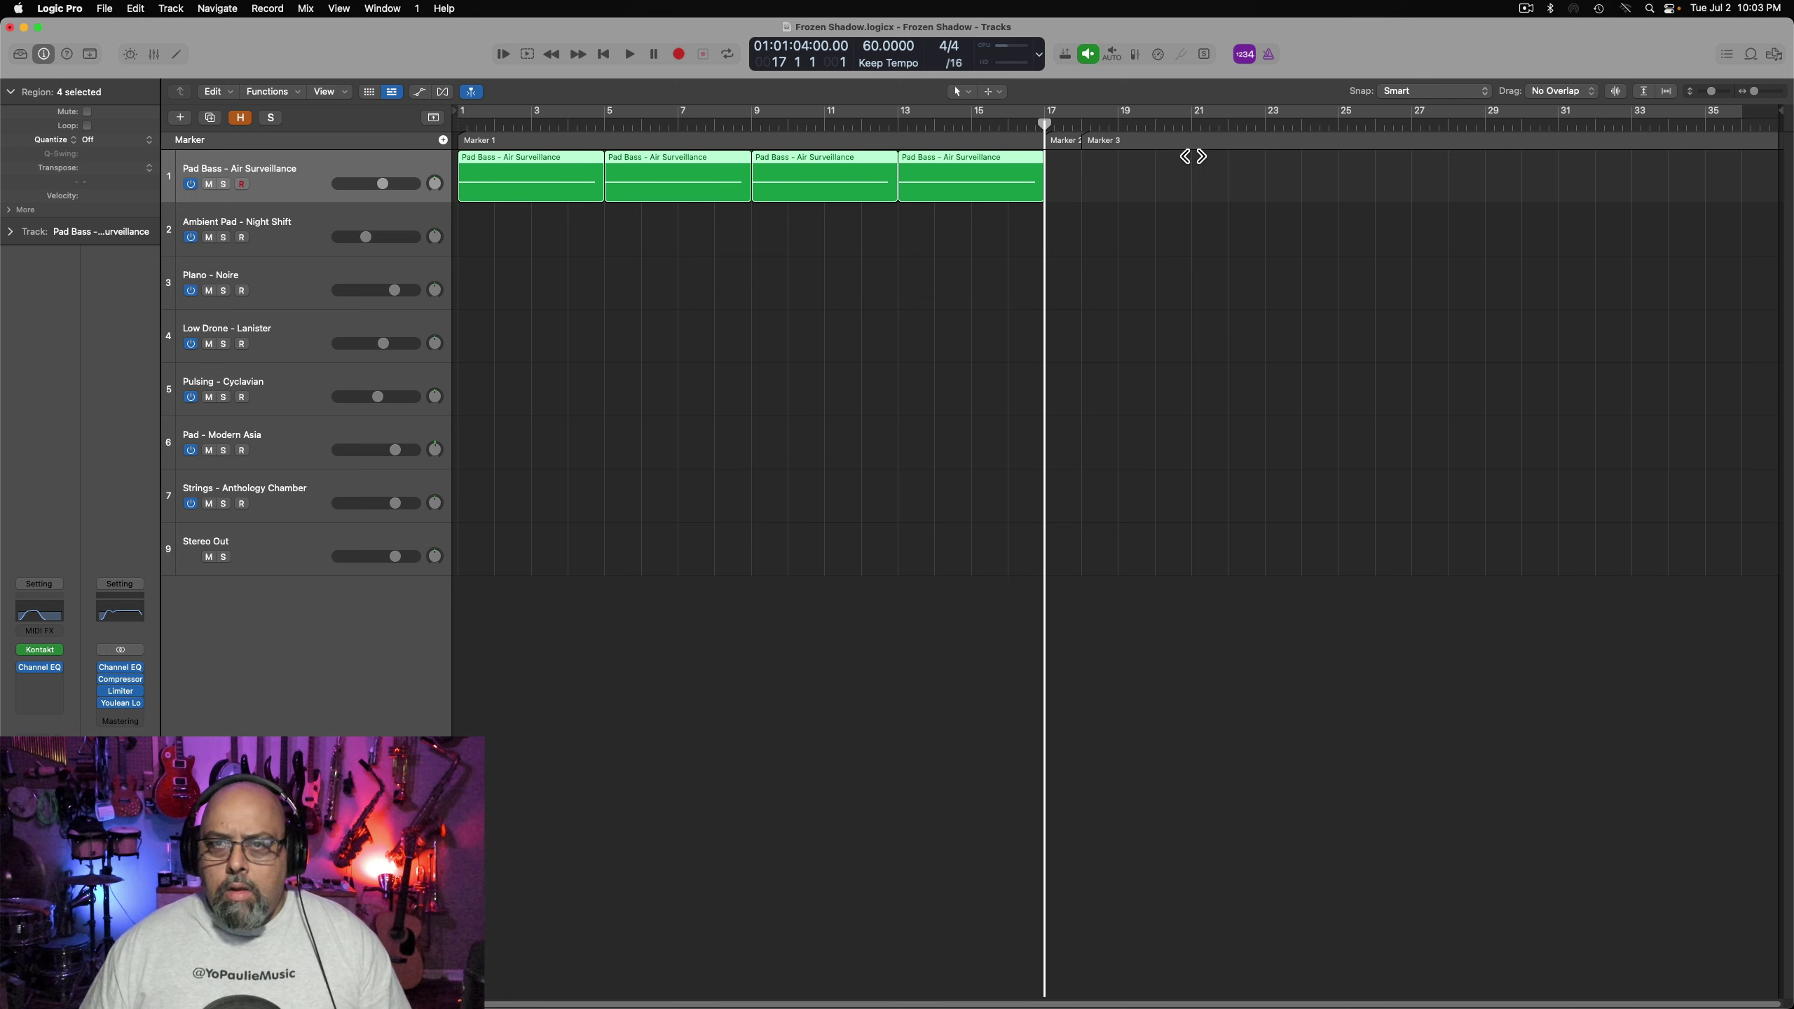
click(1073, 128)
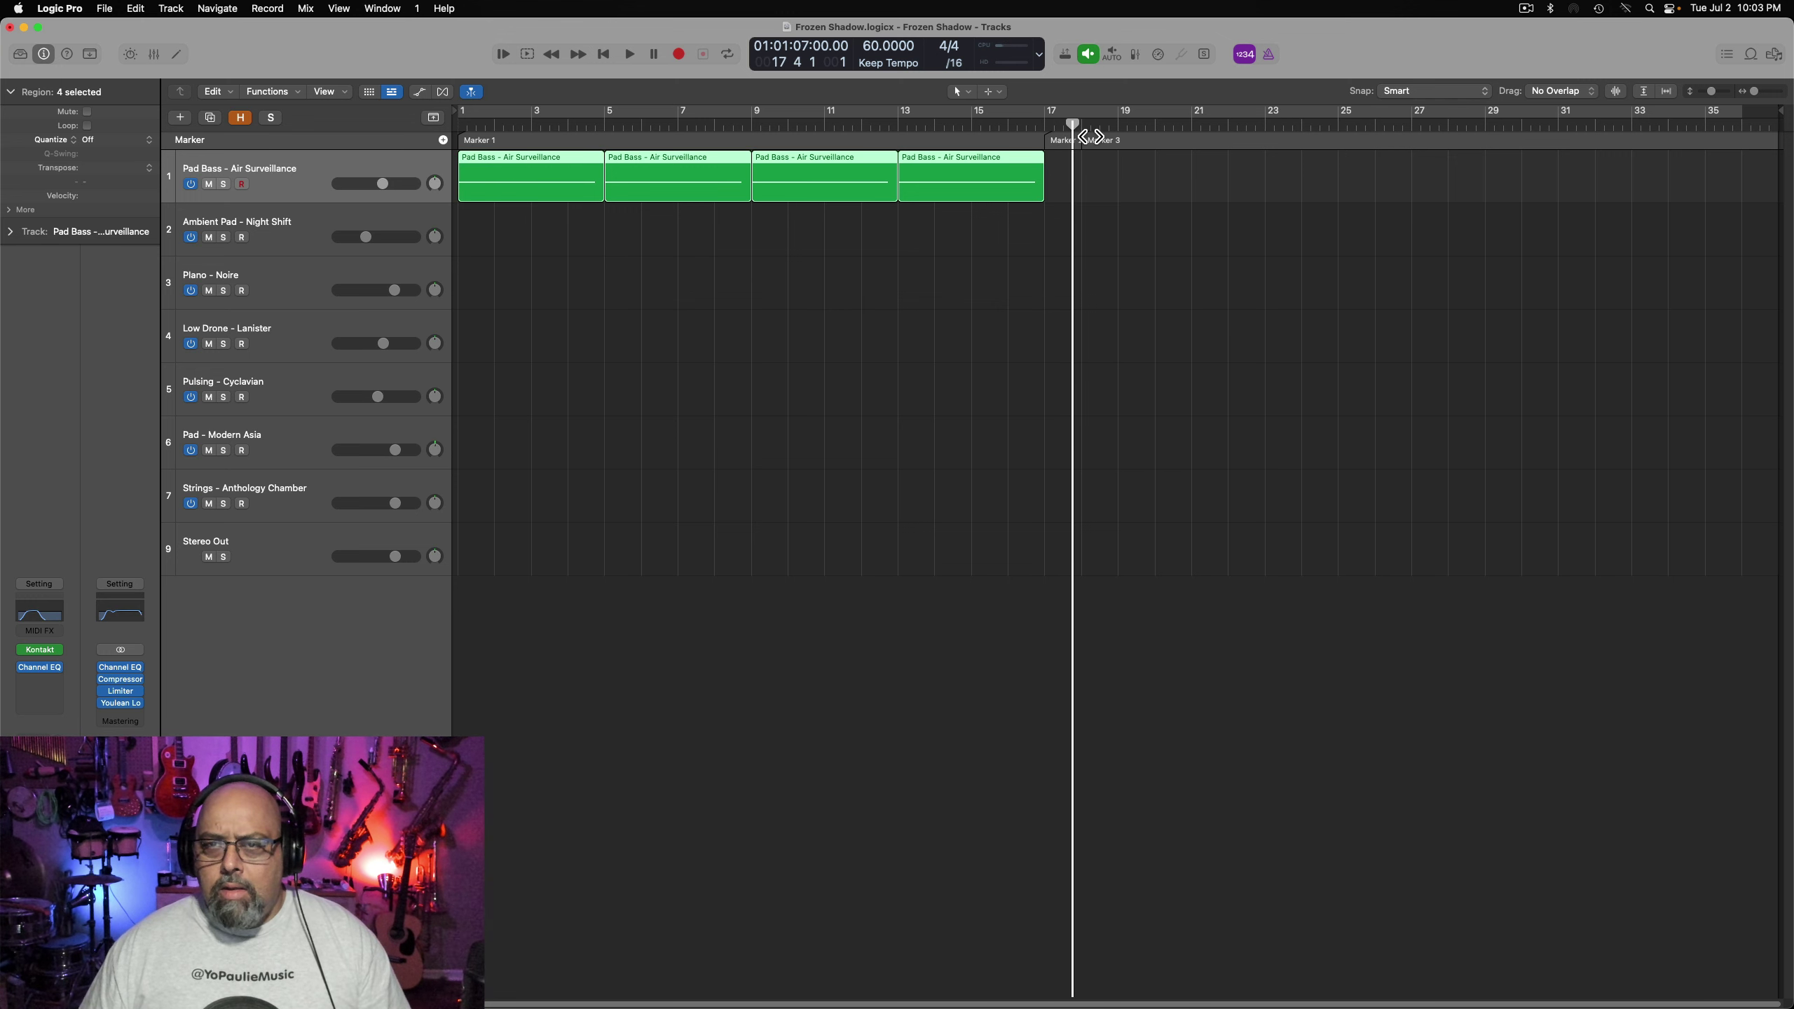
click(1082, 128)
key(super+v)
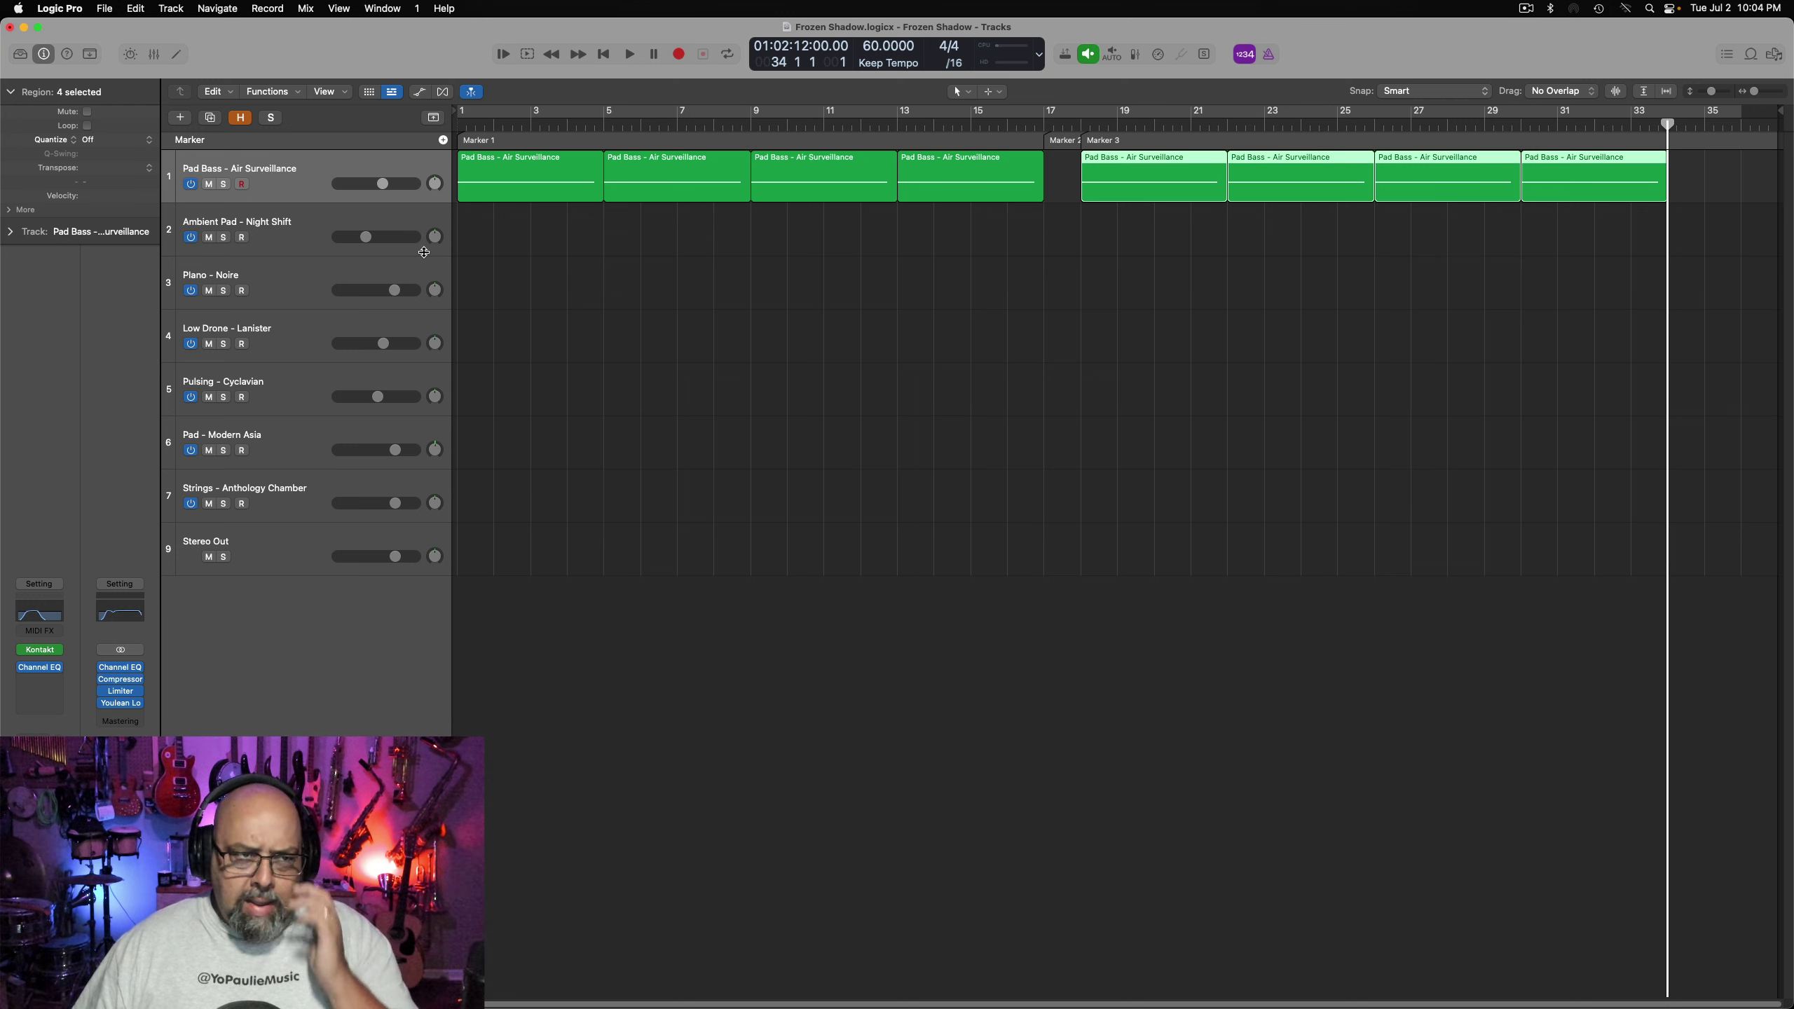
View the Straylight Nightshift patch in the Ambient Pad track's Kontakt instrument and close the plug-in window
click(323, 238)
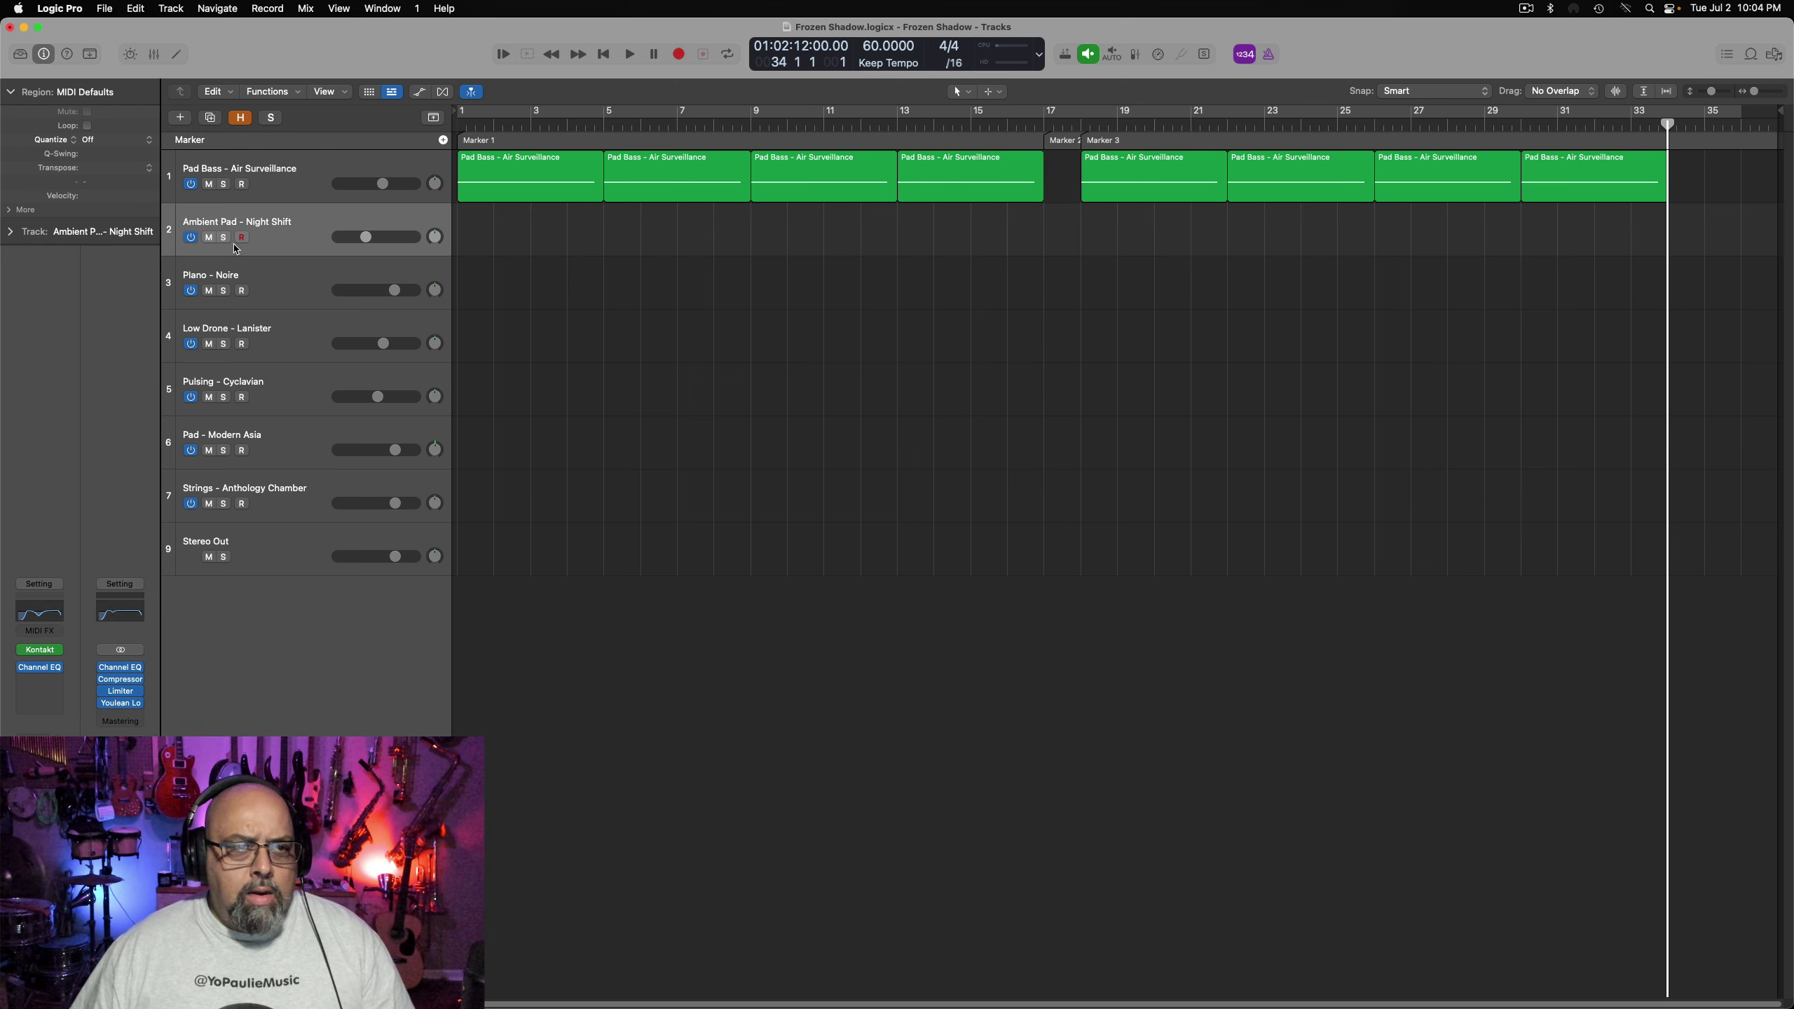
click(40, 653)
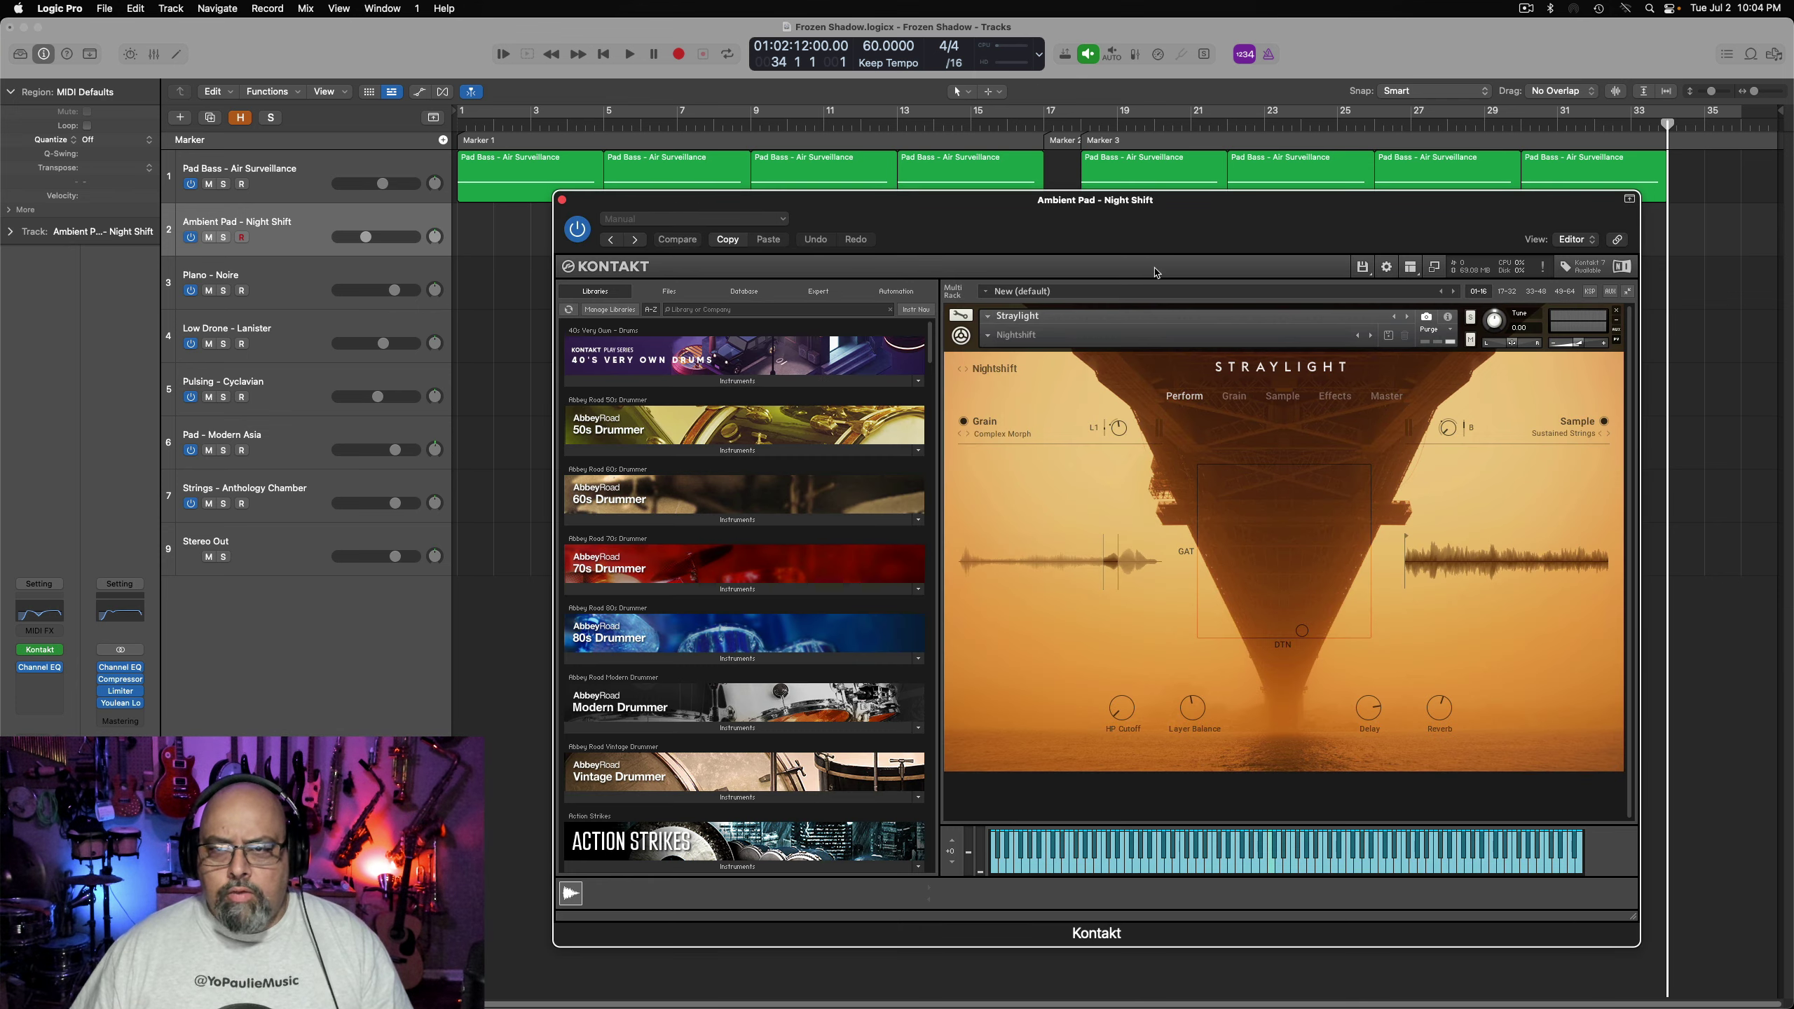
click(562, 200)
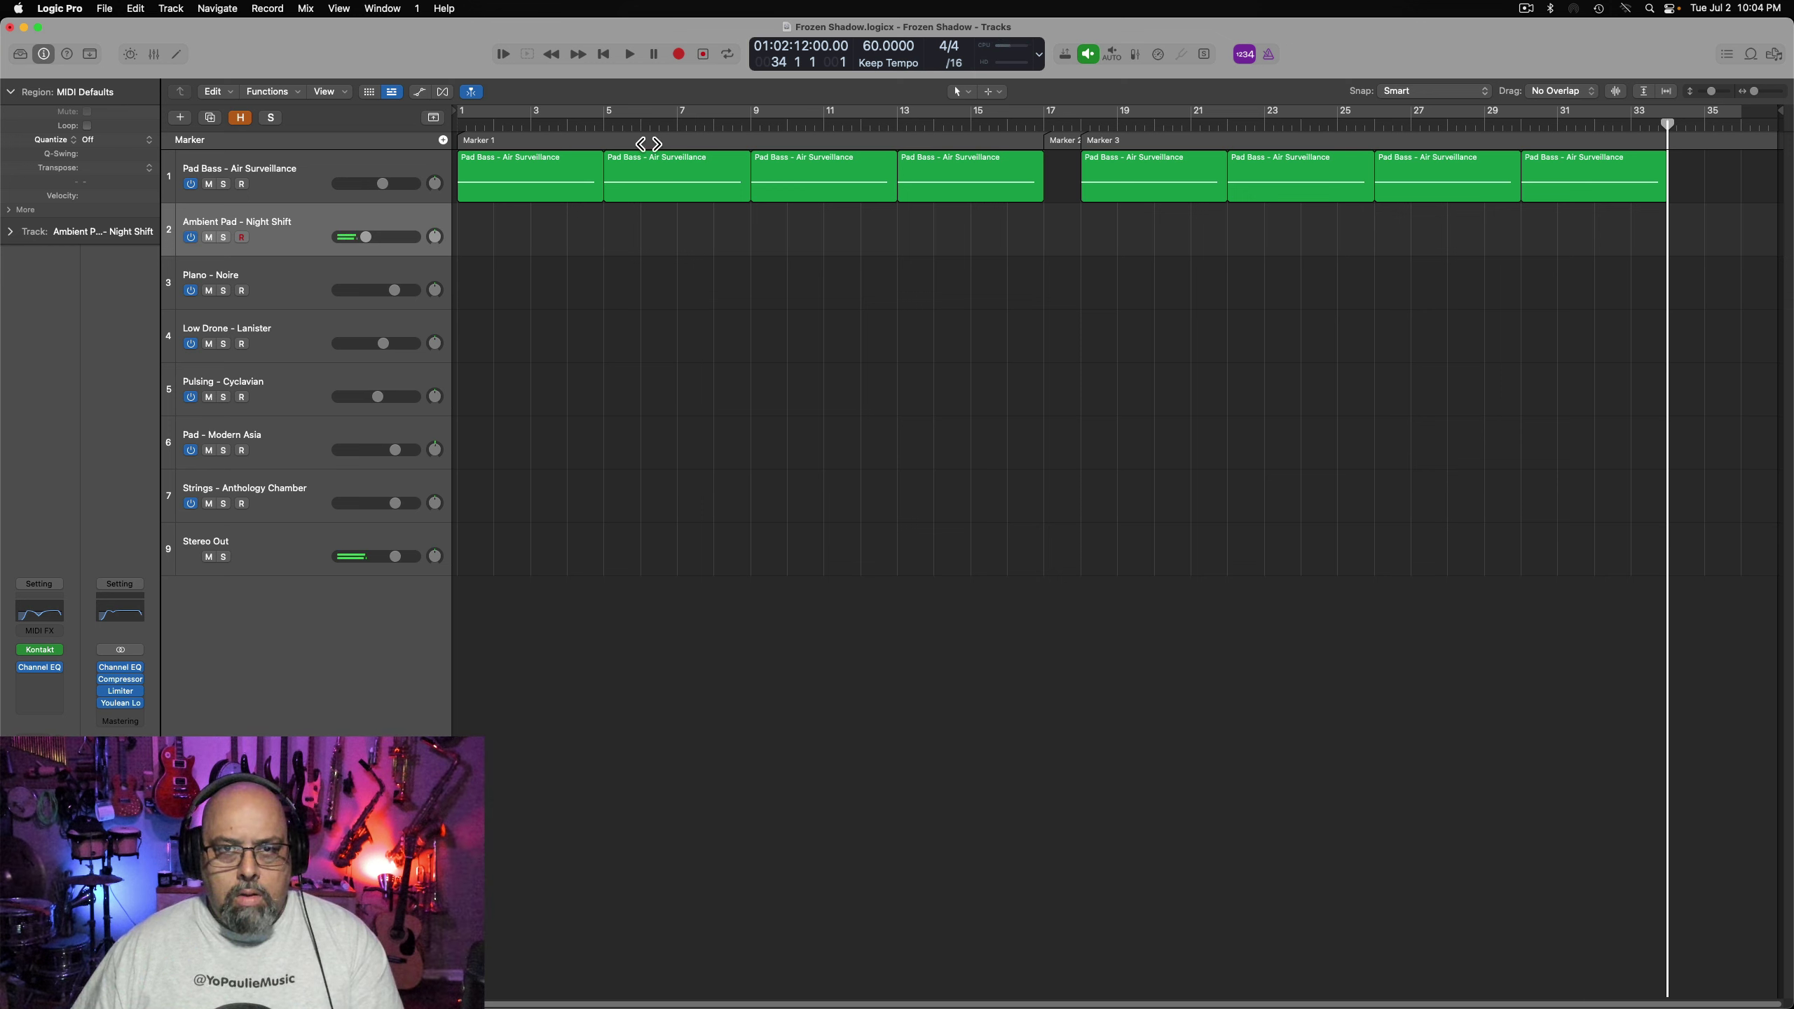
Set the playhead to bar 5 and show the on-screen keyboard, enlarged and placed below the tracks
click(616, 138)
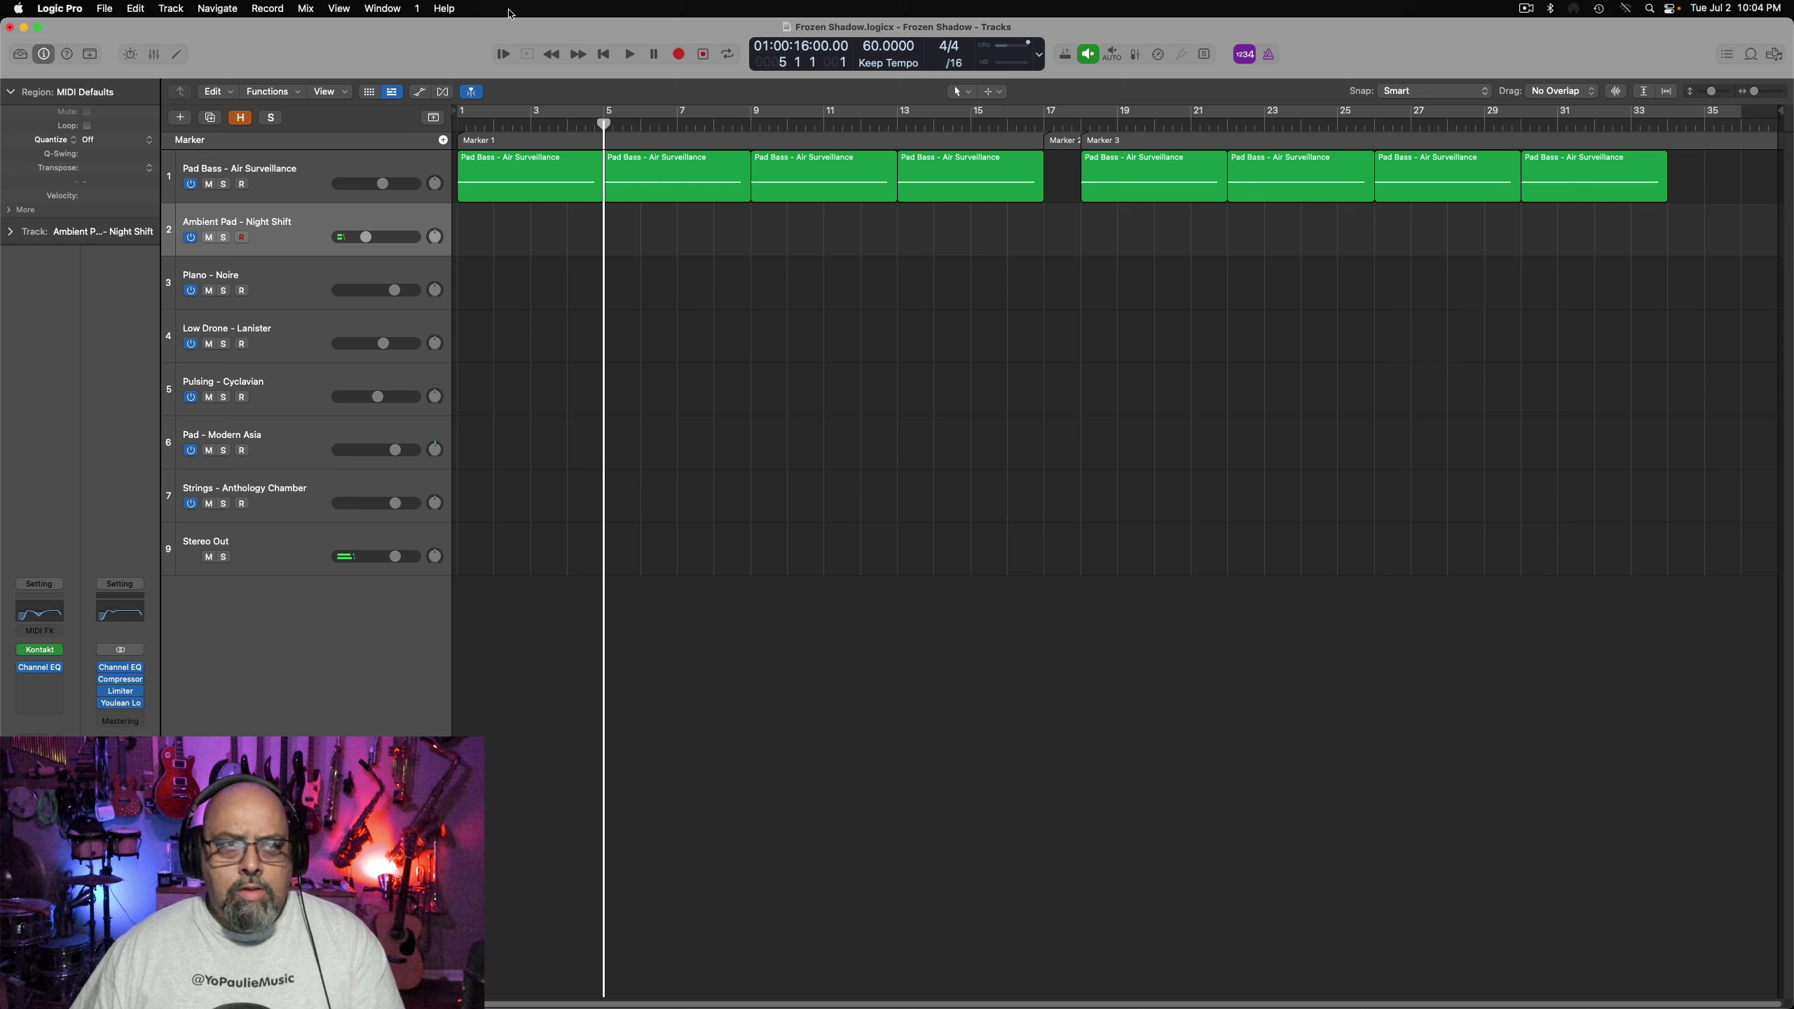
click(339, 8)
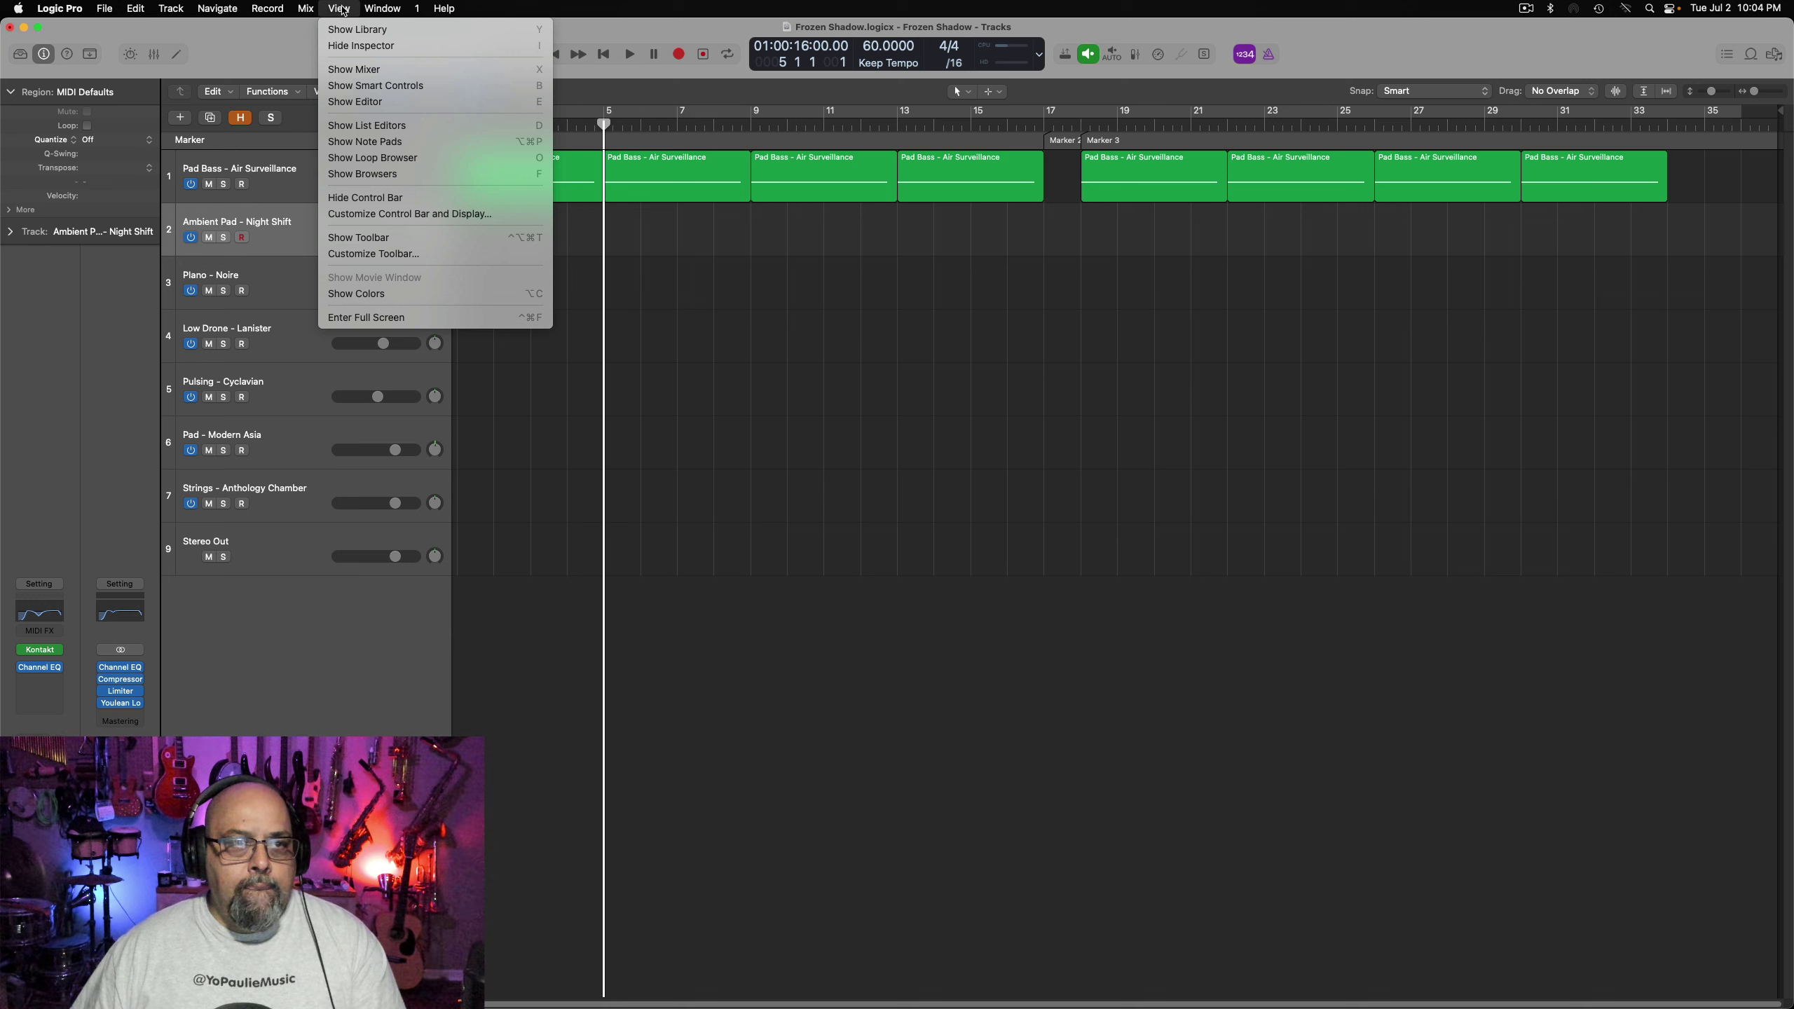
mouse_move(375, 7)
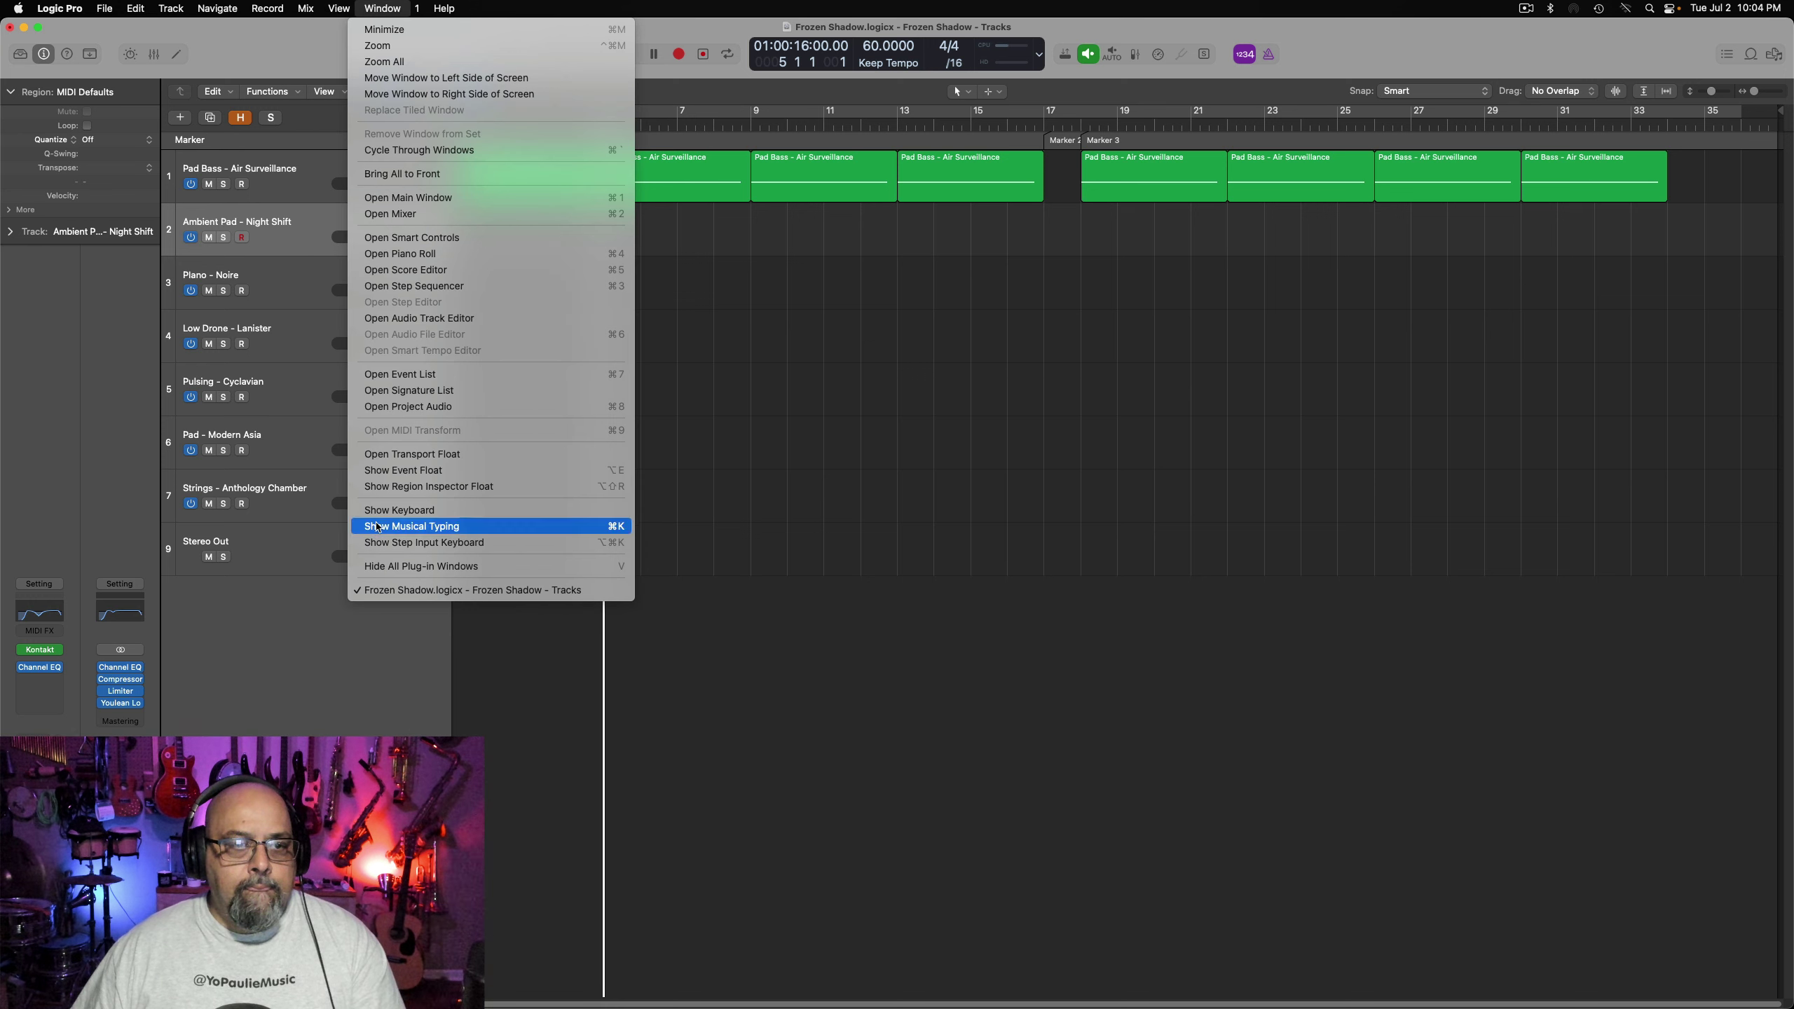
click(410, 510)
drag(1081, 479, 643, 641)
drag(800, 709, 1445, 767)
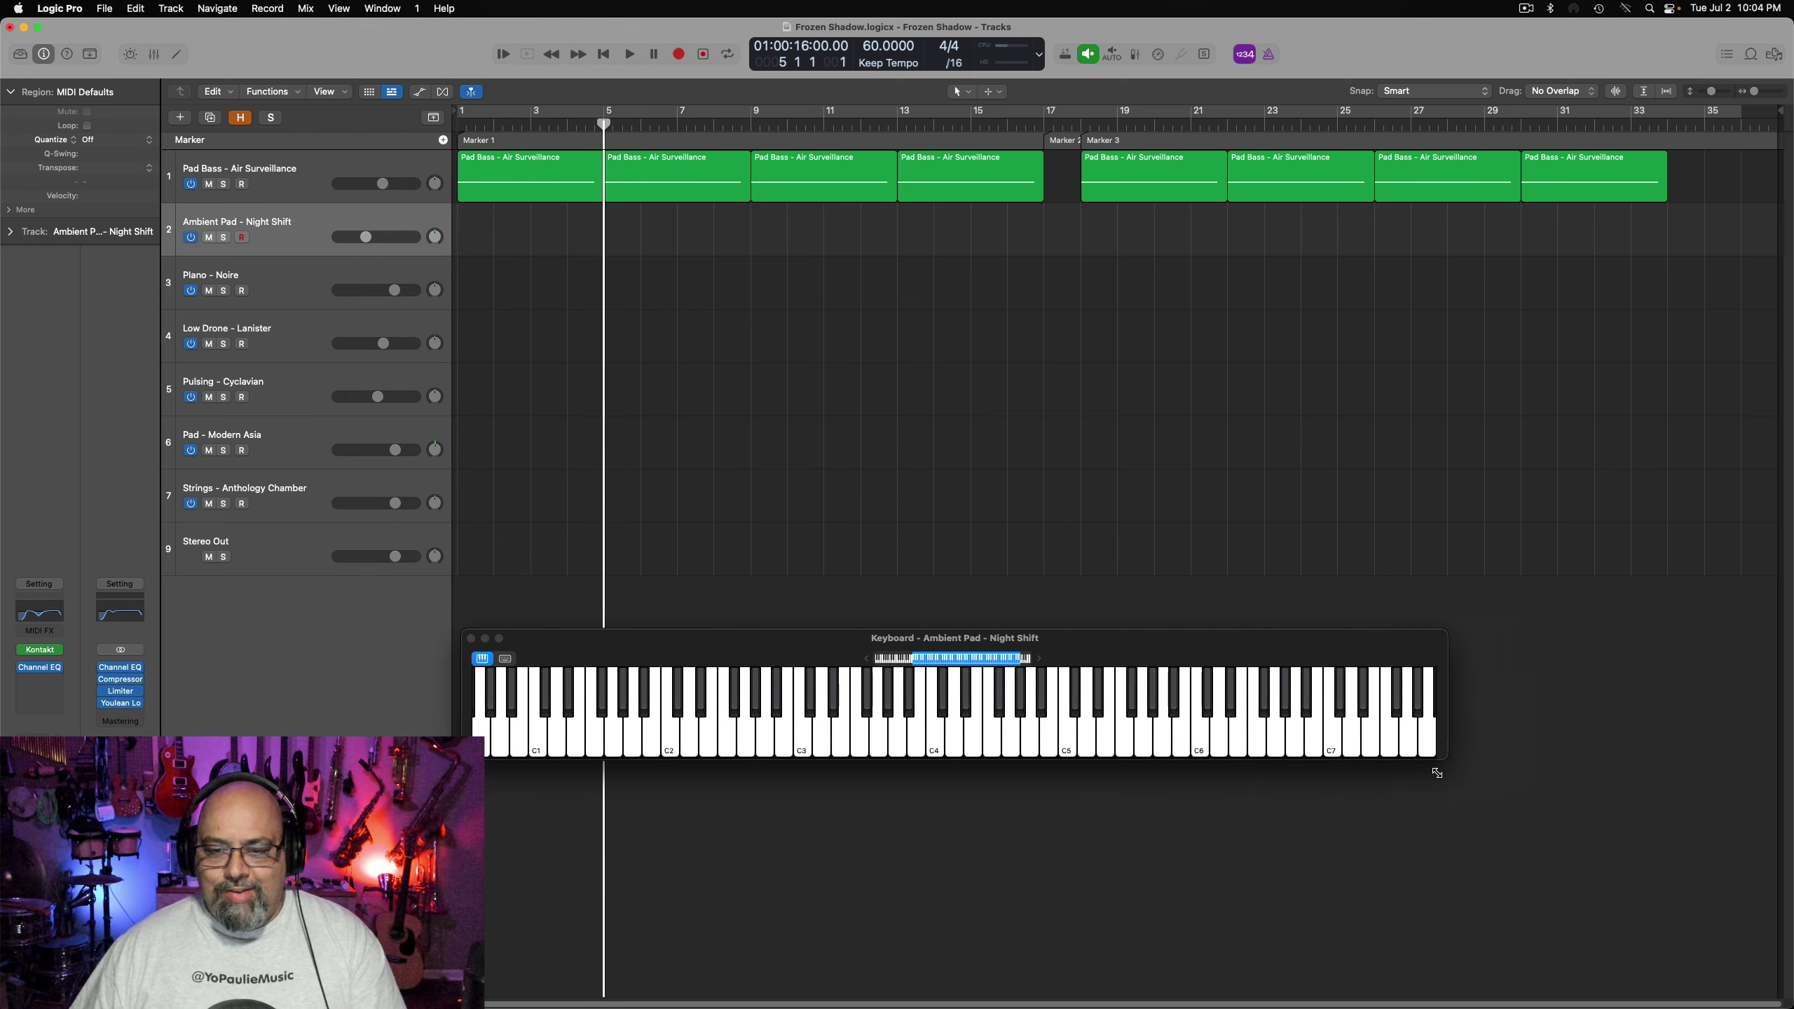
mouse_move(1193, 646)
mouse_down()
mouse_move(1174, 663)
mouse_move(1187, 613)
mouse_move(1184, 629)
mouse_up()
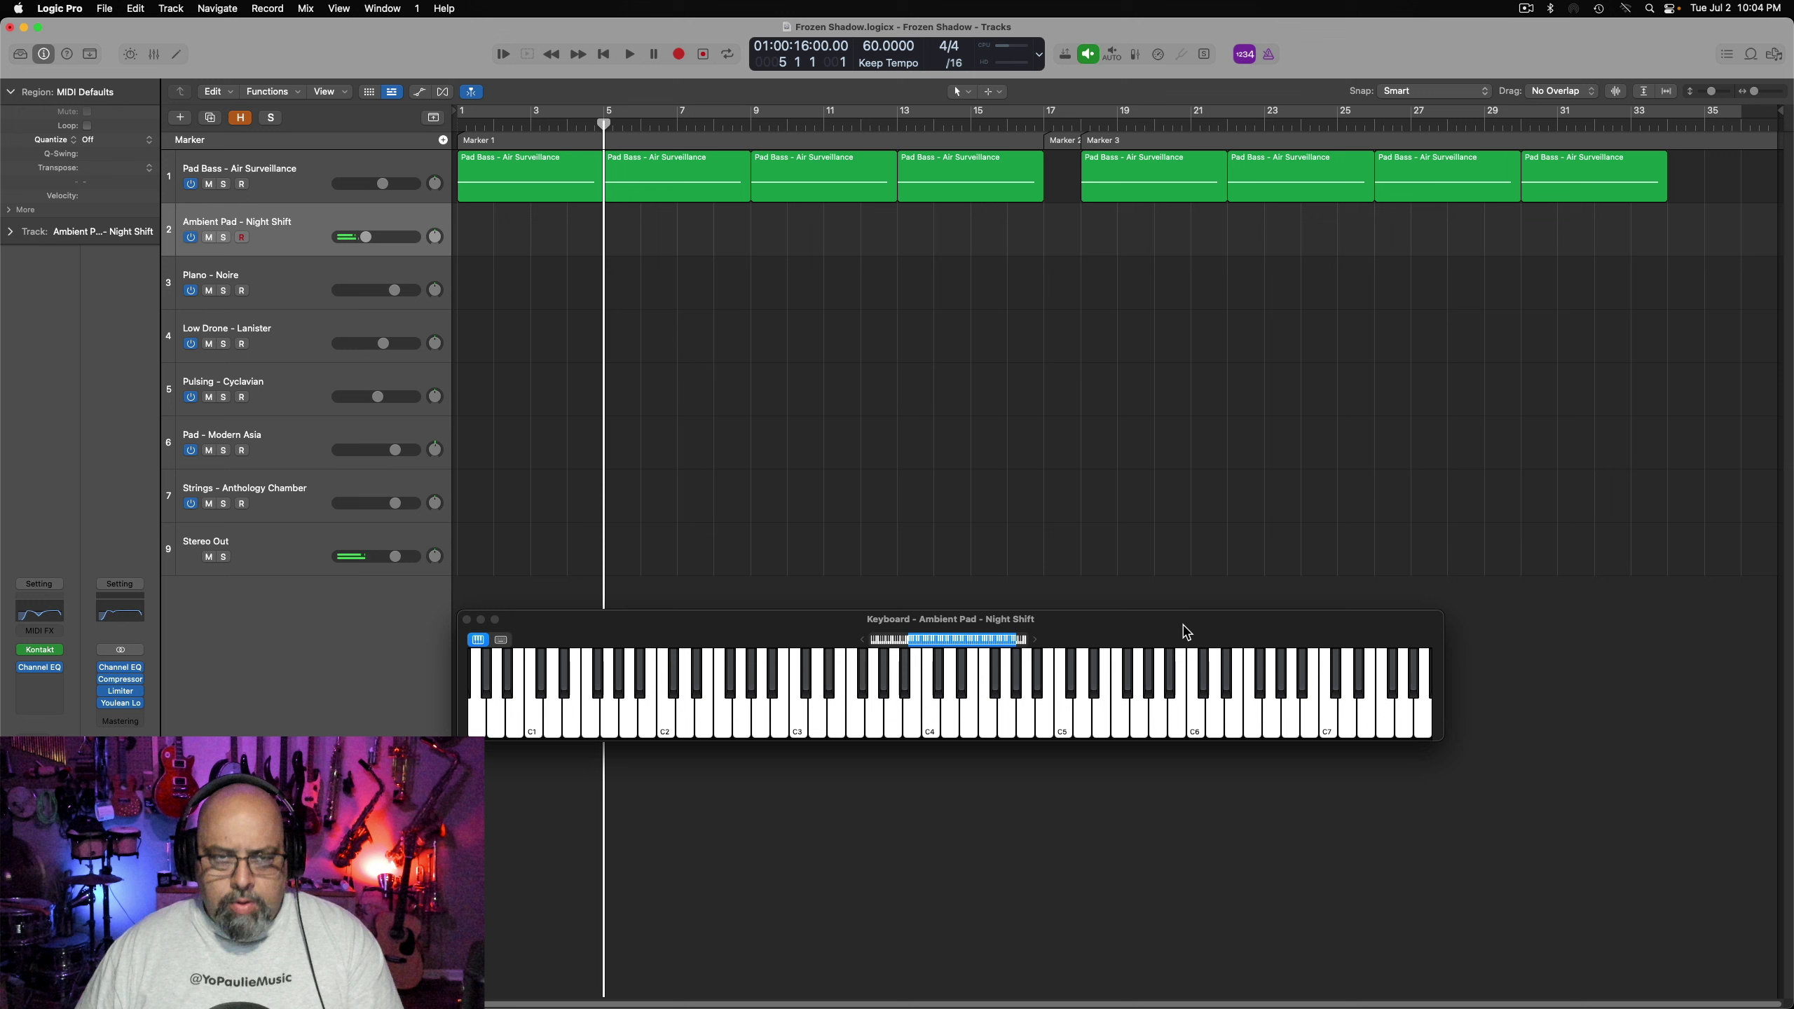
Copy the three Pad Bass regions spanning bars 5 to 17 onto the Ambient Pad - Night Shift track at the same position
key(r)
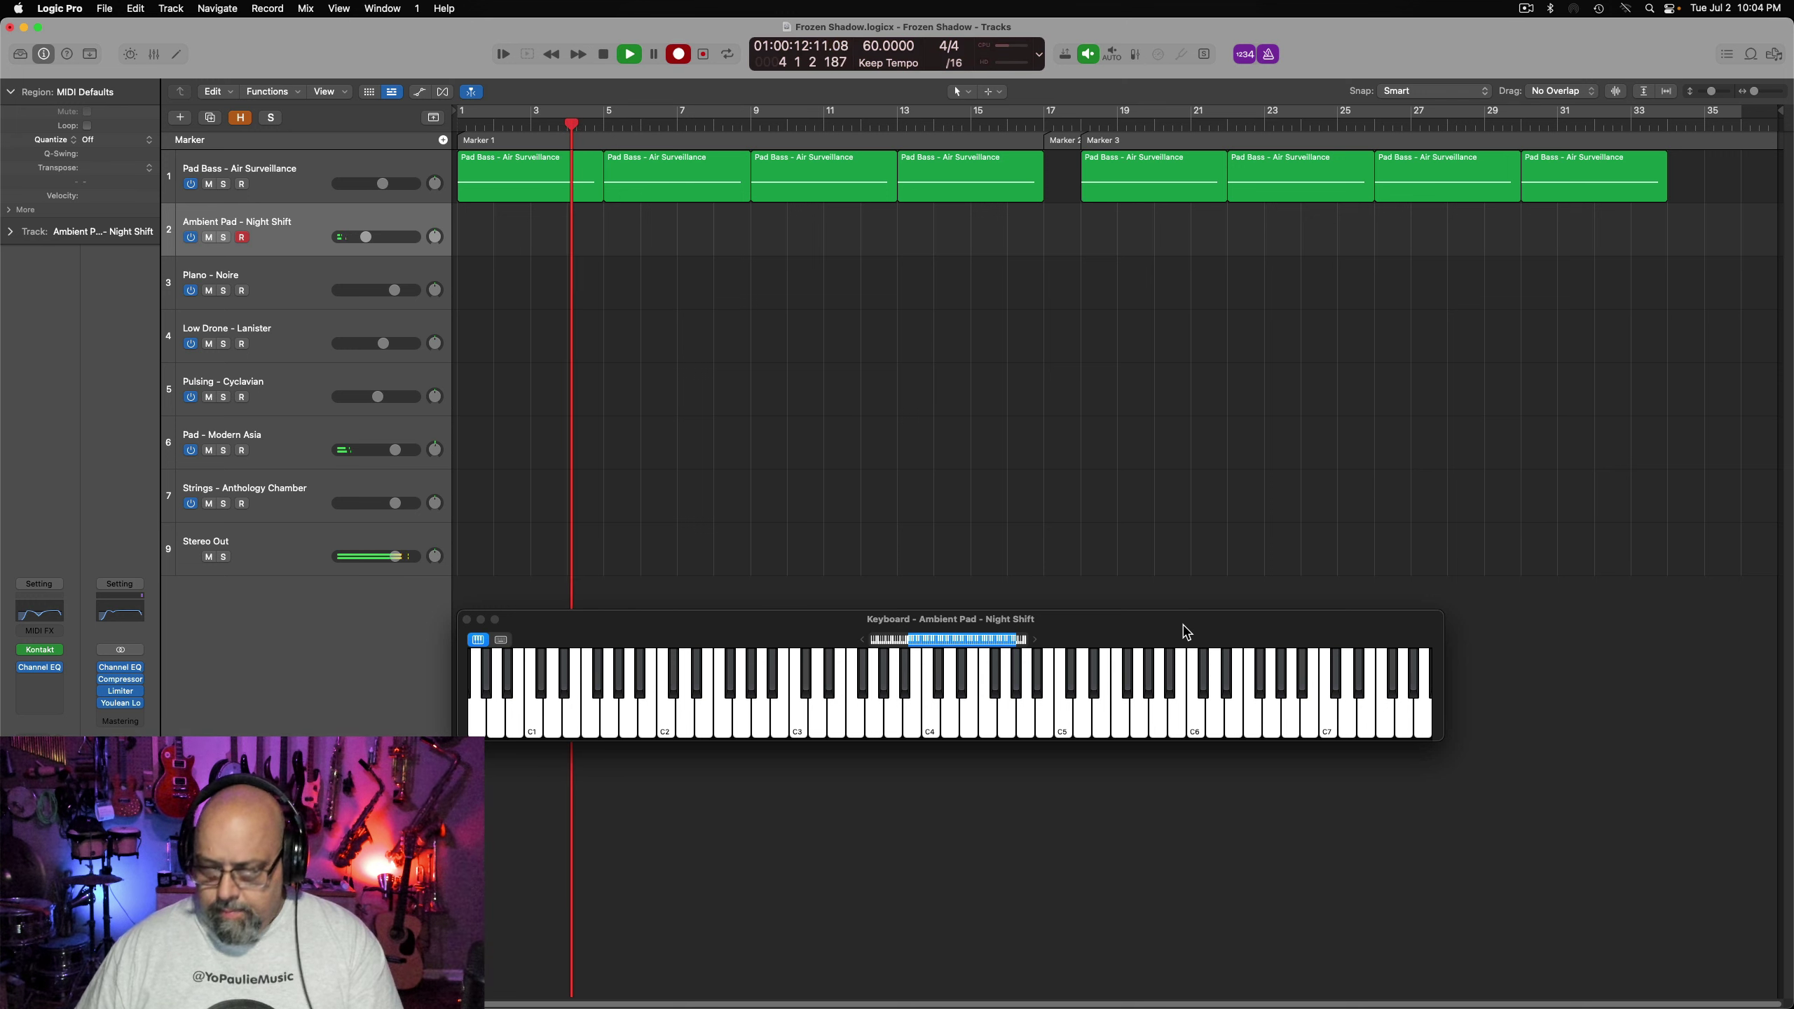
key(space)
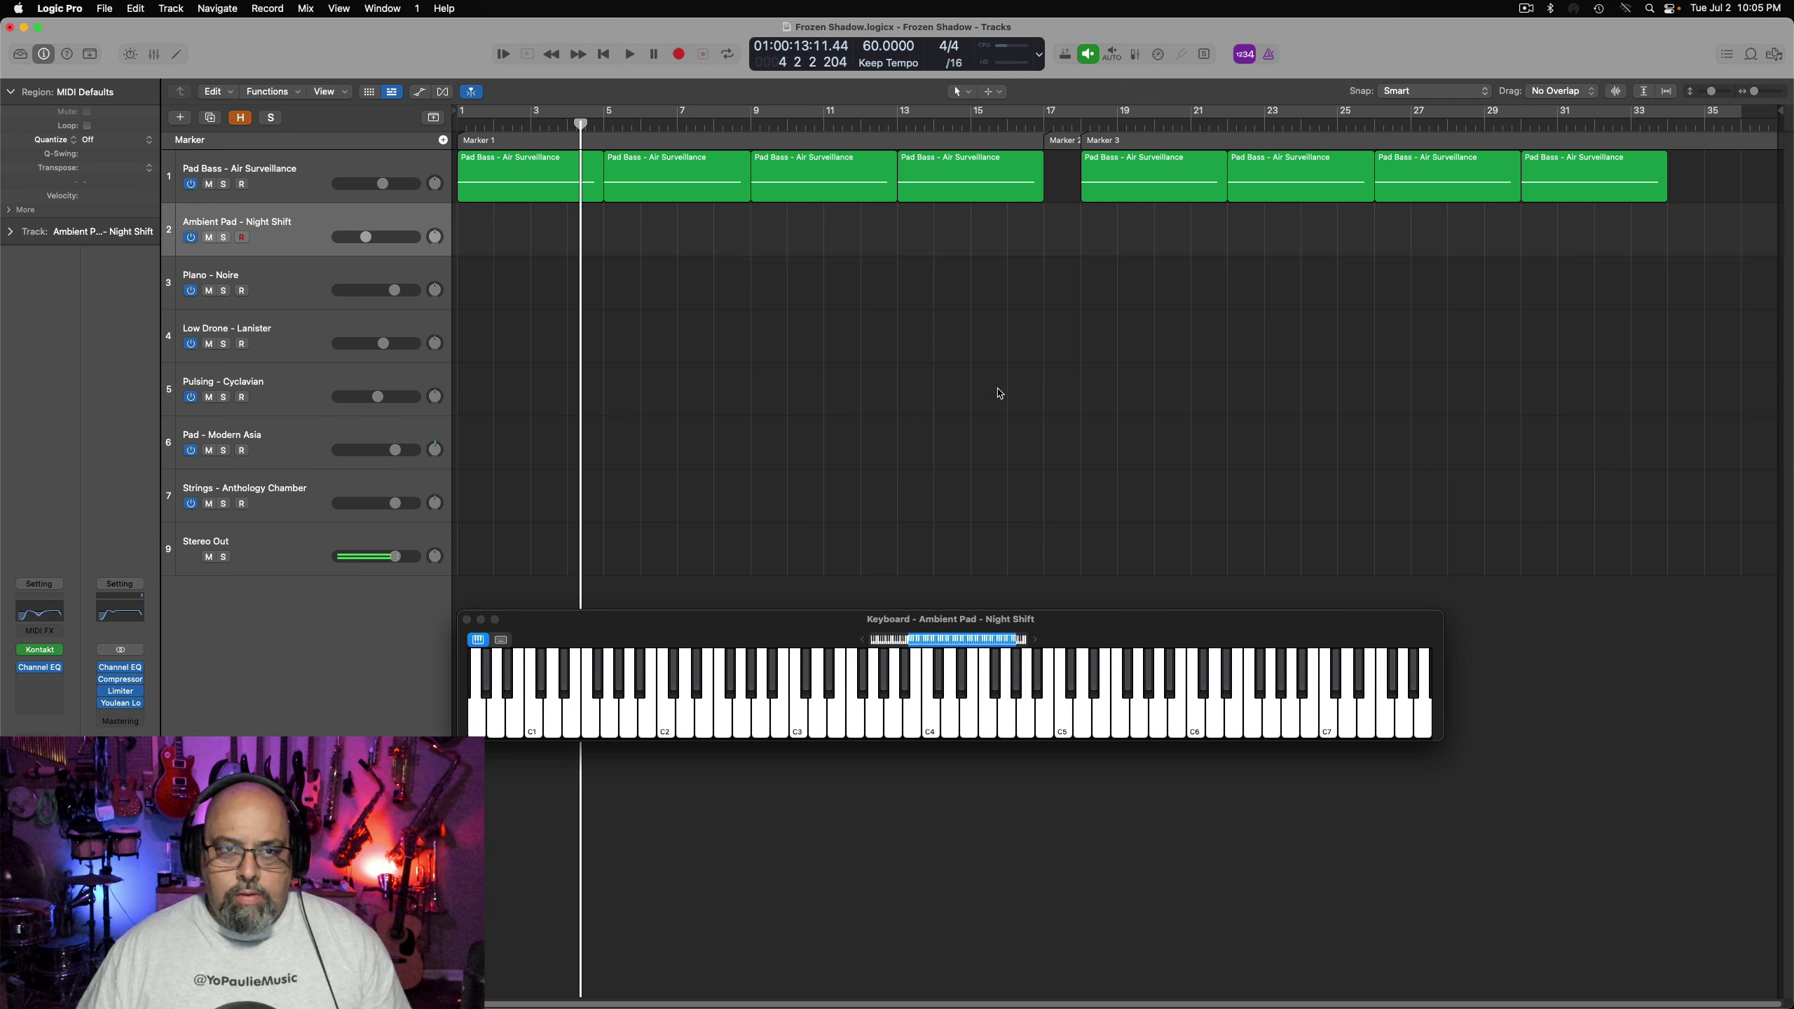
click(687, 188)
shift+click(812, 182)
shift+click(900, 181)
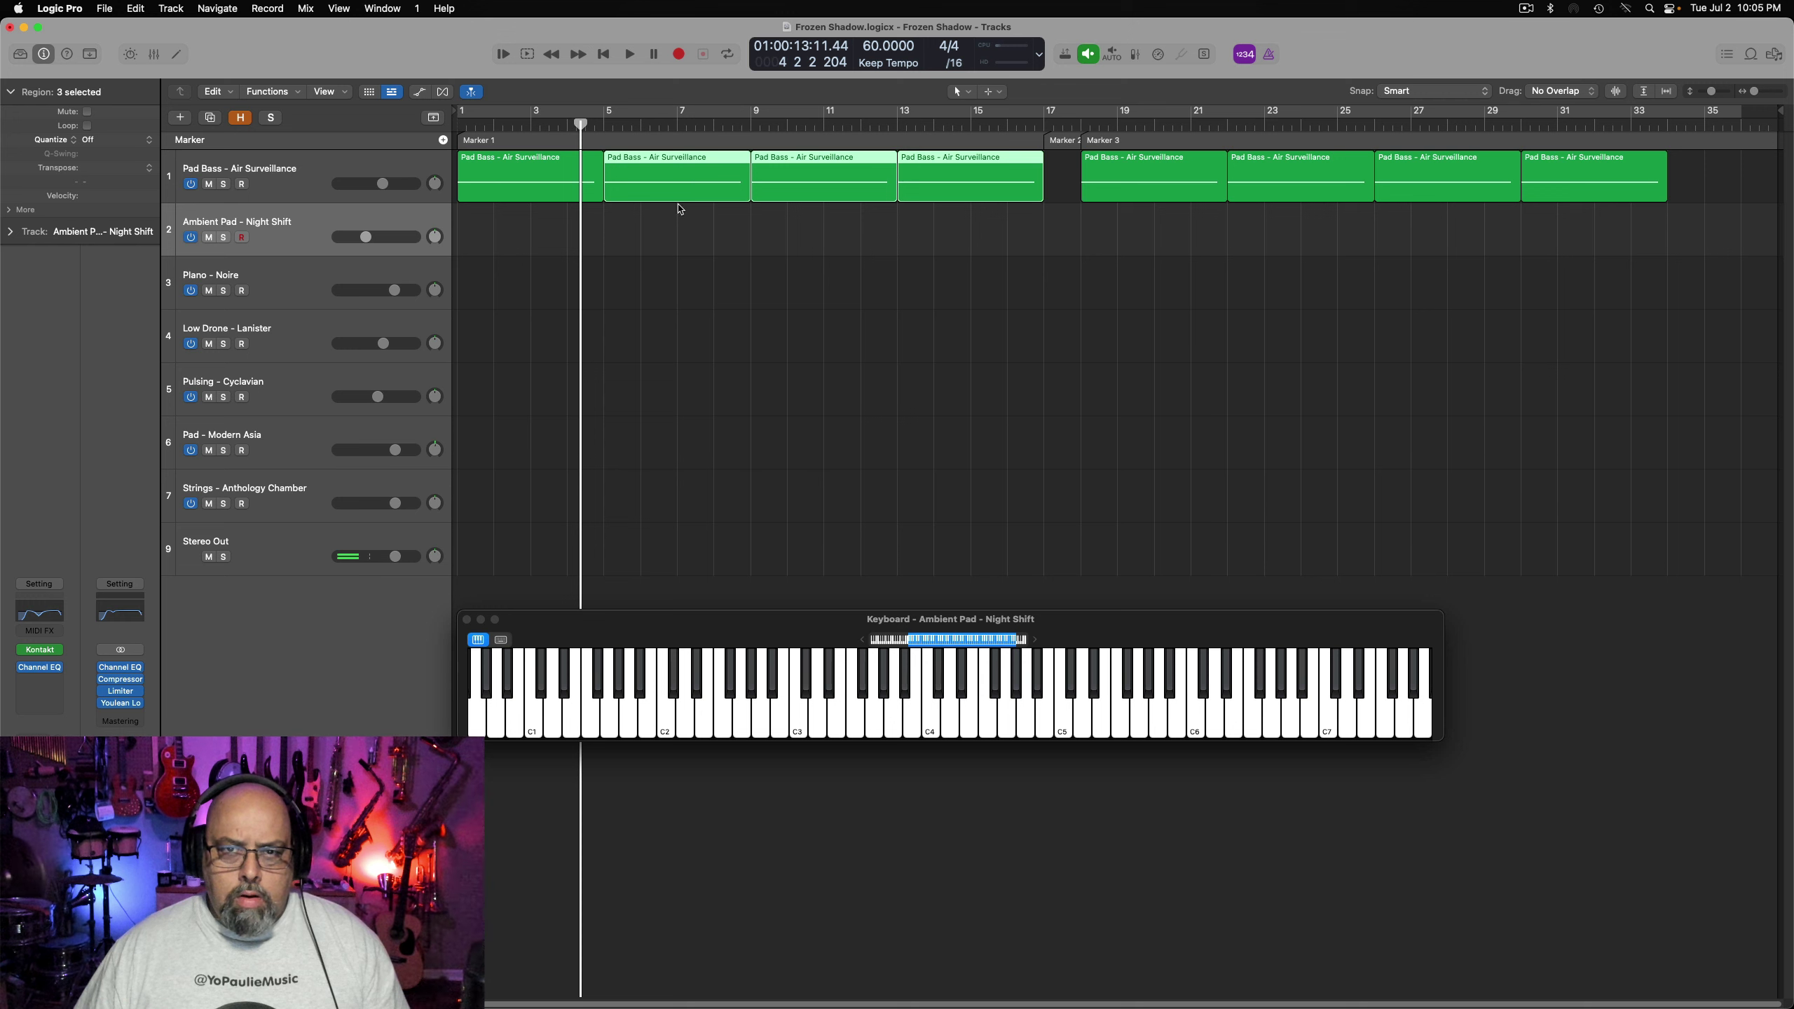
drag(680, 185, 679, 237)
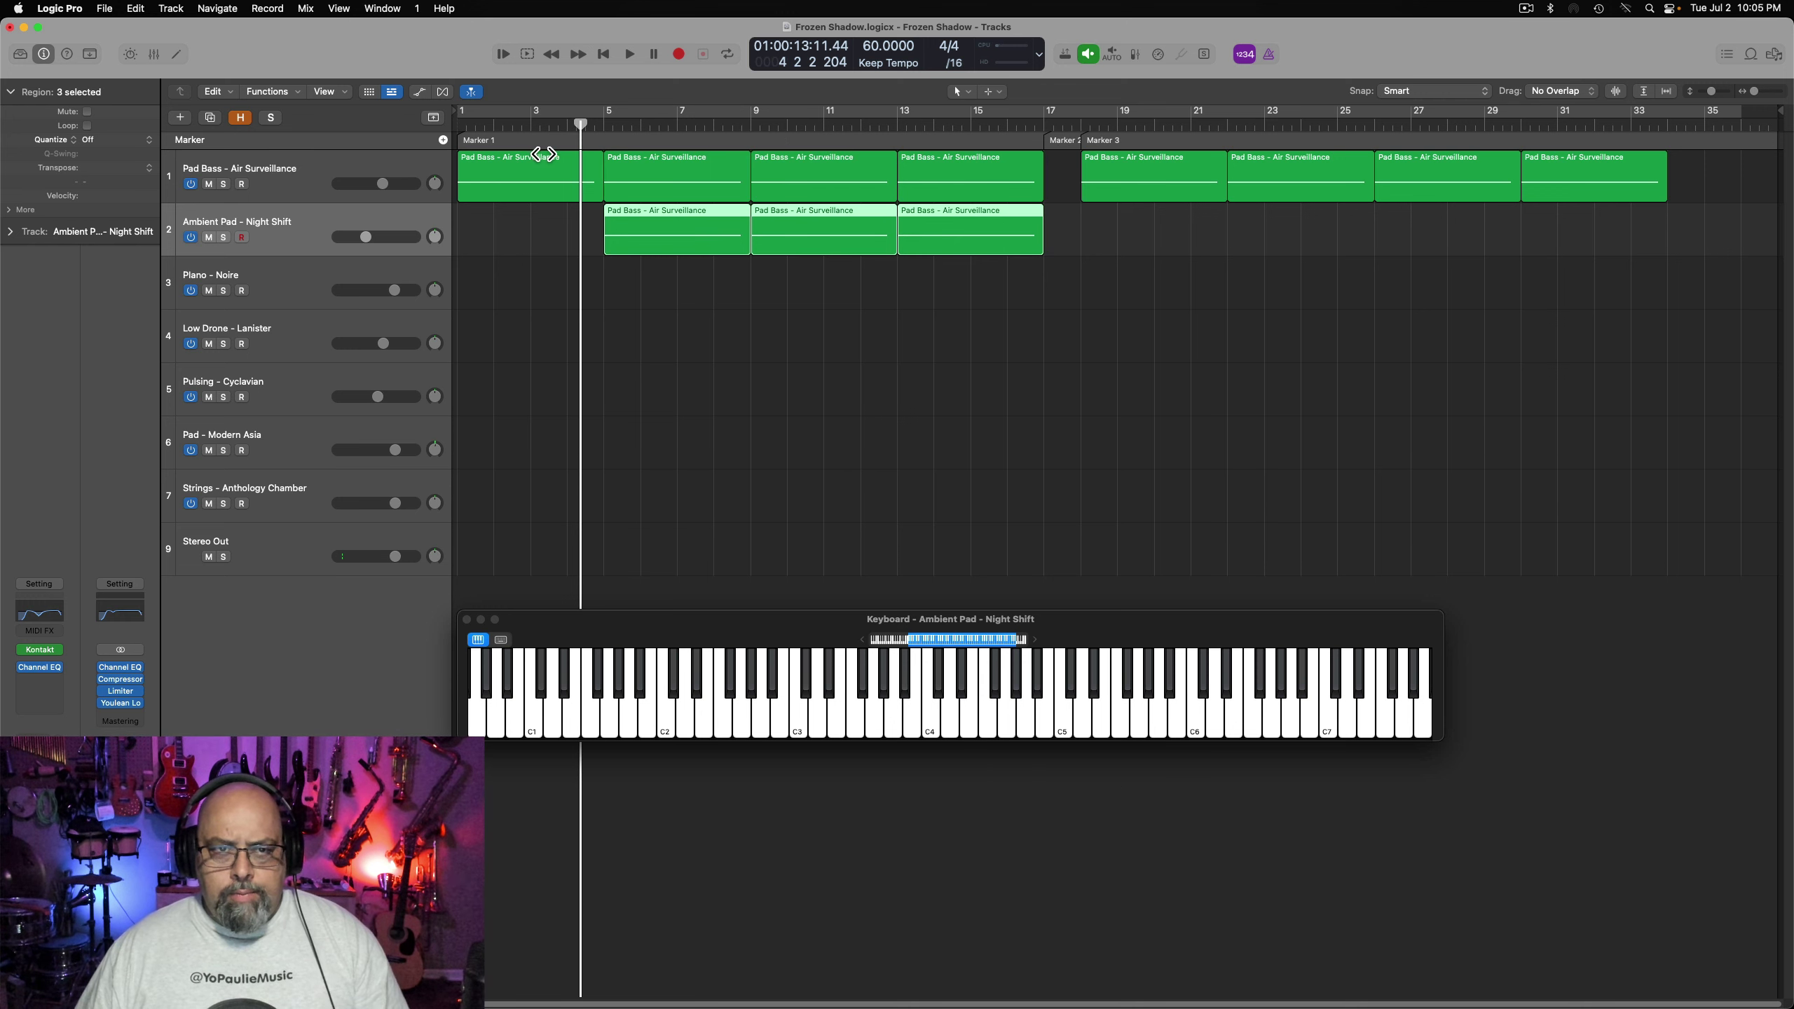
Play the bass and ambient pad together from bar 5 to hear how the layers sound
click(619, 133)
key(space)
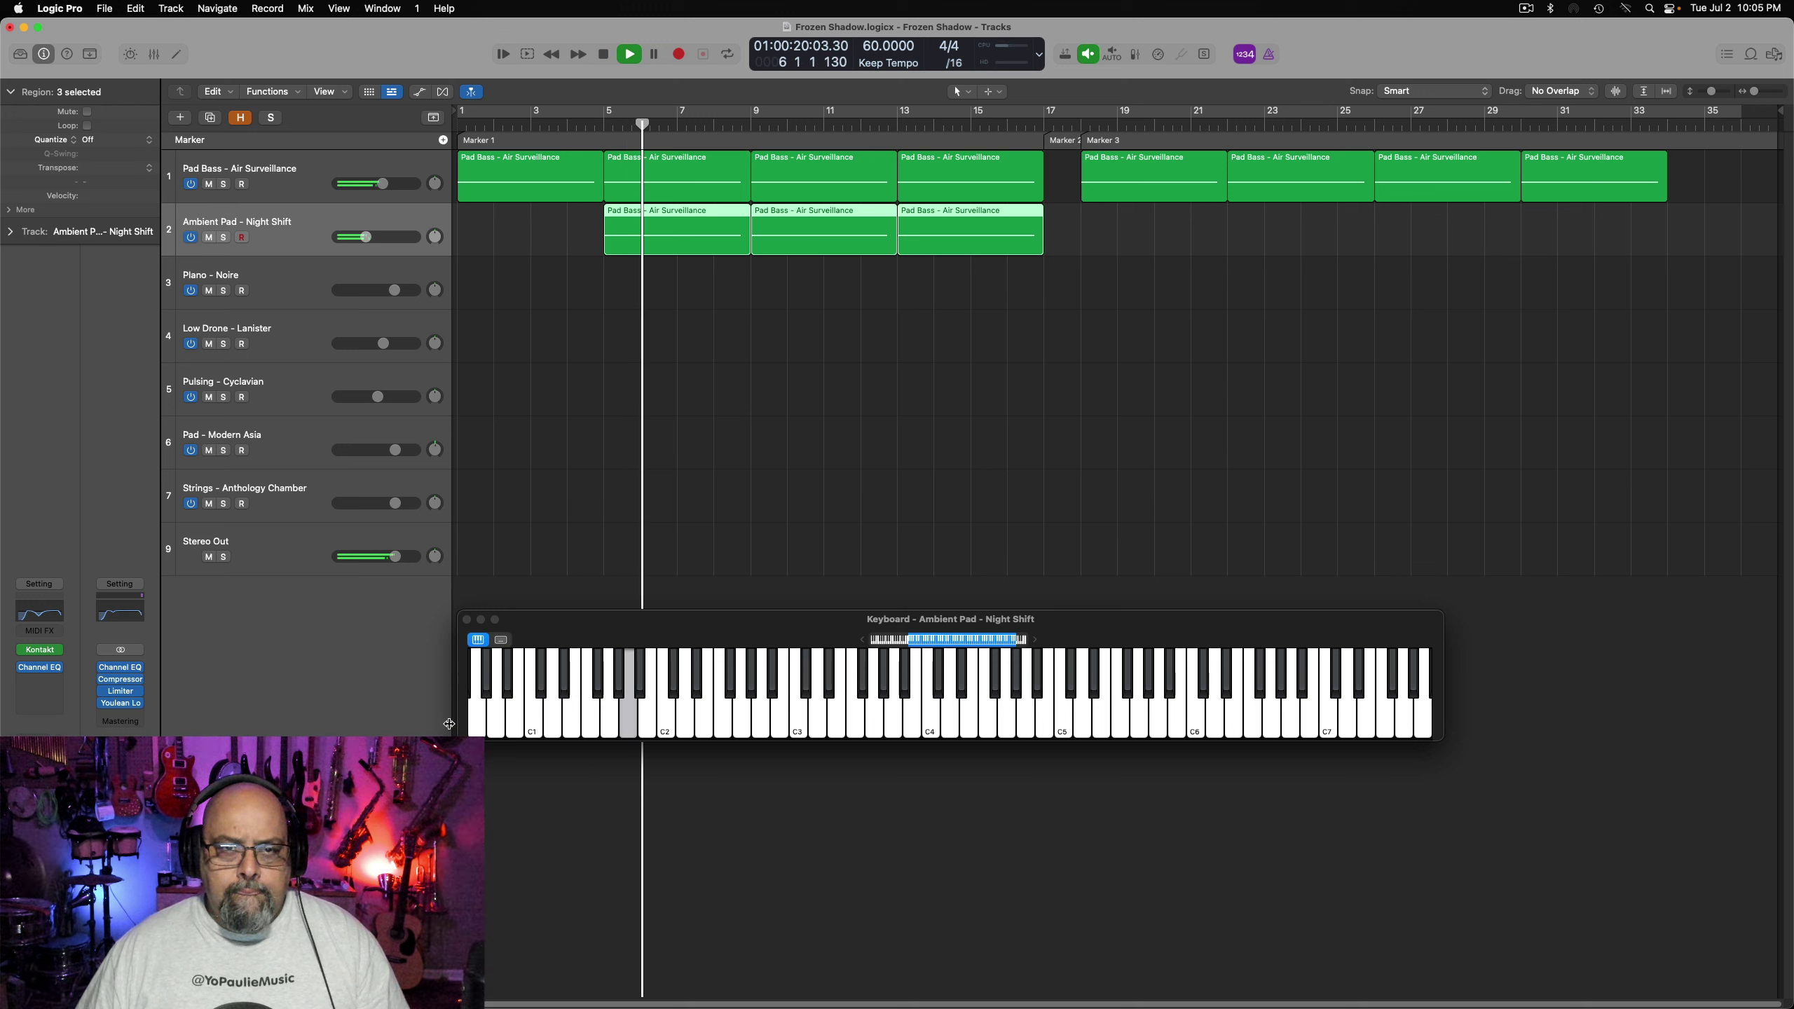
key(space)
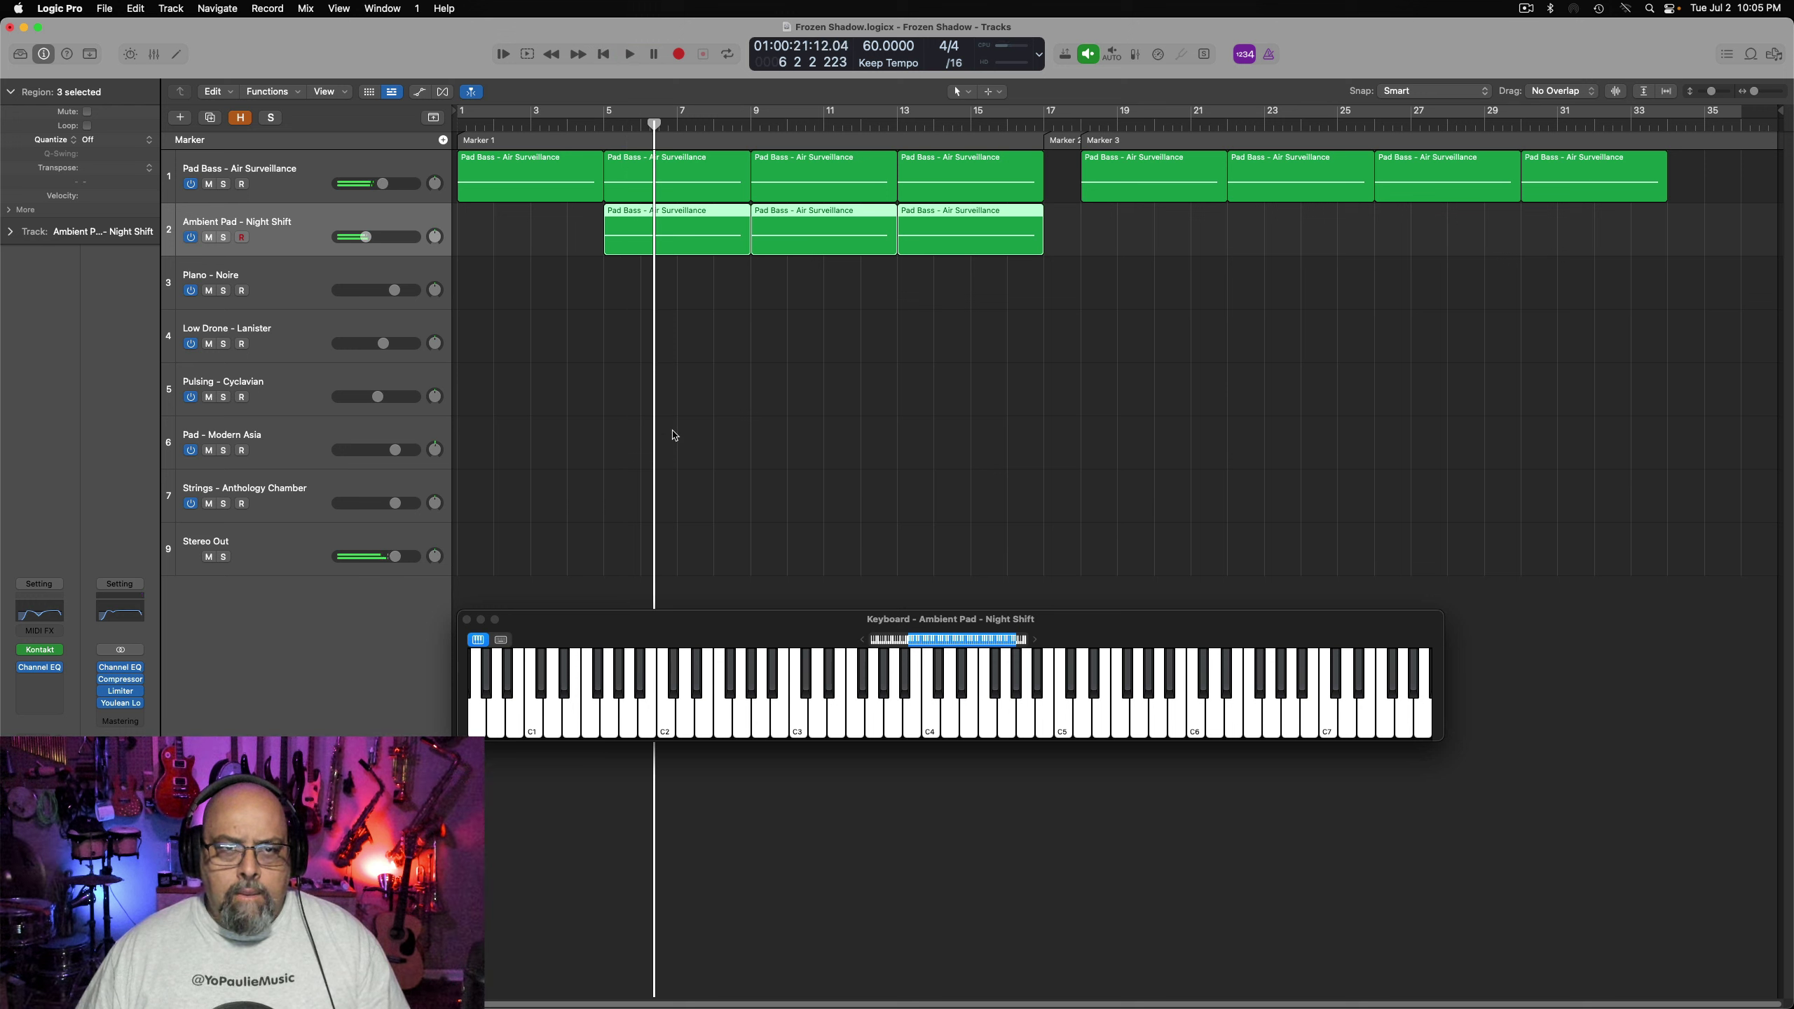
Open the three Ambient Pad regions in the Piano Roll and shrink and move the on-screen keyboard clear of the notes
double_click(724, 234)
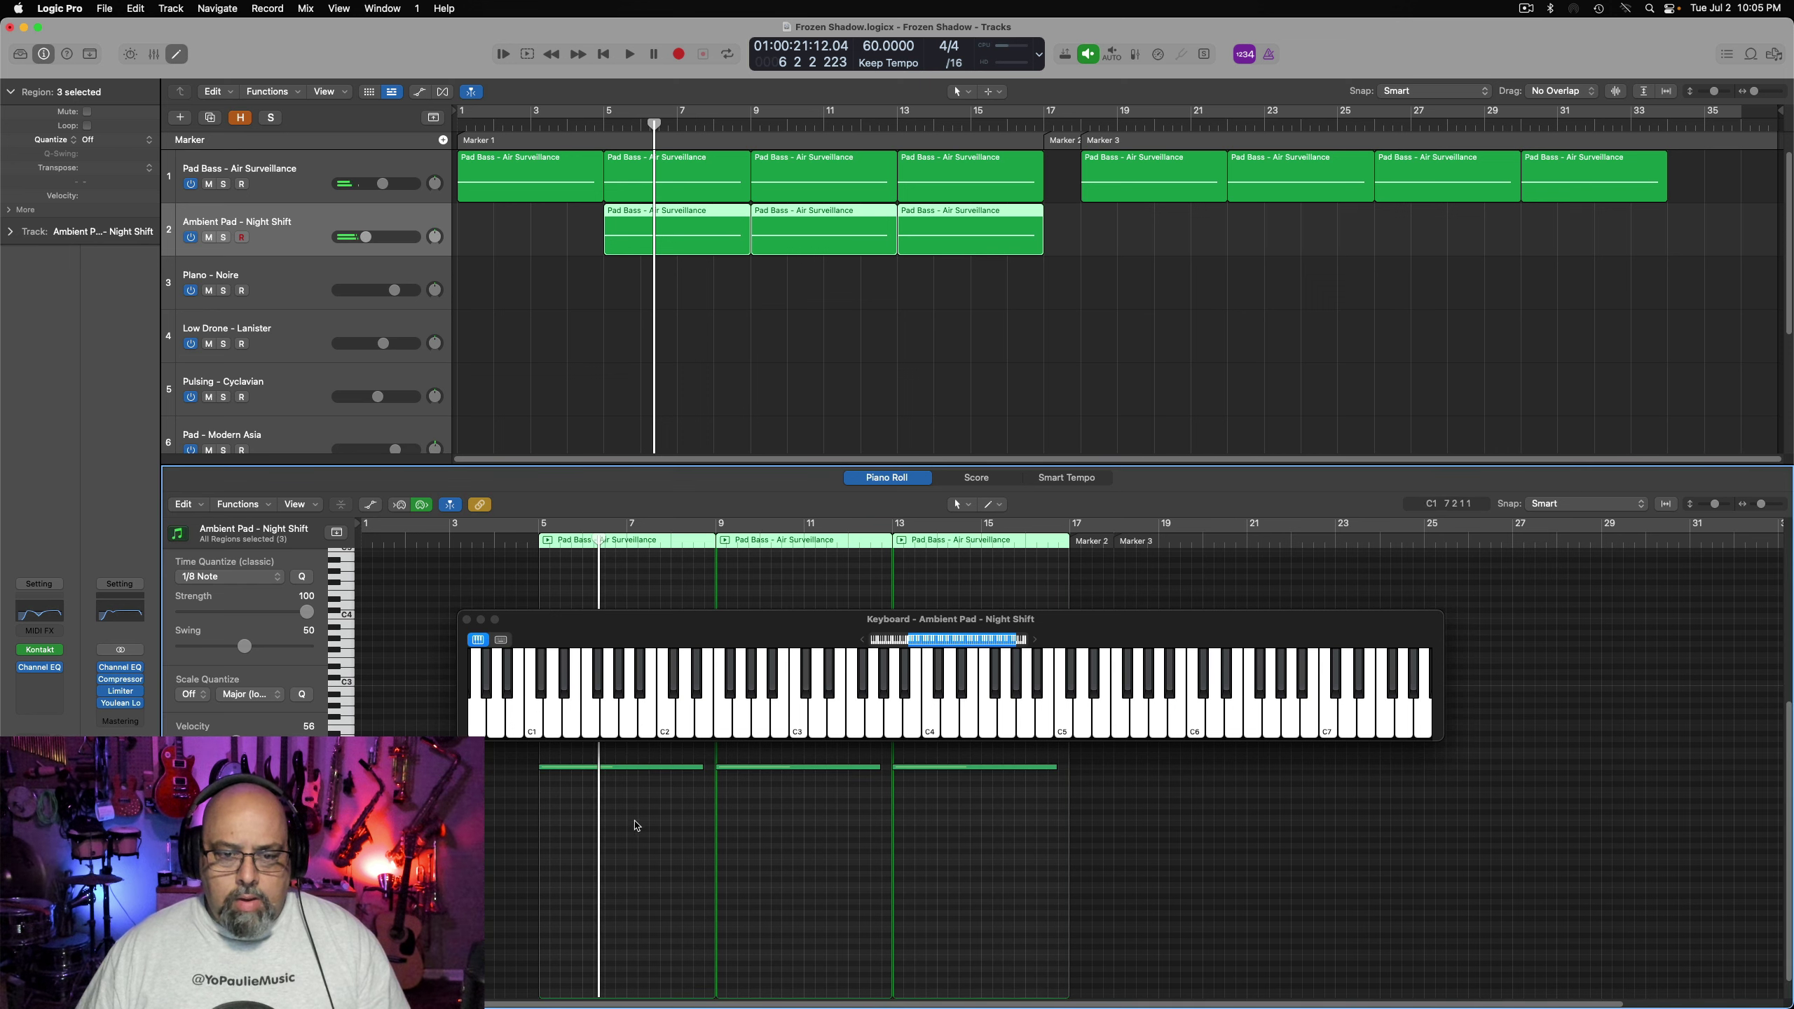
click(633, 768)
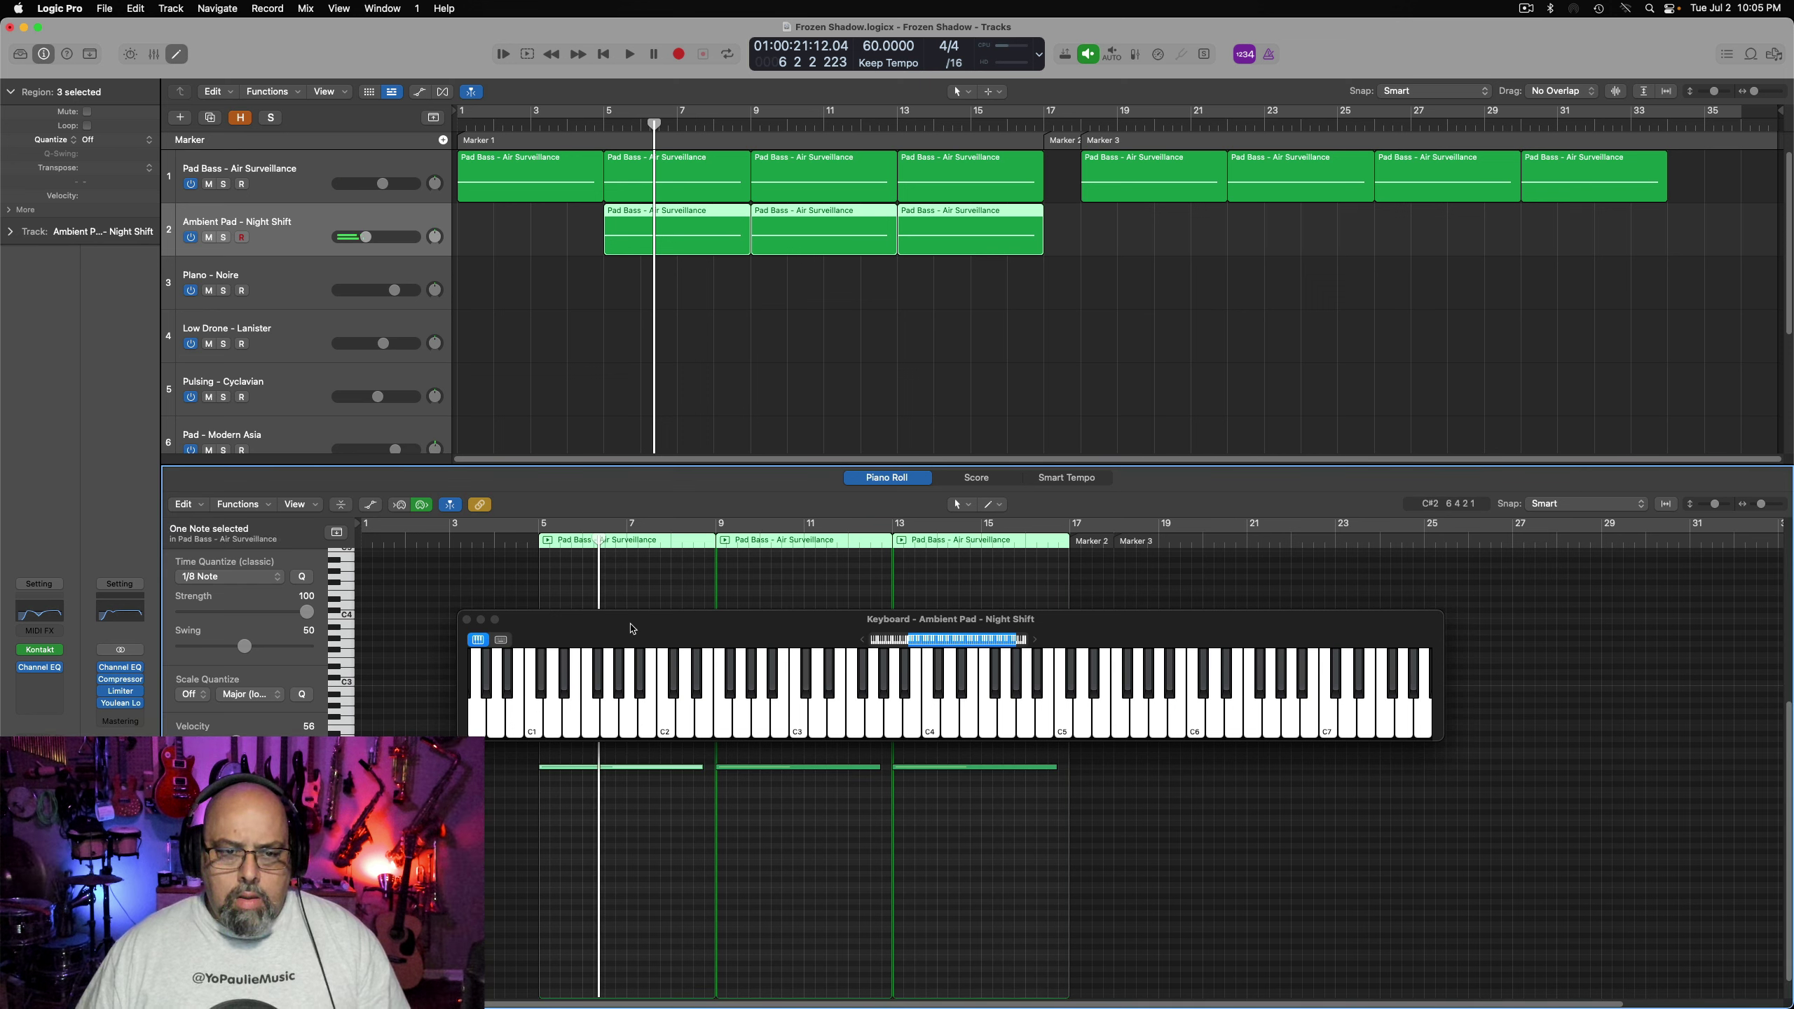
drag(600, 620, 946, 17)
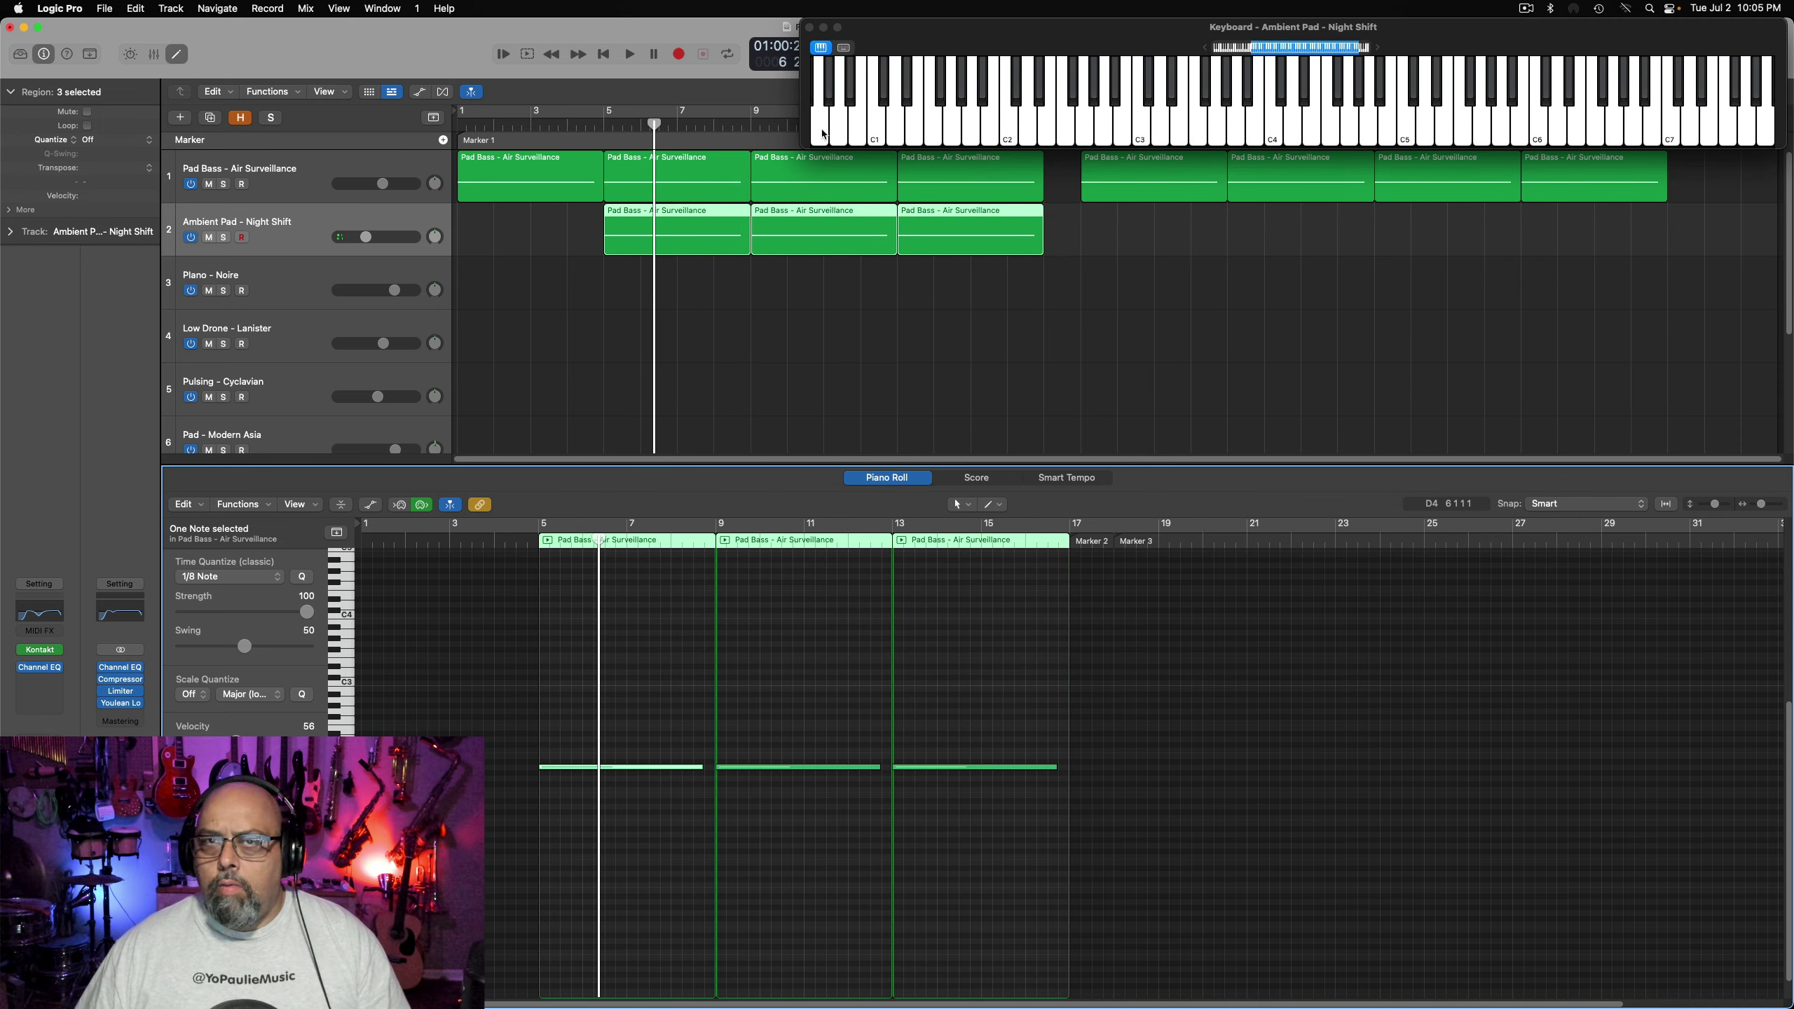
drag(799, 141, 1139, 85)
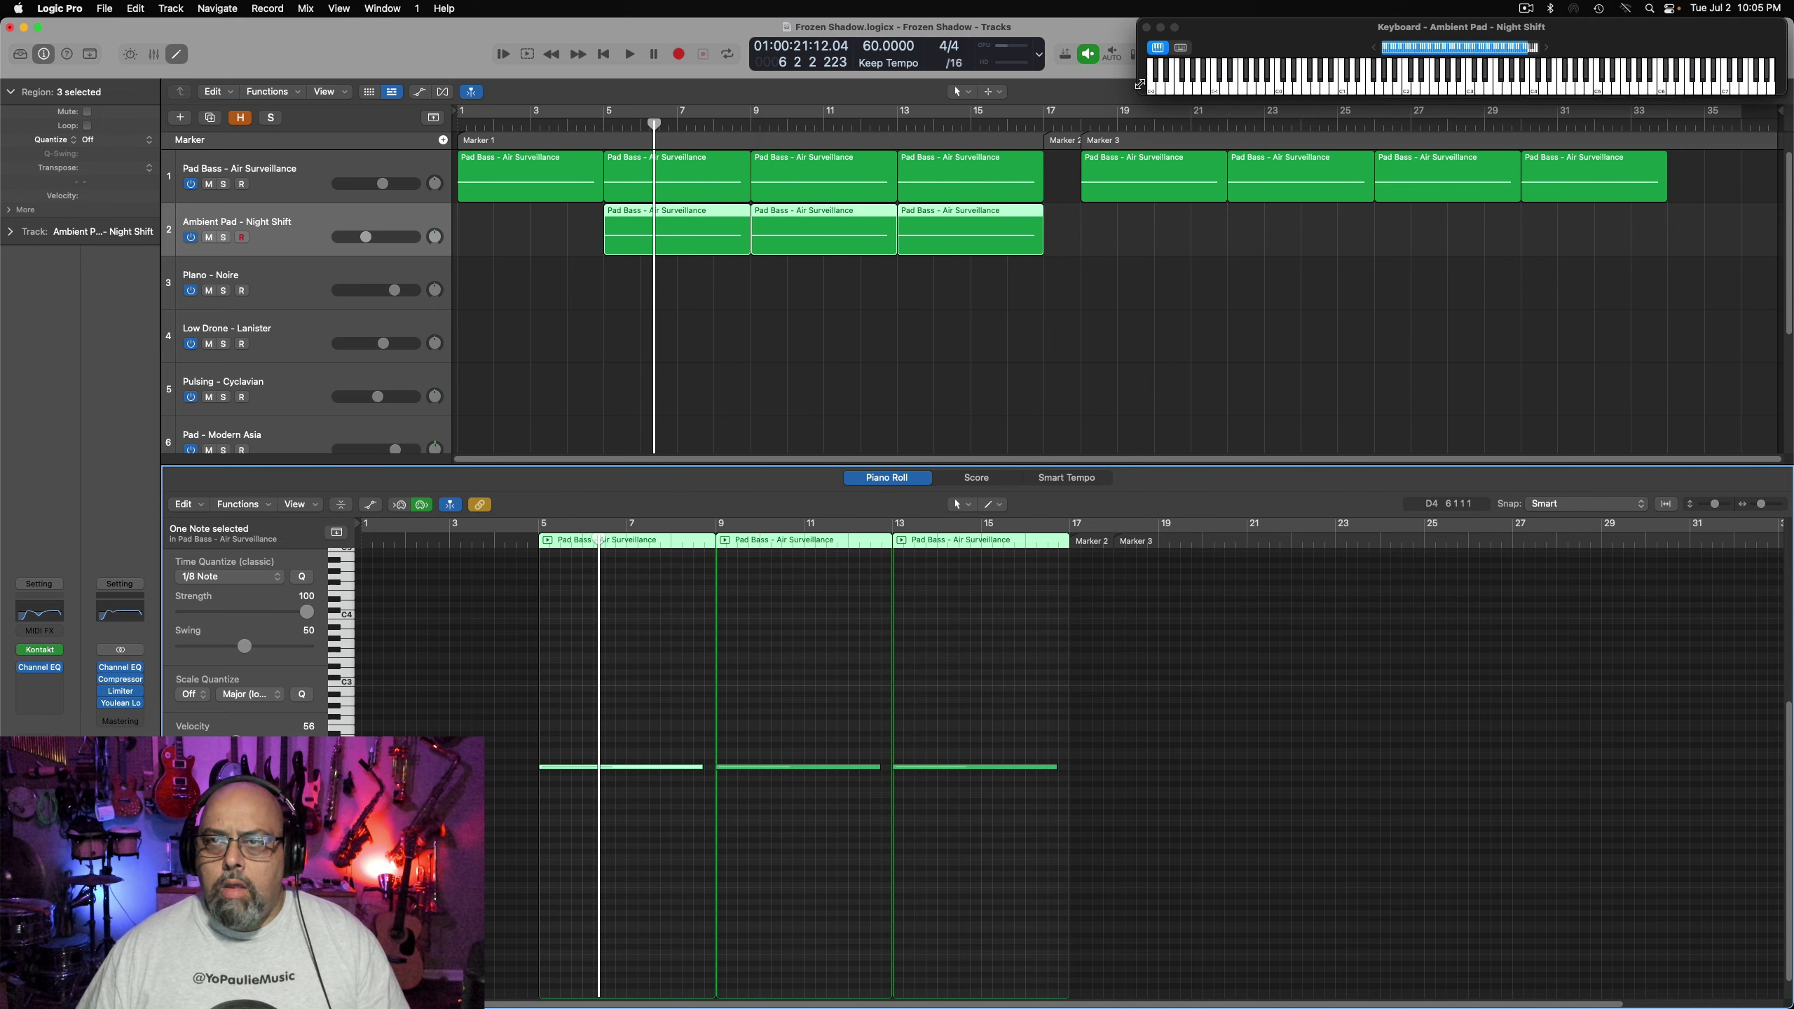
mouse_move(1241, 51)
mouse_down()
mouse_move(1236, 199)
mouse_move(1250, 51)
mouse_up()
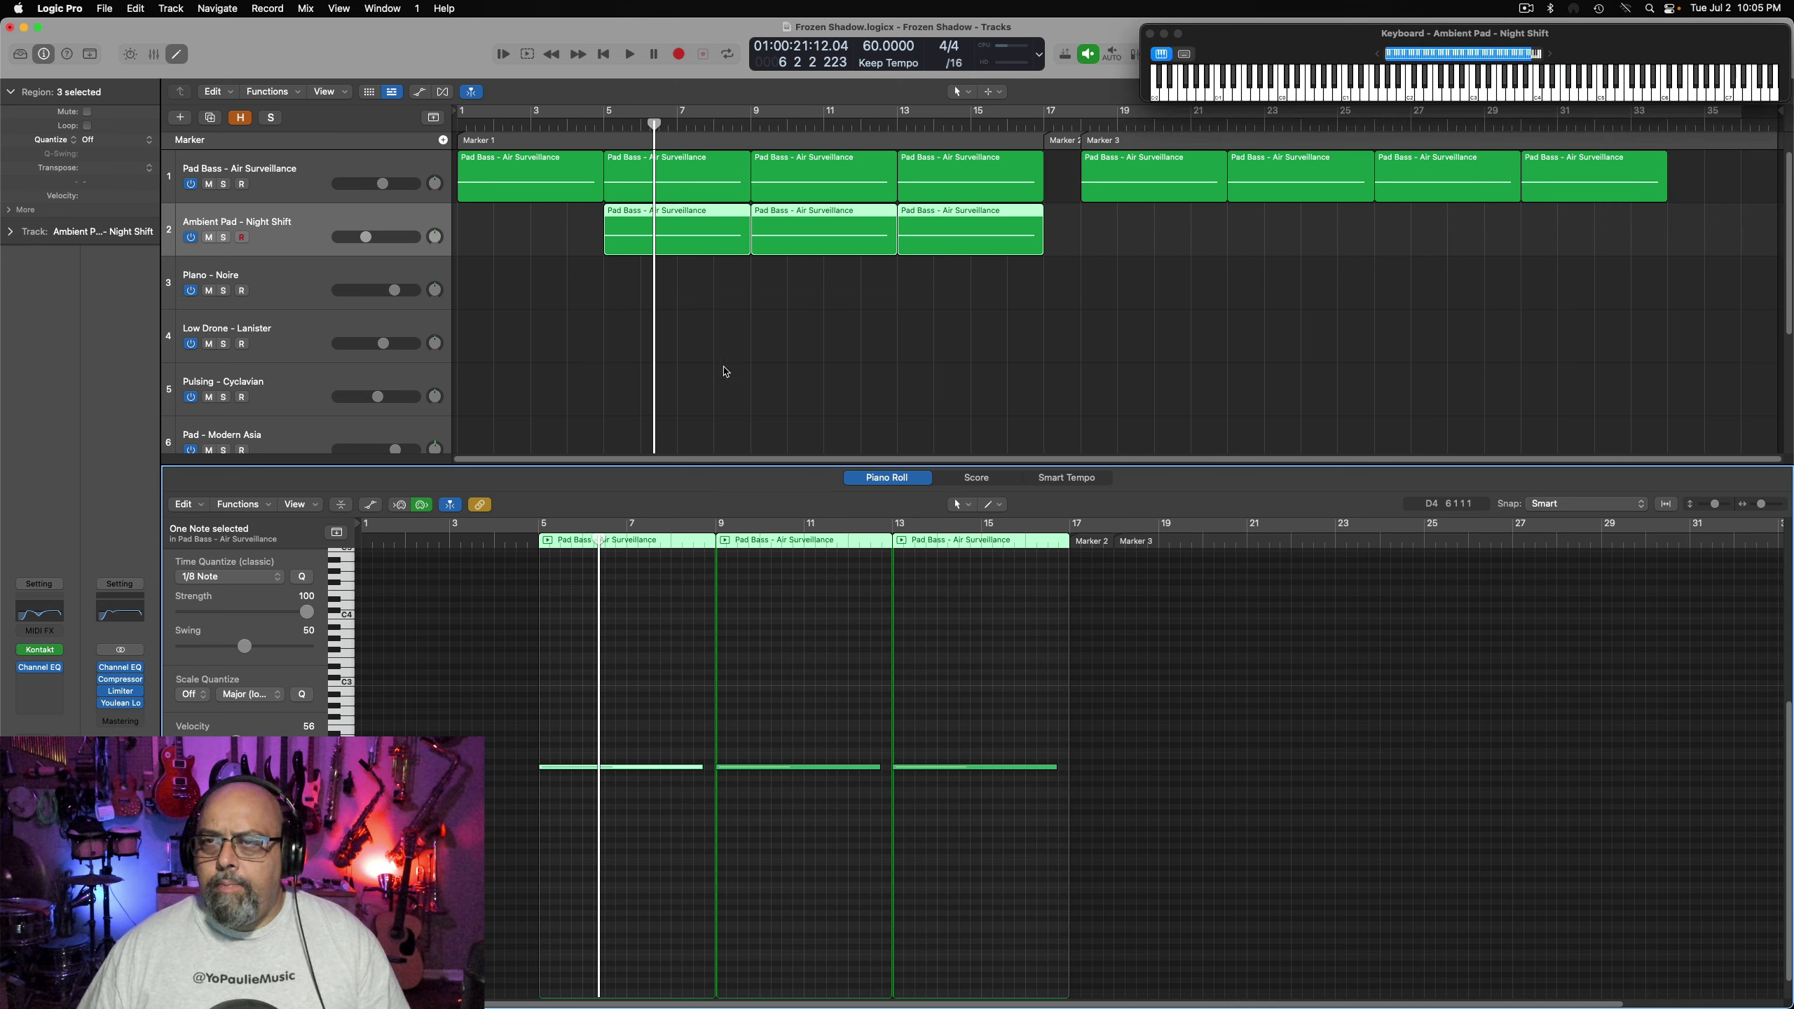
Transpose the notes in all three Ambient Pad regions up 12 semitones
drag(628, 724, 1057, 819)
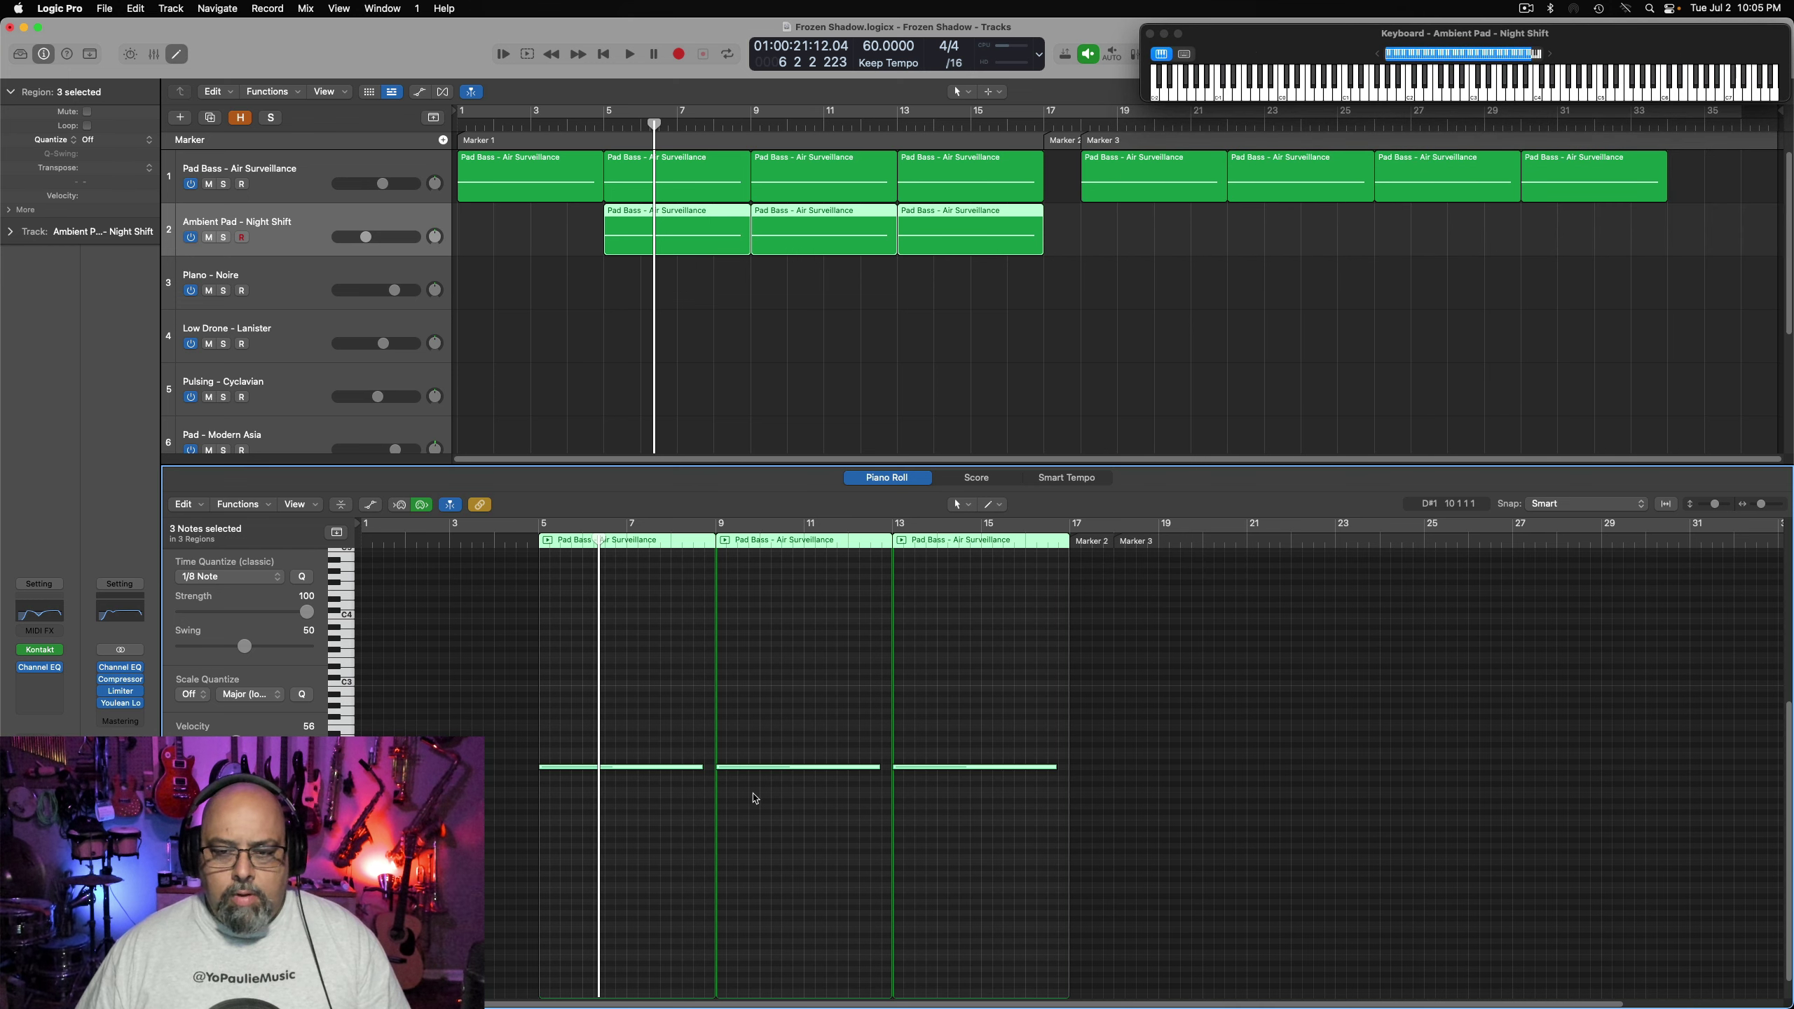
right_click(669, 771)
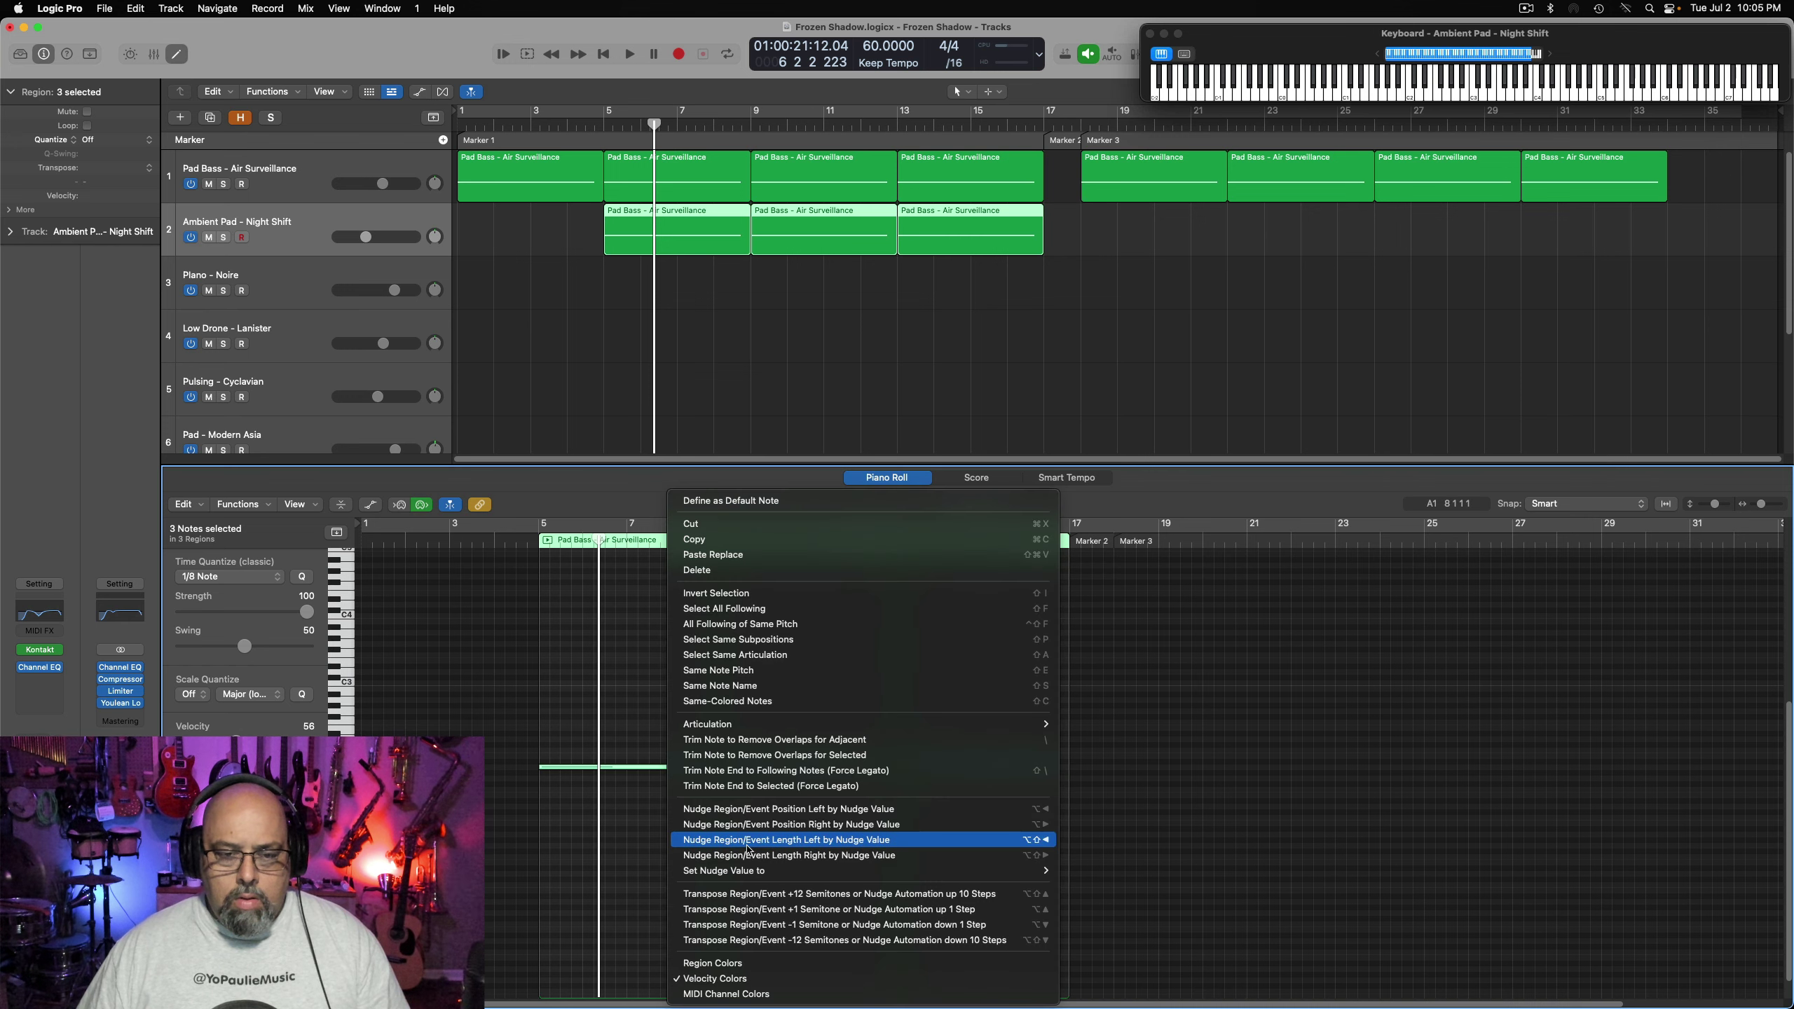
click(696, 789)
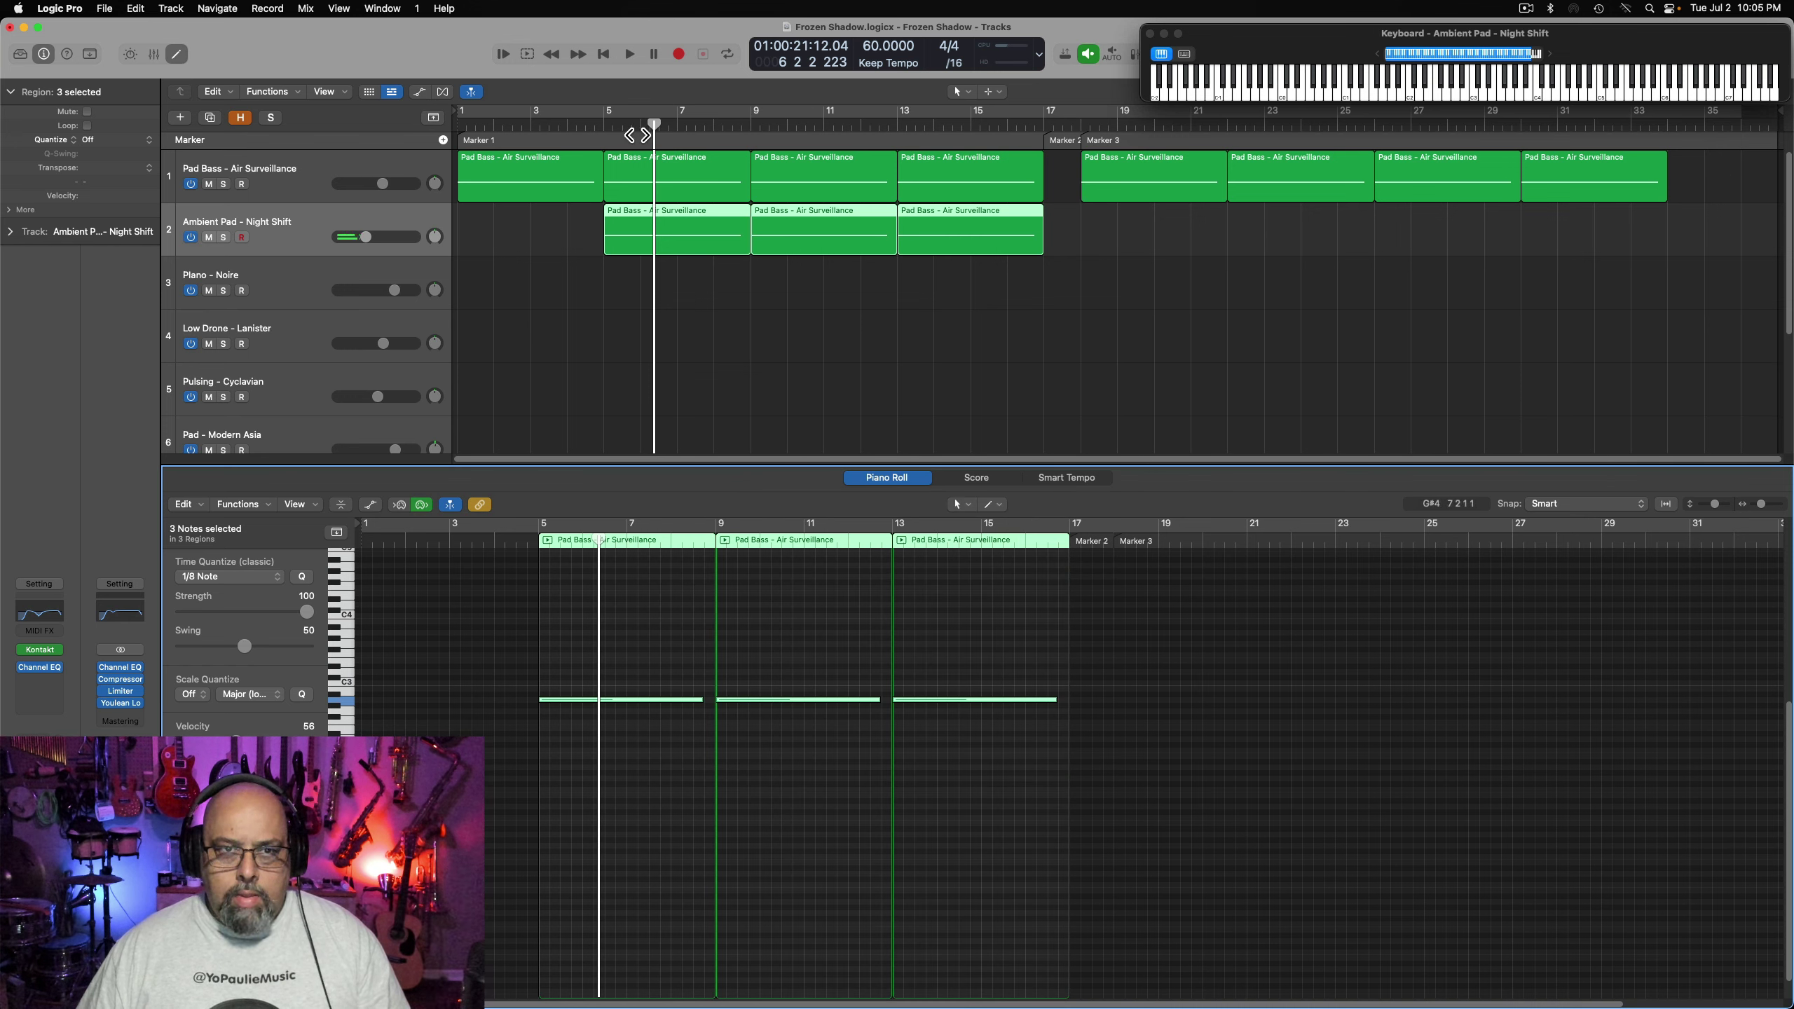
Play the arrangement from bar 6 to hear the transposed ambient pad against the bass
key(space)
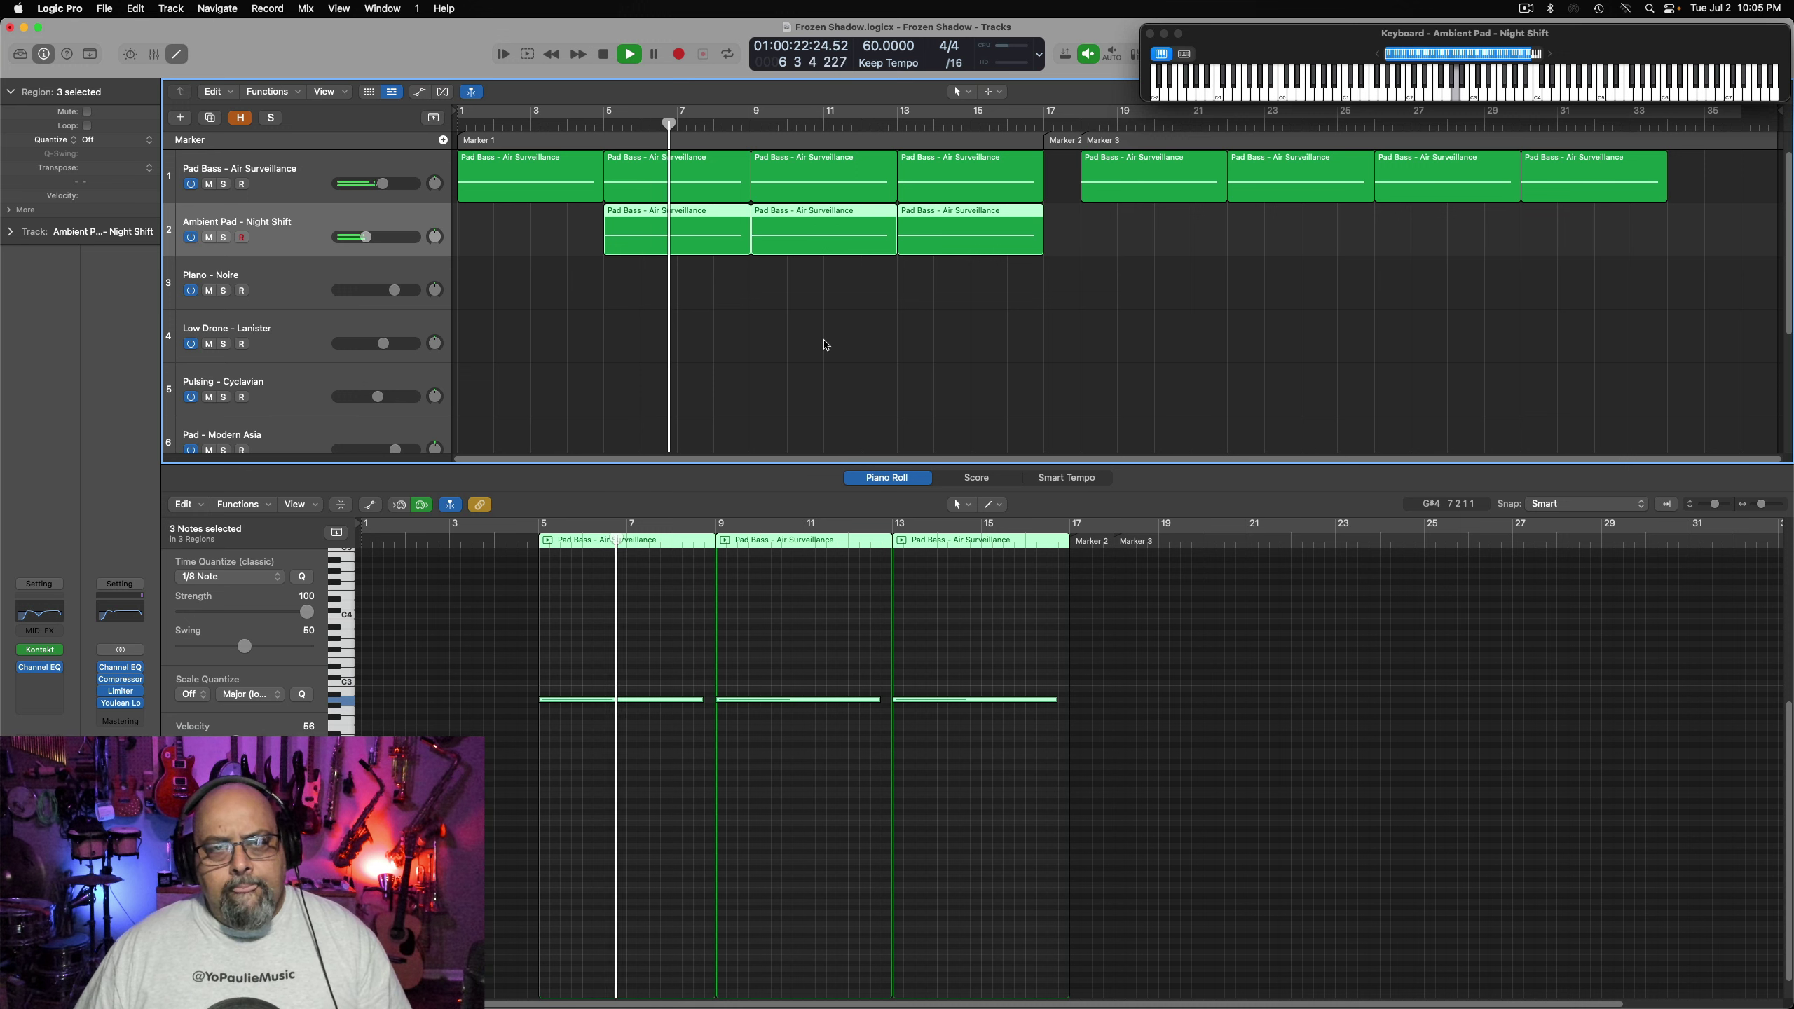
click(813, 311)
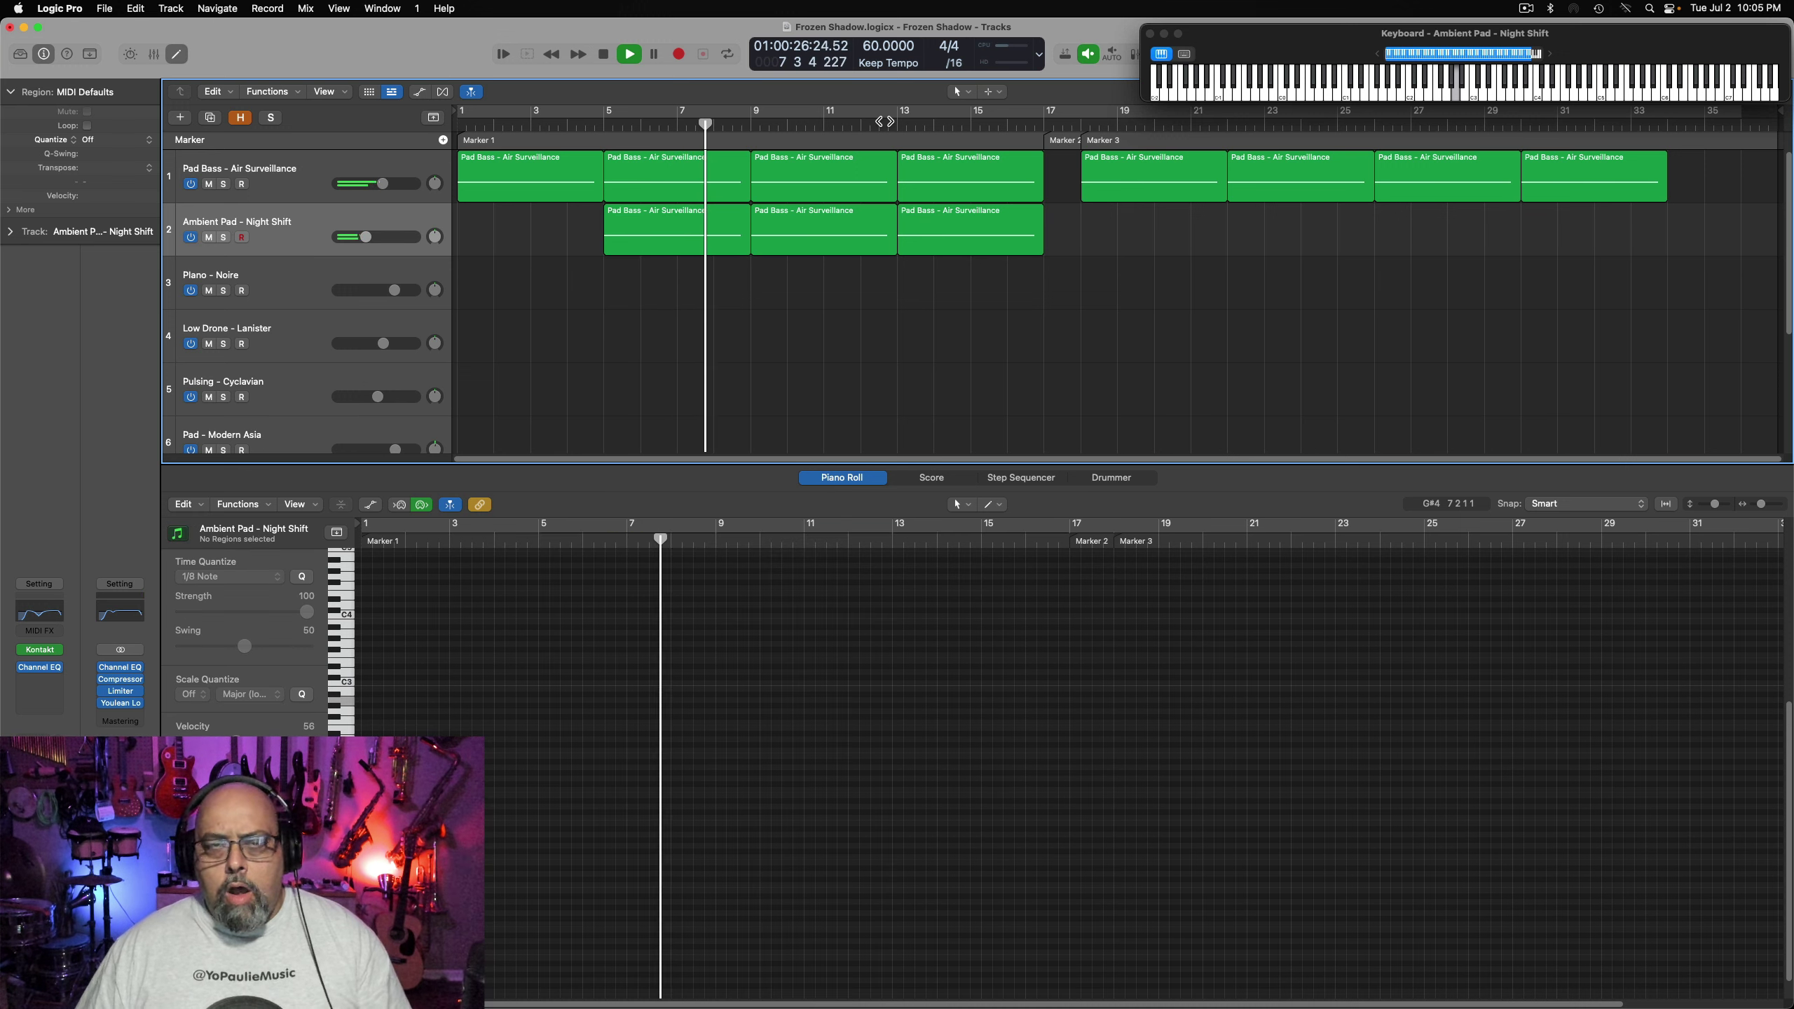
key(space)
Add a copy of the A2 note at E3 in the Ambient Pad regions starting at bars 9 and 13, aligned with the original notes
click(833, 228)
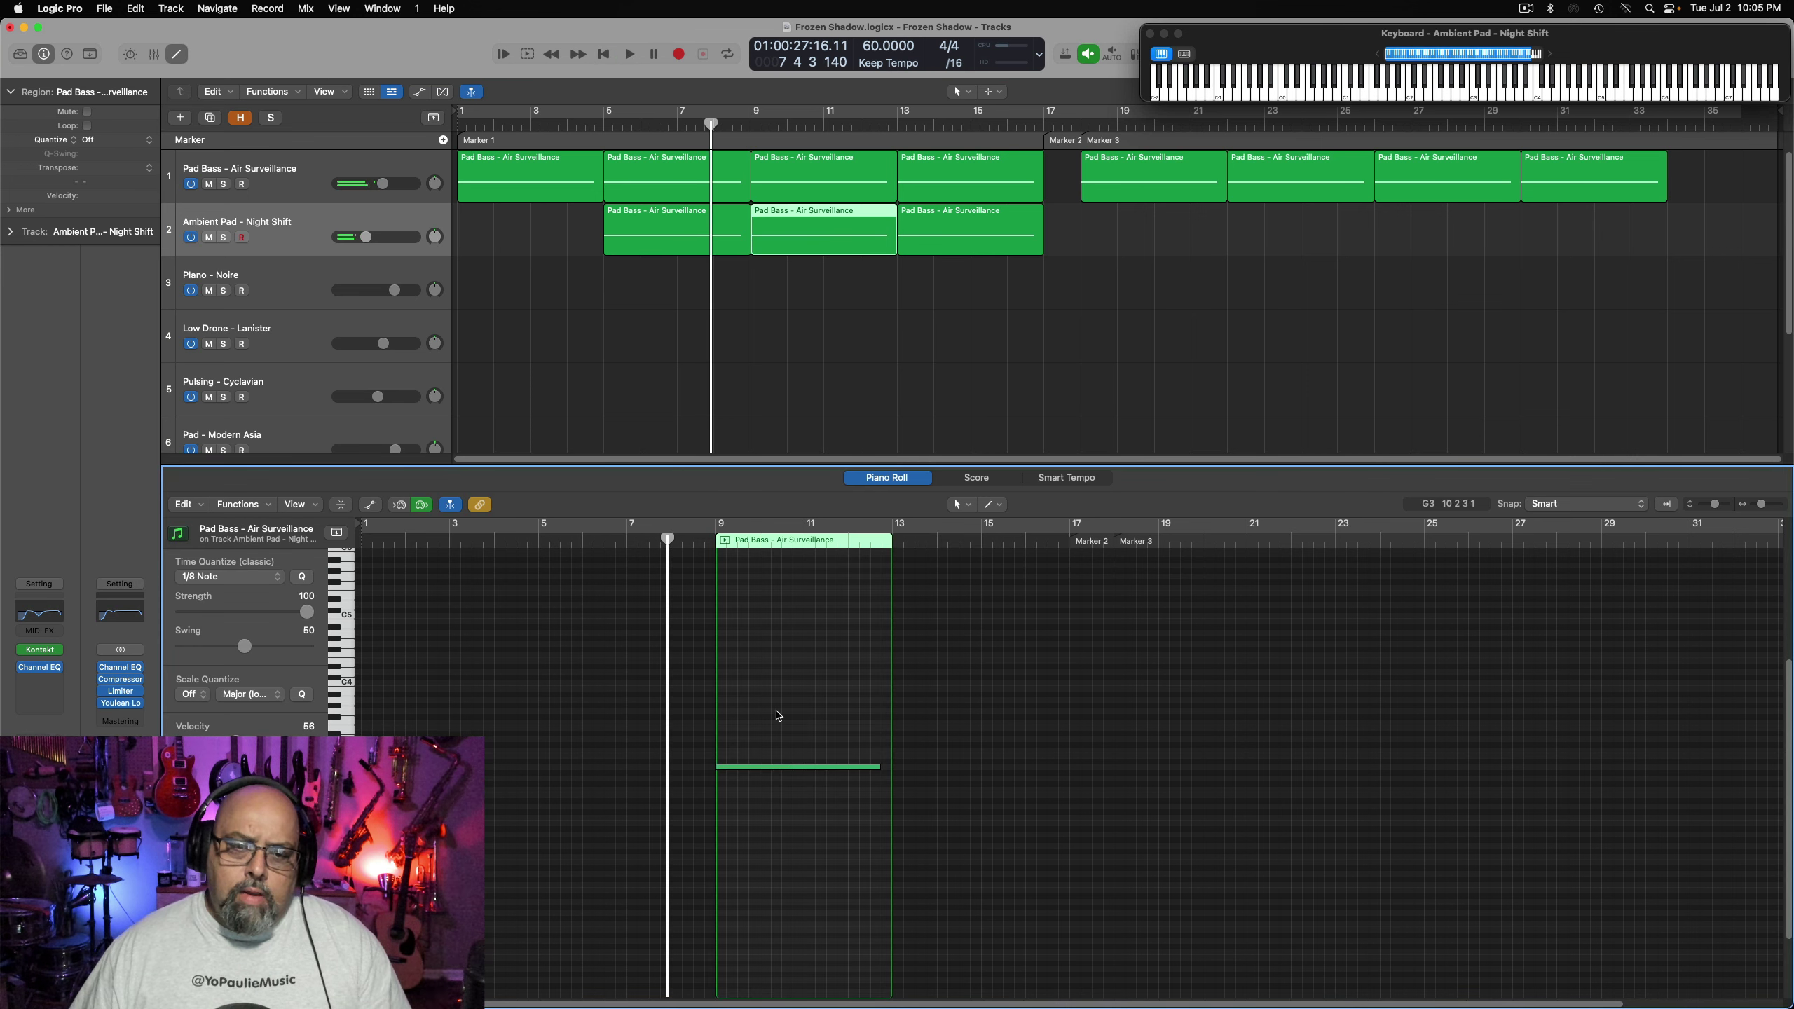
click(769, 768)
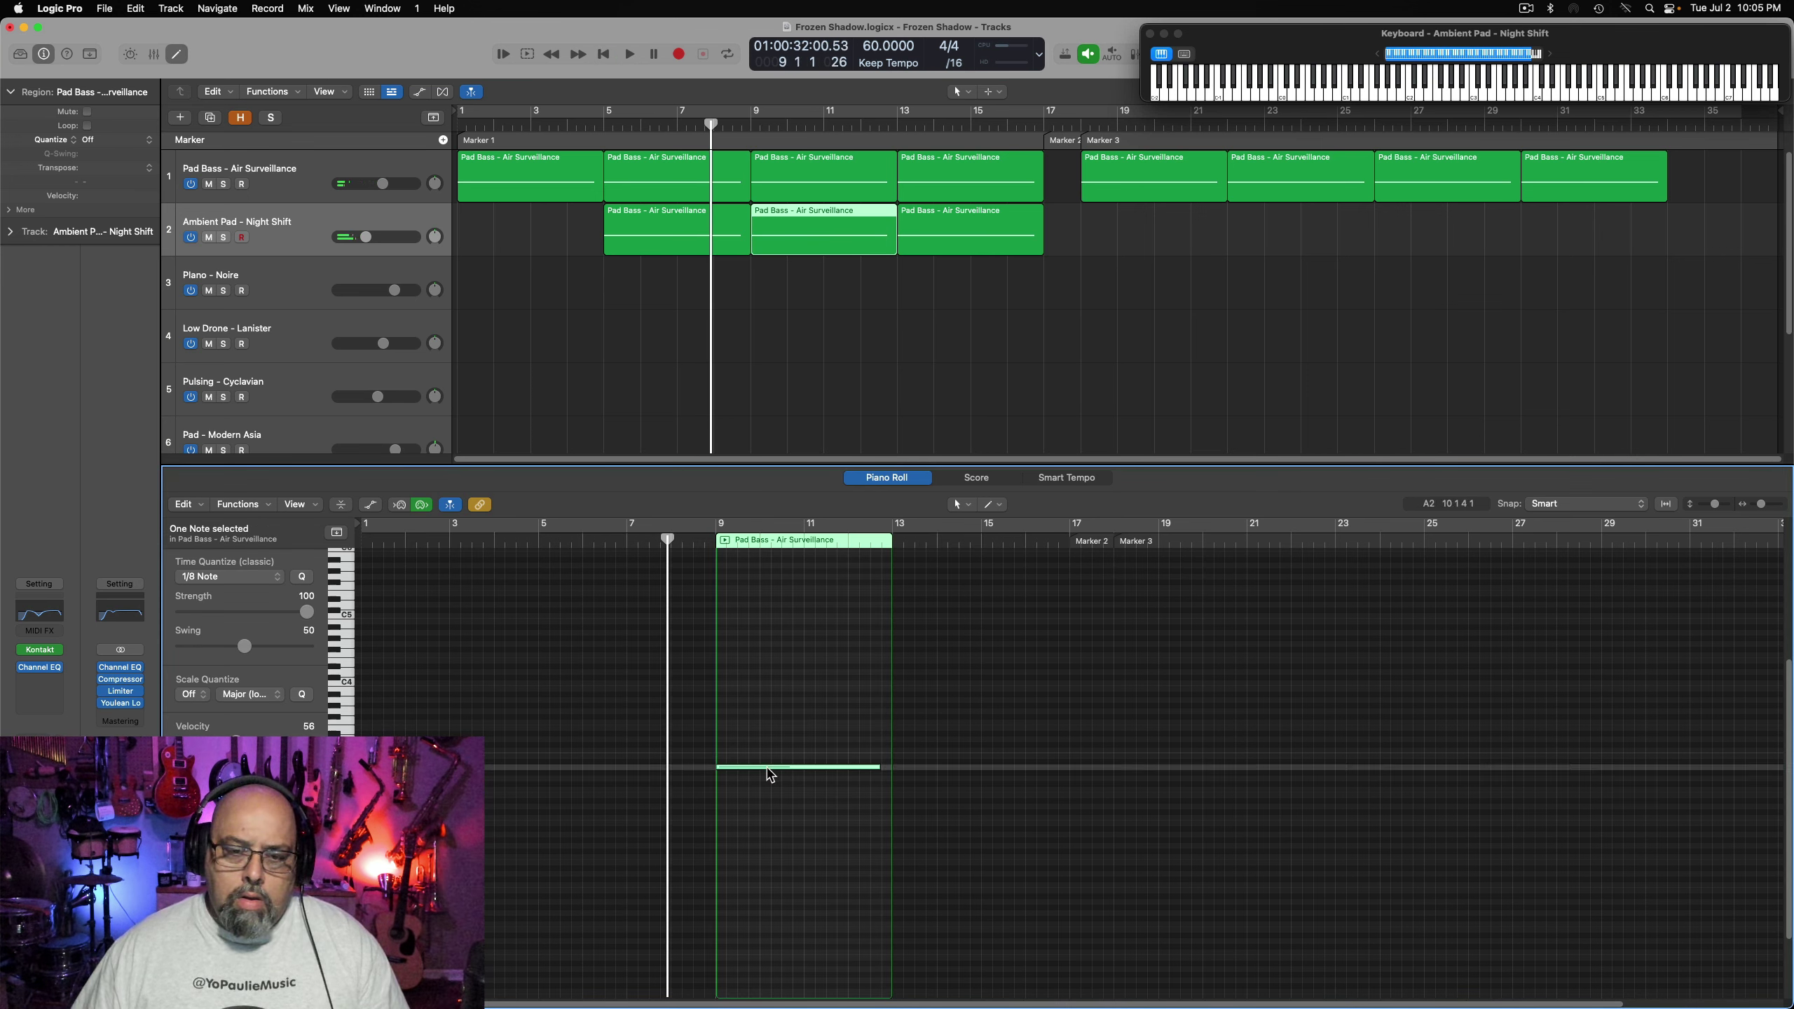
drag(628, 338, 950, 242)
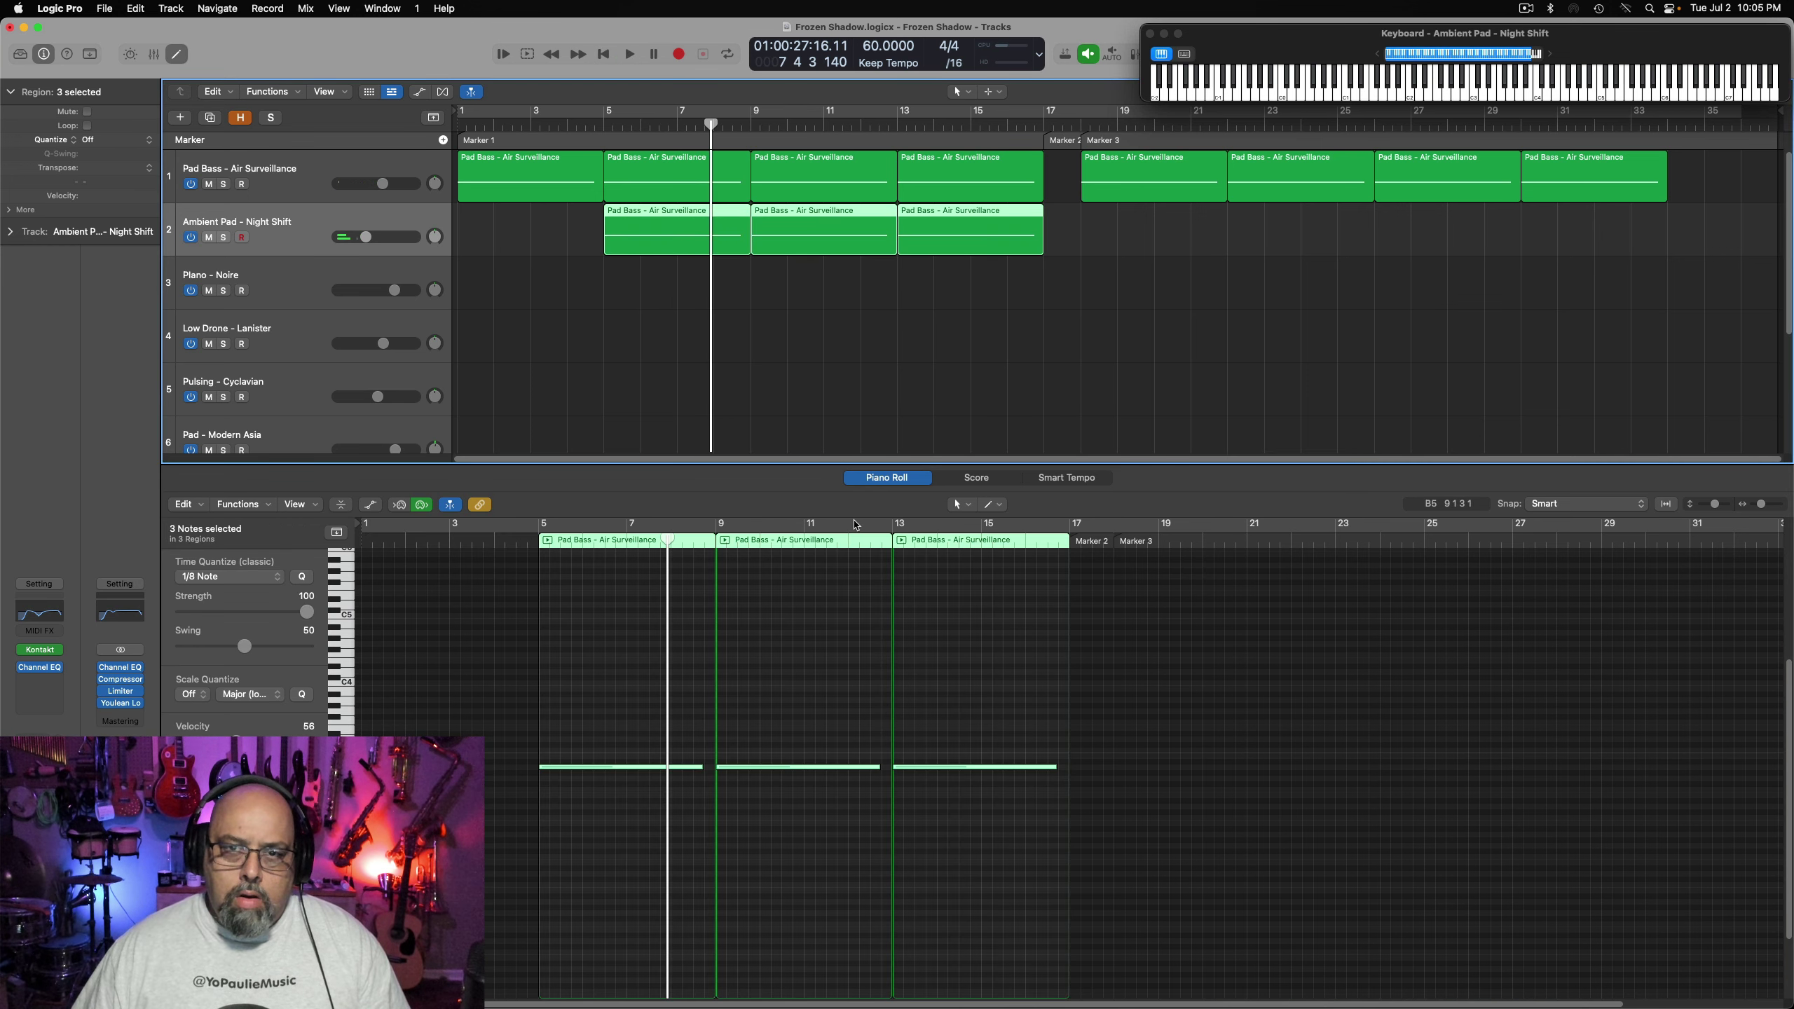
click(777, 768)
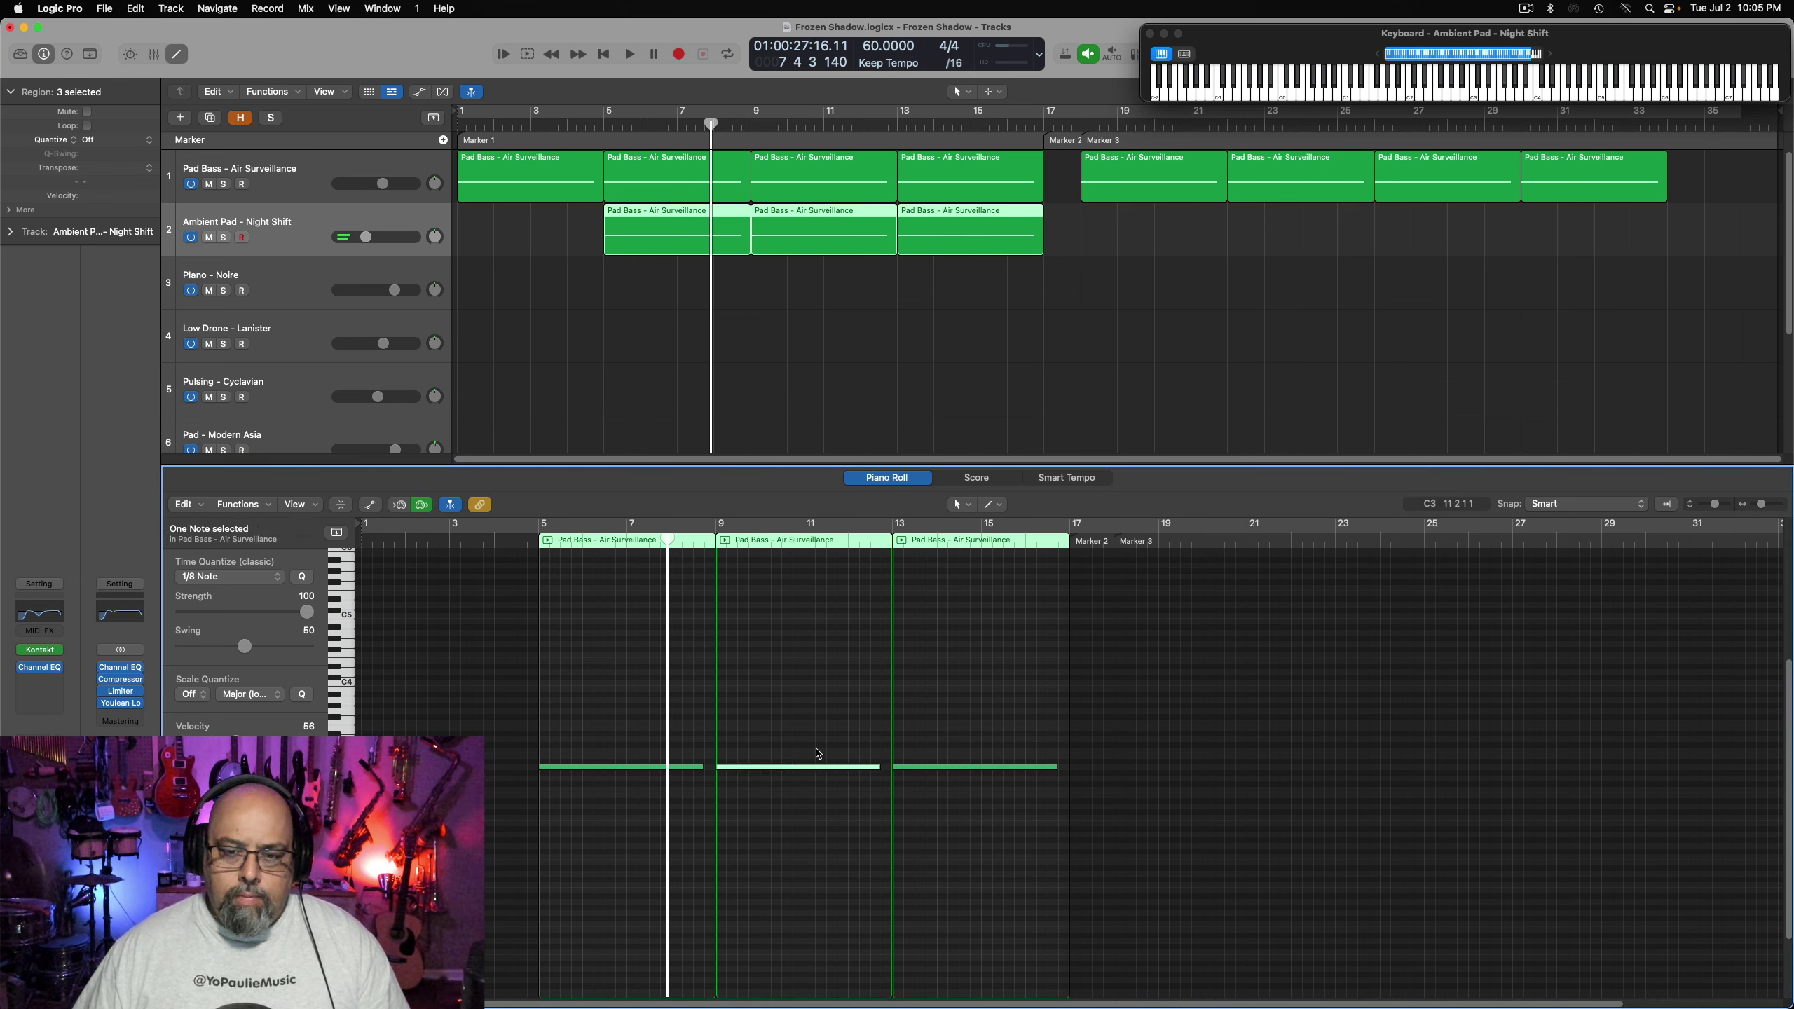
click(735, 722)
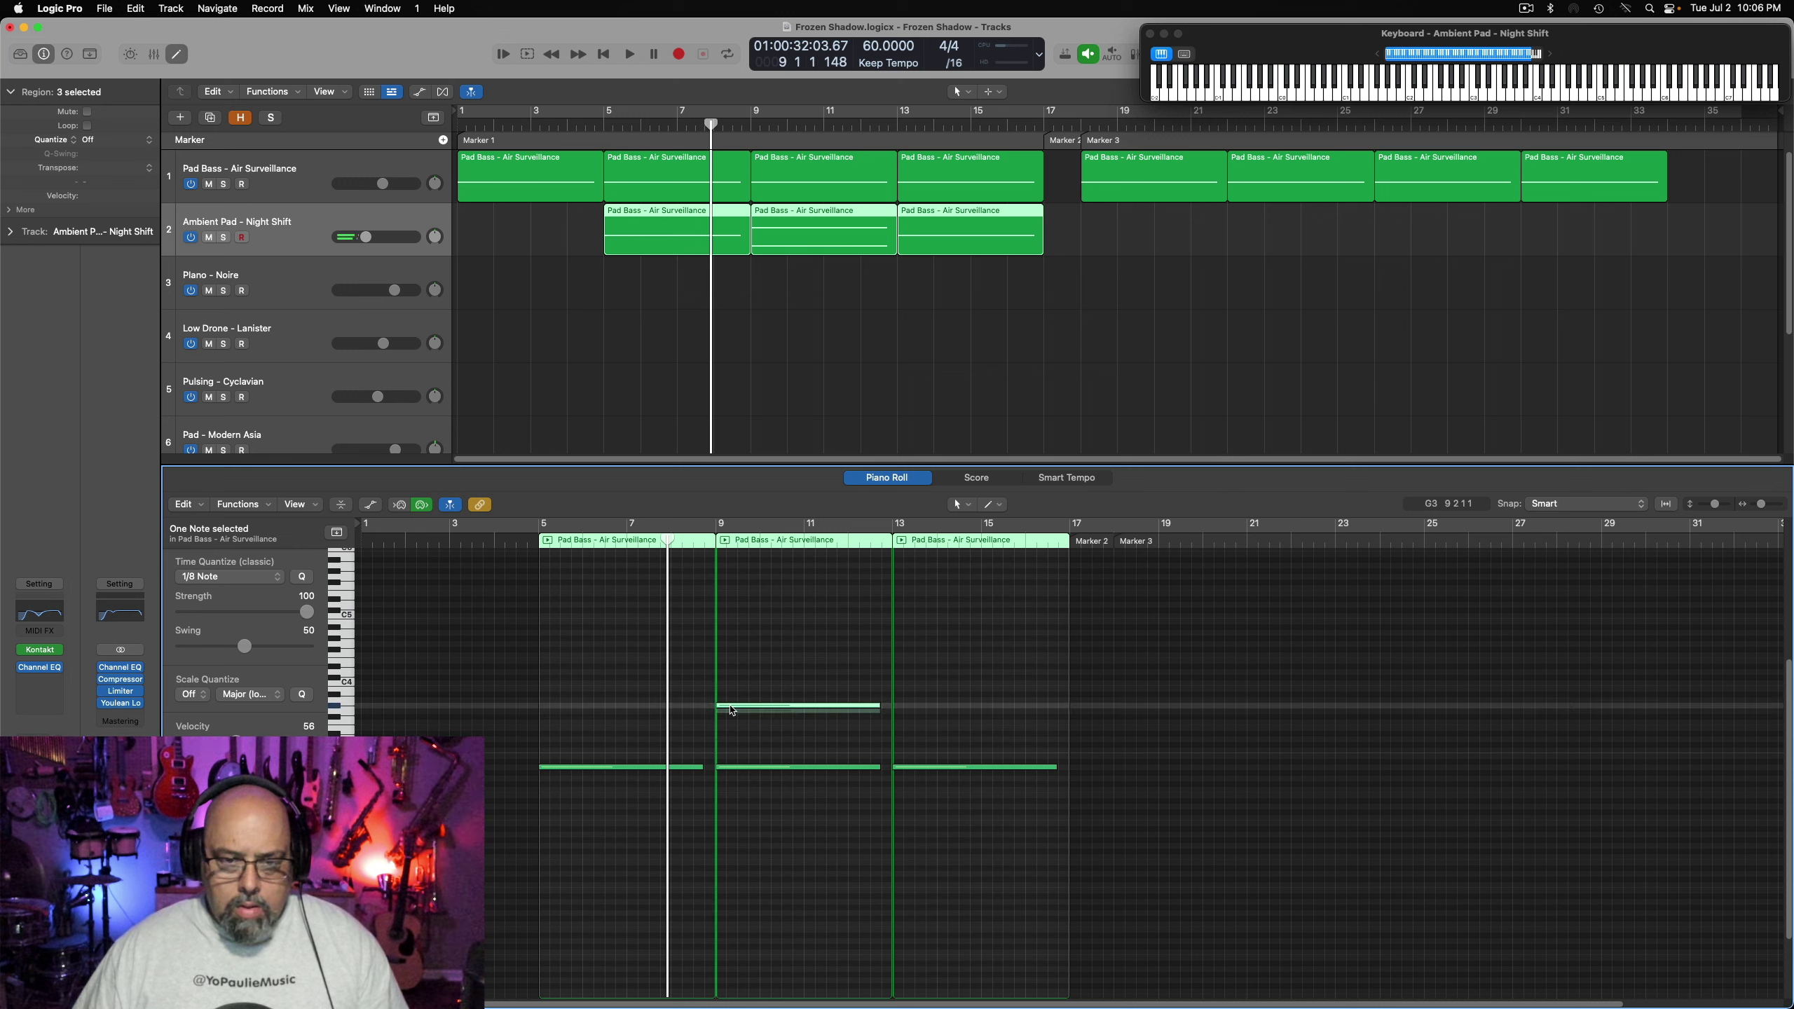
drag(731, 719, 733, 736)
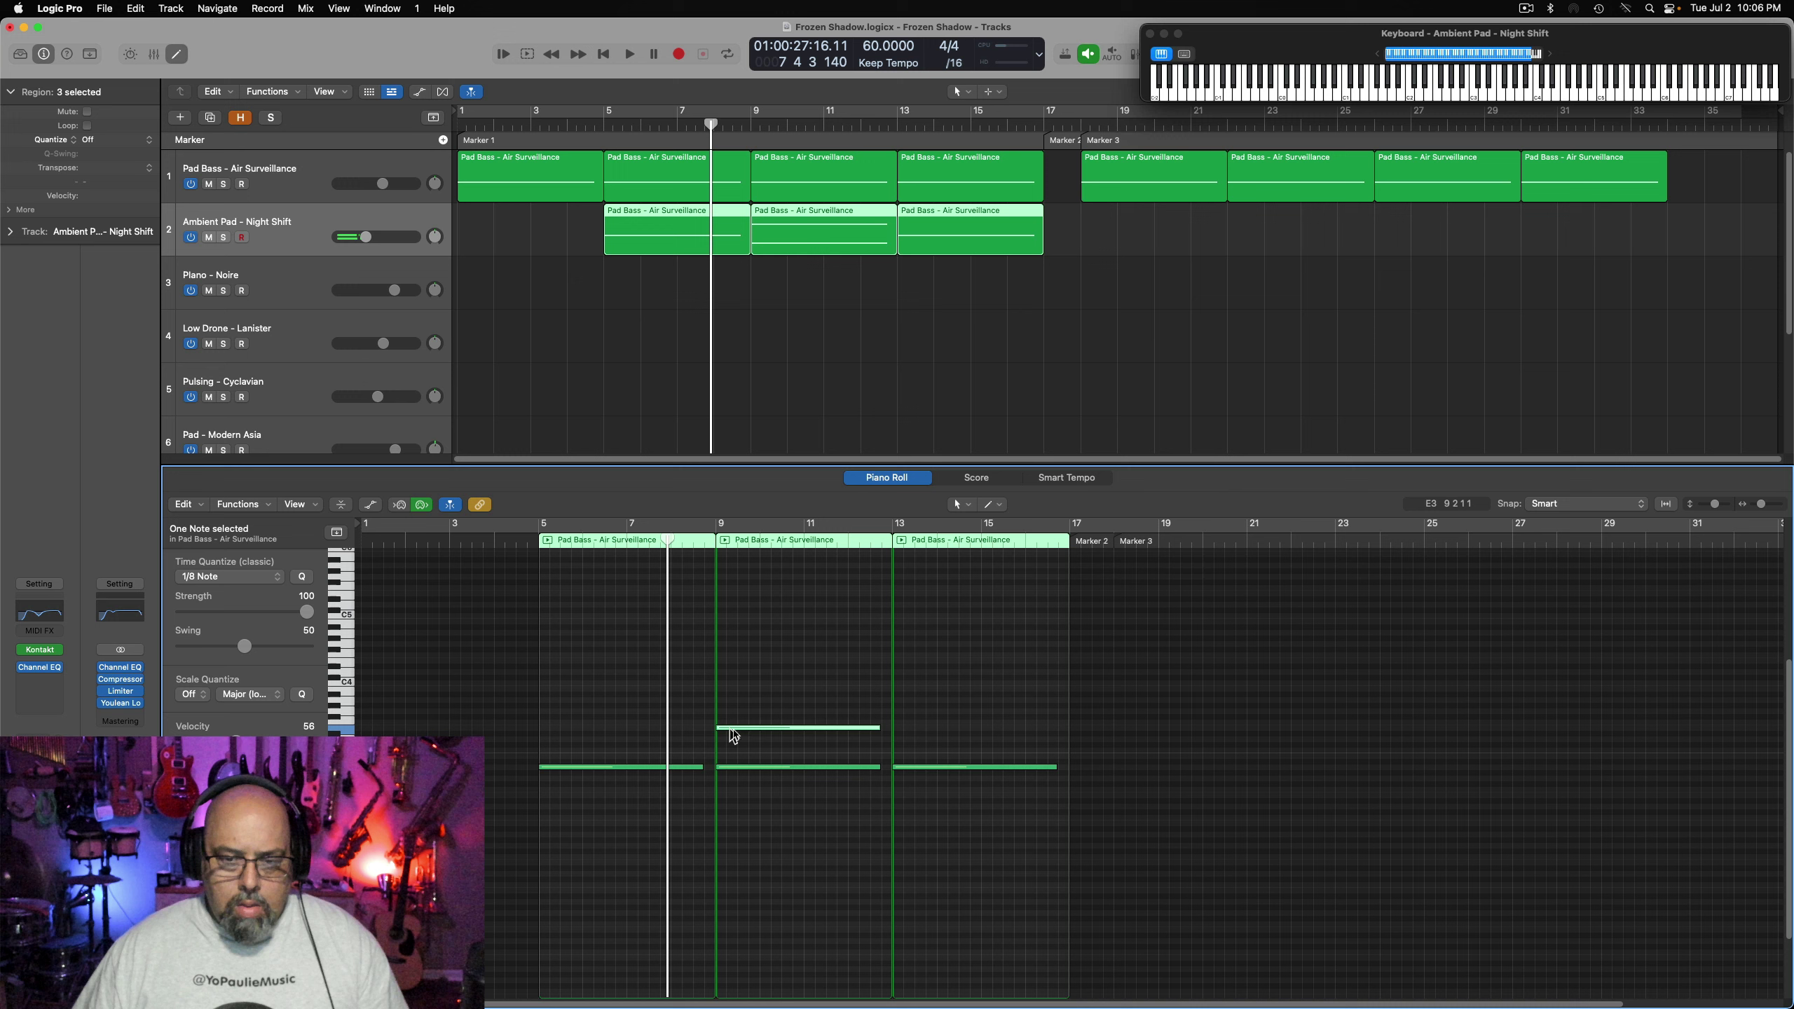
click(909, 739)
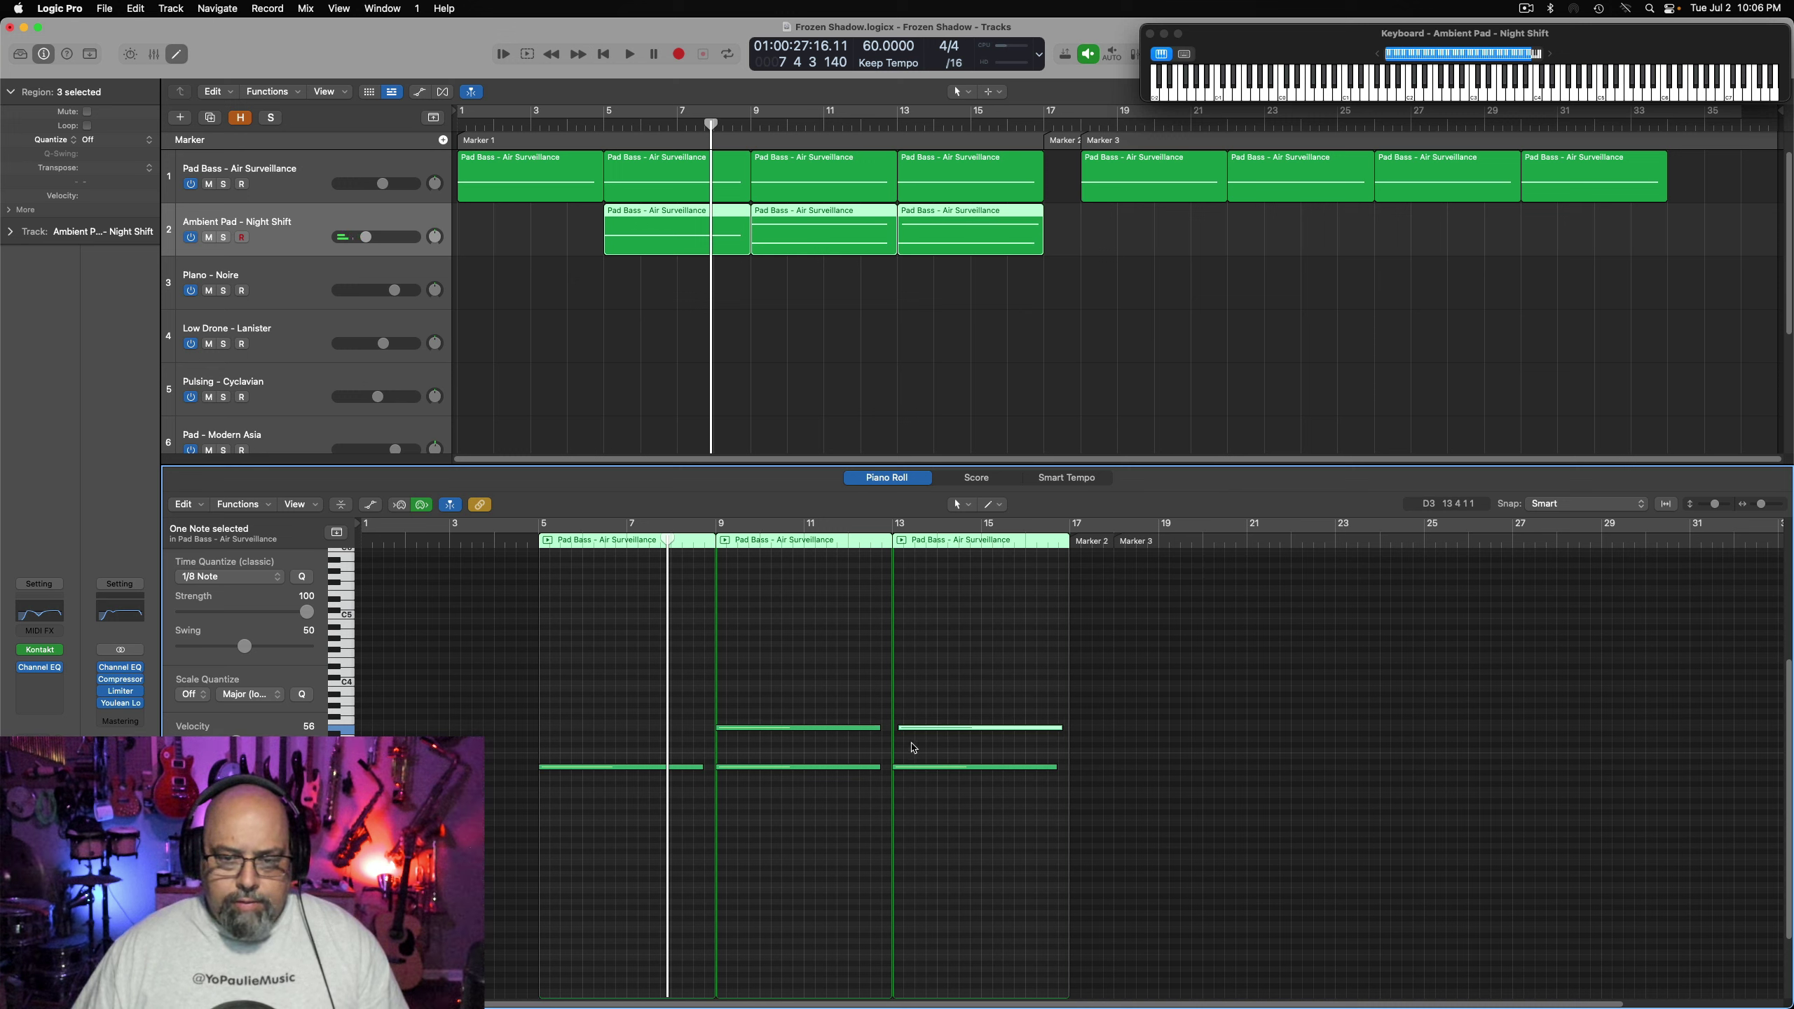
drag(912, 735, 909, 735)
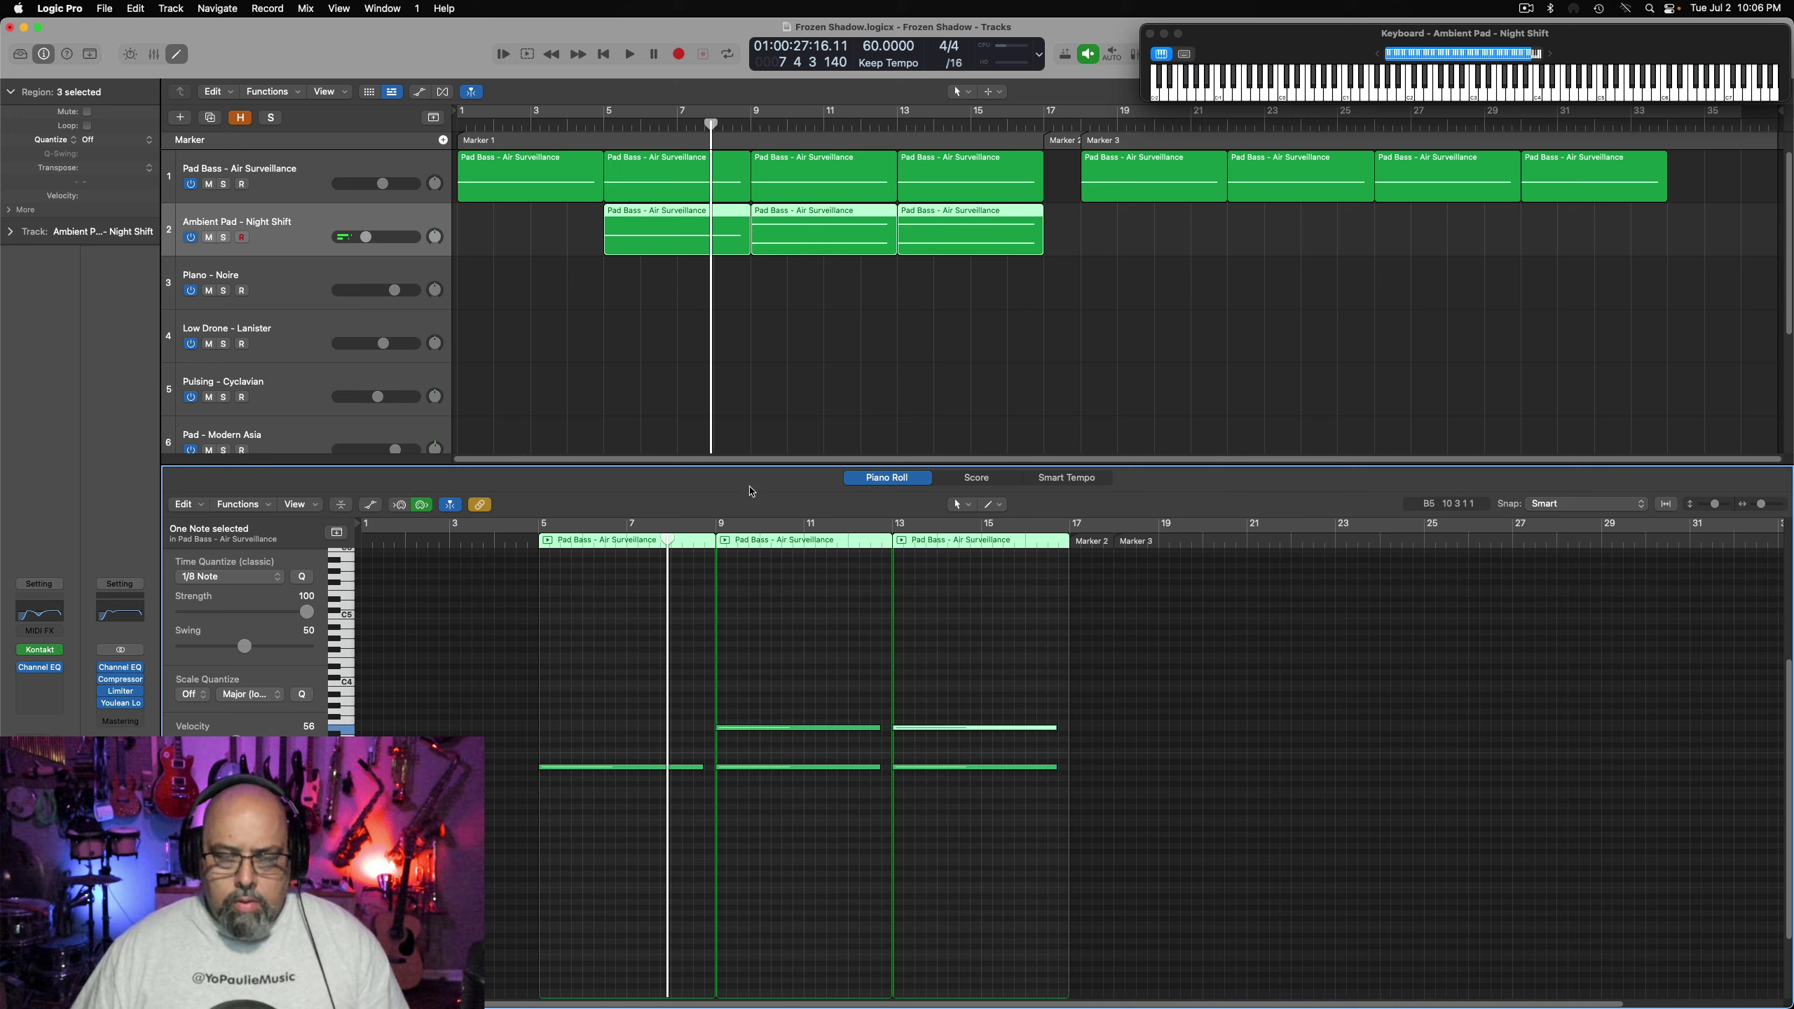
Play the pads from bar 9 while making the tracks area taller and moving the on-screen keyboard into its empty lower part
click(766, 137)
key(space)
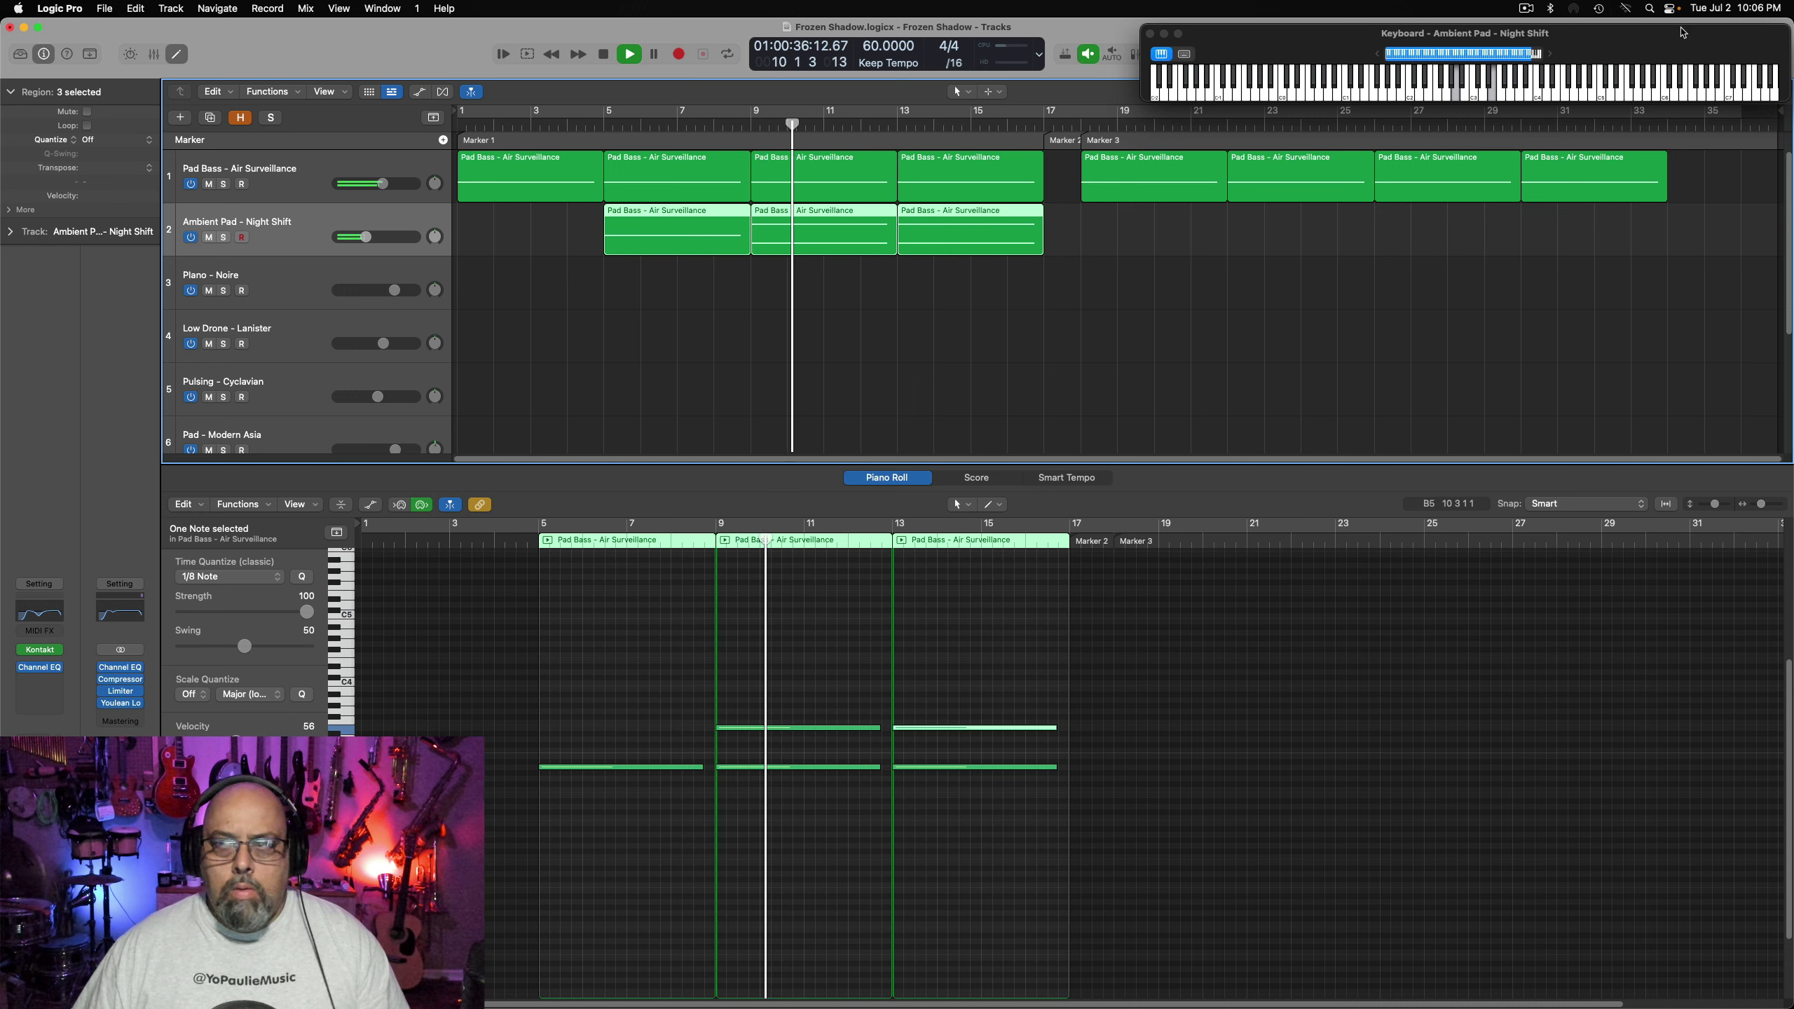
drag(1670, 37, 1712, 95)
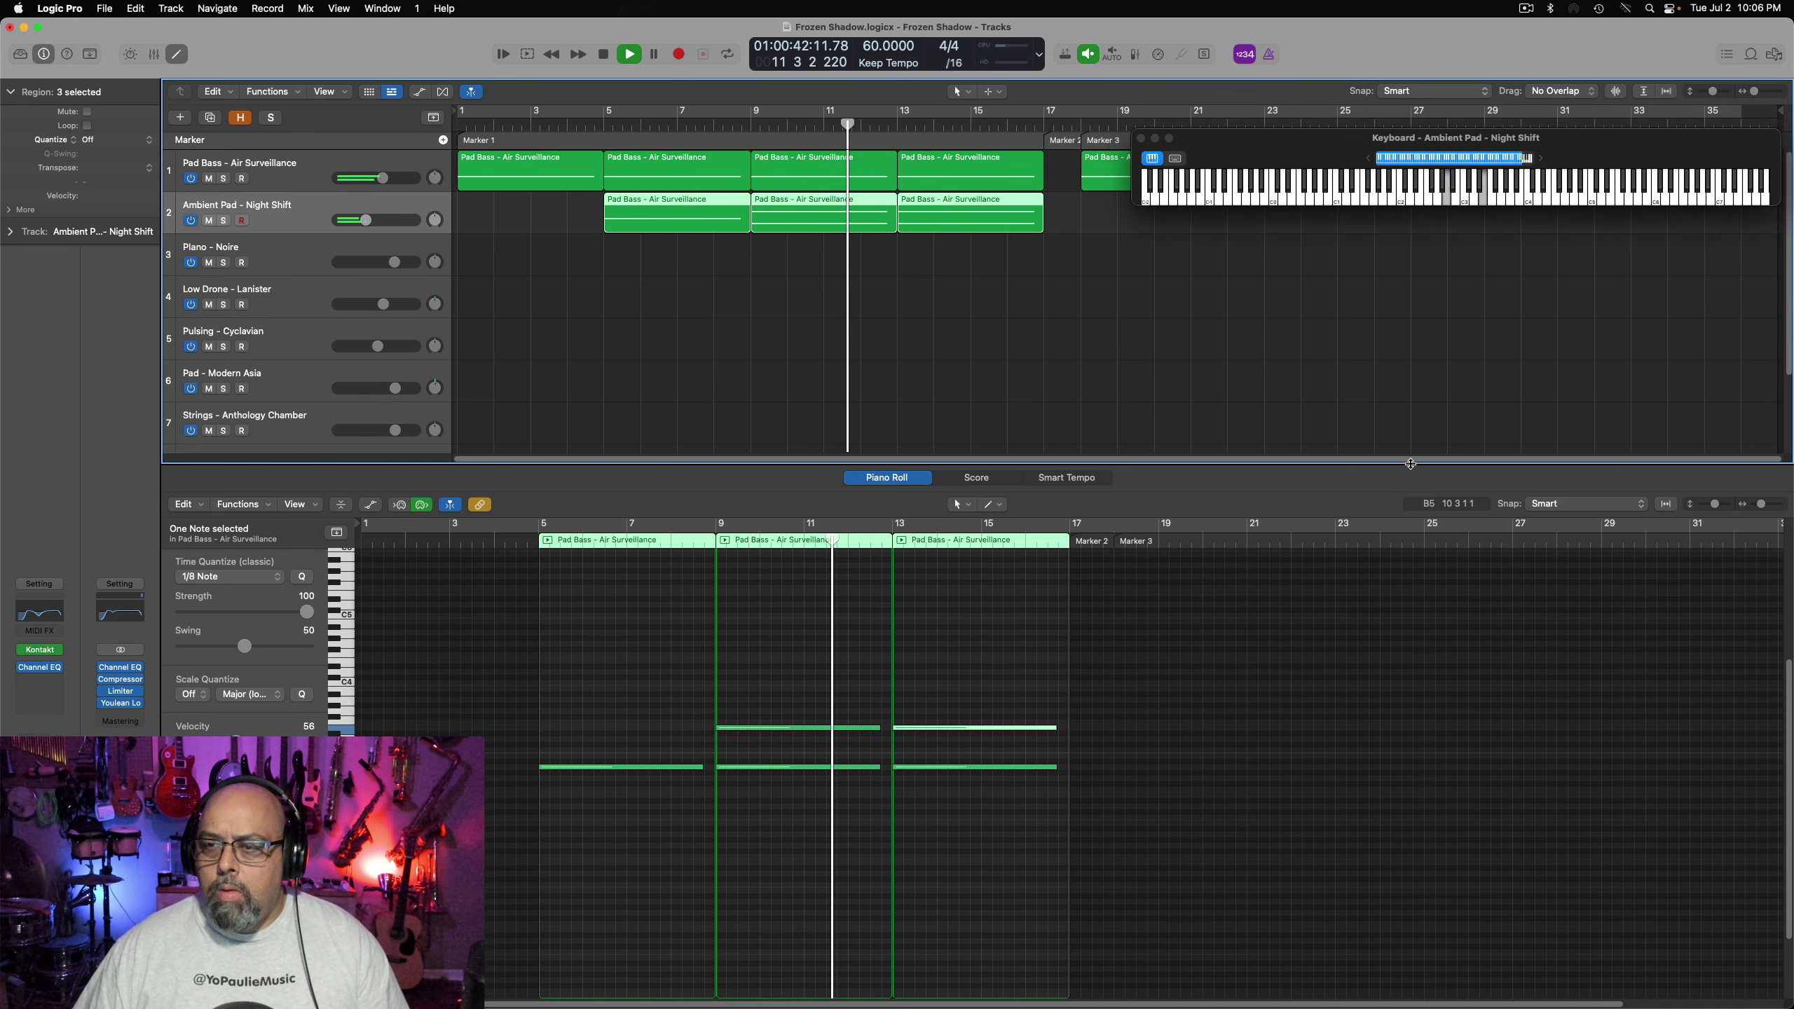
drag(1415, 464, 1416, 540)
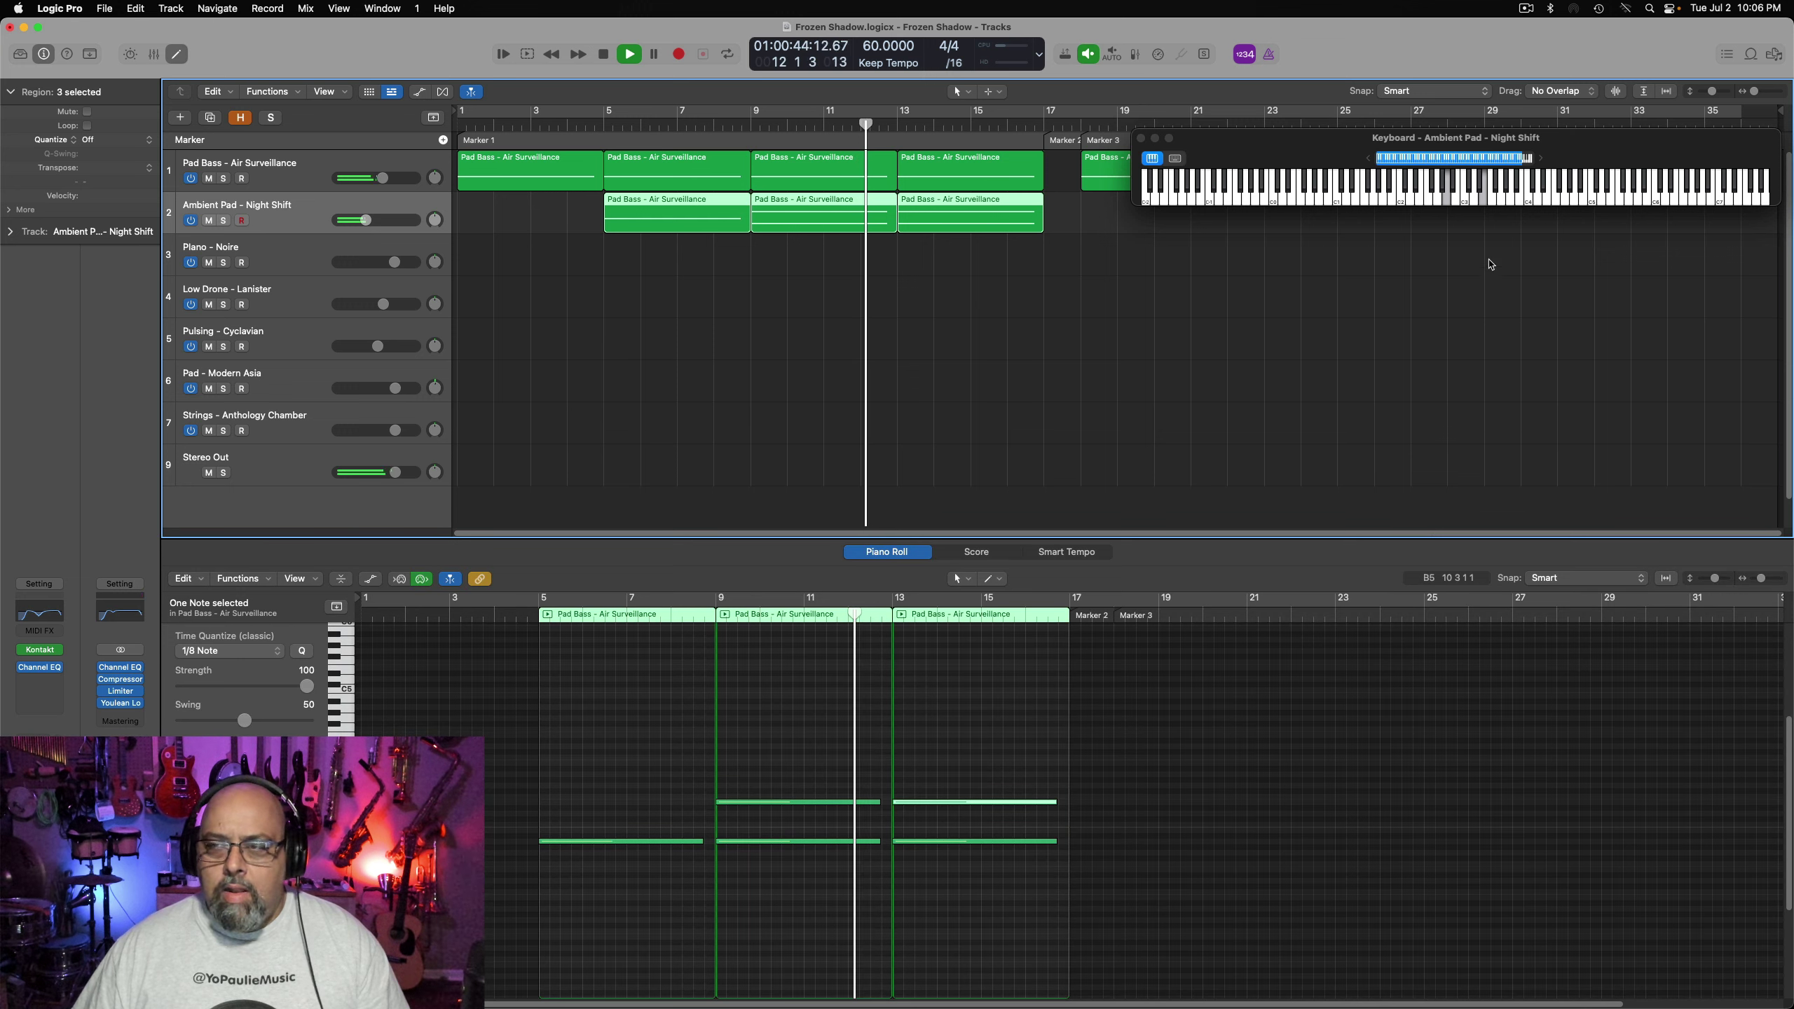
drag(1506, 159, 1500, 459)
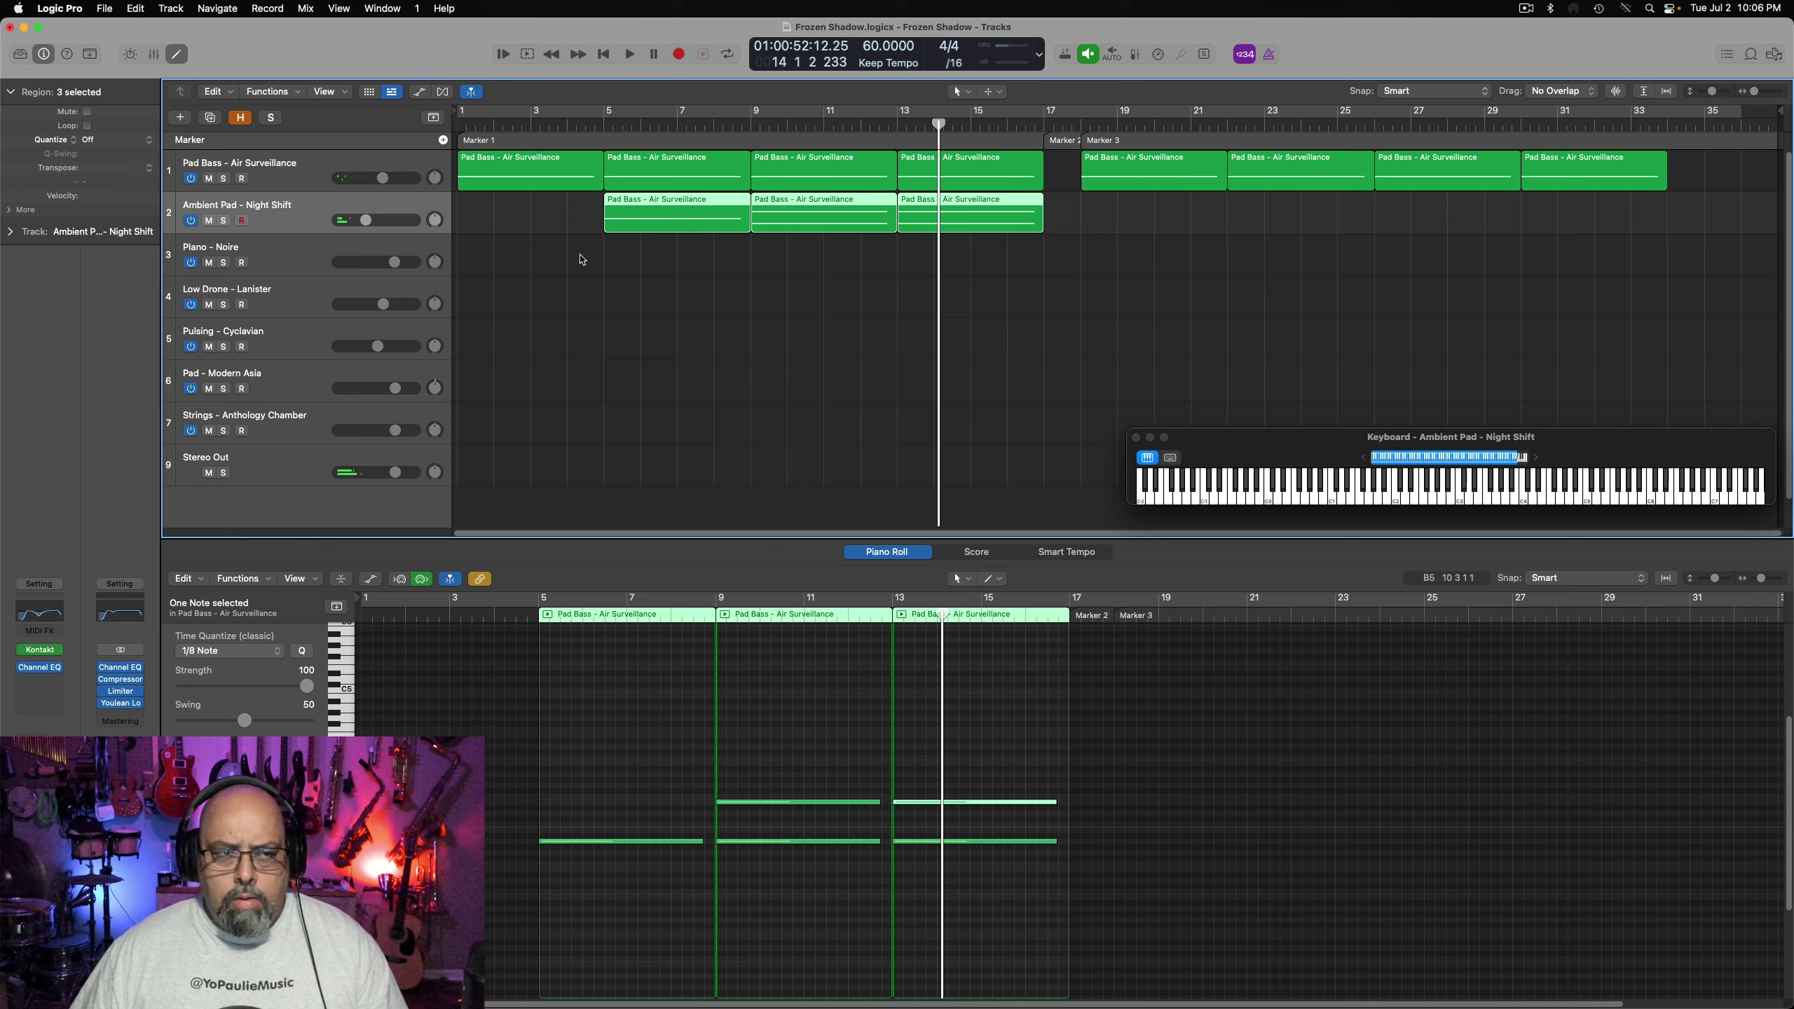
Open the Piano - Noire track's Kontakt instrument and show the Particles Engine settings of Noire Felt
click(303, 259)
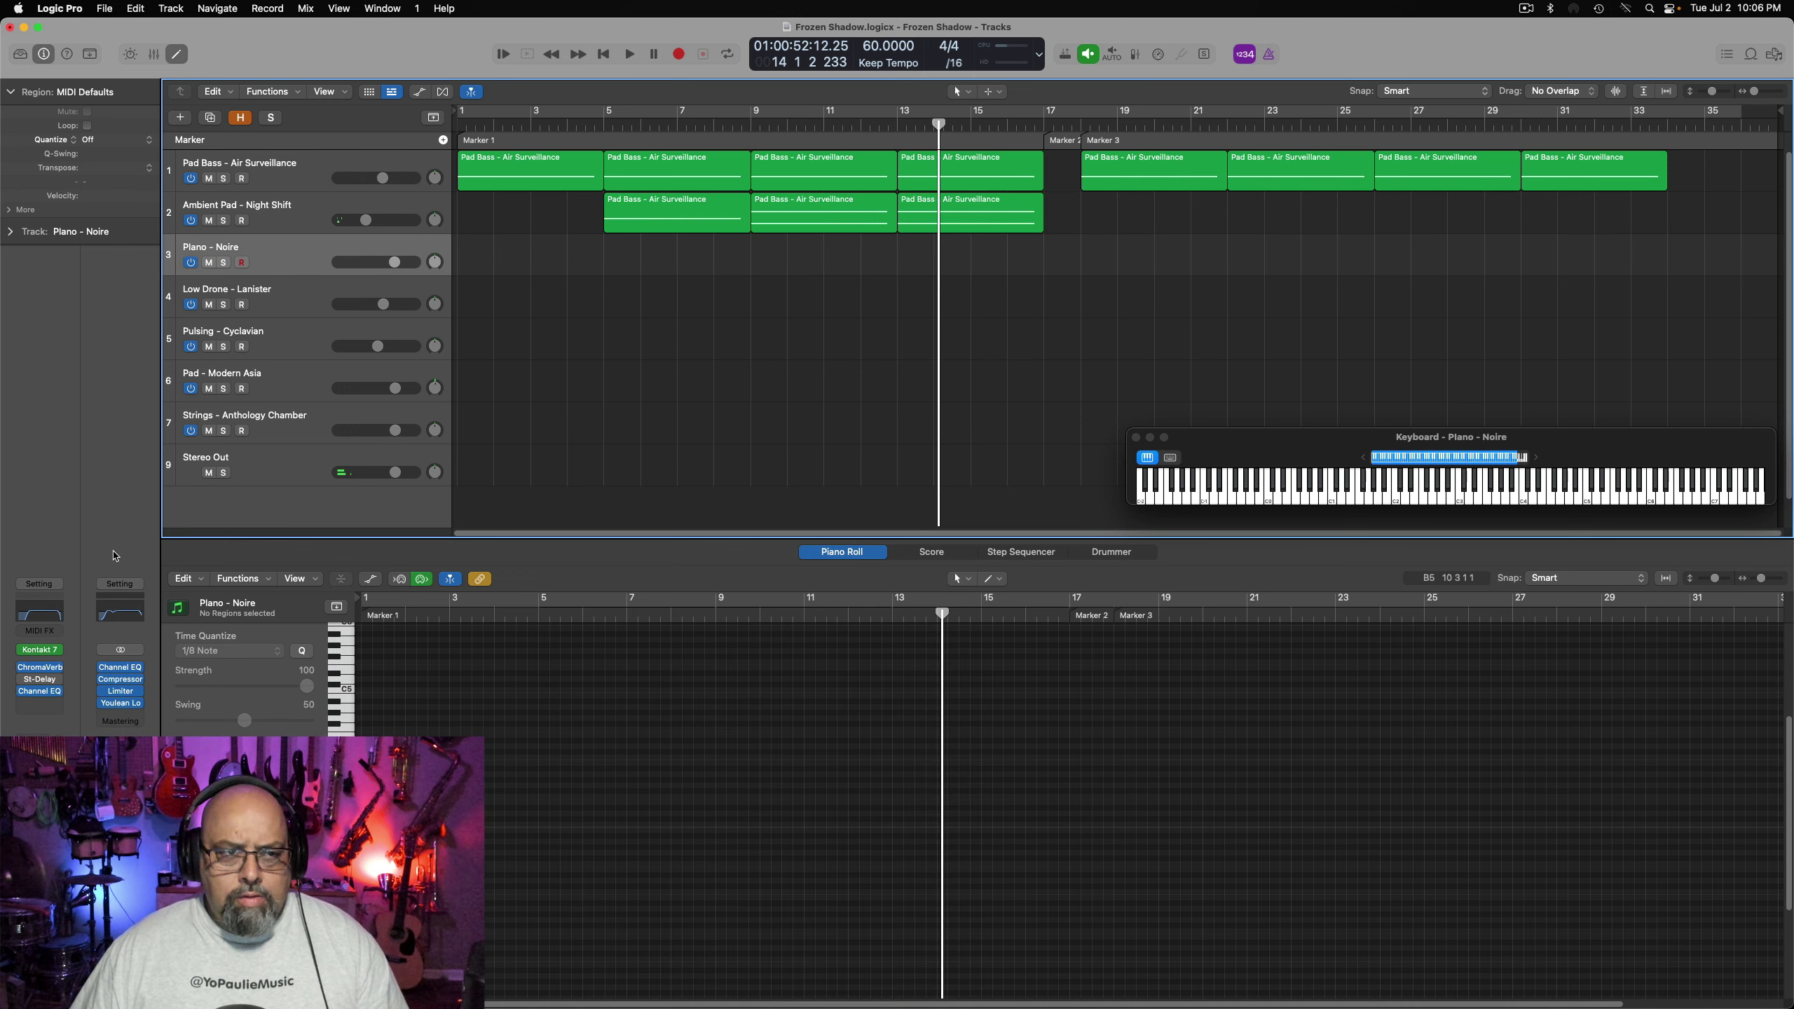
click(40, 650)
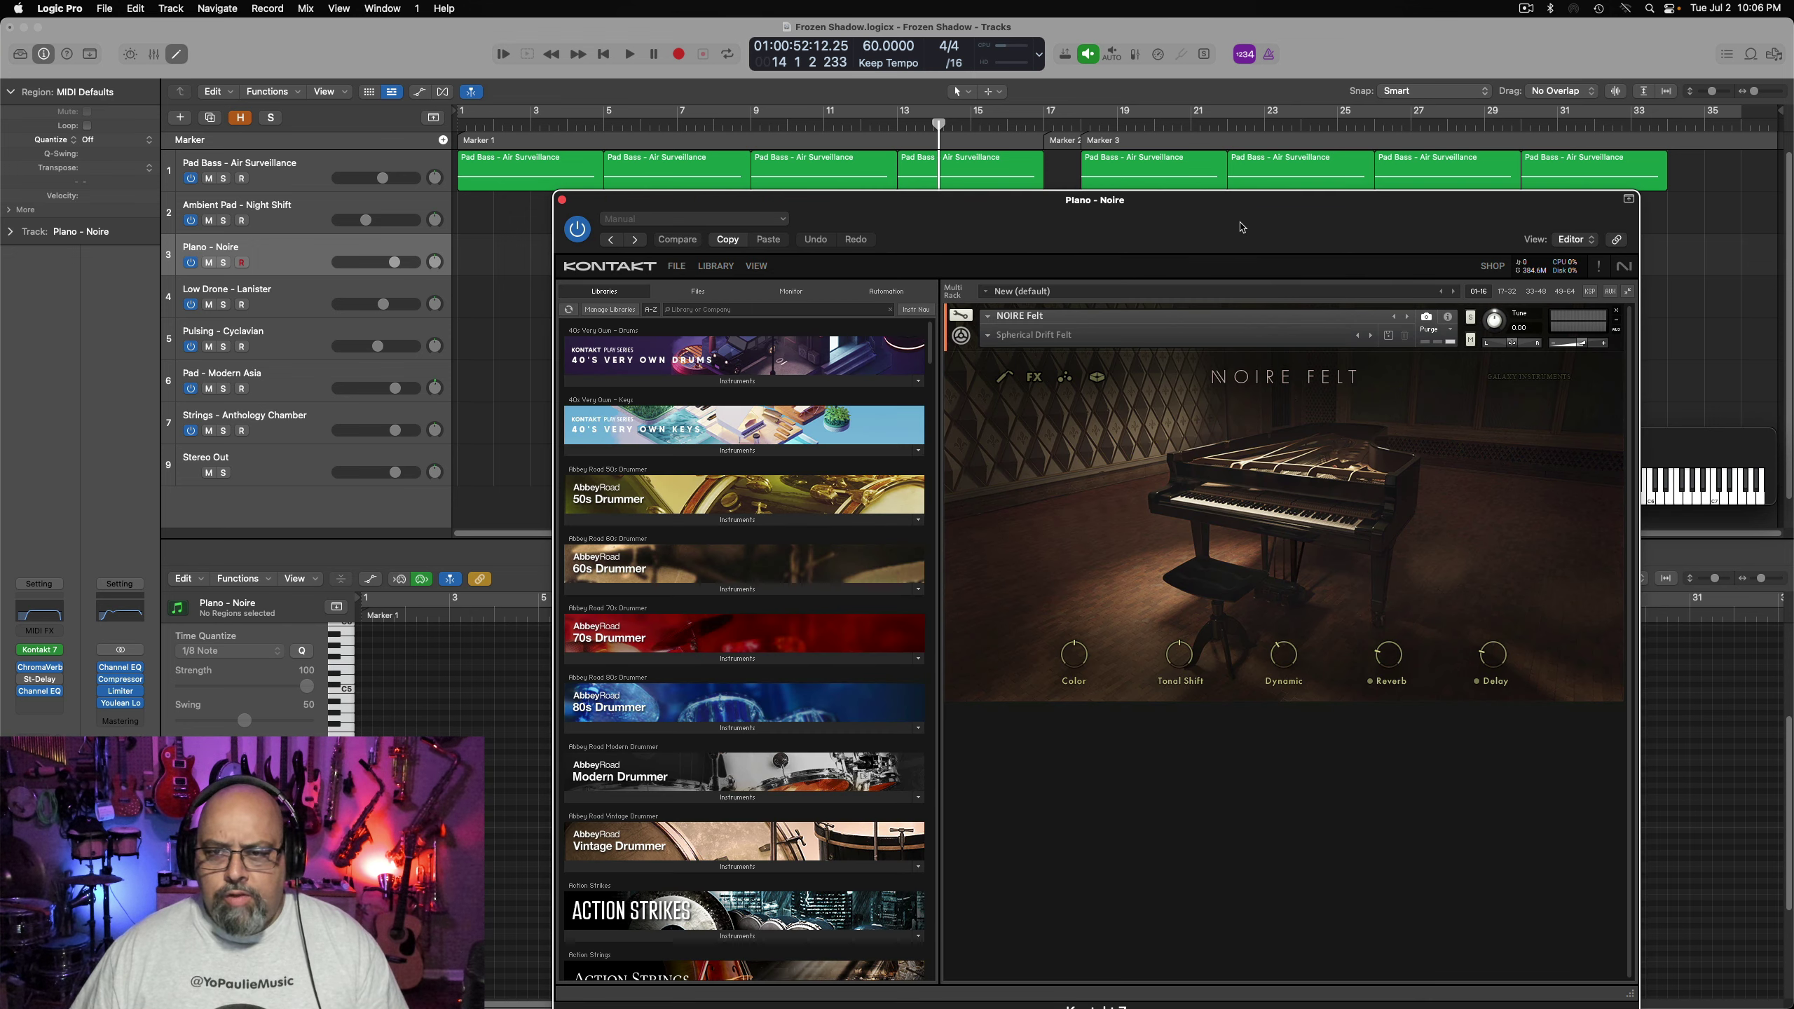
drag(1242, 226, 1032, 162)
click(846, 318)
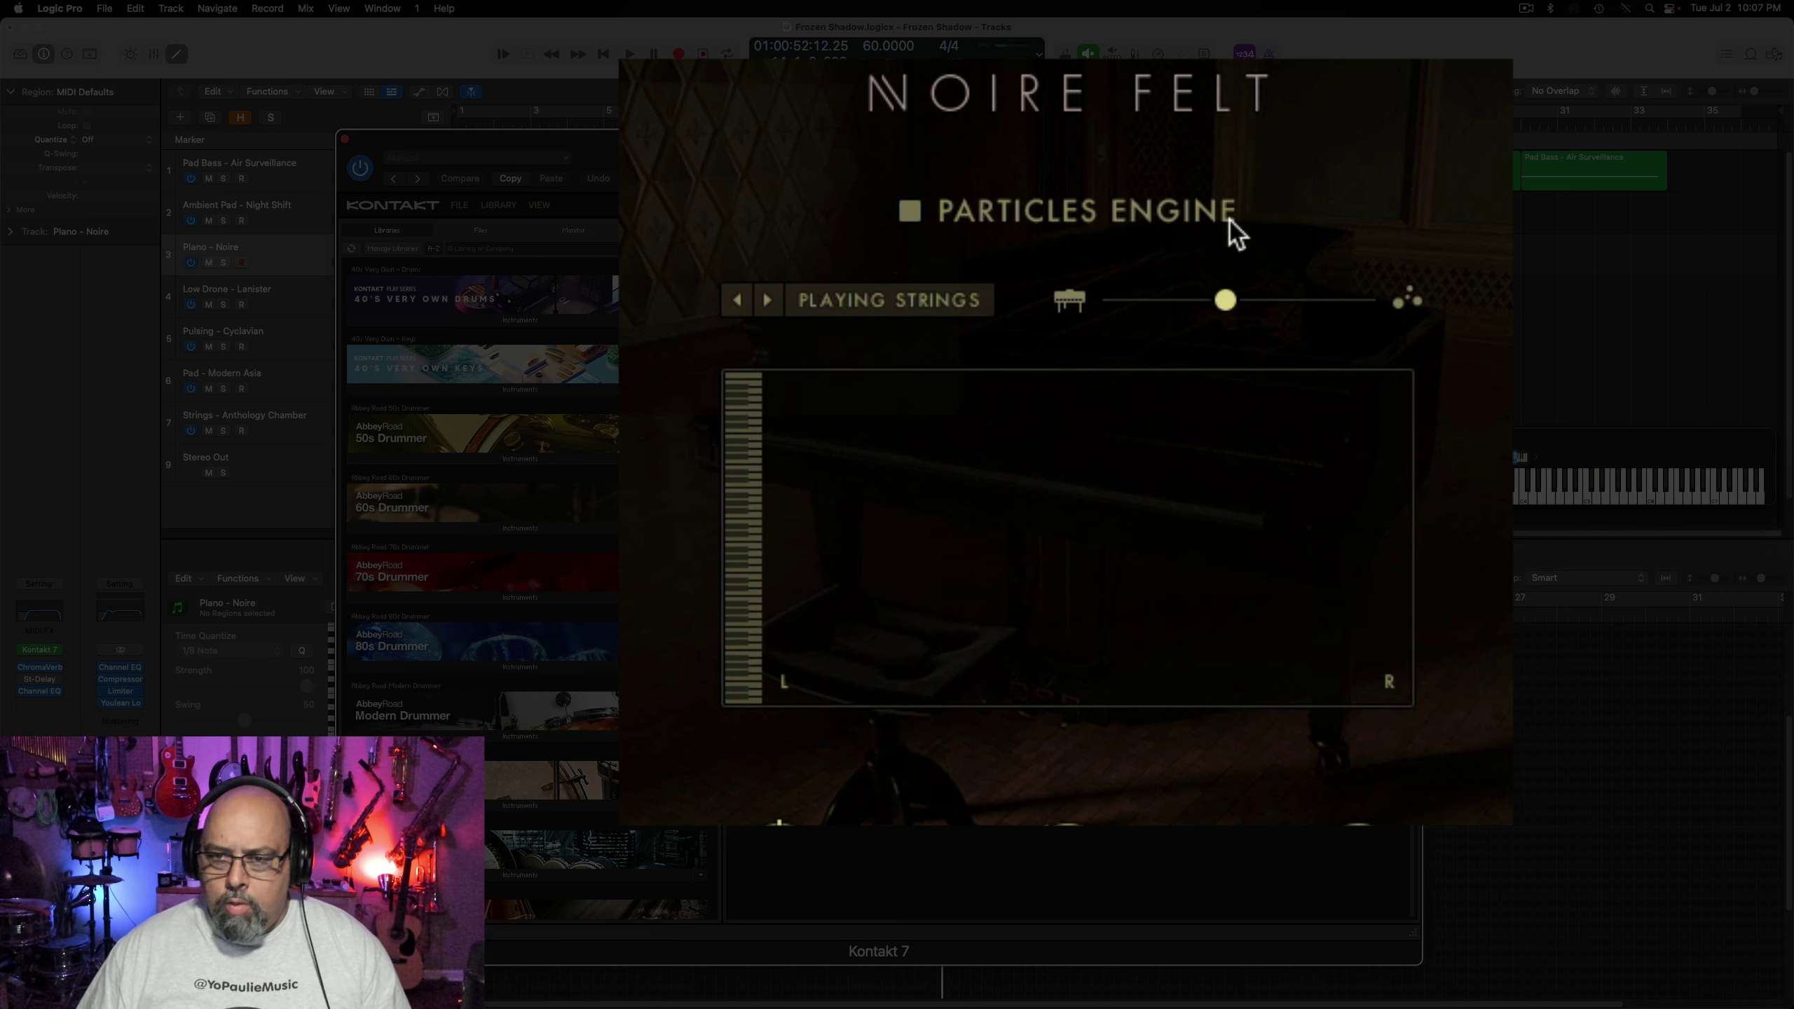
Try the Particles Engine mix fully toward particles, return it to about the middle, and close the plug-in window
drag(1220, 331, 1450, 303)
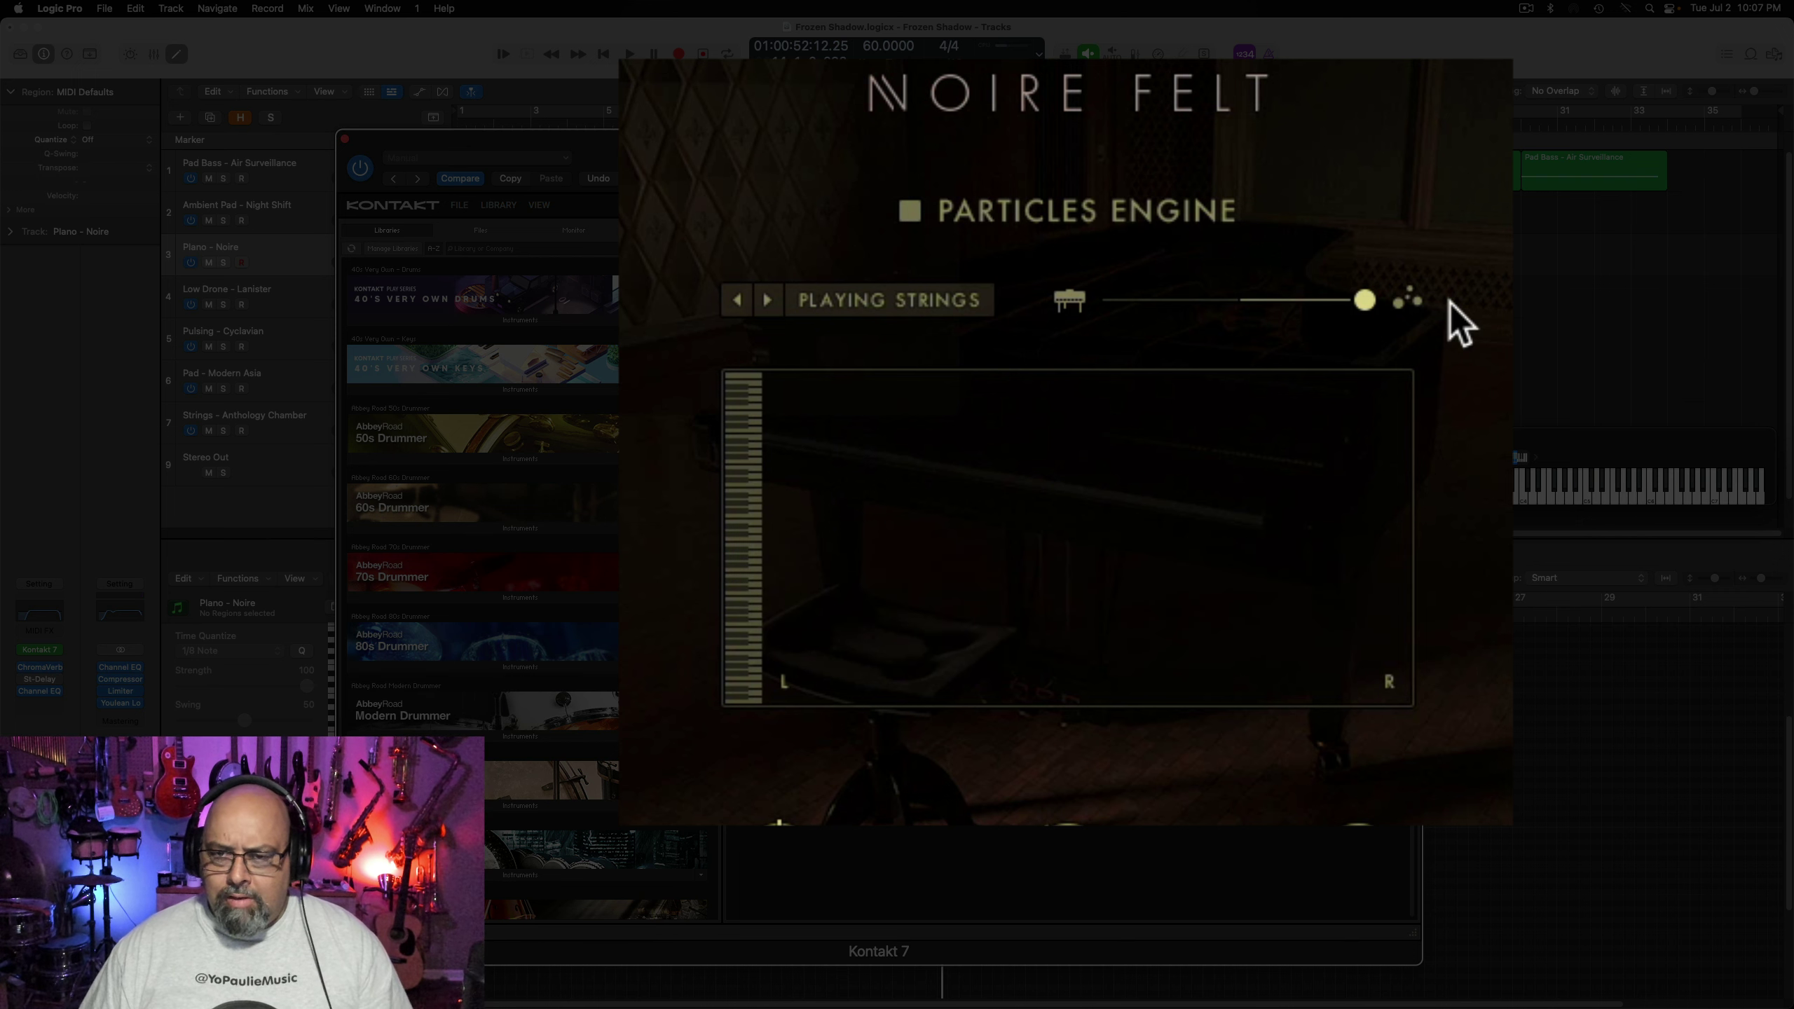
drag(1356, 304, 1247, 322)
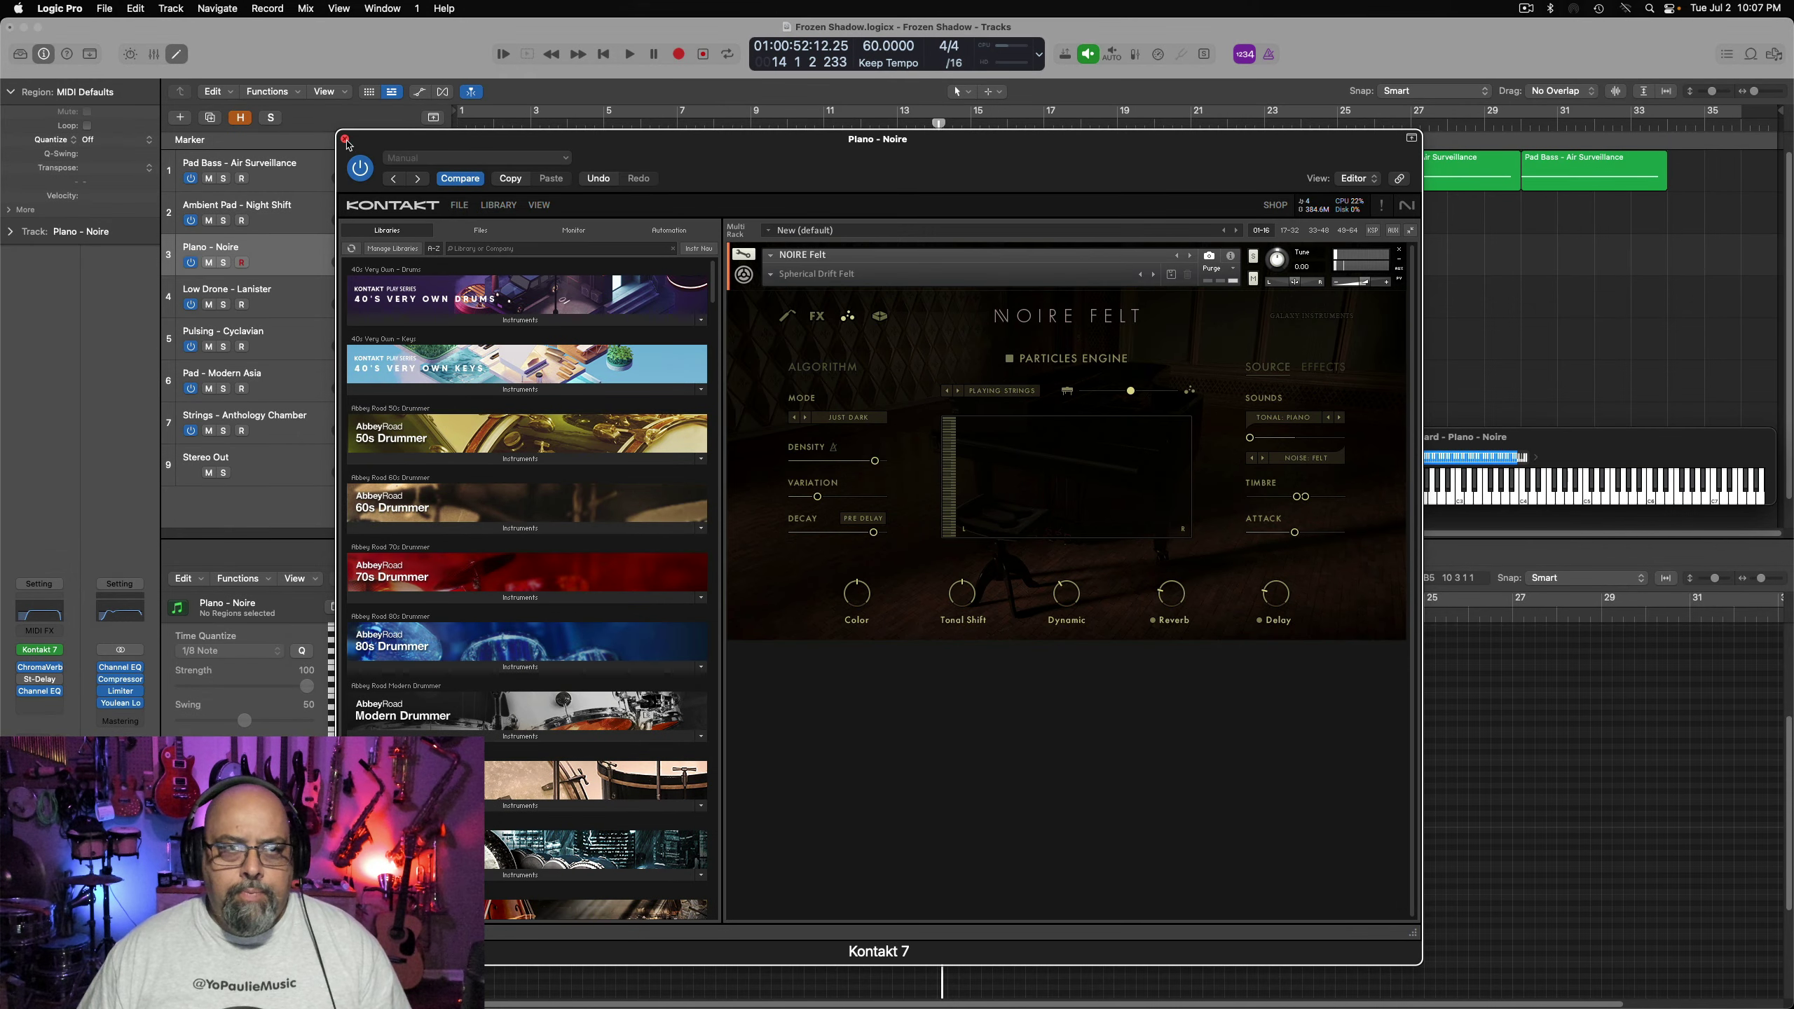
click(346, 140)
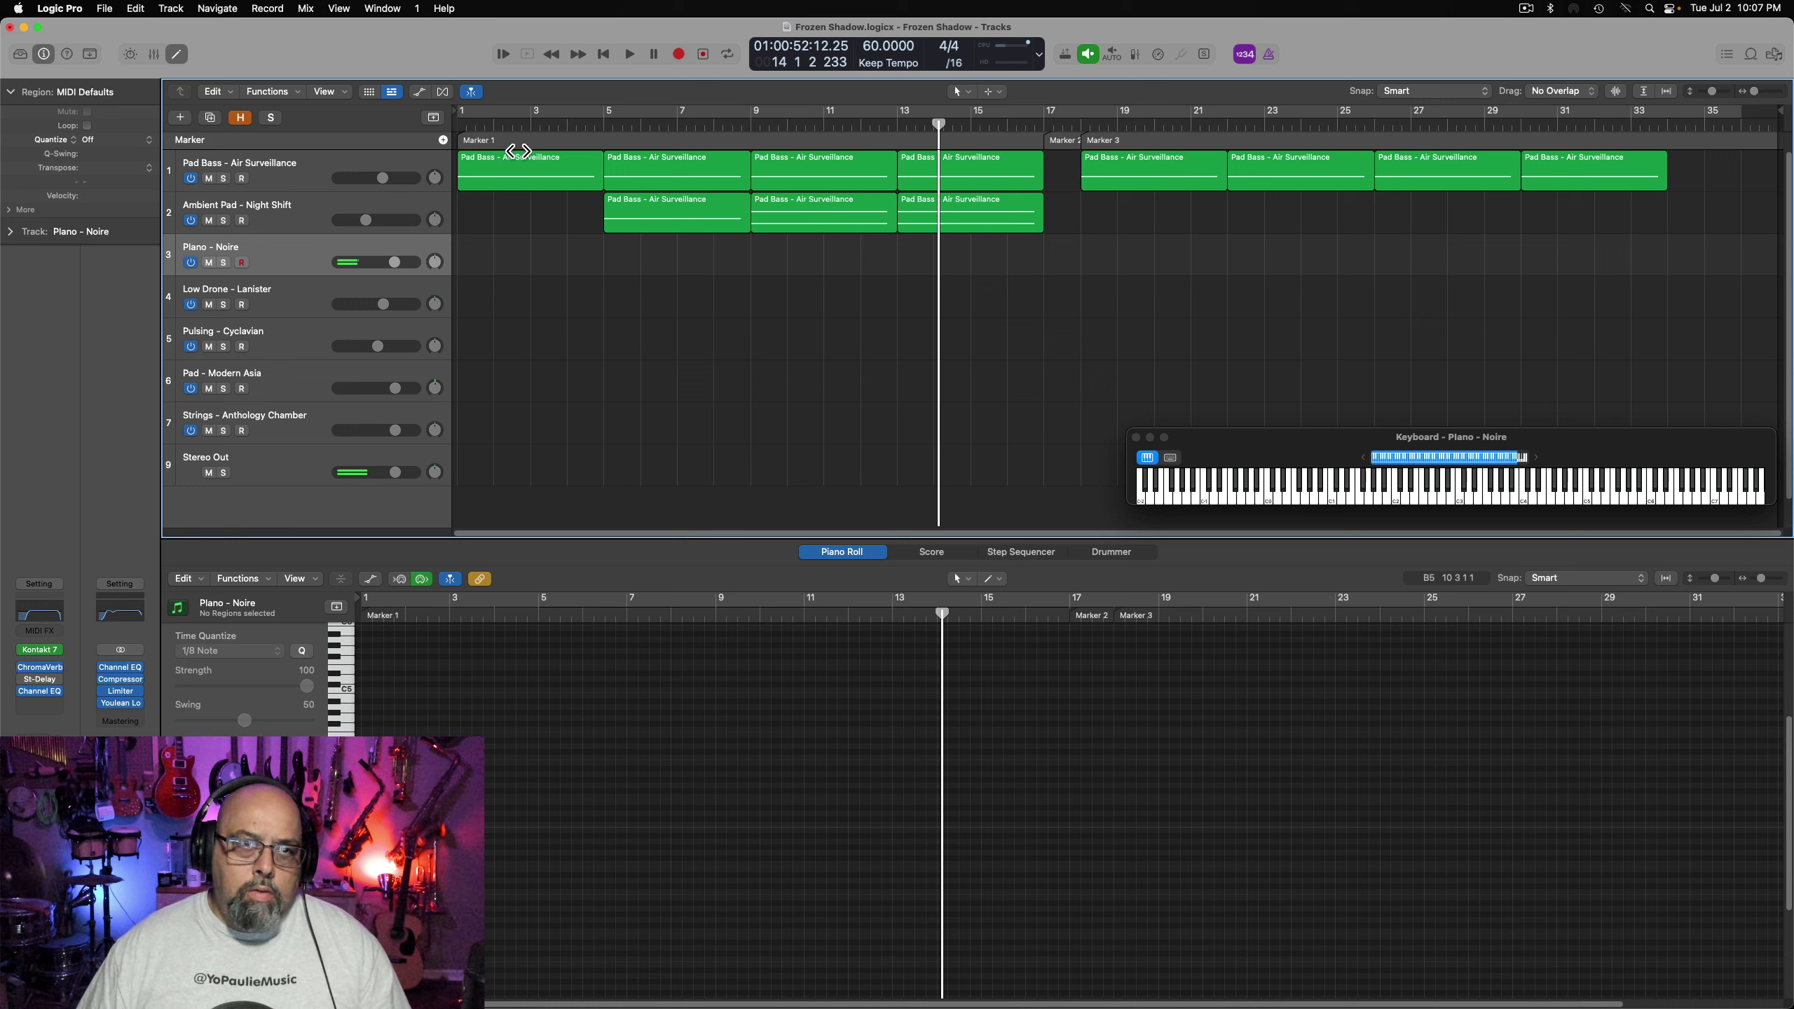
Record a piano part on the Piano - Noire track from the start of the project to bar 17 with the editor hidden
key(Return)
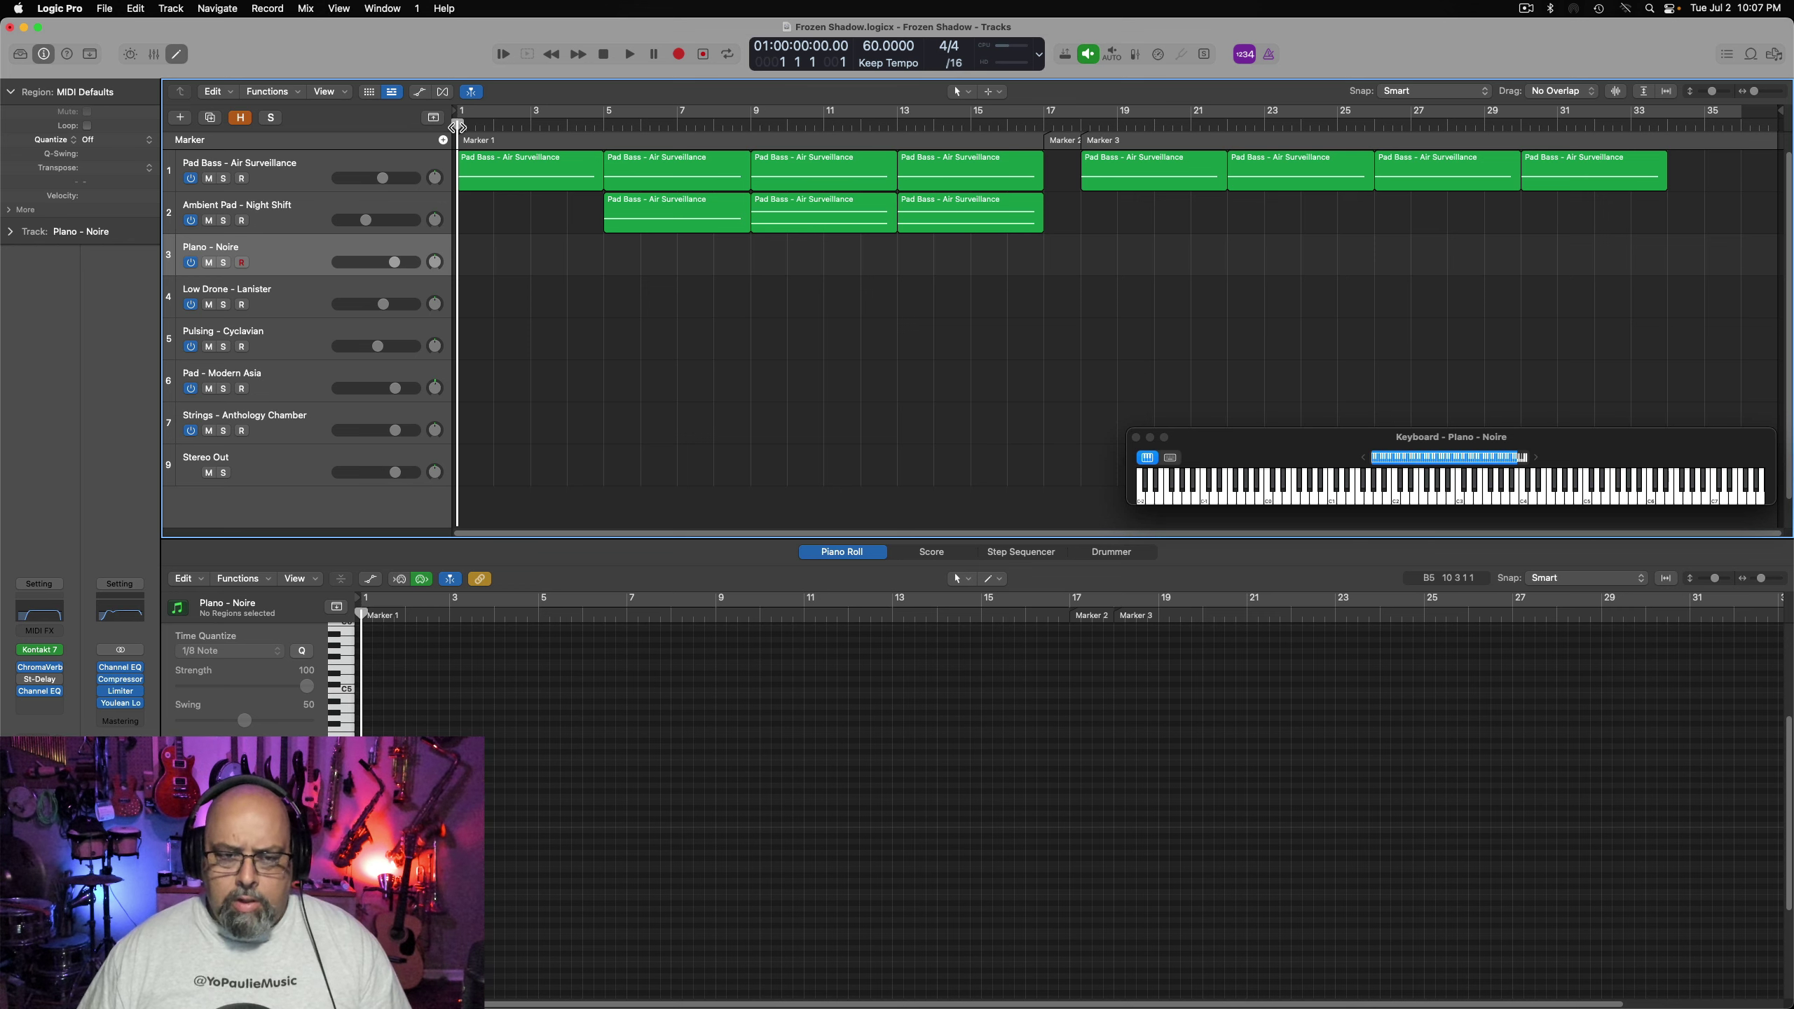
key(e)
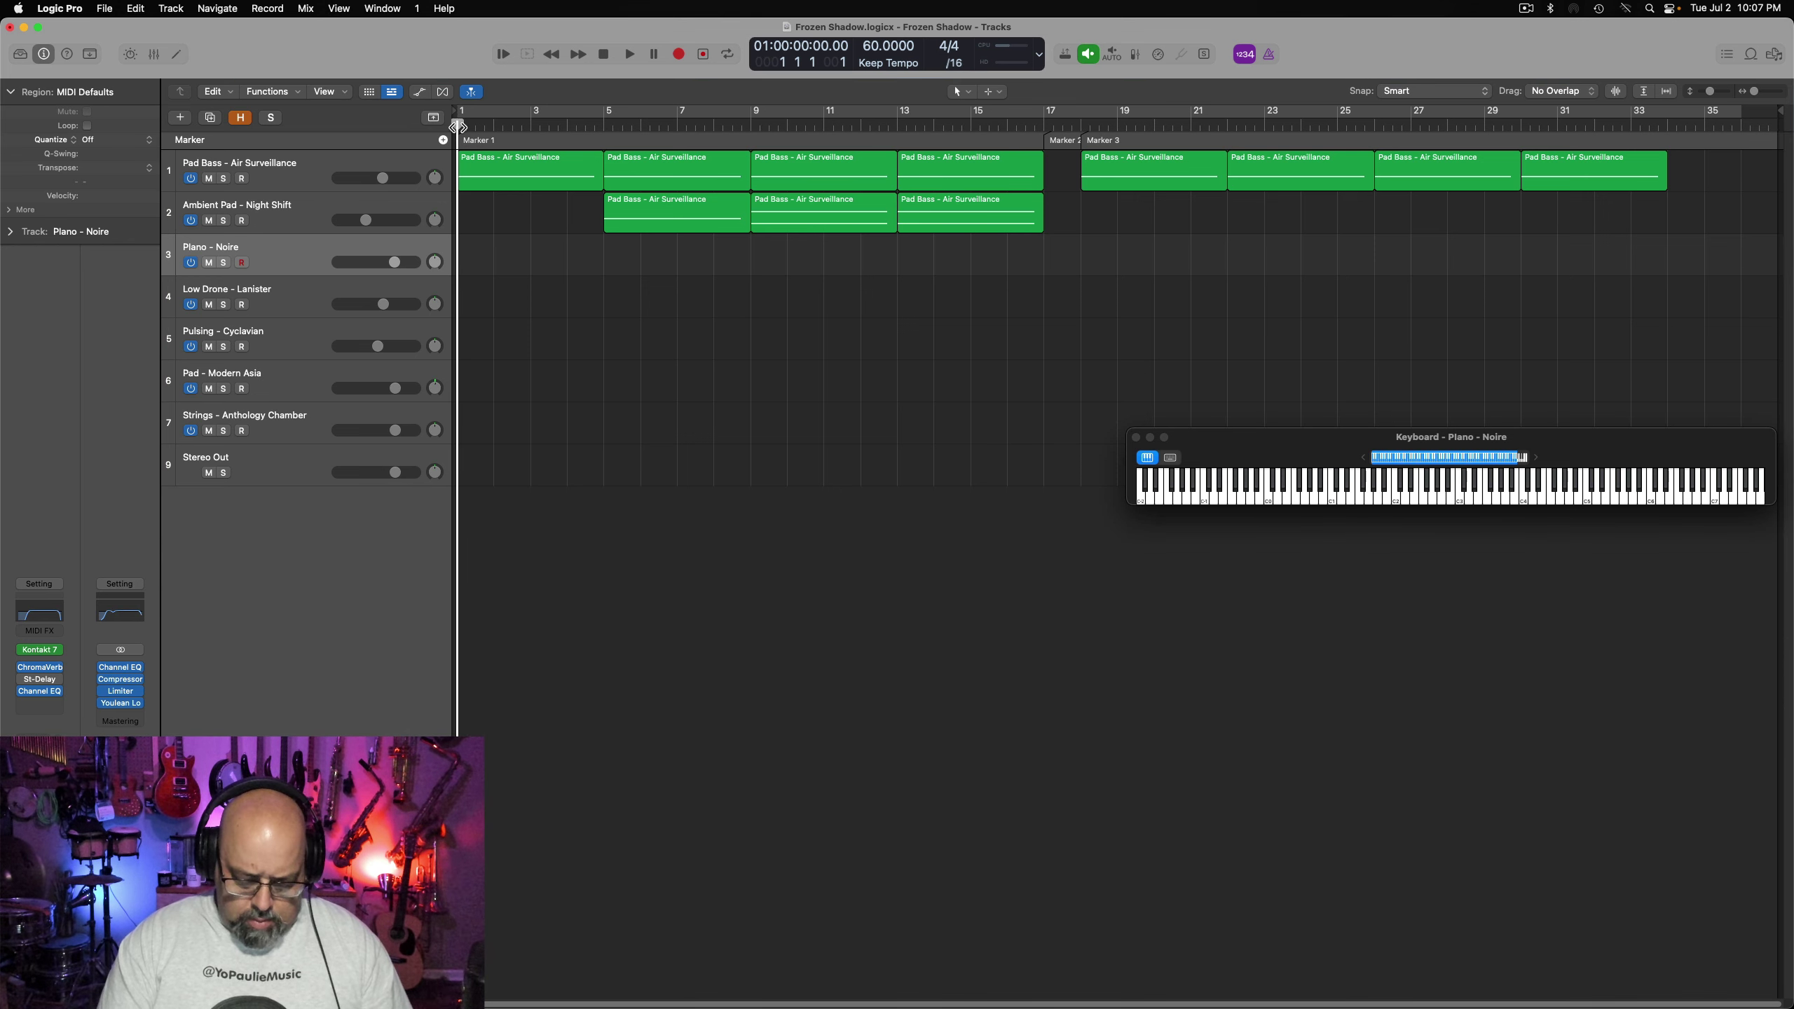
key(r)
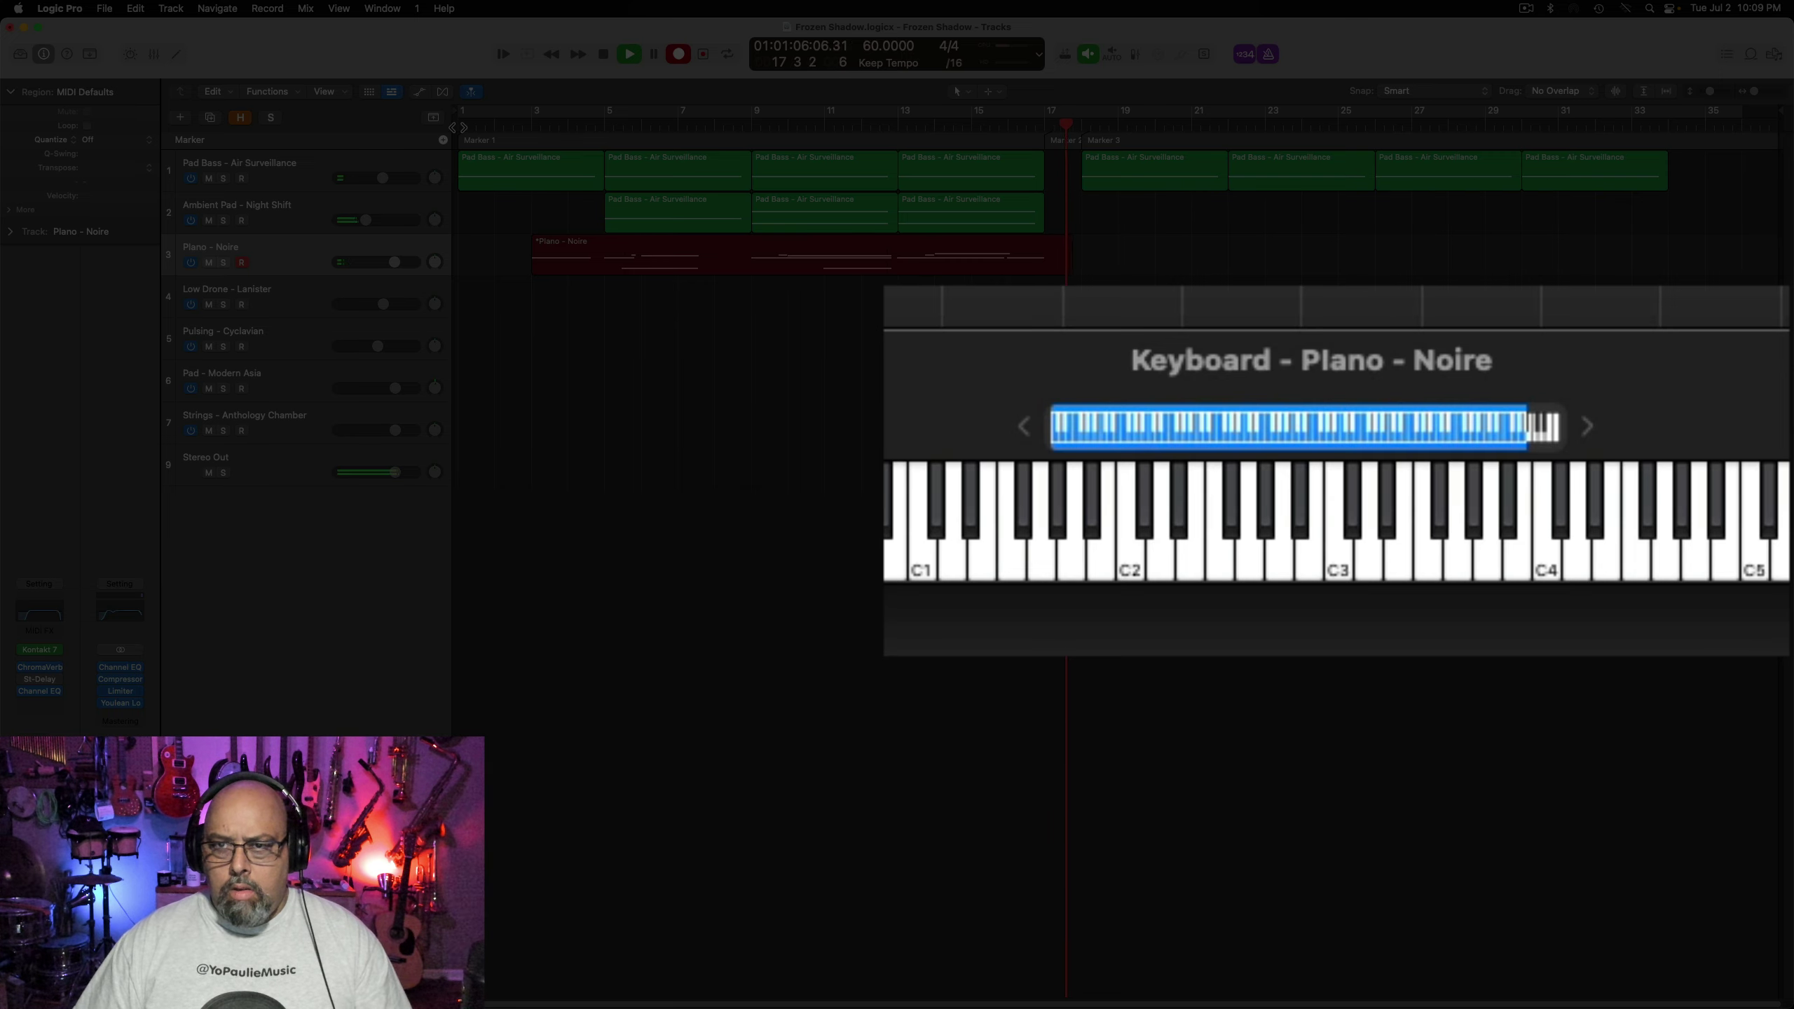
key(space)
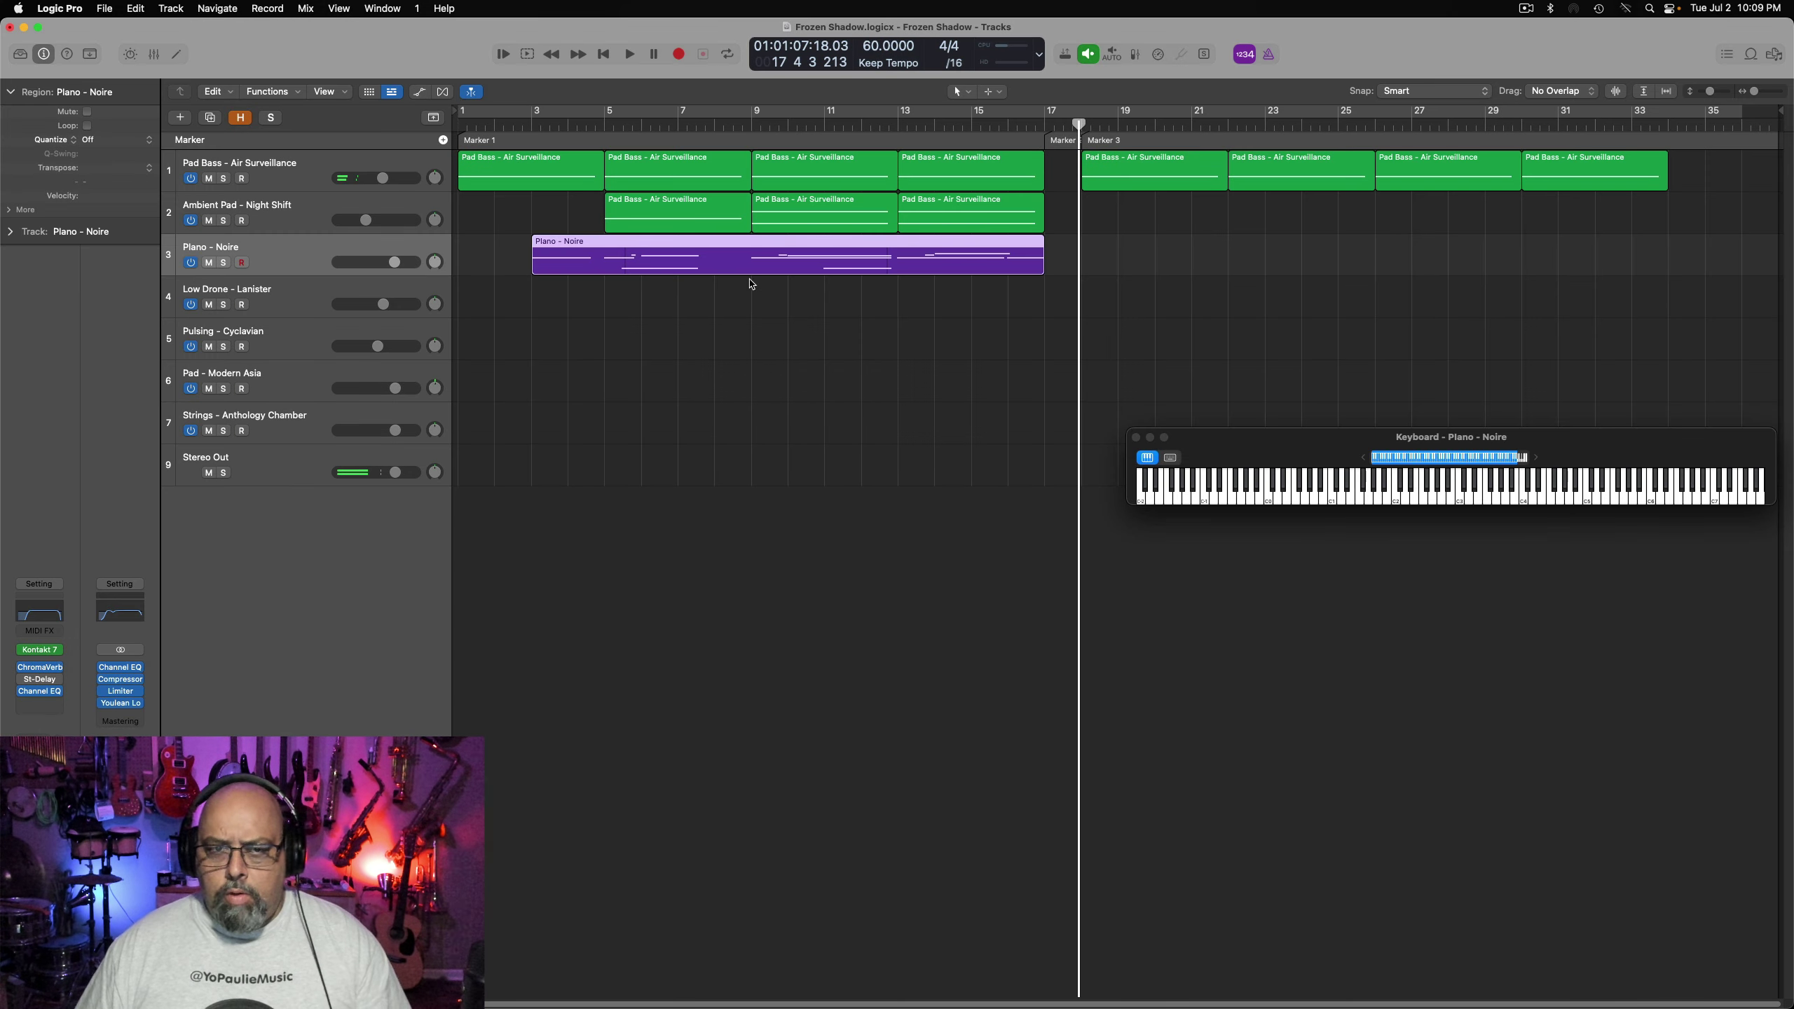
Open the recorded Piano - Noire region in the Piano Roll, select all its notes, and clear the selection
key(e)
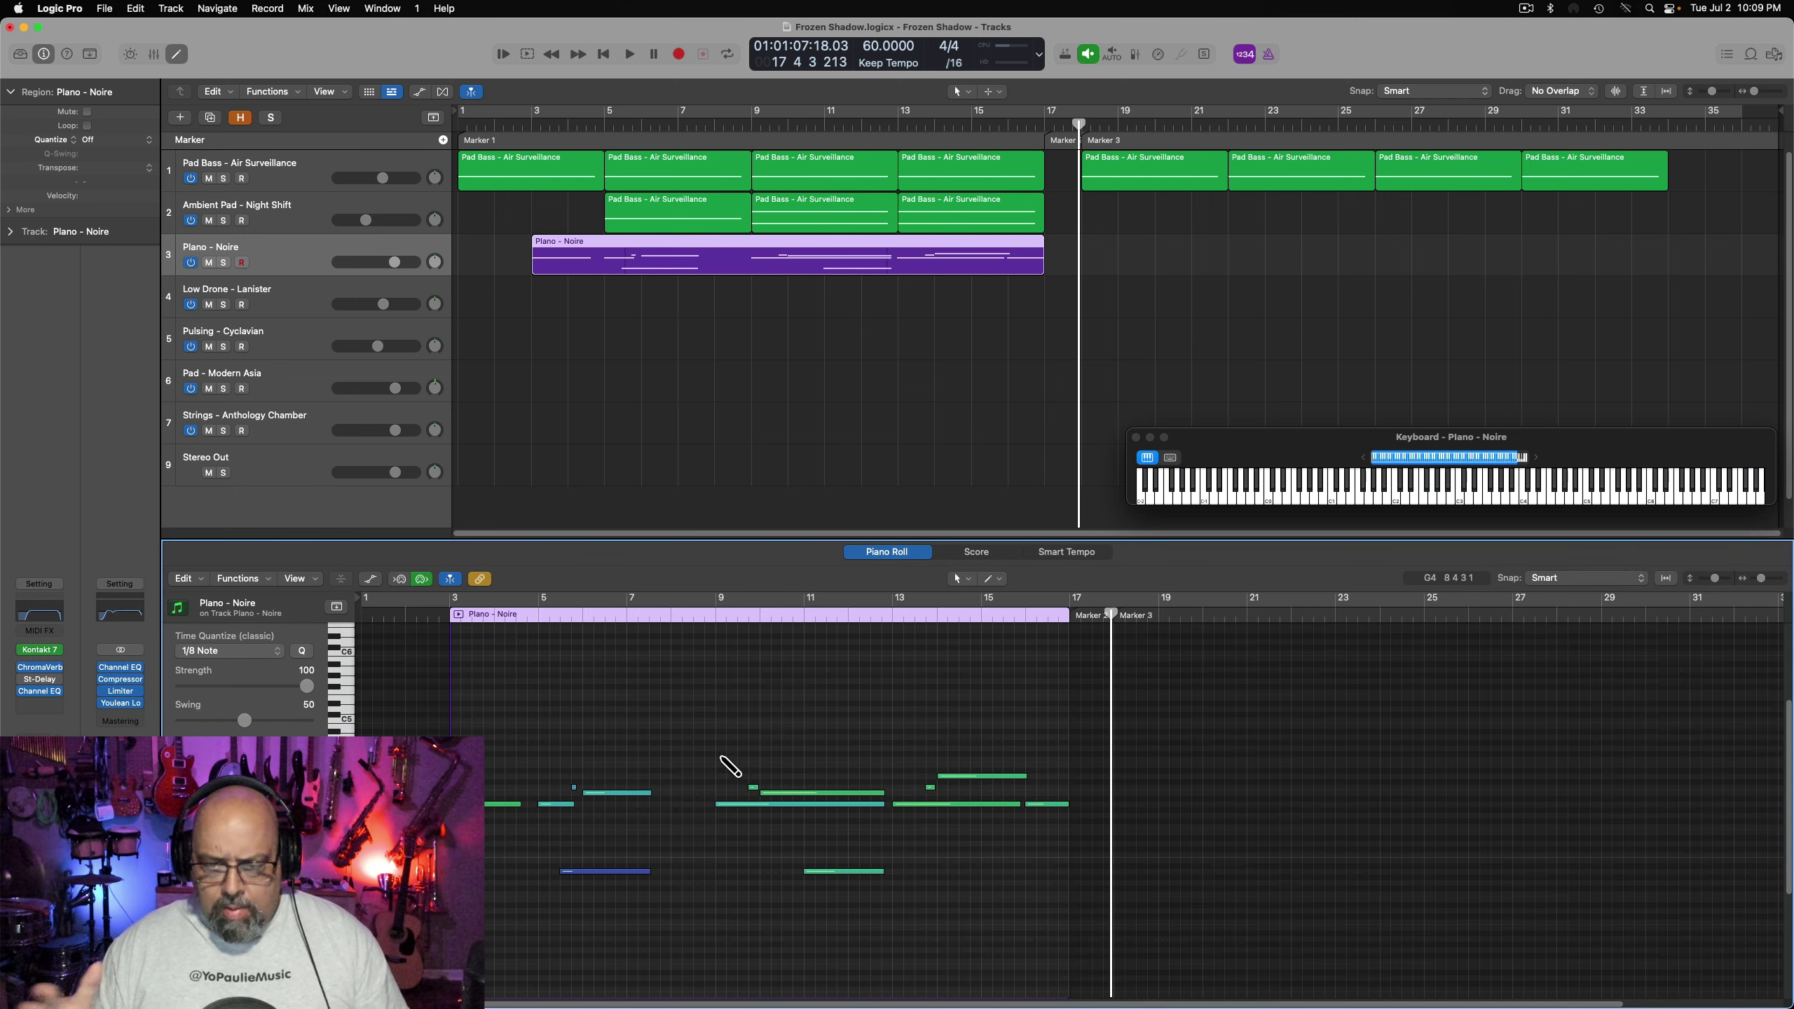
key(super+a)
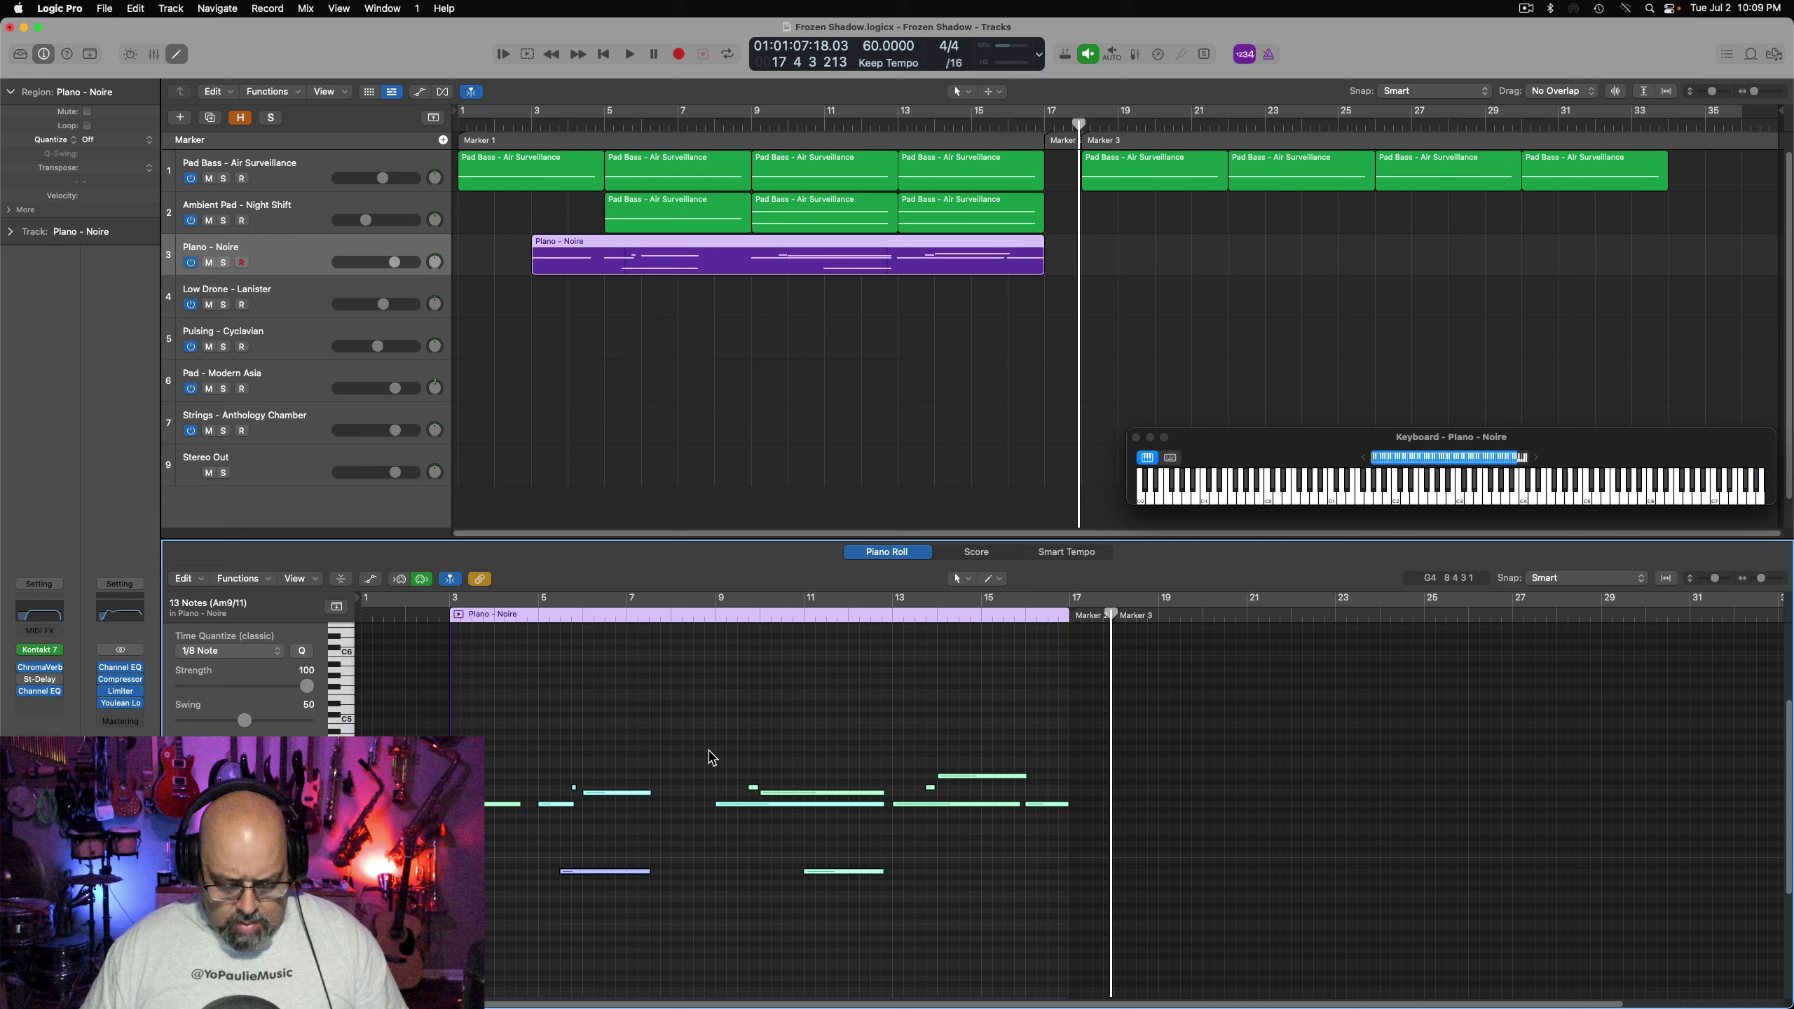
click(733, 329)
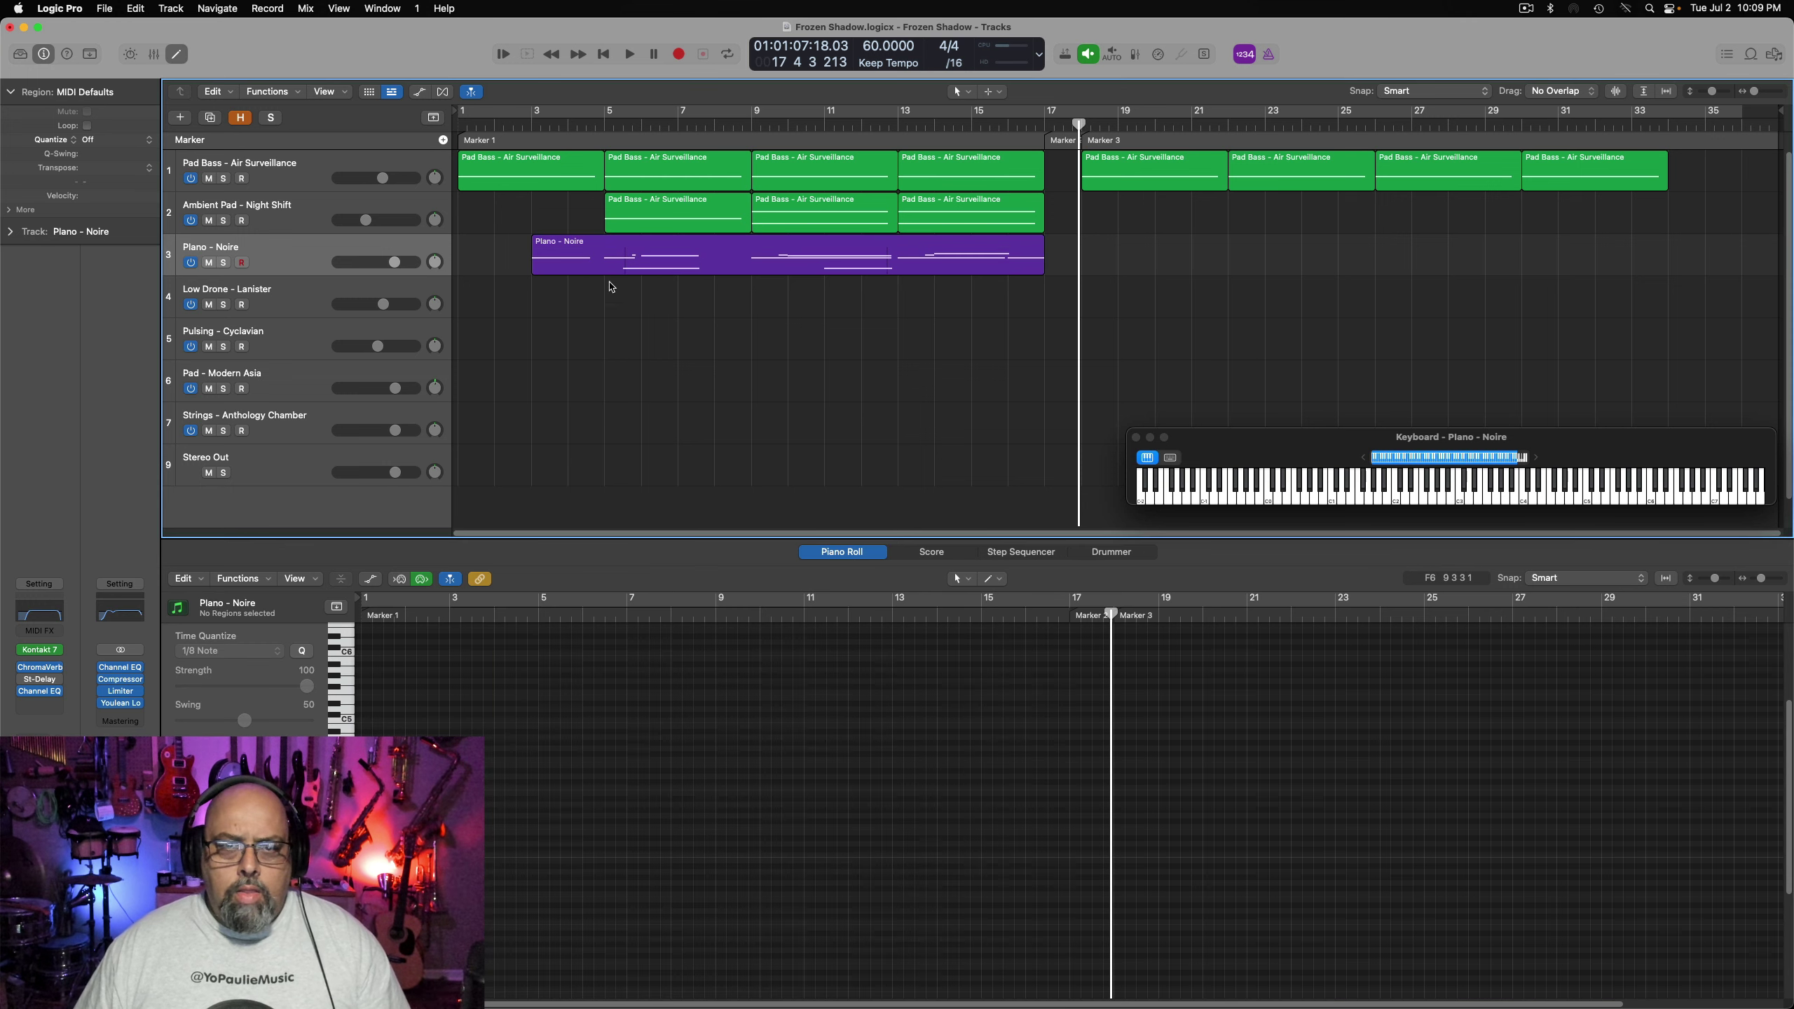
Color all the regions on the Pad Bass - Air Surveillance track blue
click(312, 173)
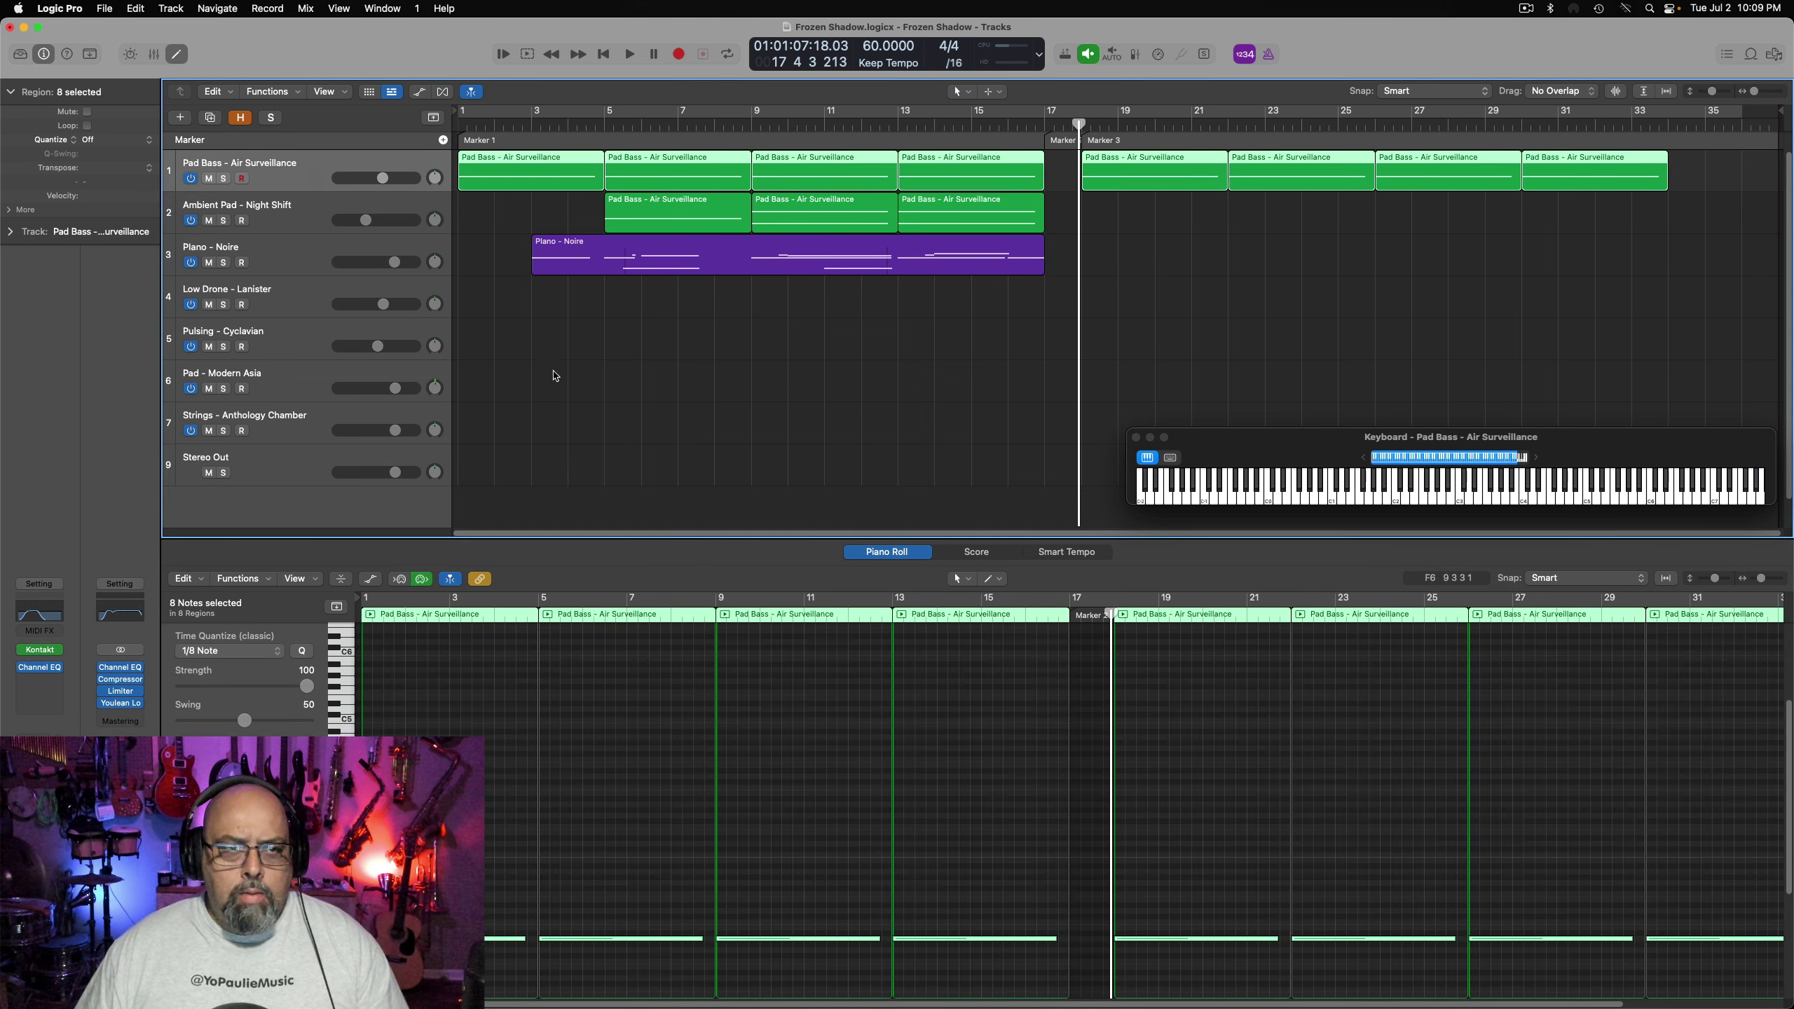
key(alt+c)
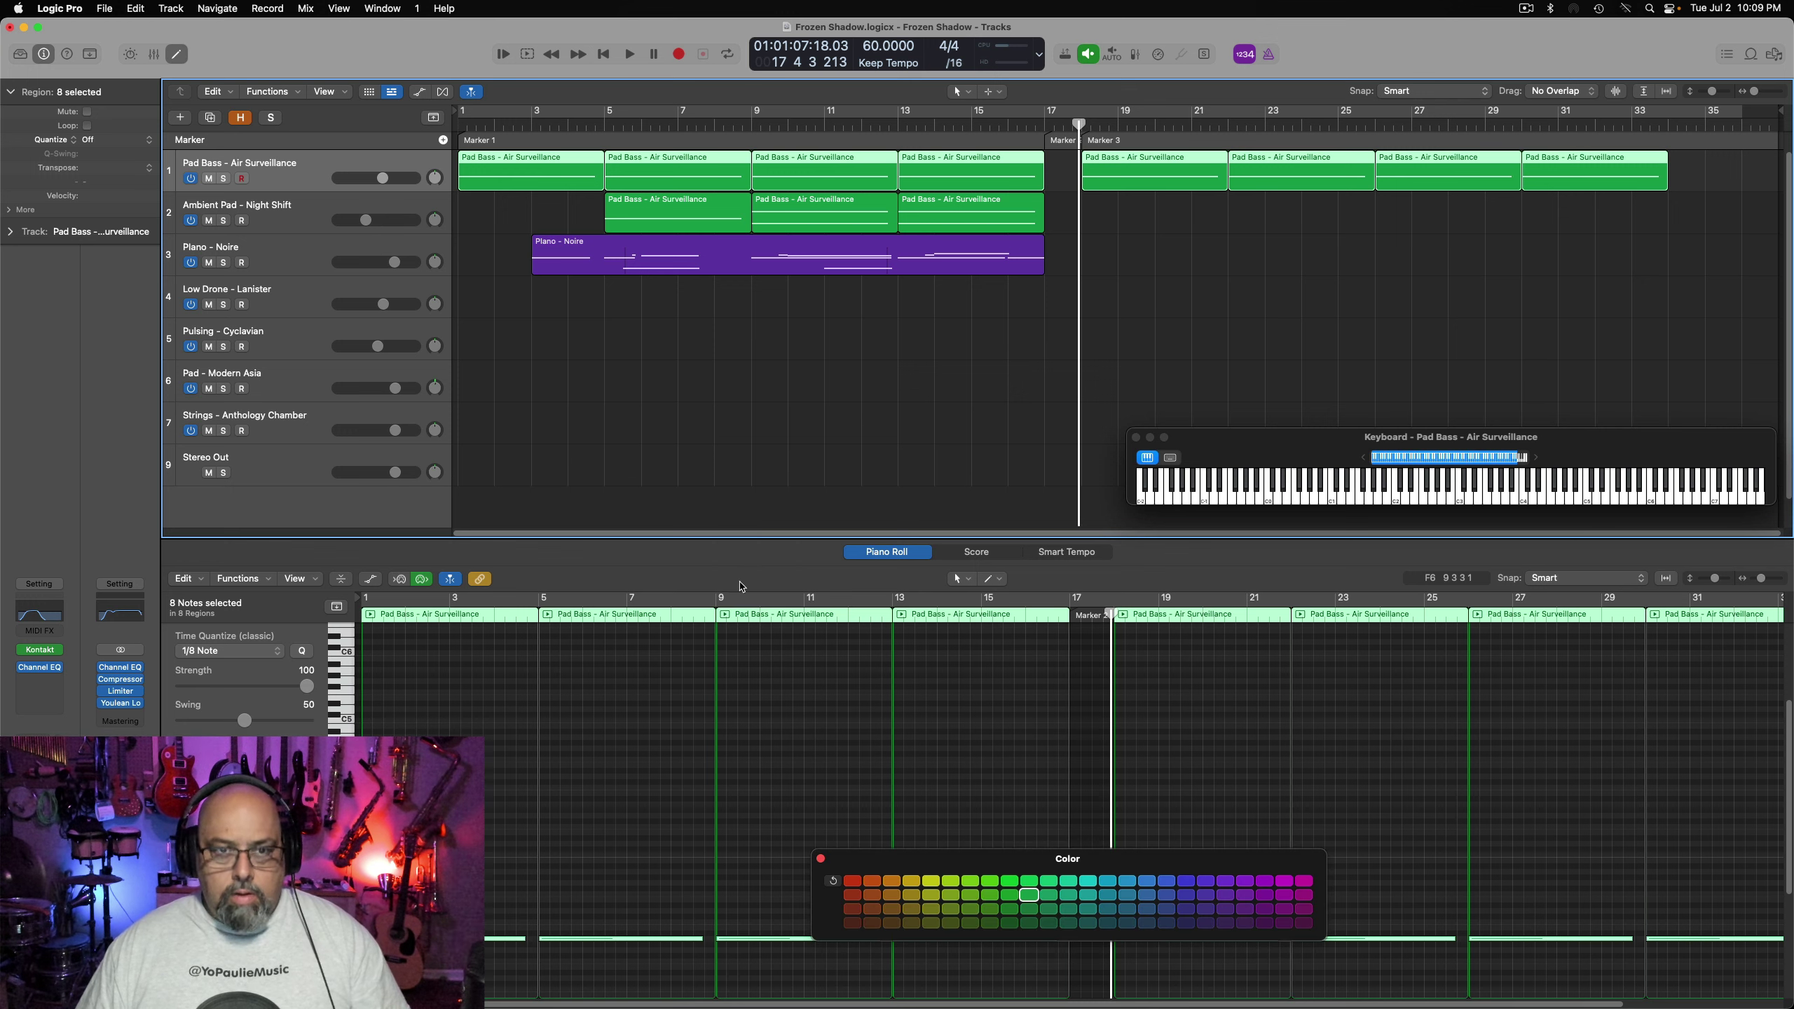
click(1186, 881)
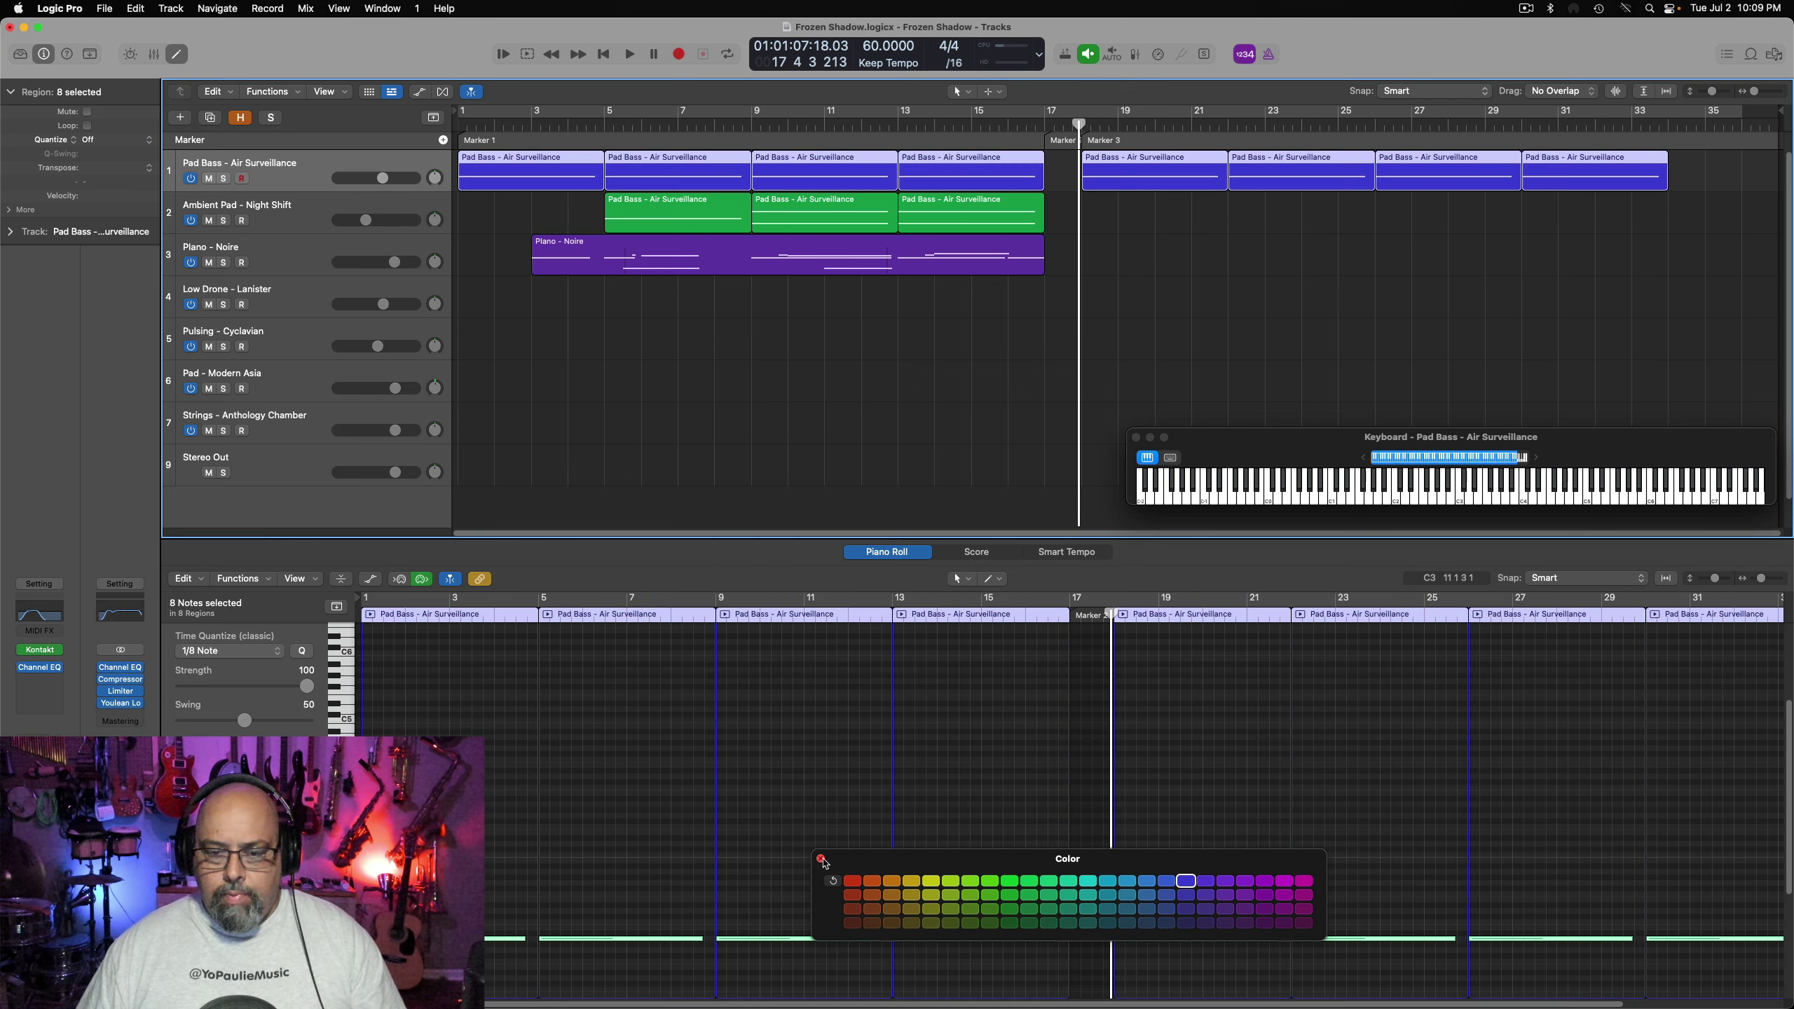
click(821, 859)
Color the regions on the Ambient Pad - Night Shift track purple and hide the Piano Roll
click(303, 211)
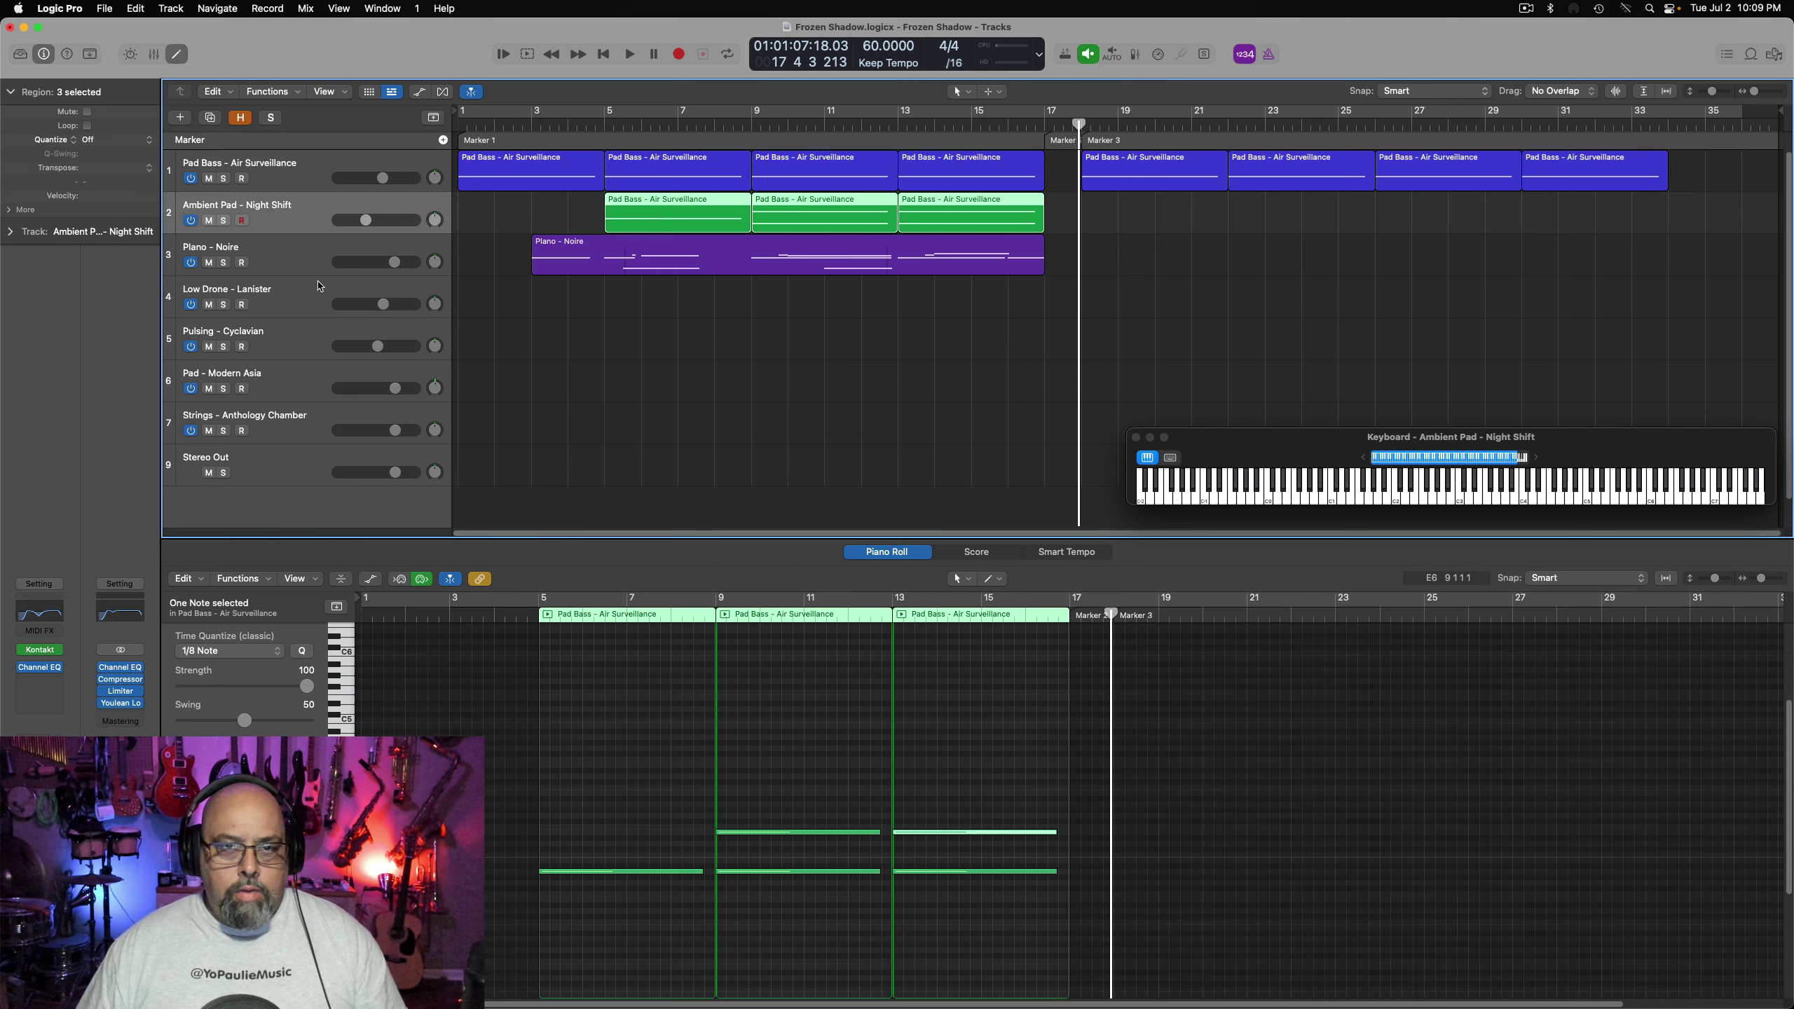
key(alt+c)
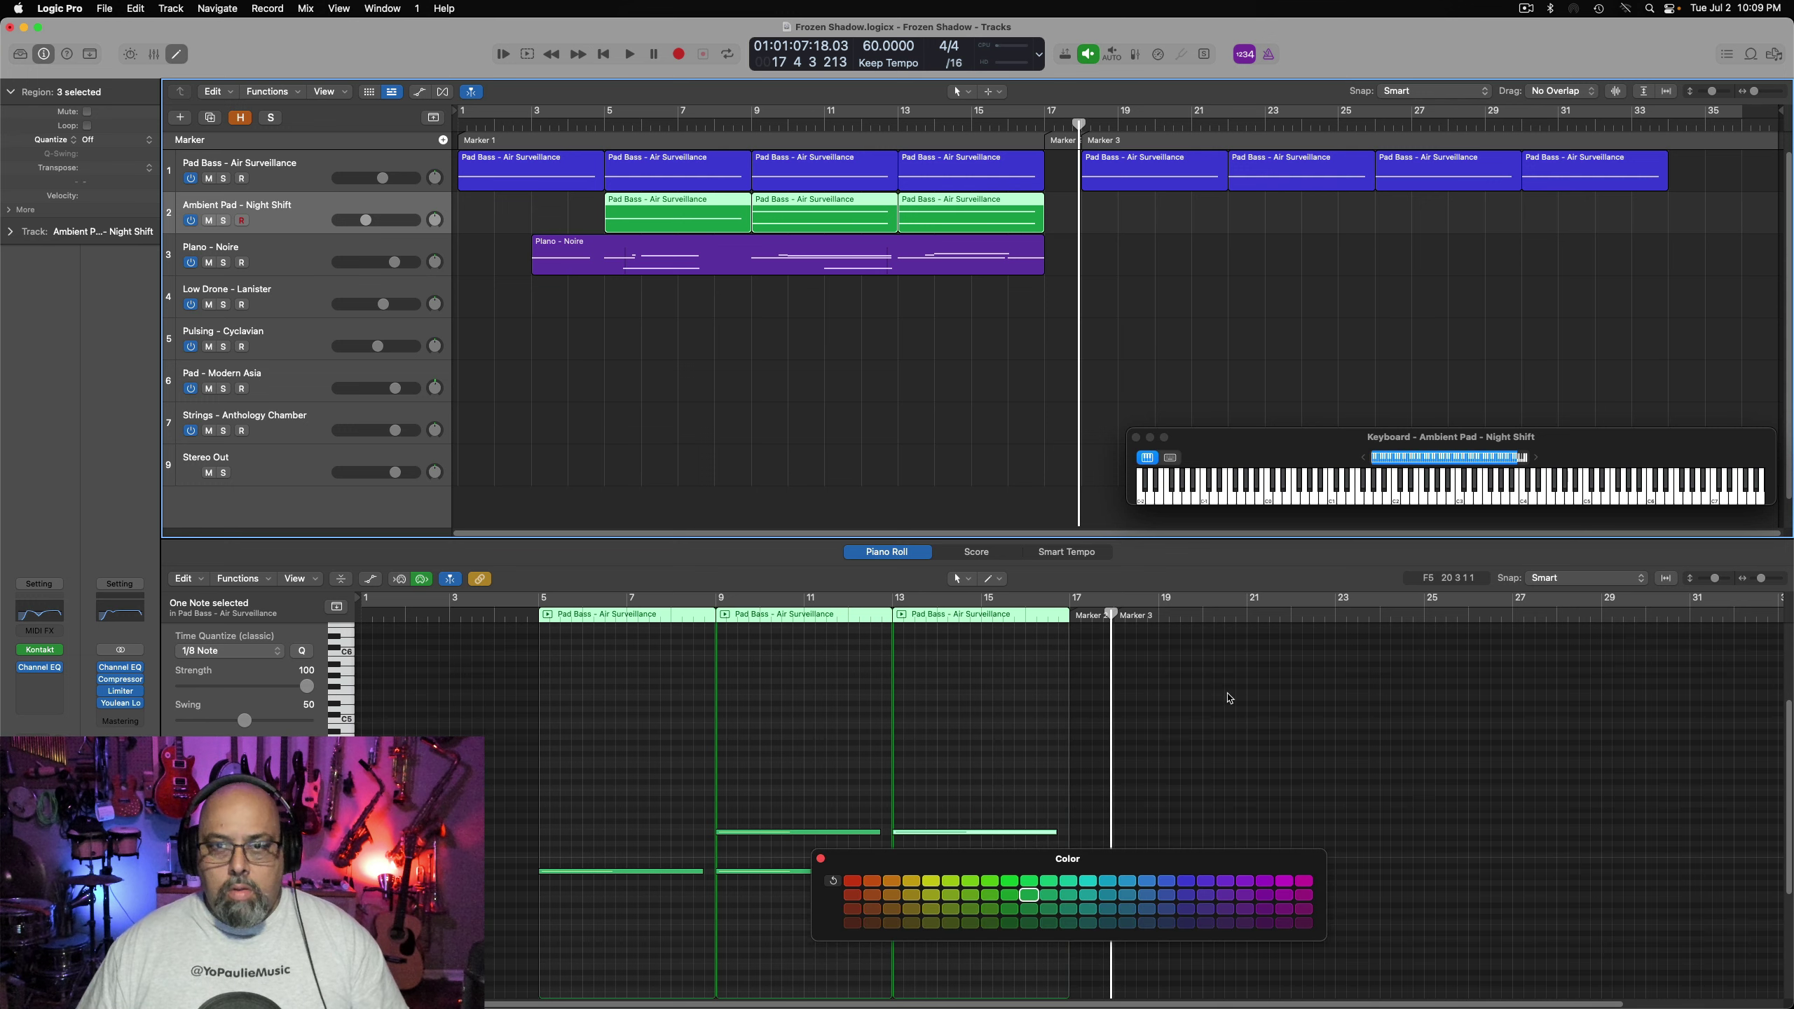
click(1222, 880)
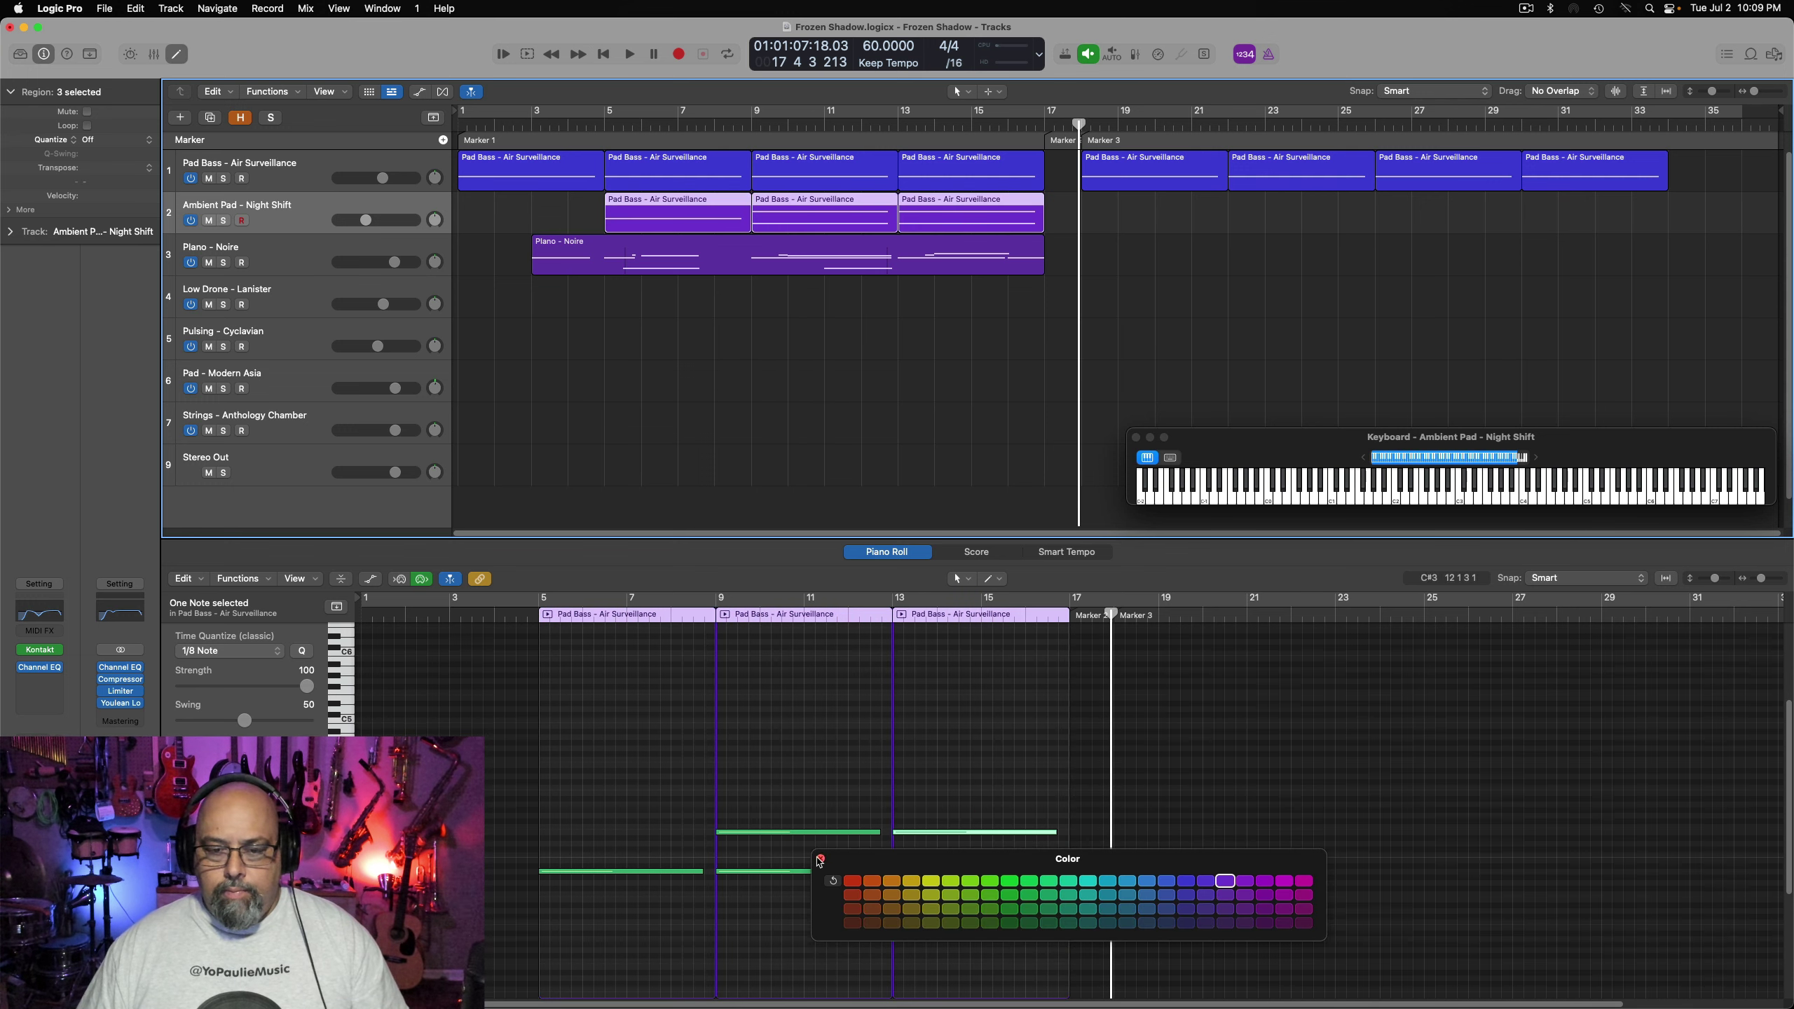
click(820, 859)
key(p)
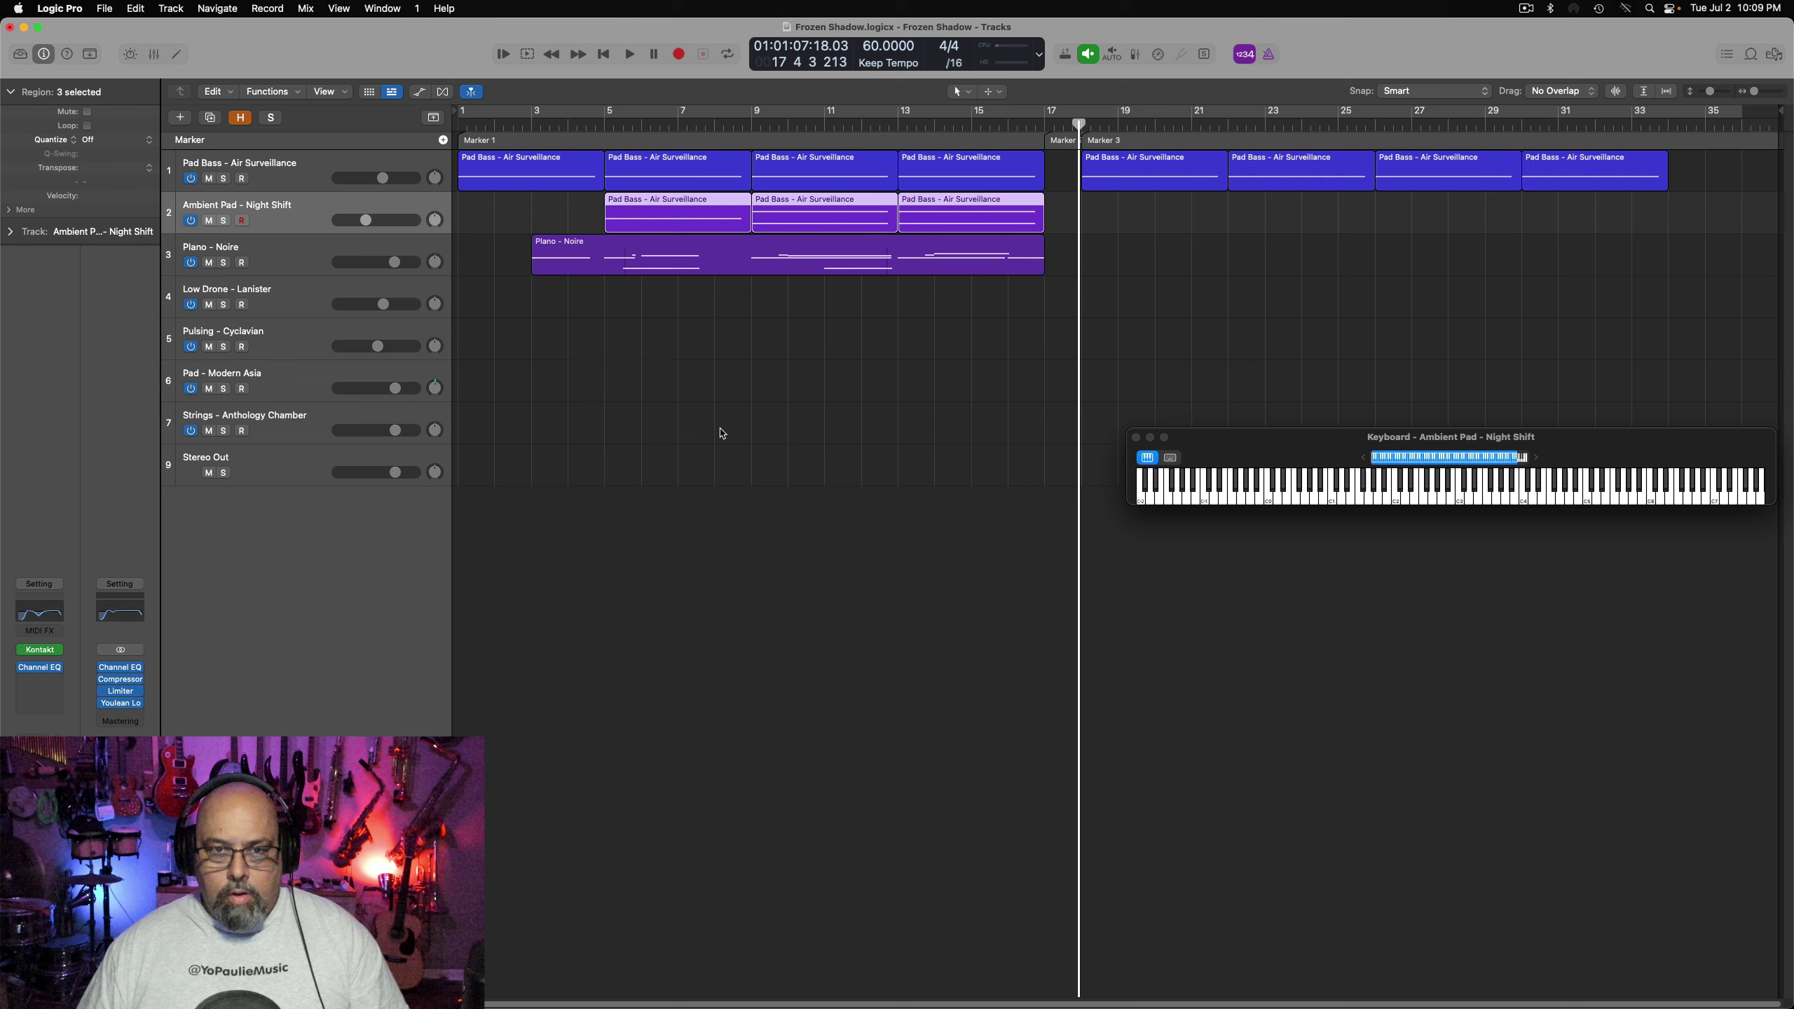
Play the arrangement from the start of the project to about bar 18
key(Return)
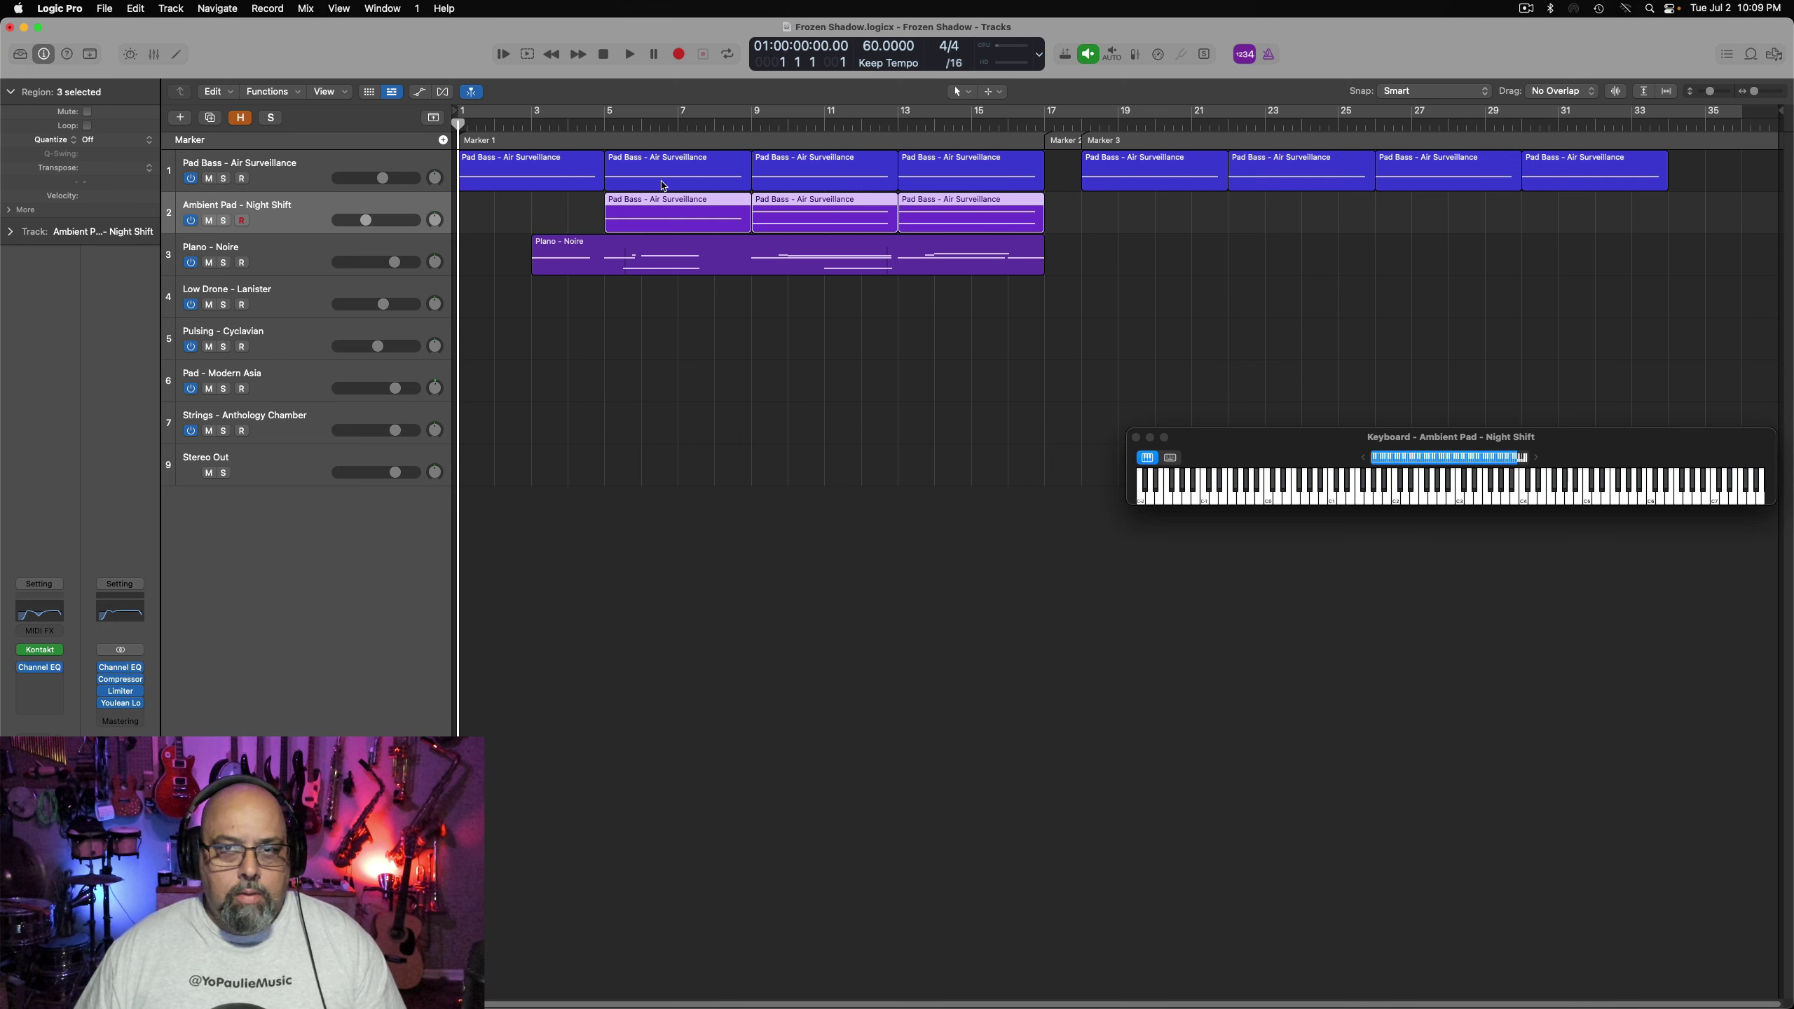
key(space)
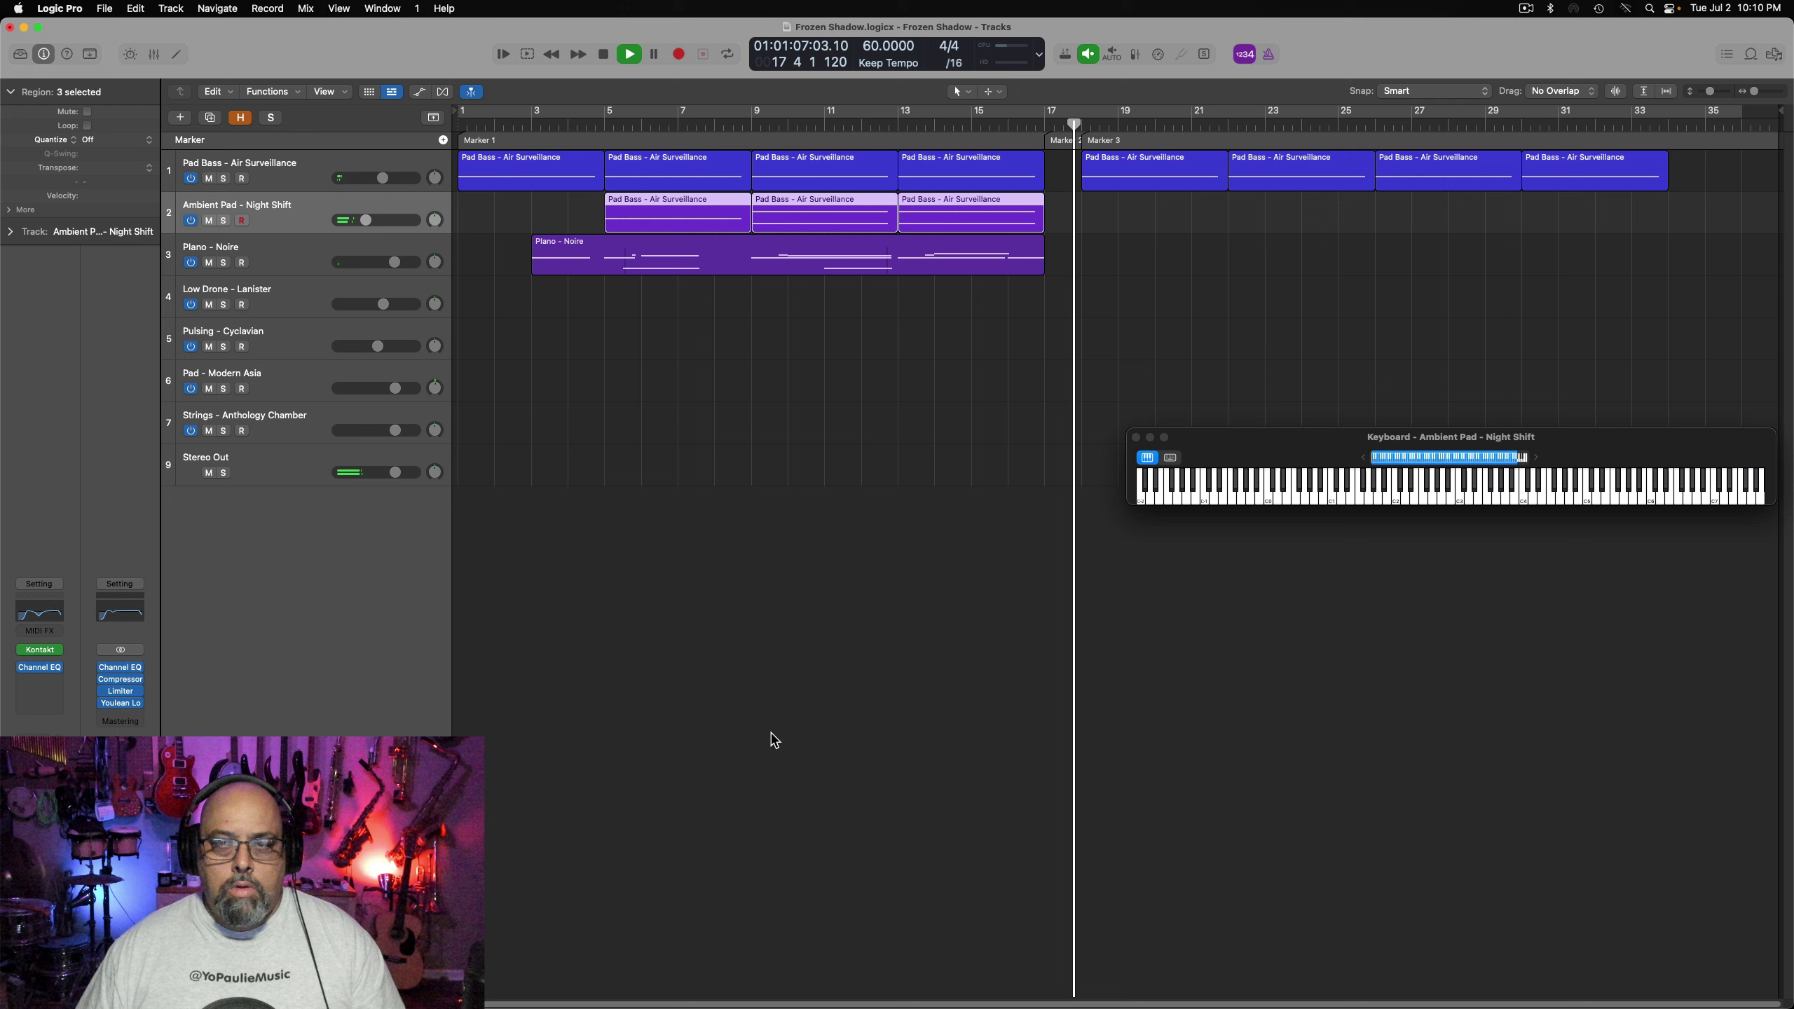
key(space)
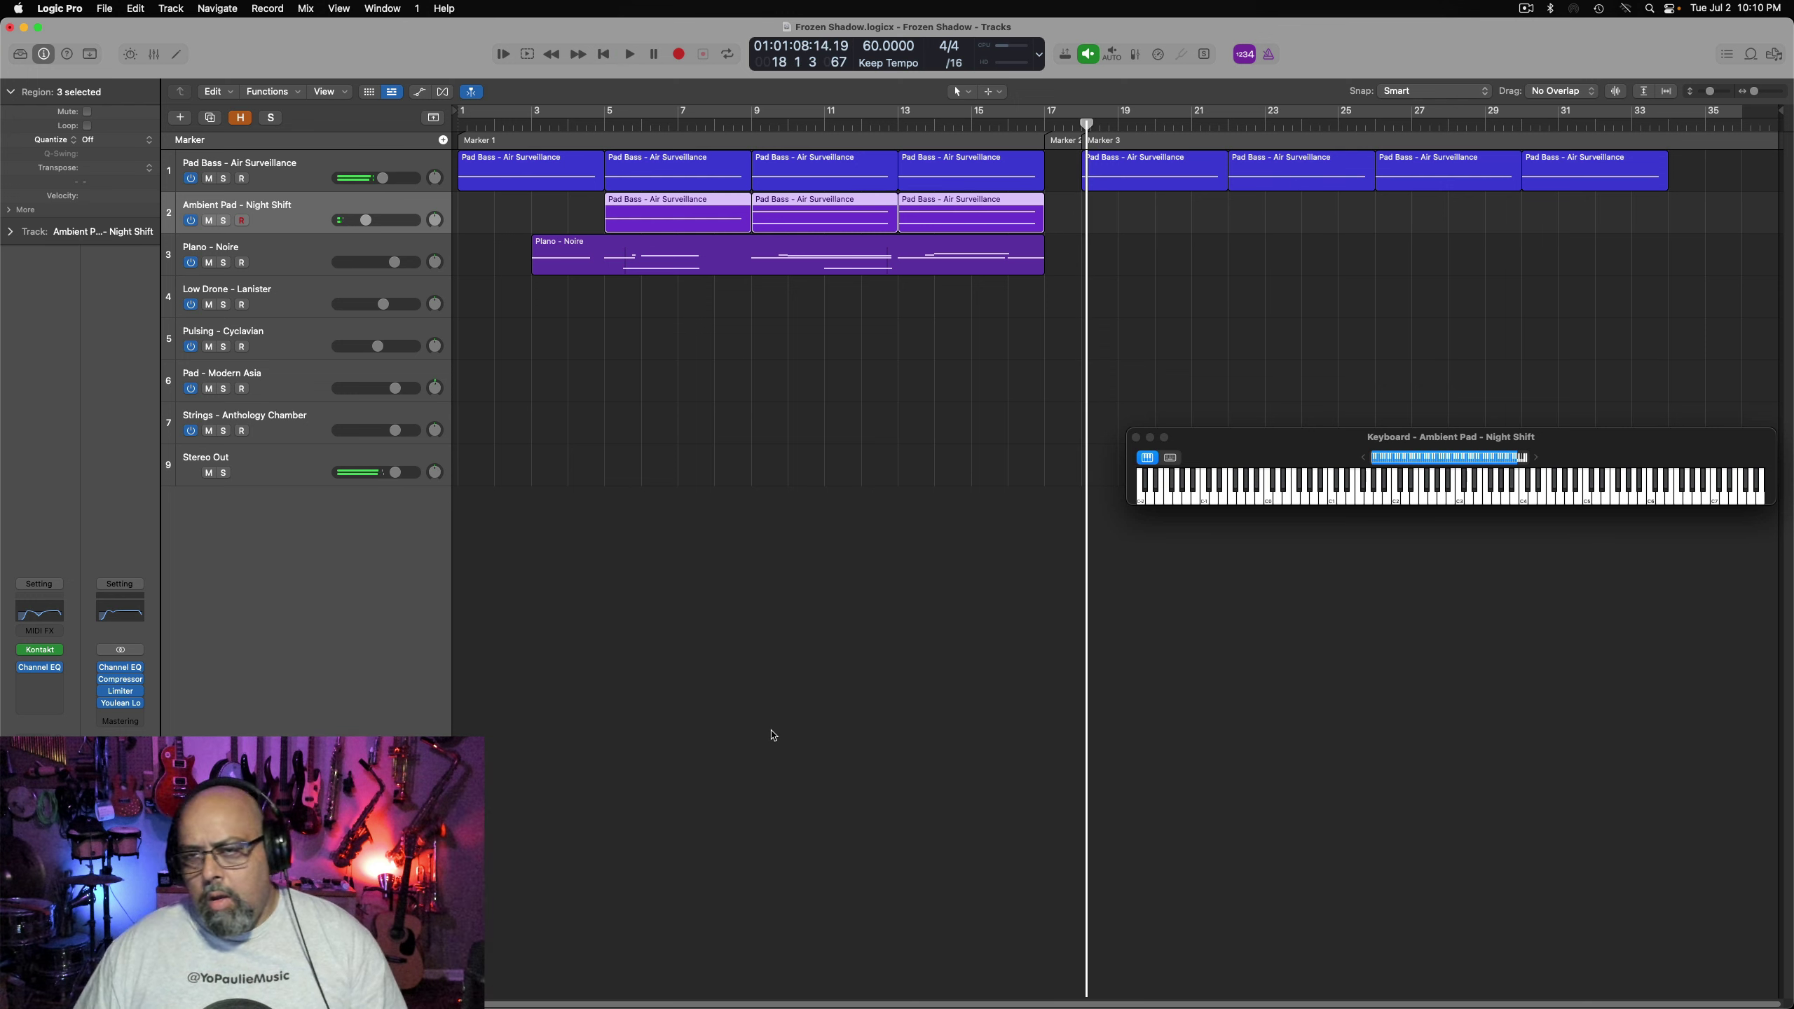
Copy the Ambient Pad and Piano - Noire regions into the Marker 3 section, starting at bars 22 and 20, and clear the selection
drag(632, 345, 1258, 232)
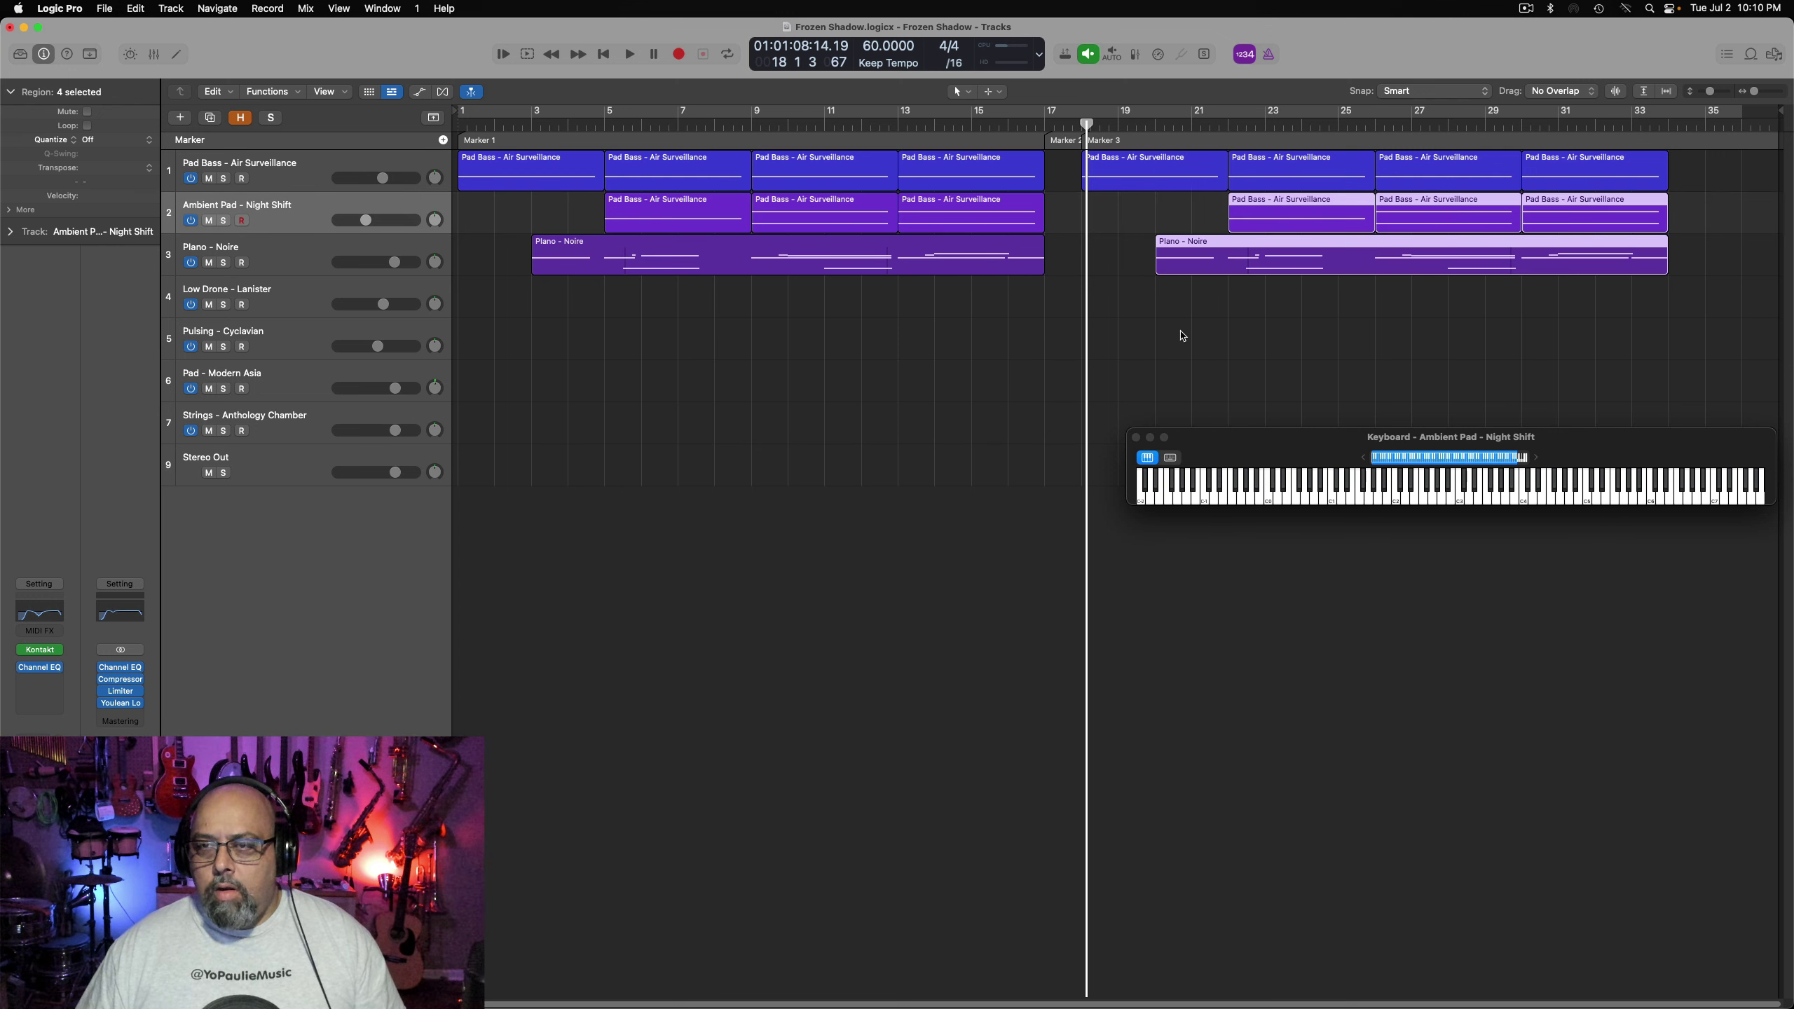
click(1183, 337)
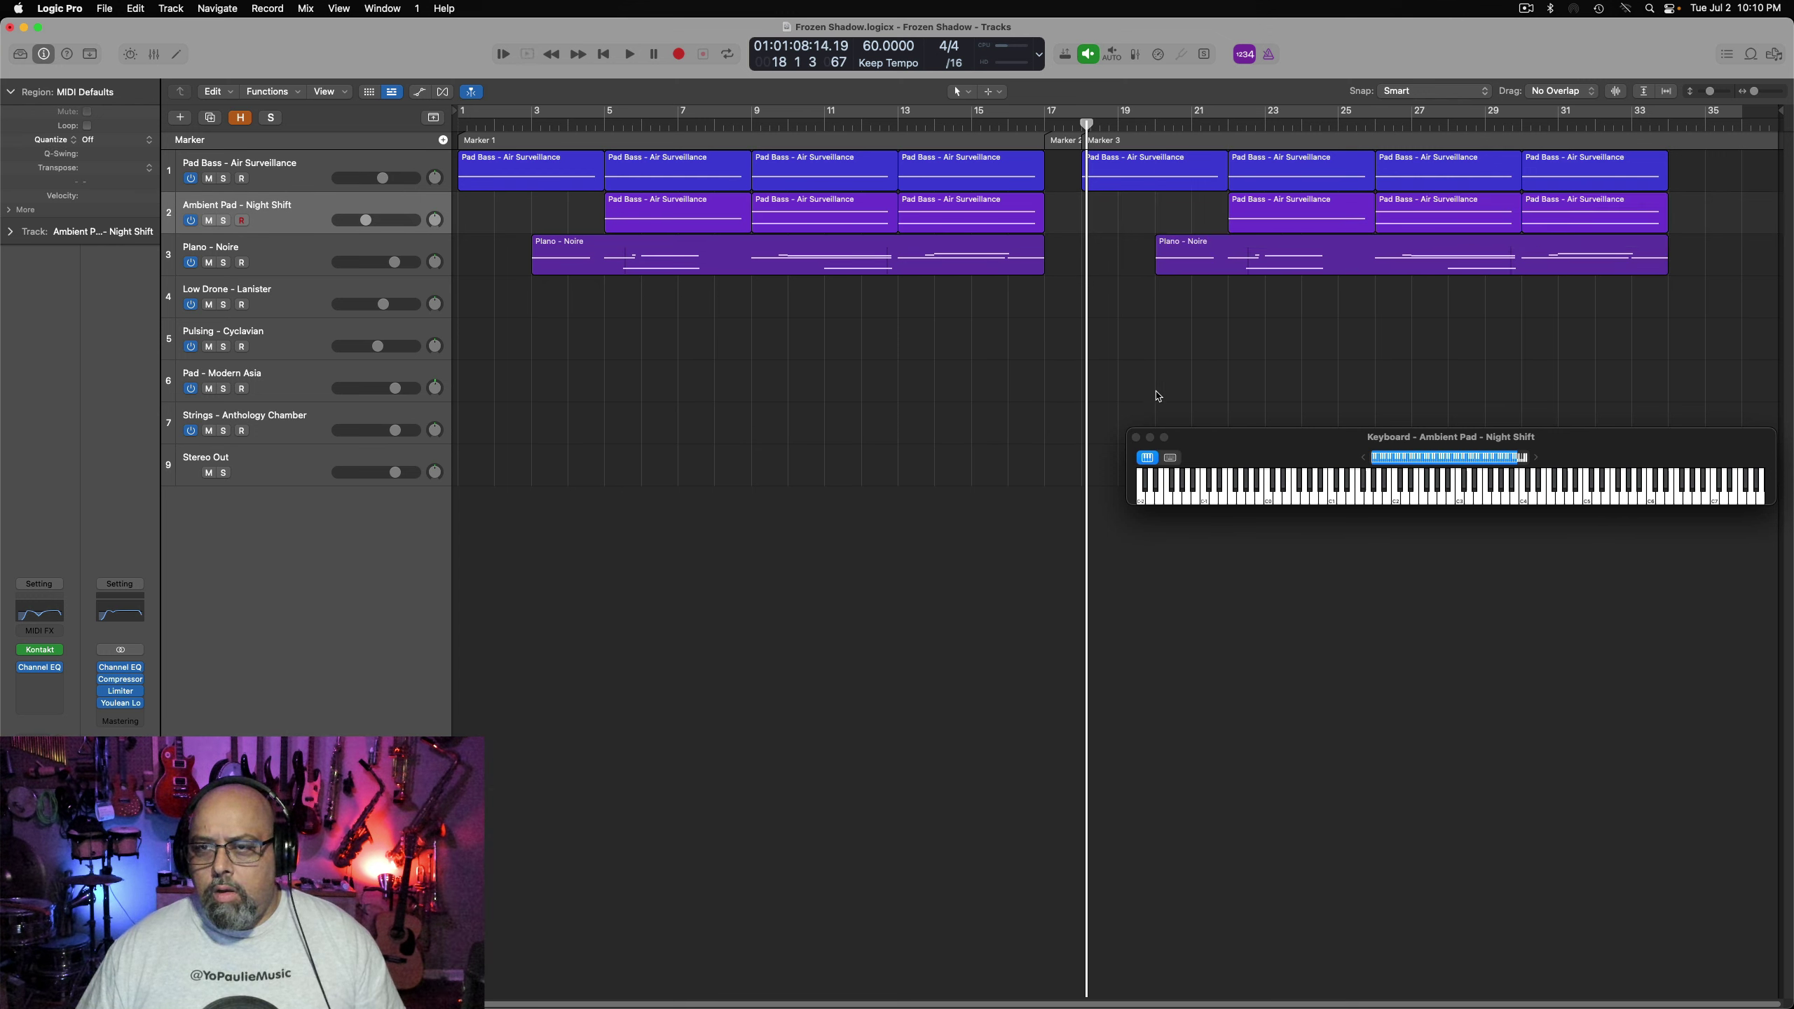
Record a sustained drone note on the Low Drone - Lanister track from bar 13 to bar 17 and check it in the Piano Roll
click(291, 300)
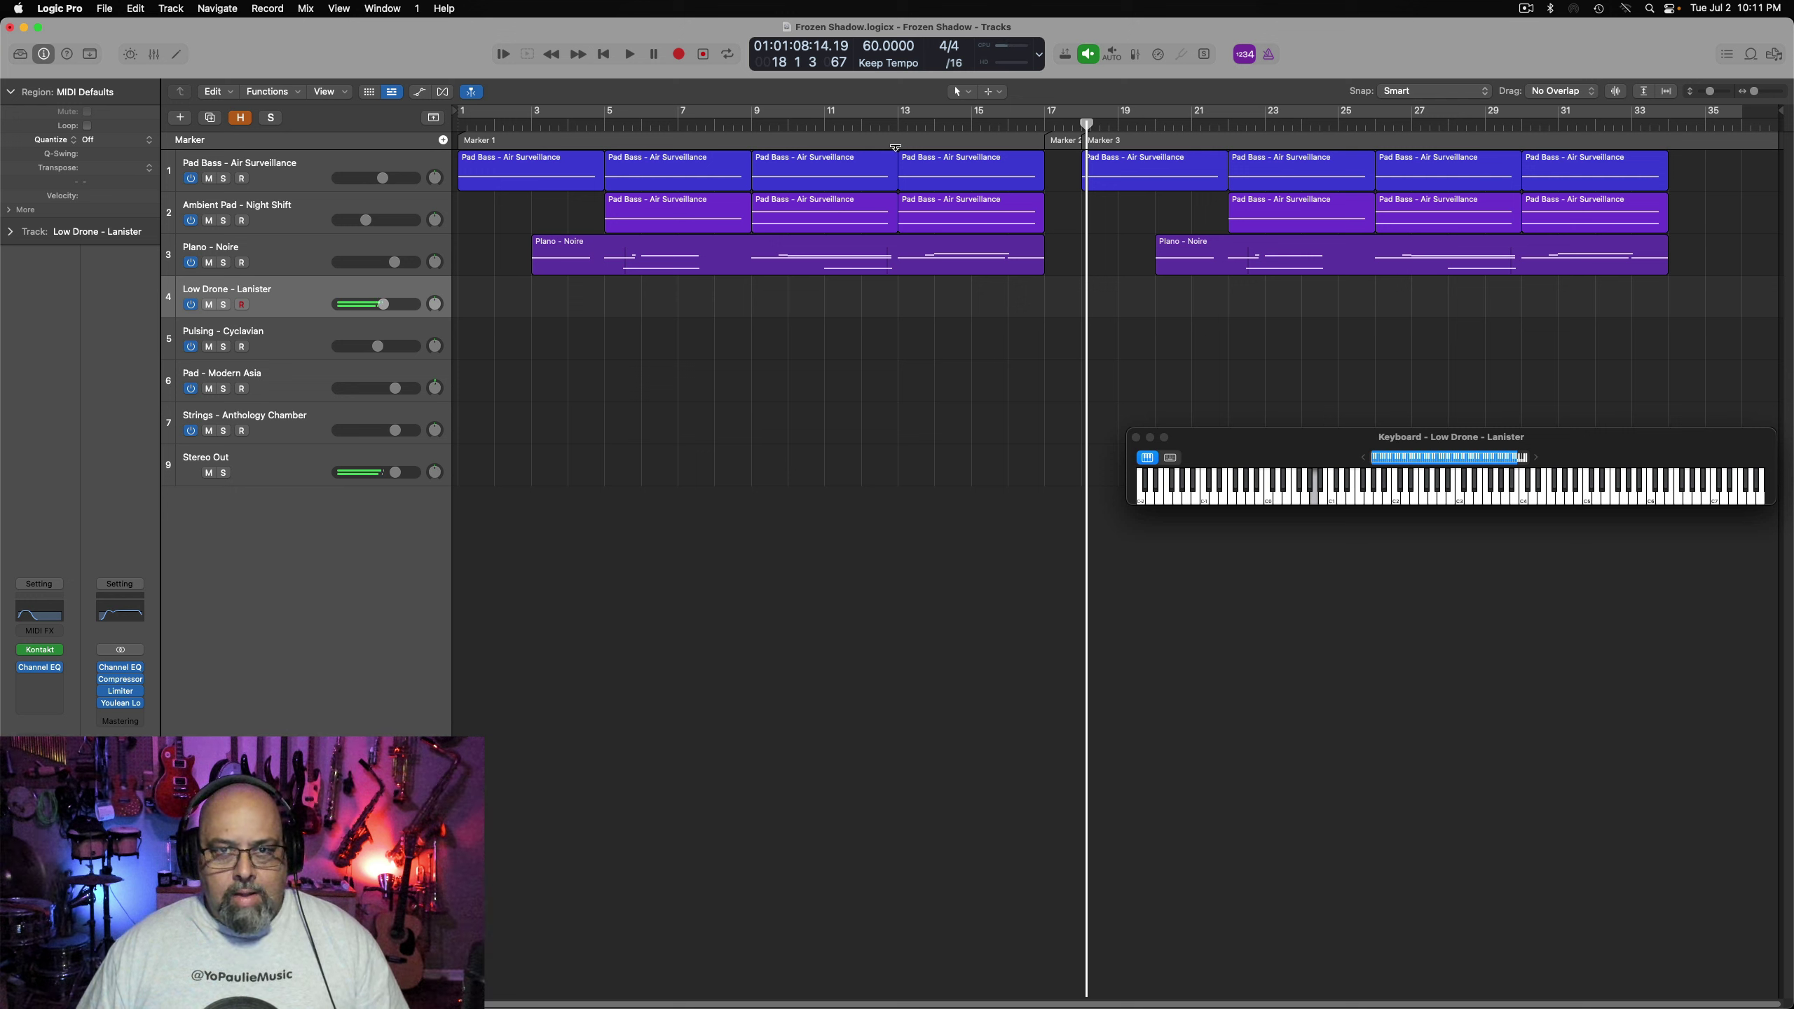
click(911, 134)
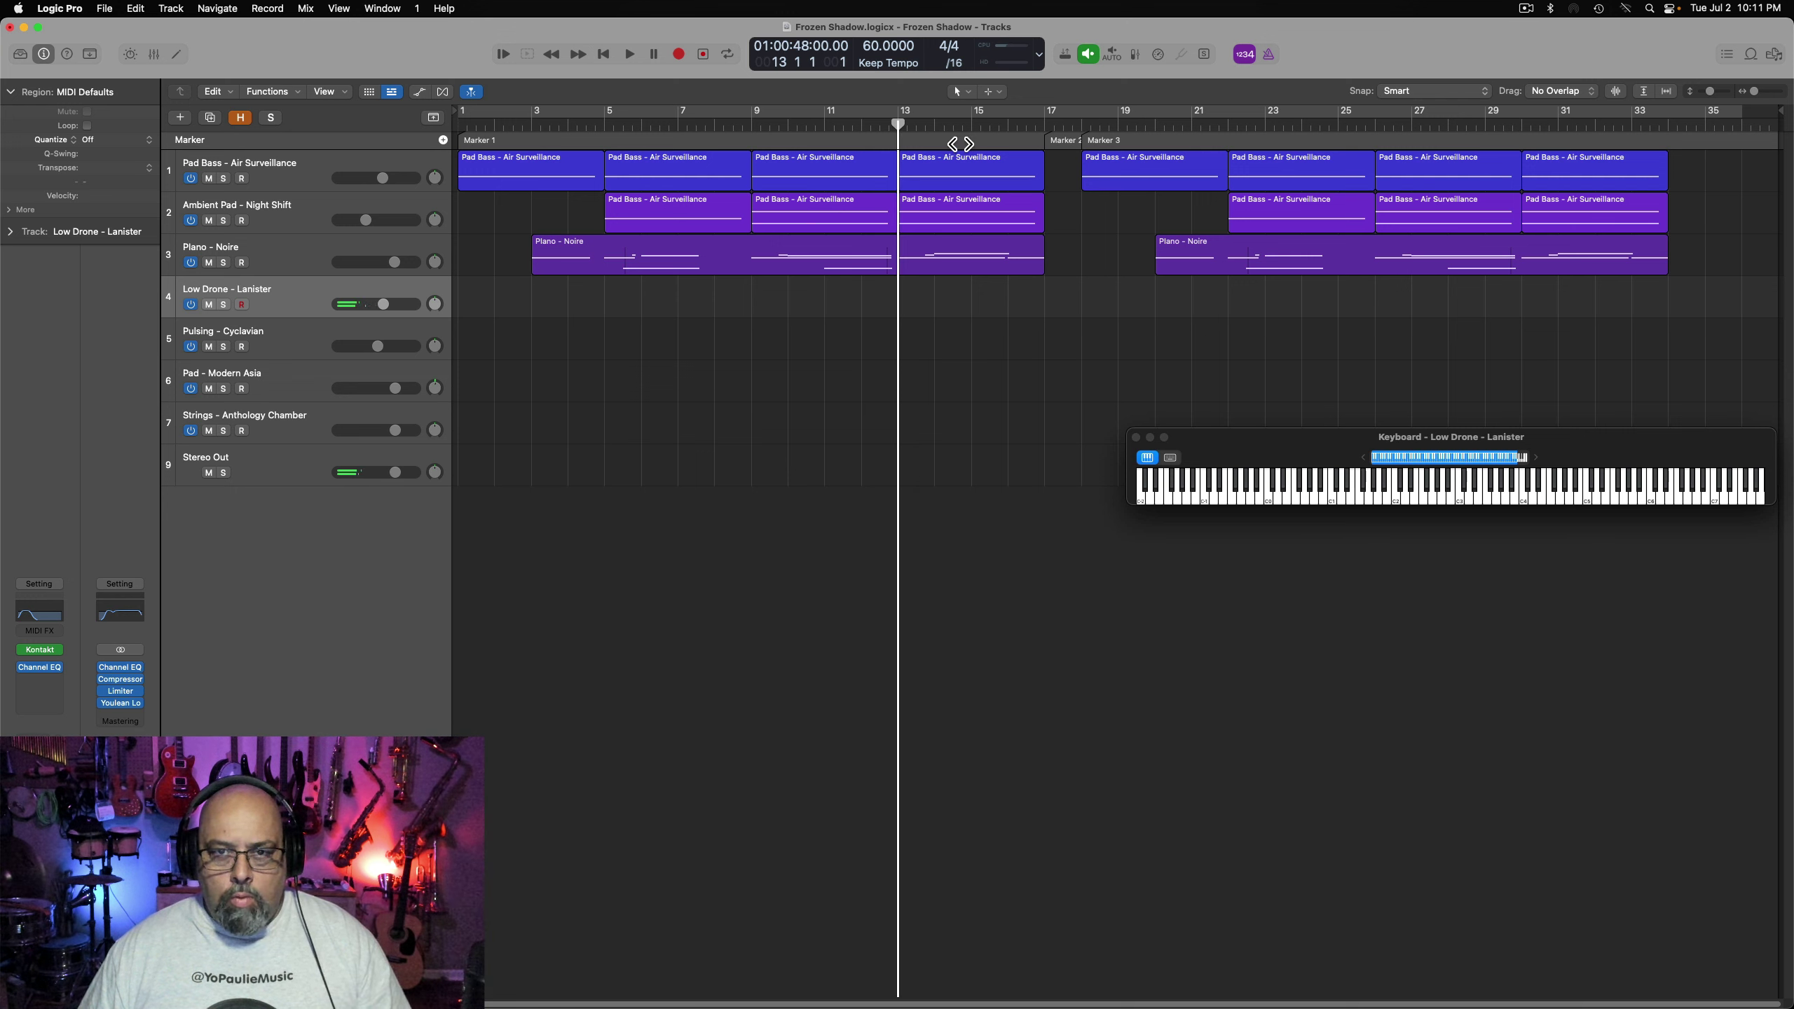
key(r)
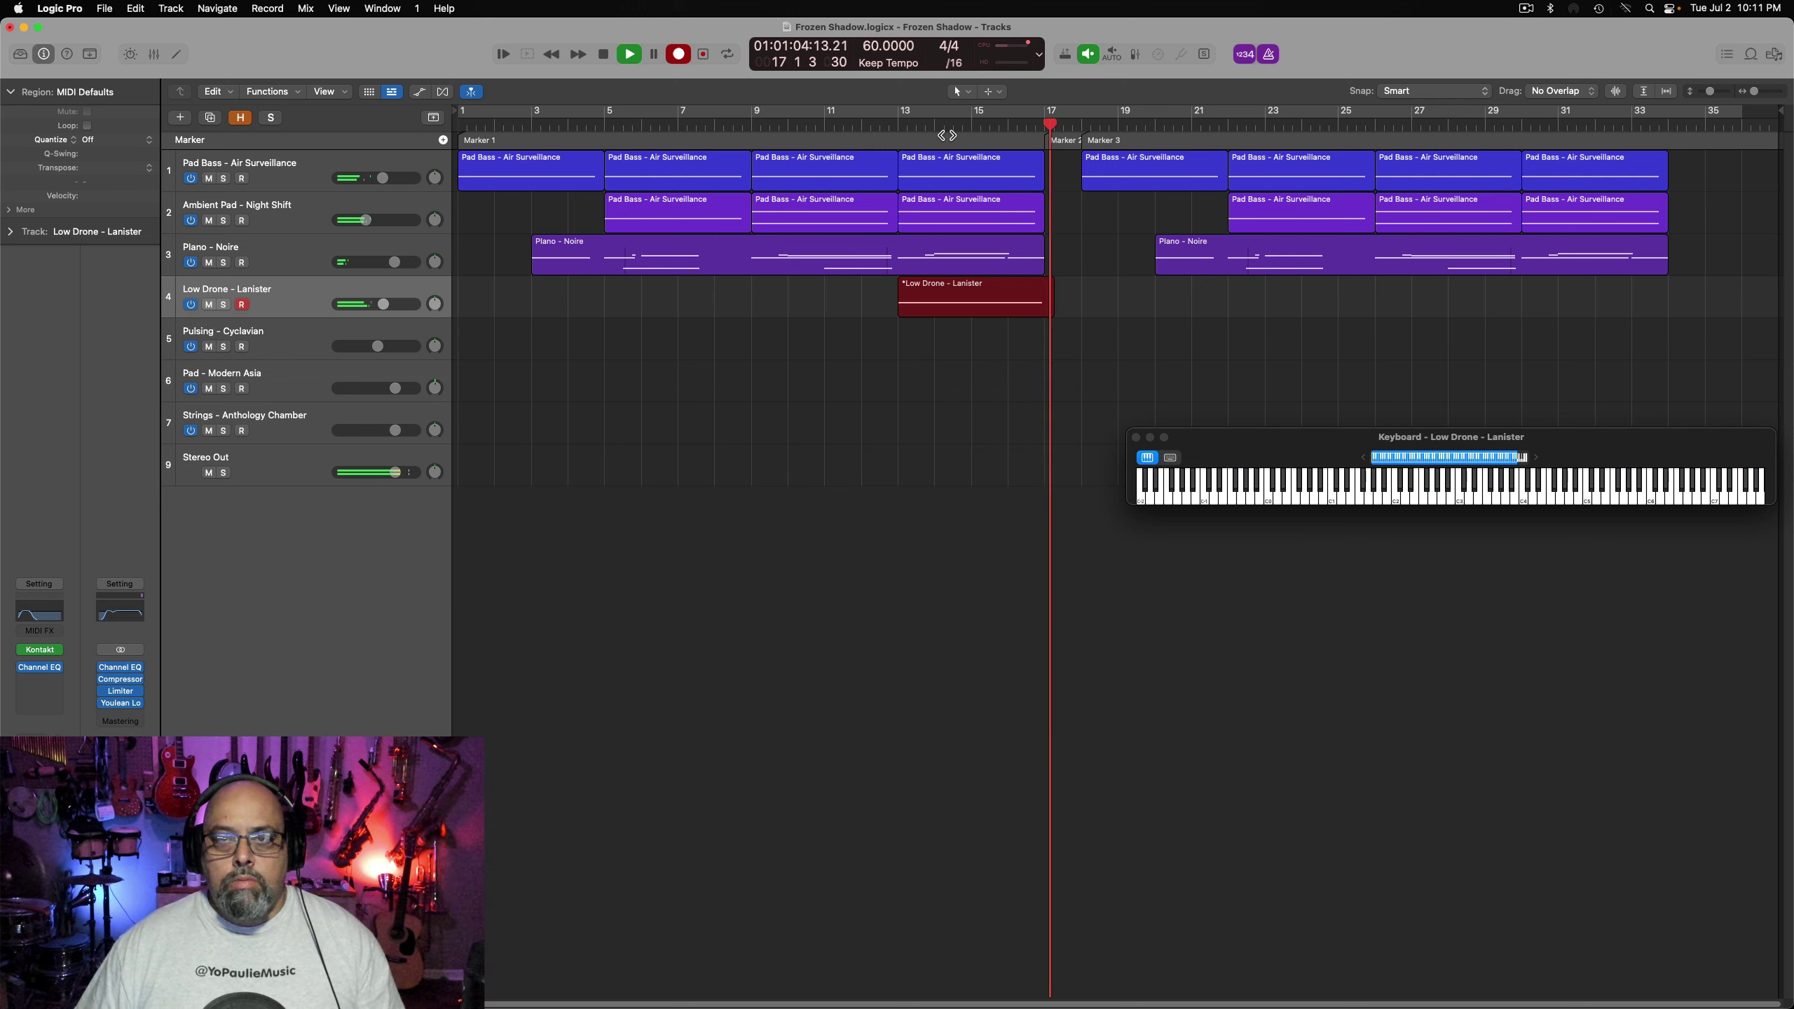
key(space)
double_click(1001, 305)
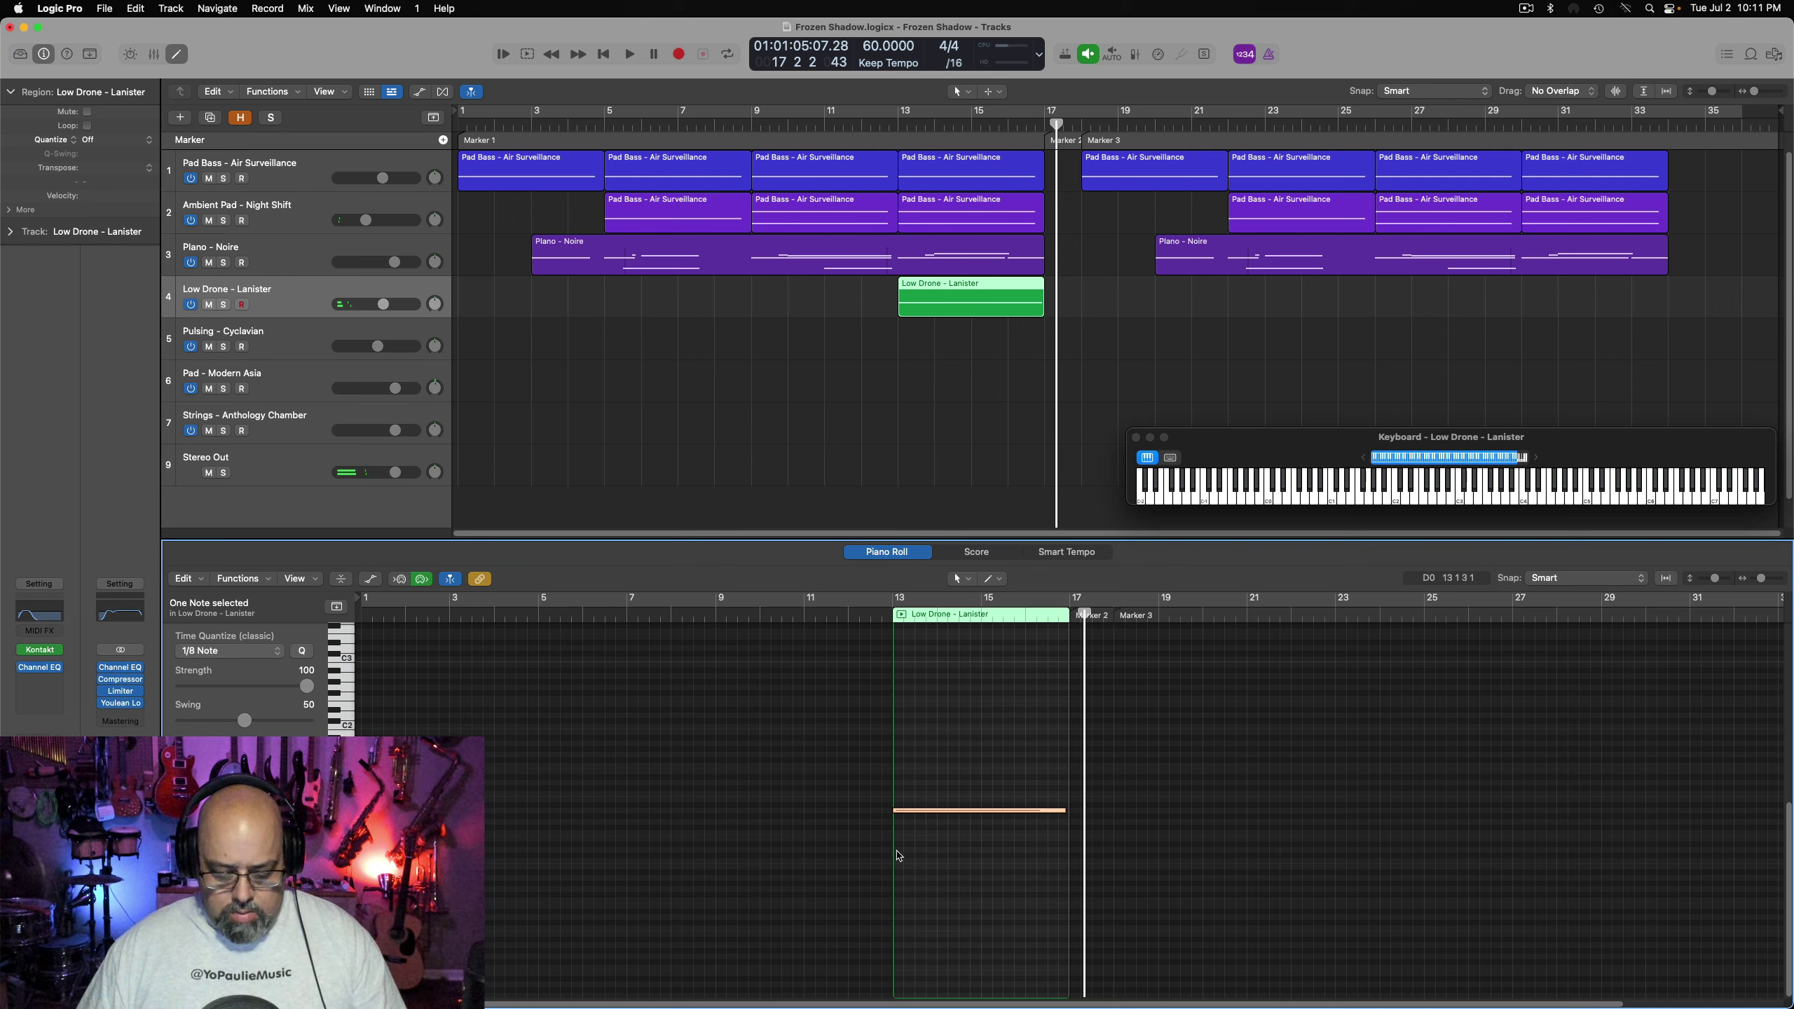
click(840, 396)
Raise the Low Drone - Lanister track's volume slightly while playing from bar 13, and hide the editor
click(759, 139)
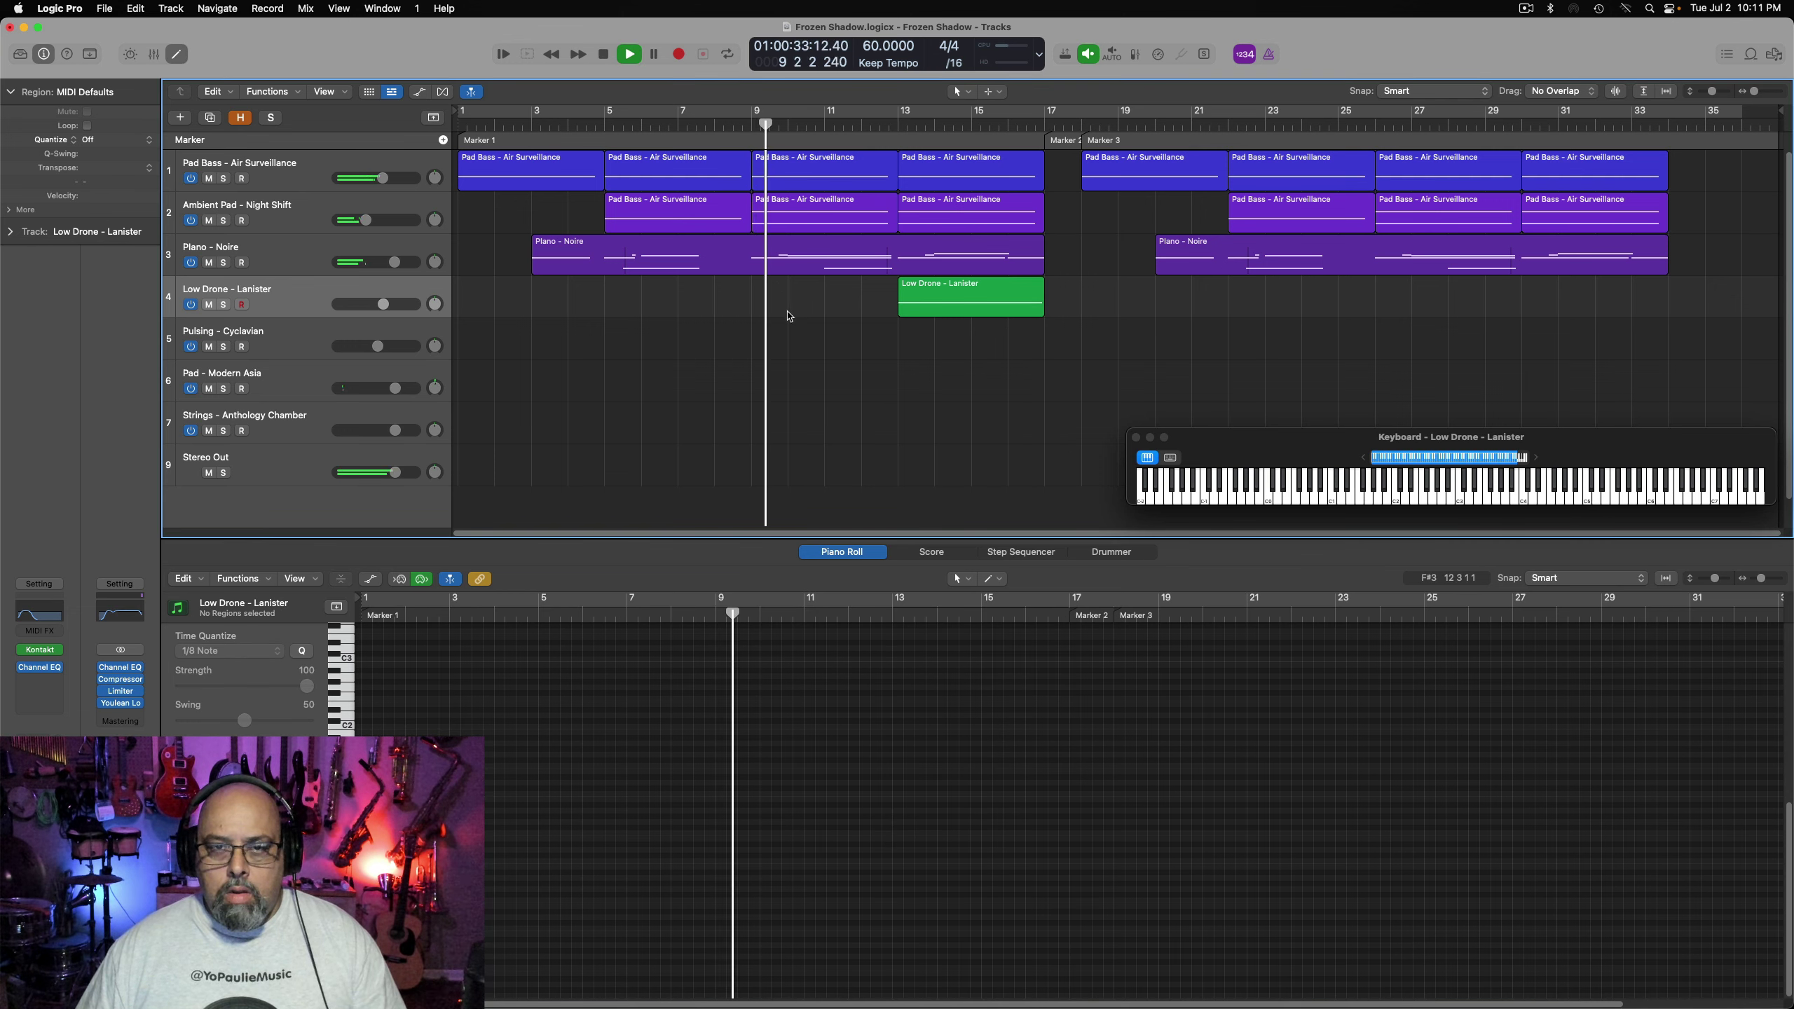
key(space)
click(909, 134)
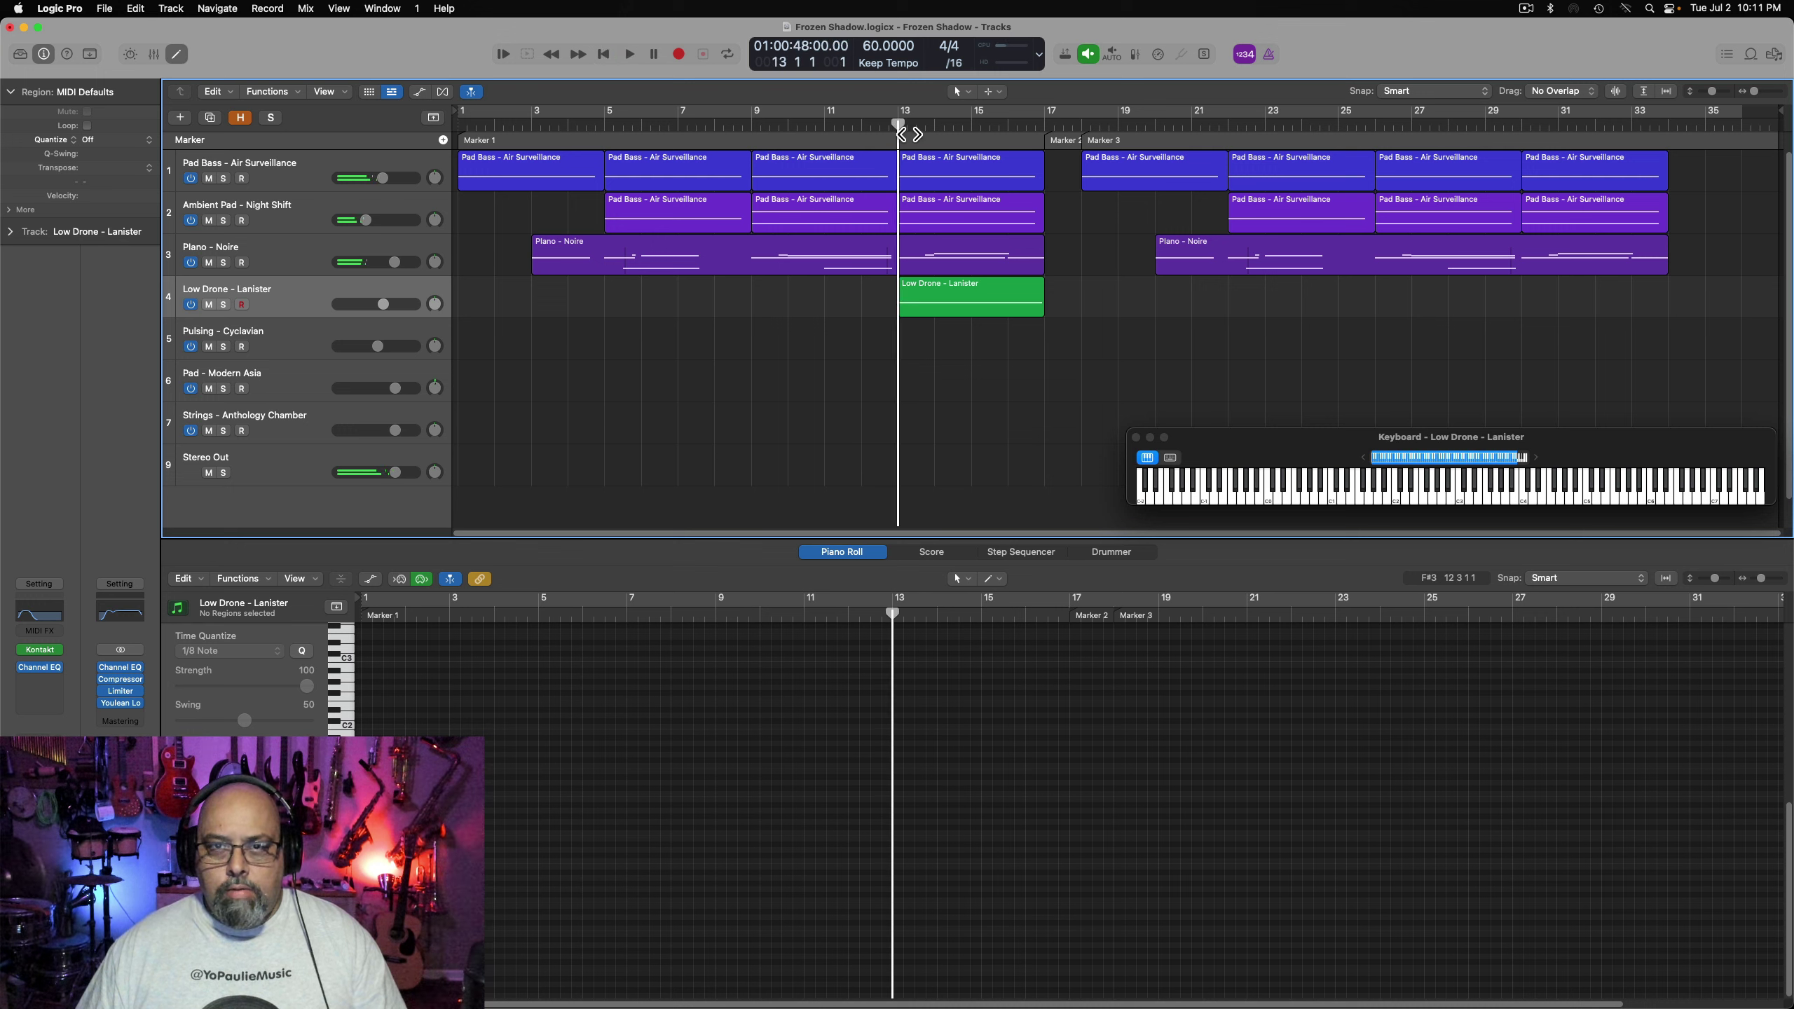
key(space)
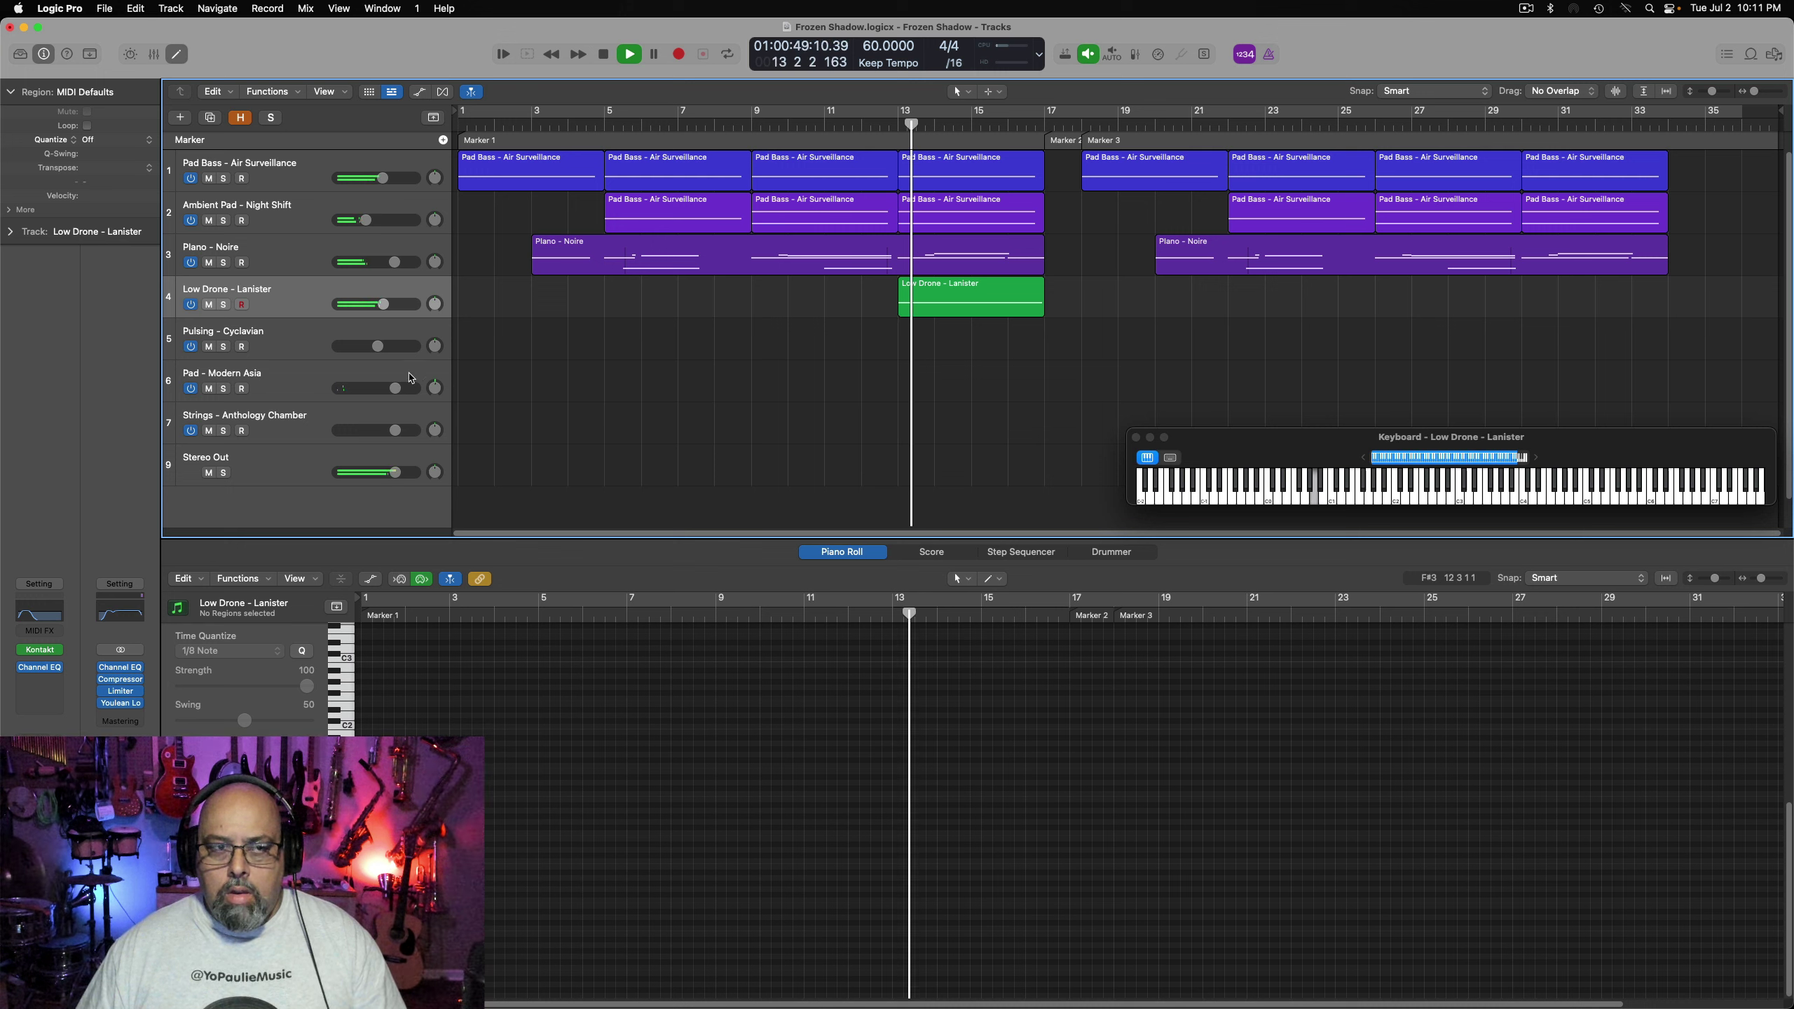
drag(384, 312, 389, 312)
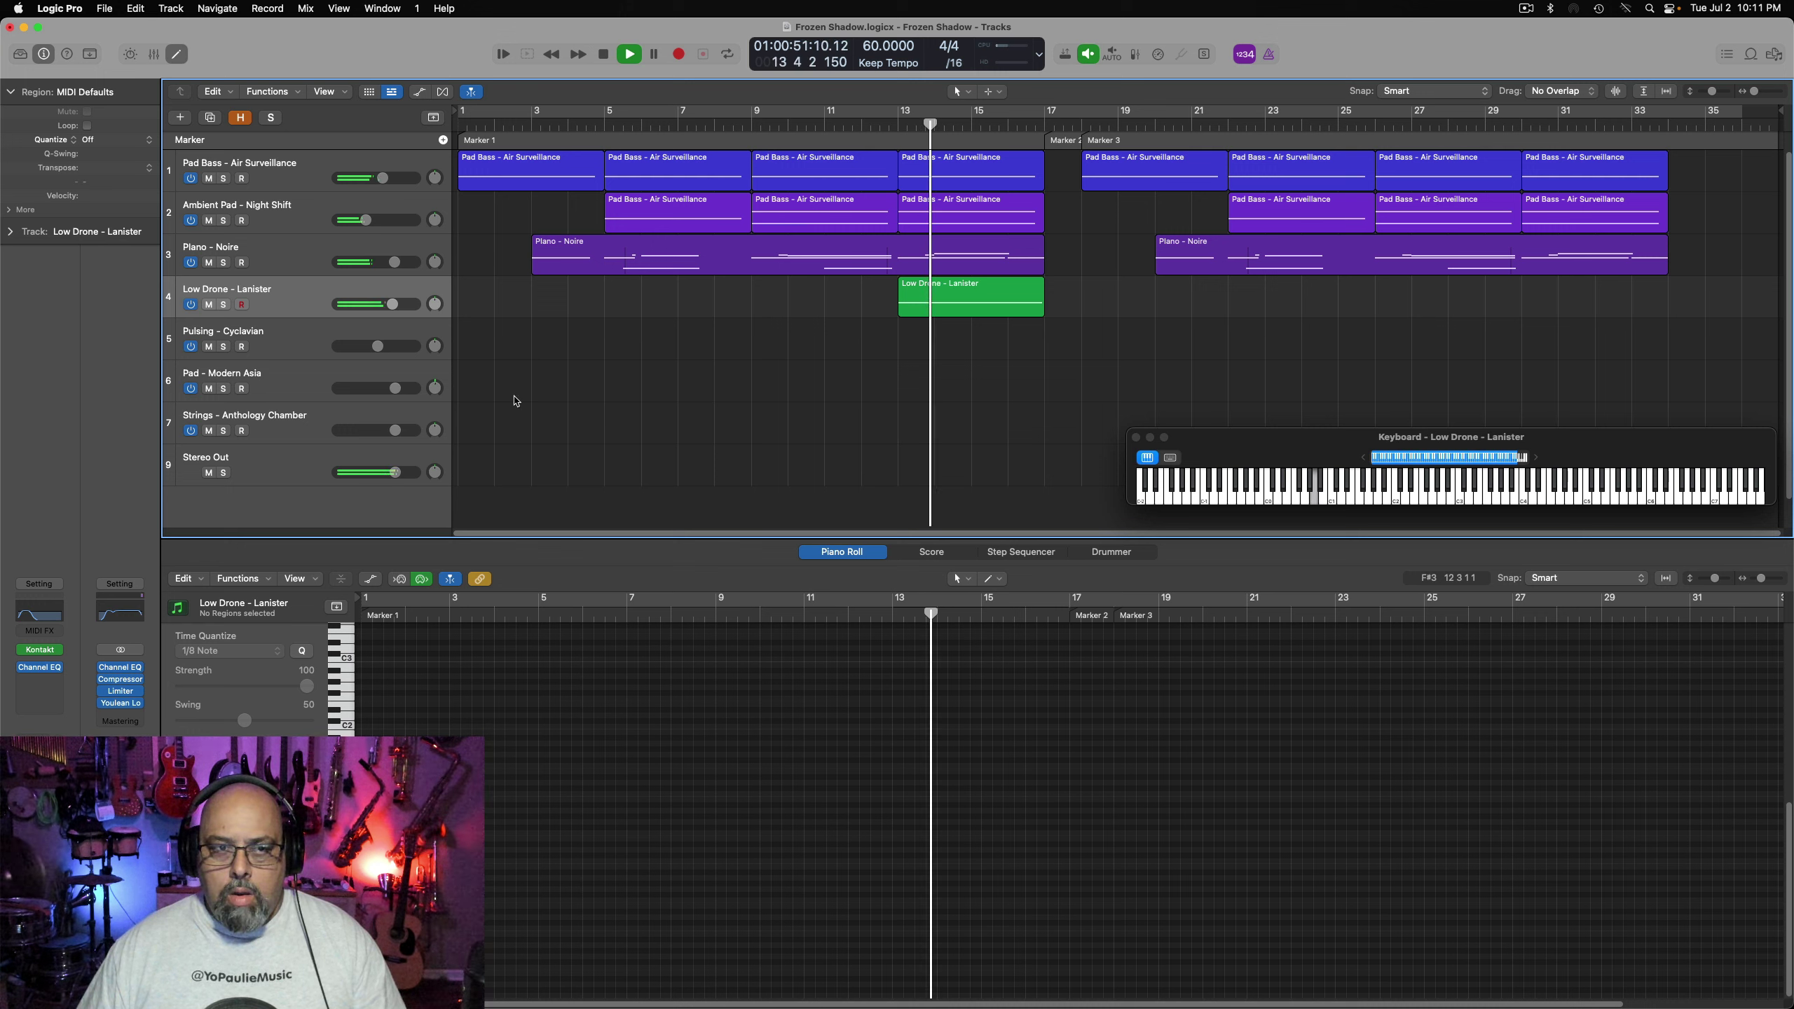
key(space)
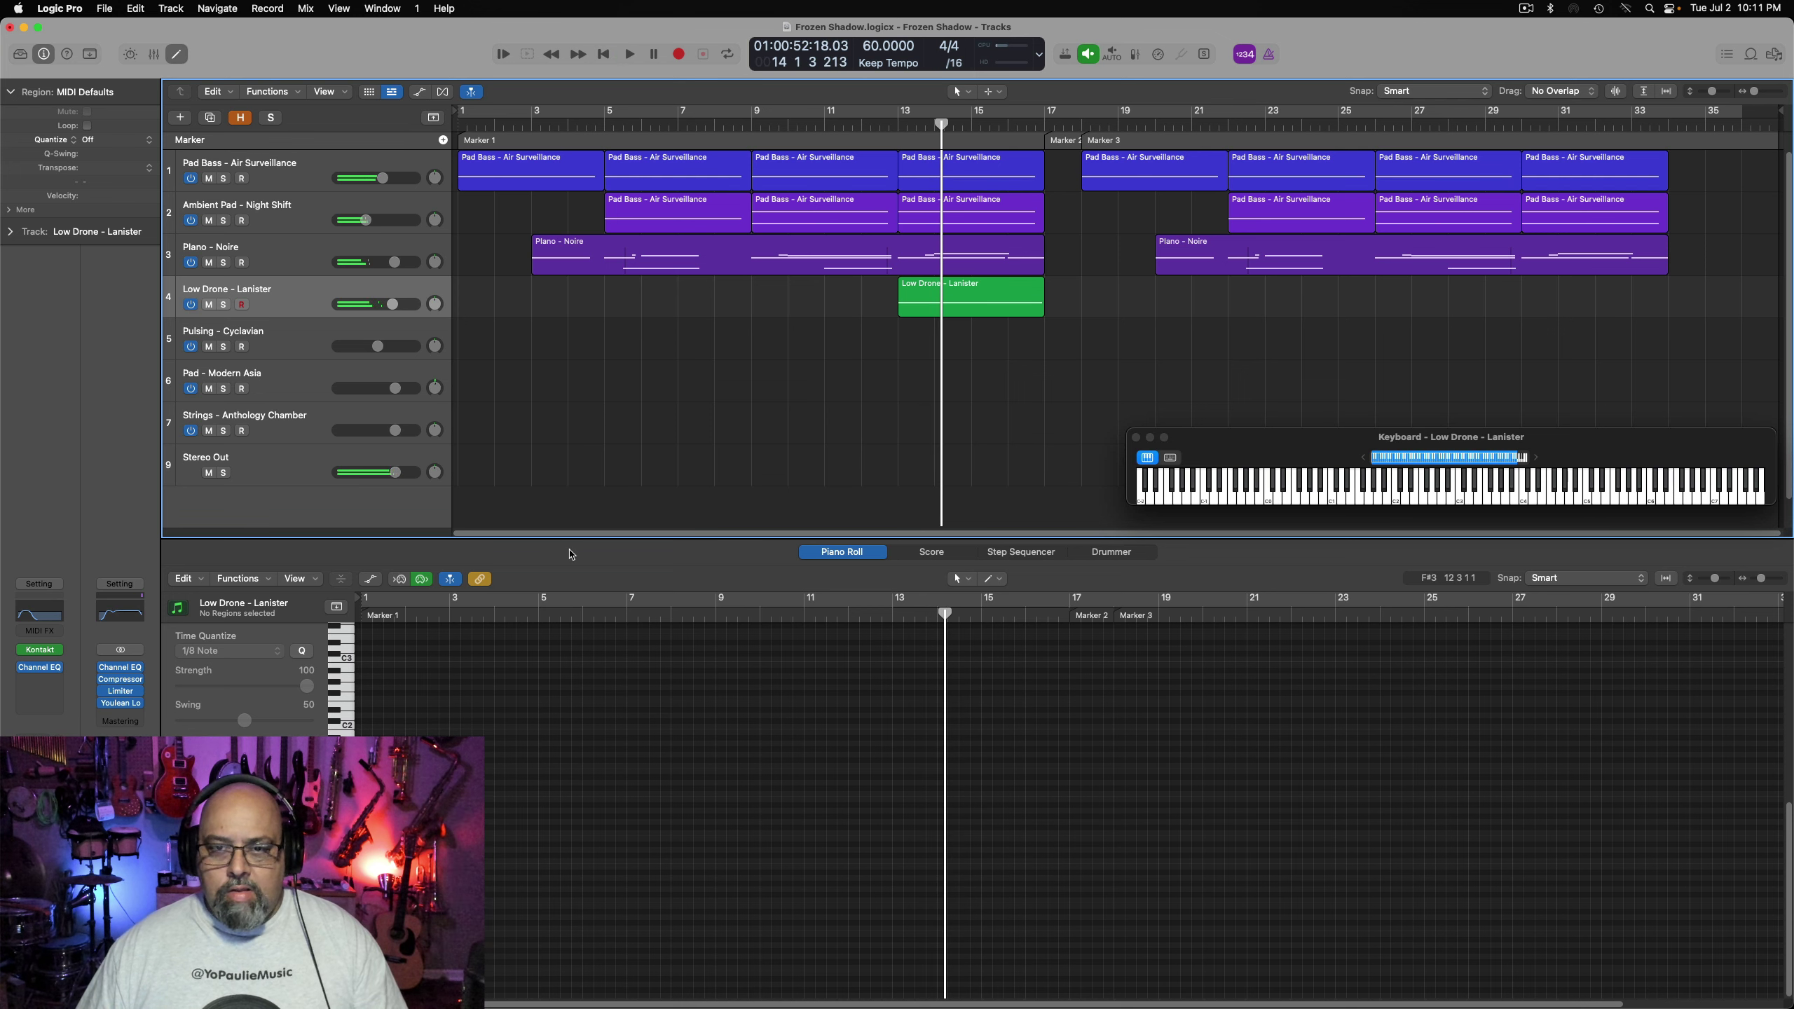
key(e)
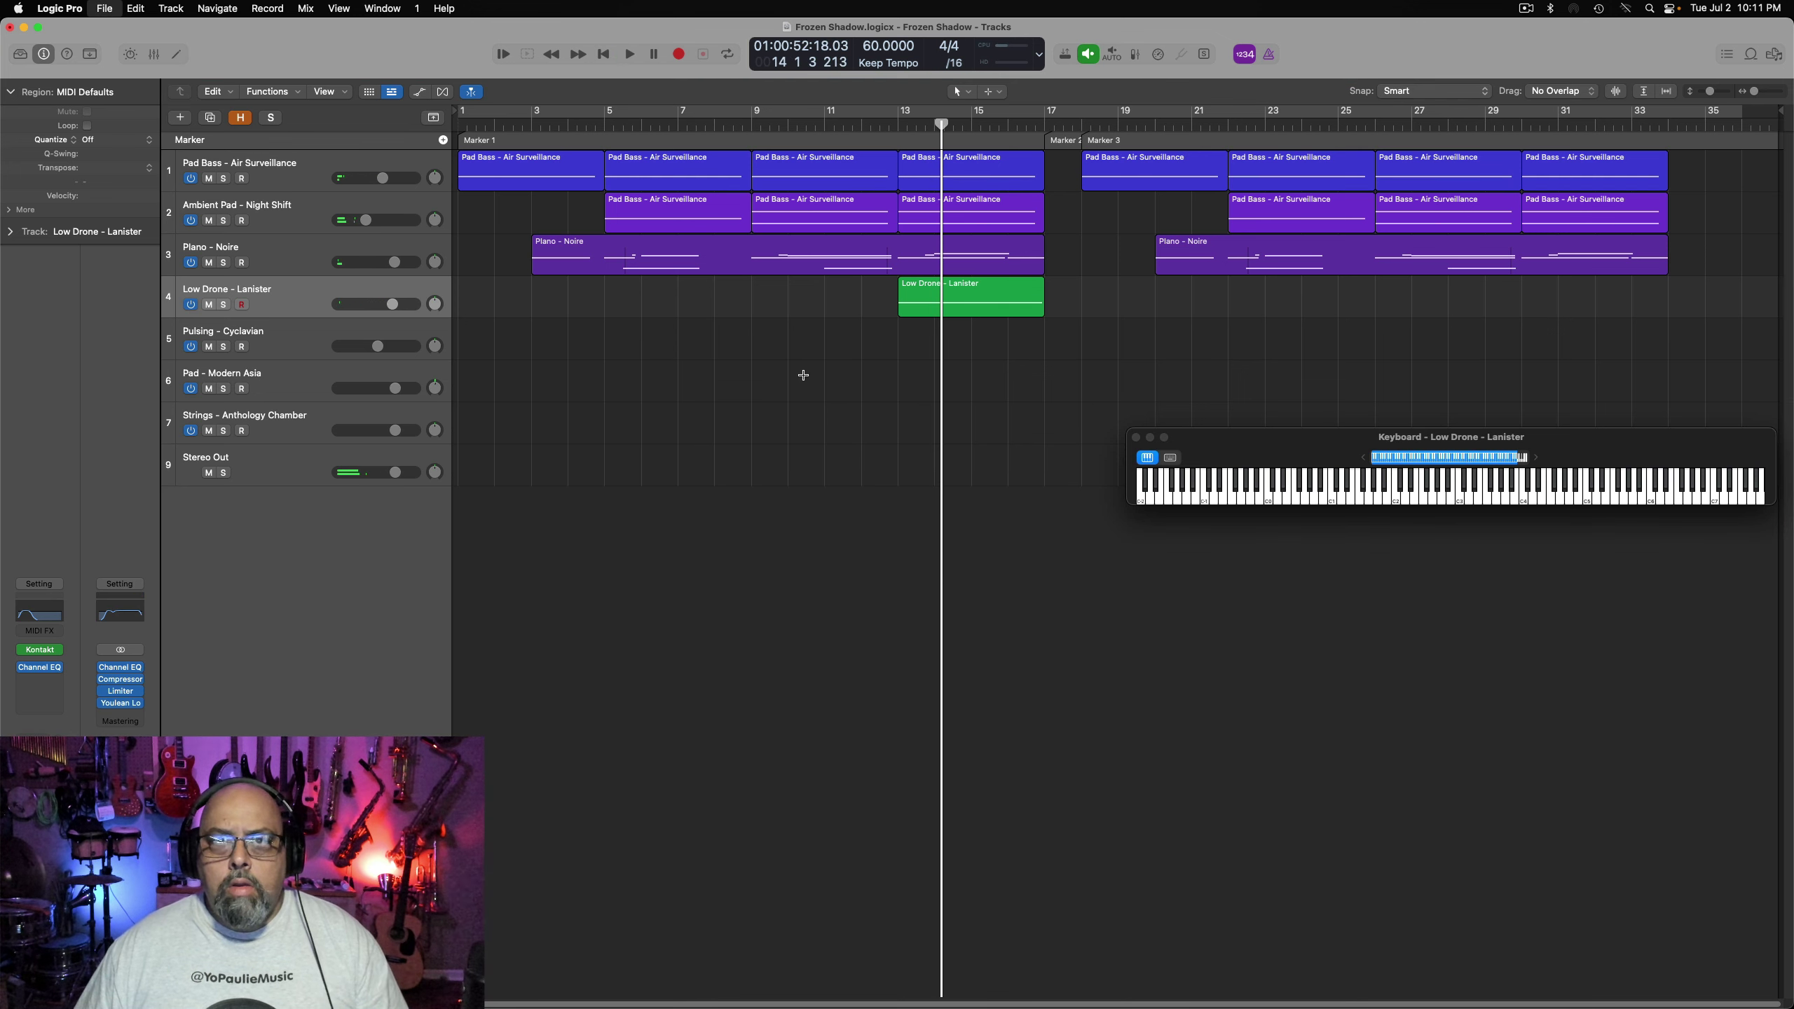
click(926, 308)
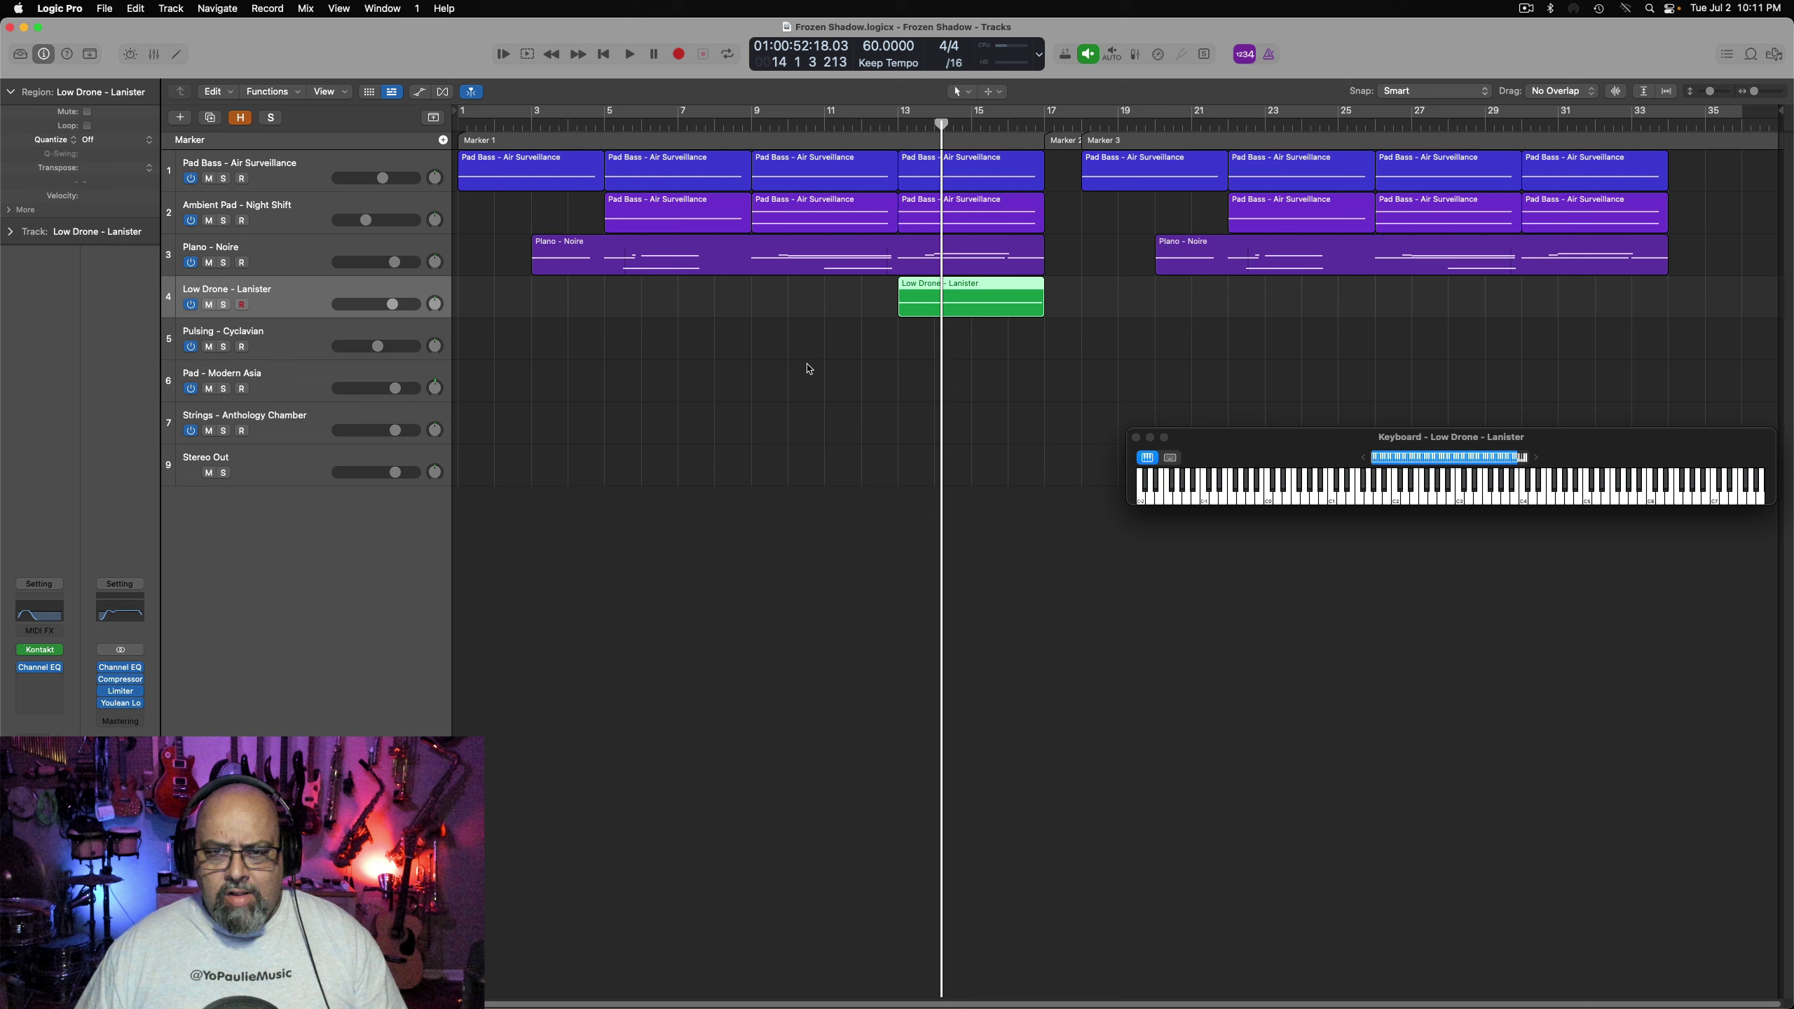
Examine the Channel EQ curve on the Pulsing - Cyclavian track and close the plug-in window
click(311, 340)
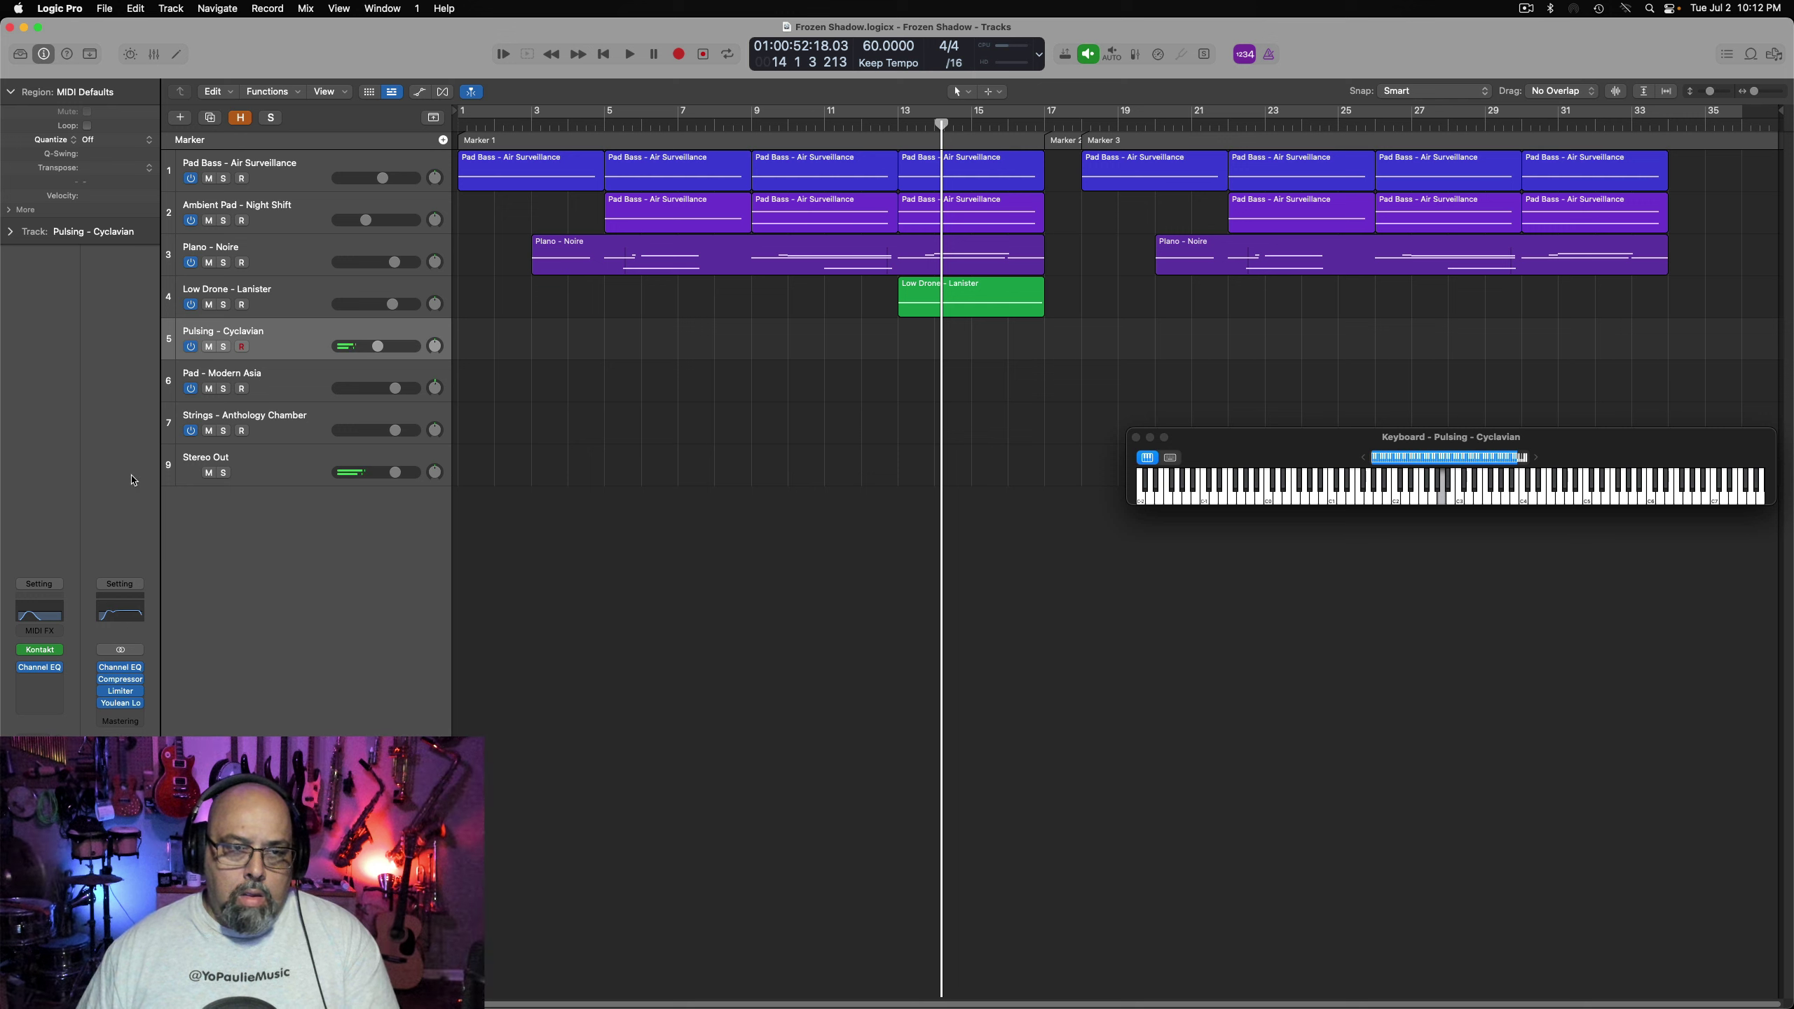
click(36, 612)
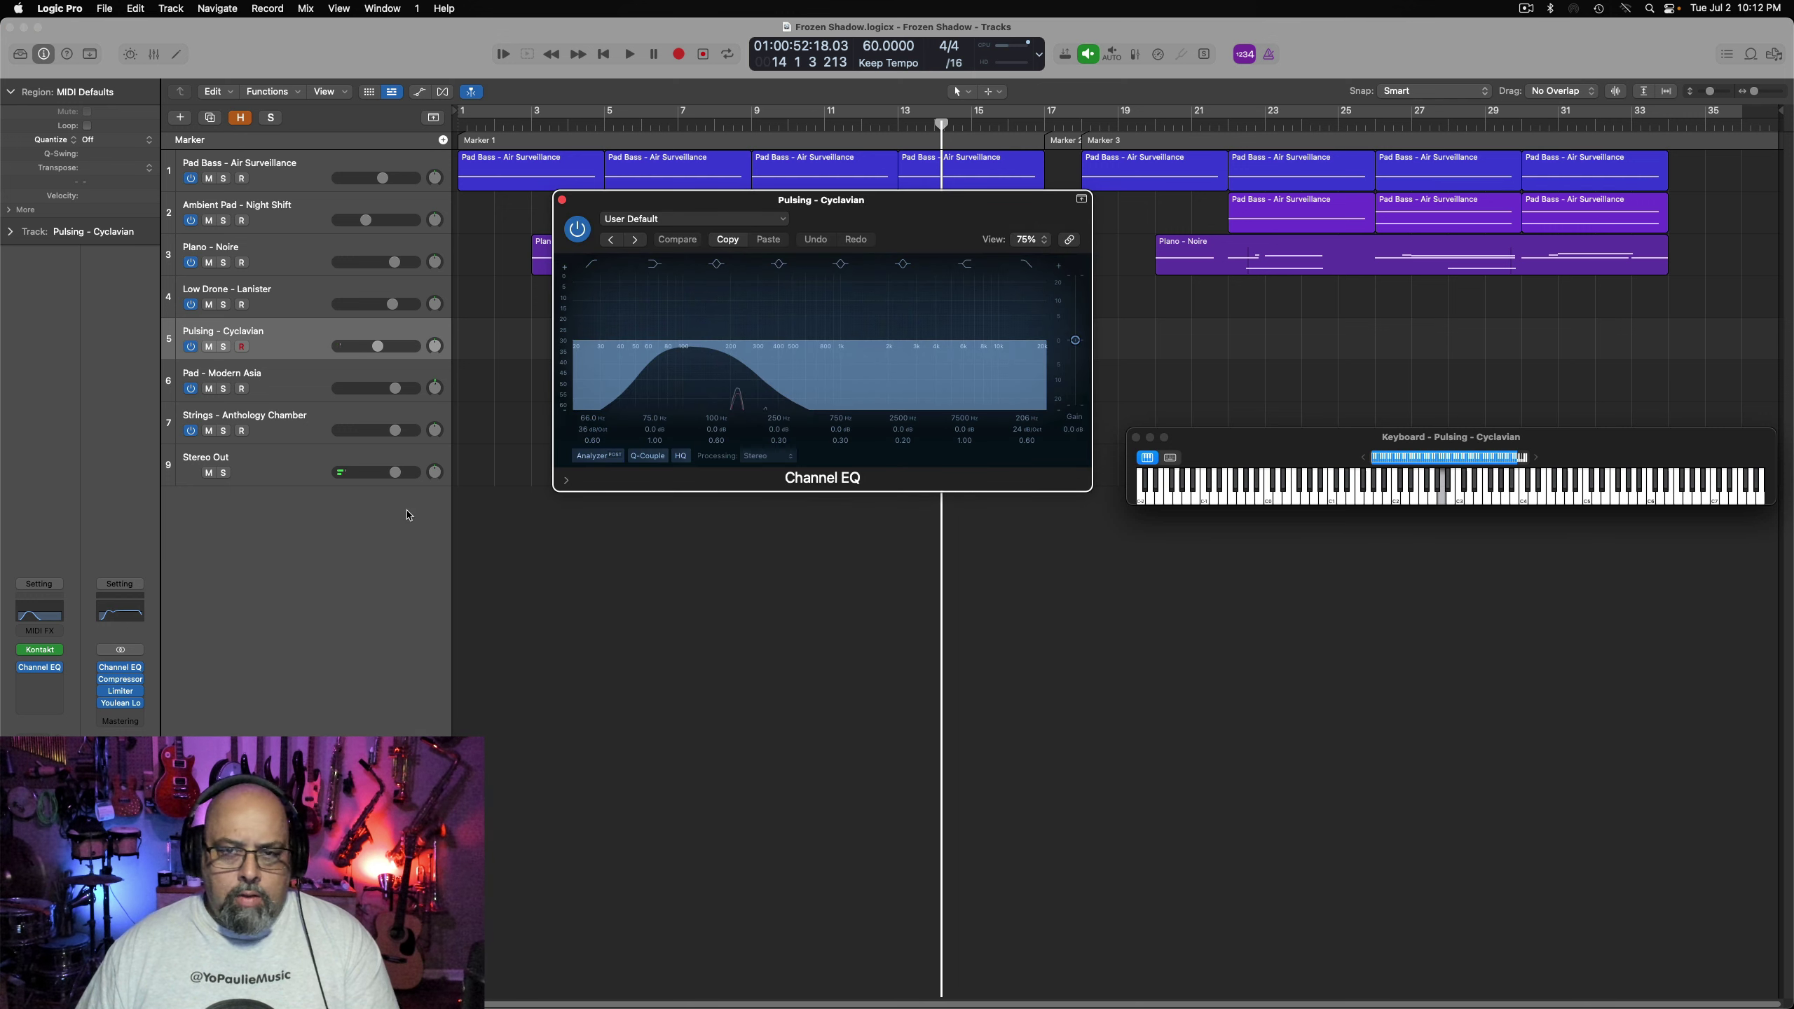
mouse_move(759, 374)
mouse_down()
mouse_move(881, 361)
mouse_move(747, 357)
mouse_up()
click(562, 199)
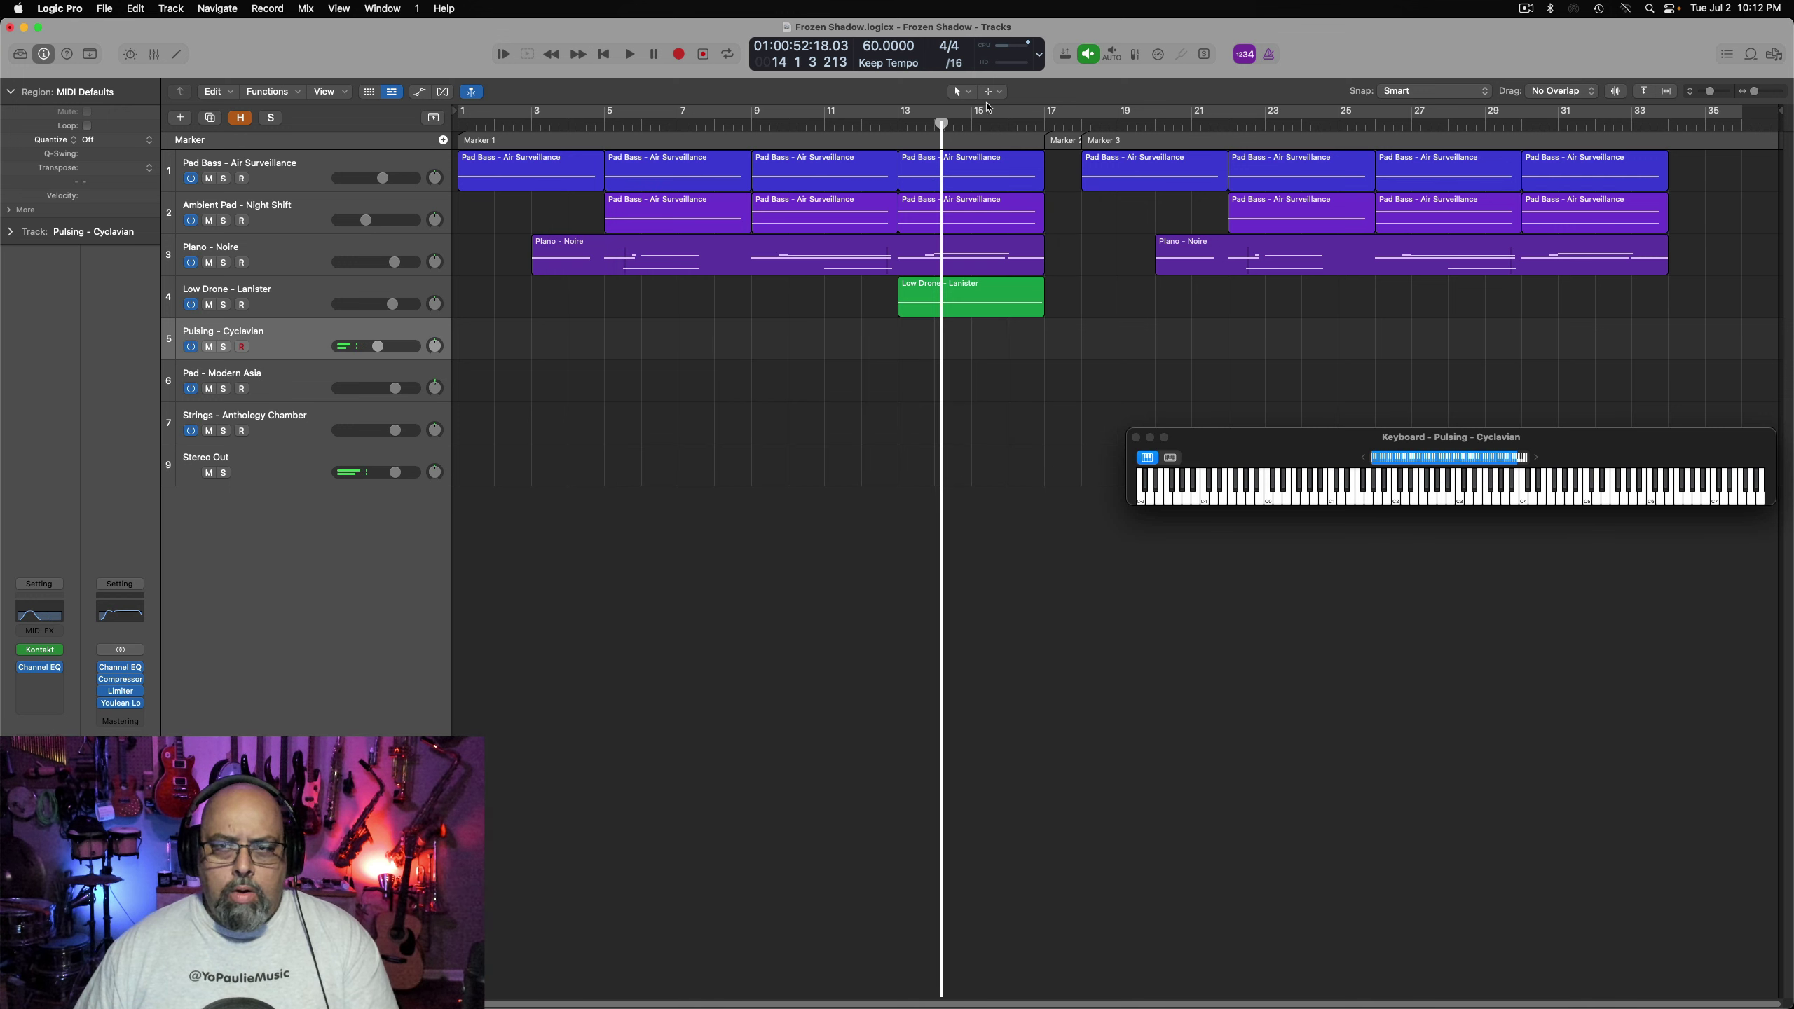
Copy the Pad Bass region at bar 18 down to the Pulsing - Cyclavian track at the same position
click(1080, 121)
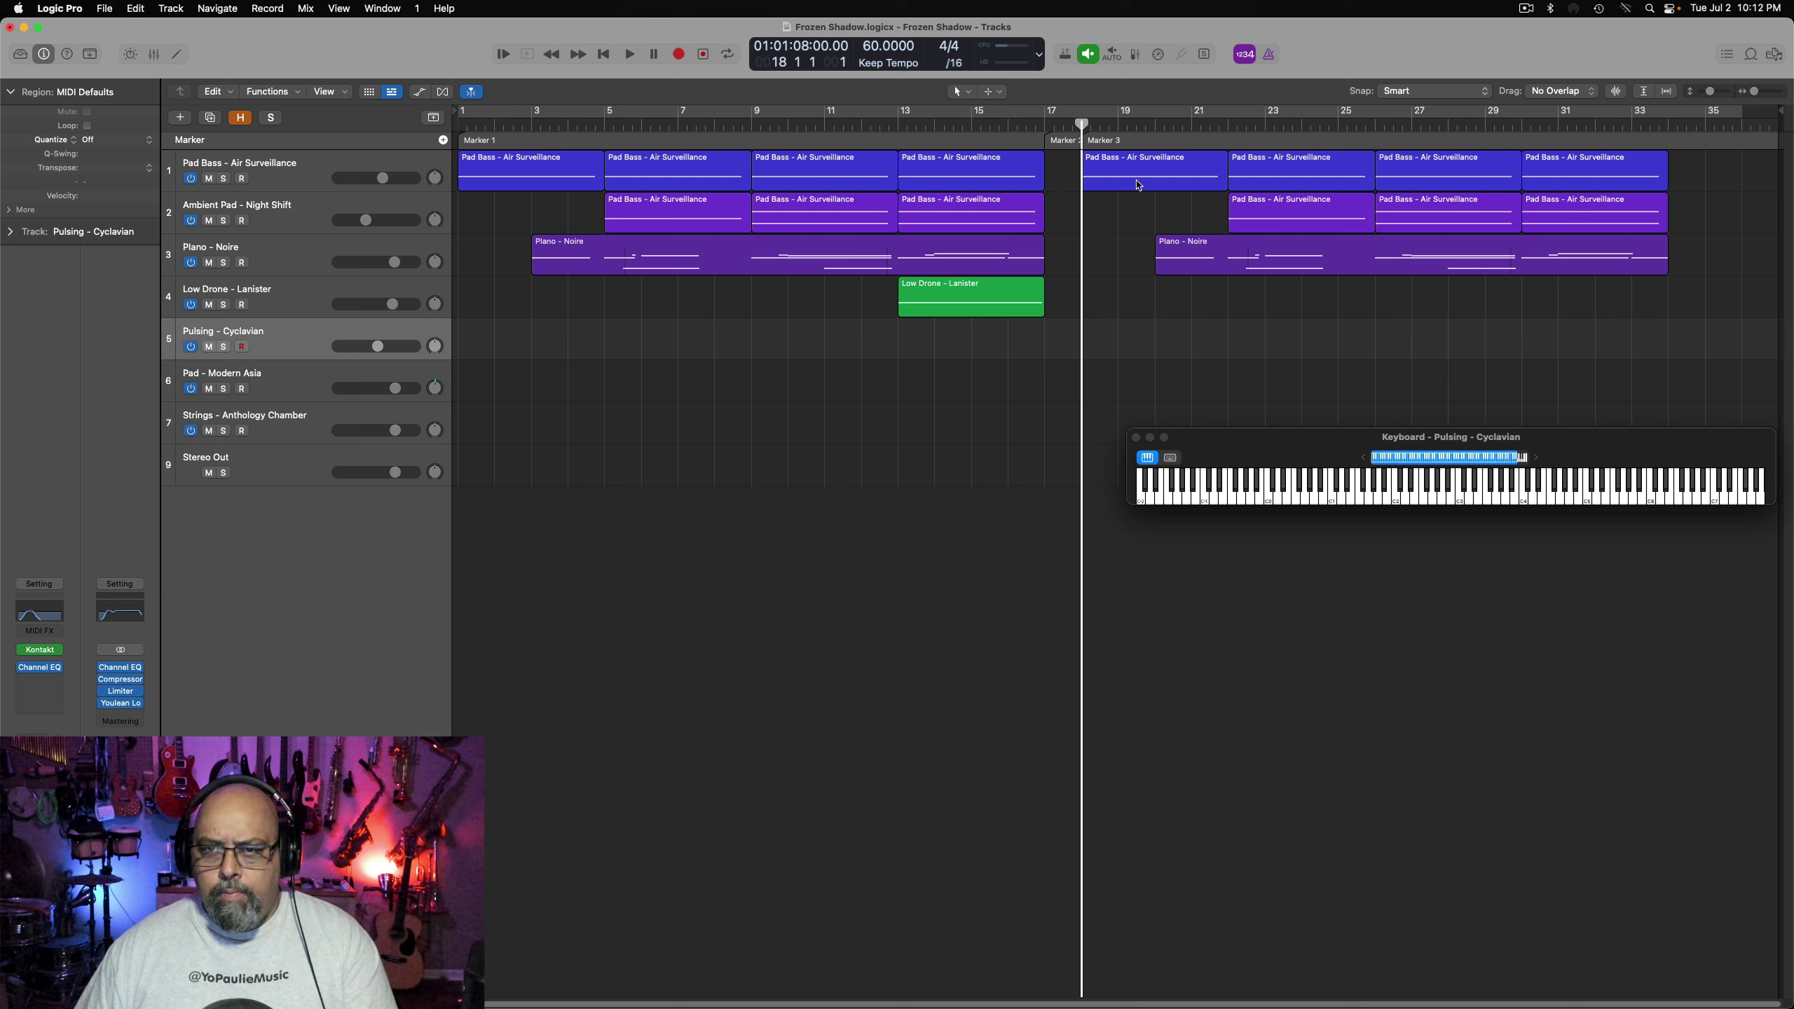
click(936, 296)
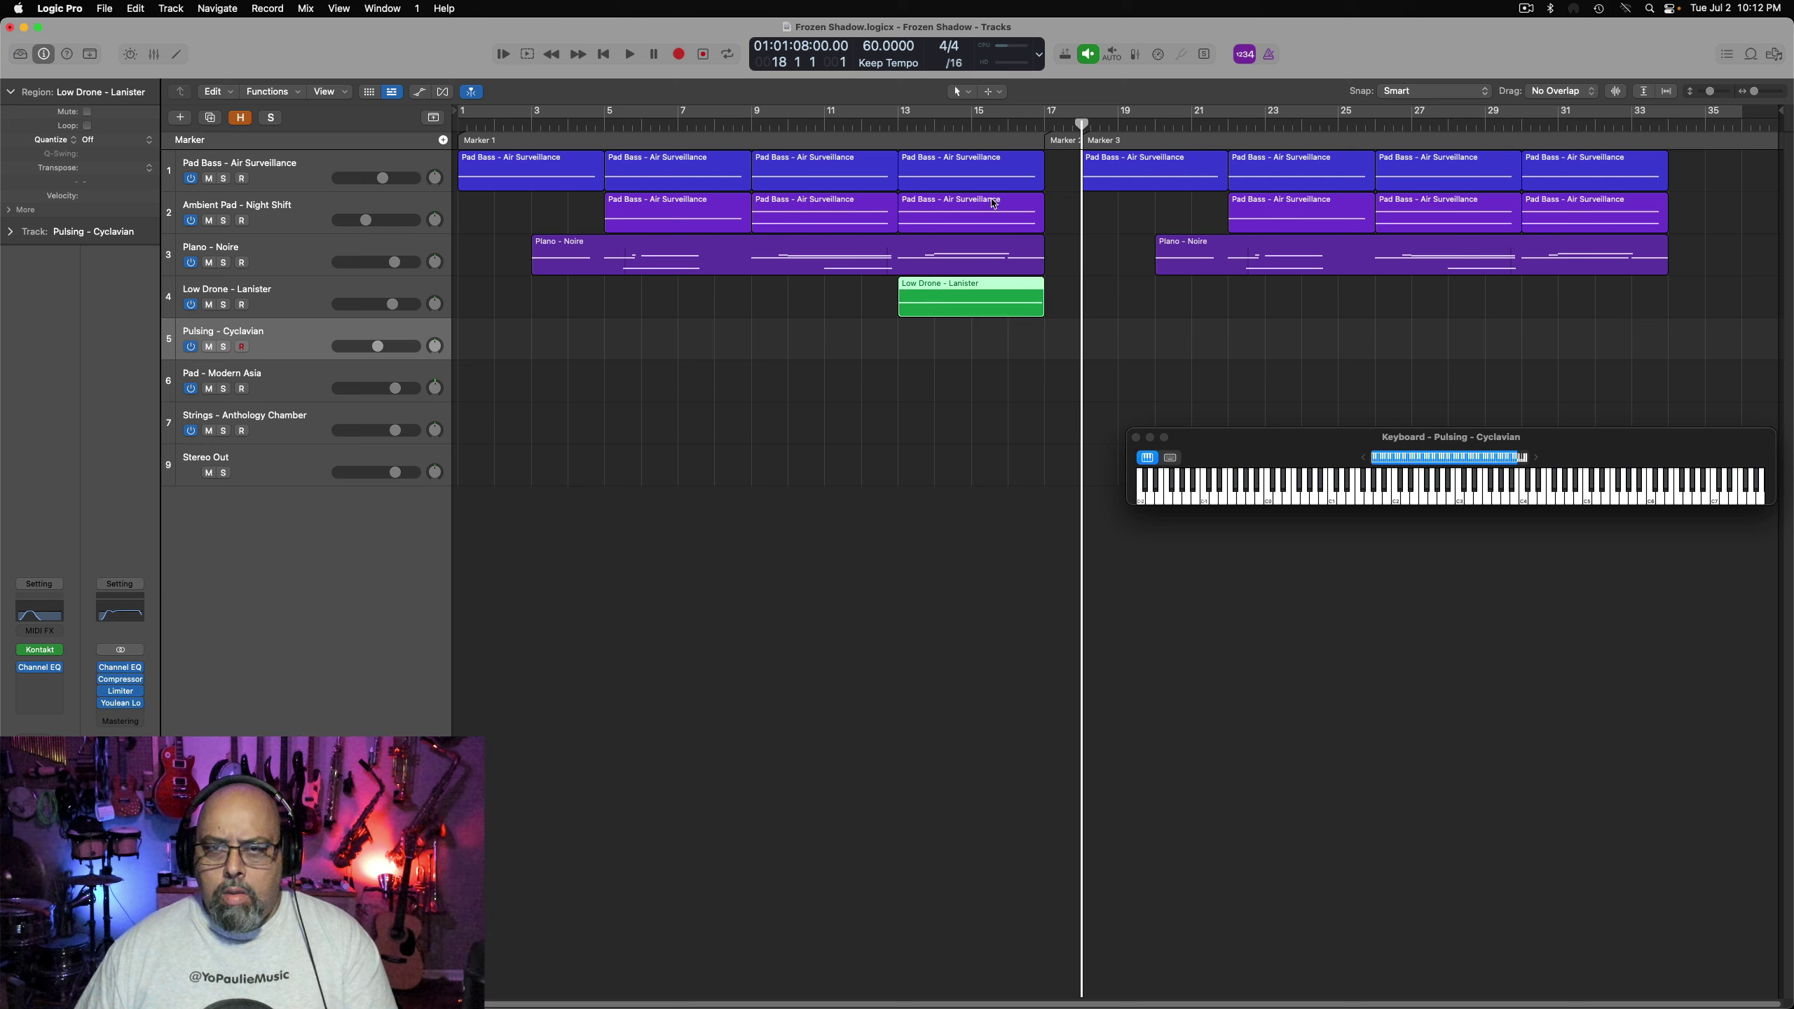
click(1108, 175)
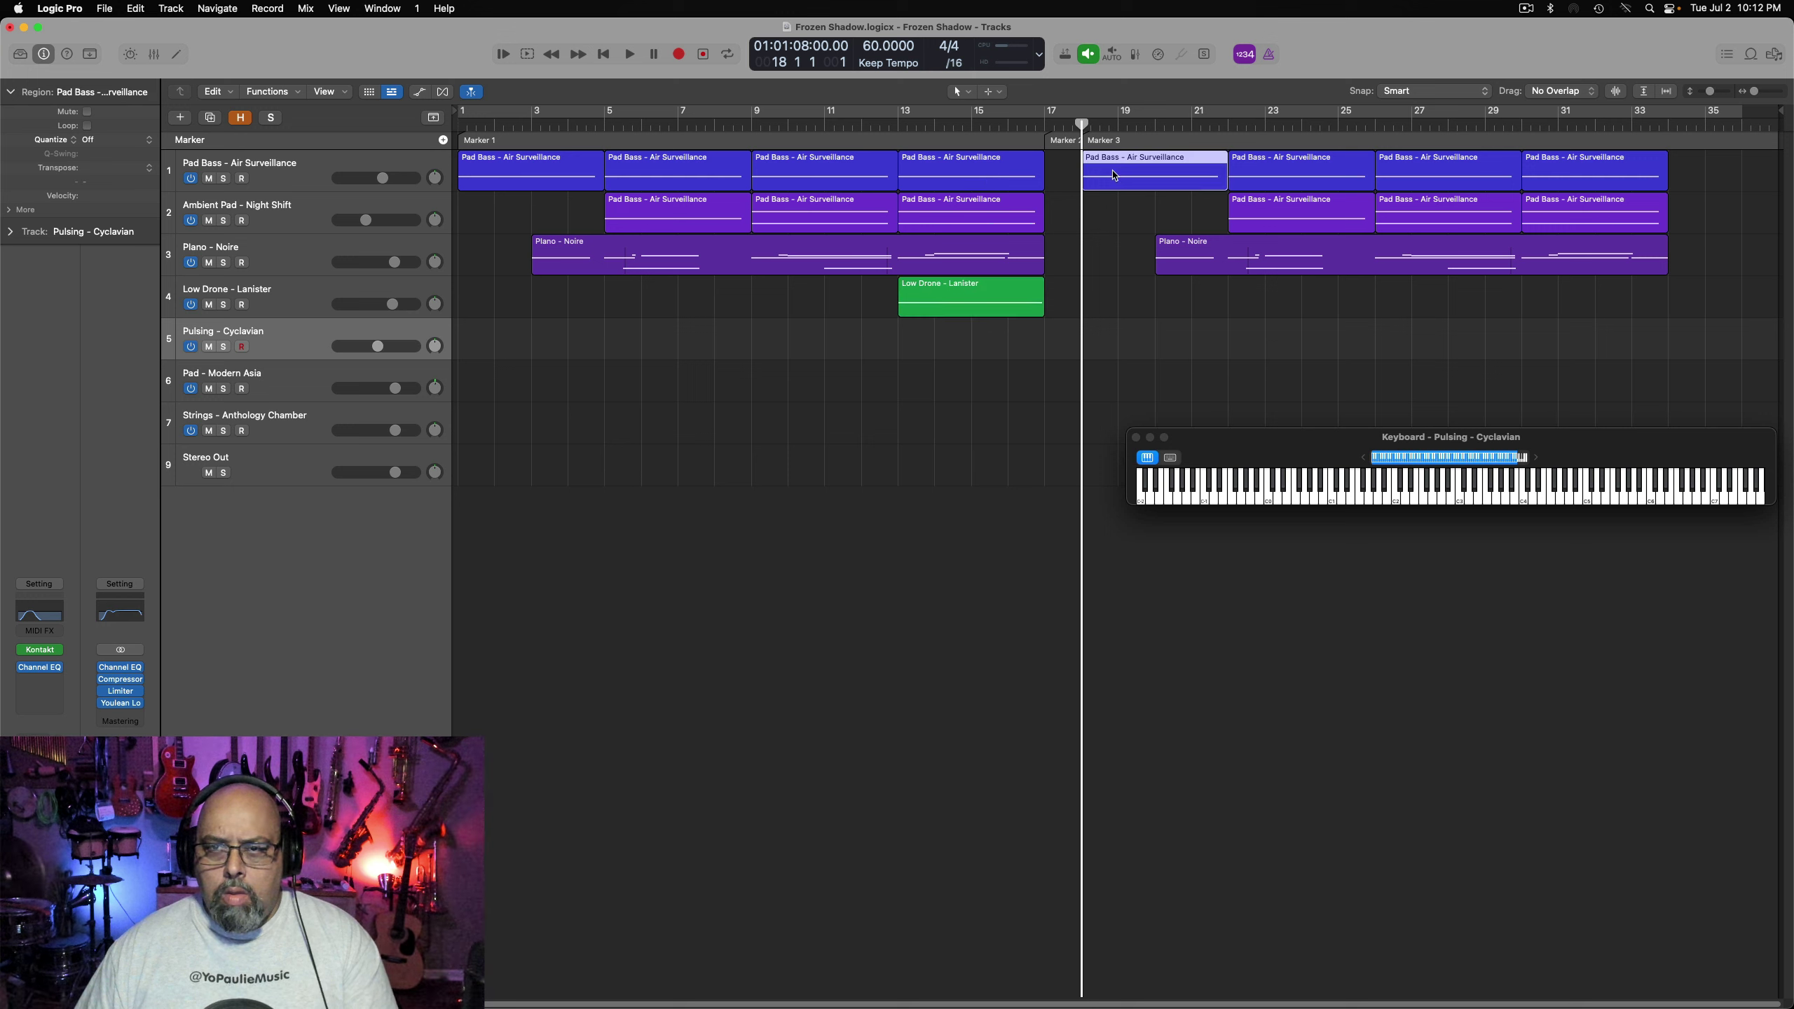
drag(1114, 177, 1120, 334)
Transpose the note in the copied Pulsing - Cyclavian region up 12 semitones and play it from bar 18
double_click(1123, 338)
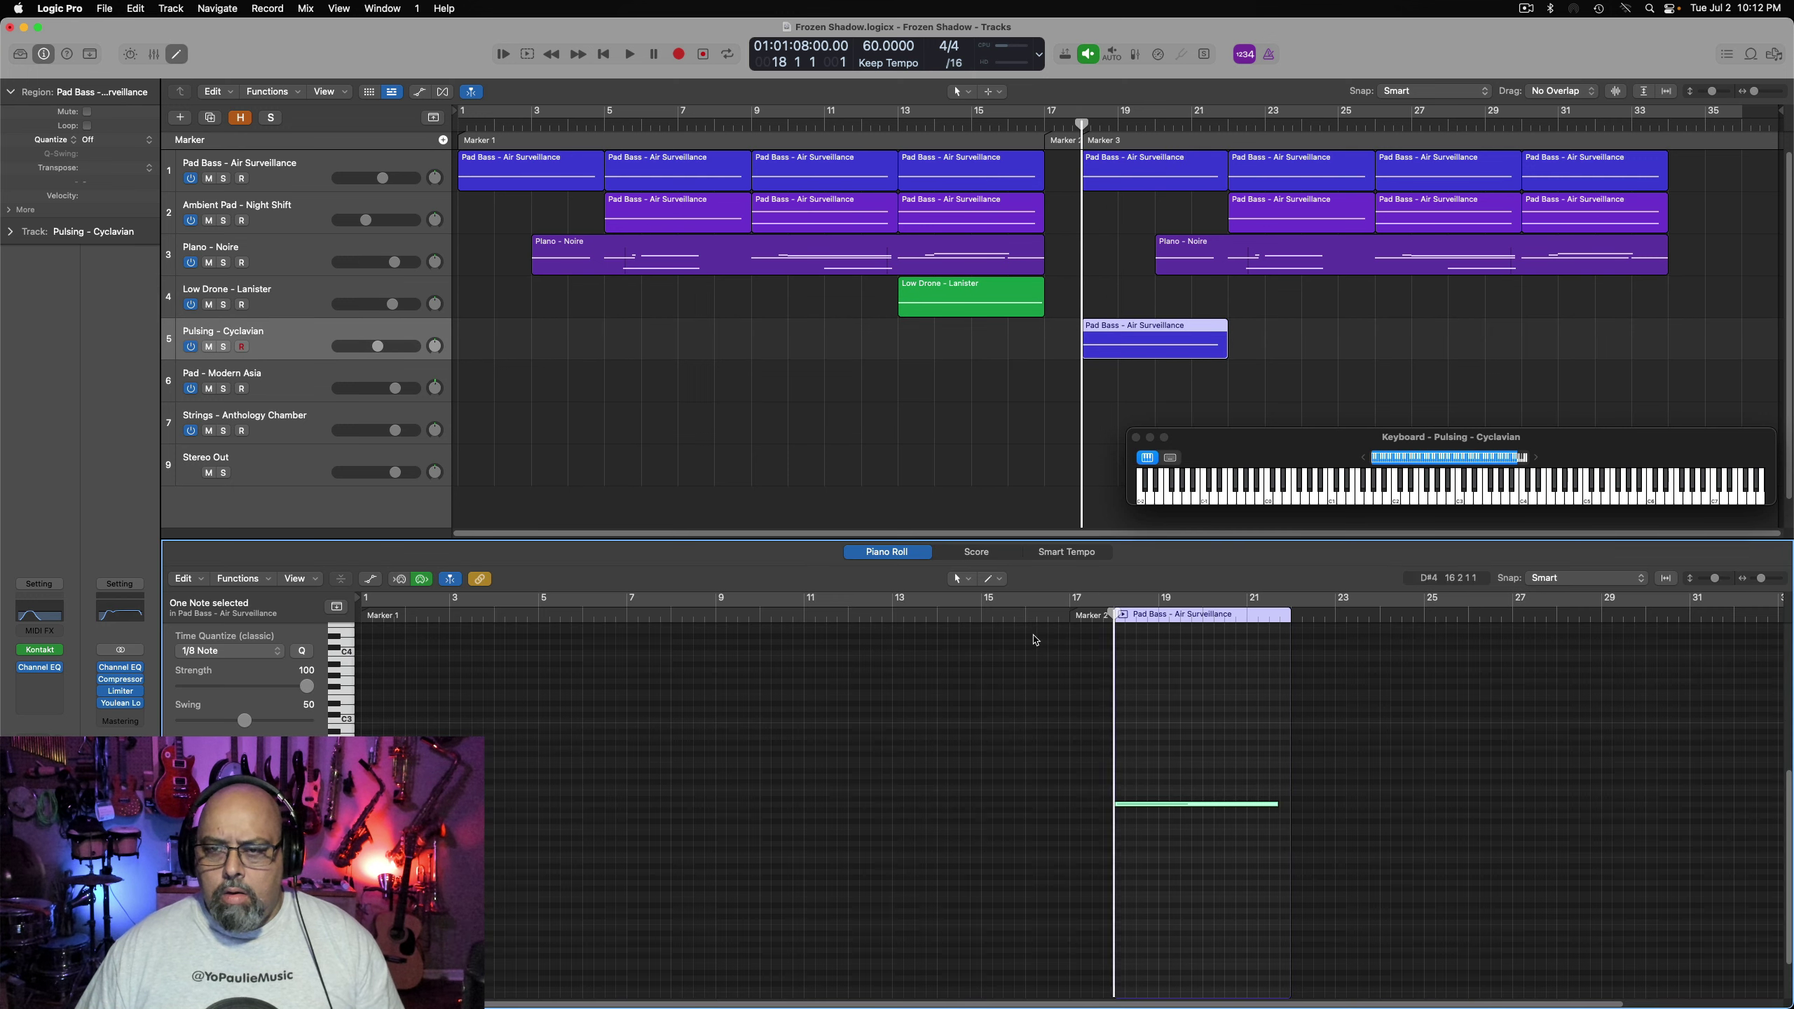
click(1167, 809)
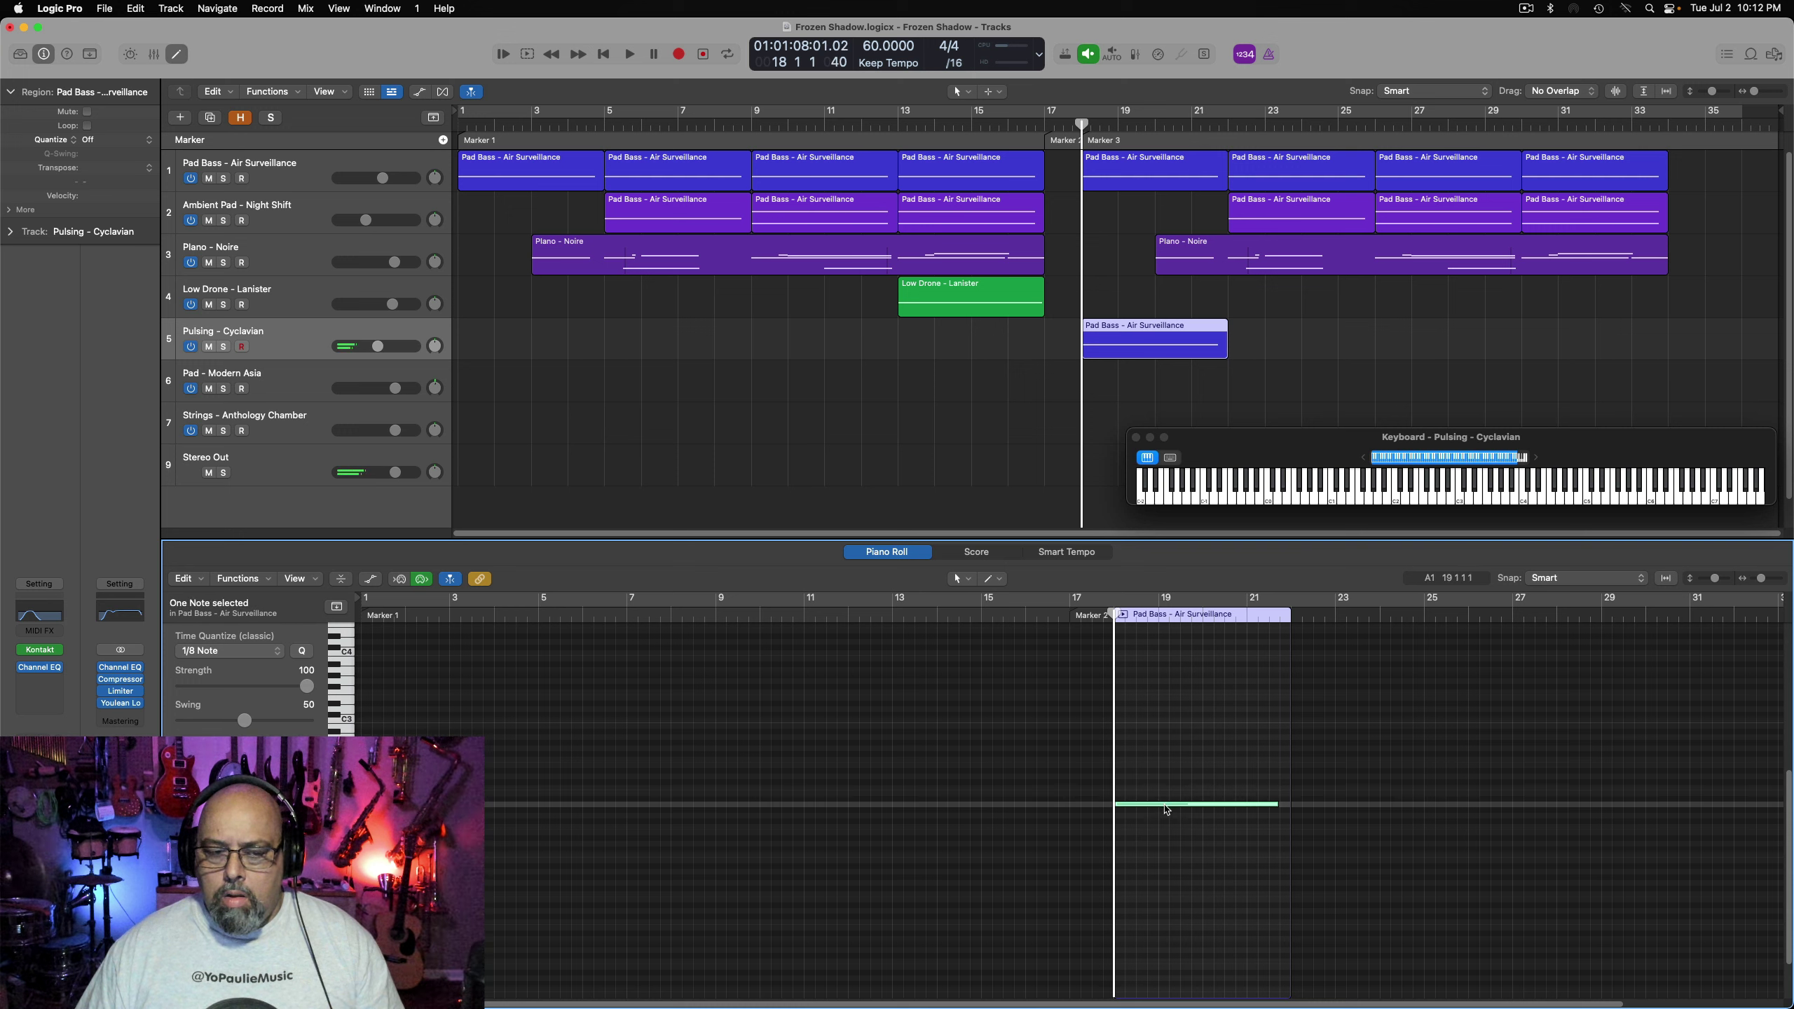
right_click(1167, 813)
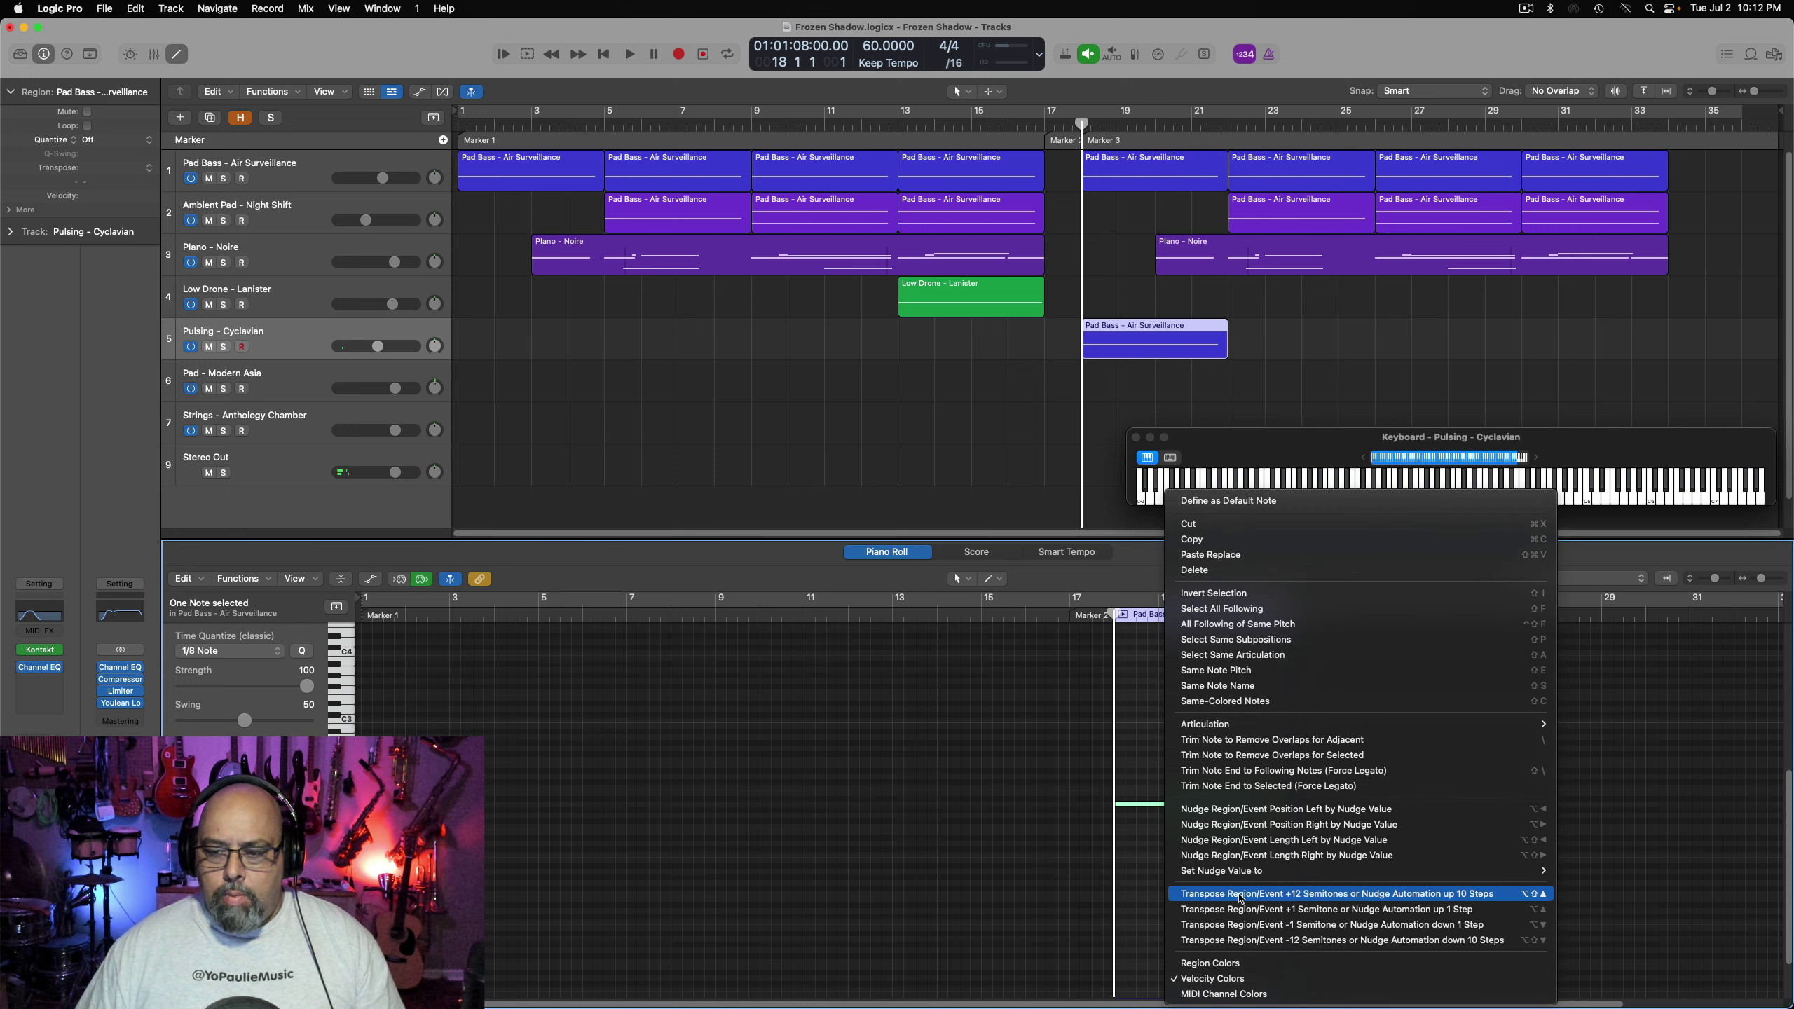
click(1241, 900)
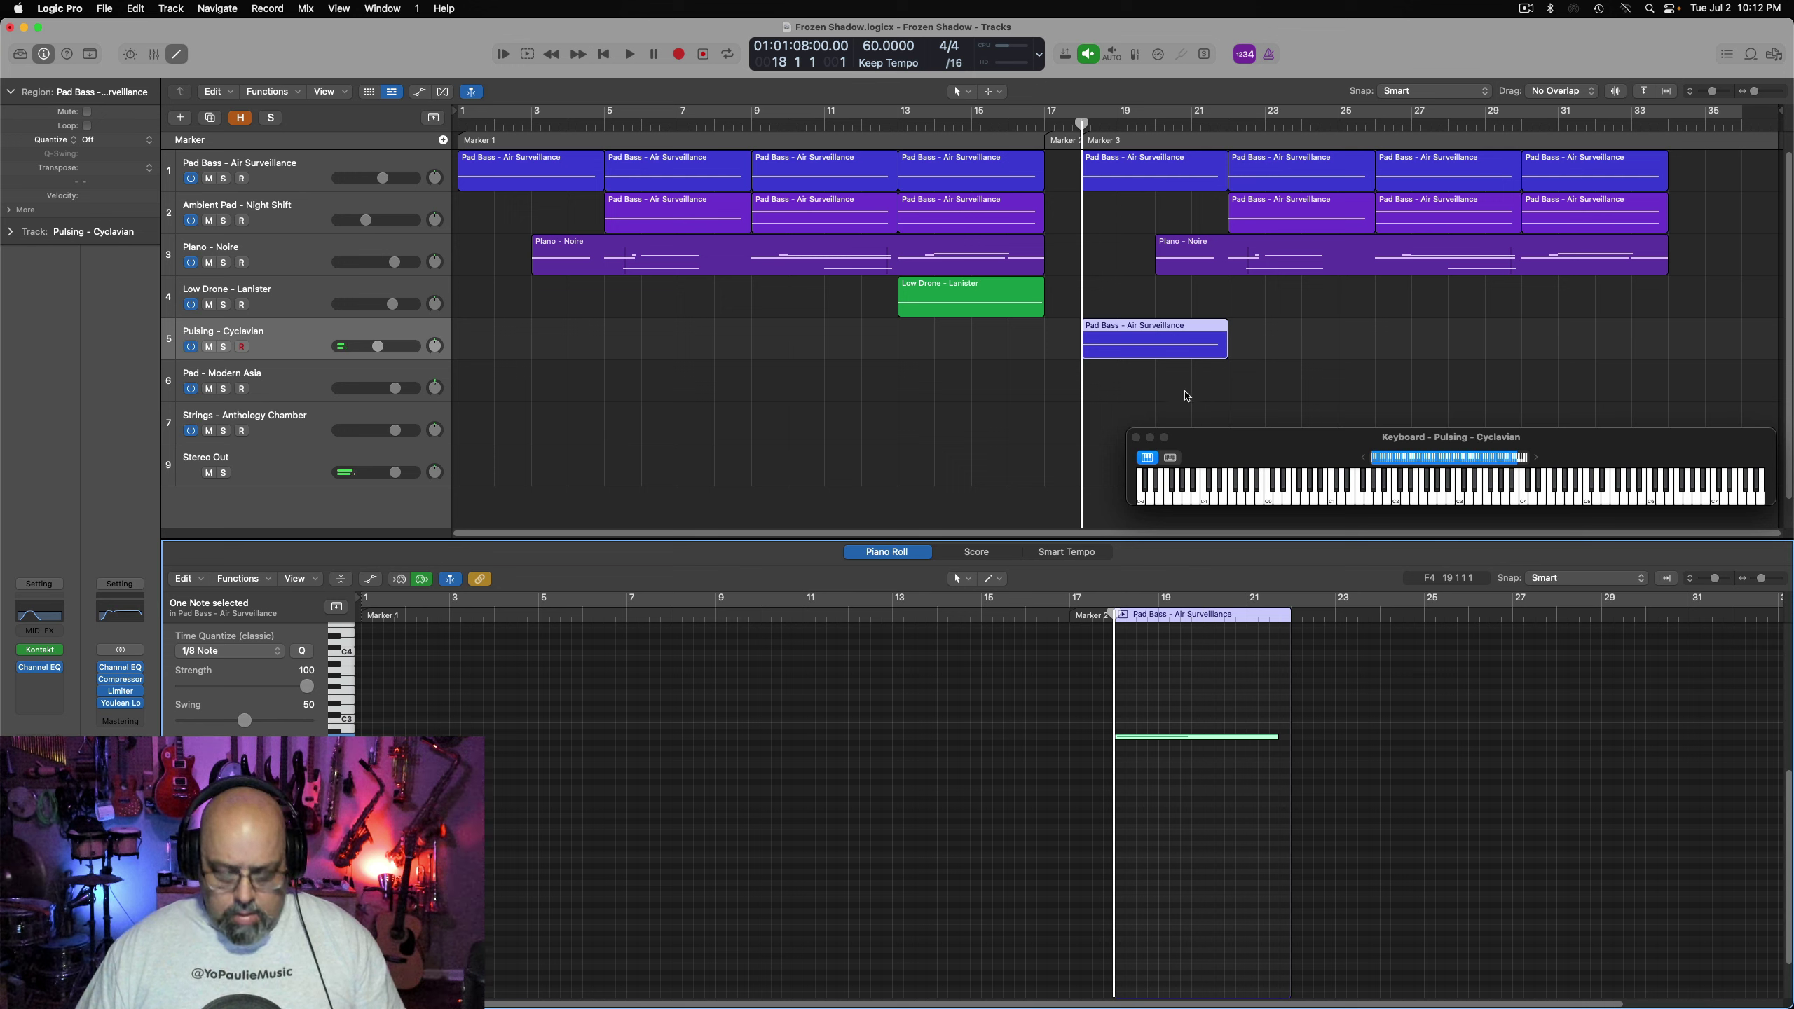
click(299, 351)
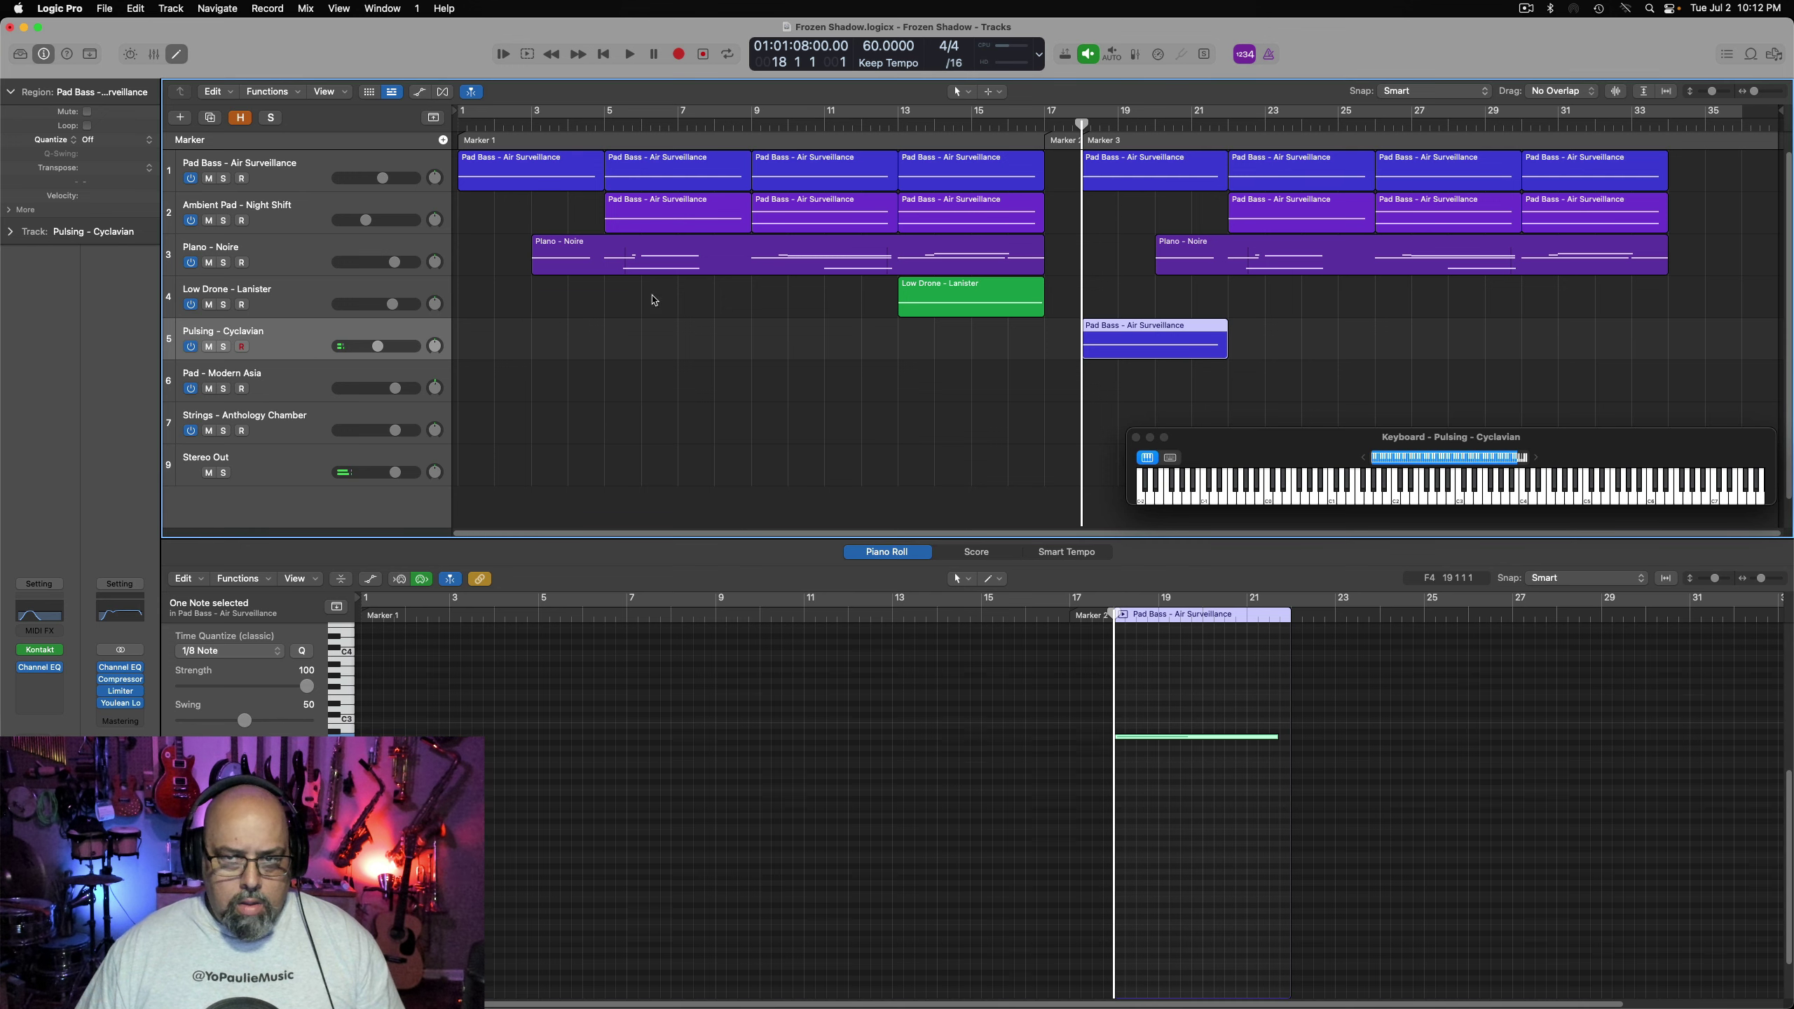
key(space)
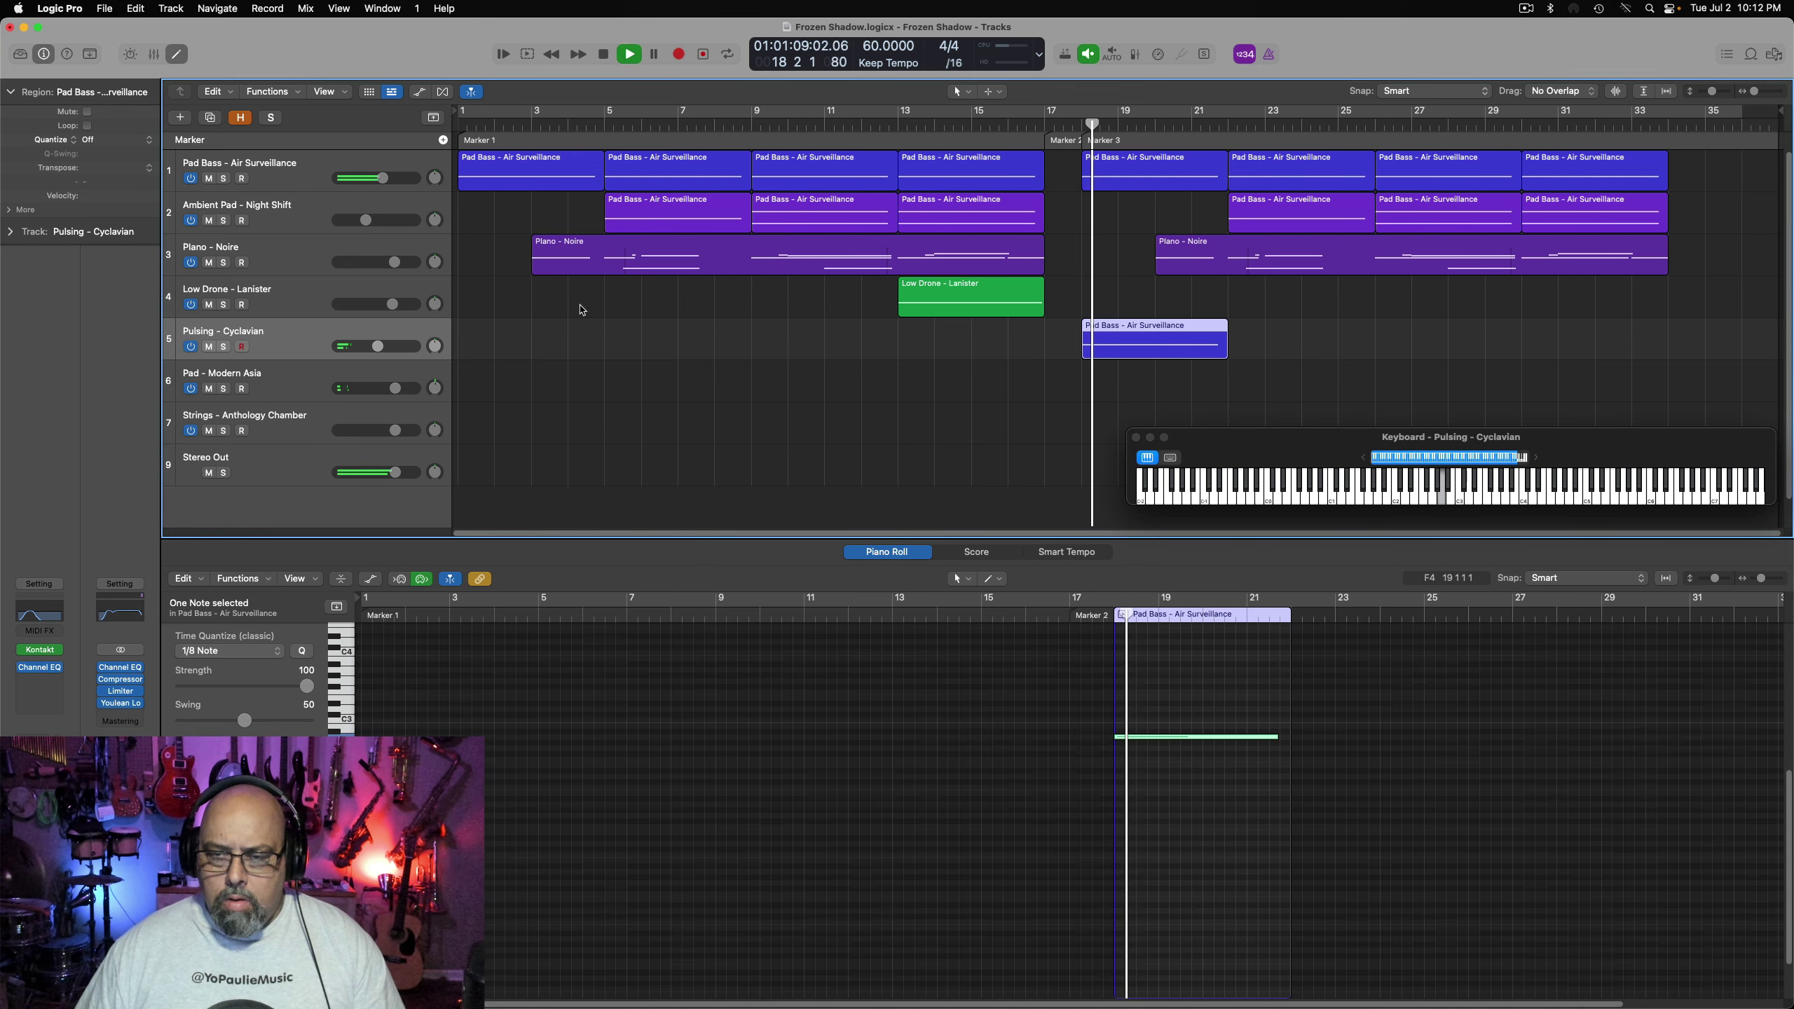
Raise the Pulsing - Cyclavian track's volume slightly, stop playback and show track automation without the editor and keyboard windows
drag(379, 344, 401, 345)
key(space)
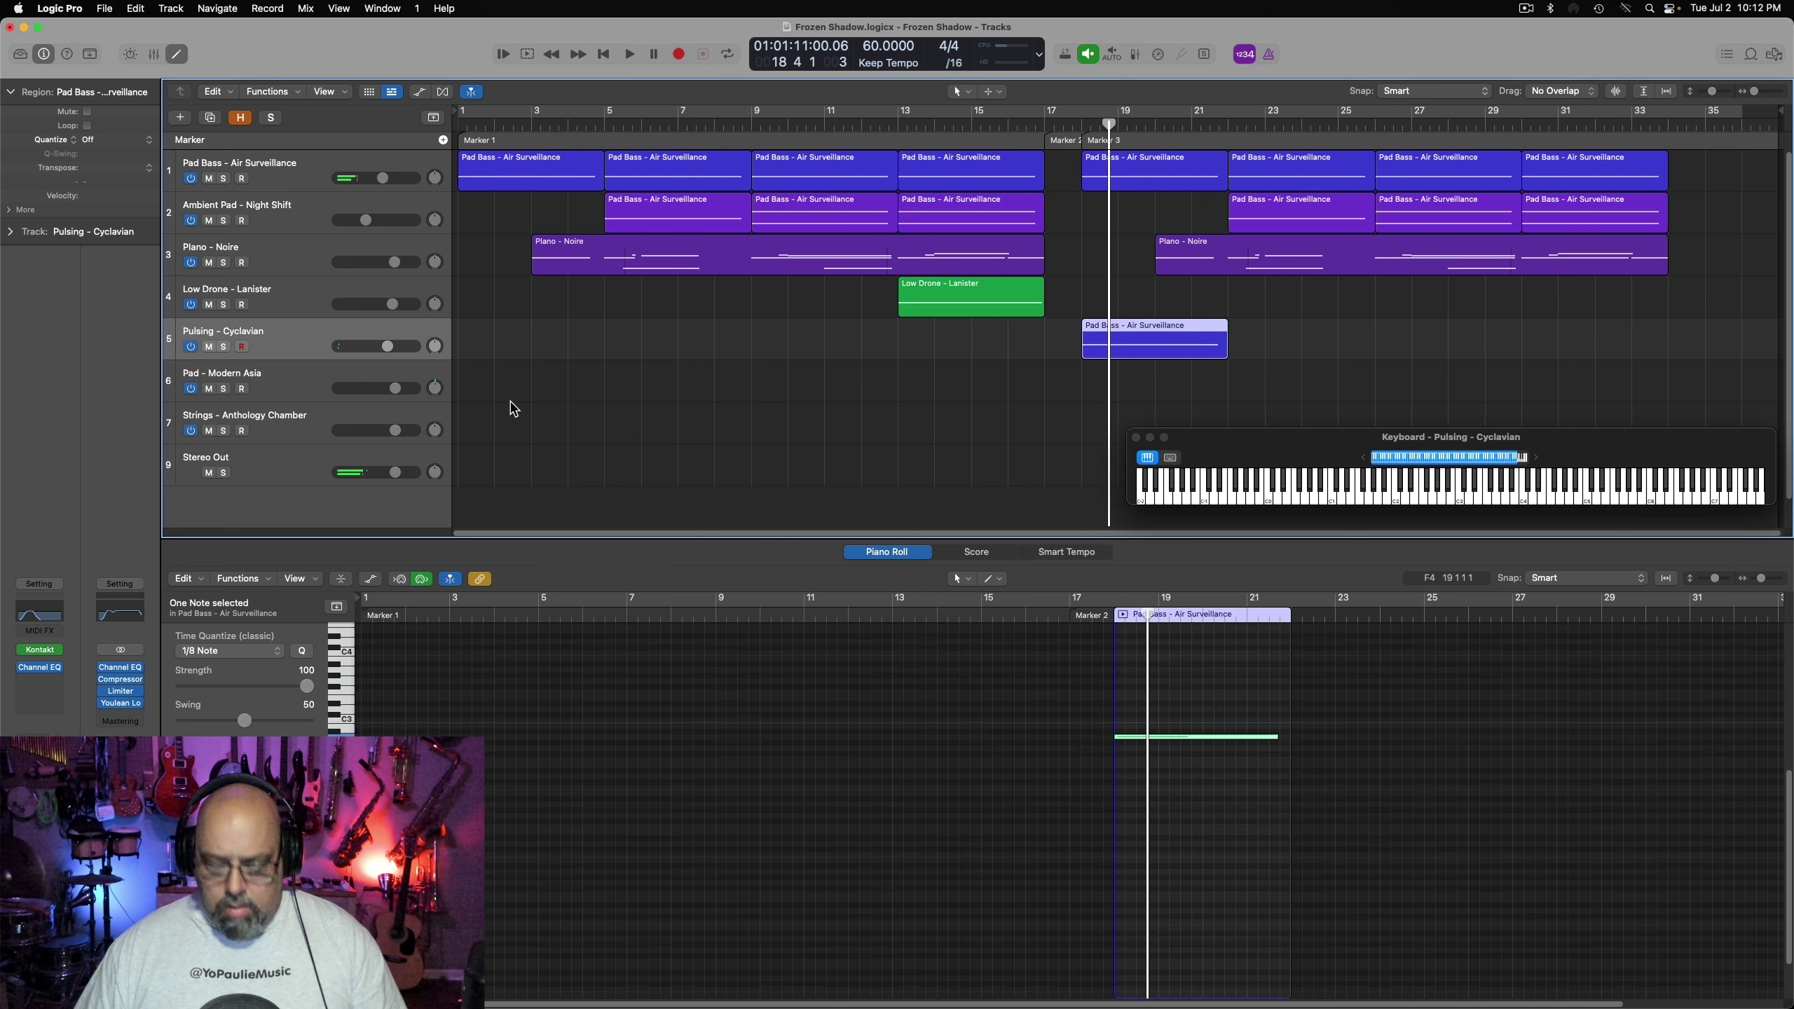
key(e)
key(a)
click(1135, 438)
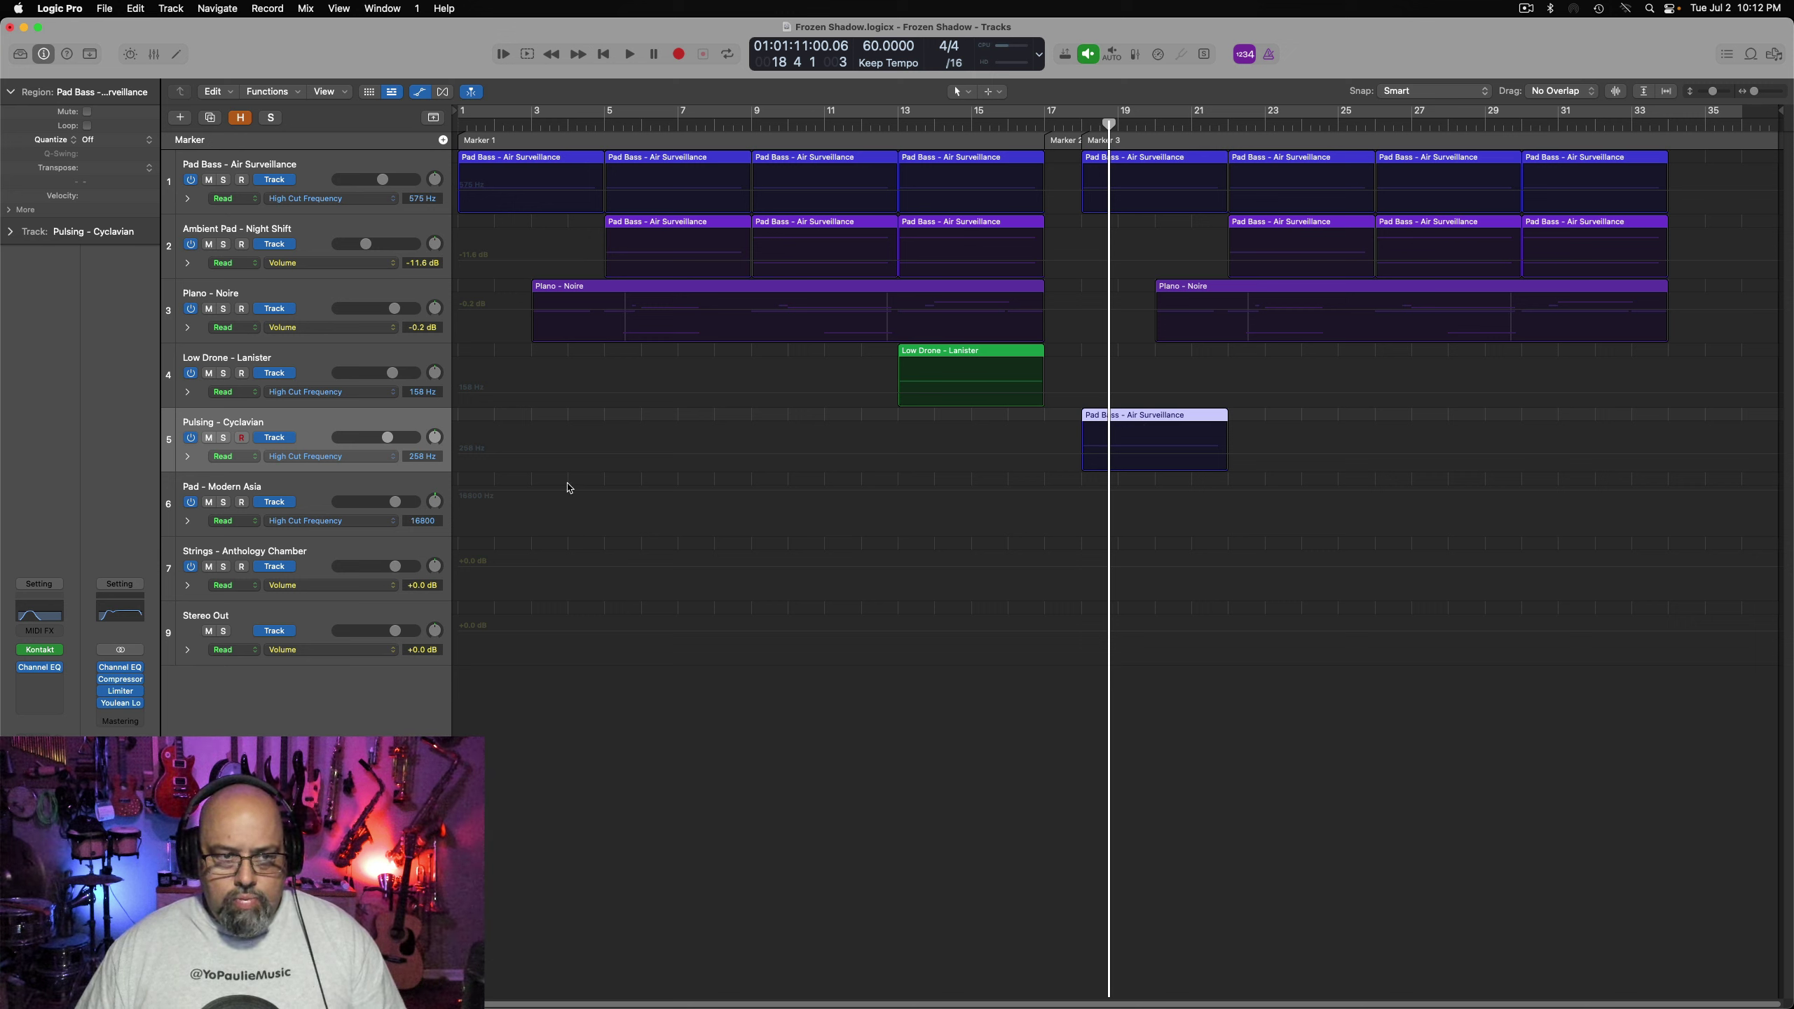
Draw High Cut Frequency automation on Pulsing - Cyclavian from bar 18 to 22, rising from 258 Hz to peaks near bars 19 and 21
click(1075, 474)
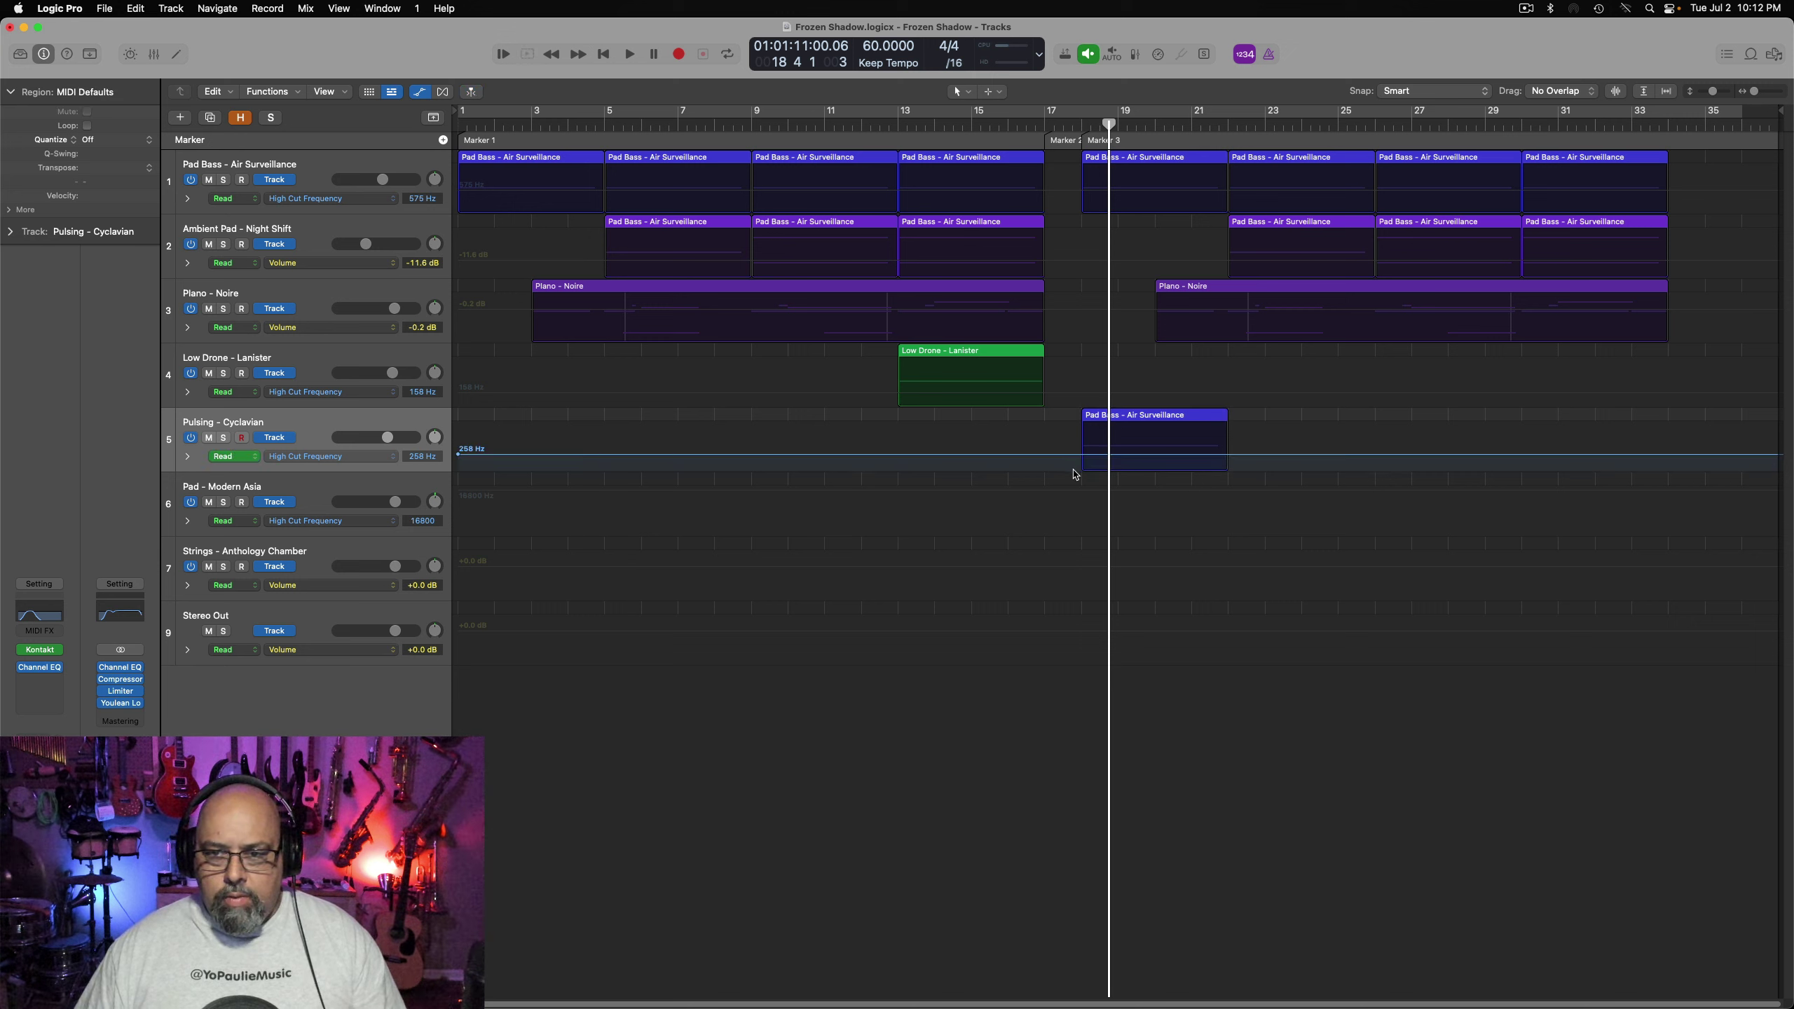
click(1083, 454)
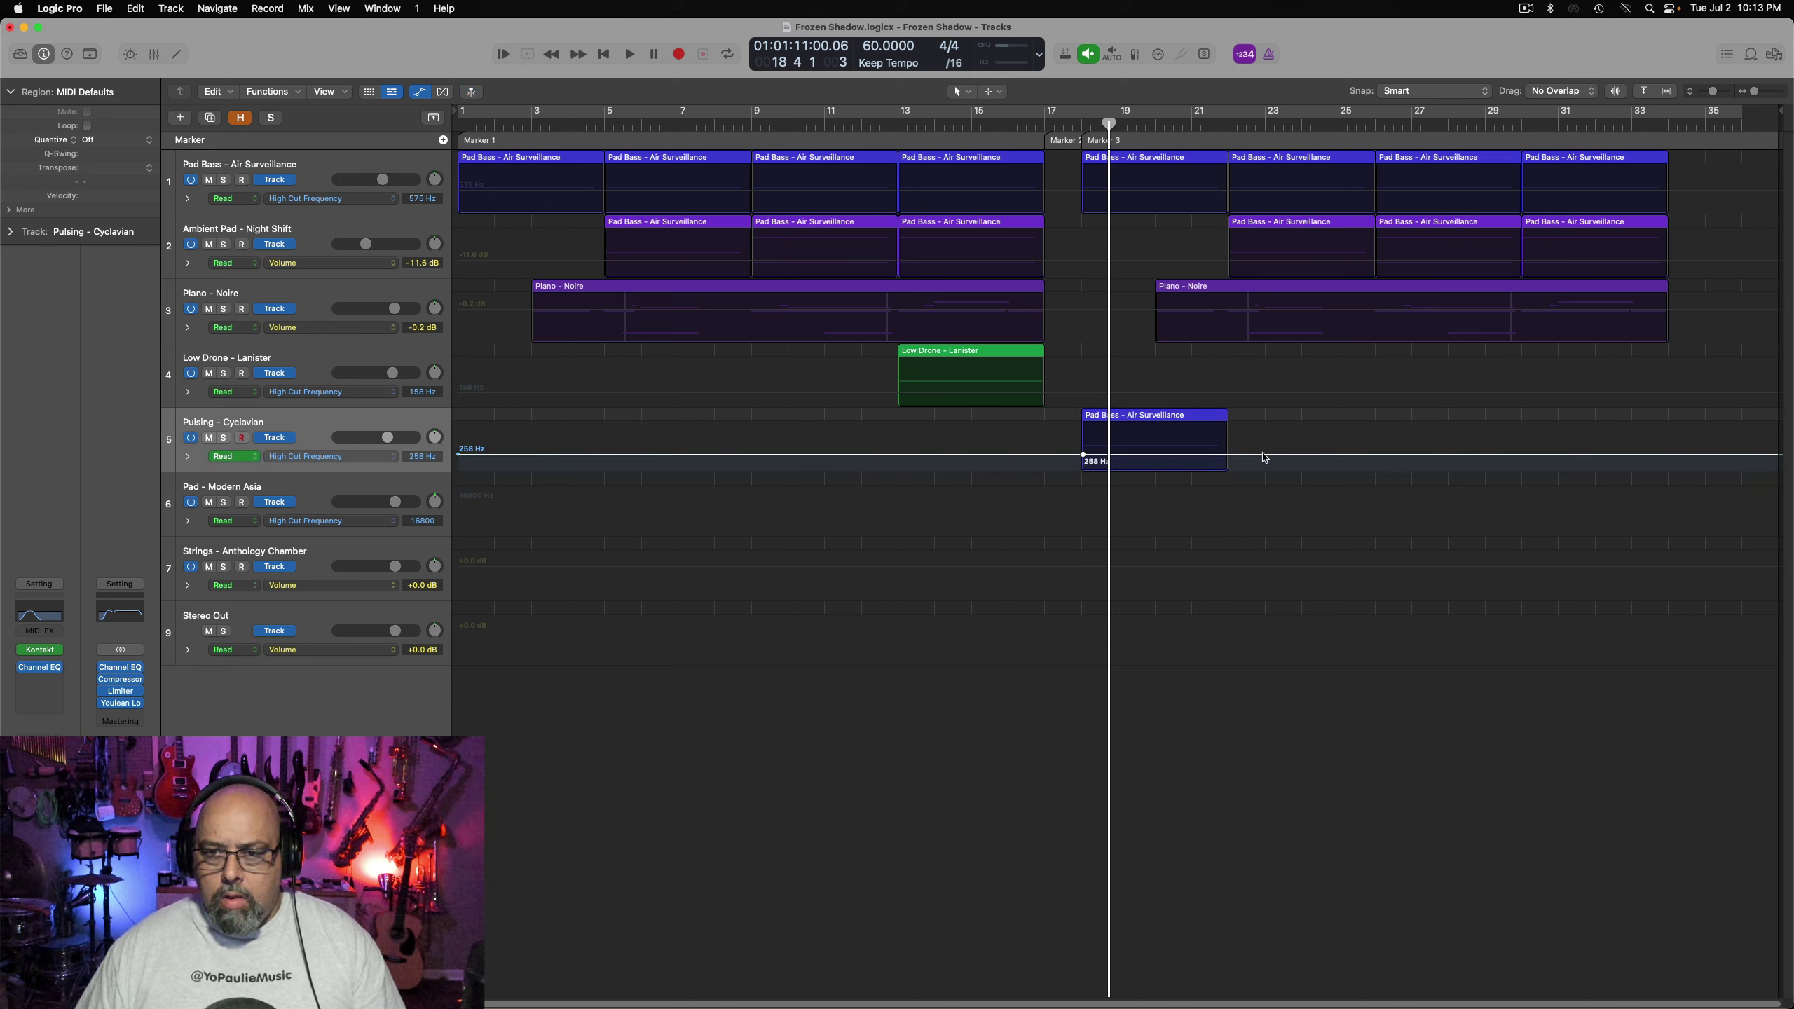
click(1227, 454)
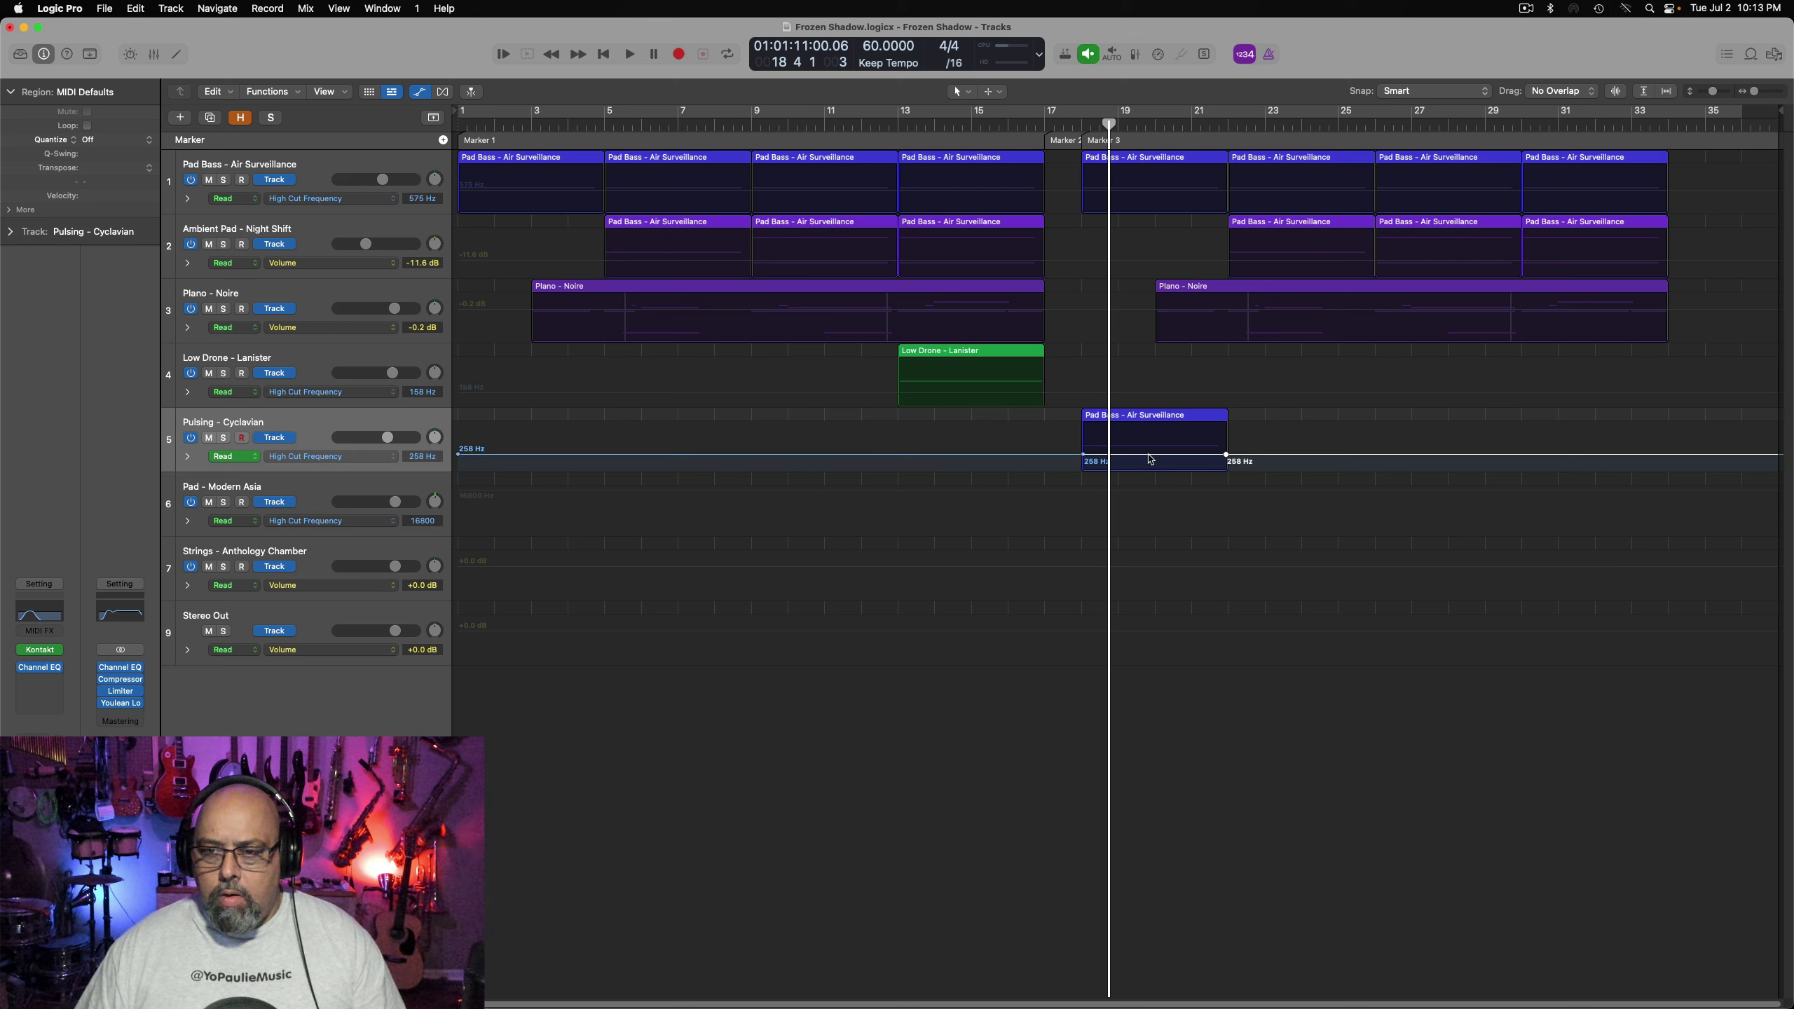
click(1149, 455)
drag(1112, 454, 1118, 448)
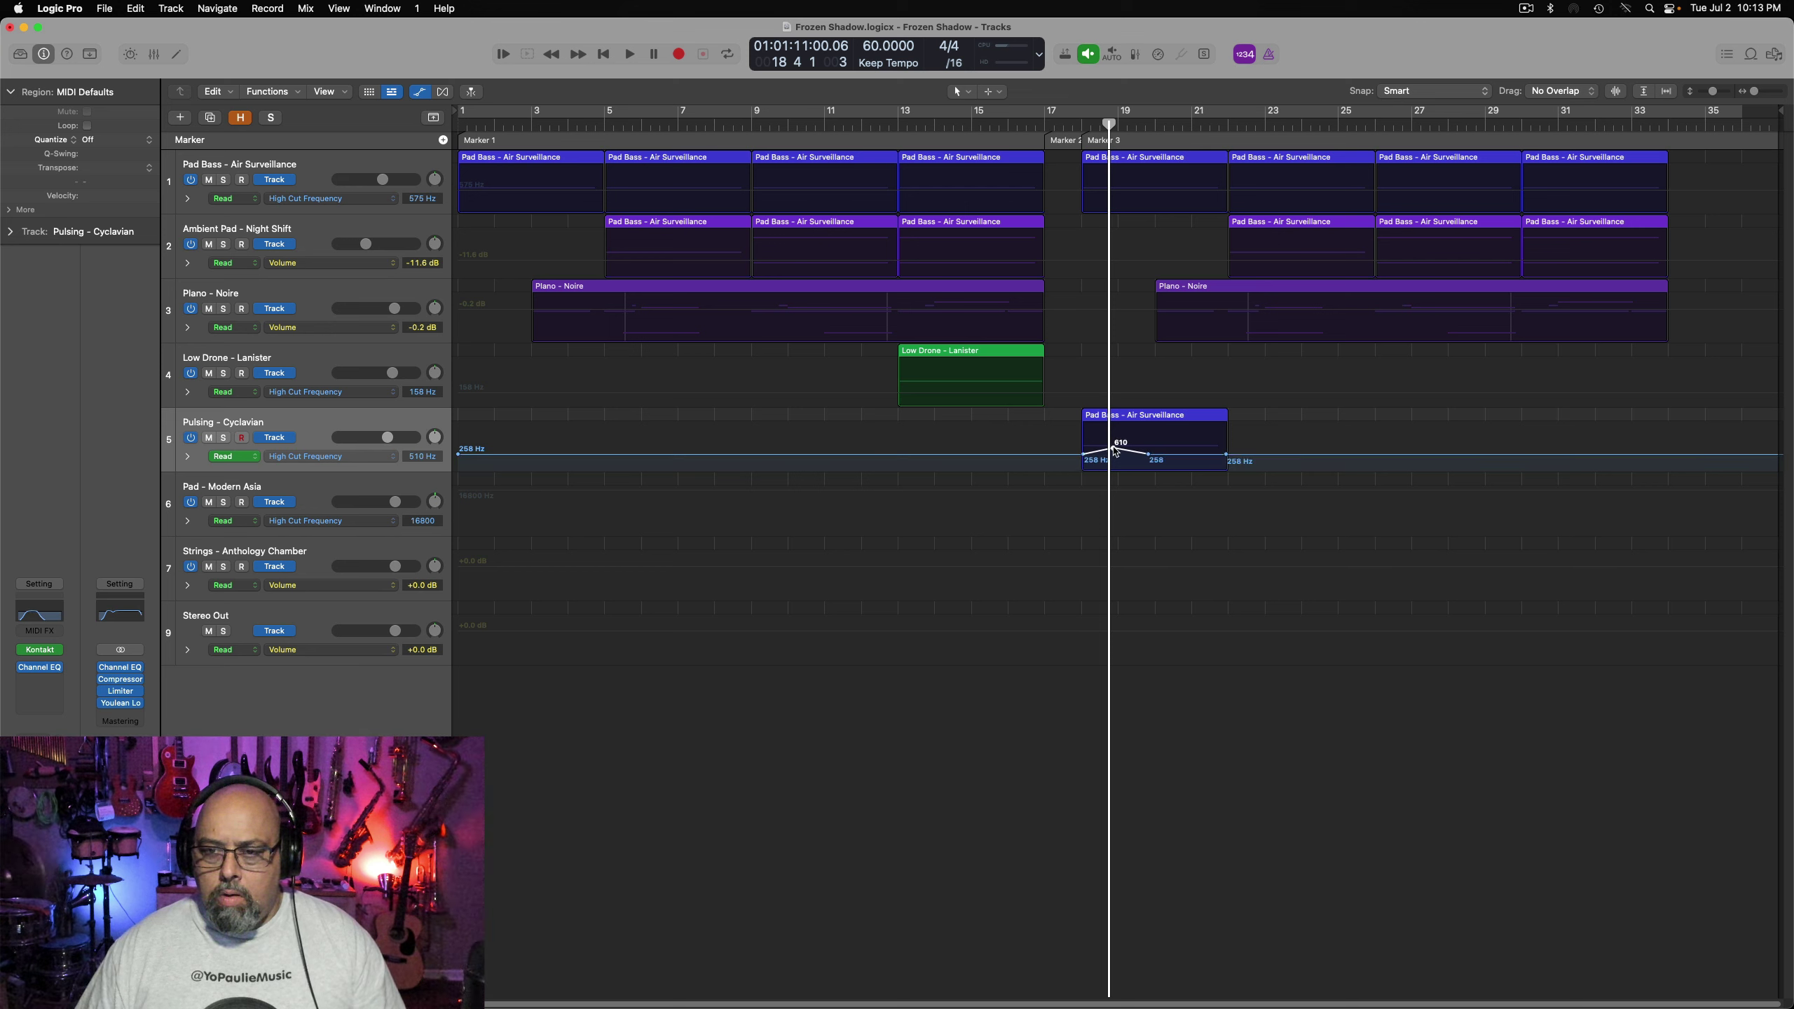
click(1194, 456)
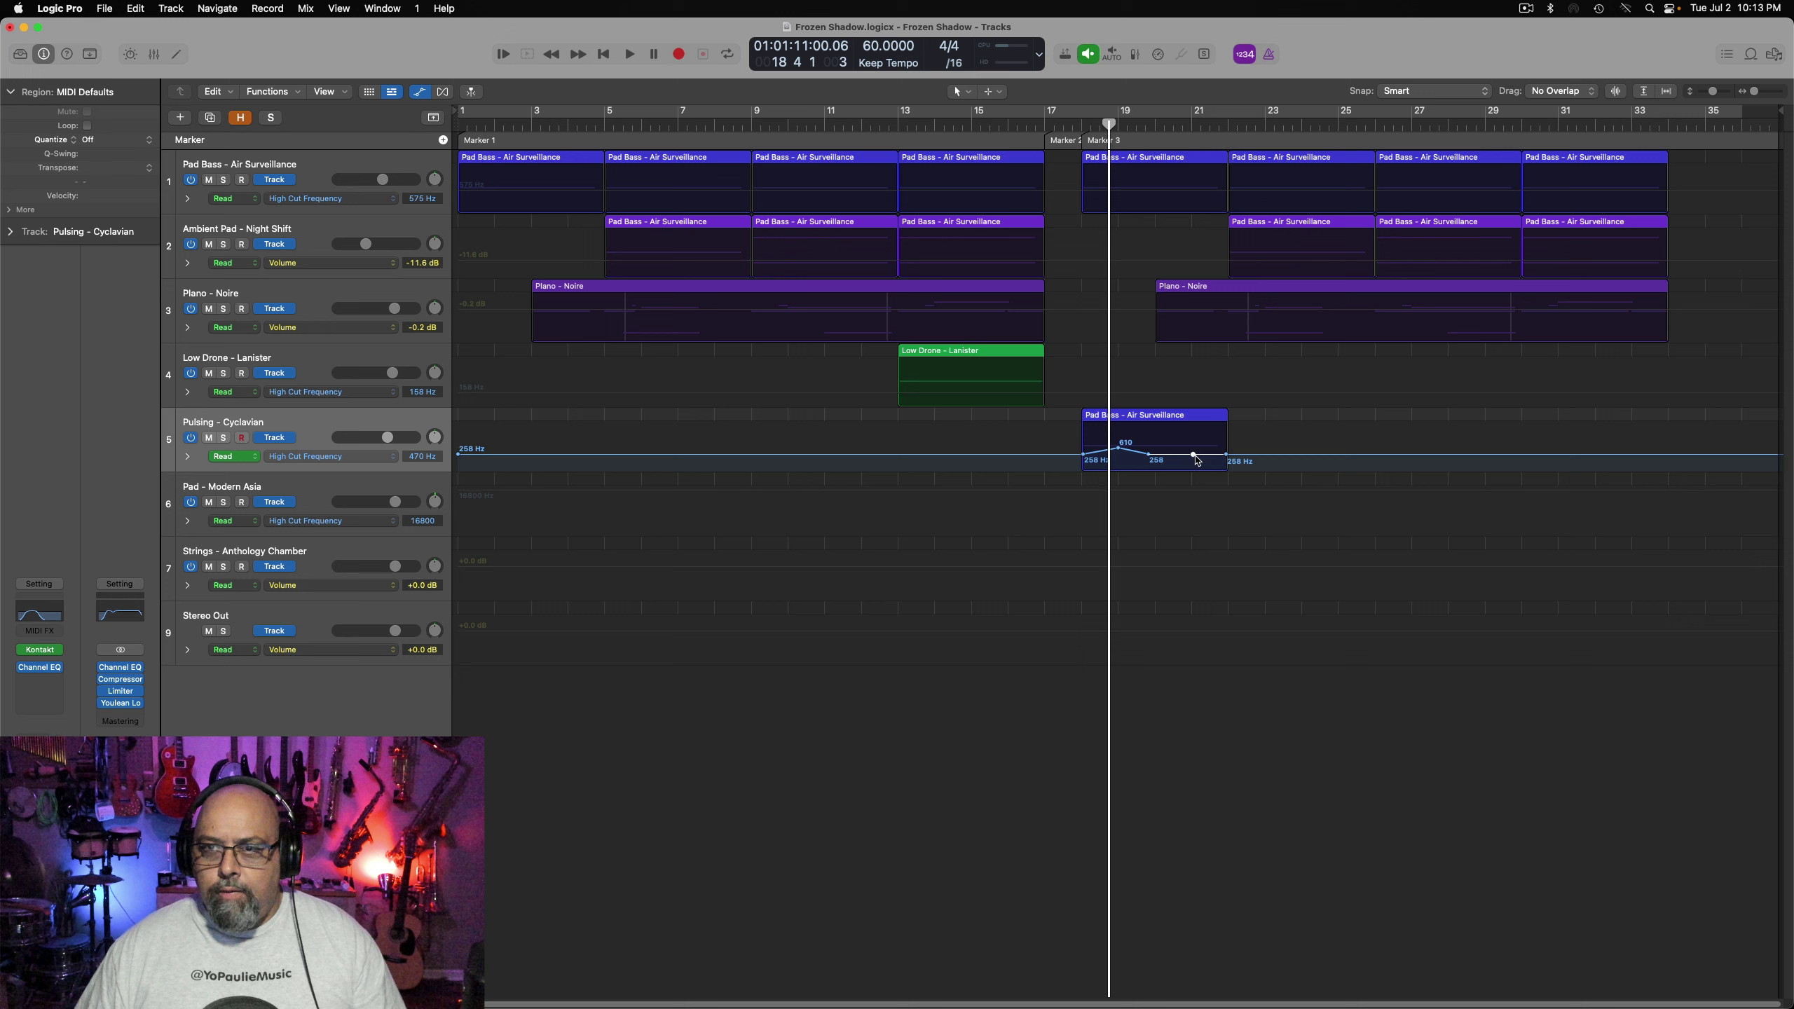
mouse_move(1191, 459)
mouse_down()
mouse_move(1174, 459)
mouse_move(1202, 449)
mouse_move(1155, 454)
mouse_up()
Play from bar 18 and lower the high-cut automation peak at bar 21 to 975 Hz
click(1077, 128)
key(space)
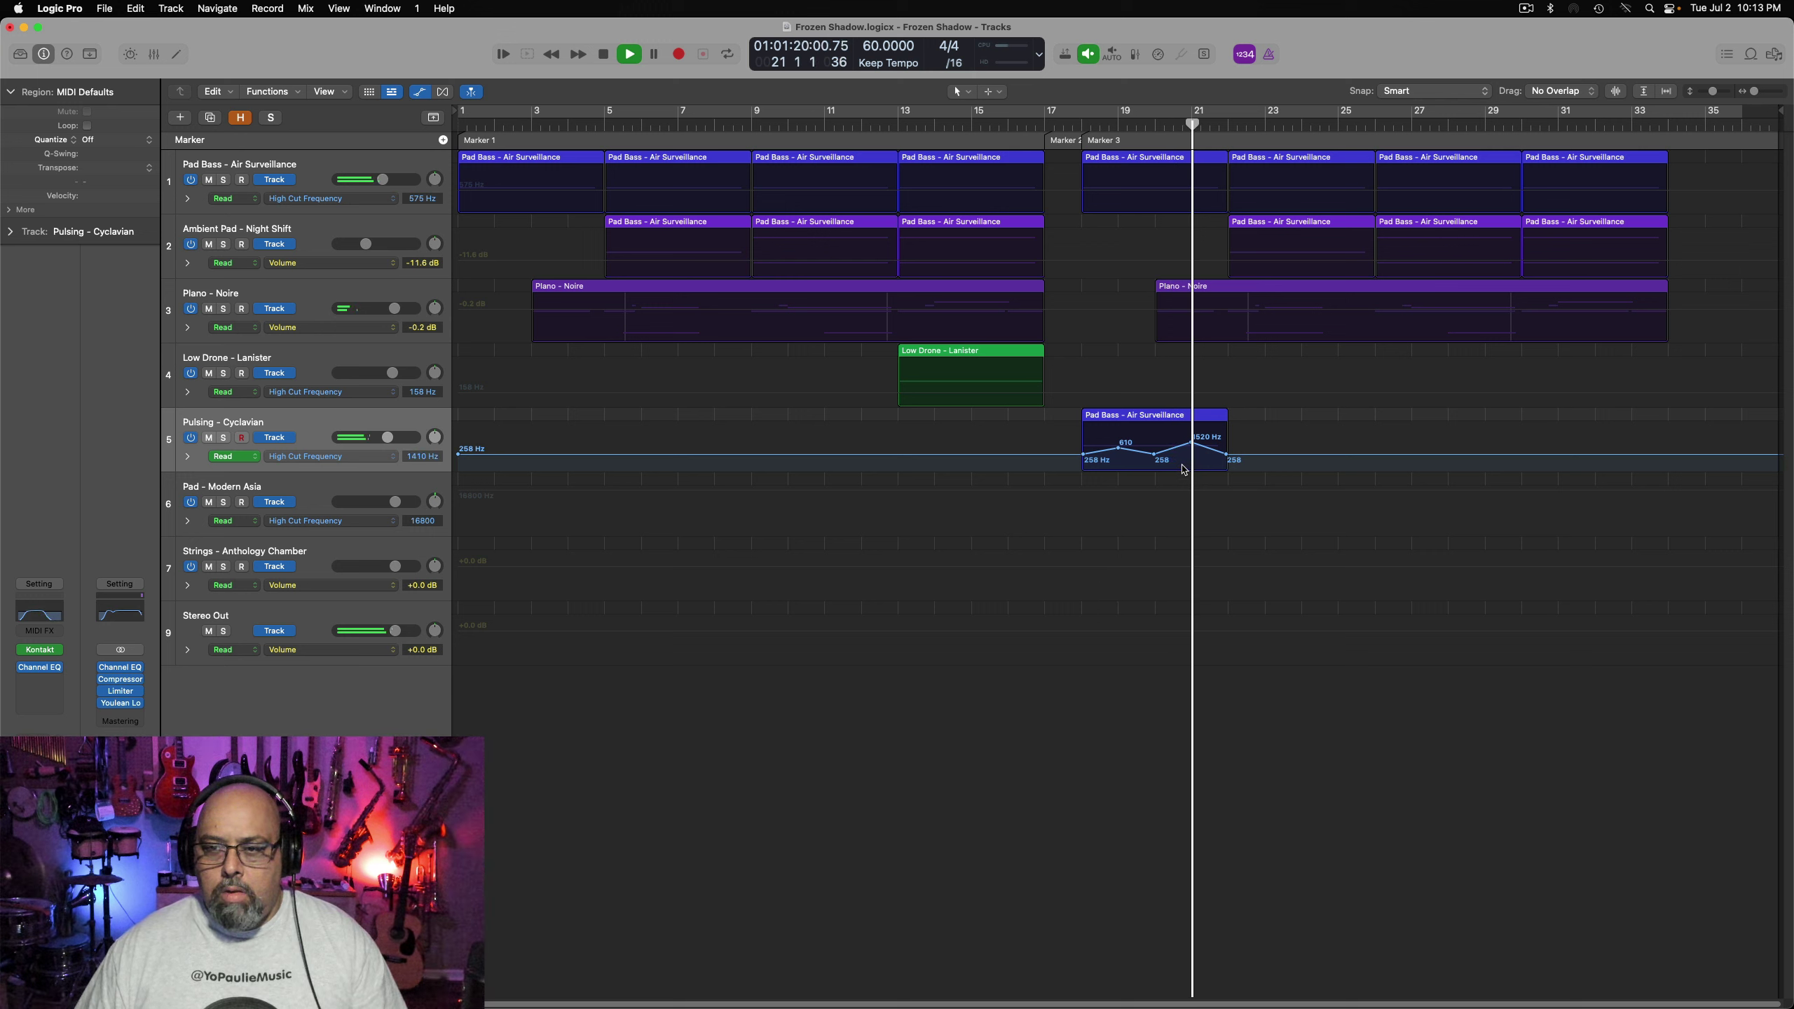
click(1190, 443)
drag(1191, 443, 1190, 444)
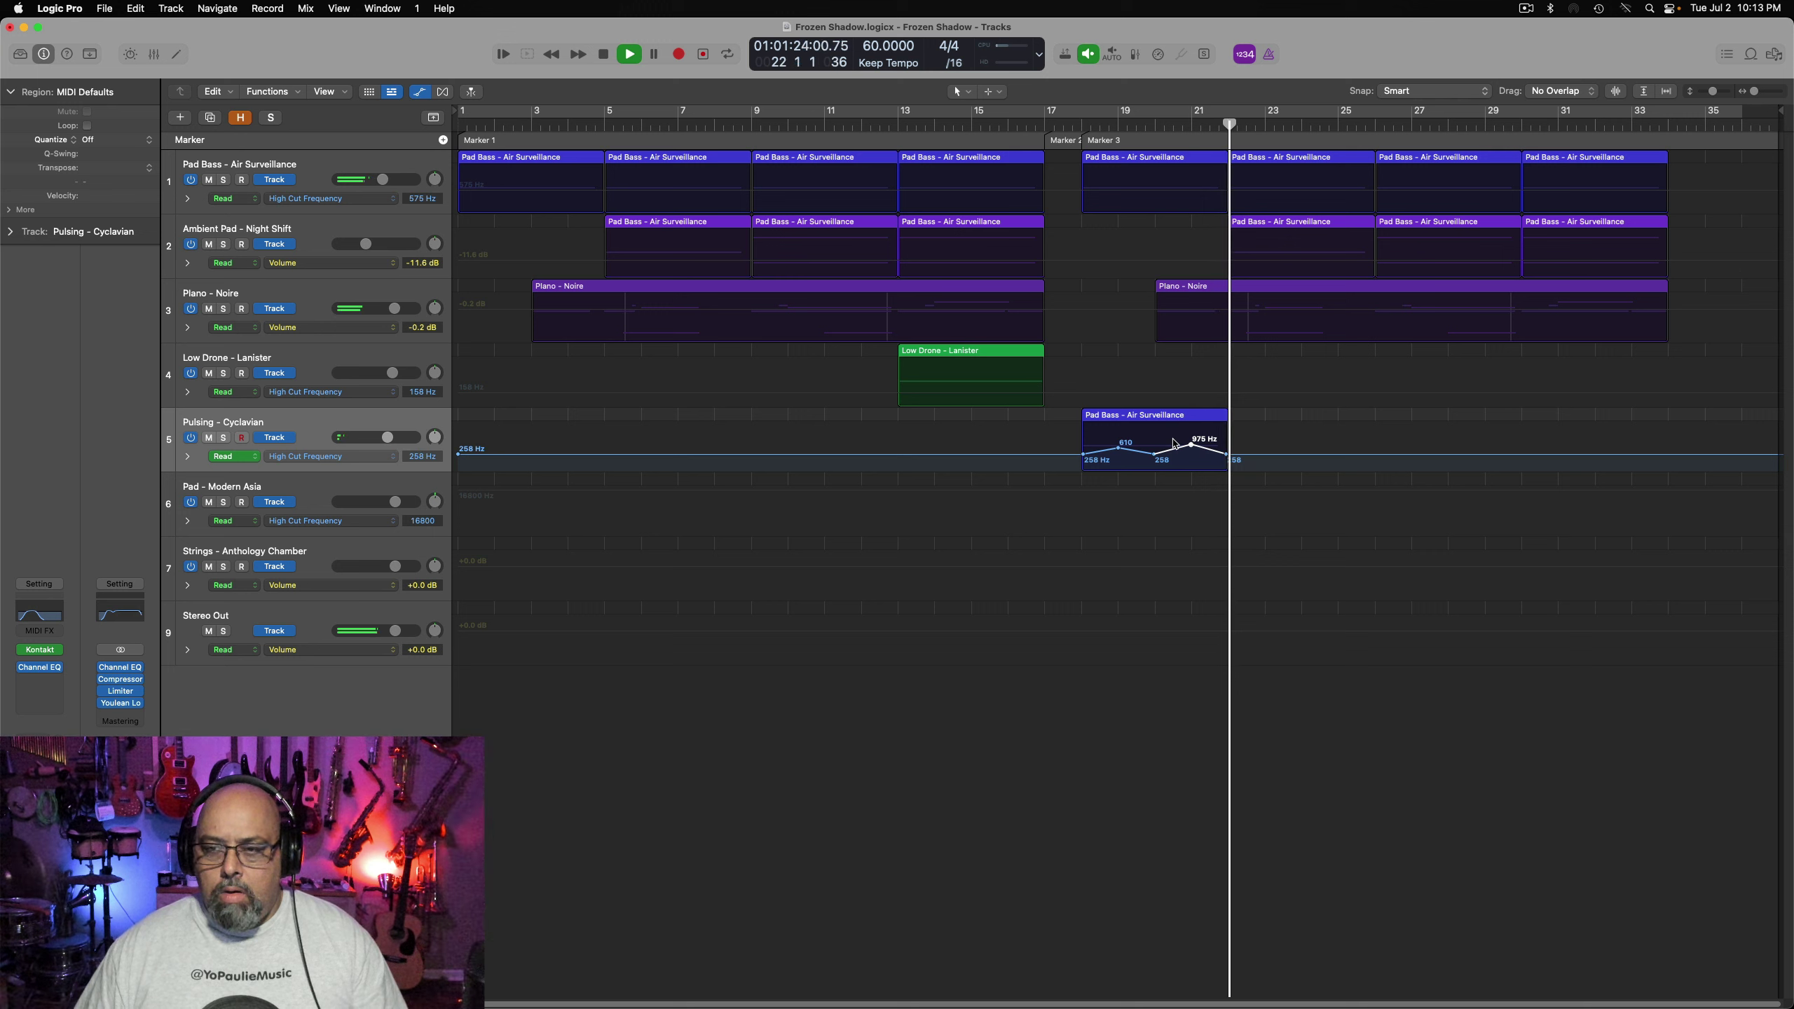
key(space)
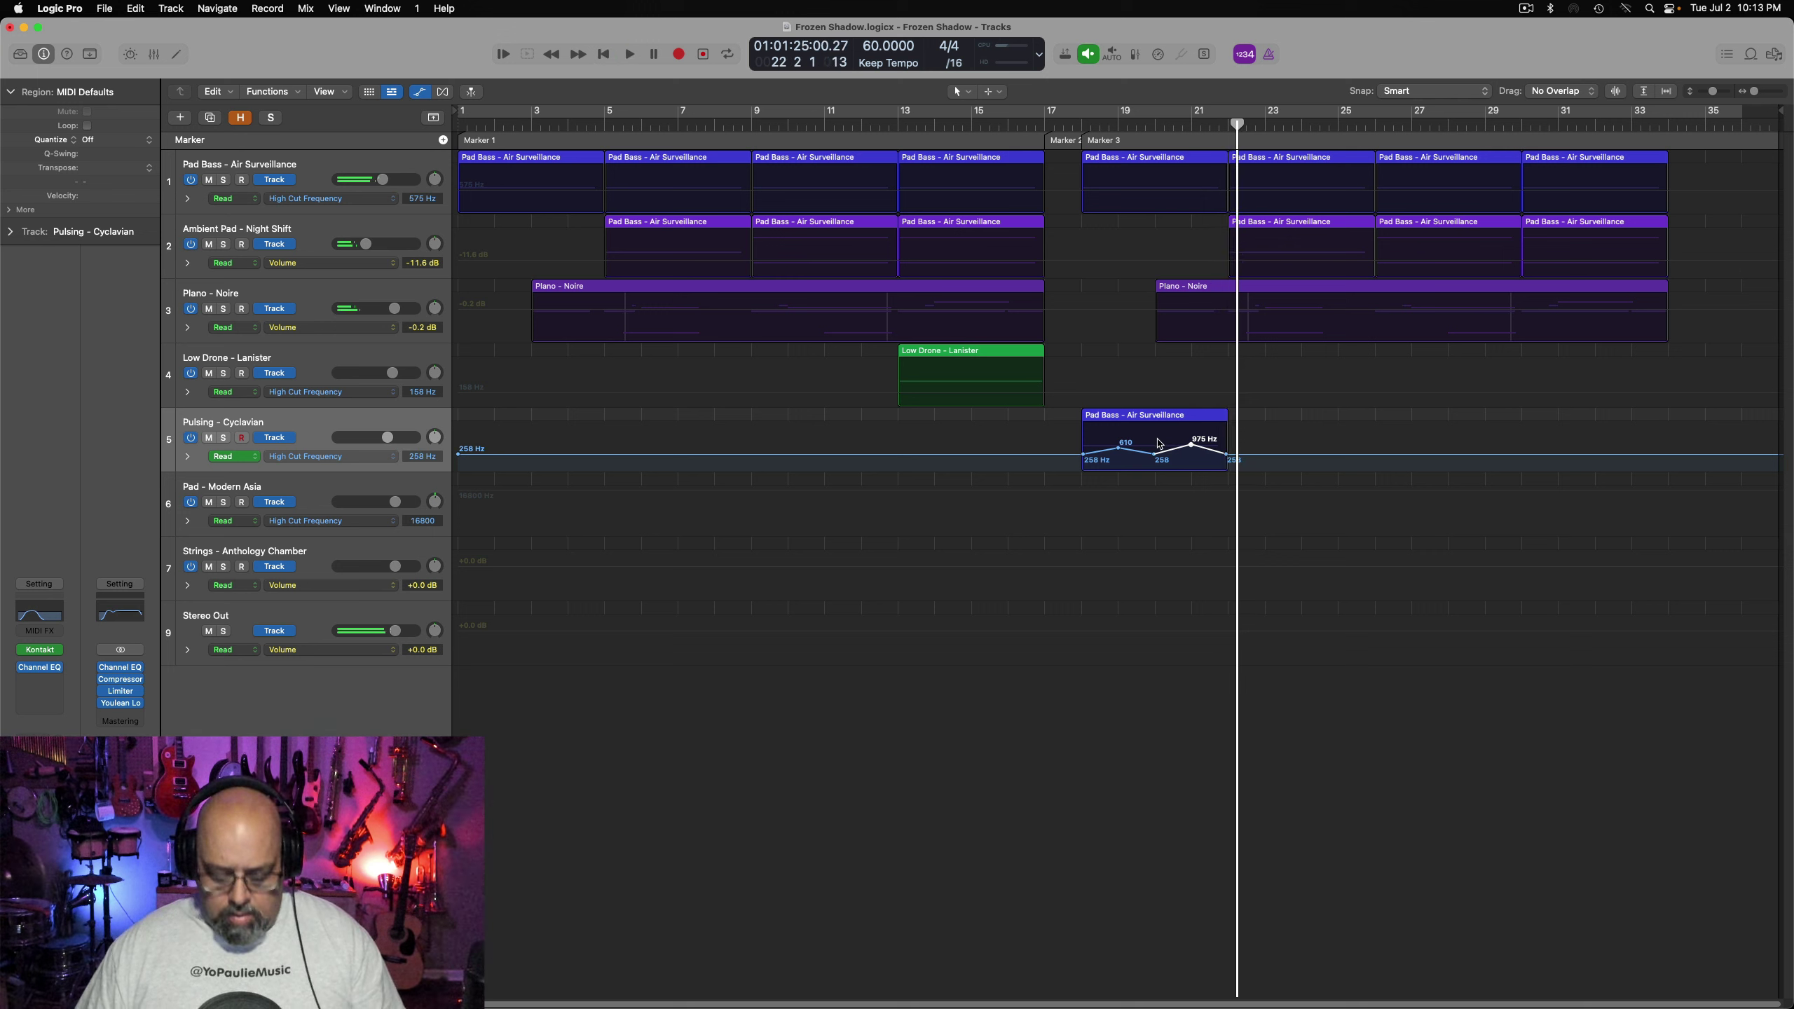
Repeat the Pulsing - Cyclavian region at bar 18 three times to fill the section through bar 33
click(1157, 419)
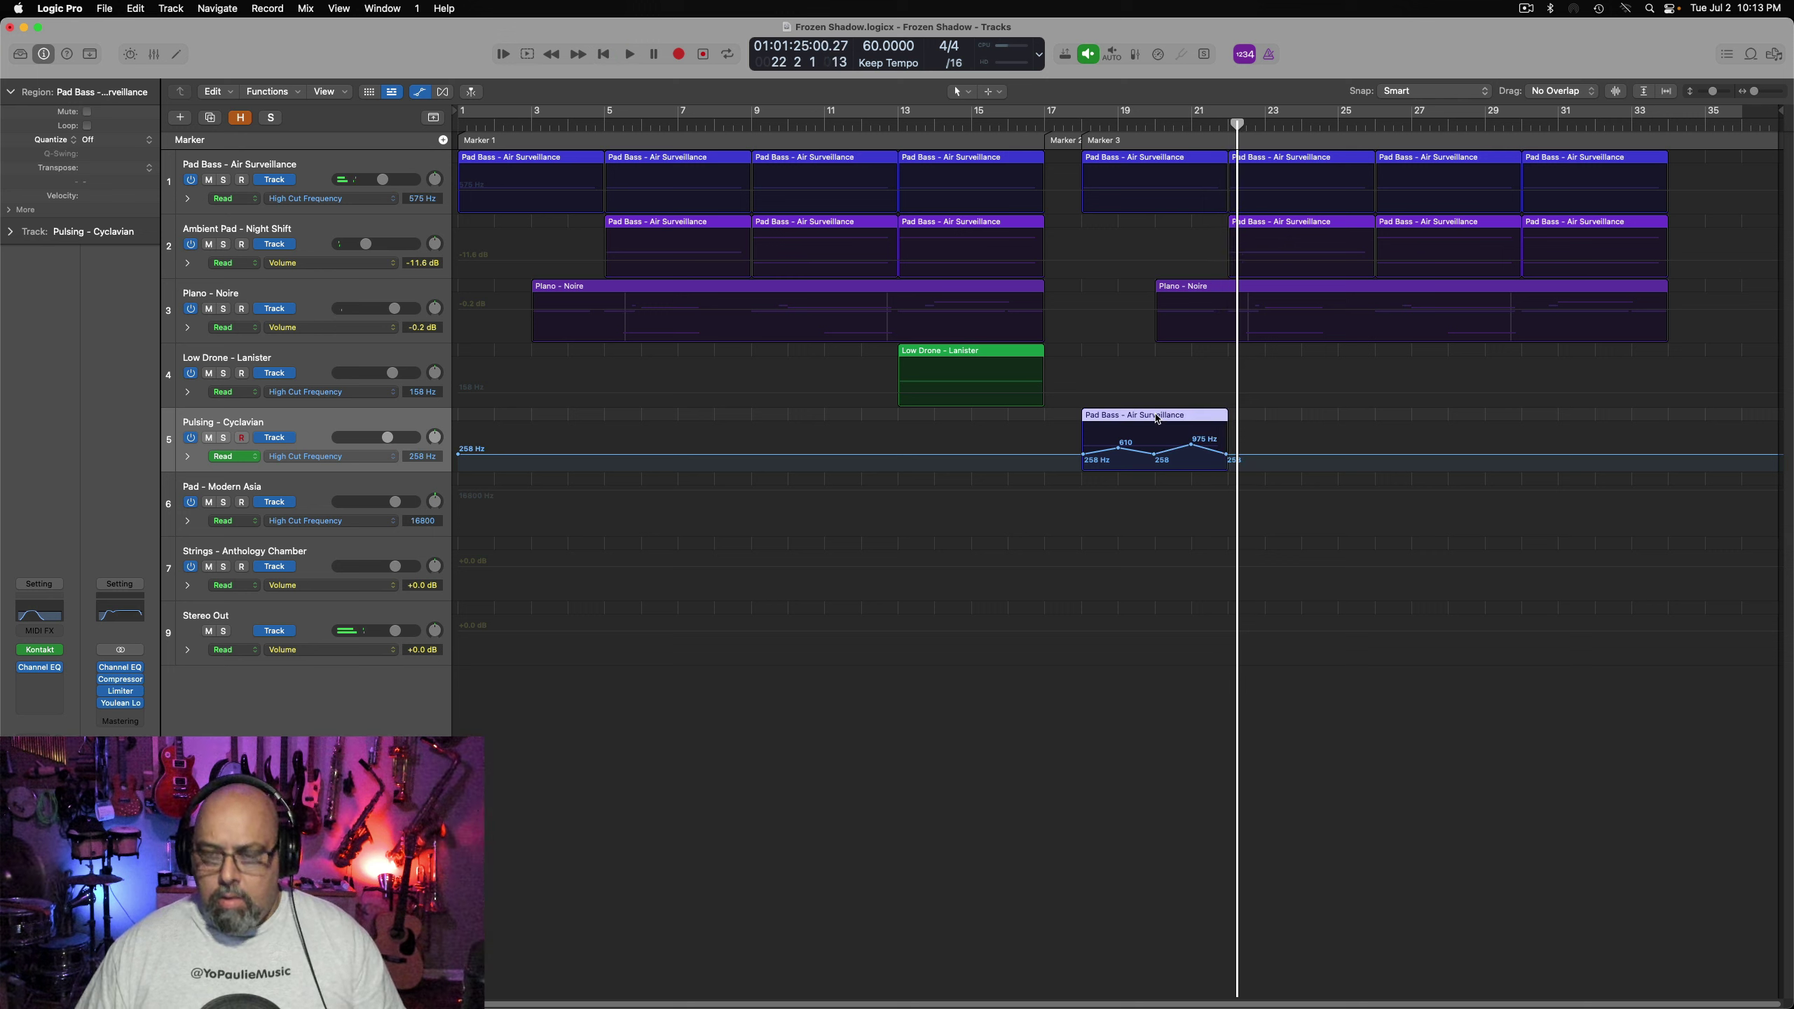
key(super+r)
key(super+r)
key(super+r)
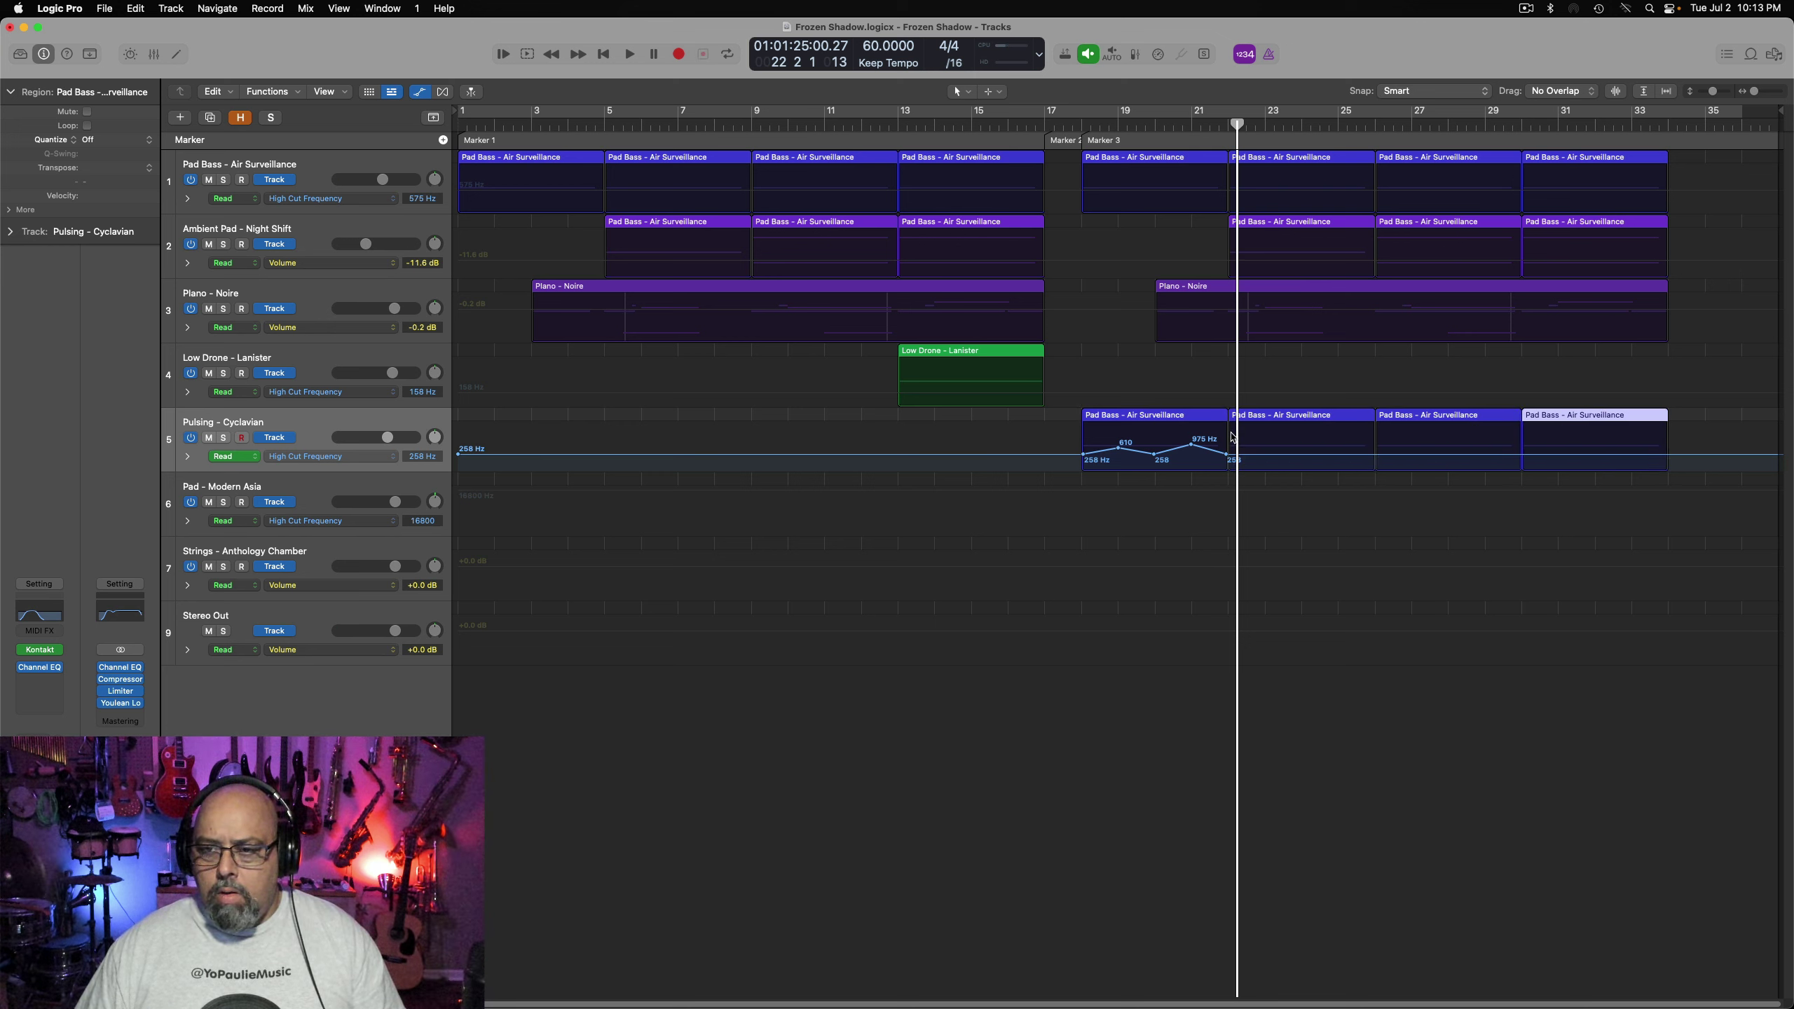
Copy the high-cut automation points of bars 18 to 22 and paste them at bars 22, 26 and 30
drag(1233, 437, 1077, 465)
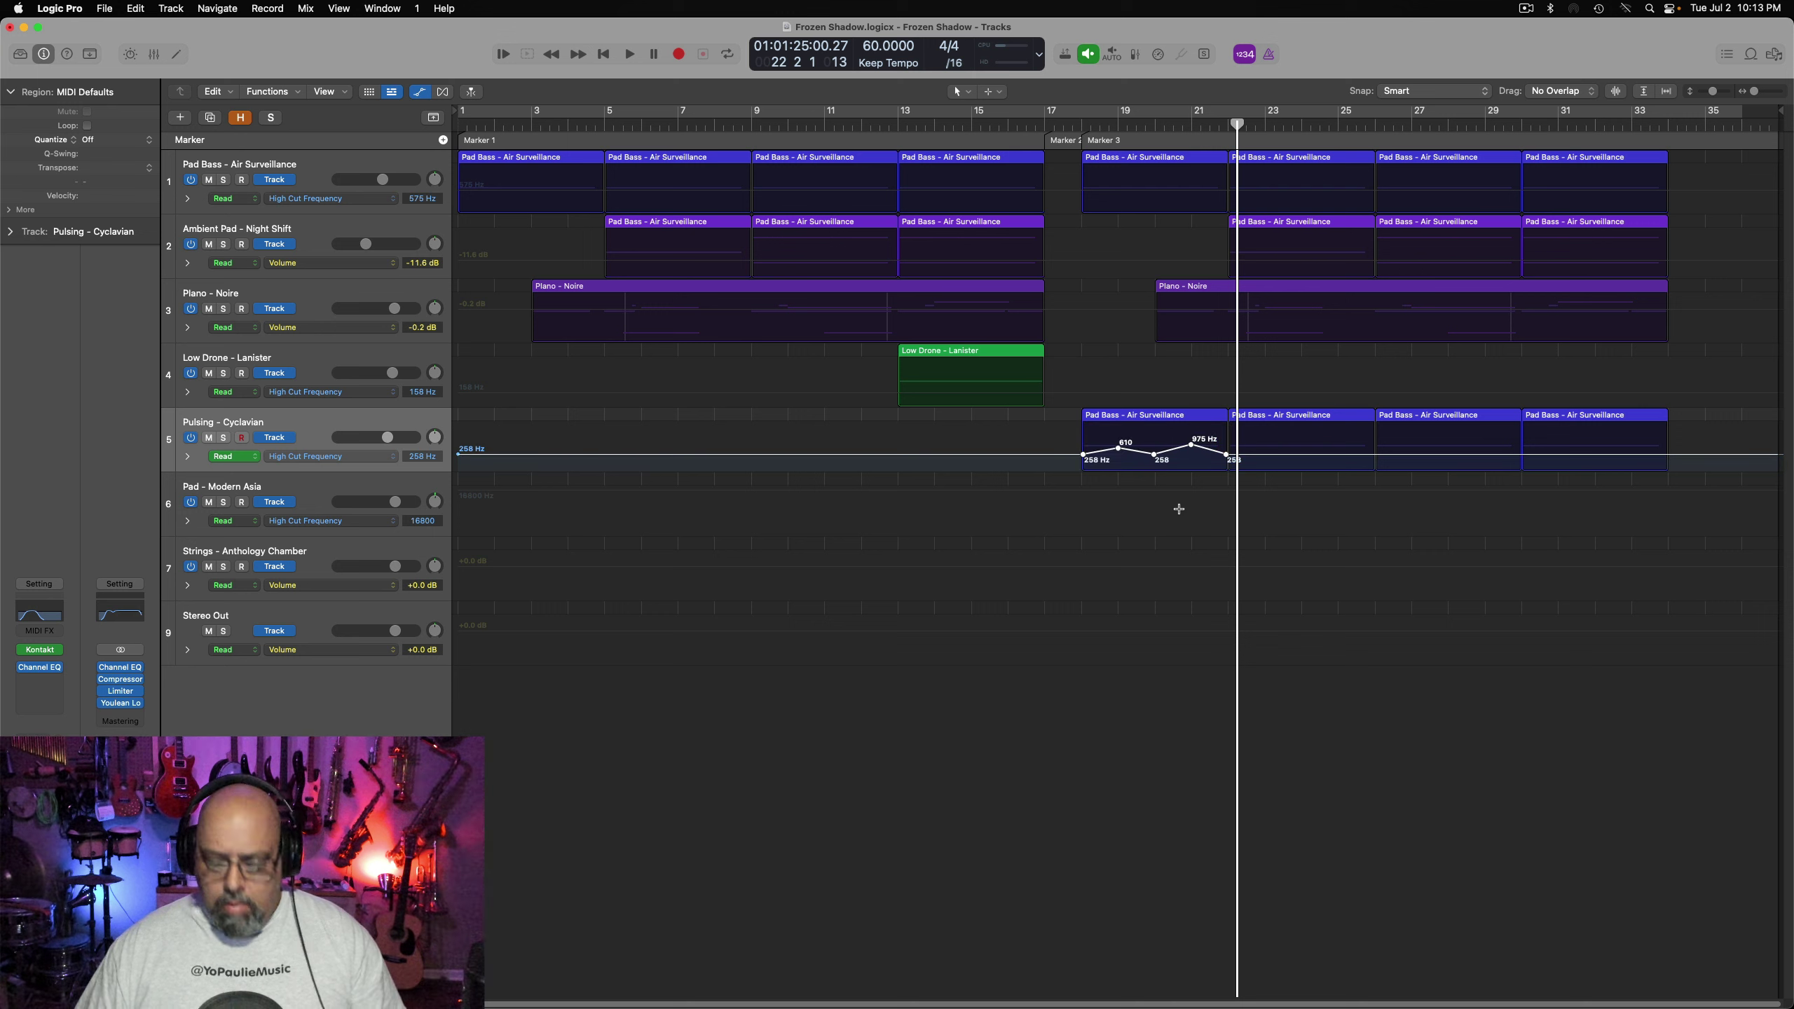
drag(1237, 134, 1228, 135)
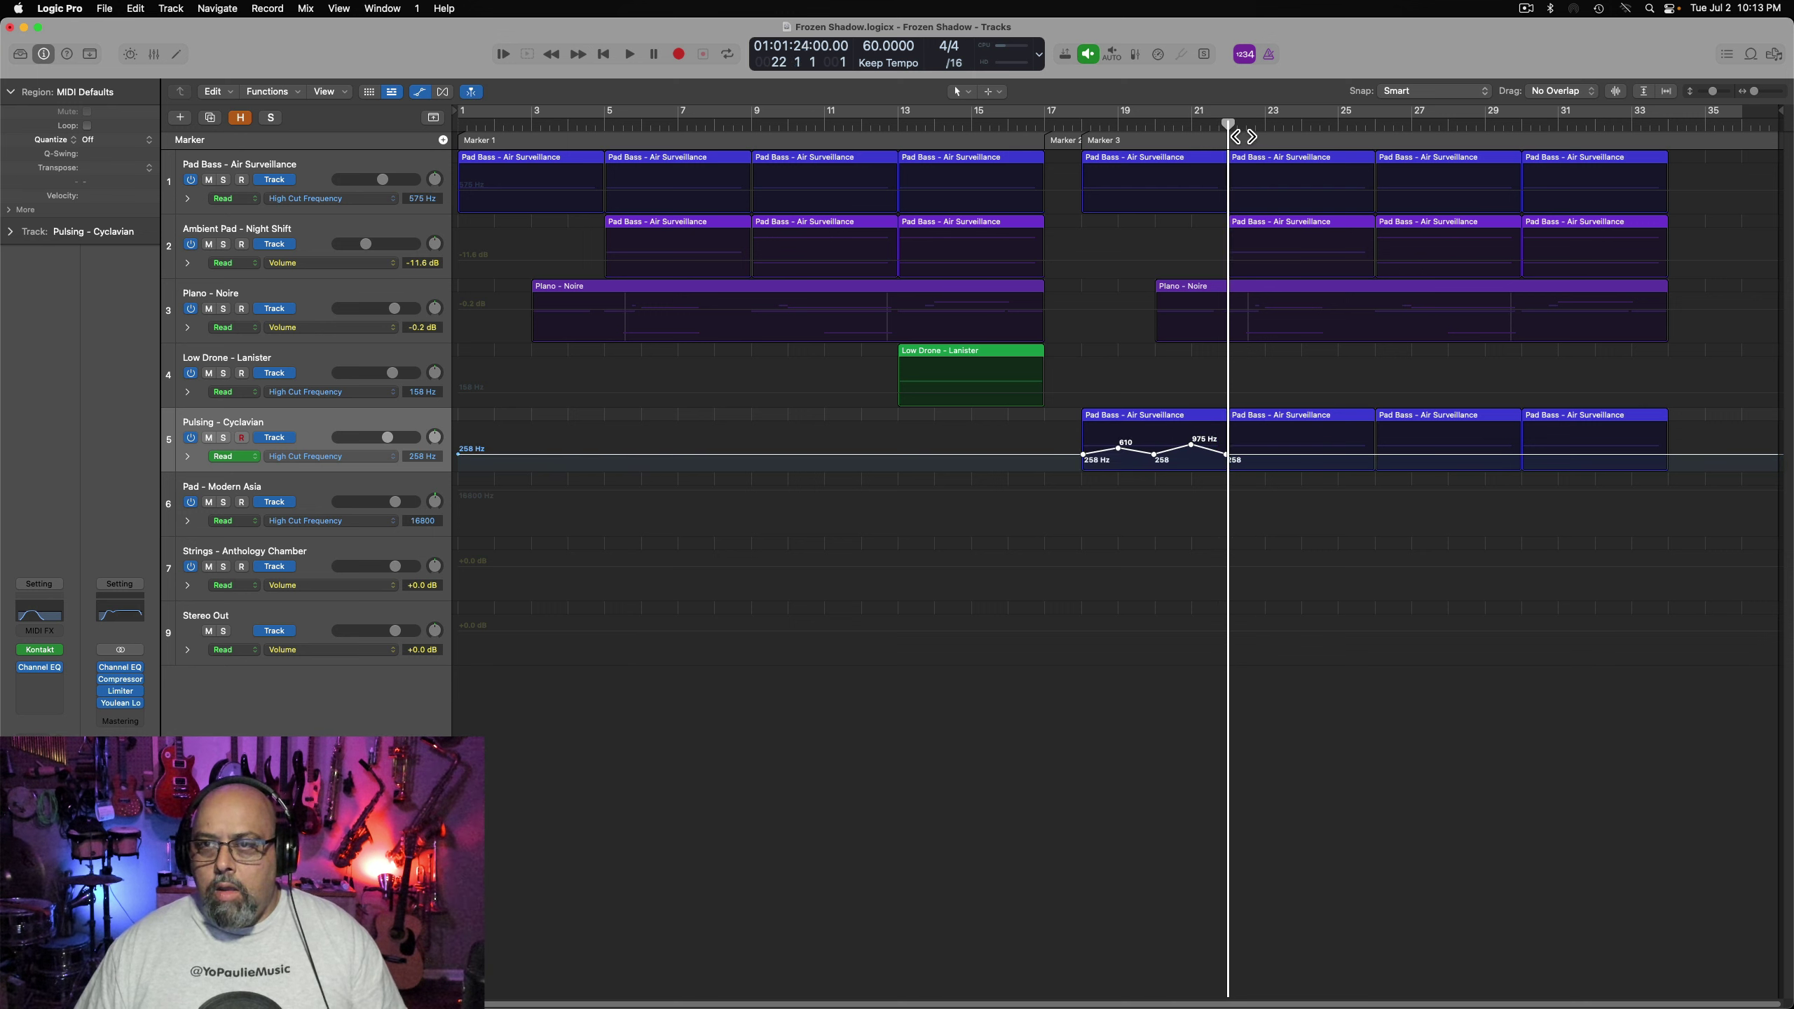
key(super+v)
drag(1386, 139, 1396, 135)
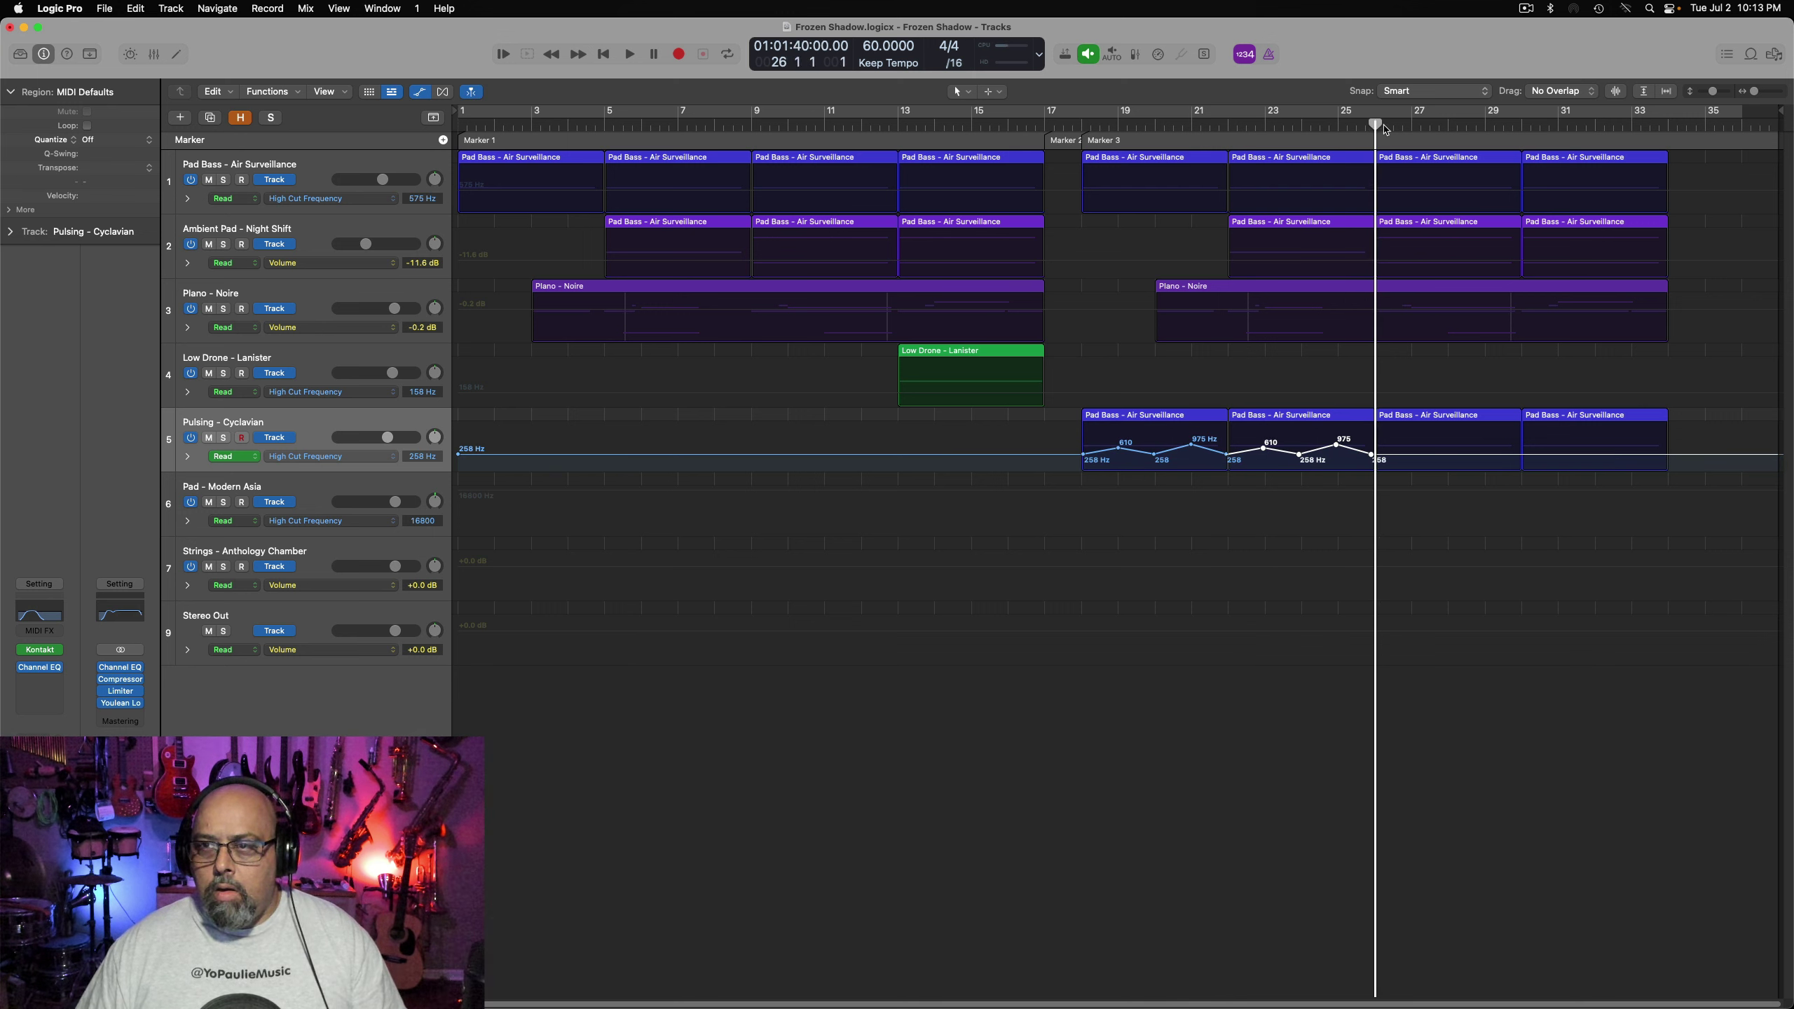
key(super+v)
drag(1522, 135, 1526, 134)
key(super+v)
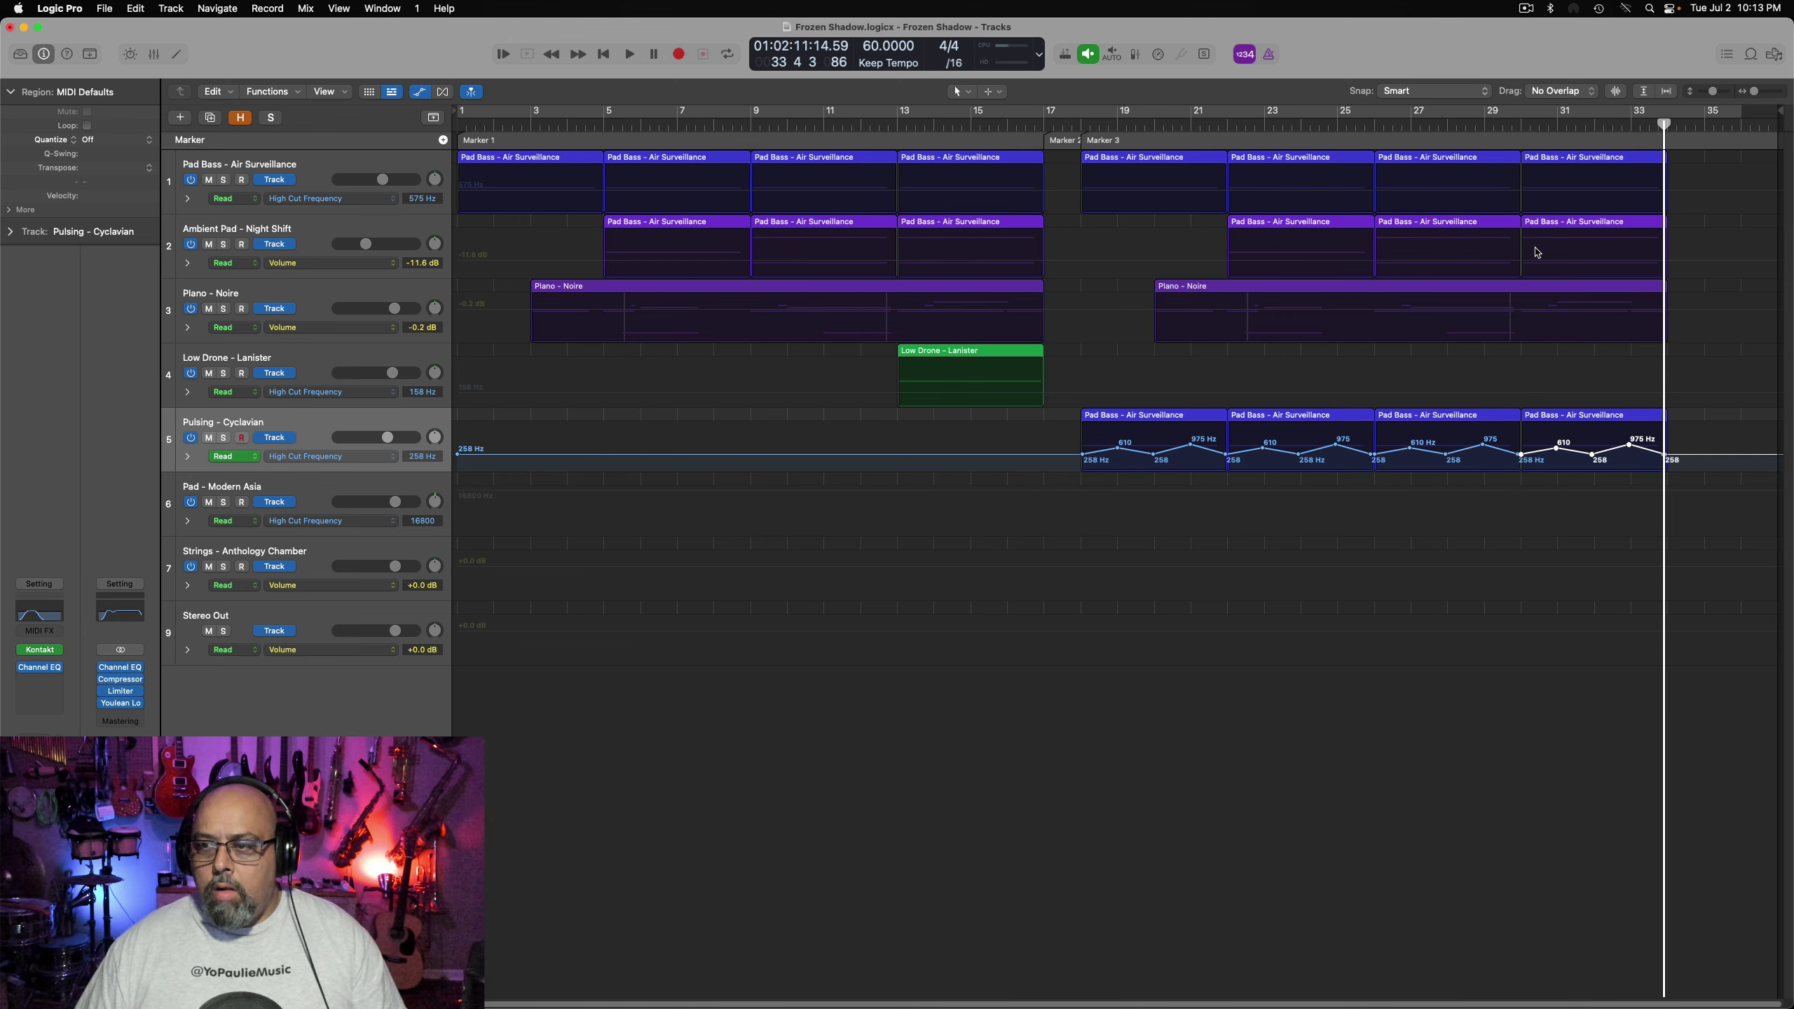
Select the Pad - Modern Asia track and show the on-screen keyboard below the tracks
click(324, 495)
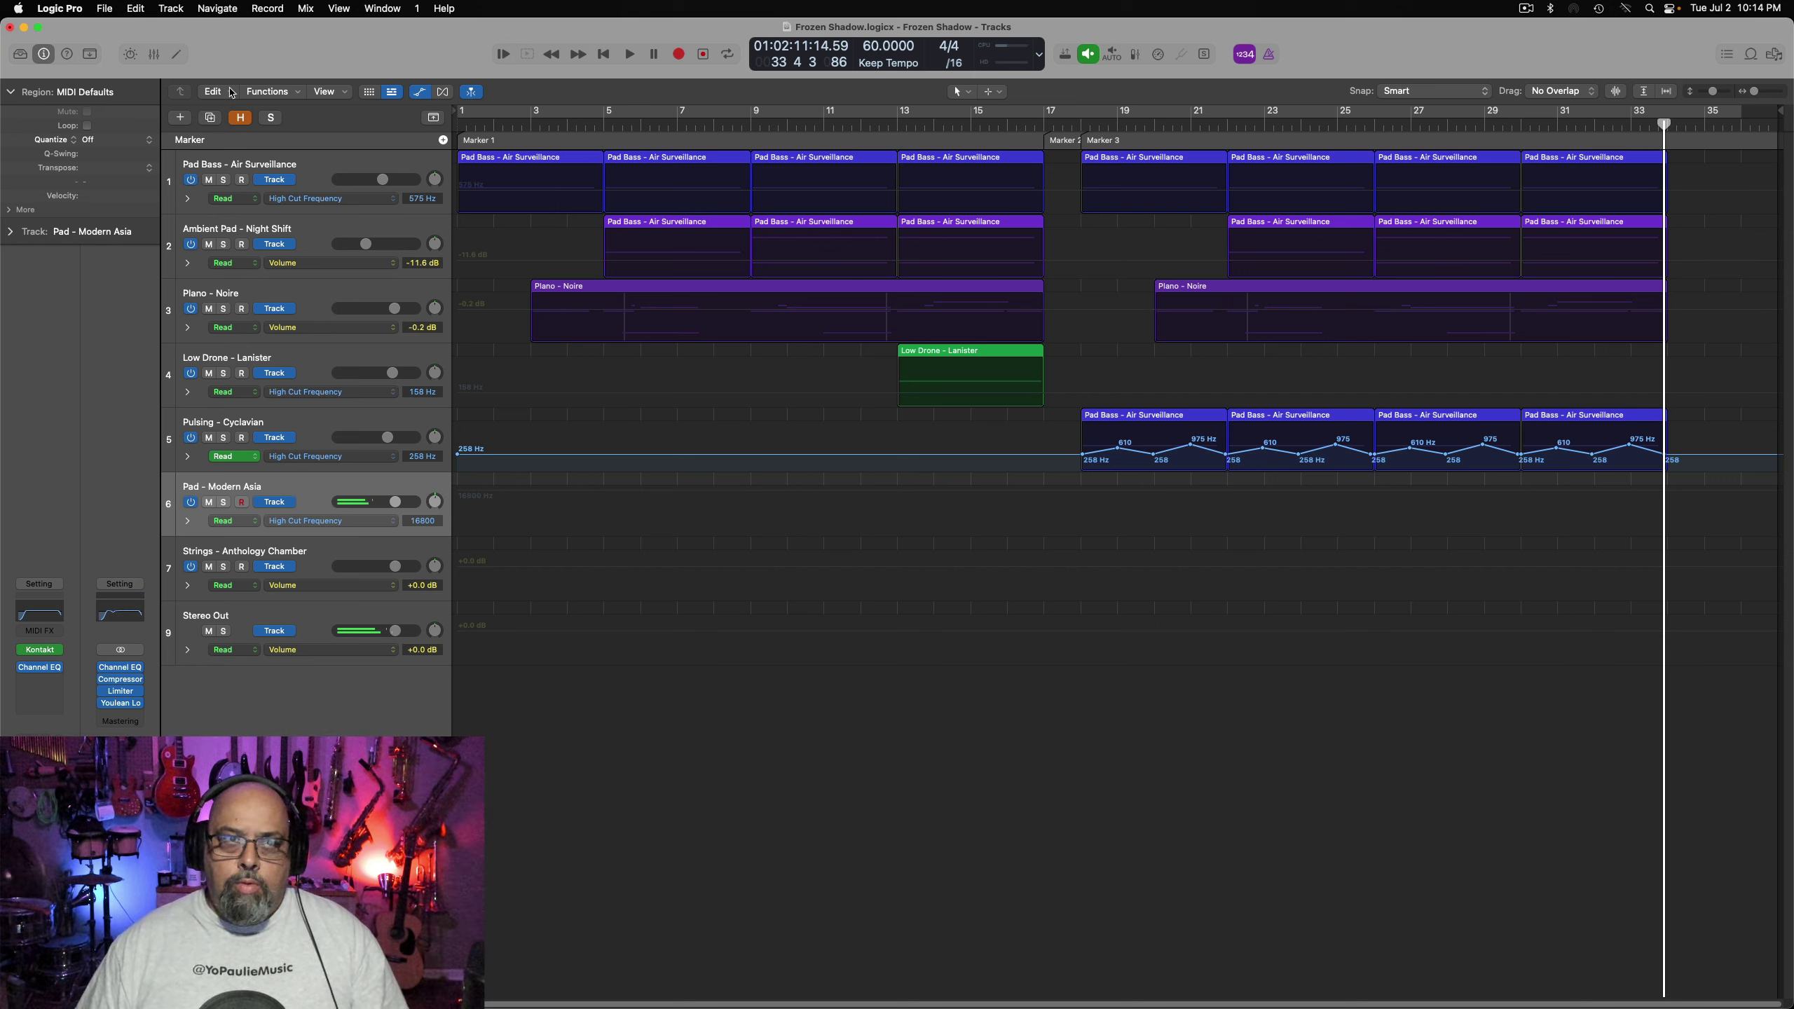
click(382, 8)
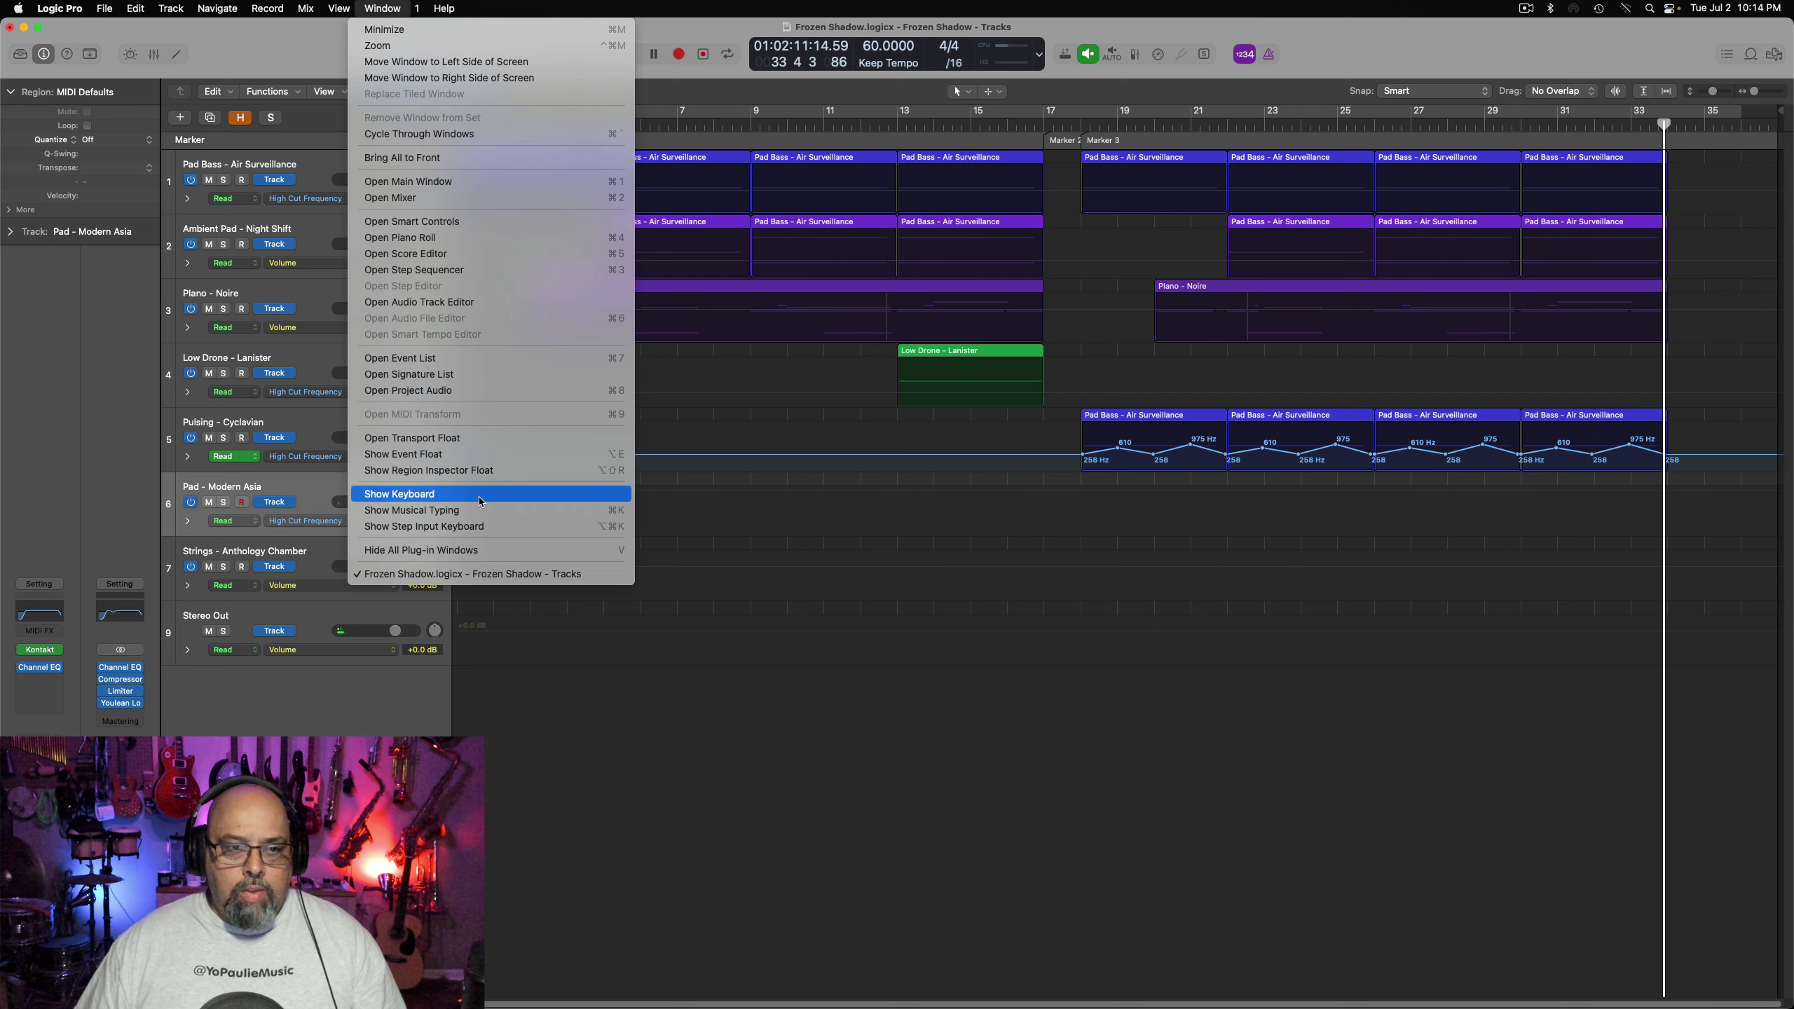
click(423, 493)
drag(1565, 449, 1272, 747)
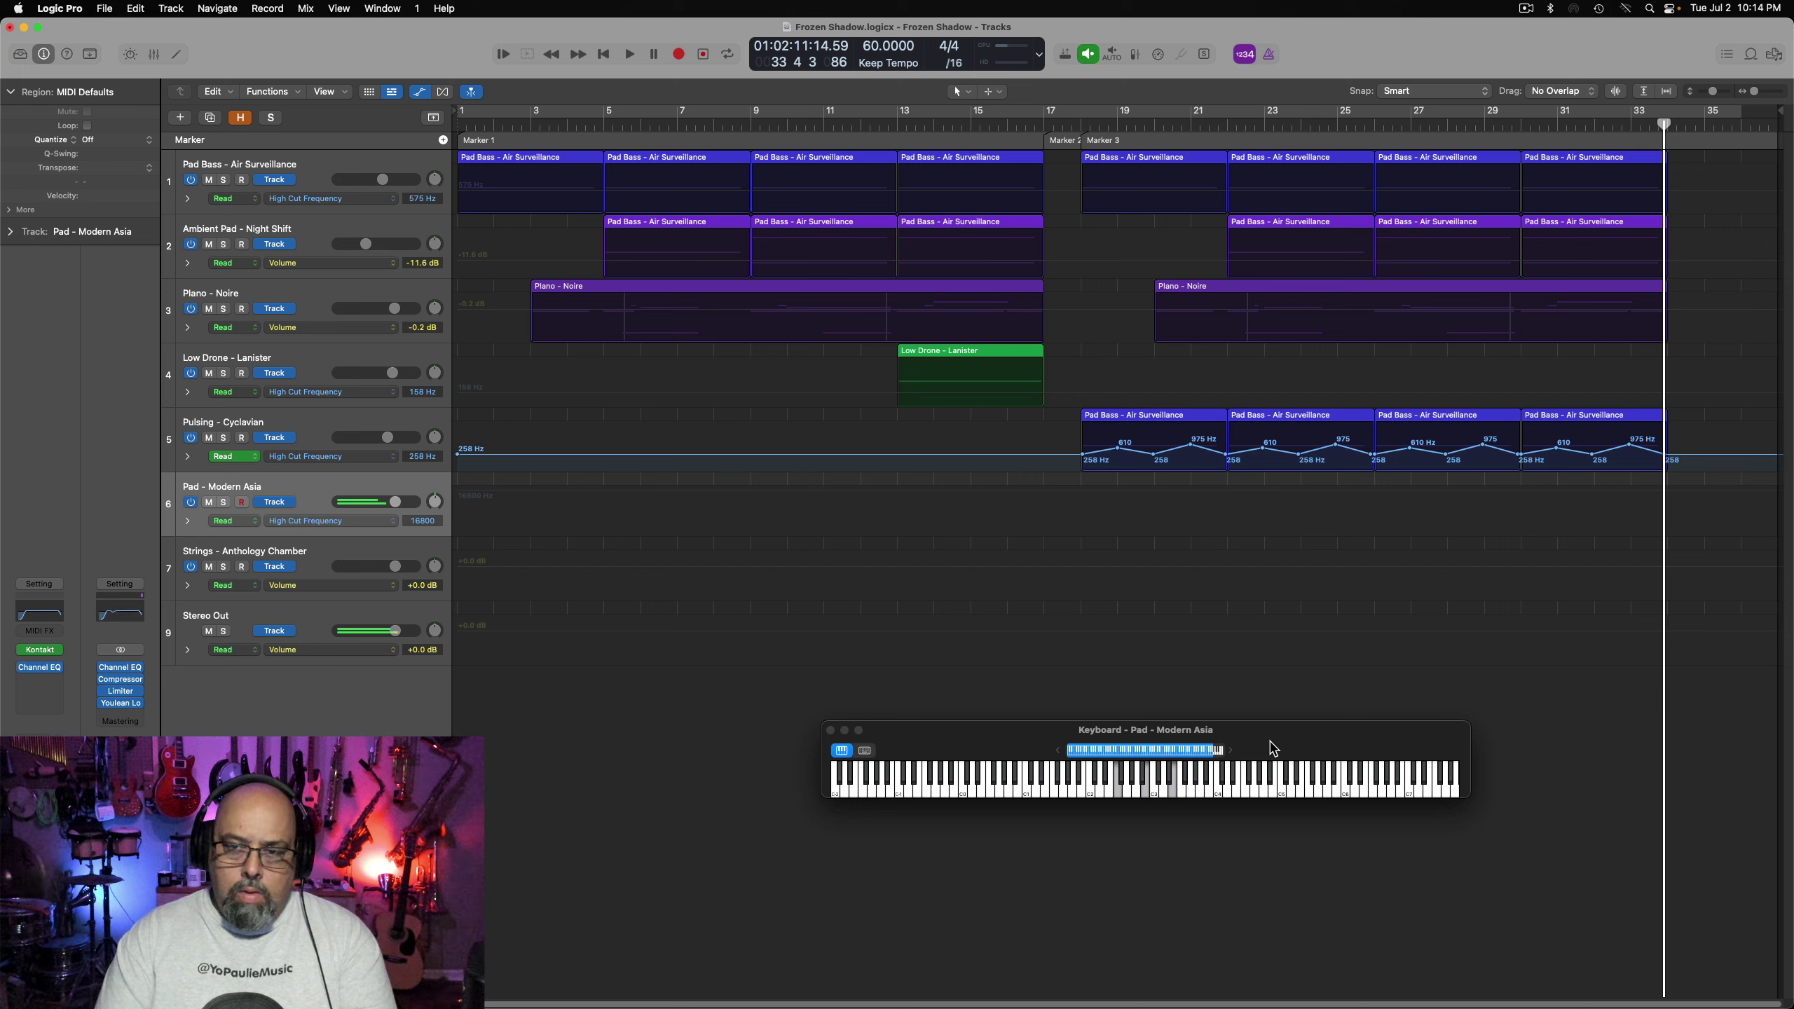
Play the second section from just before bar 18 to rehearse the Pad - Modern Asia part
click(1077, 115)
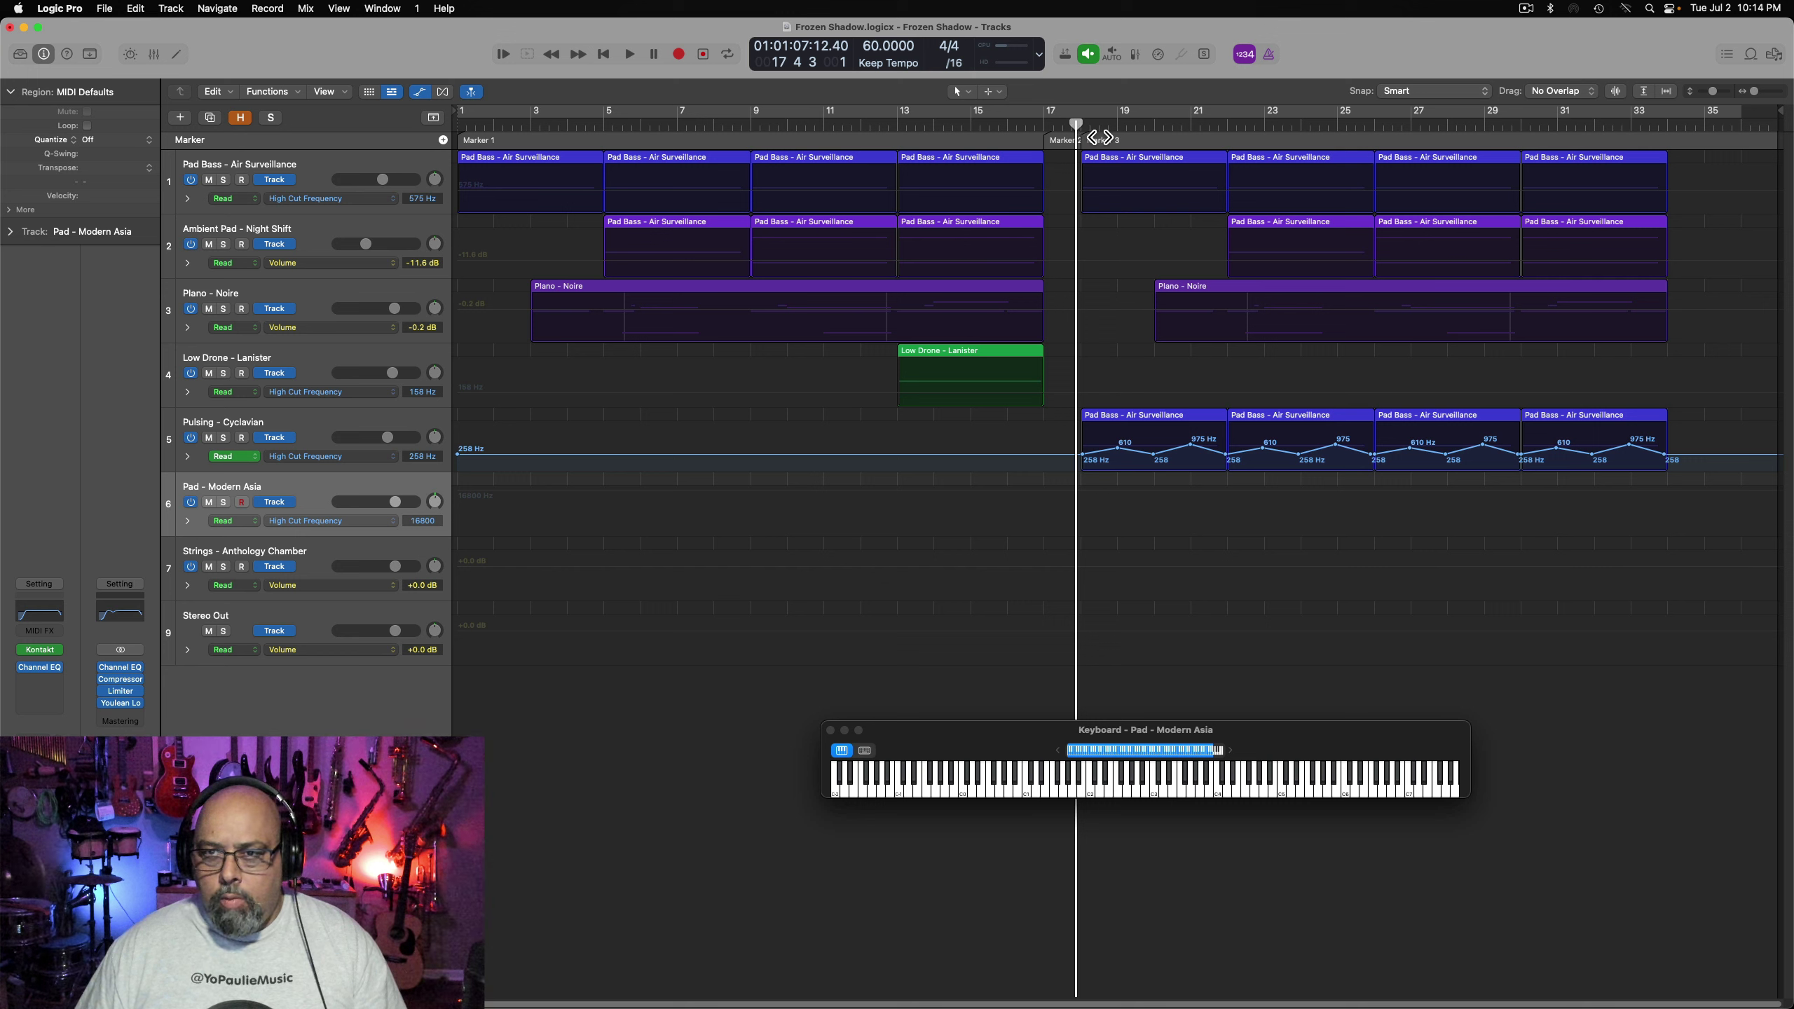
key(space)
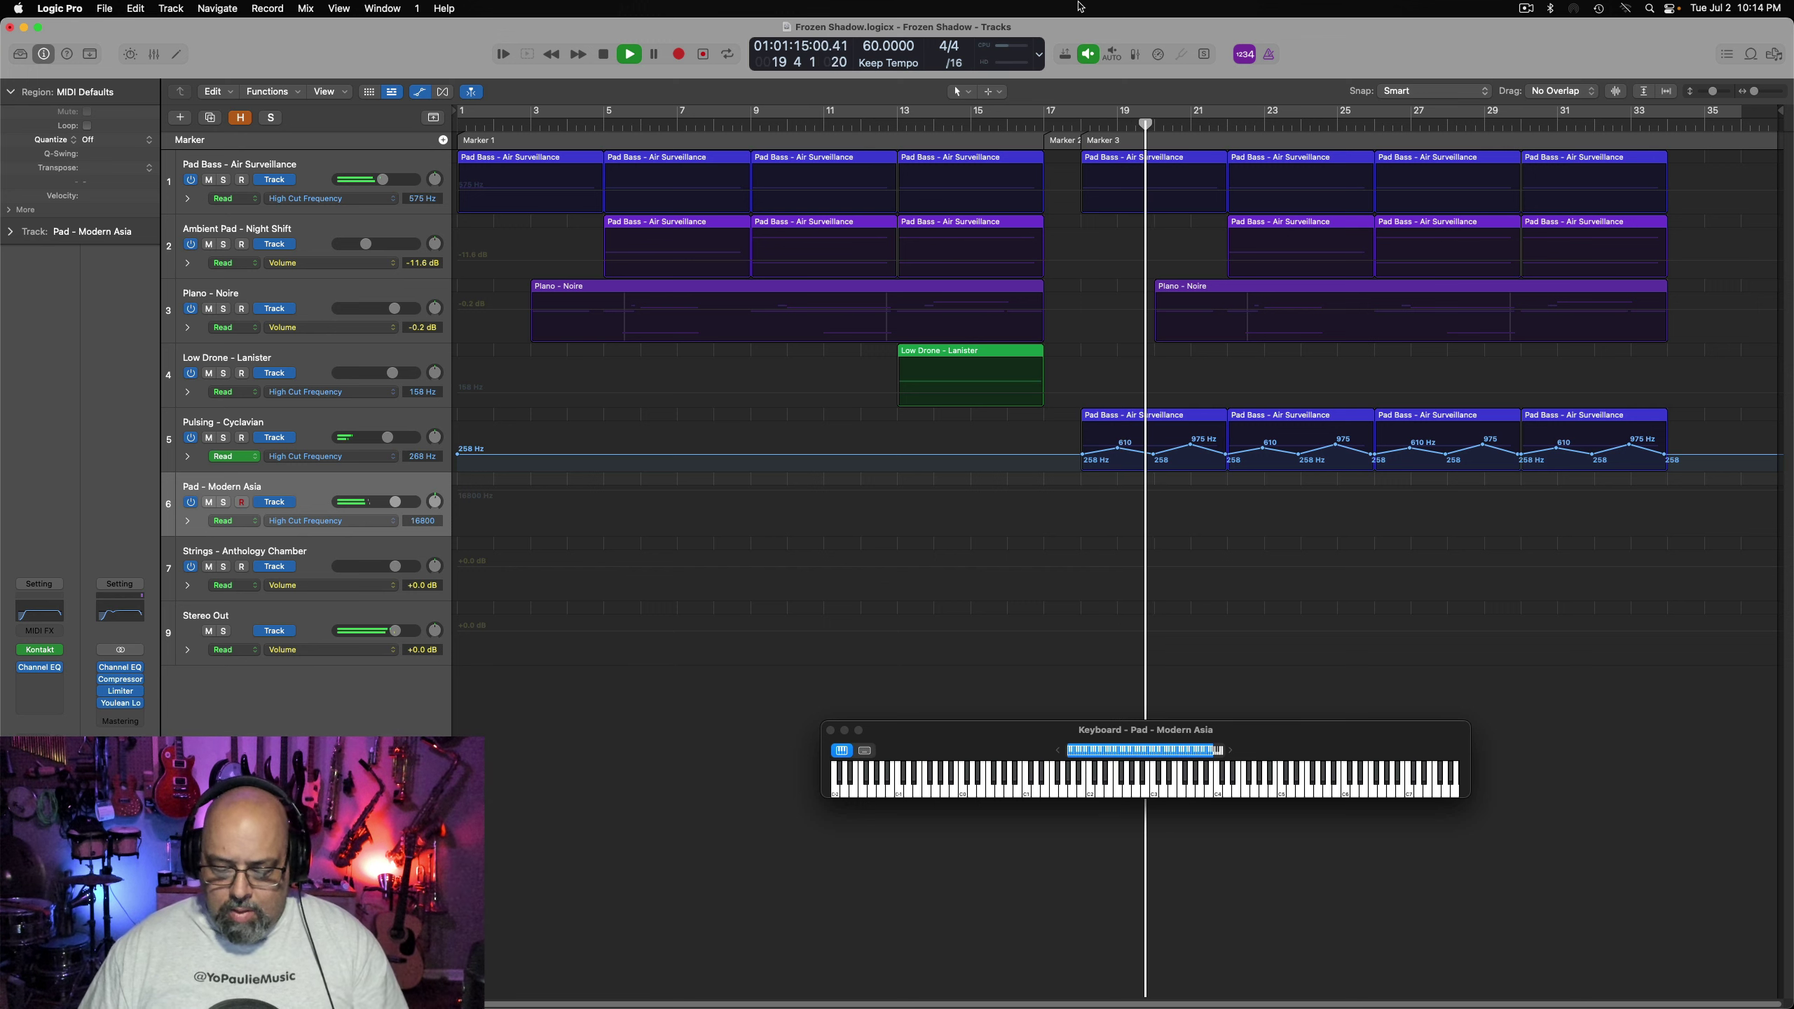
key(space)
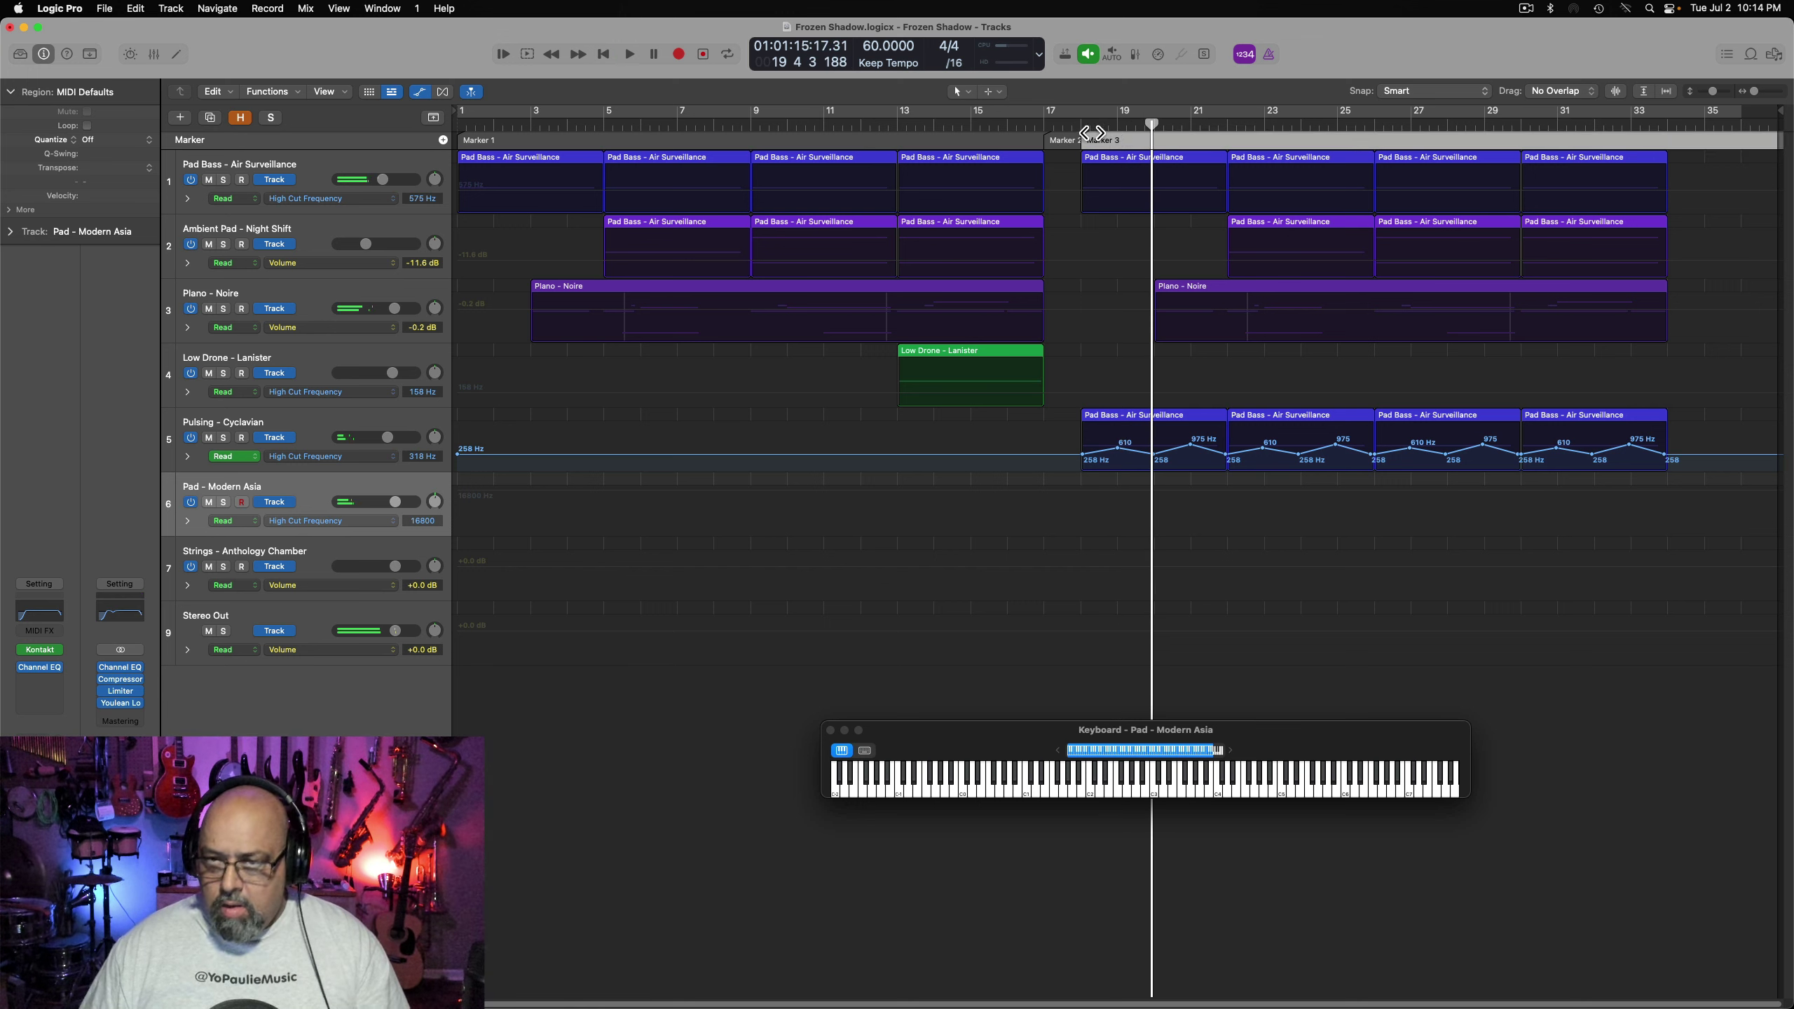
Record a chord part on the Pad - Modern Asia track from bar 18 to bar 26
click(1094, 136)
key(r)
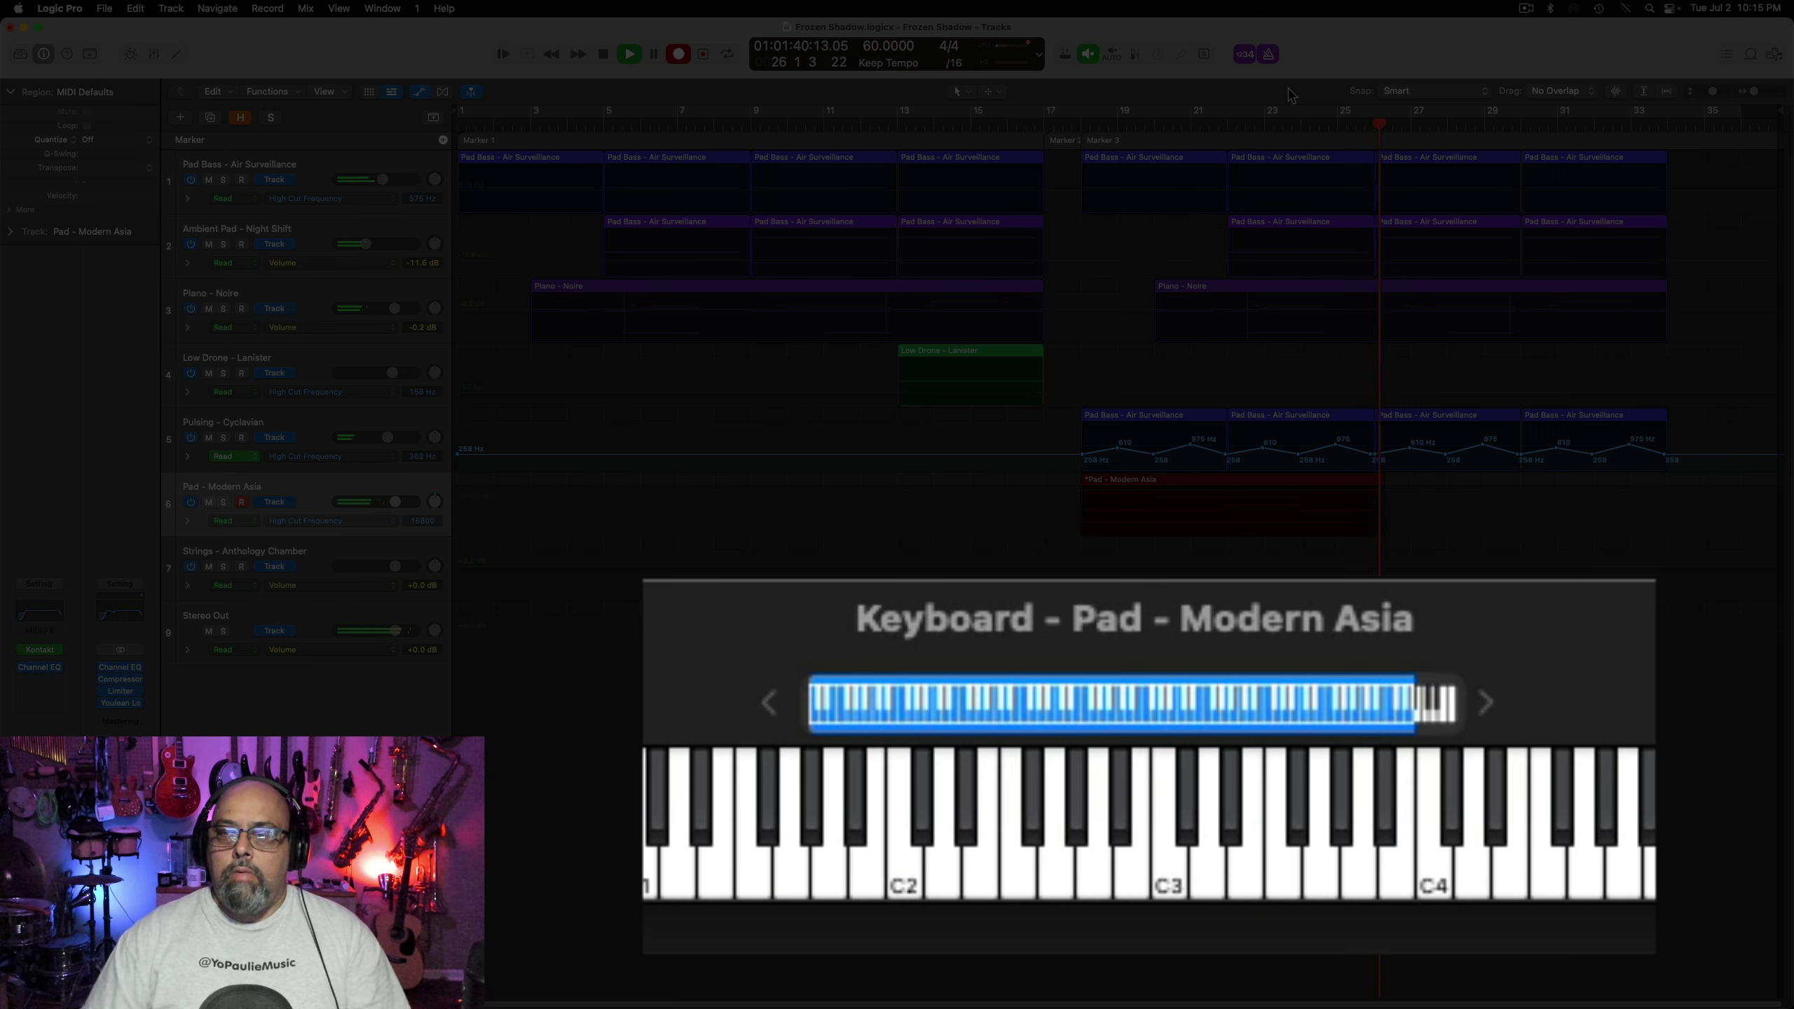
key(space)
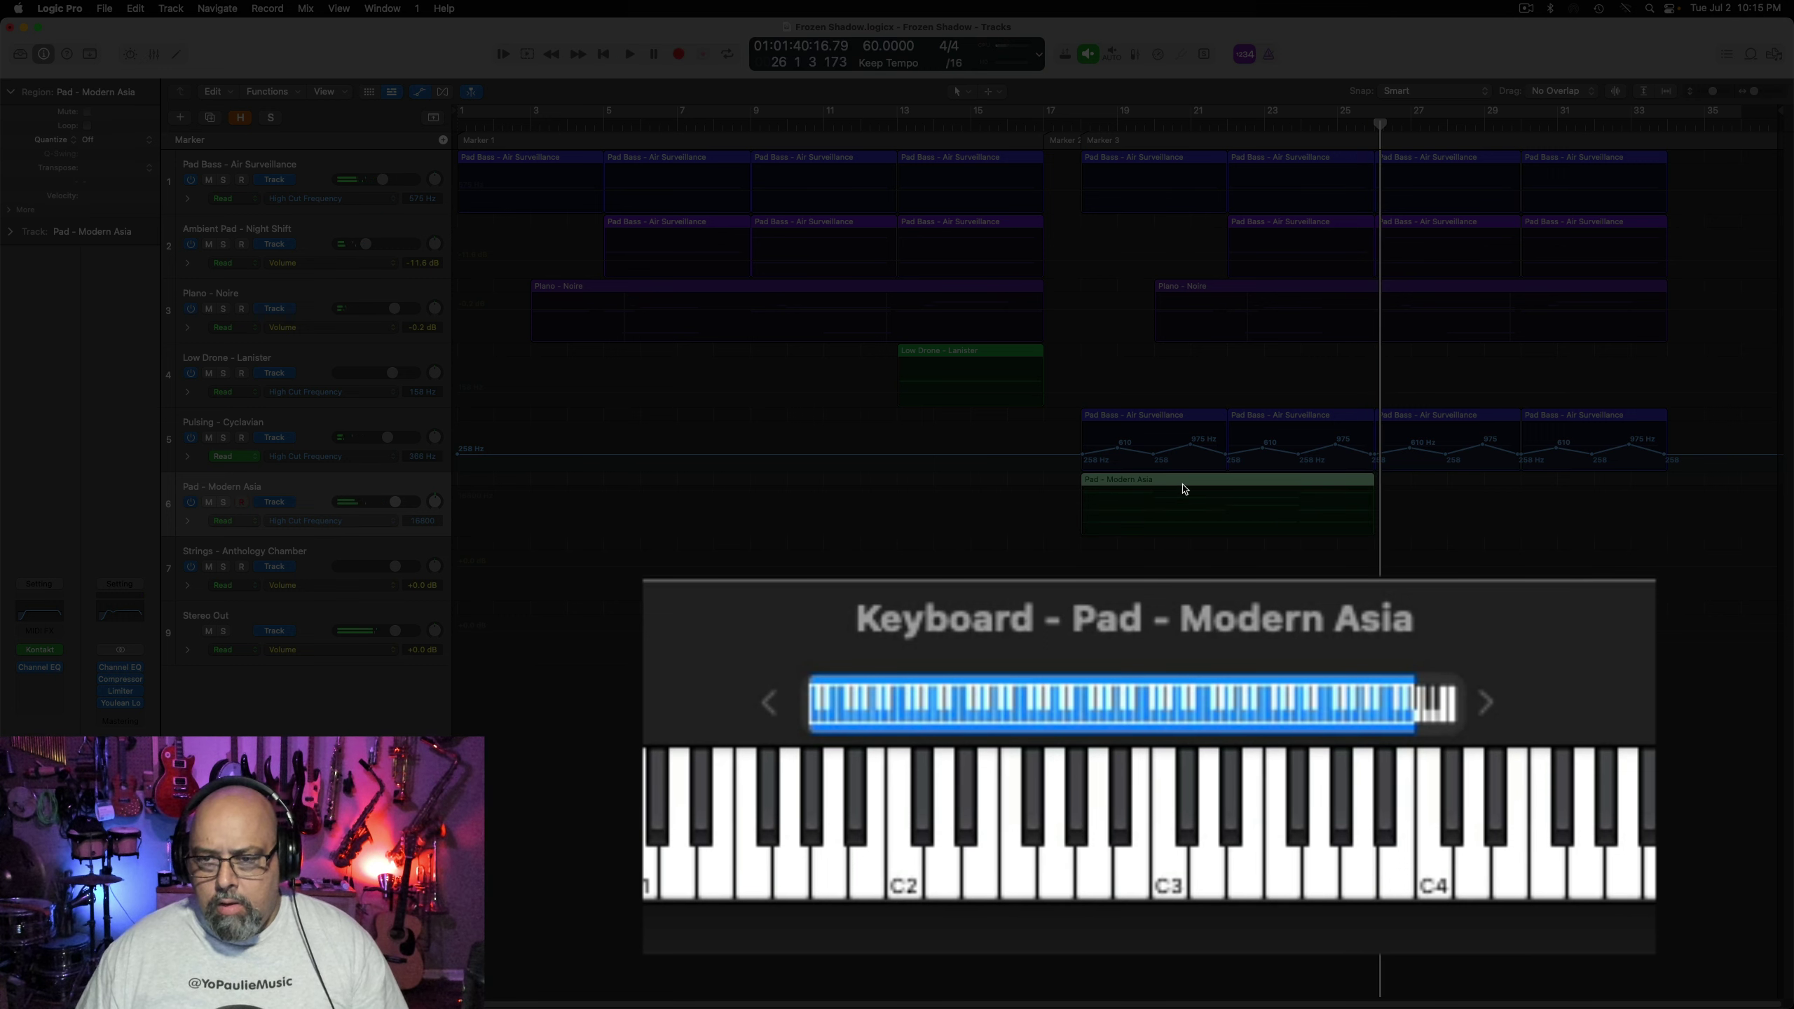
Hide automation and quantize all notes of the recorded Pad - Modern Asia region to 1/8 Note in the Piano Roll
key(a)
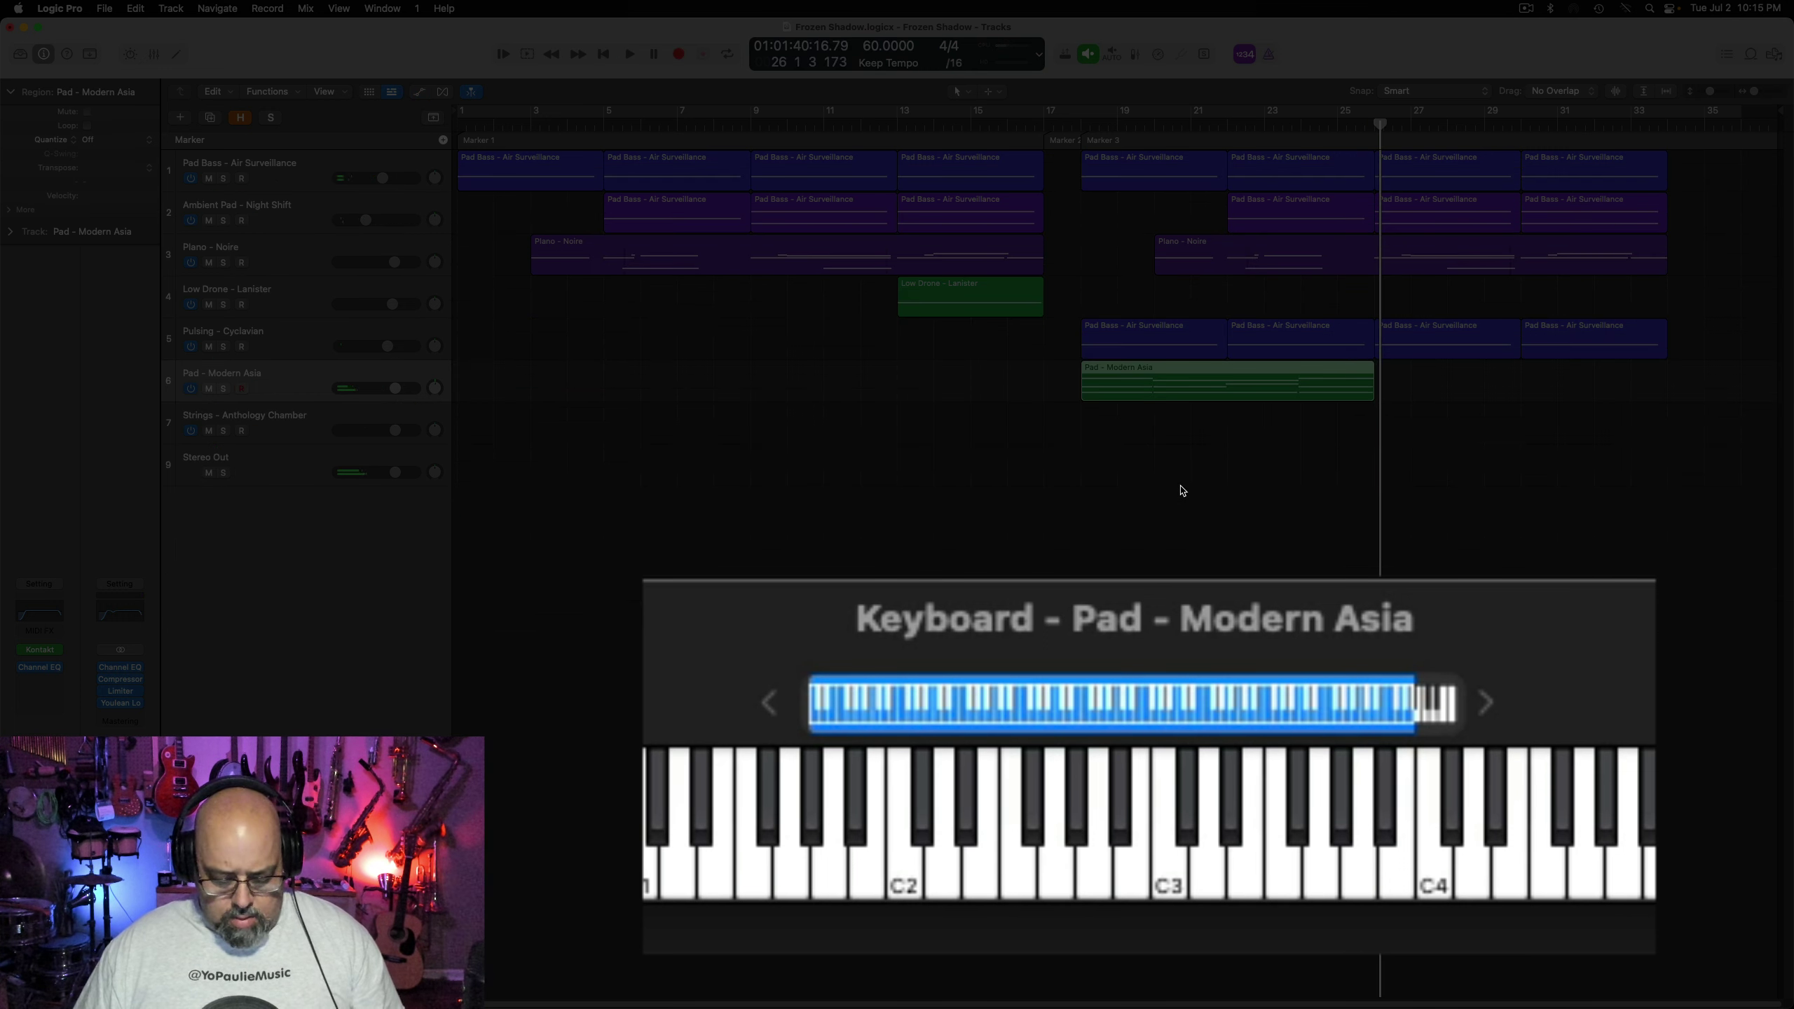
double_click(1192, 383)
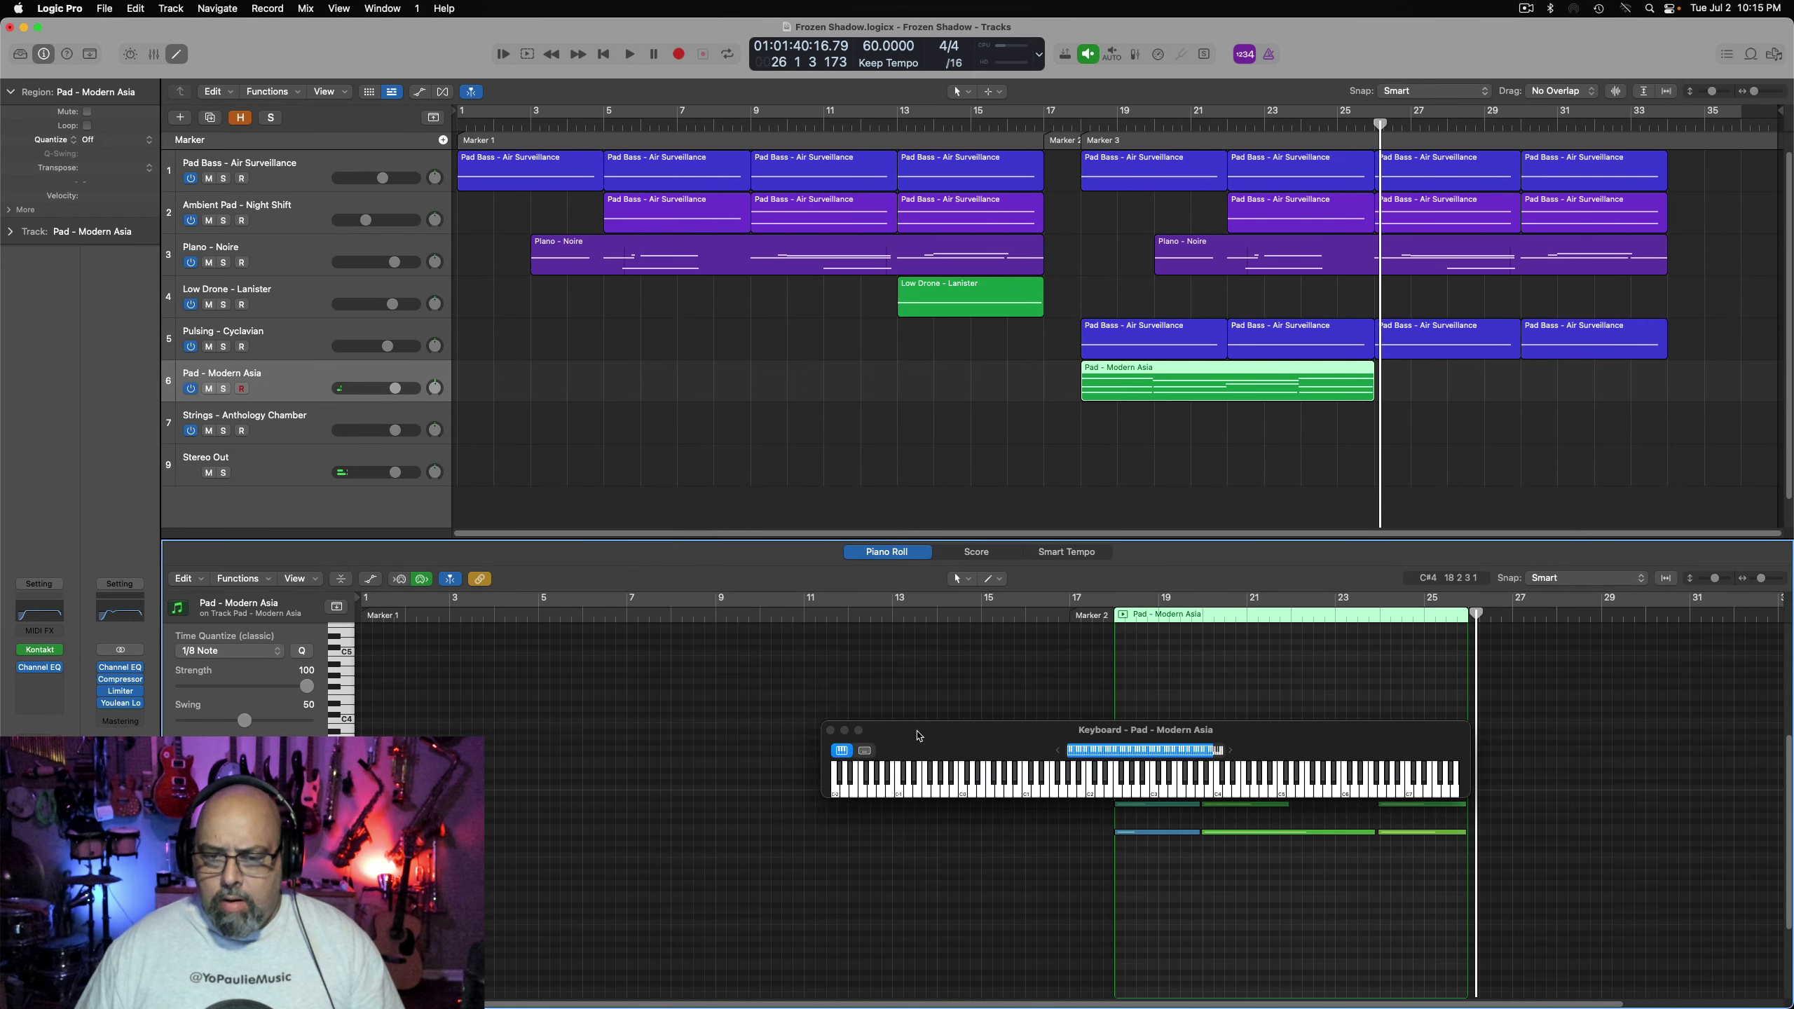
drag(918, 735, 356, 879)
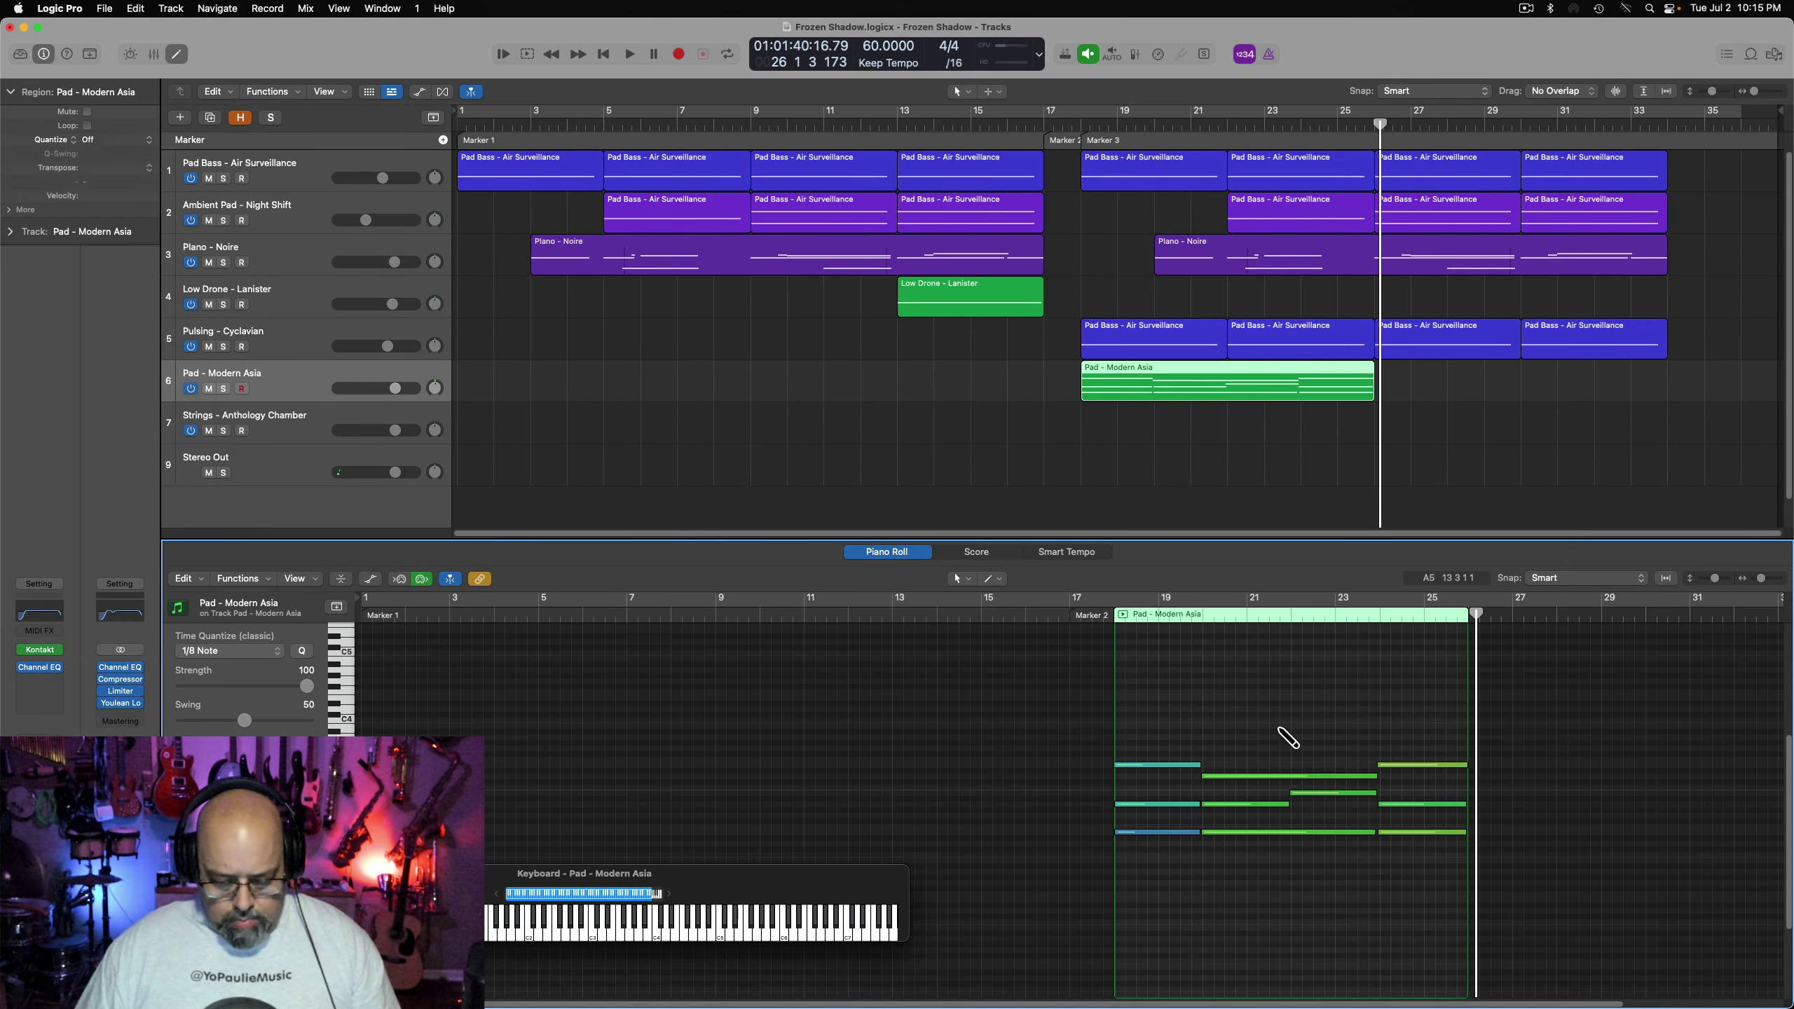
key(super+a)
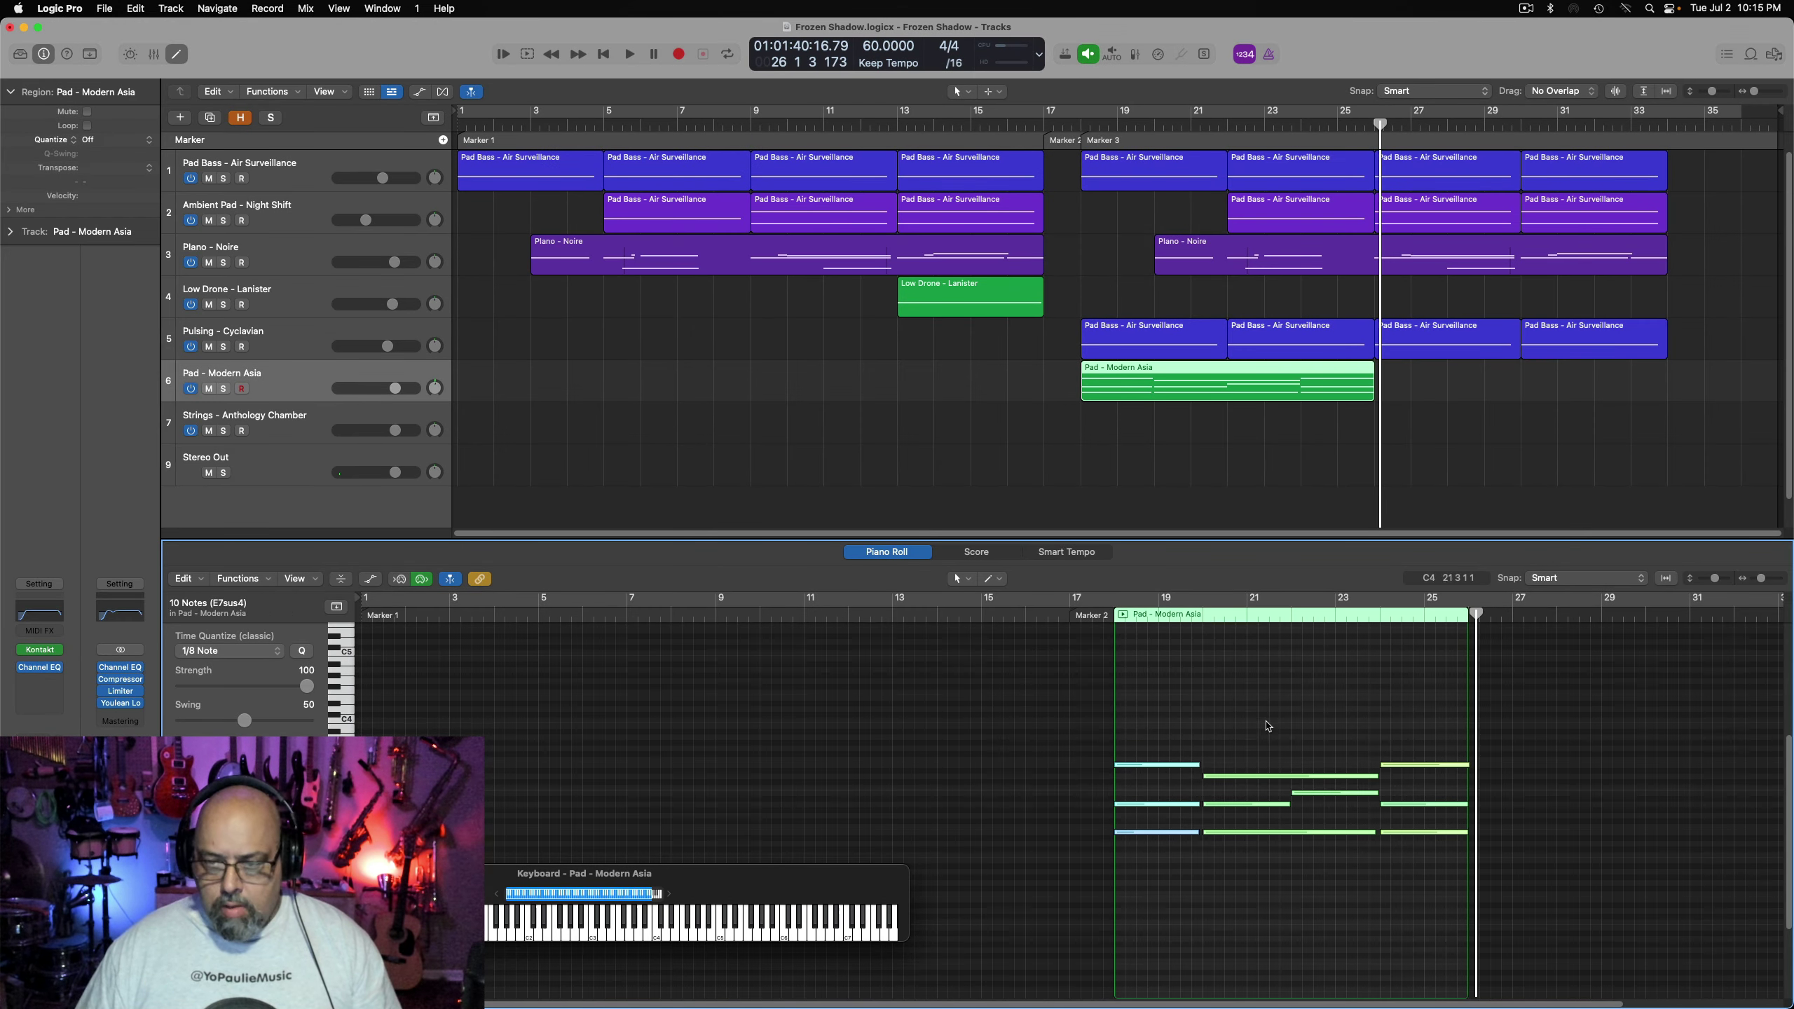
Play the Pad - Modern Asia part from bar 18, checking its notation in the Score editor before returning to the Piano Roll
click(1079, 137)
key(space)
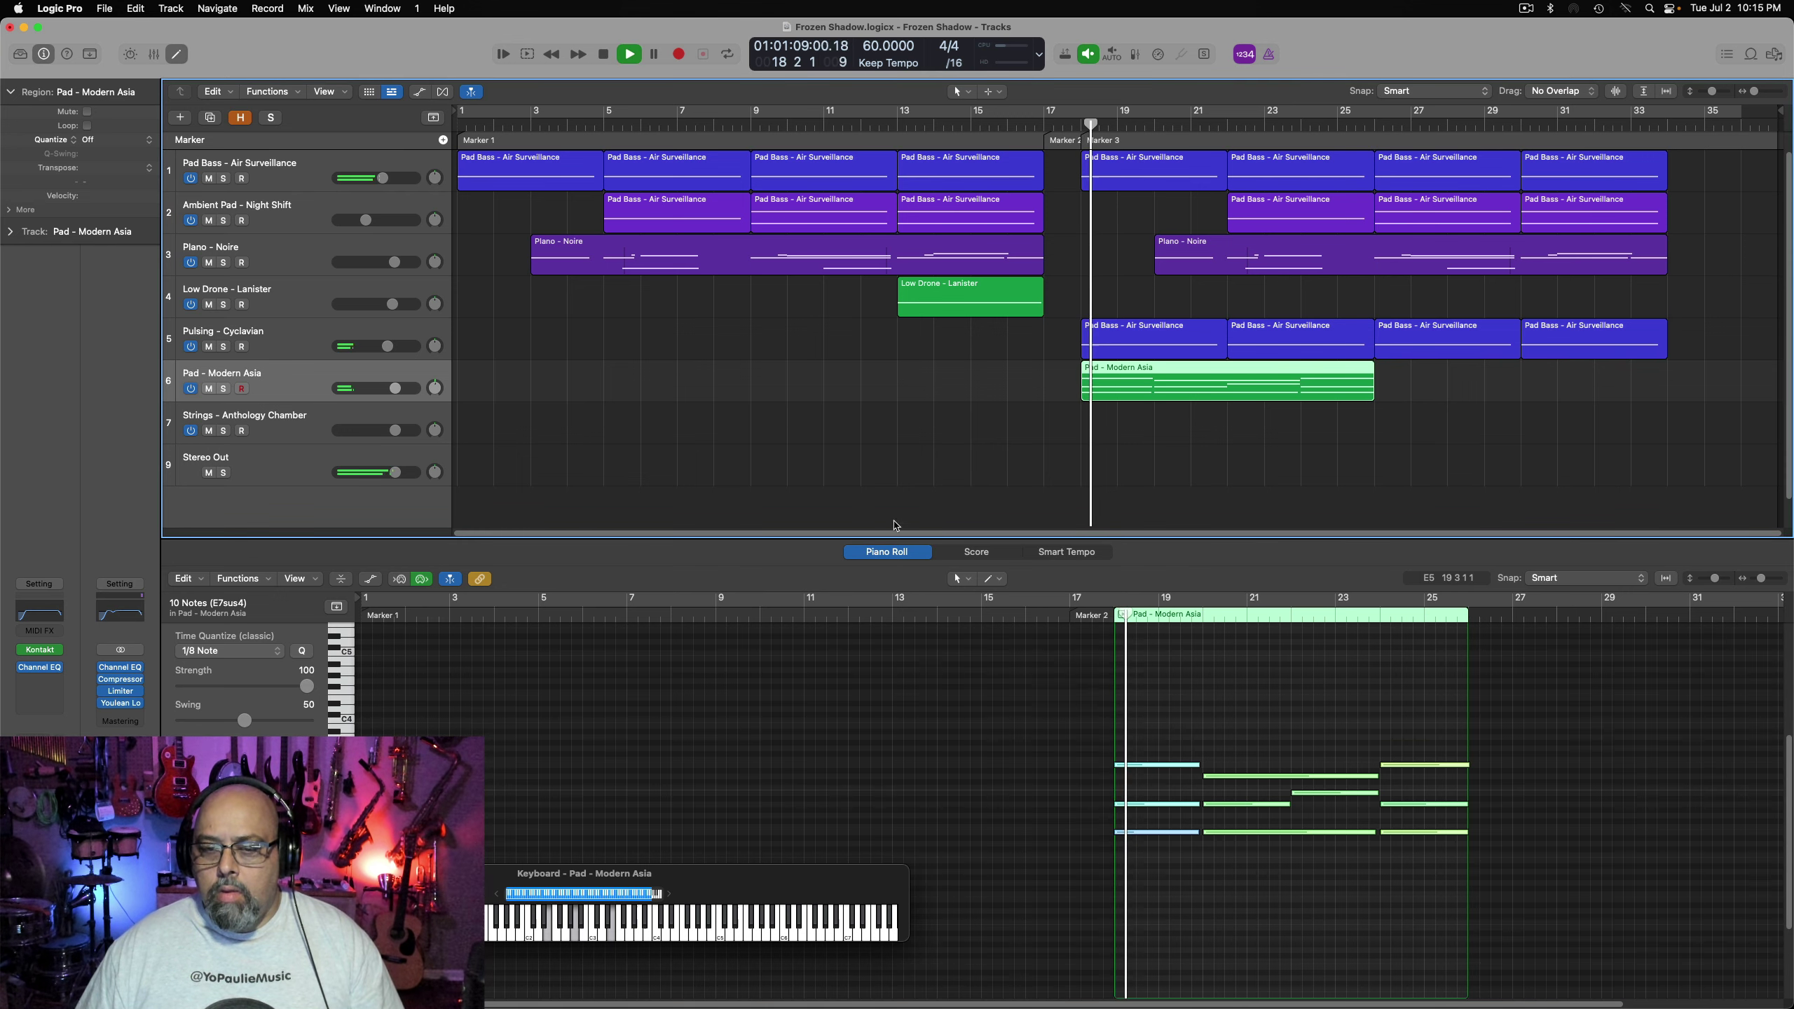
drag(718, 889, 827, 907)
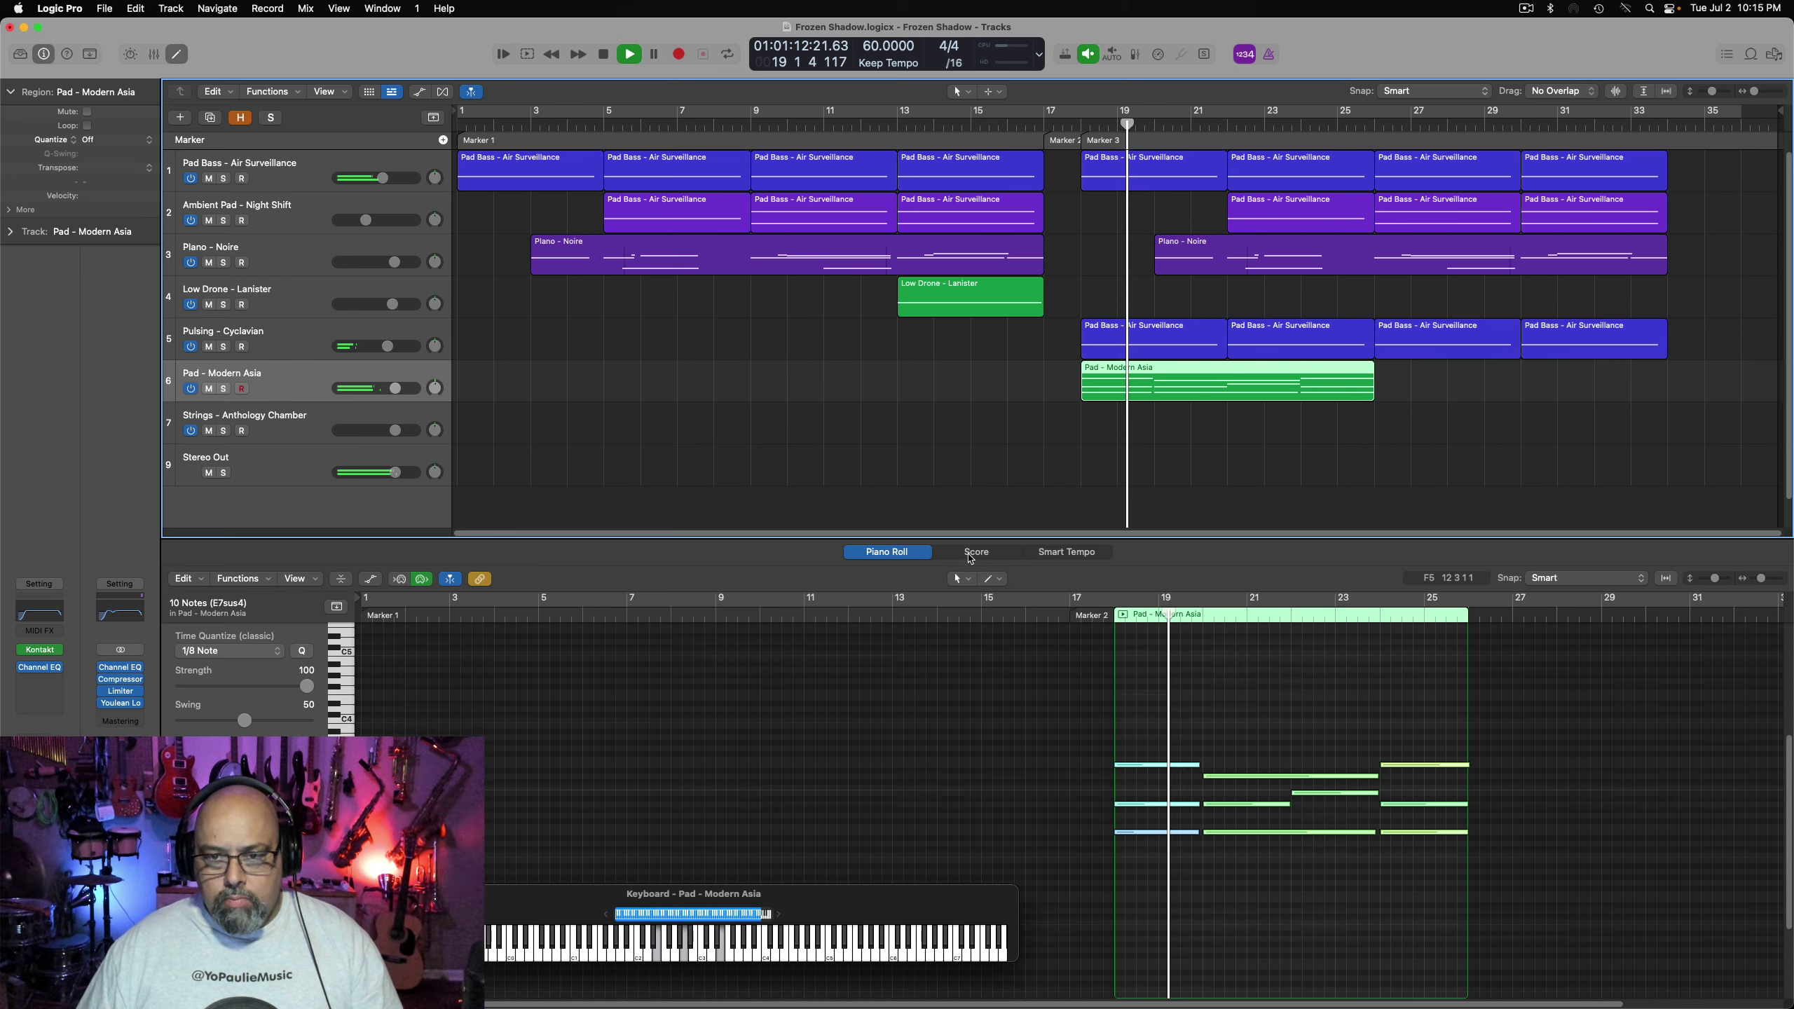
click(971, 558)
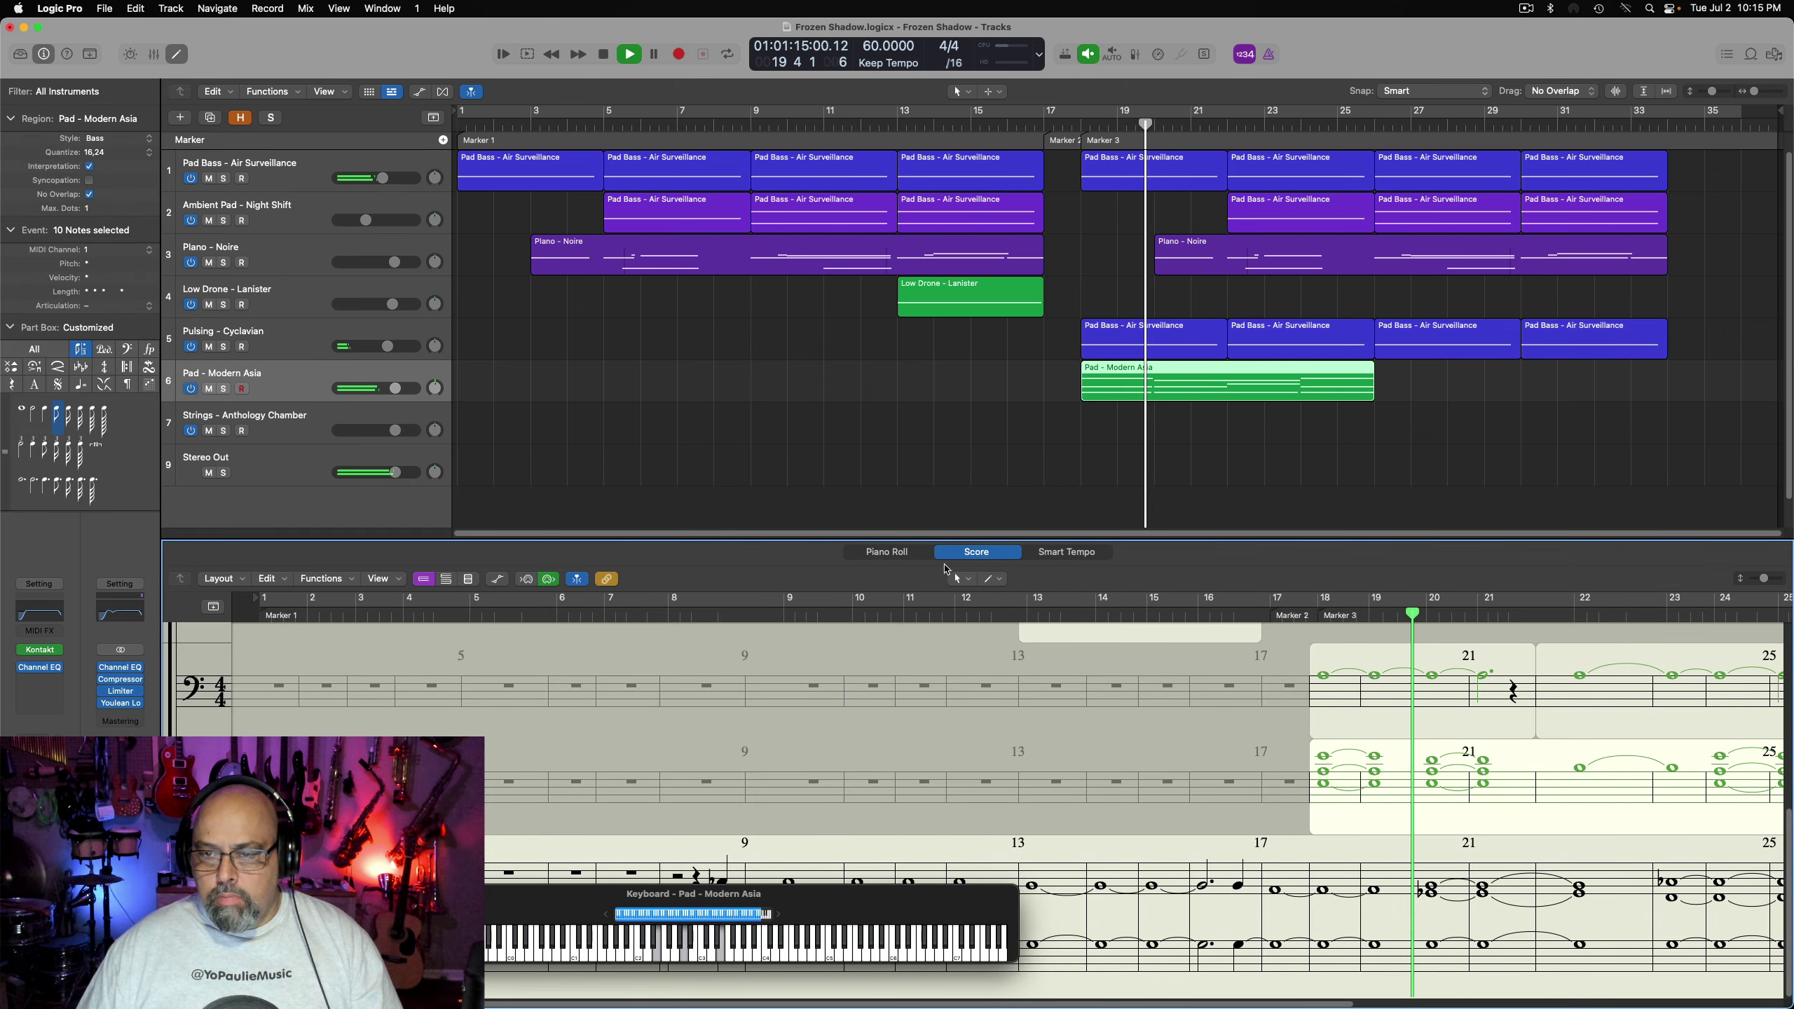
key(p)
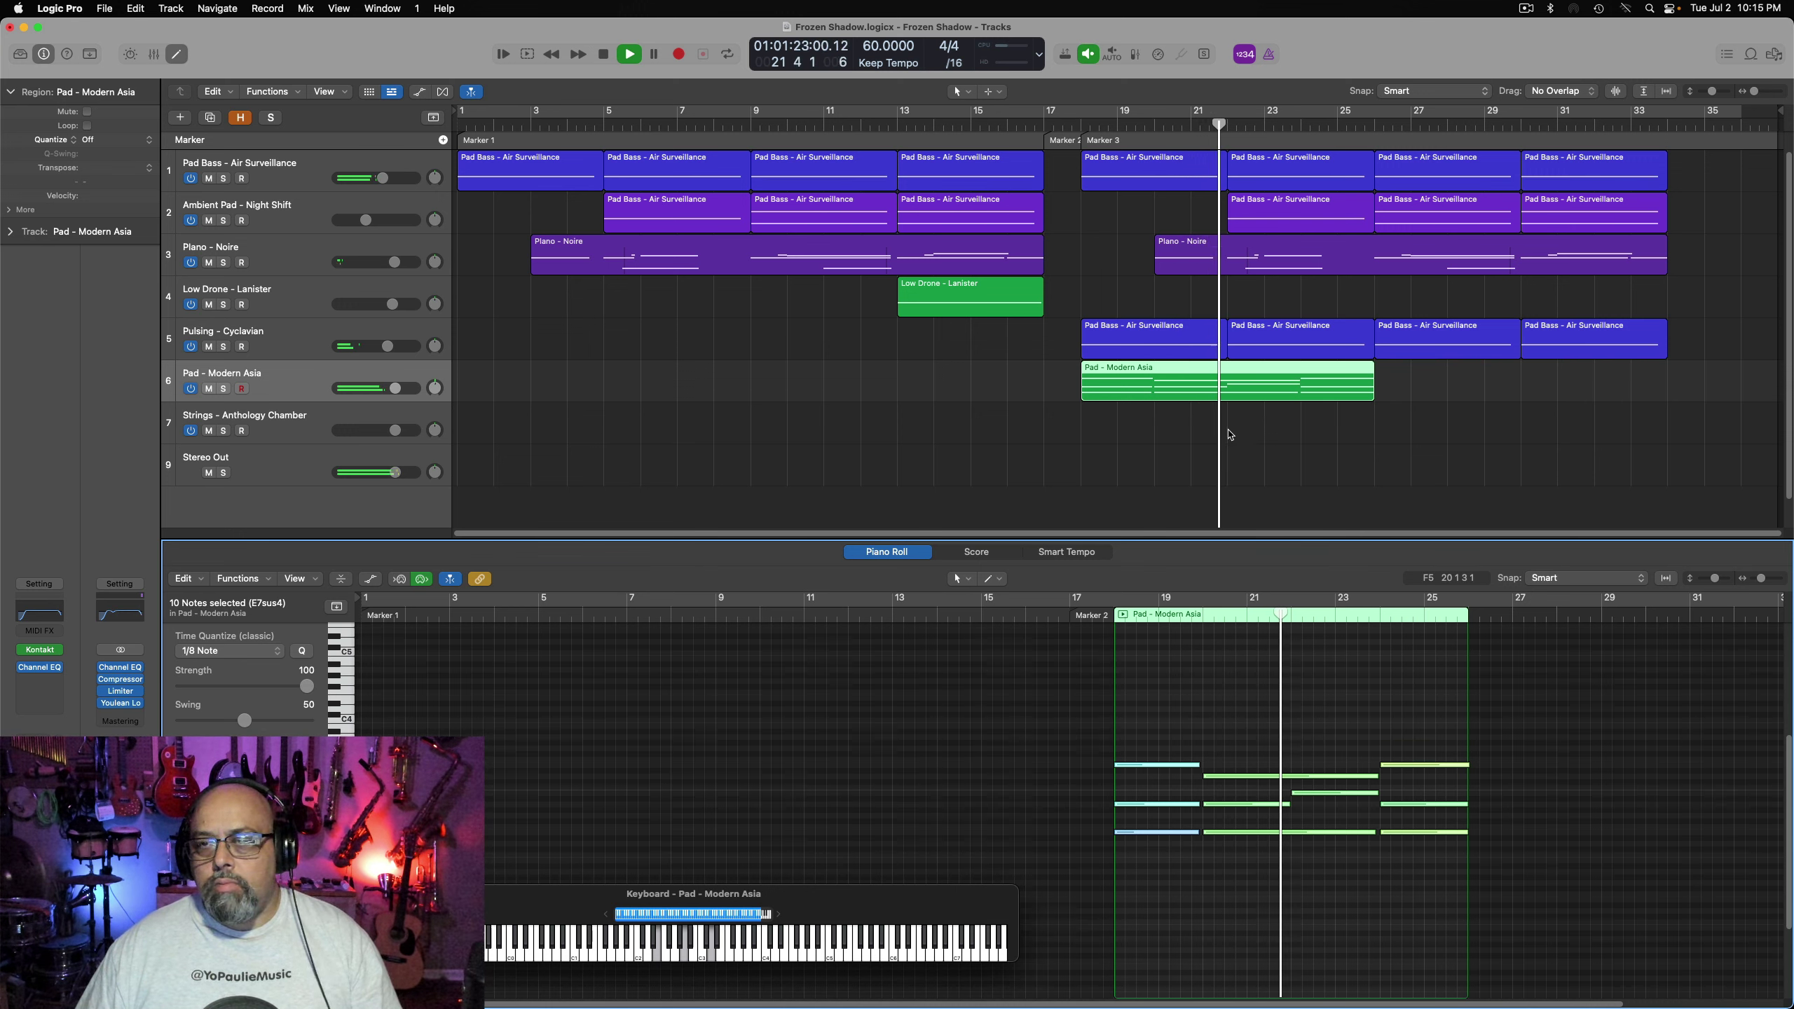
Repeat the Pad - Modern Asia region once from bar 26 and hide the editor
key(Tab)
key(super+r)
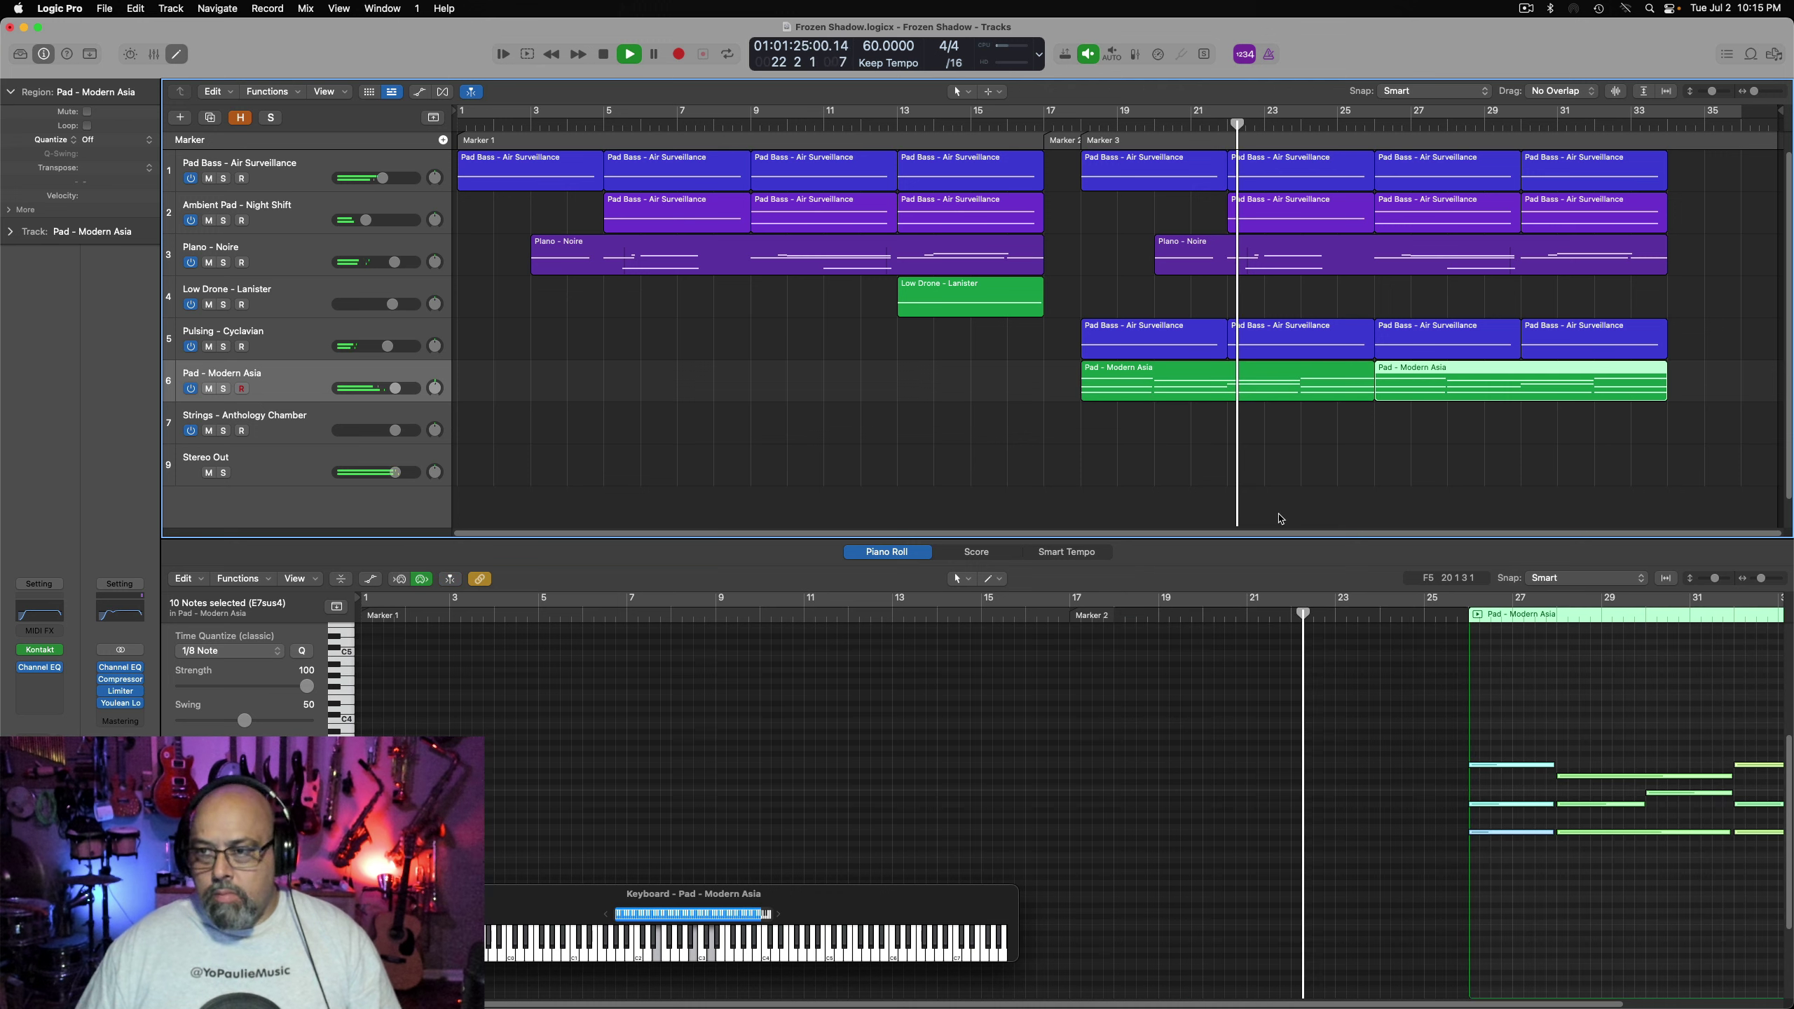
key(e)
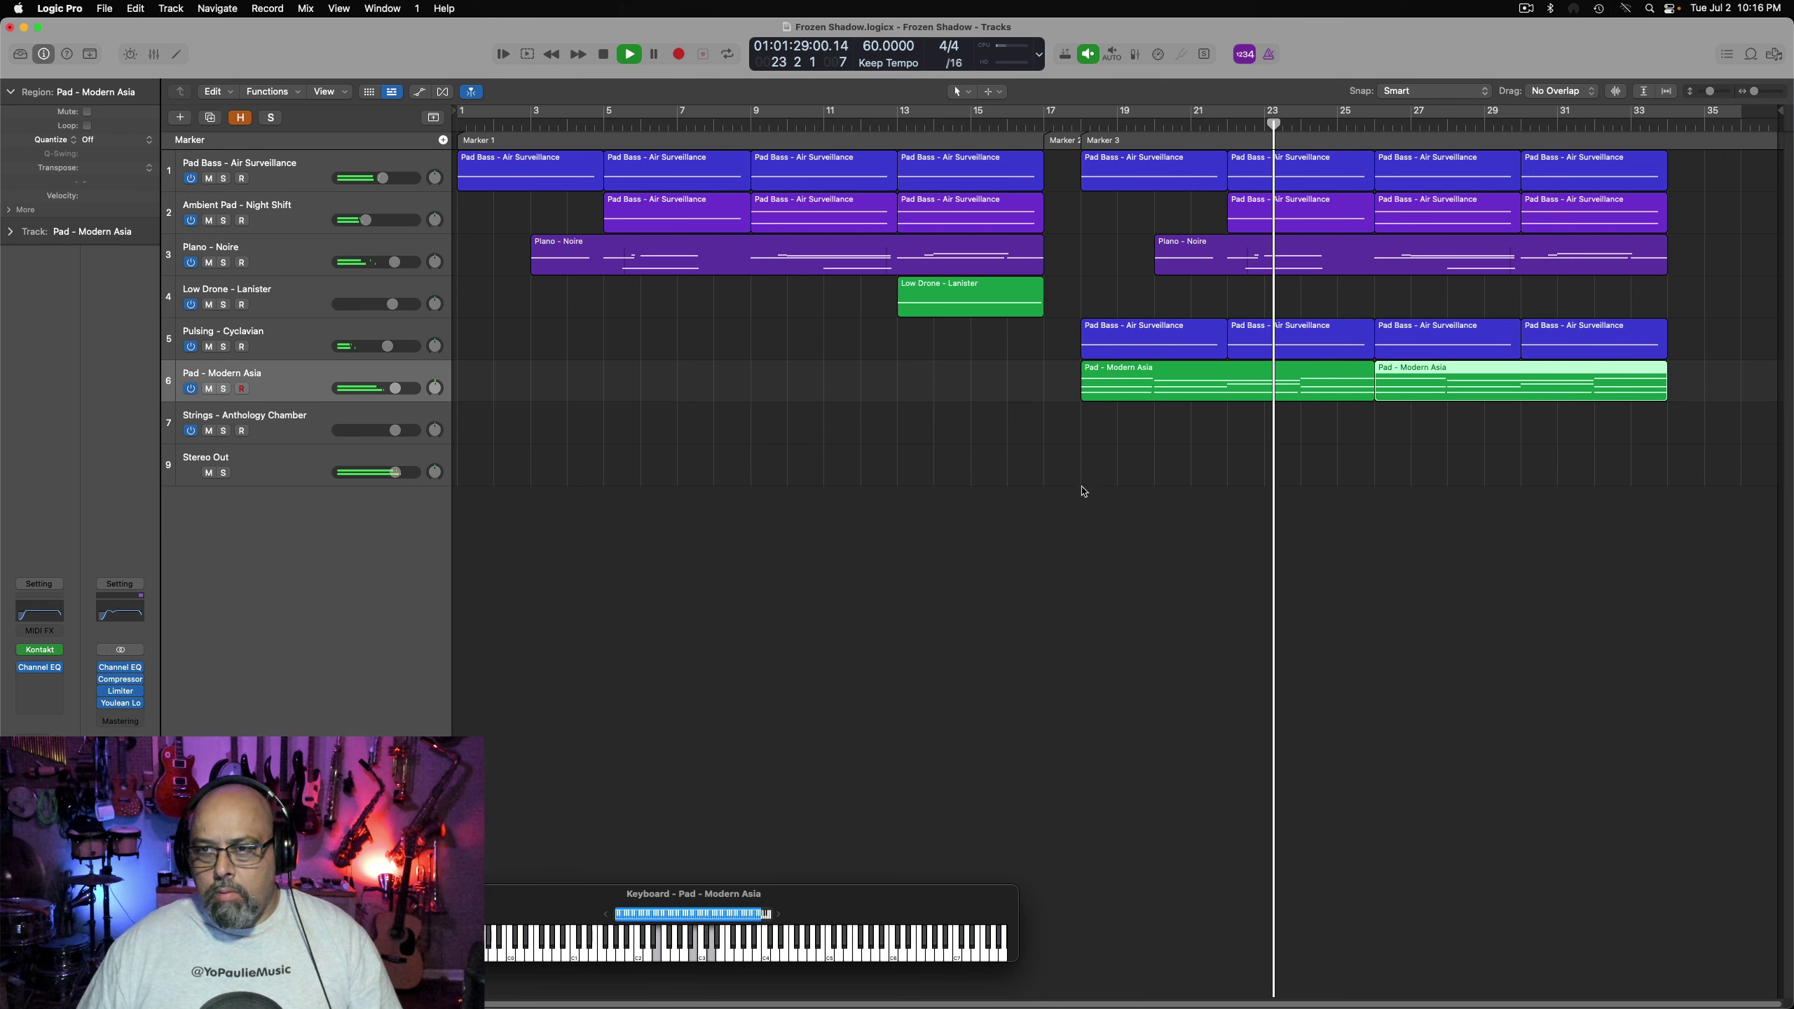
Open the second Piano - Noire region in the Piano Roll and examine its notes during playback
click(1215, 263)
key(e)
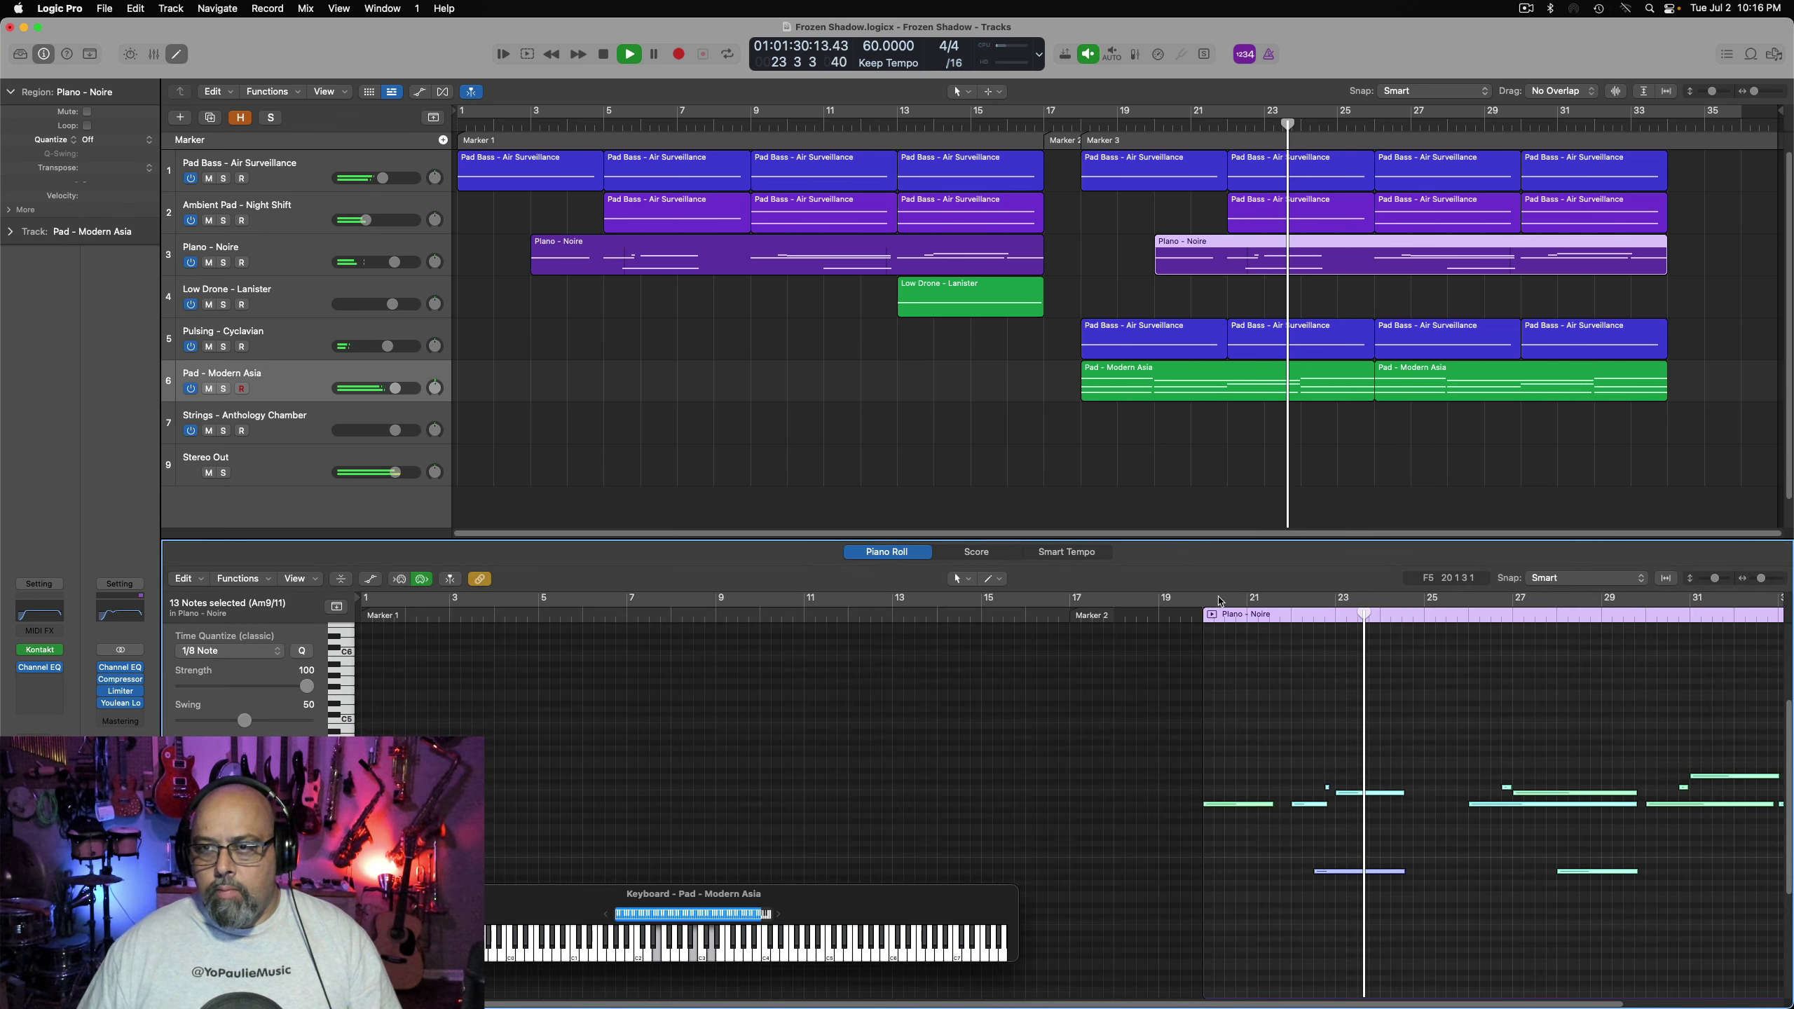
click(1248, 736)
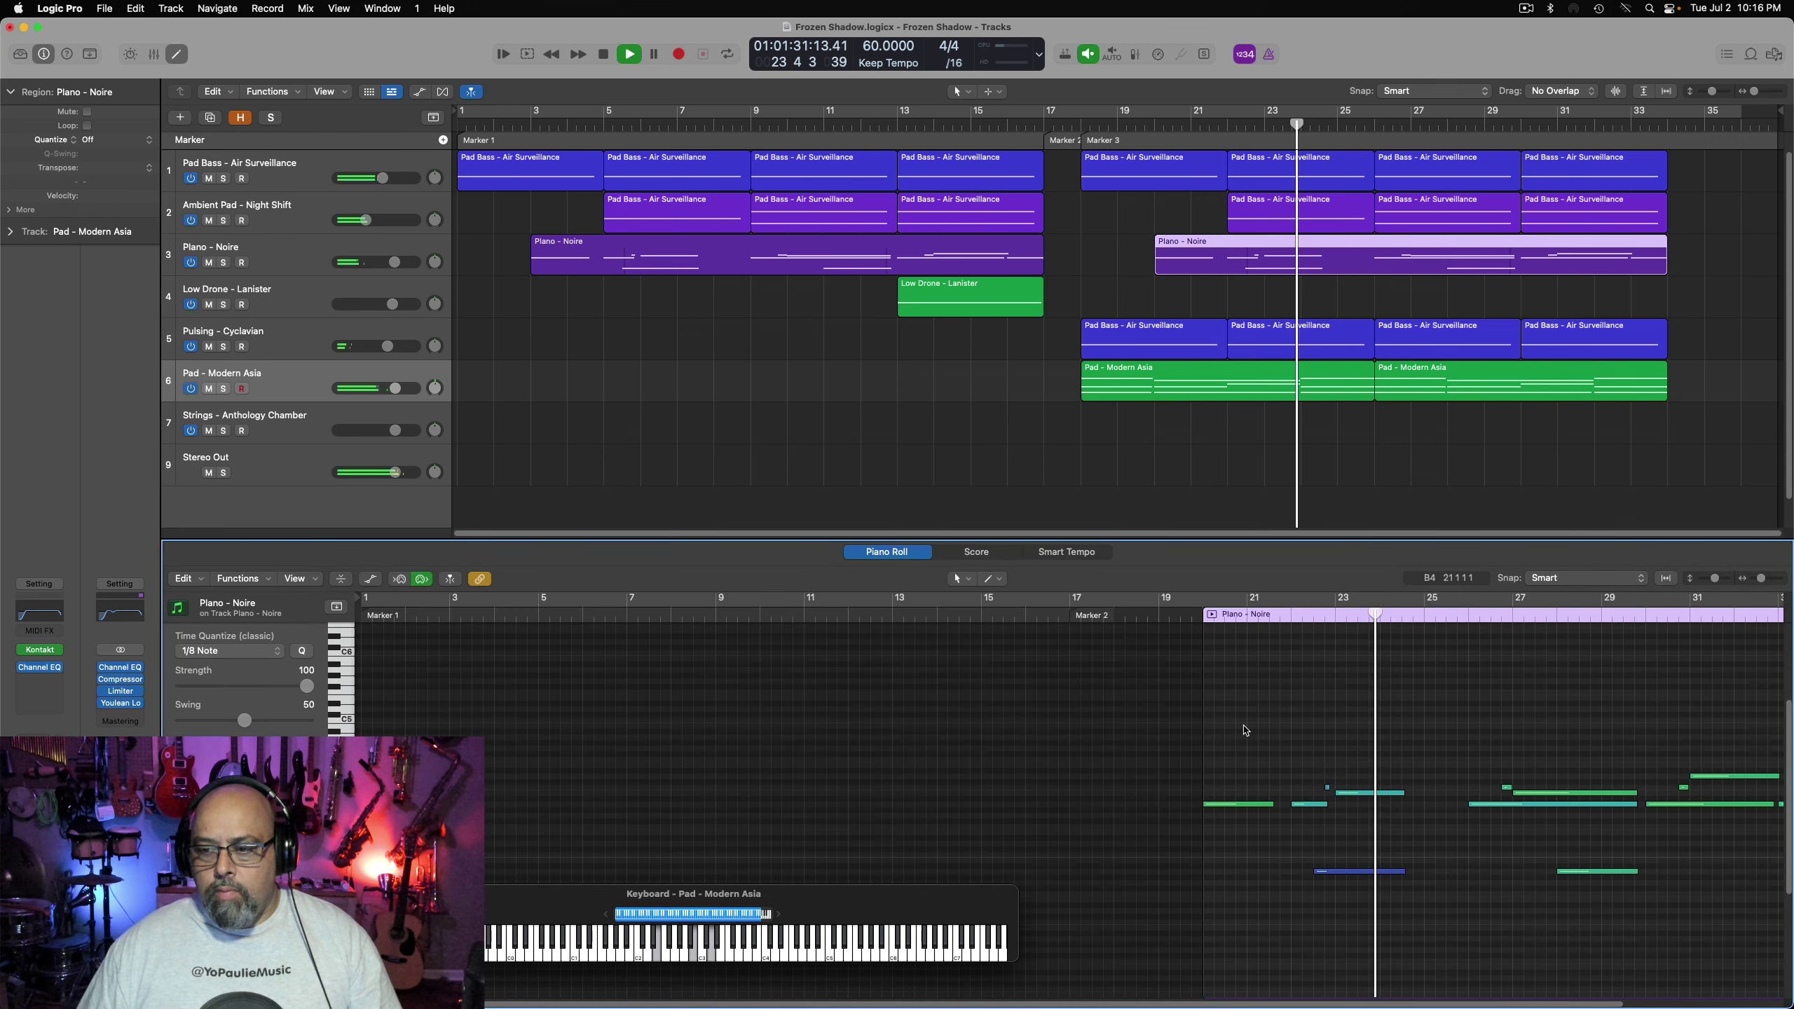
click(1361, 872)
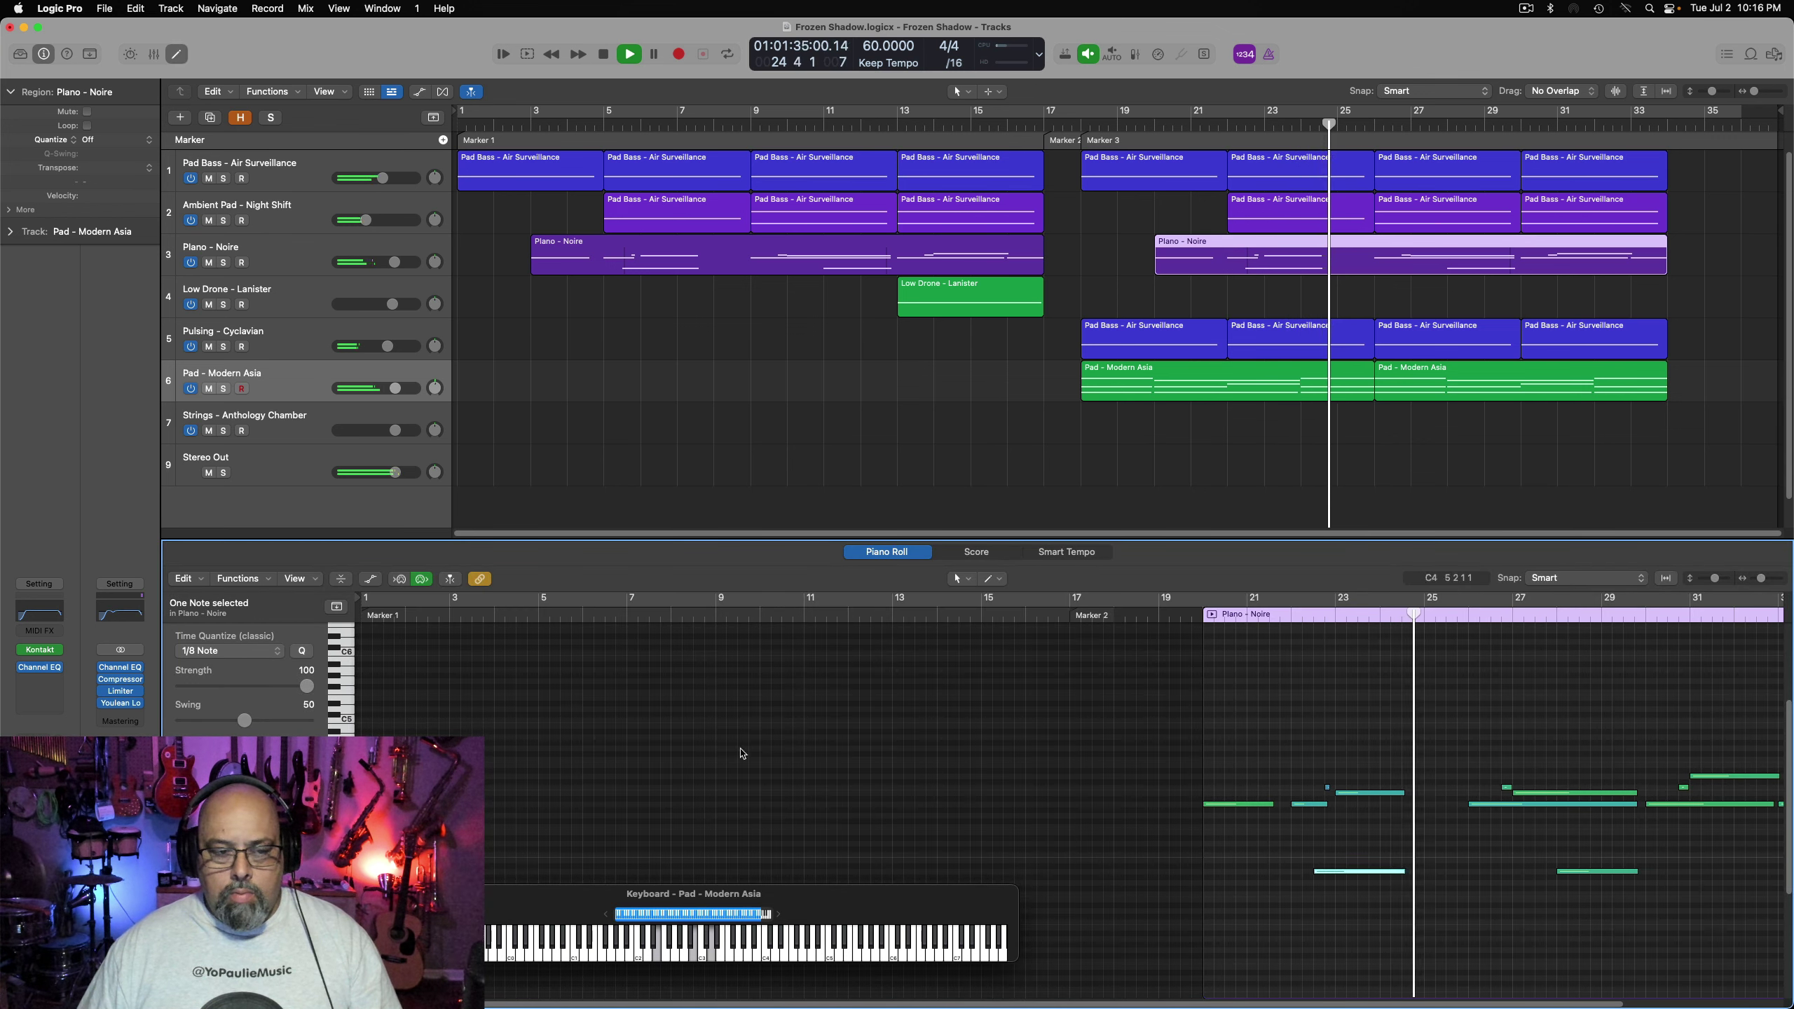
click(1310, 712)
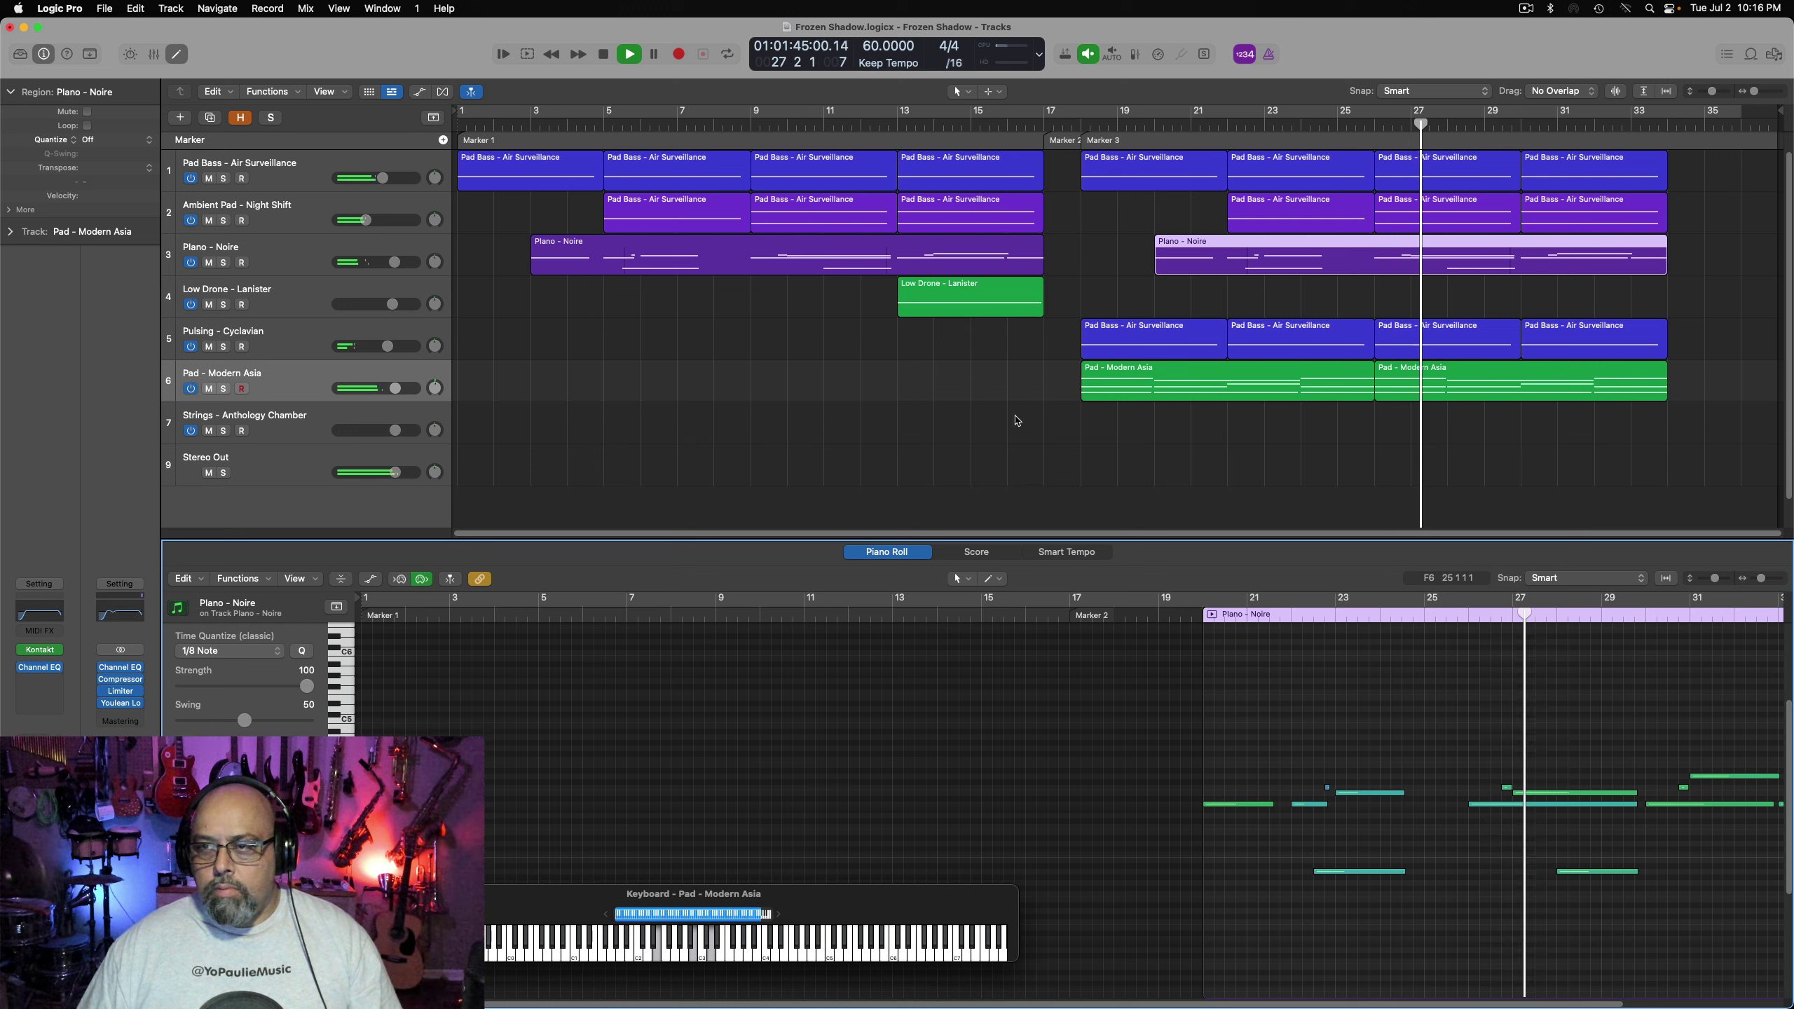
Lower the Pad - Modern Asia track volume slightly during playback, and hide the editor
key(Tab)
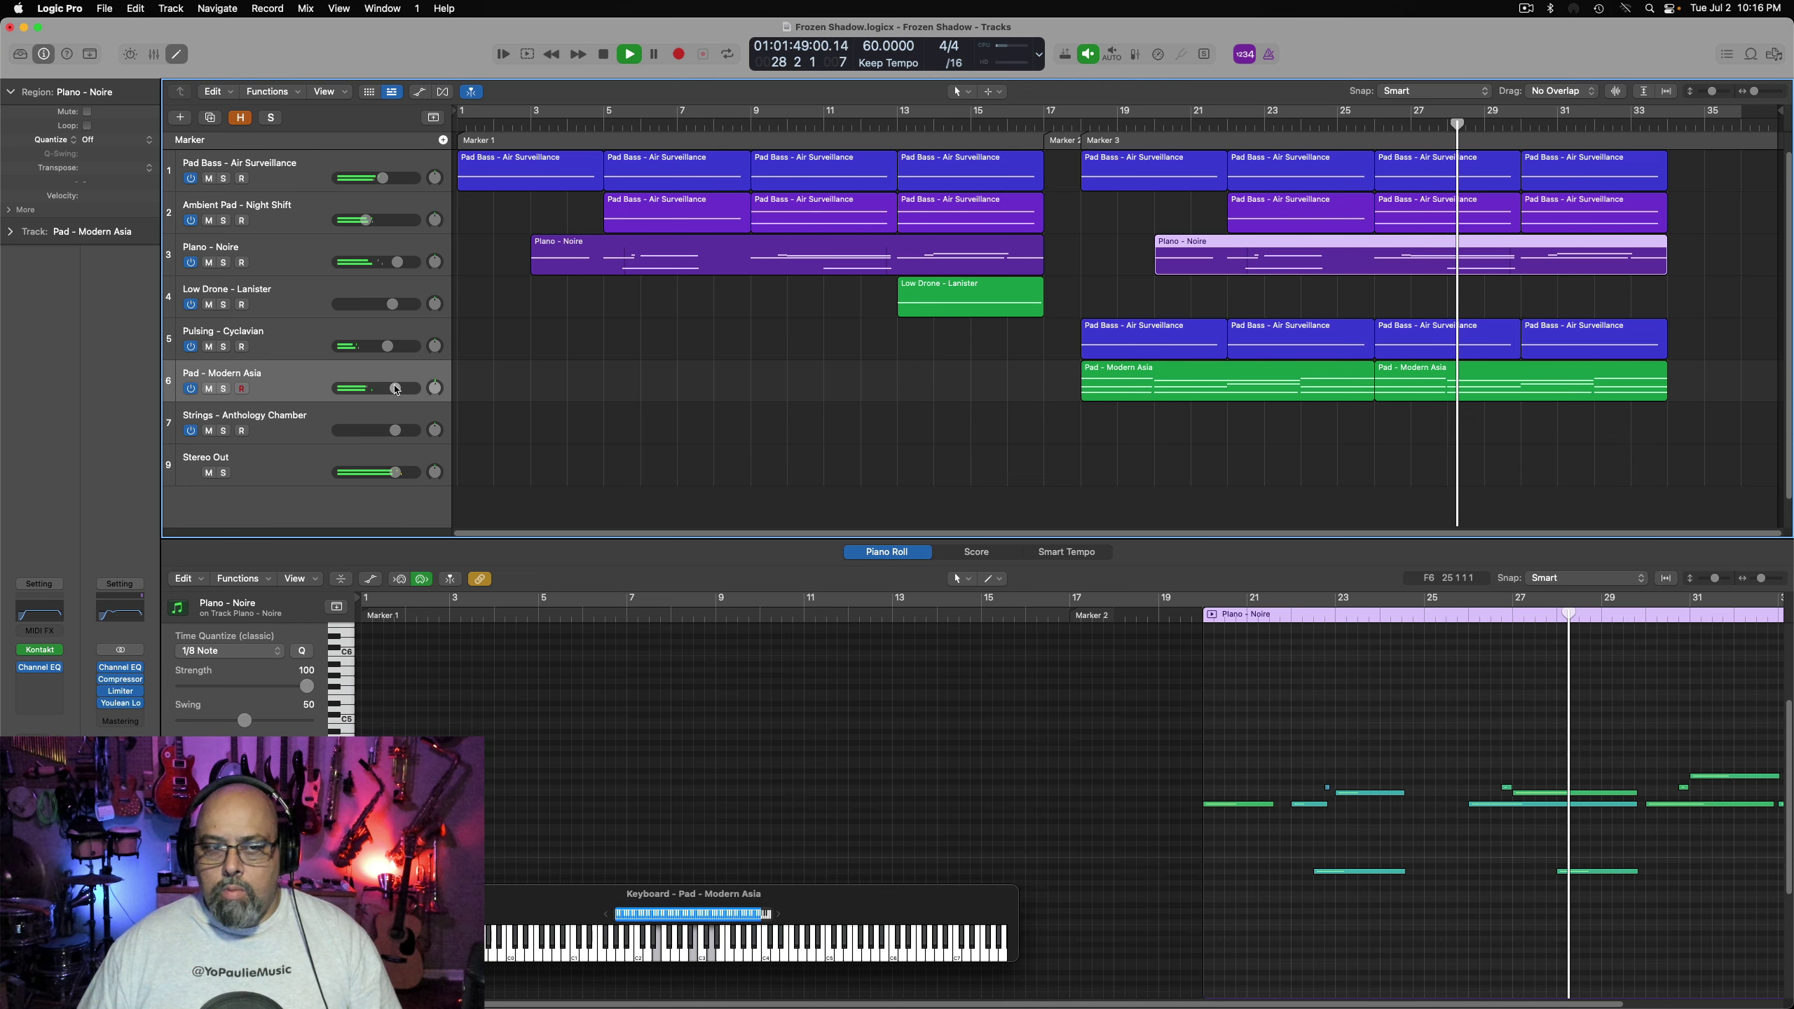
drag(395, 389, 387, 390)
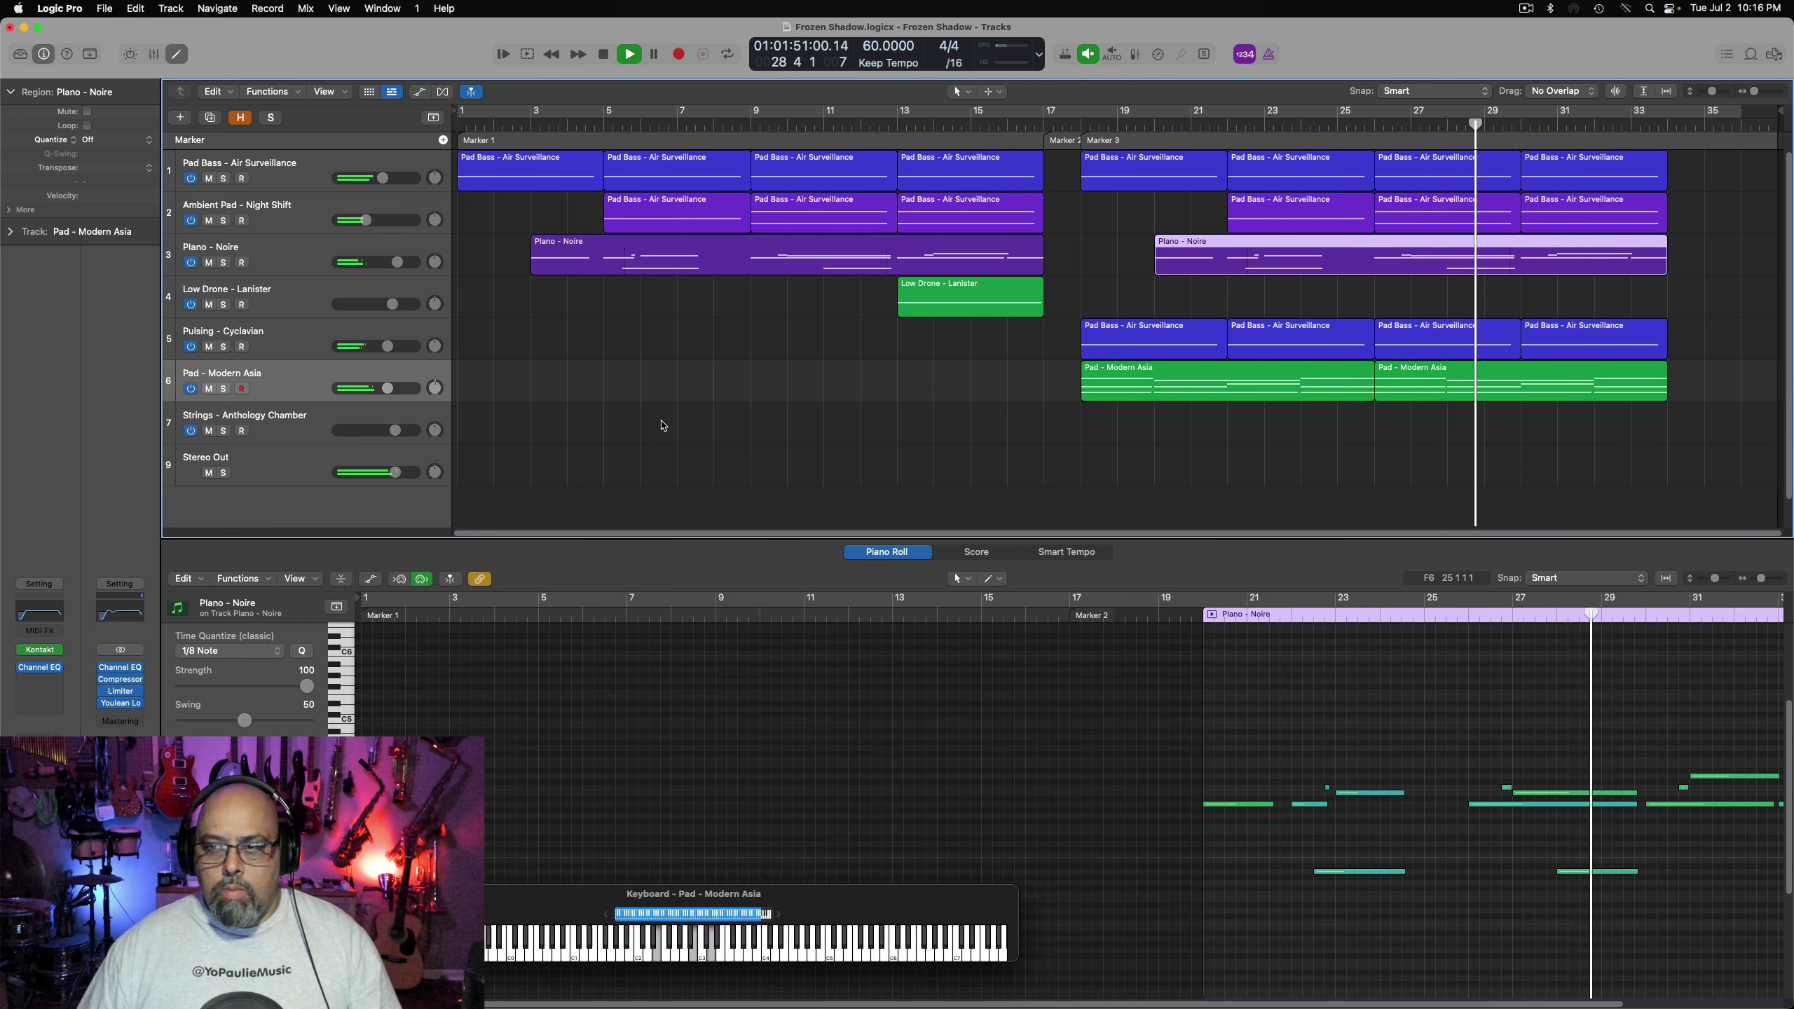
key(e)
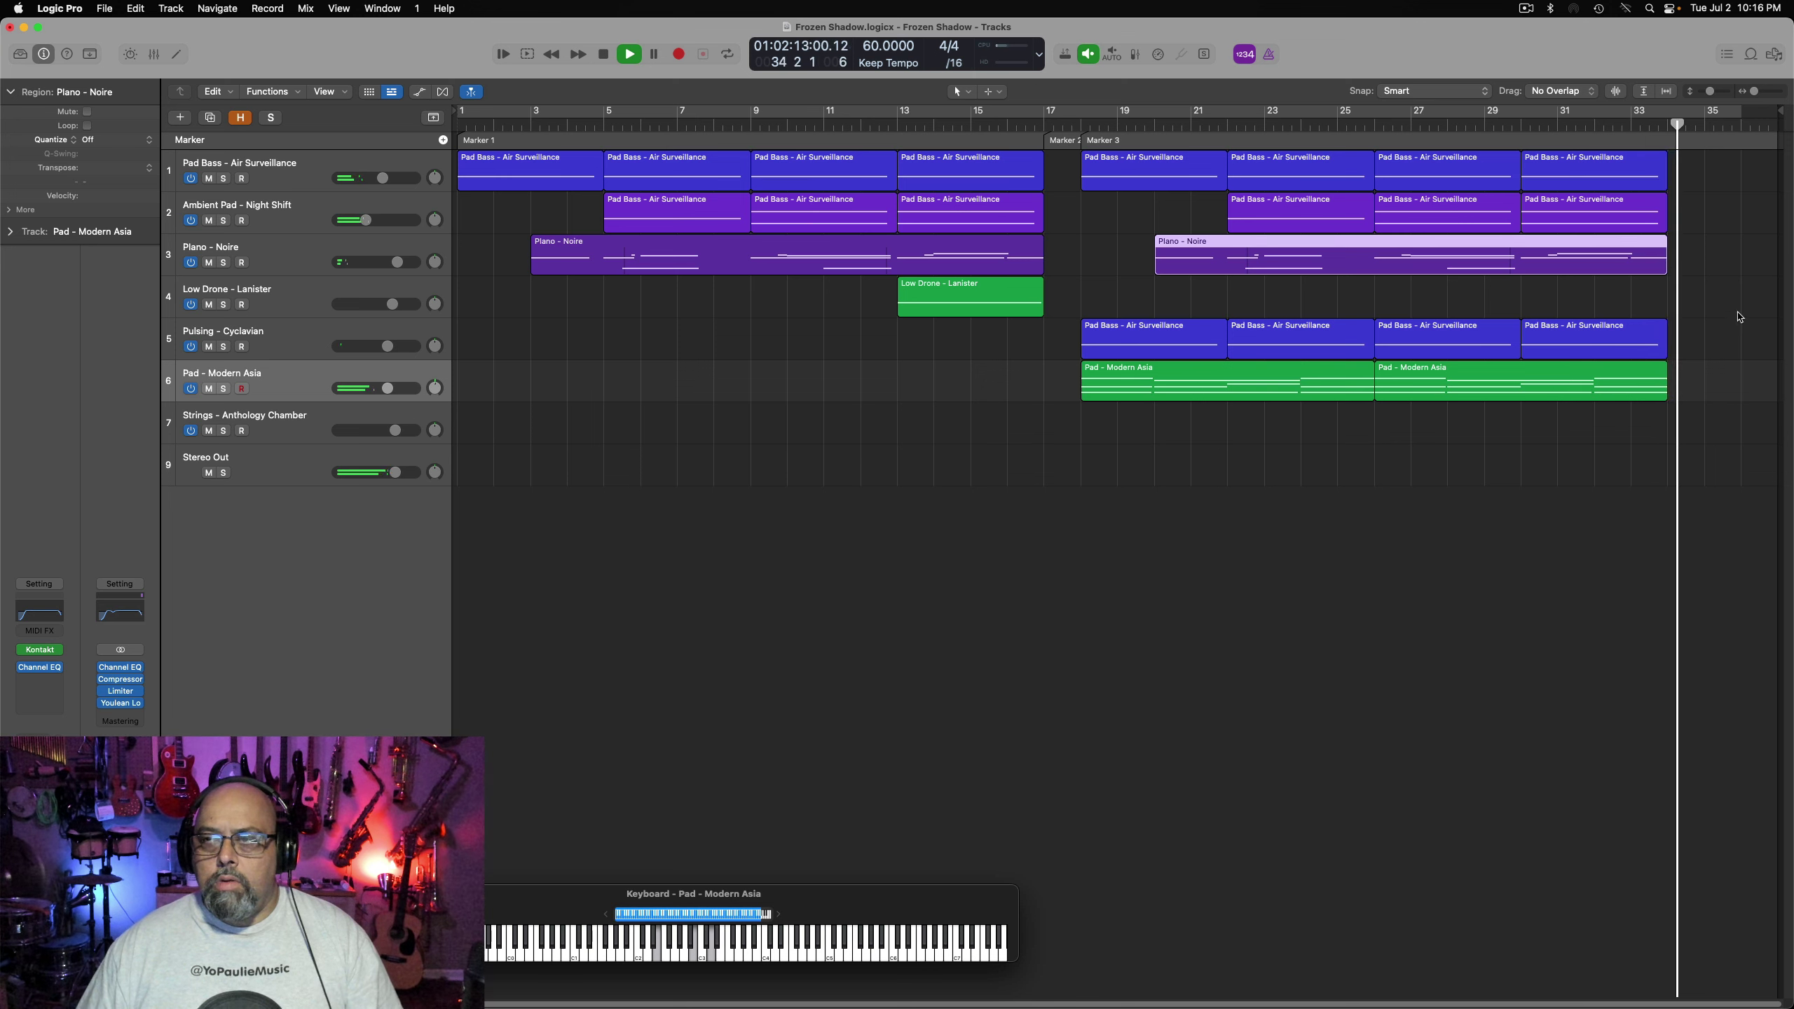
key(space)
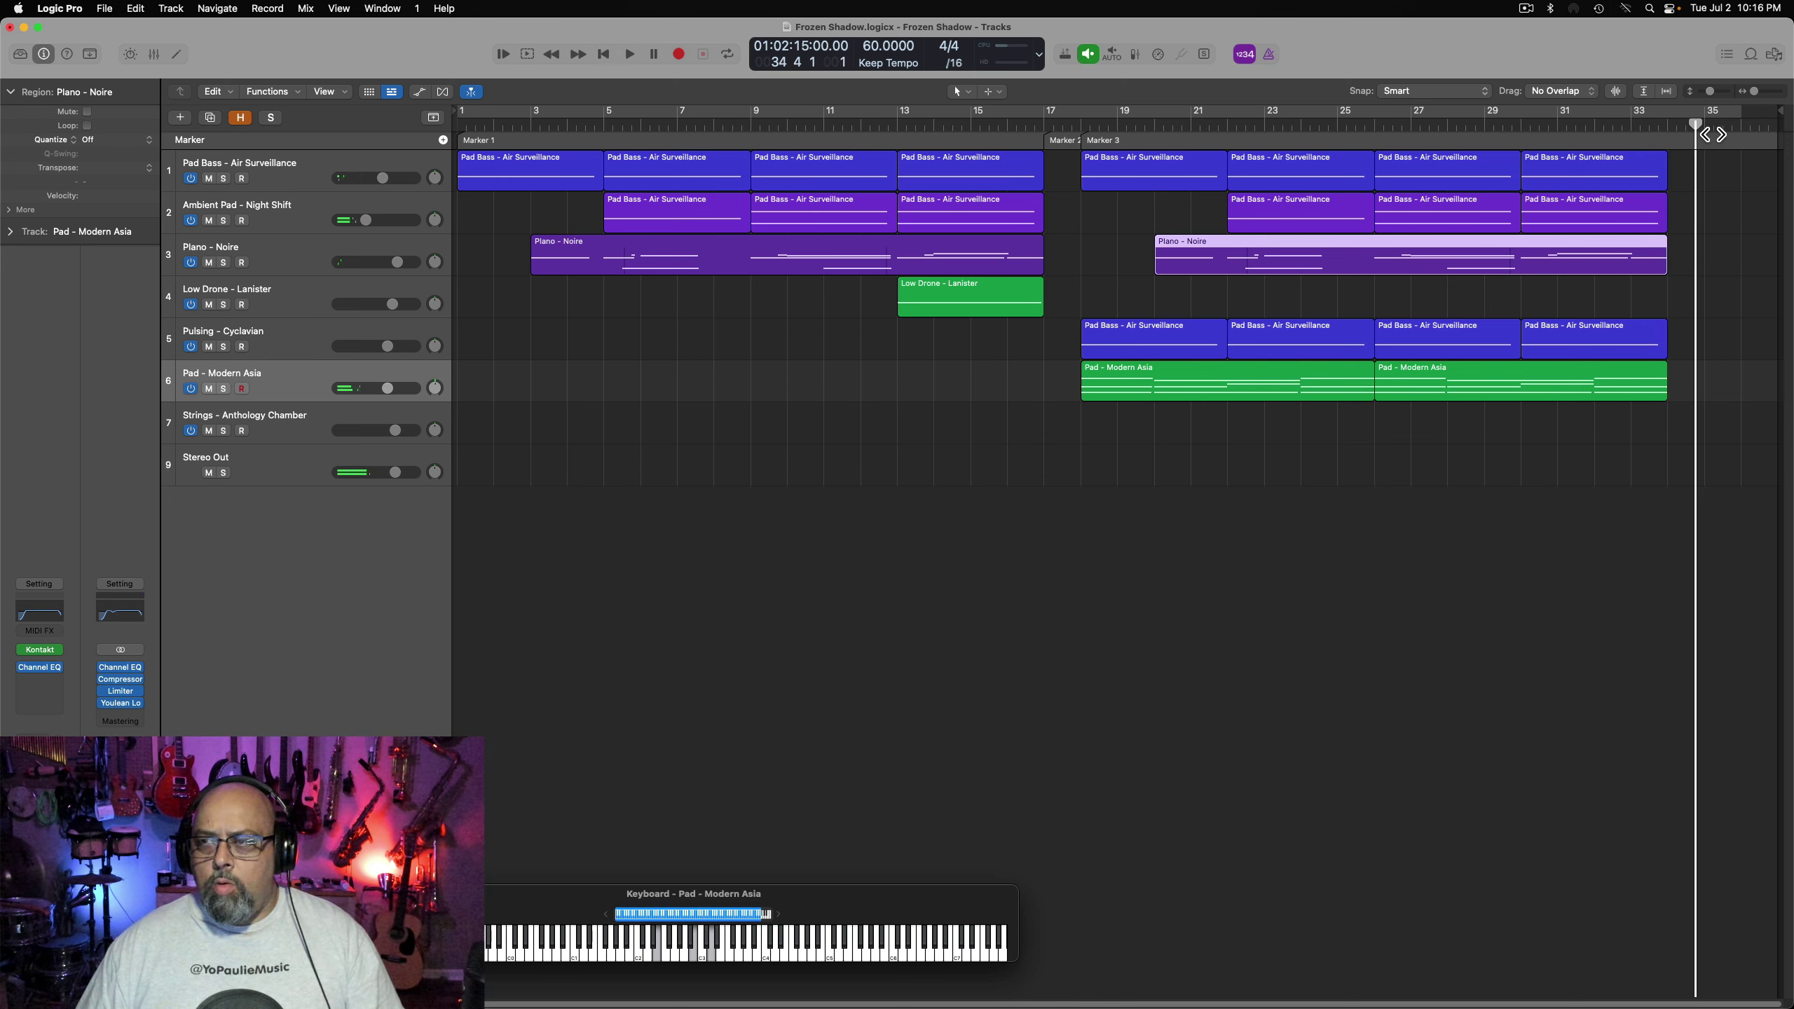
Select the last region on each of the five second-section tracks and extend their final notes by one bar toward bar 35
click(1712, 133)
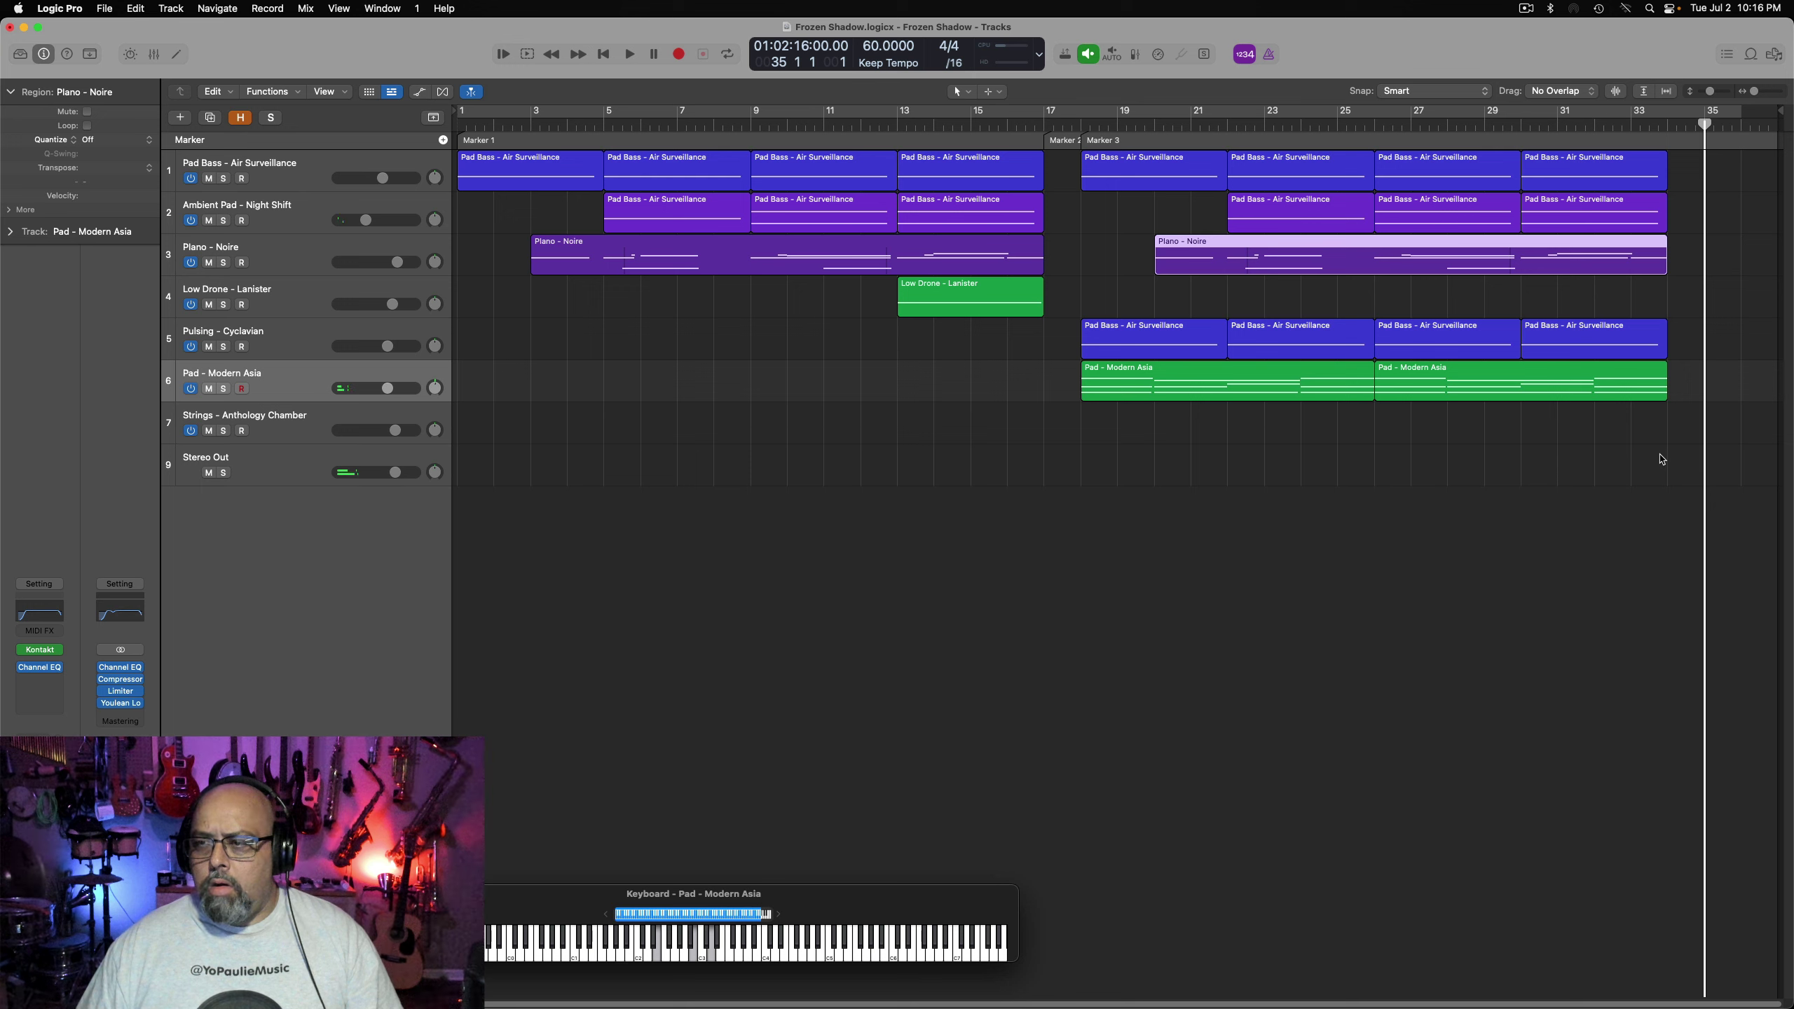
drag(1656, 463, 1654, 176)
key(e)
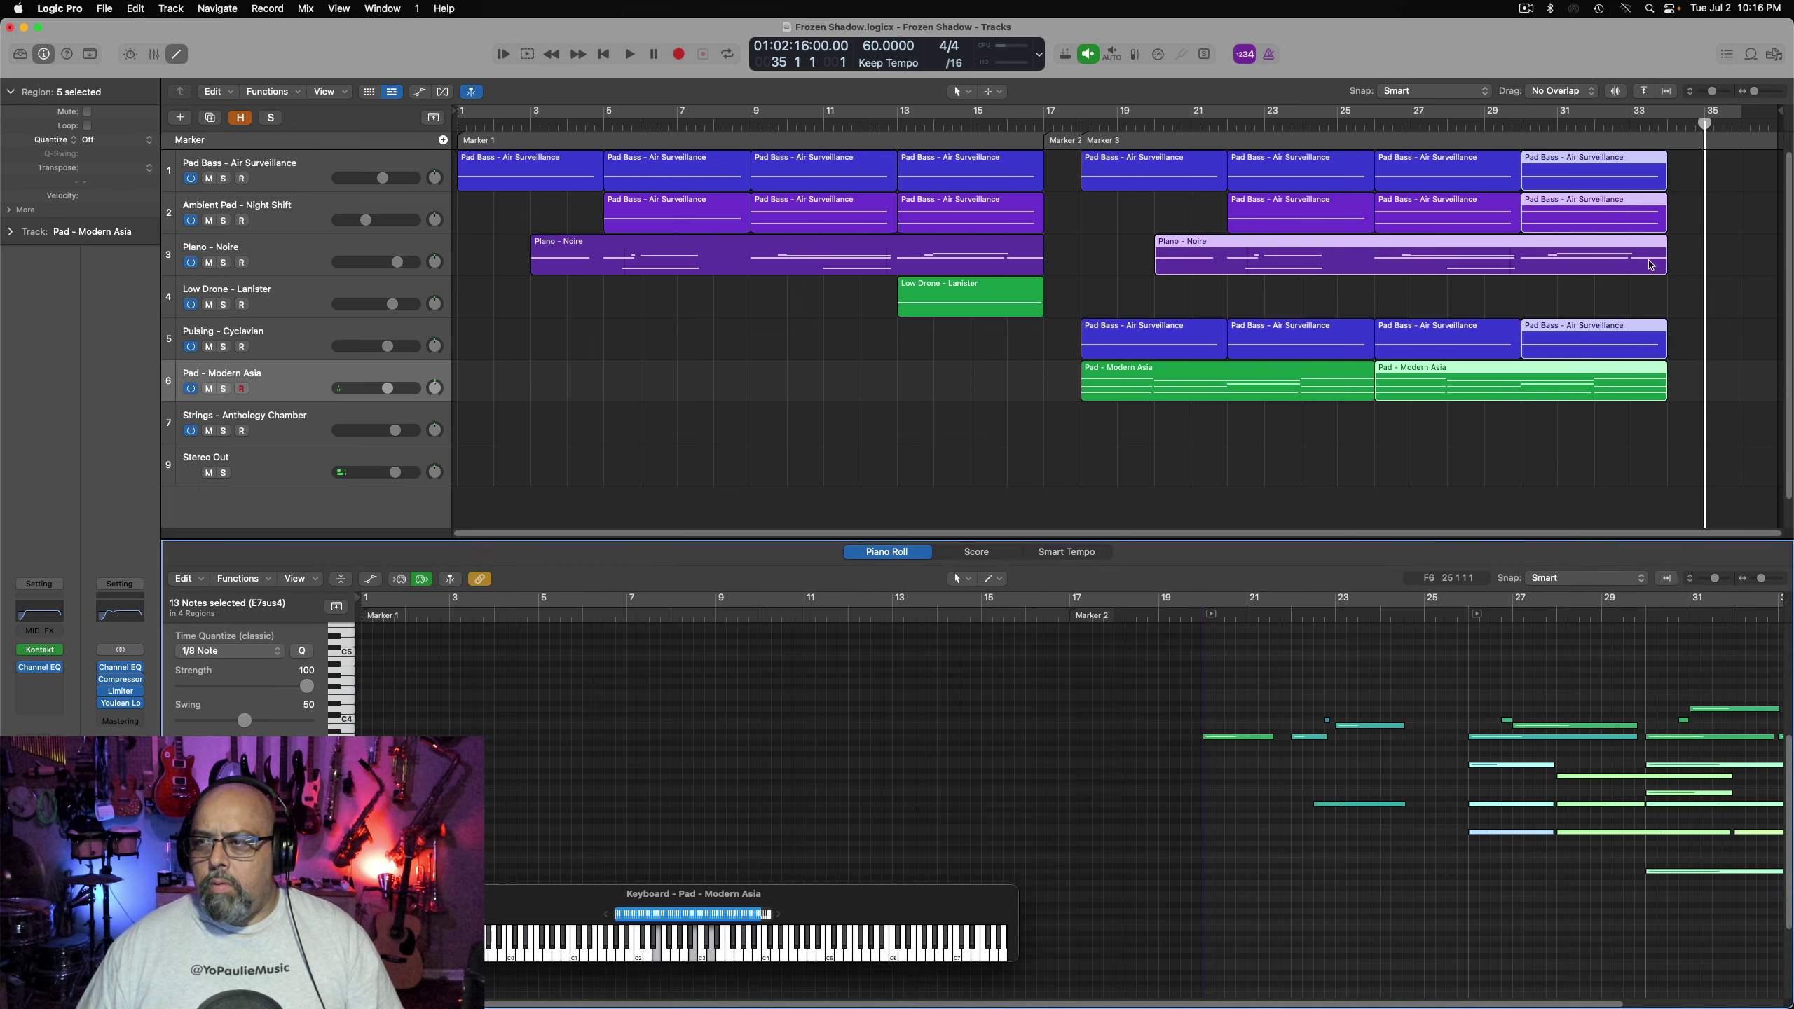
scroll(1545, 997, right, 5)
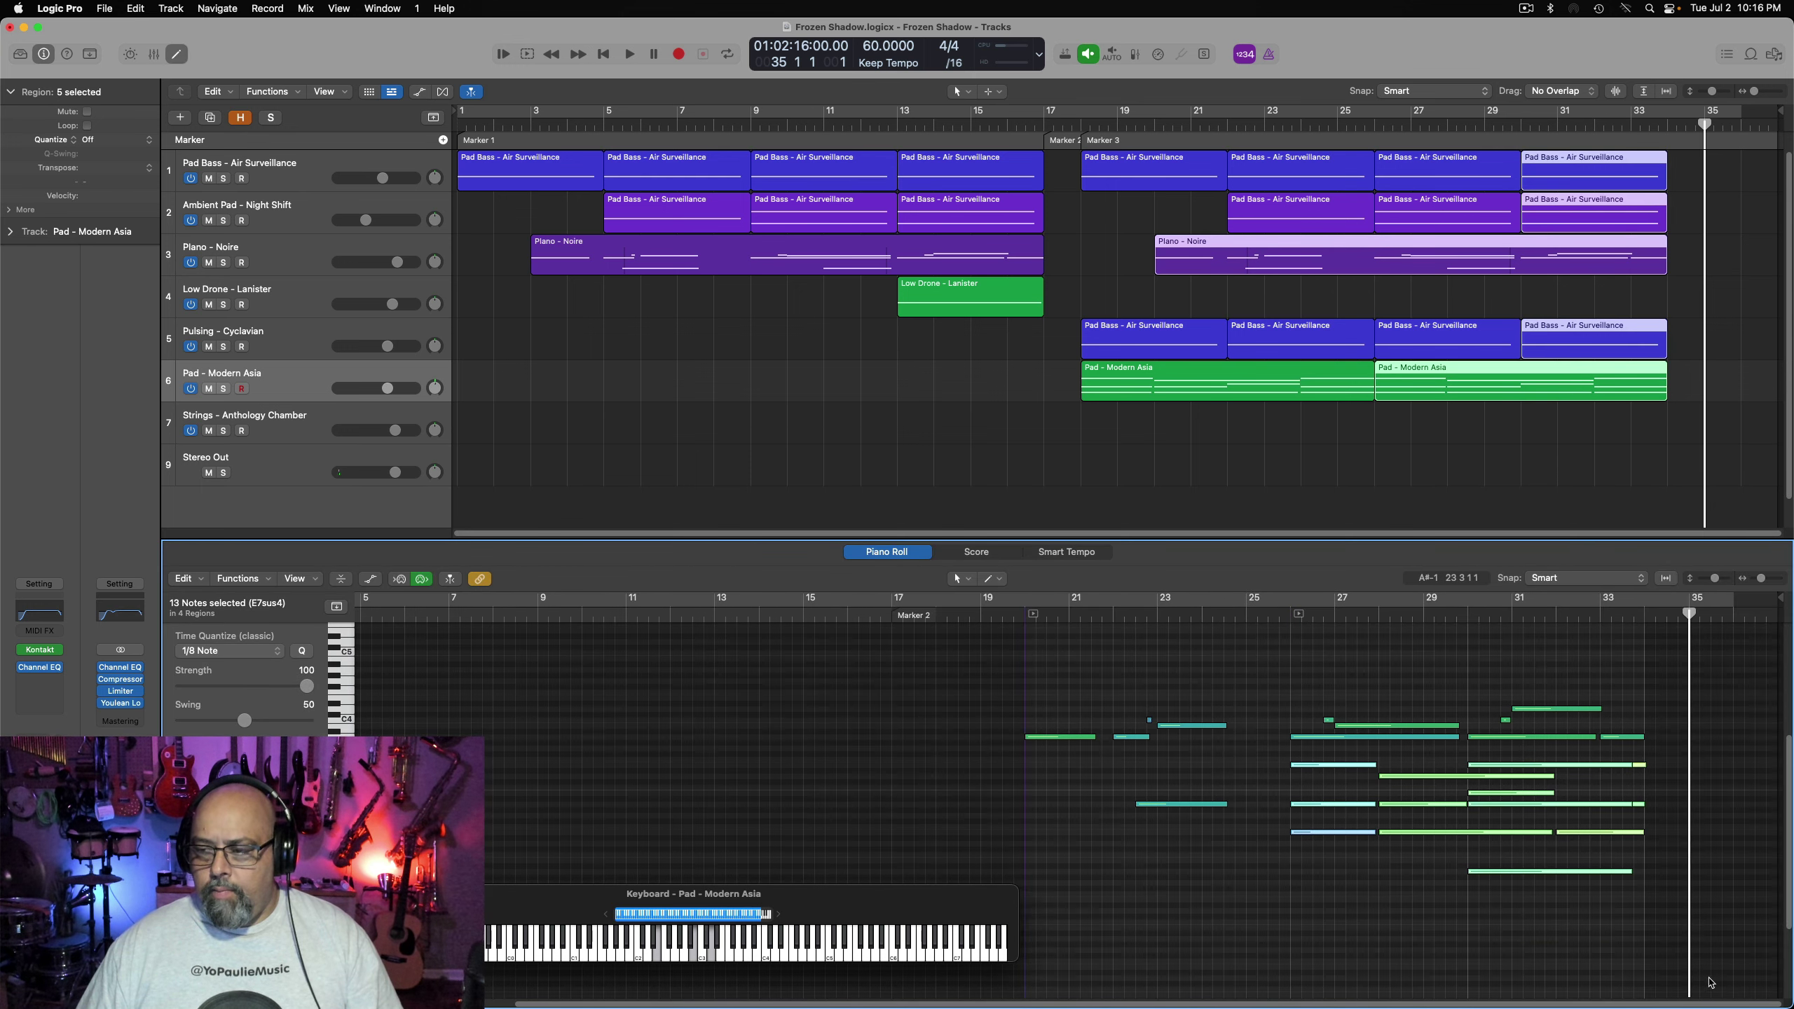
click(1696, 760)
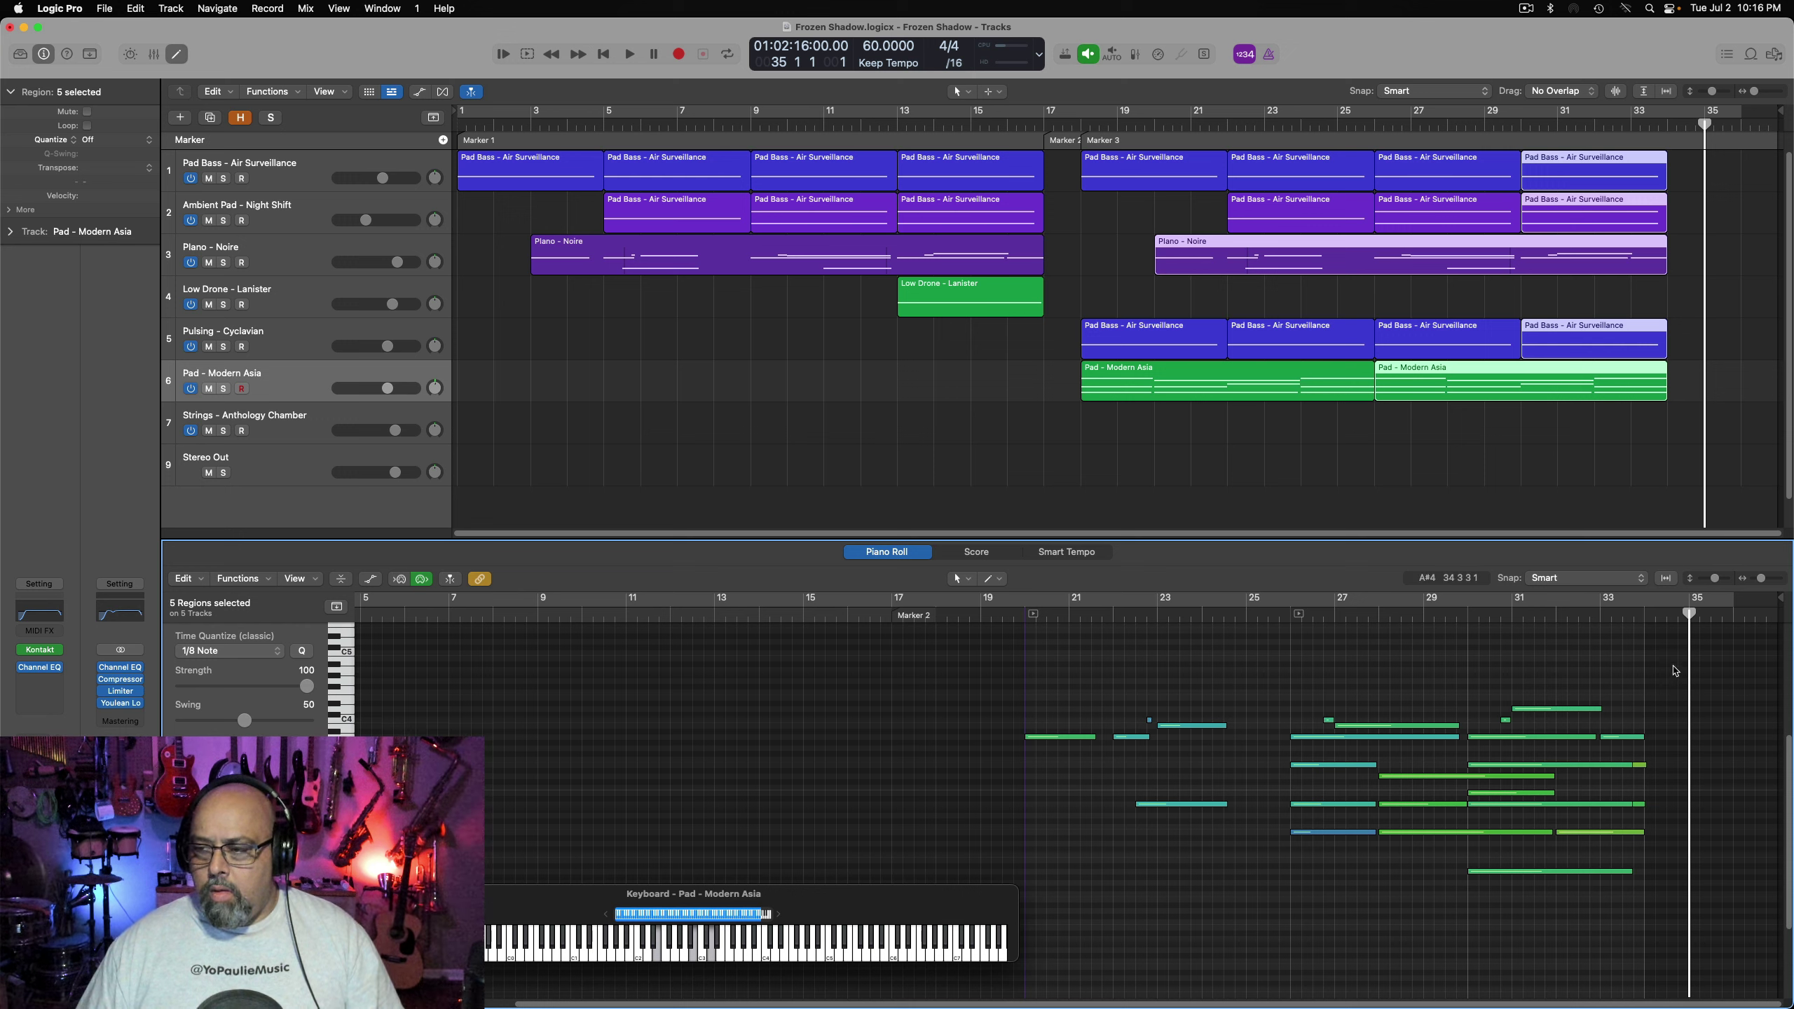
drag(1675, 670, 1631, 895)
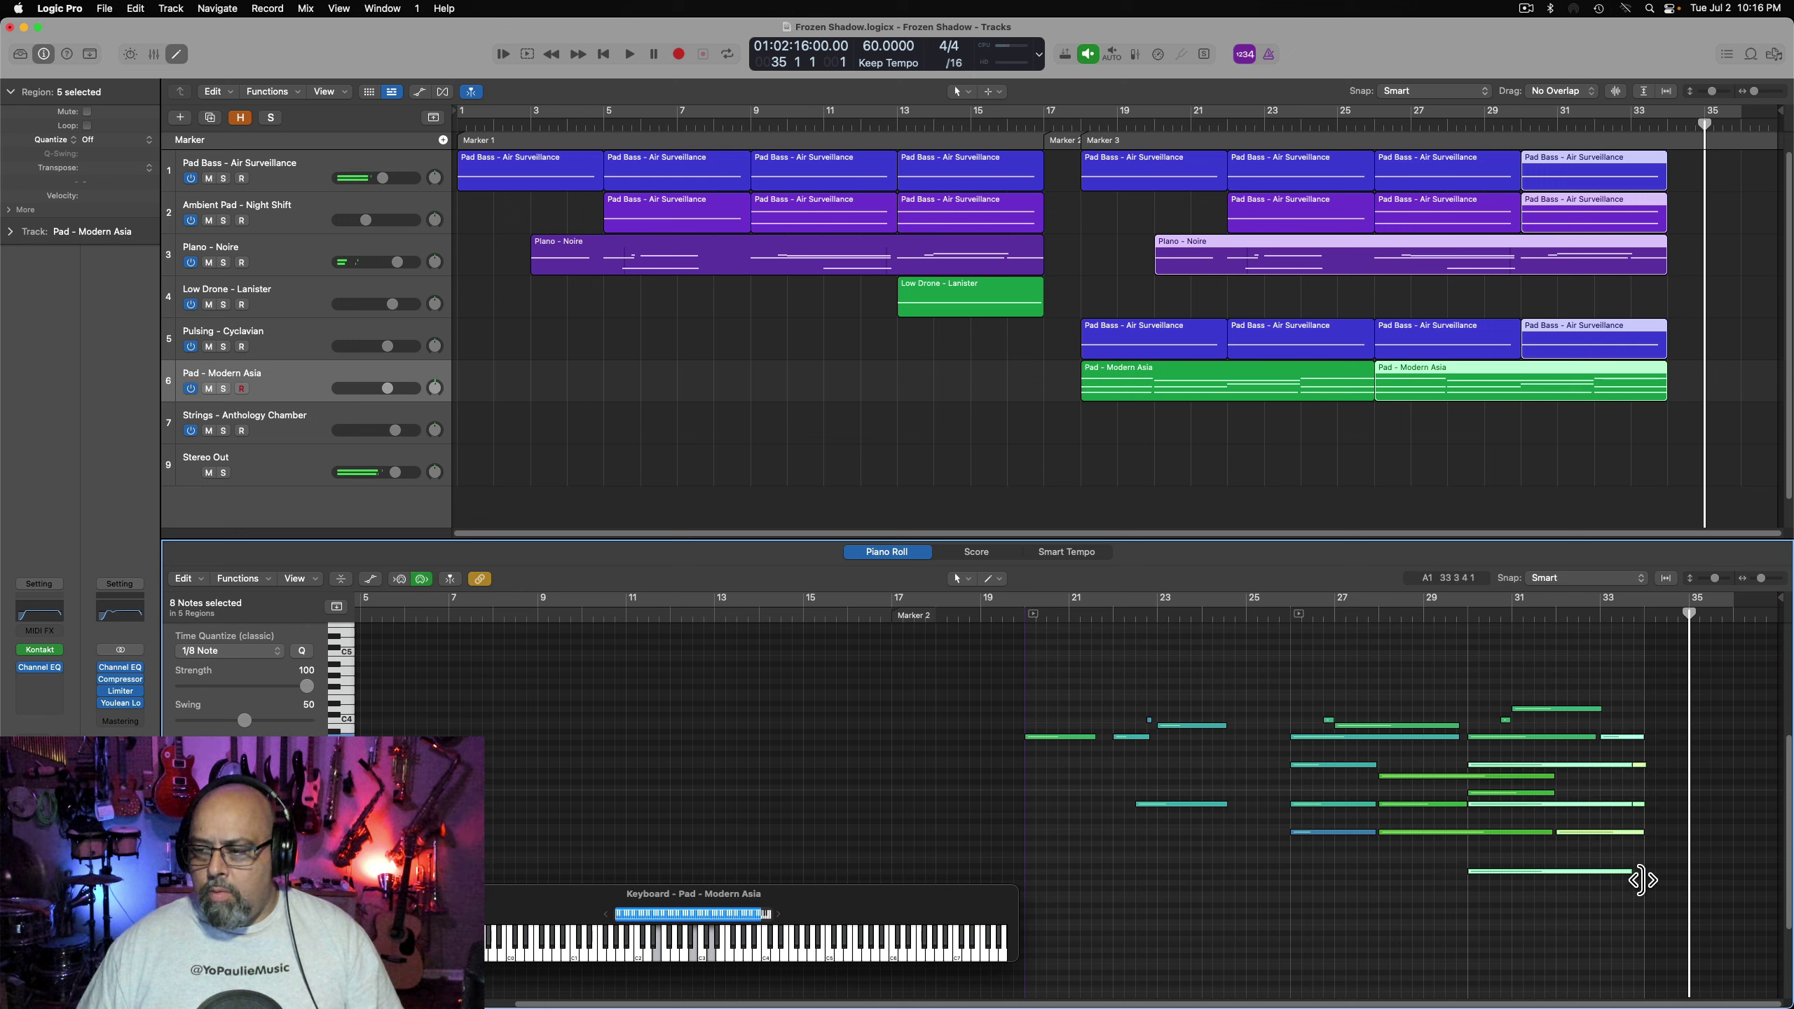
drag(1655, 747, 1688, 739)
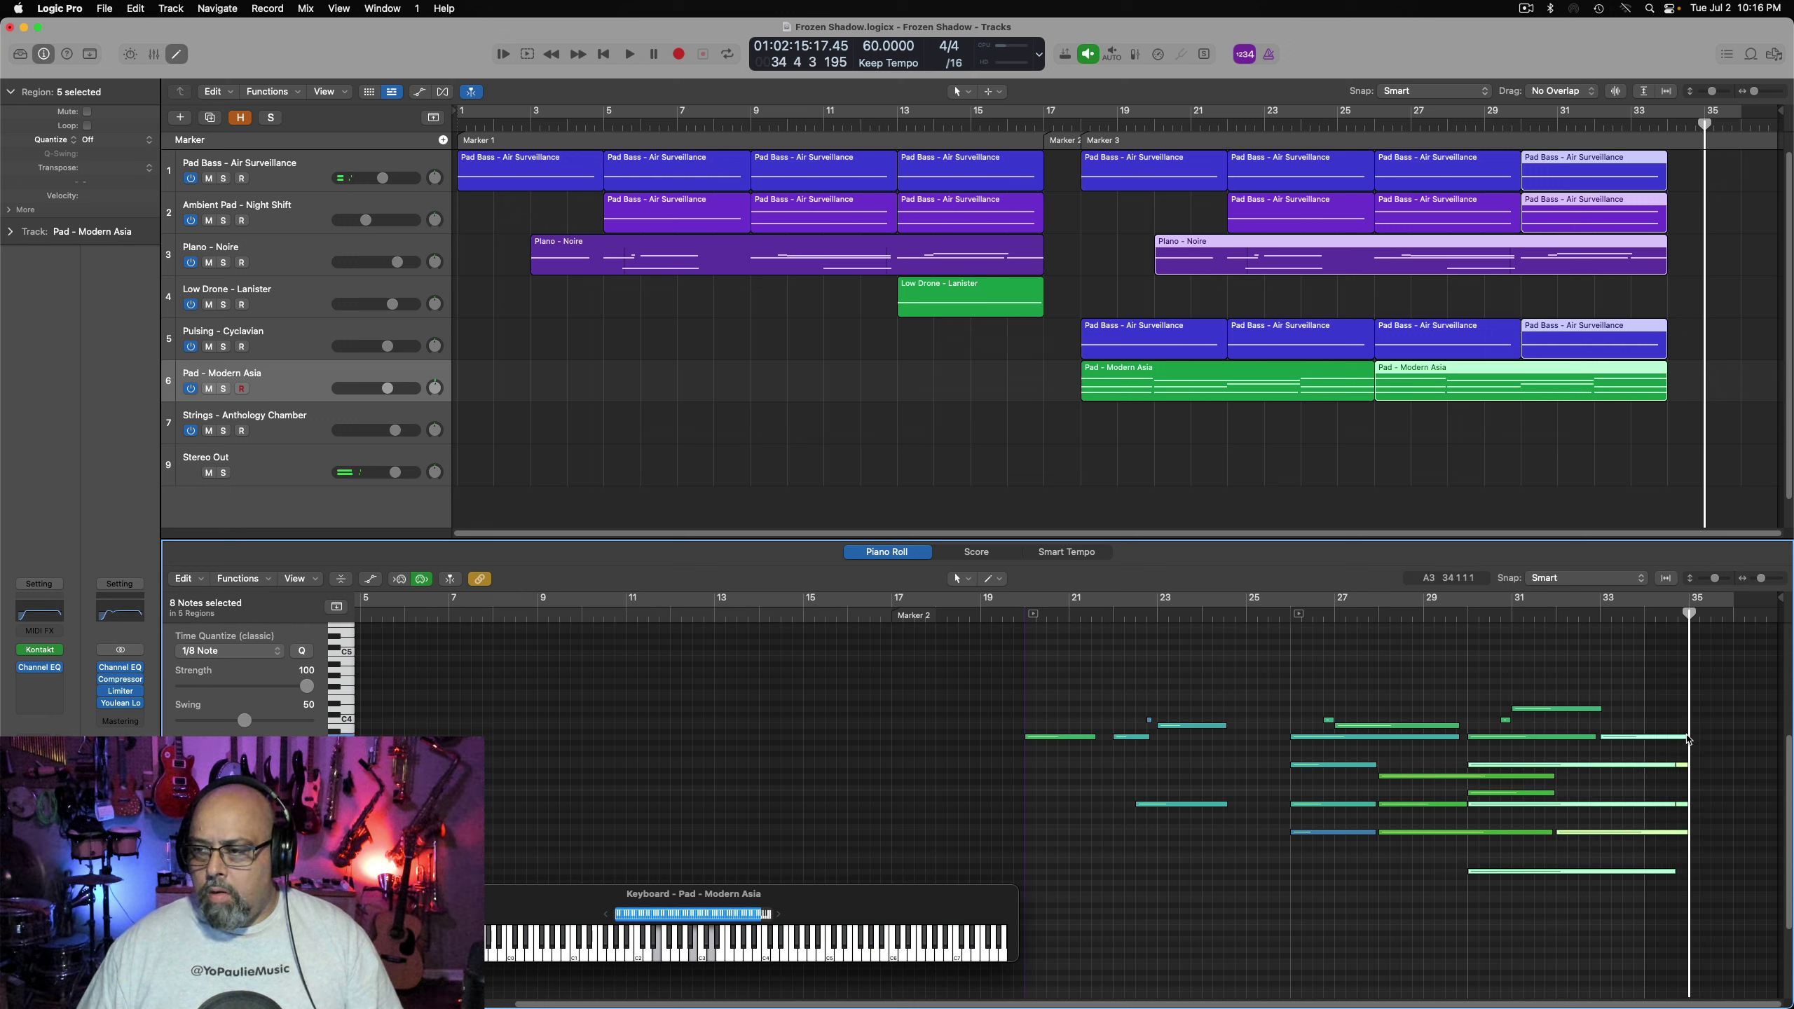
Lengthen the five final regions of the second section to bar 35 and hide the Piano Roll
click(1647, 398)
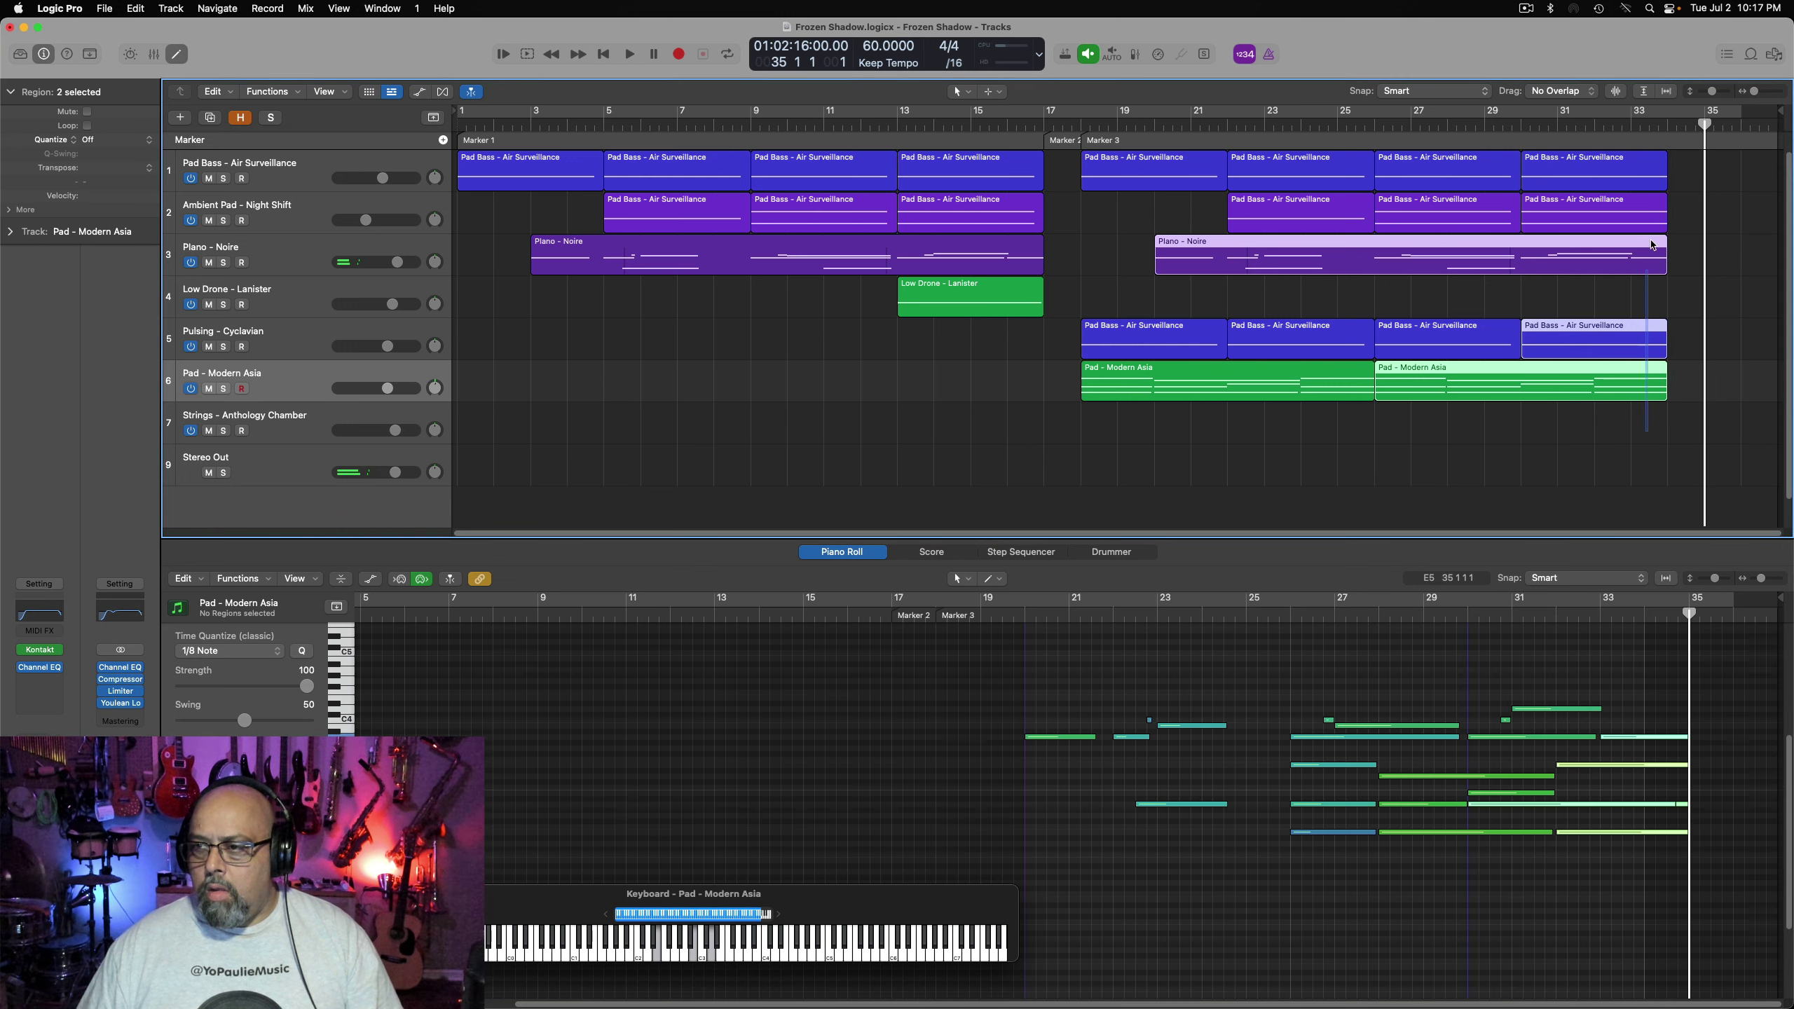
drag(1676, 405, 1715, 401)
click(1653, 702)
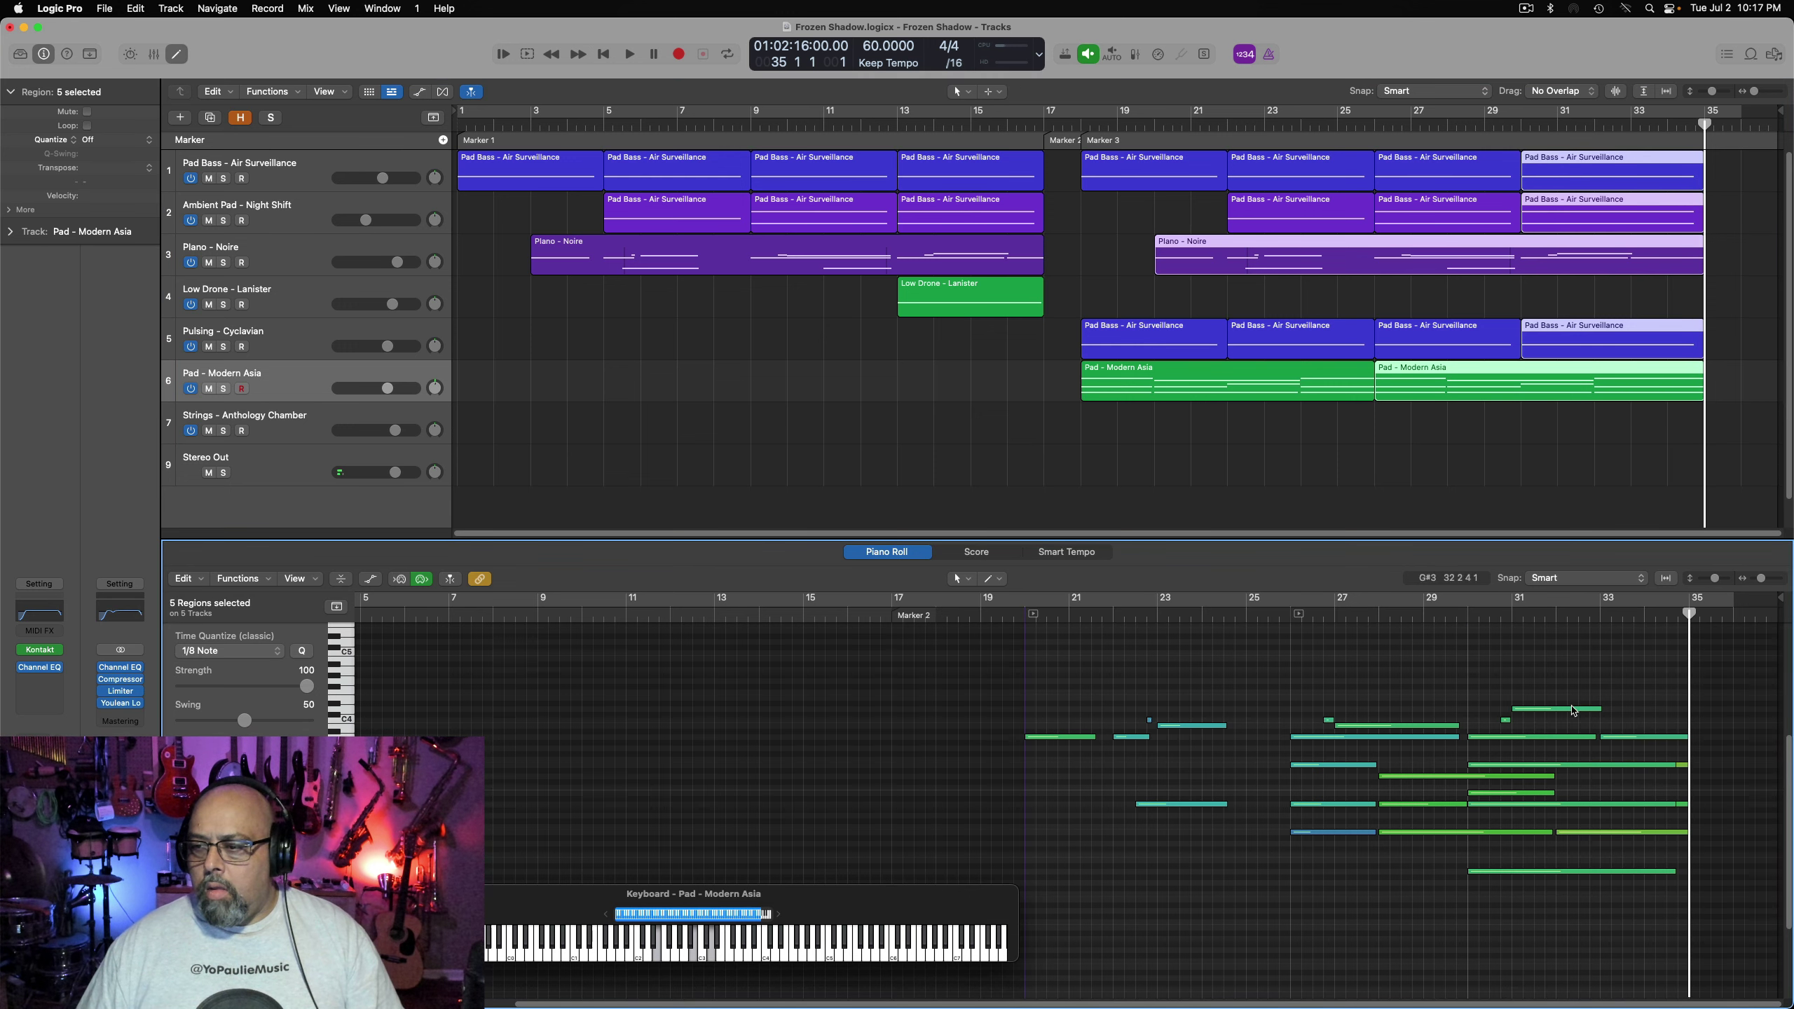
key(e)
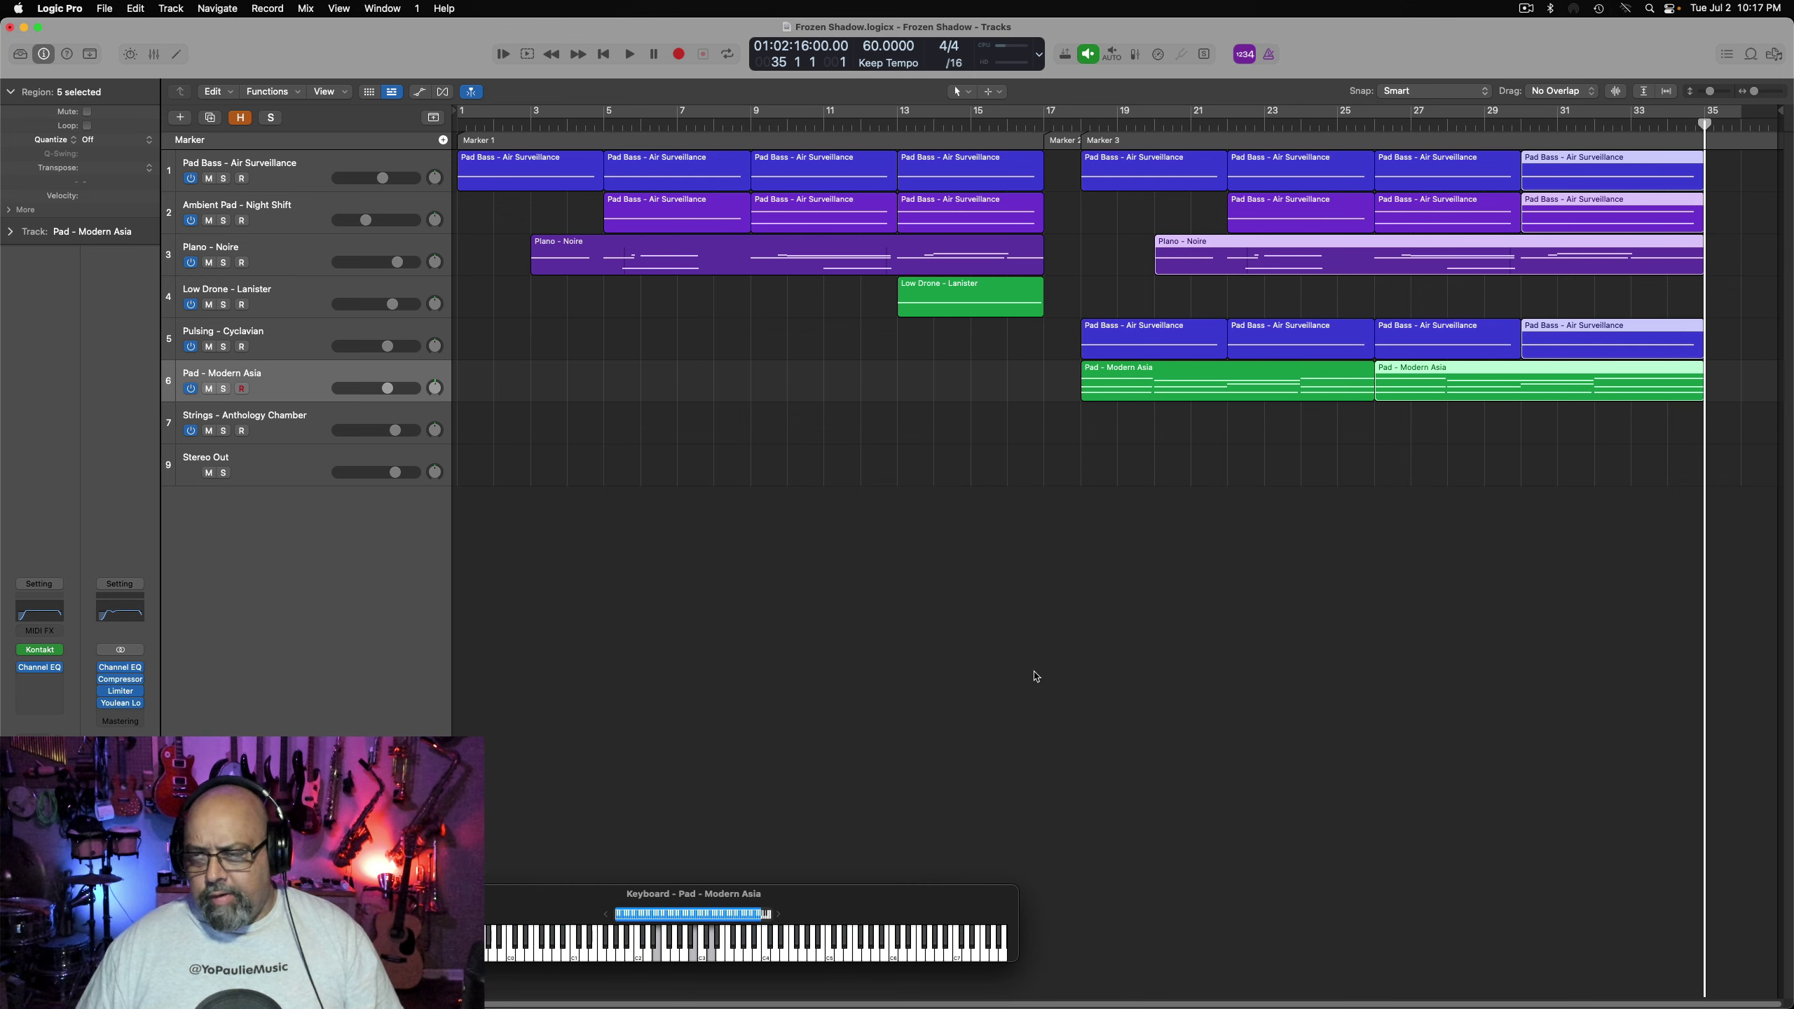
Move the keyboard window aside and review the Low Drone, Pulsing - Cyclavian and Pad - Modern Asia tracks, including the pulsing layer's automation
drag(831, 897, 694, 910)
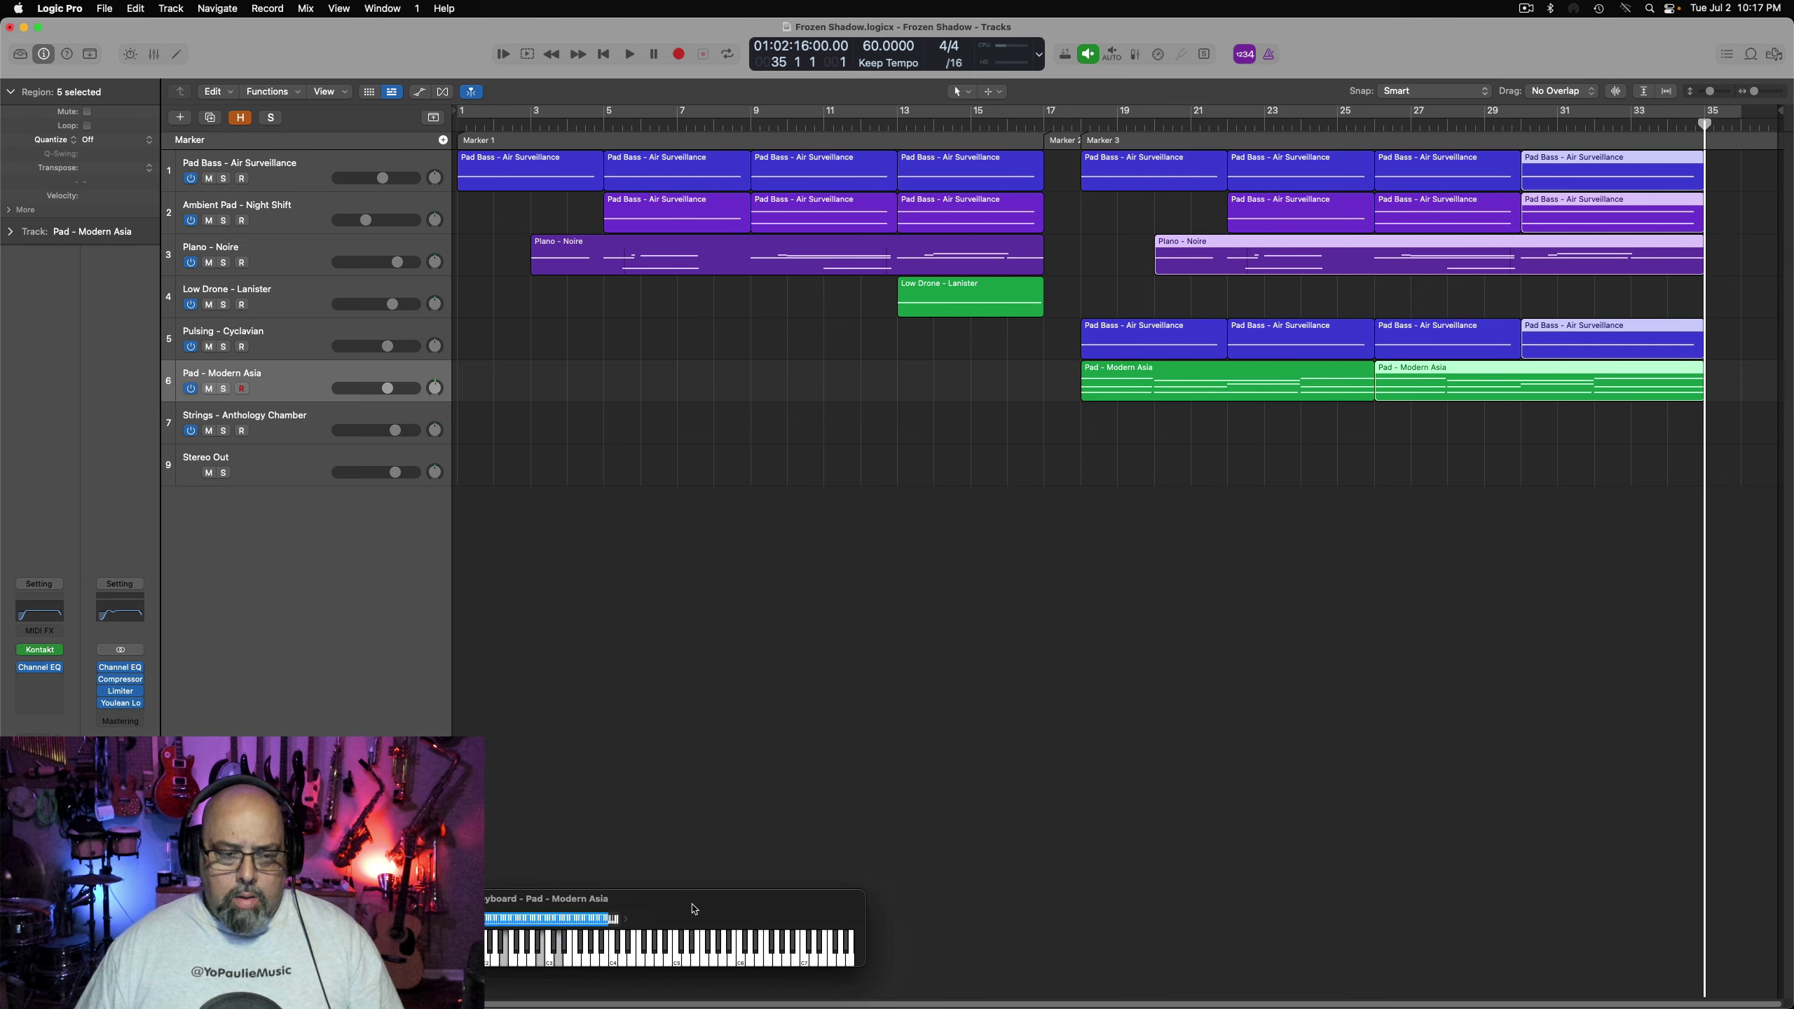
click(314, 305)
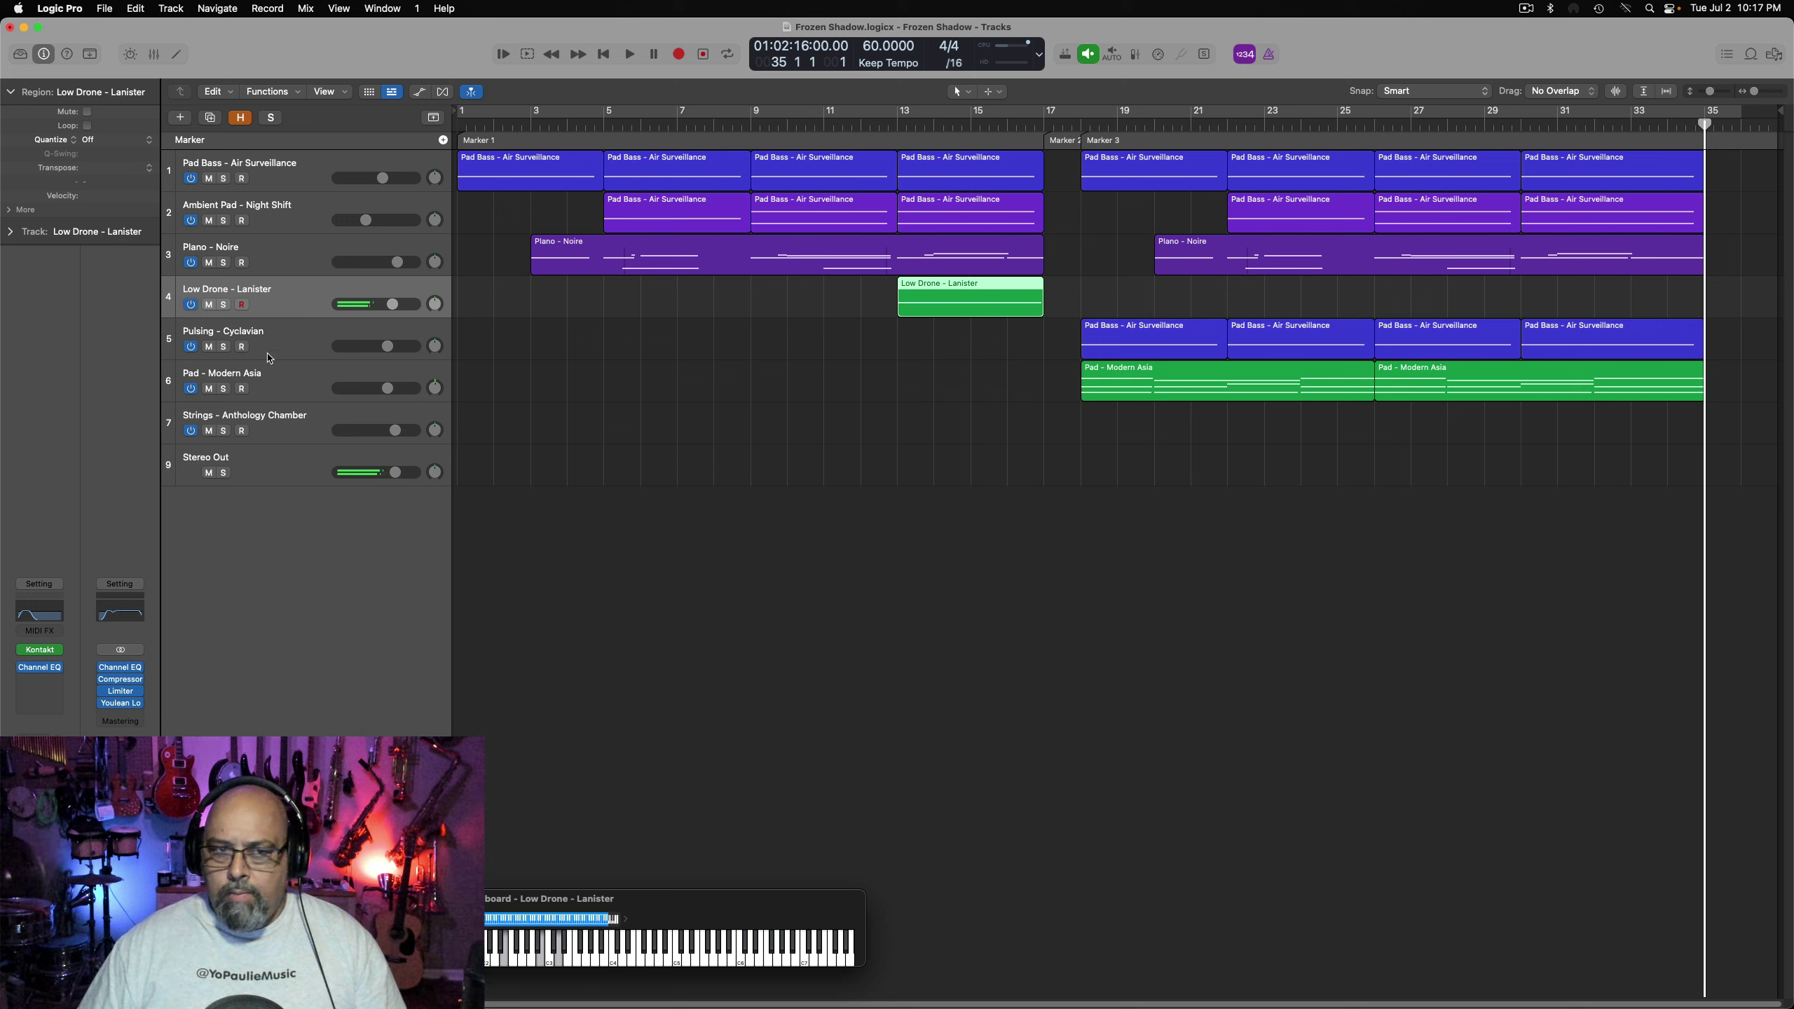
click(308, 345)
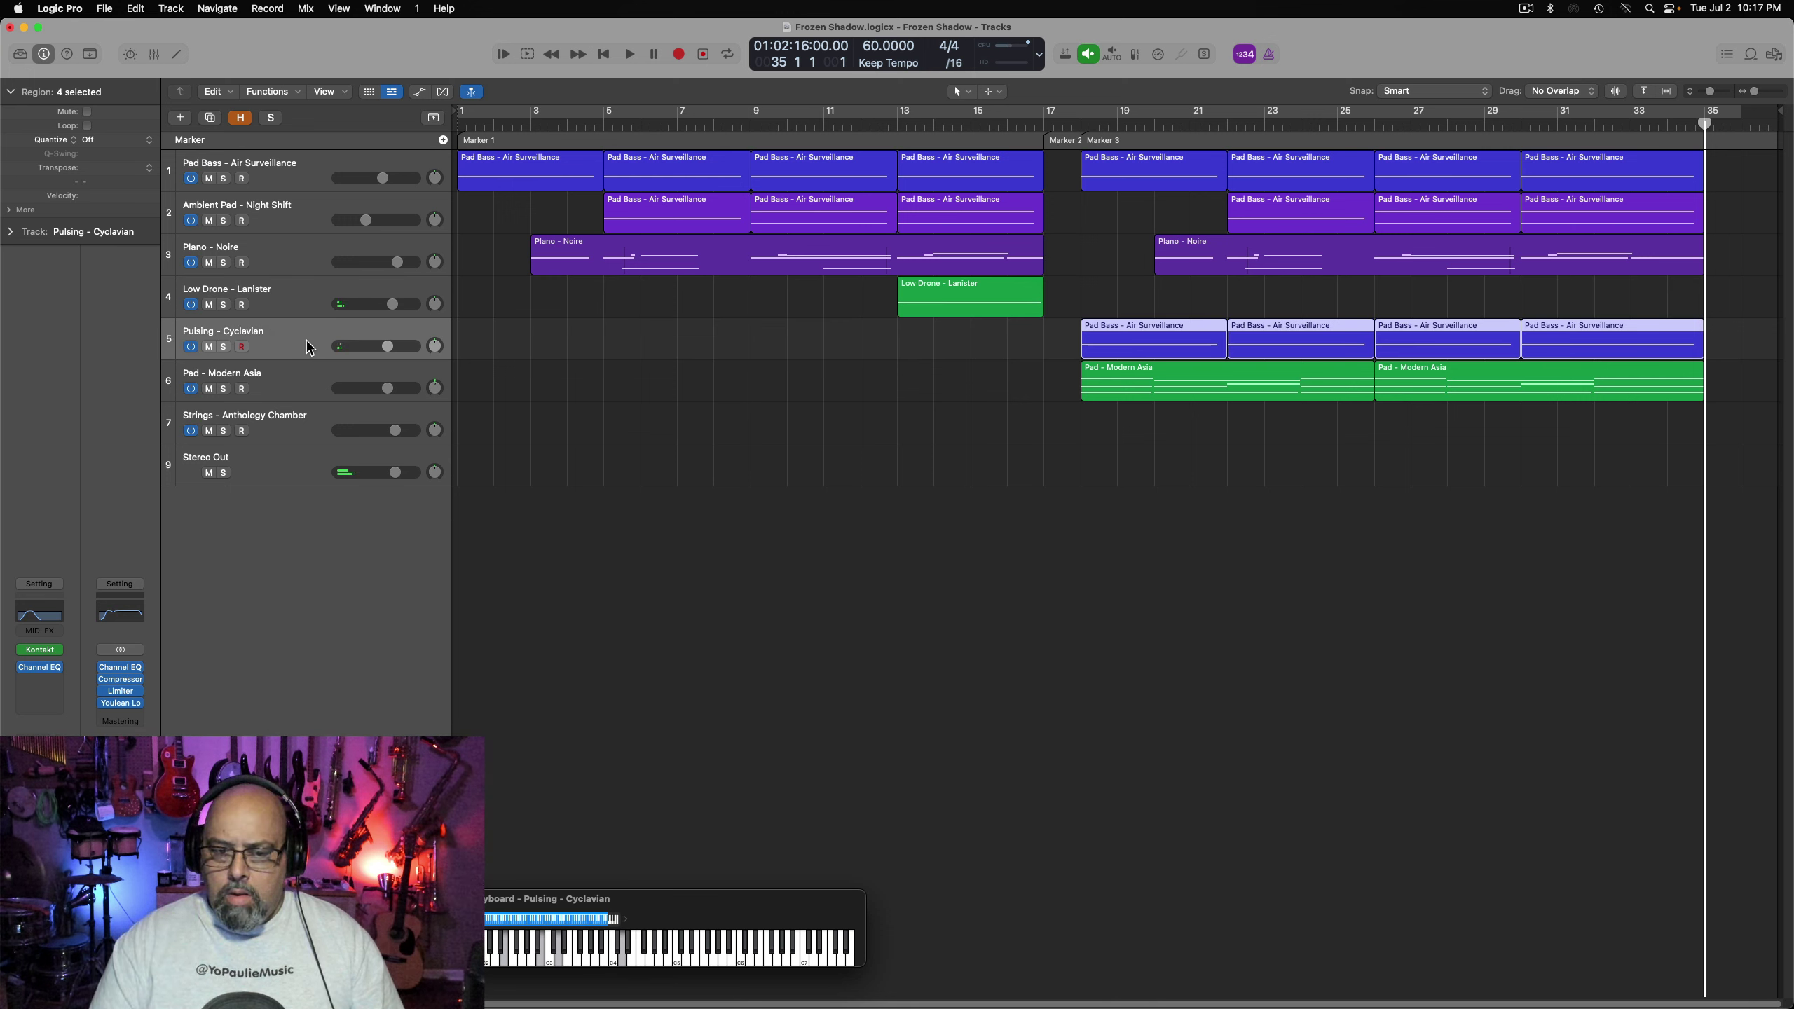
key(a)
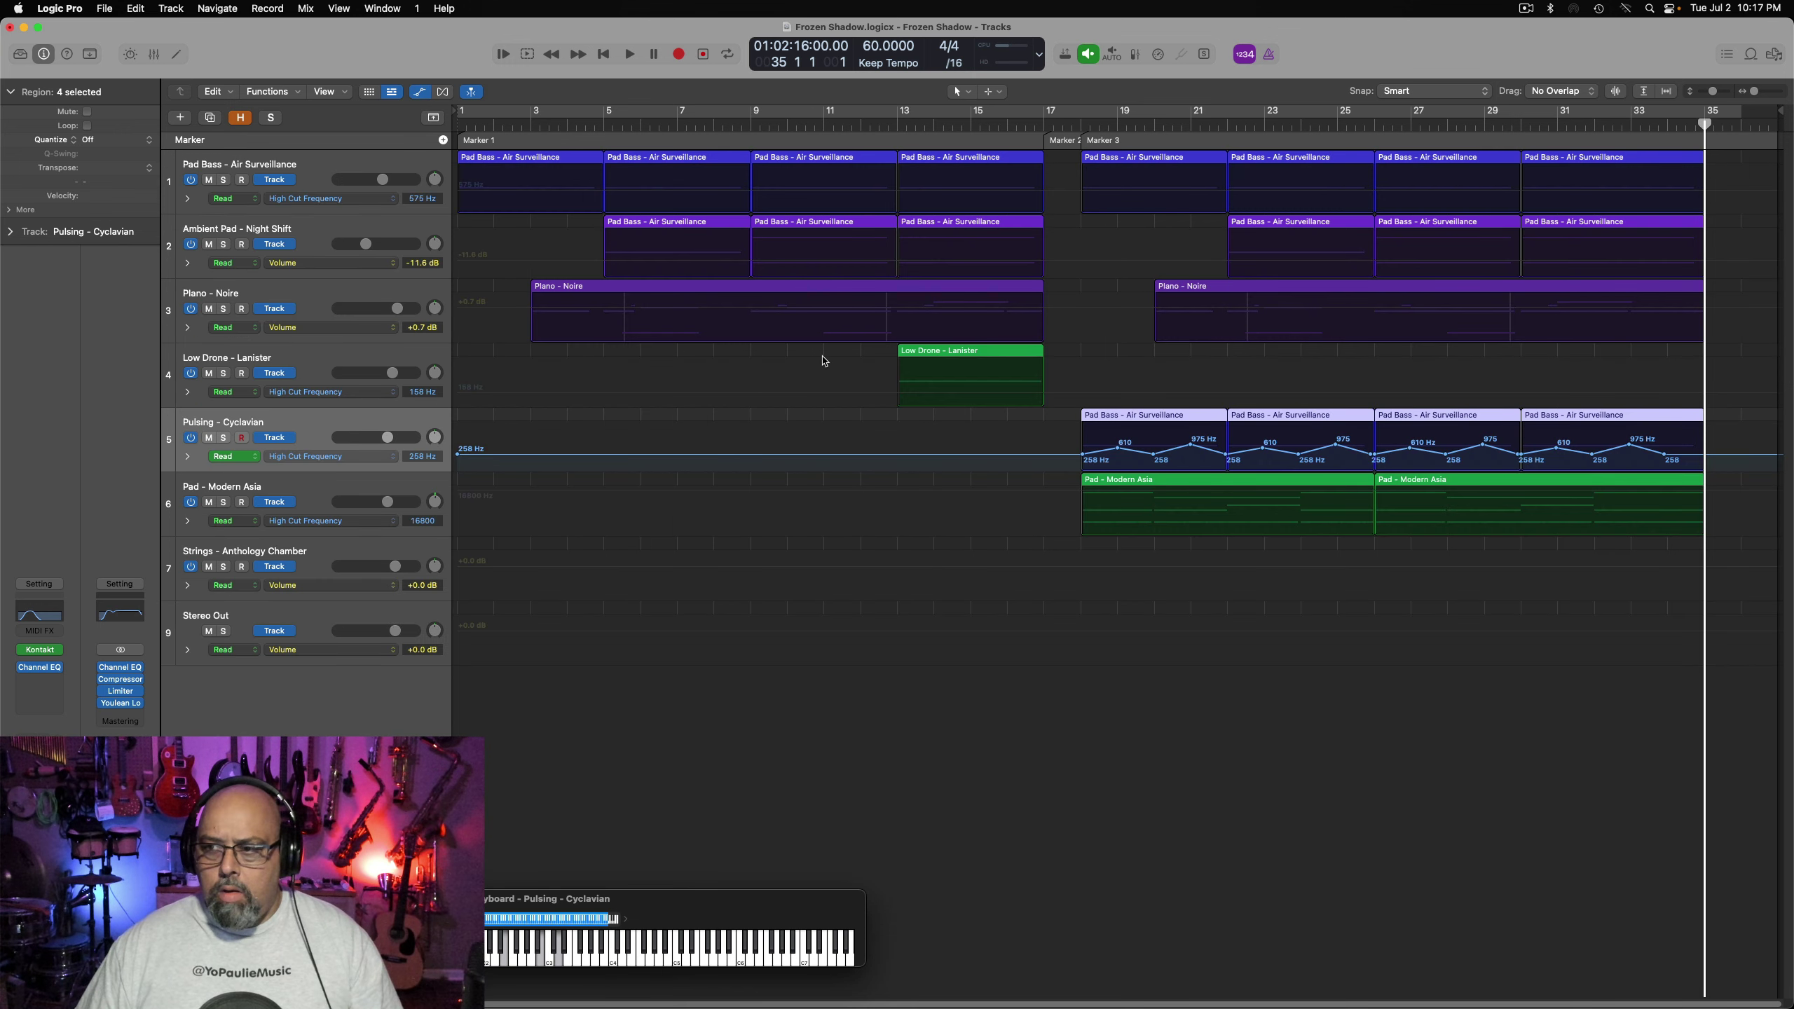
key(a)
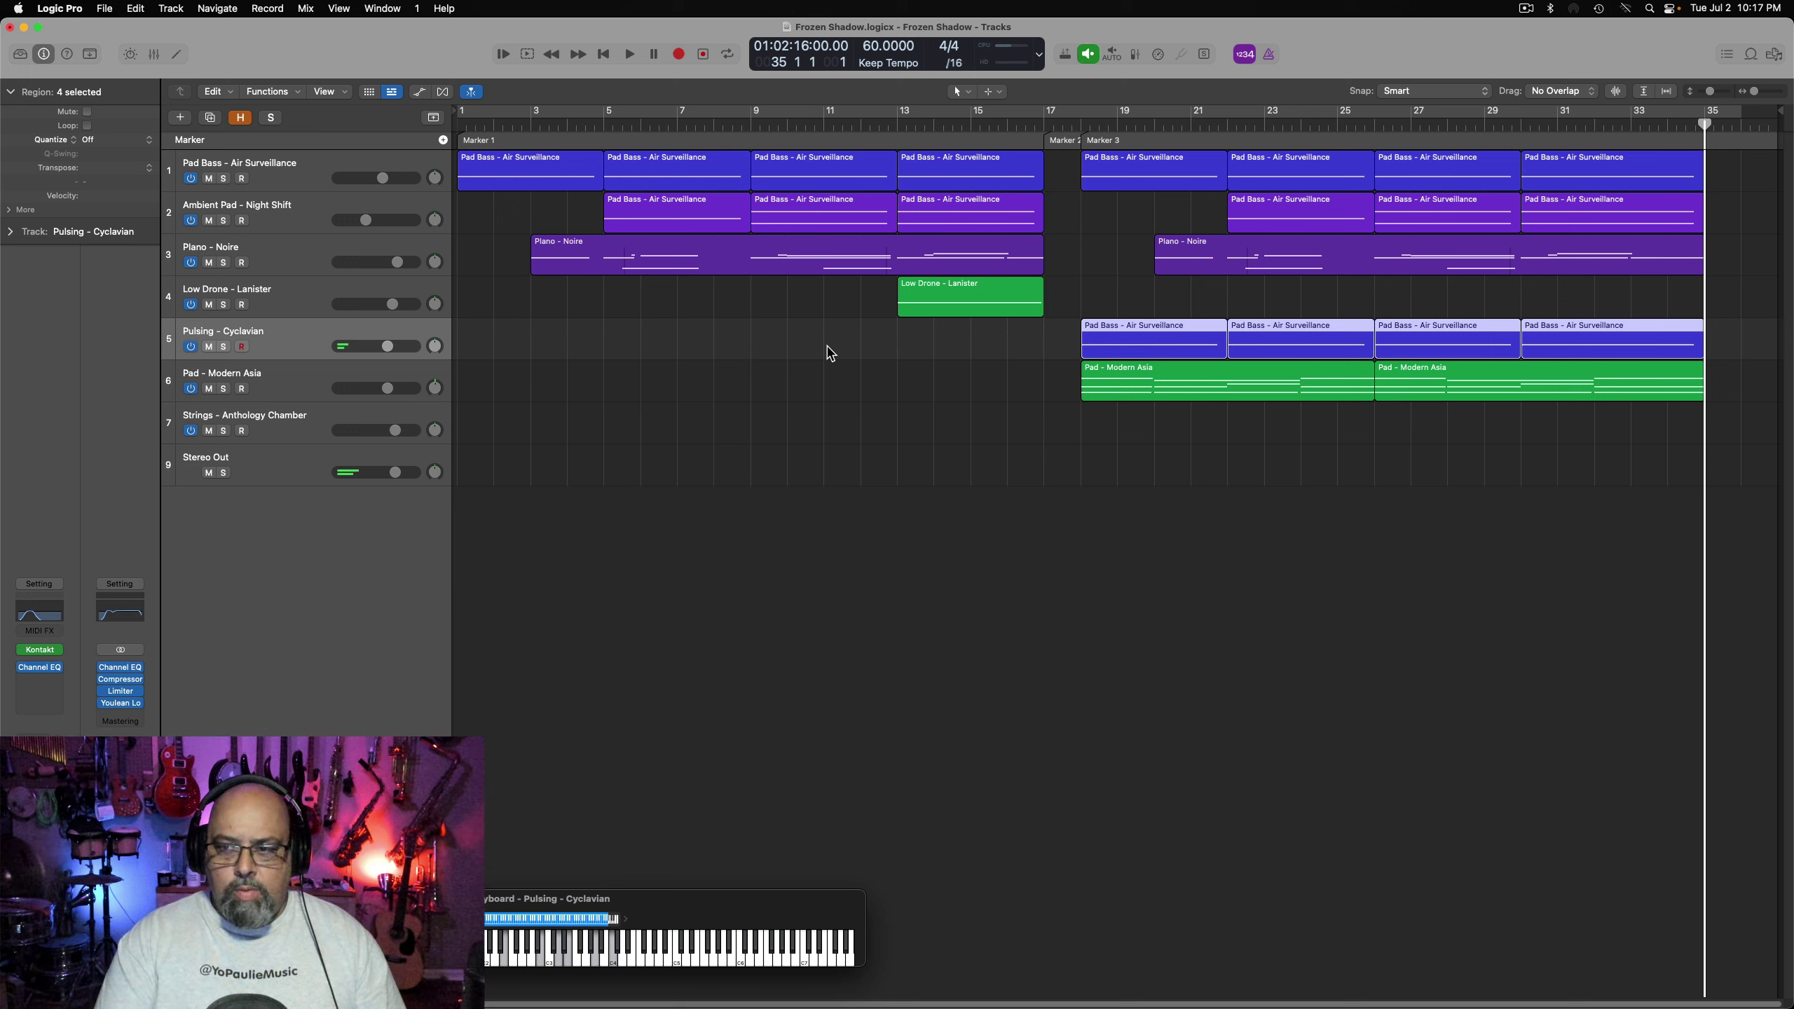
click(315, 380)
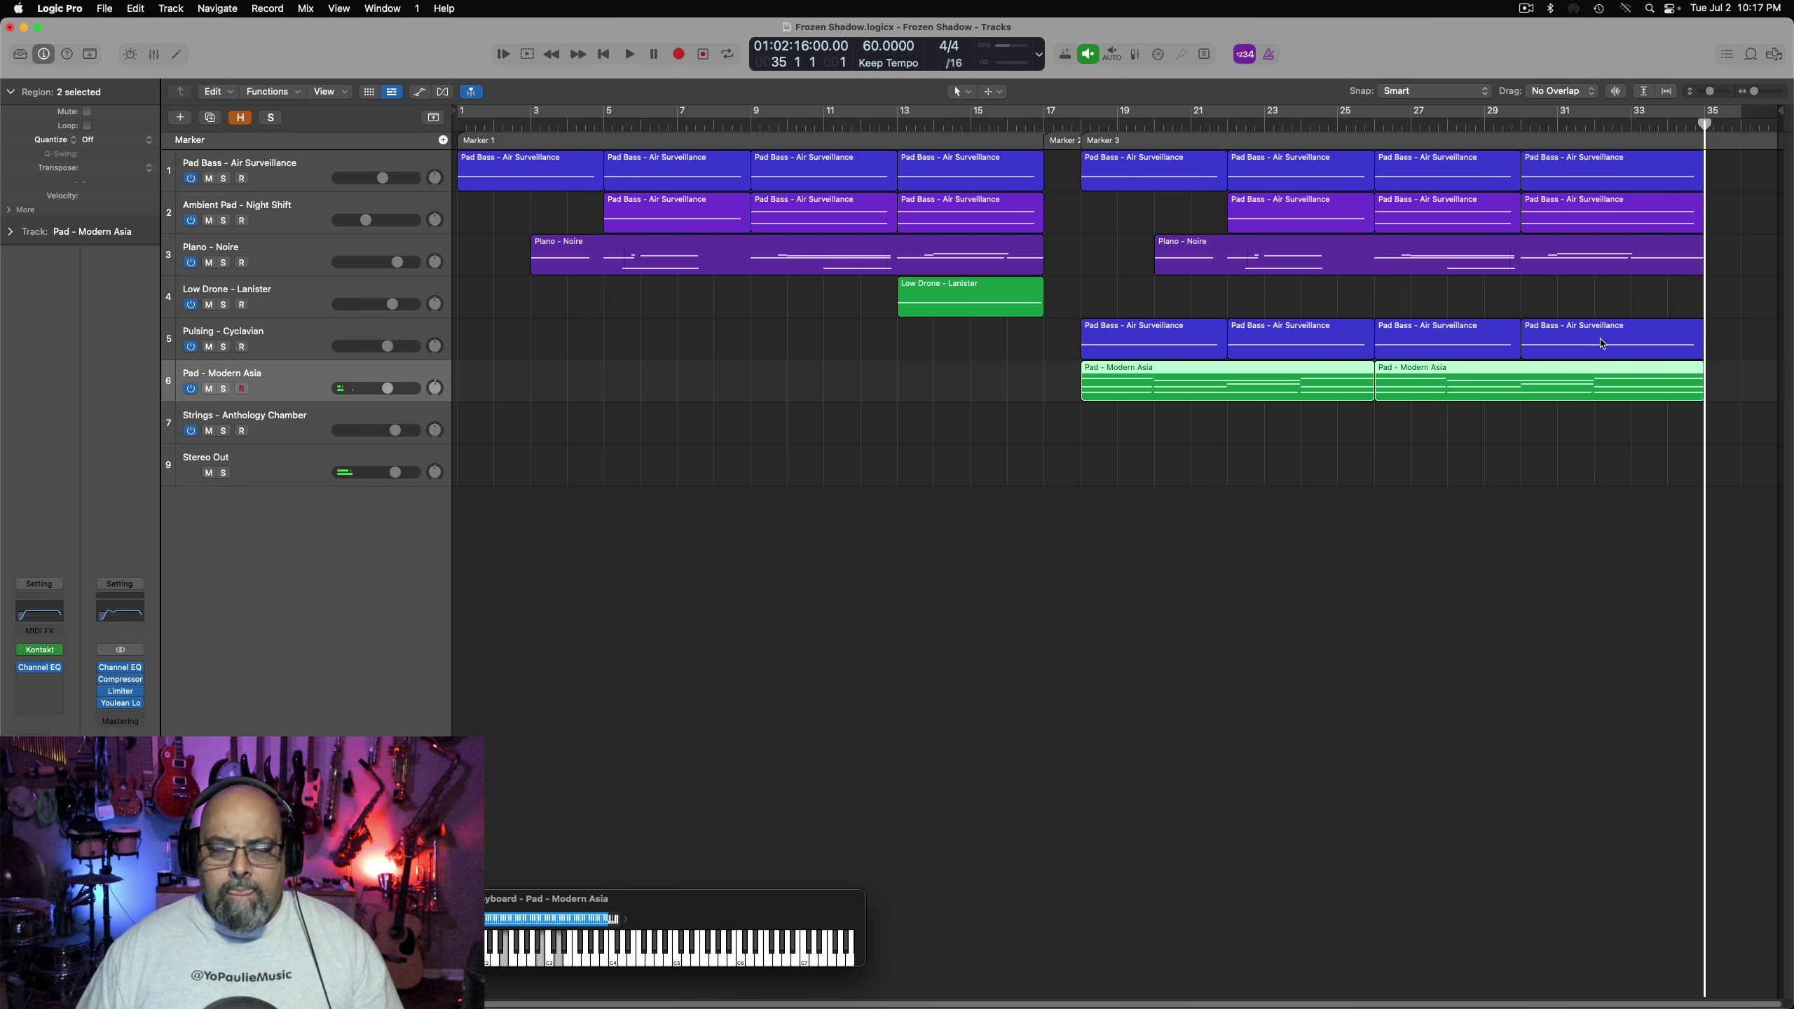
Clear the region selection and play the arrangement briefly from bar 26
click(1507, 450)
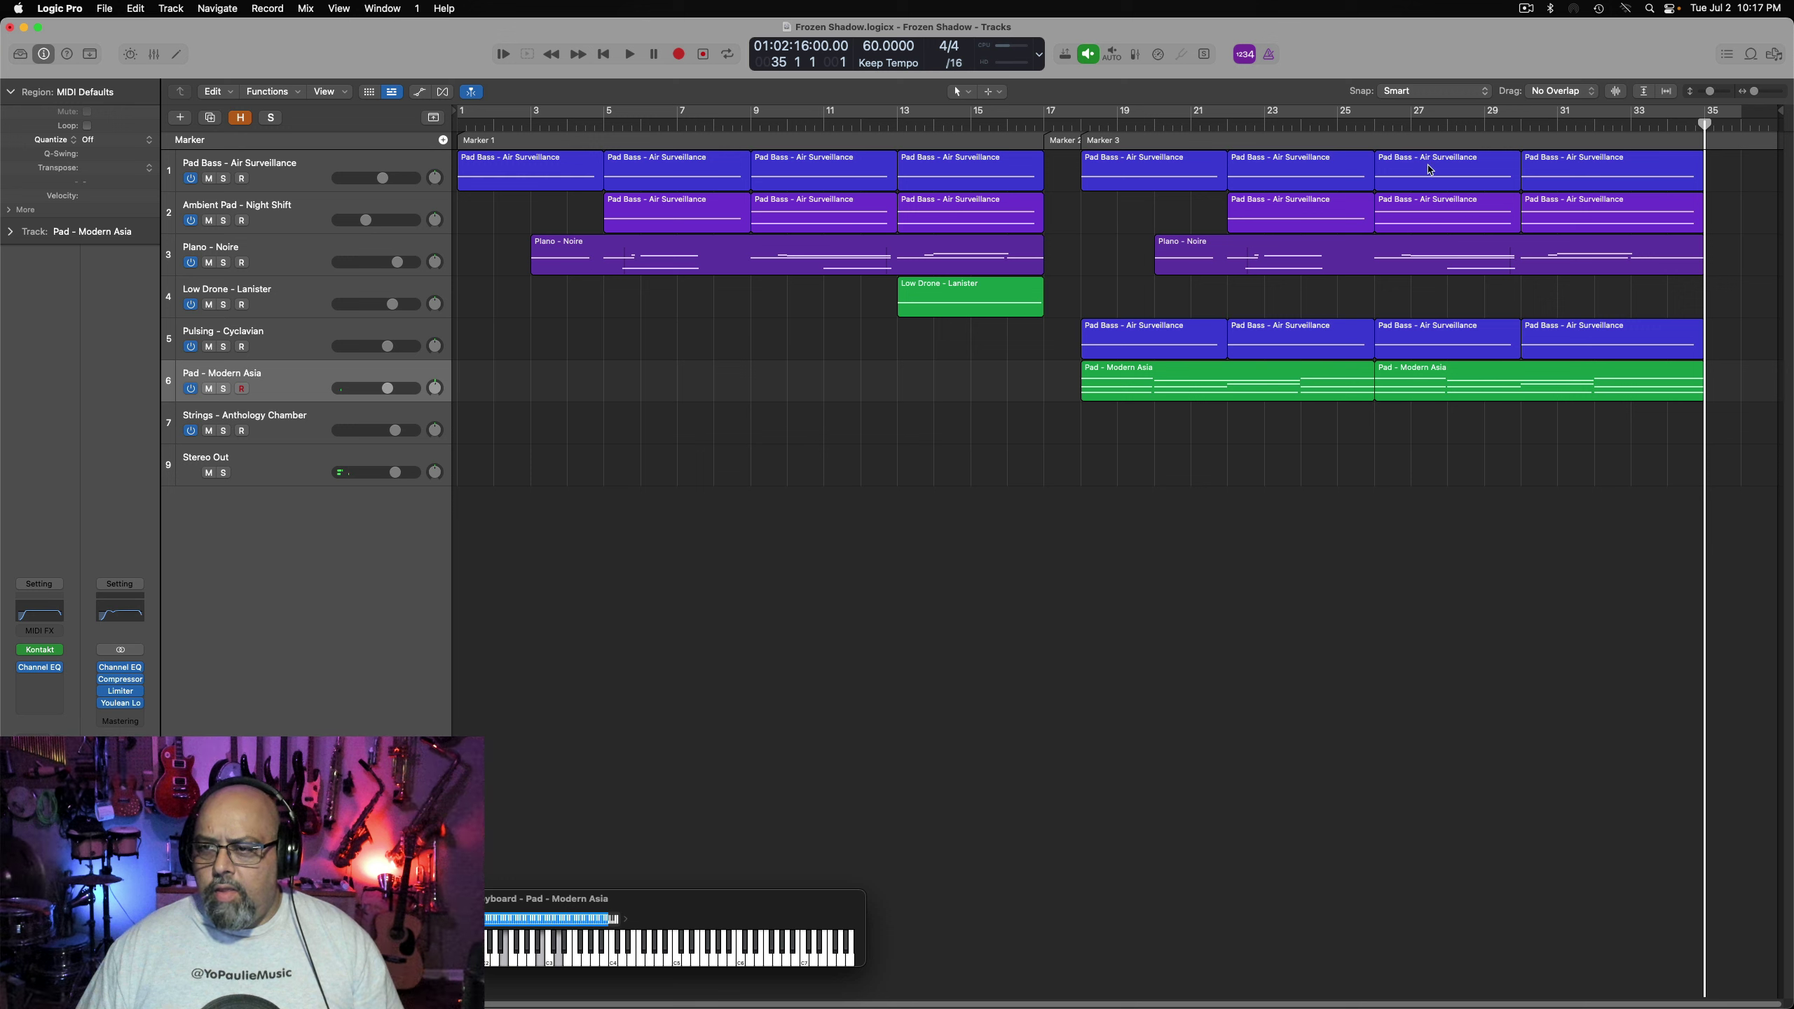
click(1384, 131)
key(space)
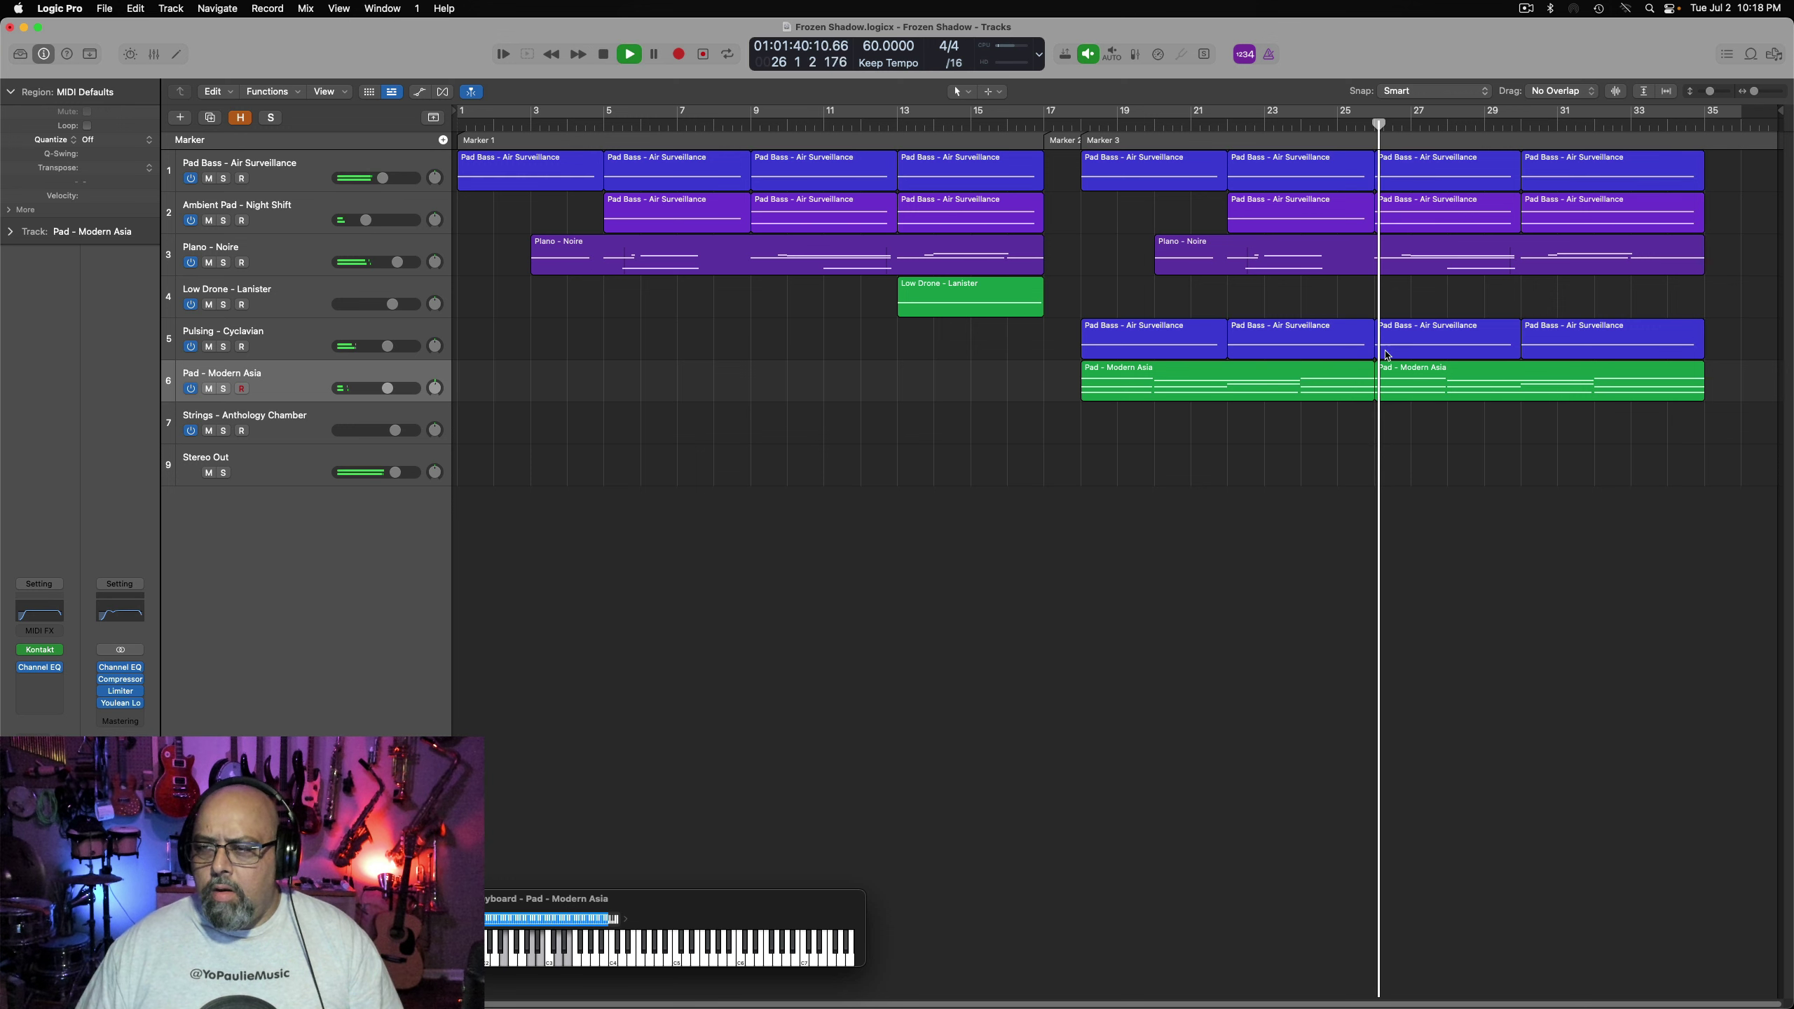
key(space)
Duplicate the upper chord notes in the second Pad - Modern Asia region, transpose the copies up 12 semitones, and save the project
double_click(1495, 386)
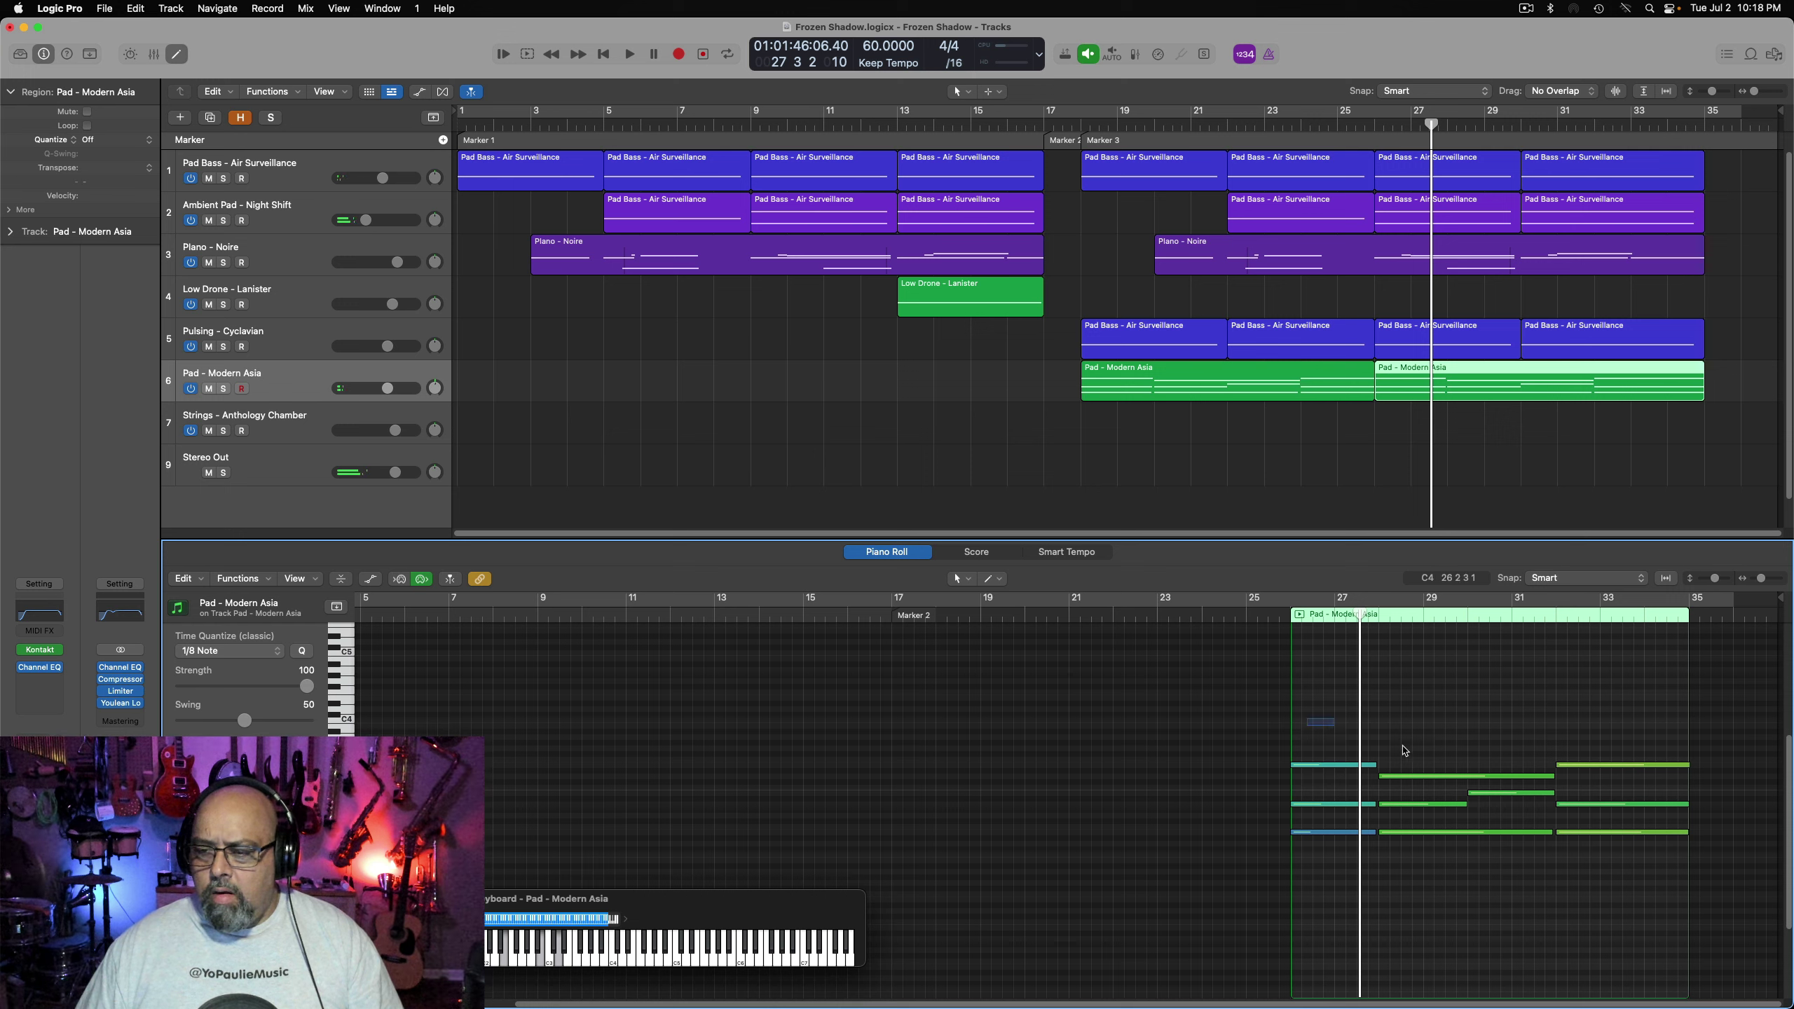
drag(1405, 751, 1679, 822)
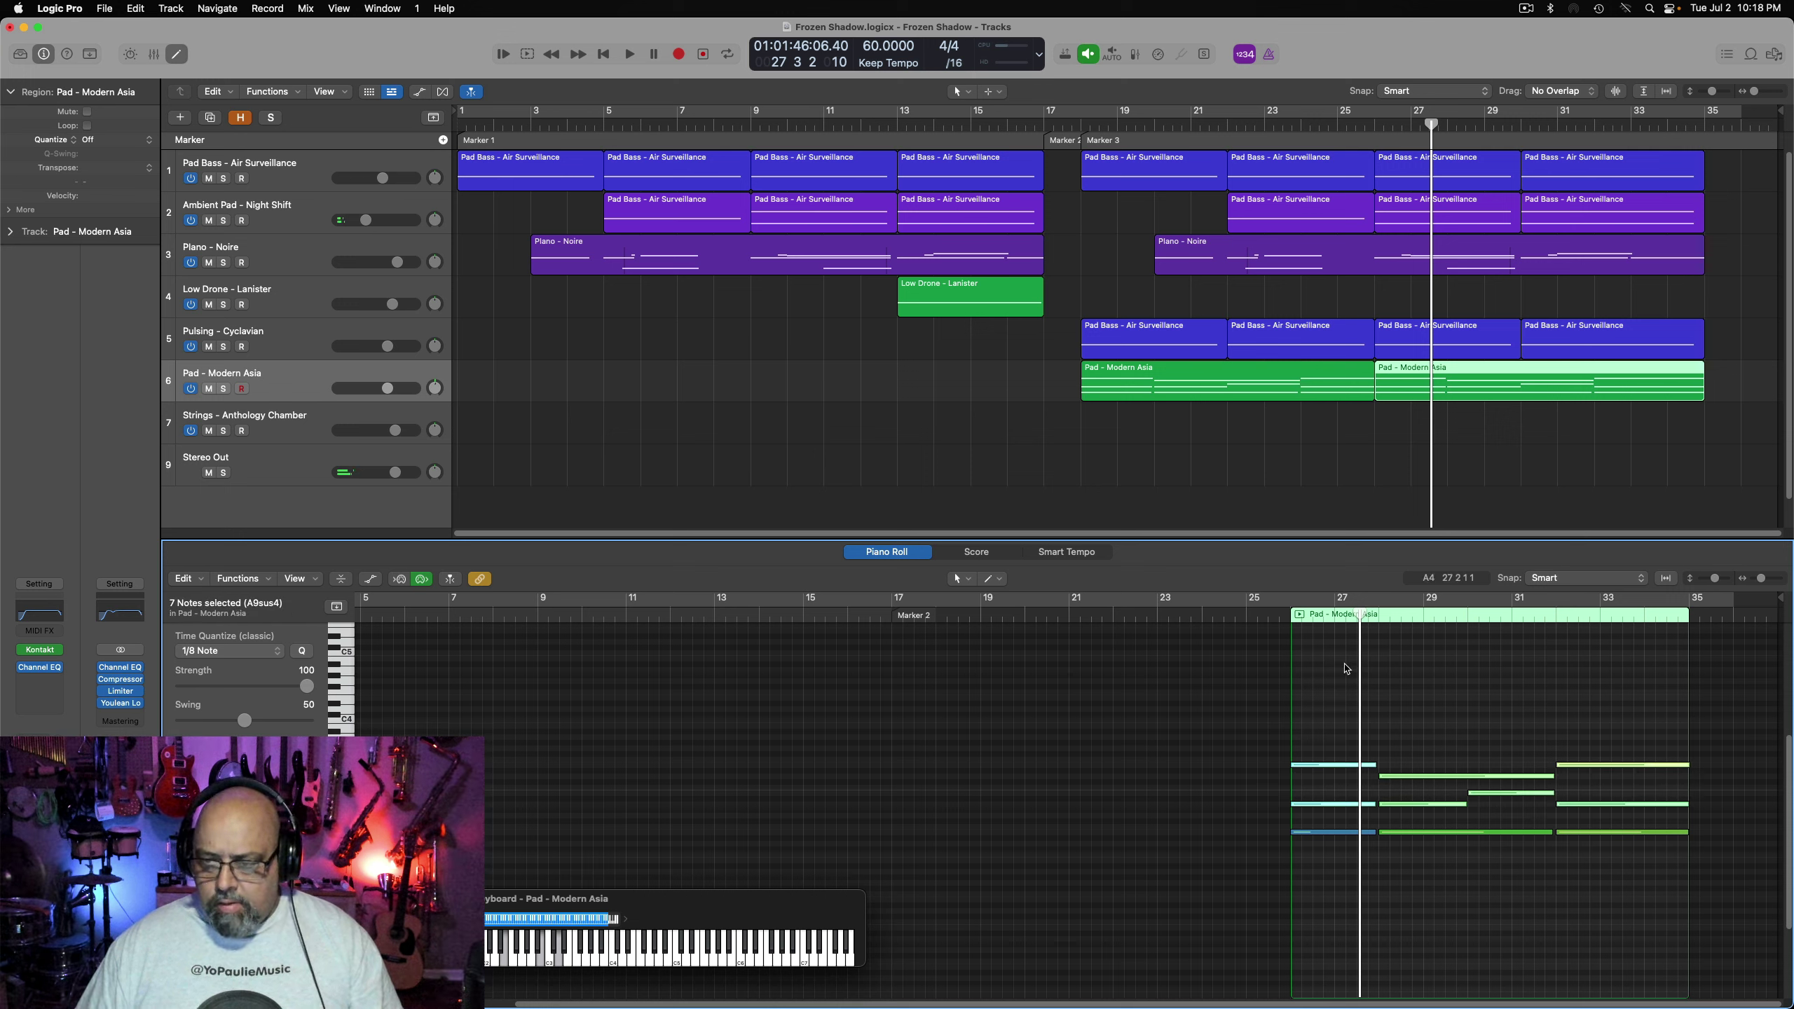
click(1304, 624)
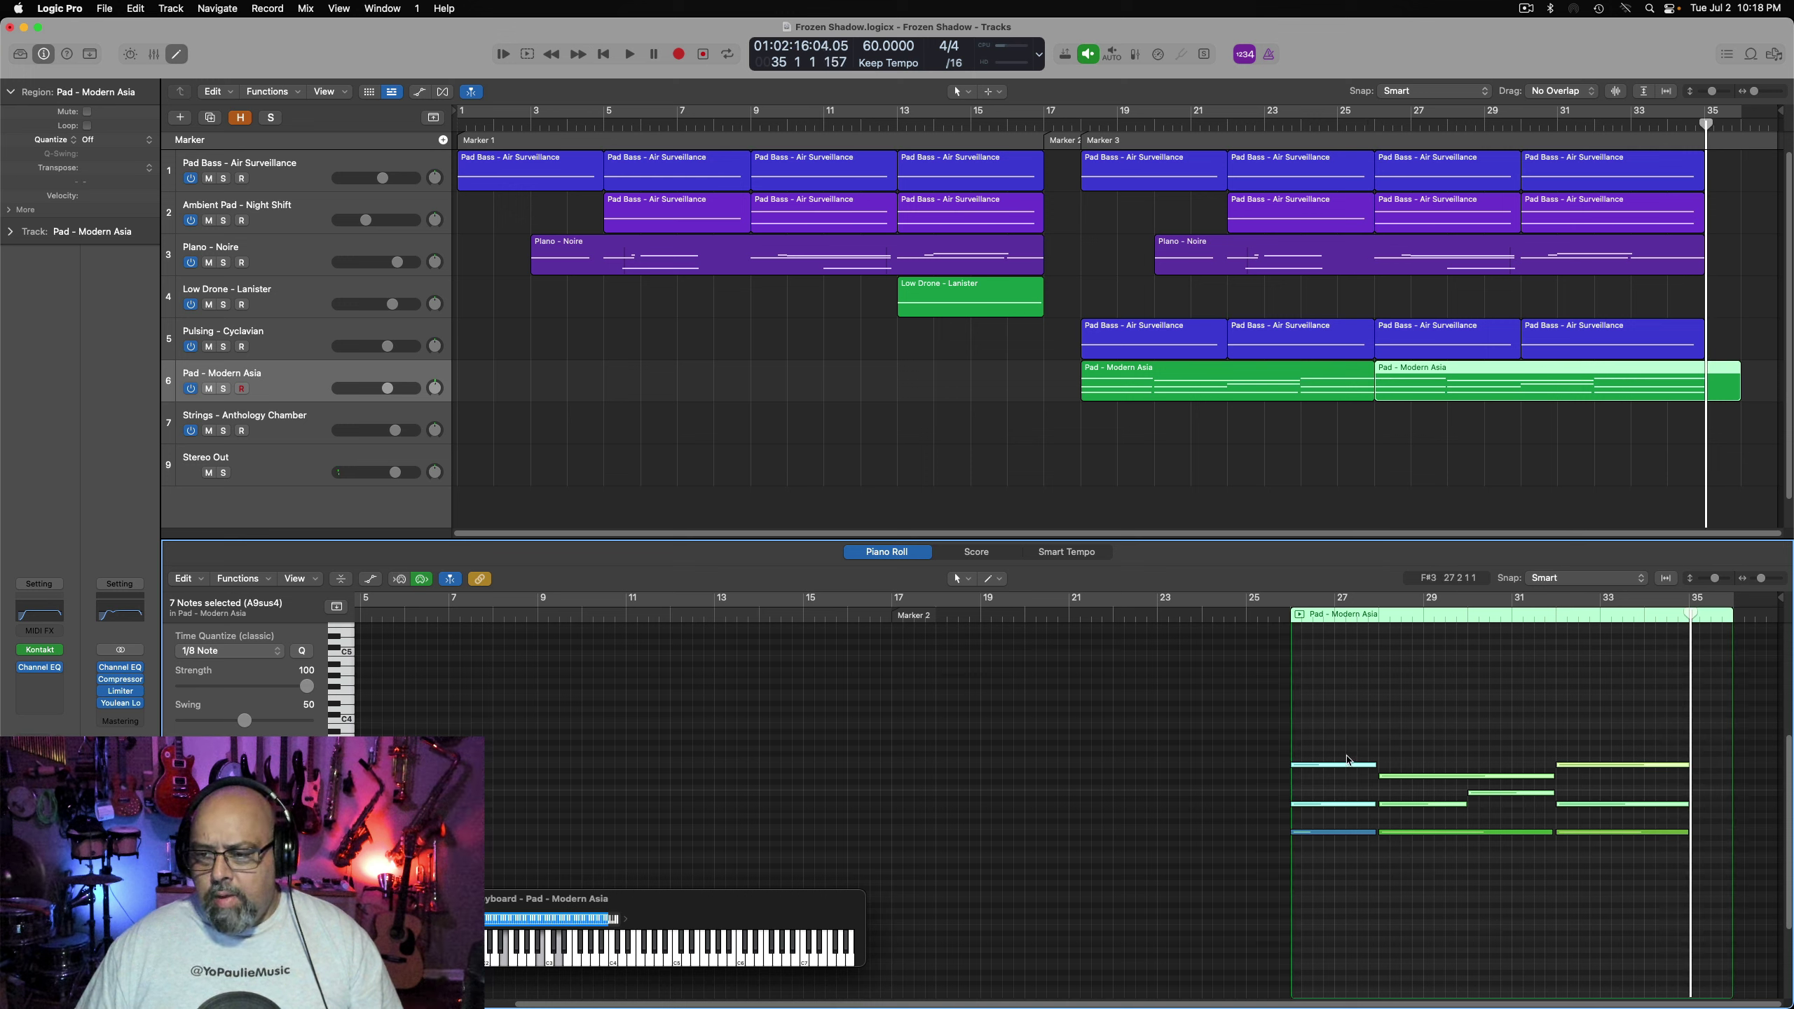
right_click(1350, 770)
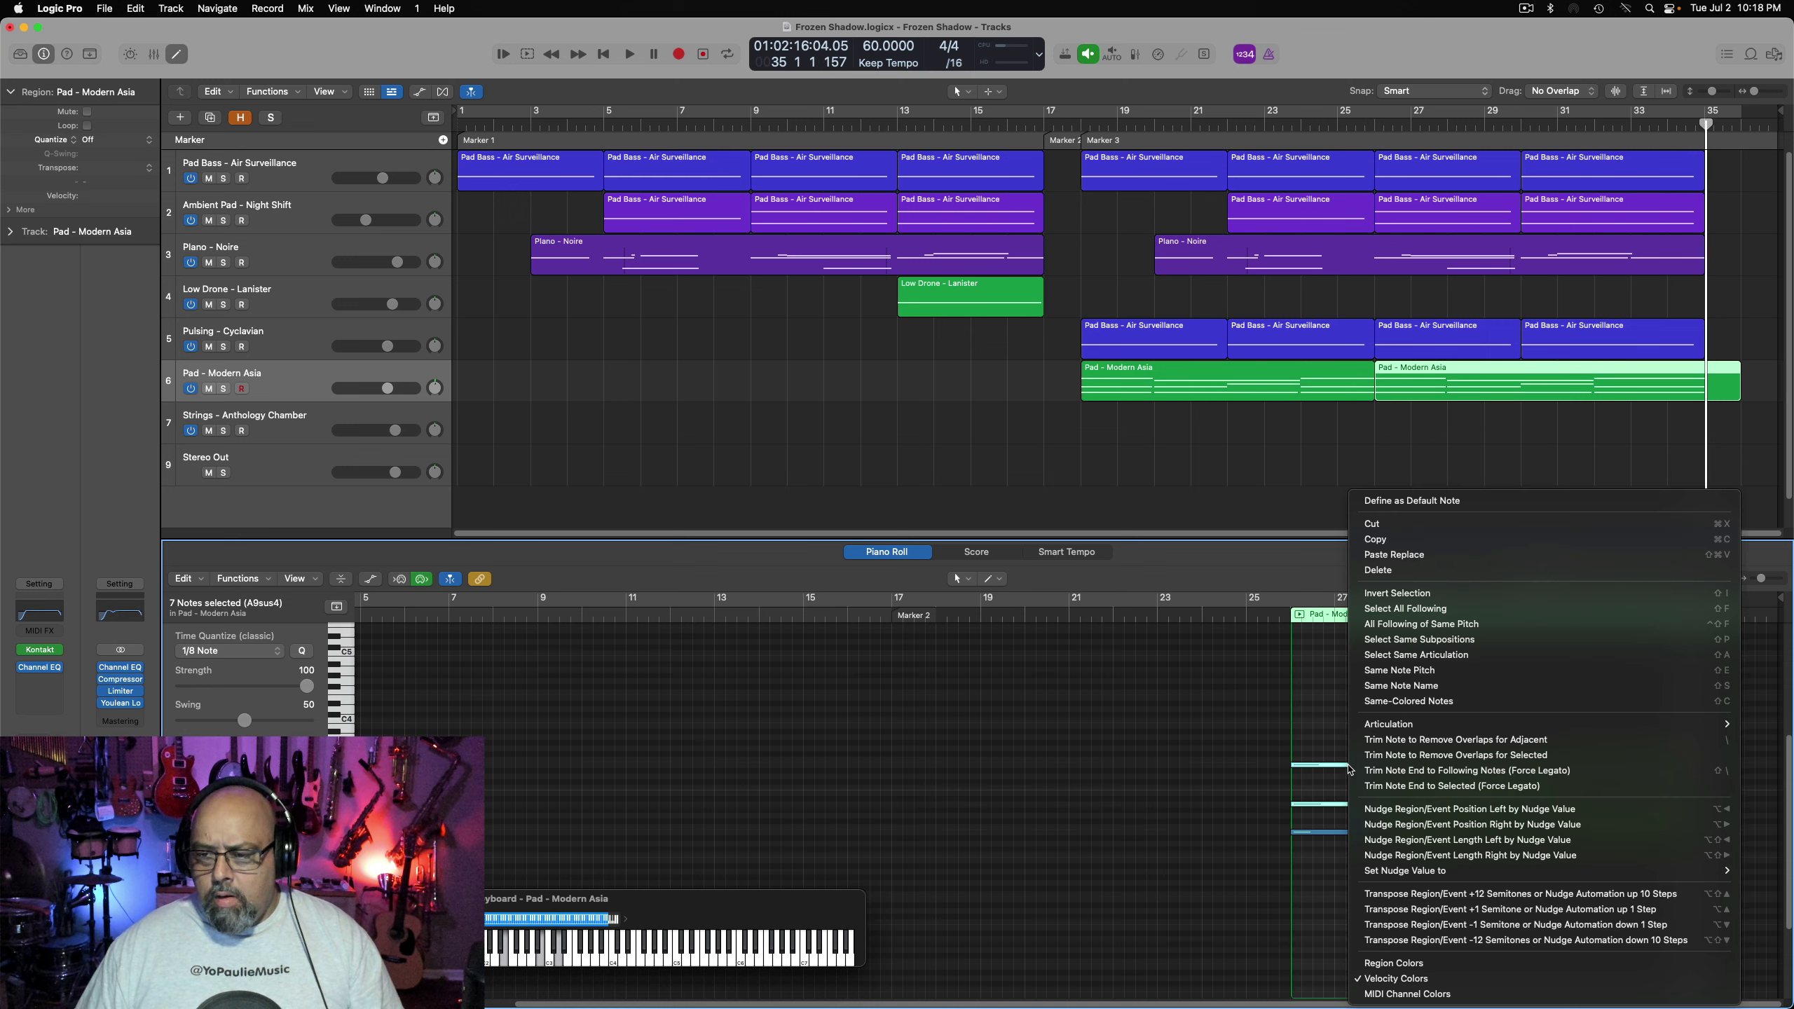
click(1483, 895)
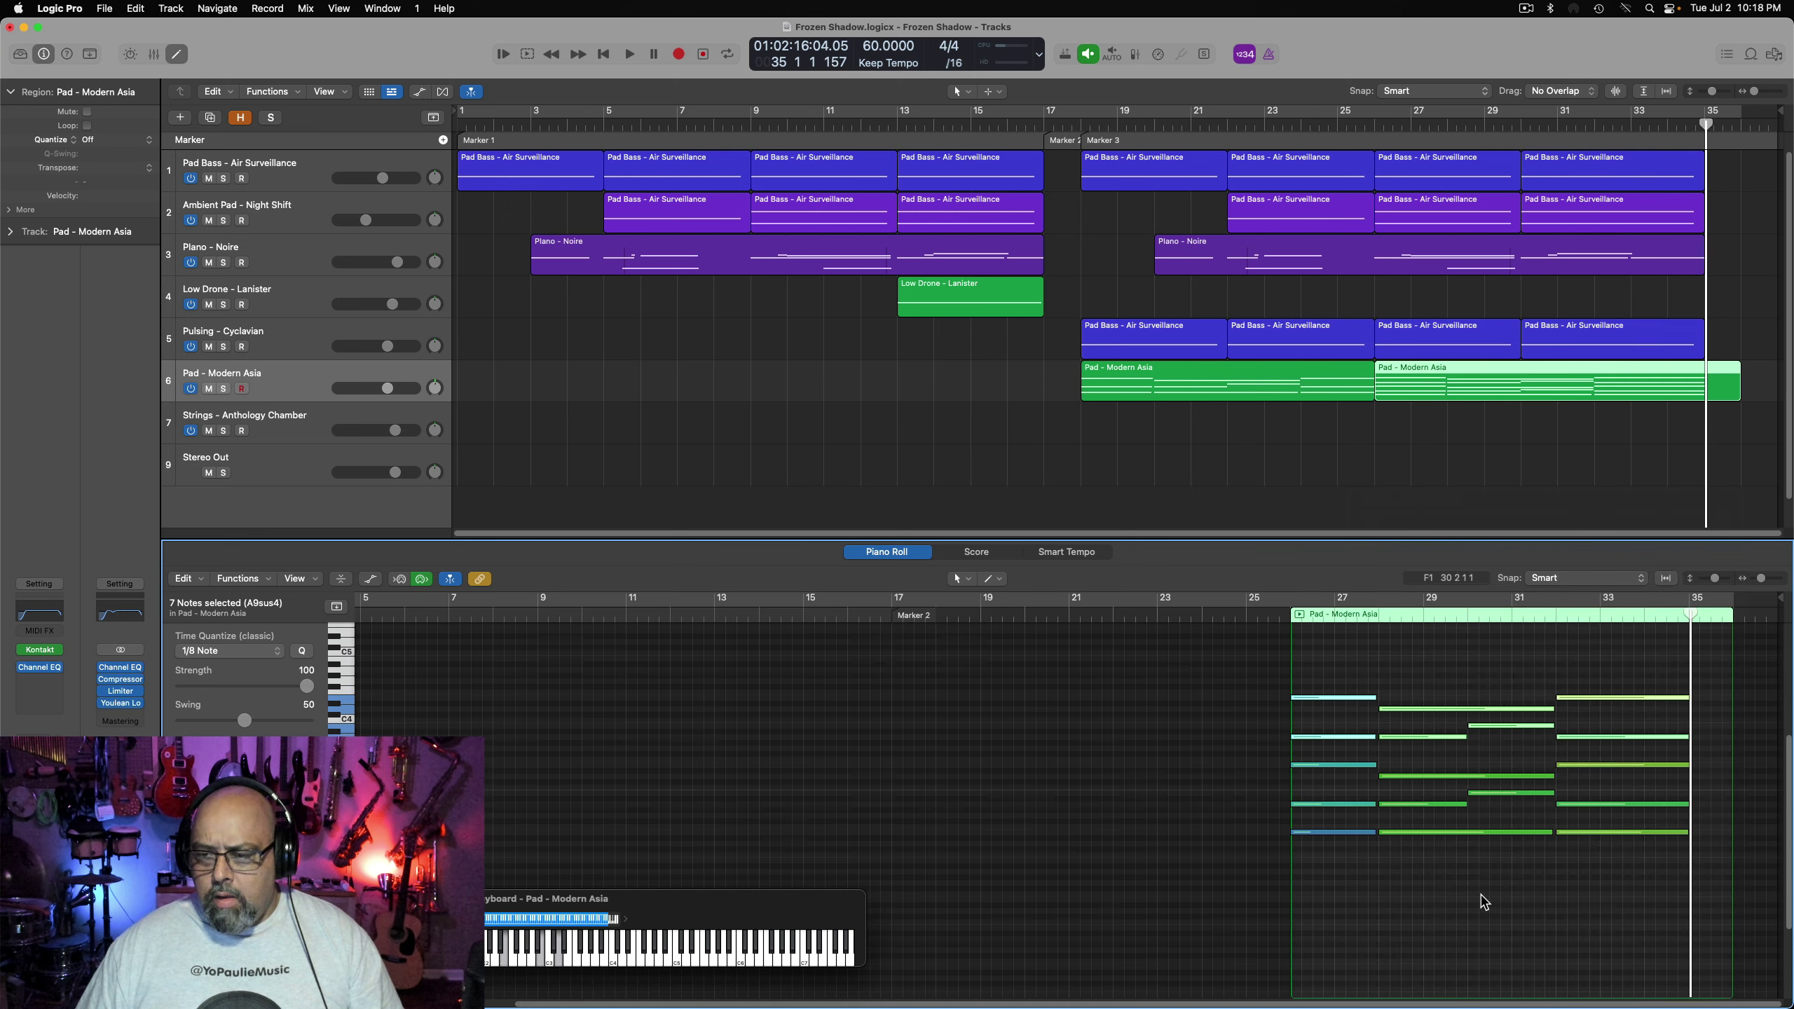
click(1302, 617)
key(u)
key(ctrl+s)
key(space)
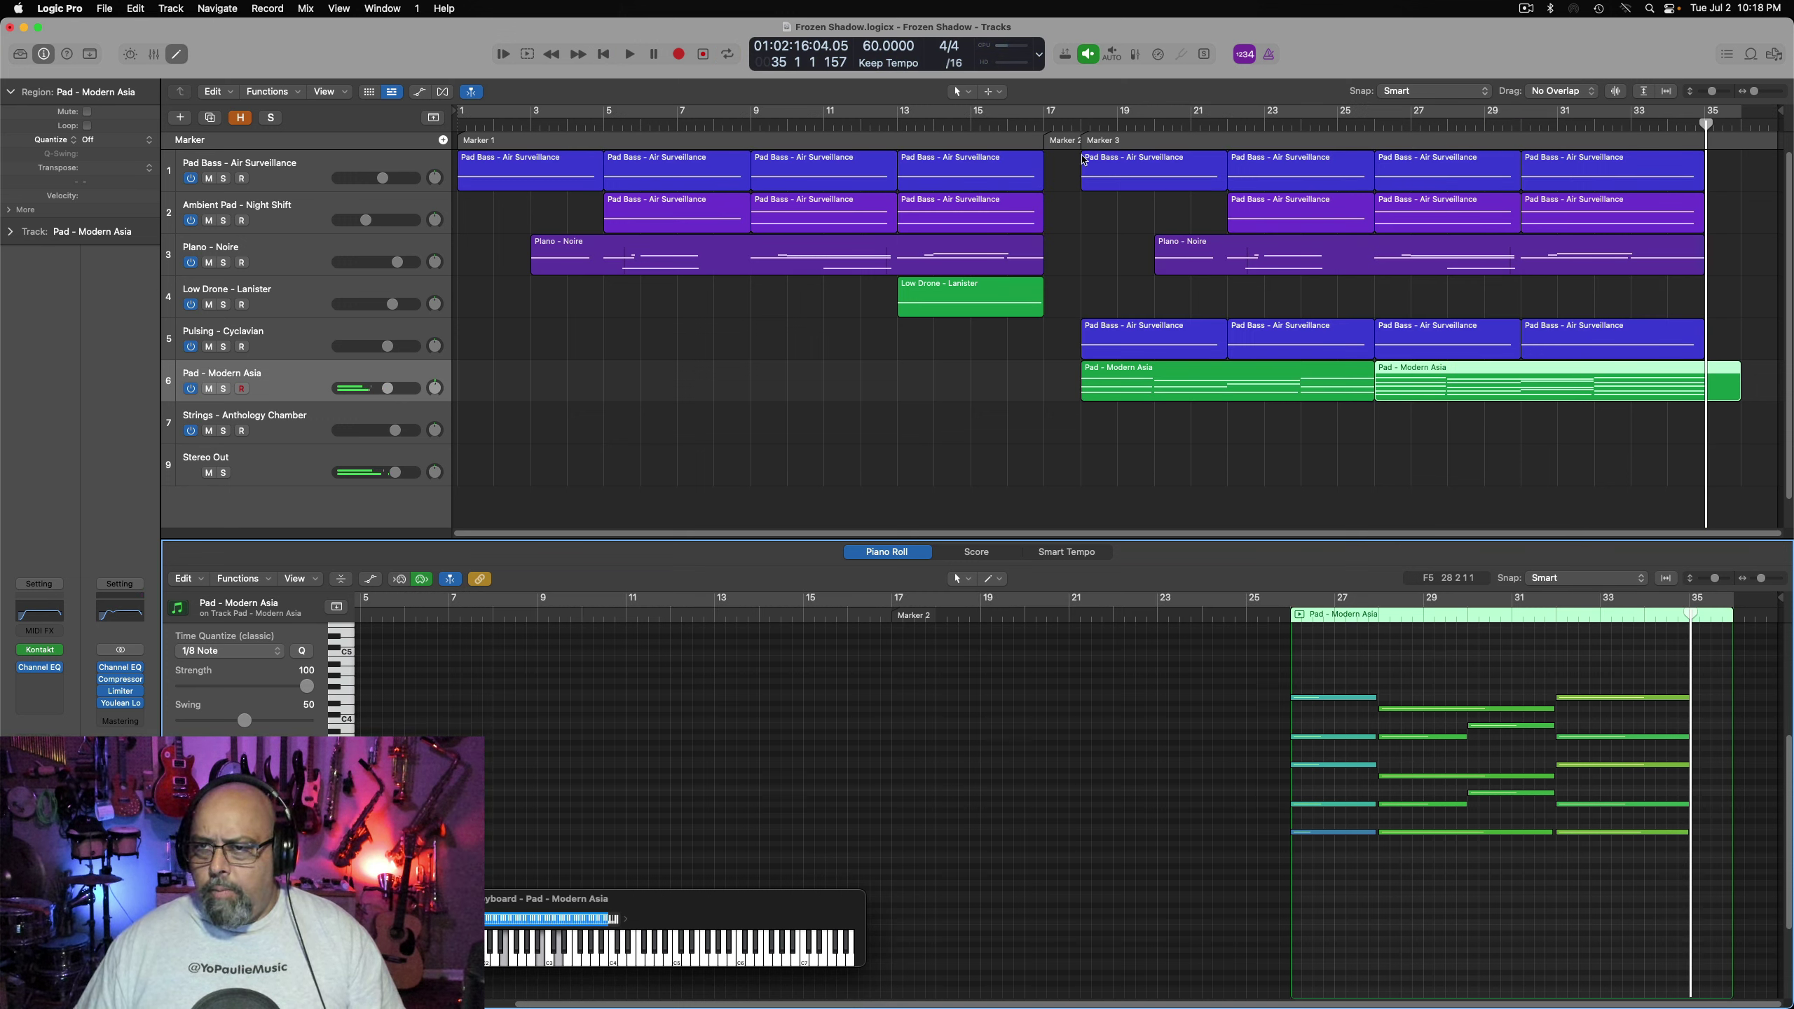
Play the second section from bar 18 to check the thickened pad, and hide the Piano Roll
click(1092, 138)
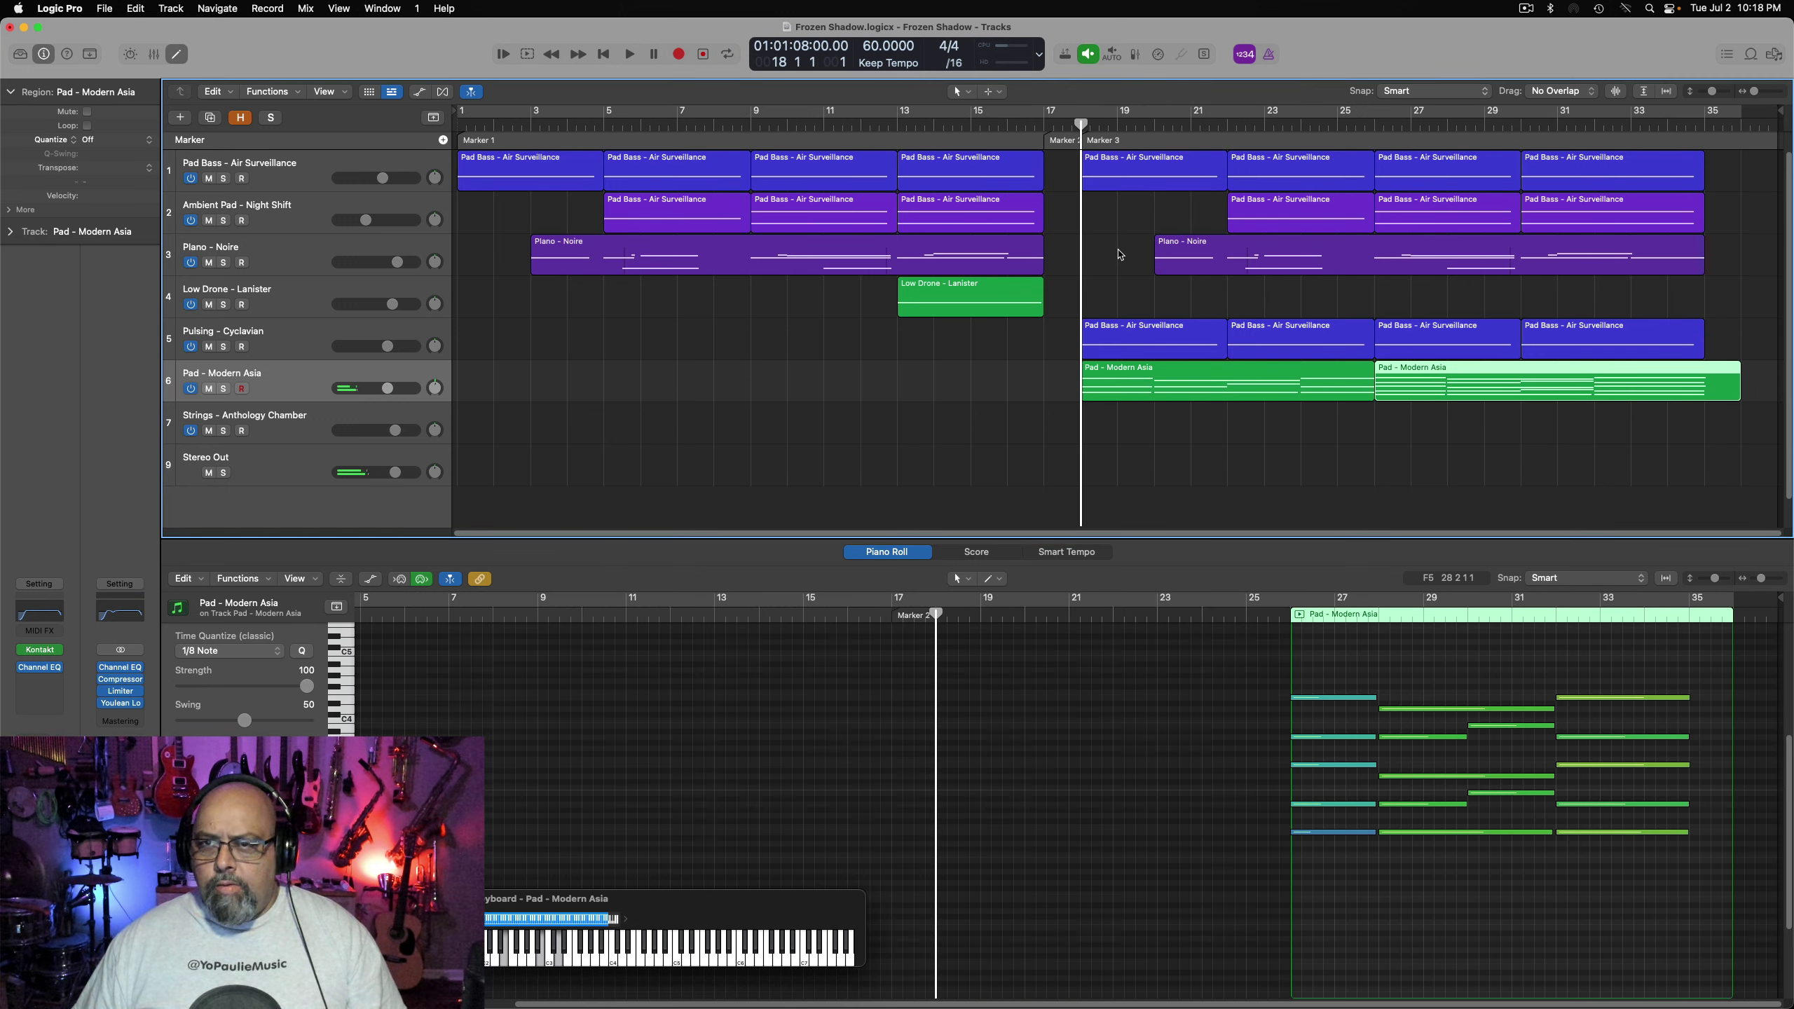
key(space)
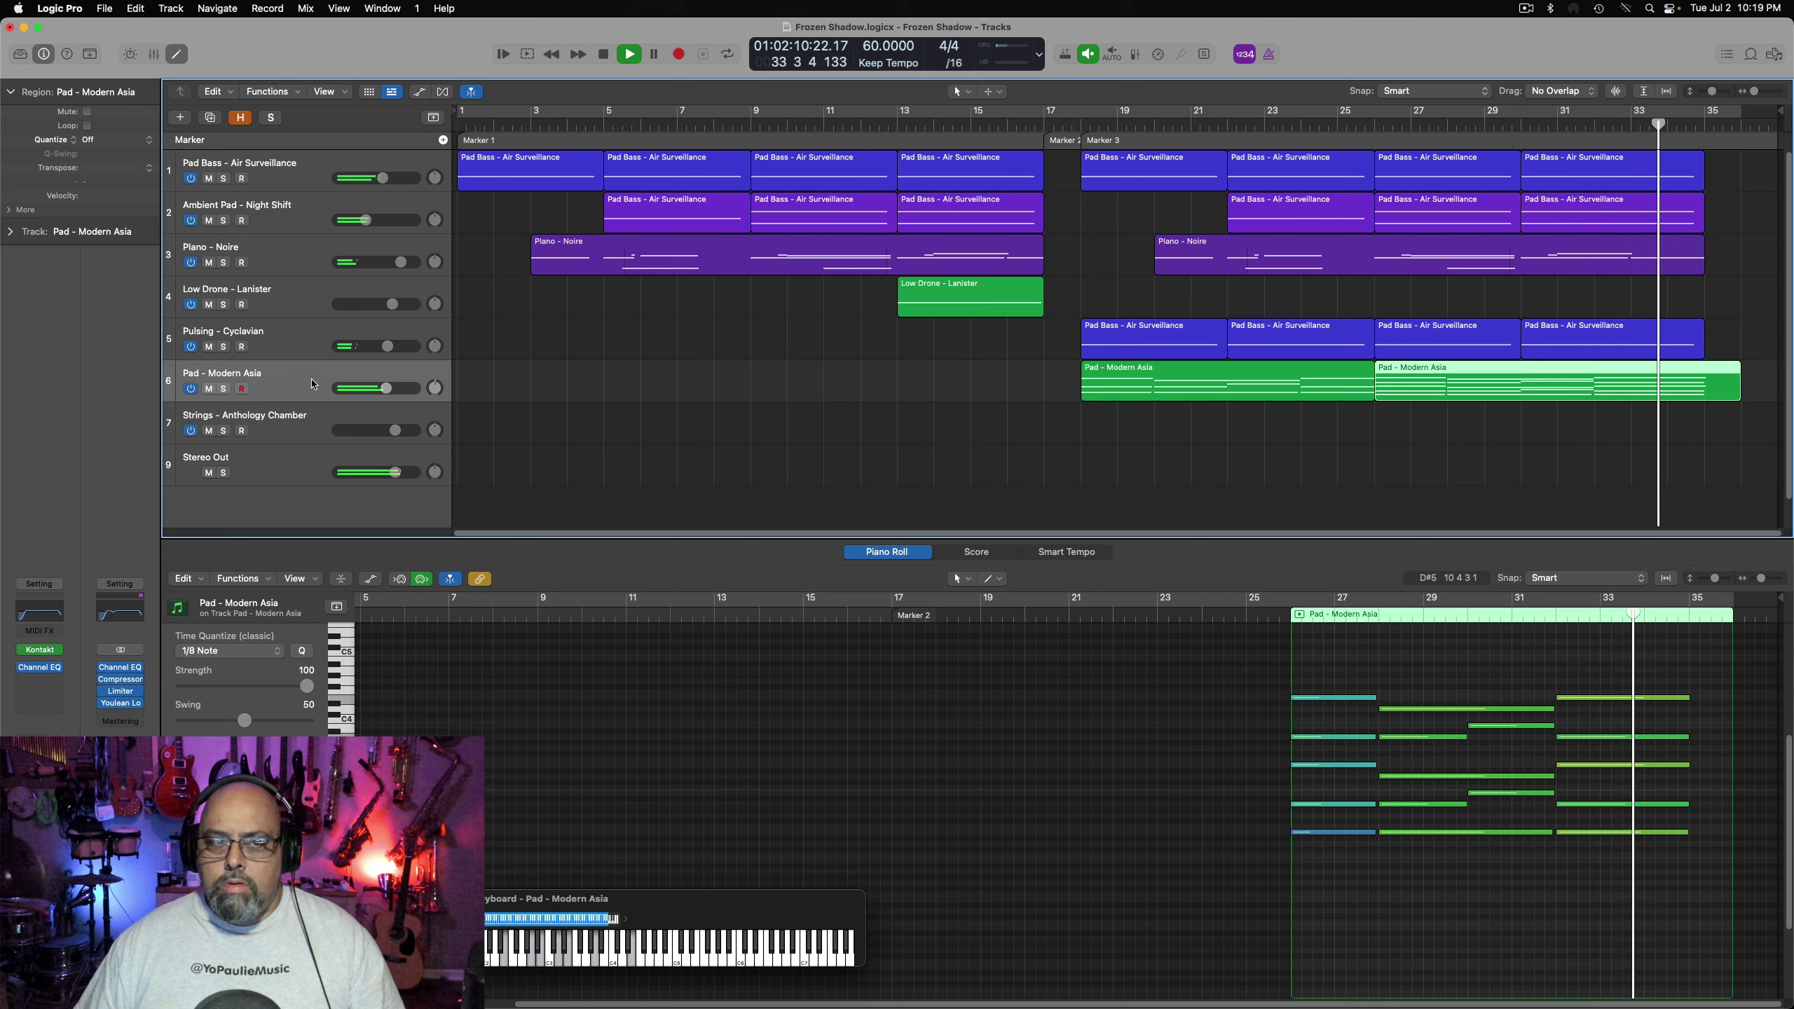
click(326, 398)
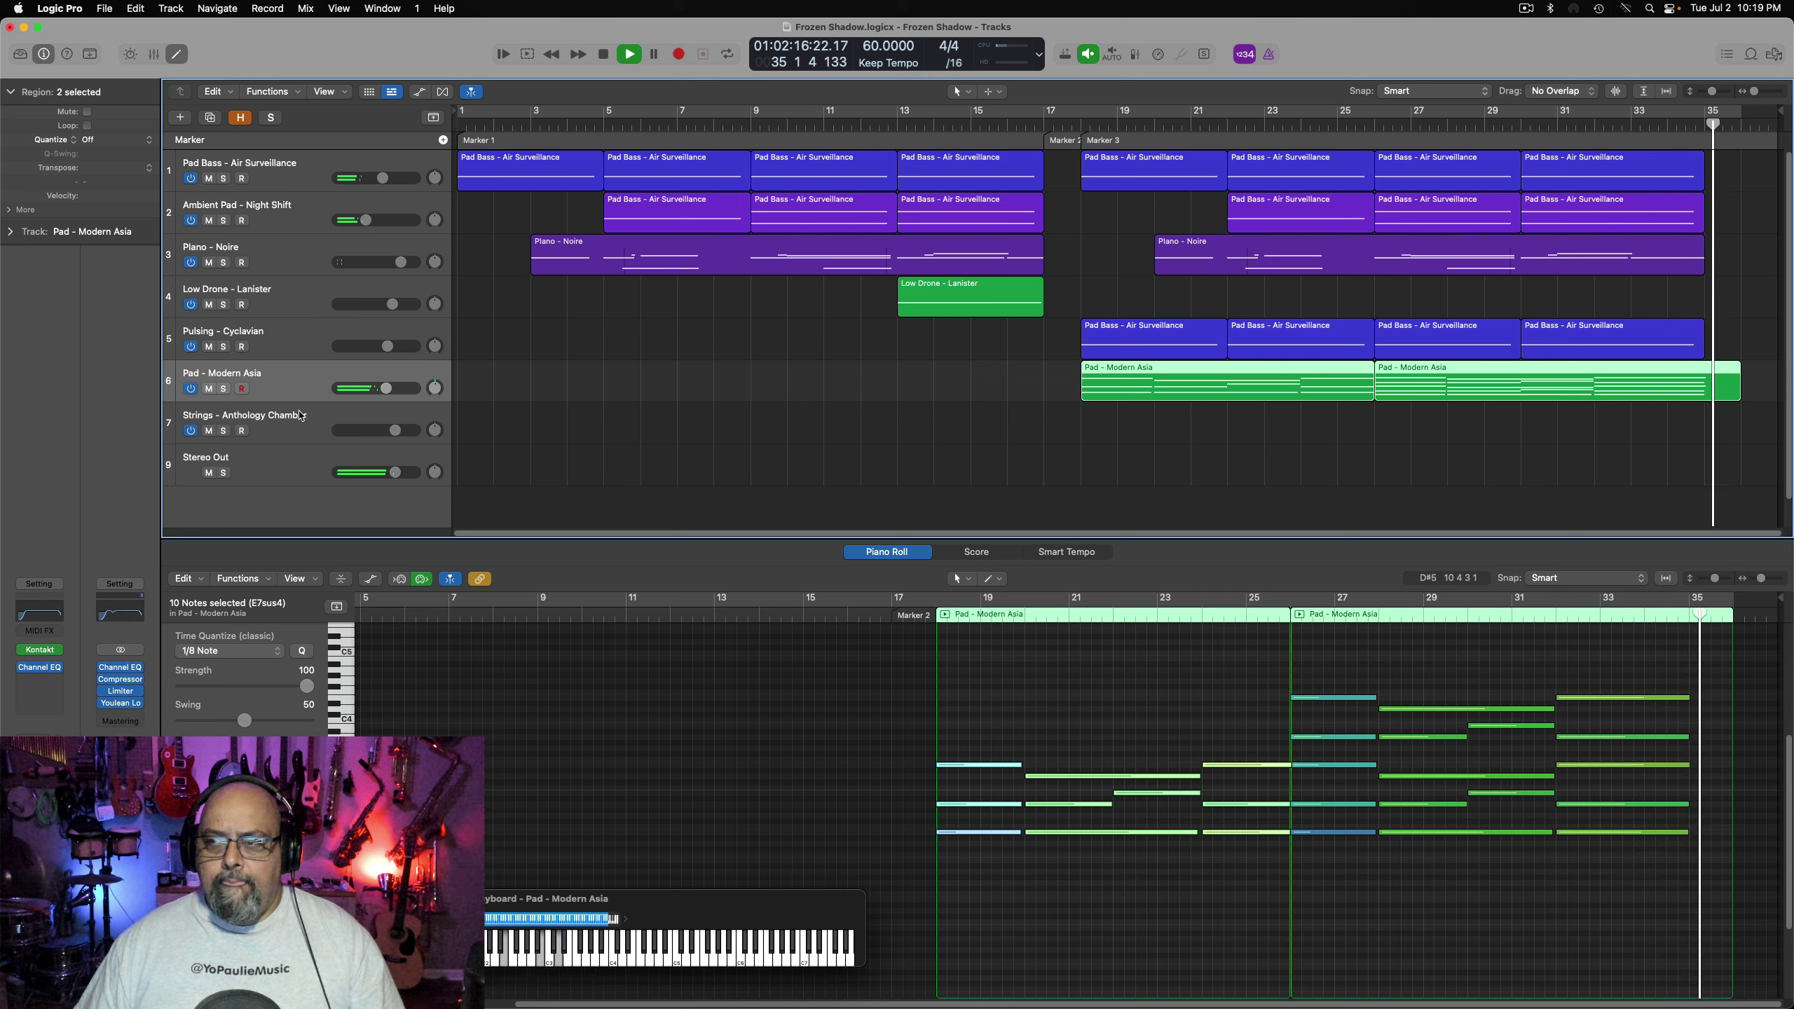
key(e)
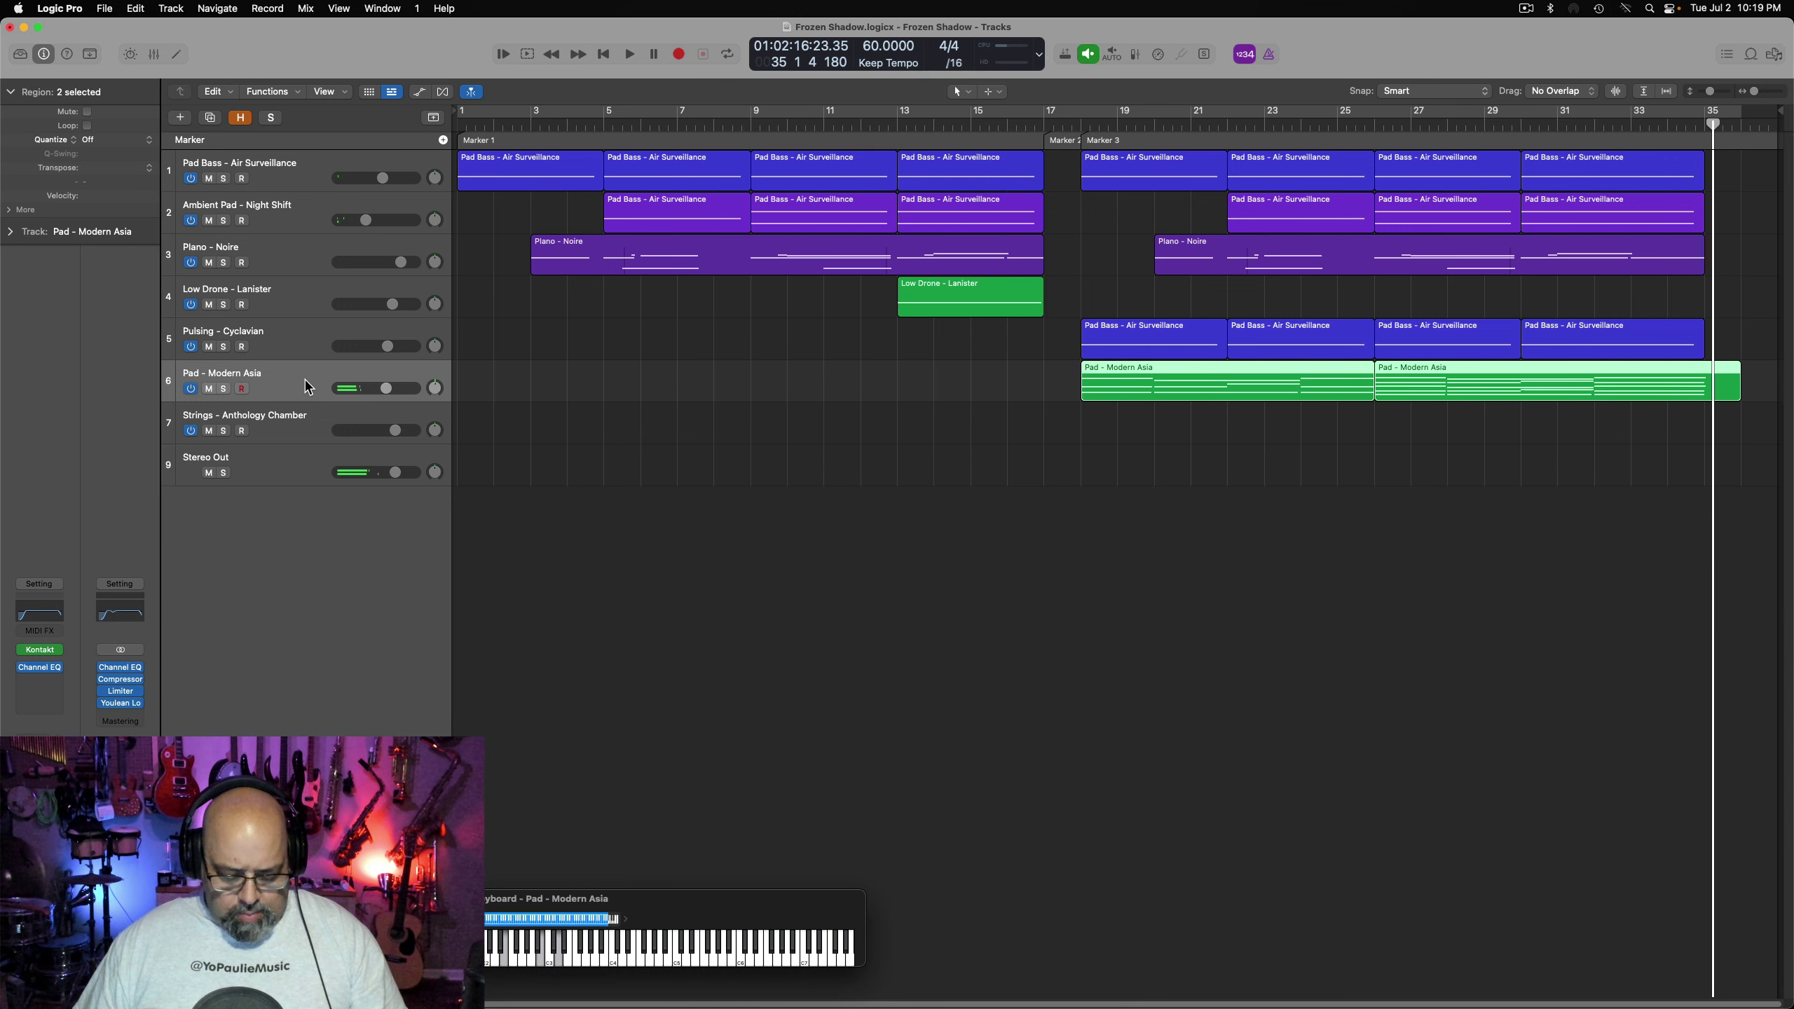
Add High Cut Frequency automation to Pad - Modern Asia that drops to 2060 Hz at bar 26, auditioning it from there
key(a)
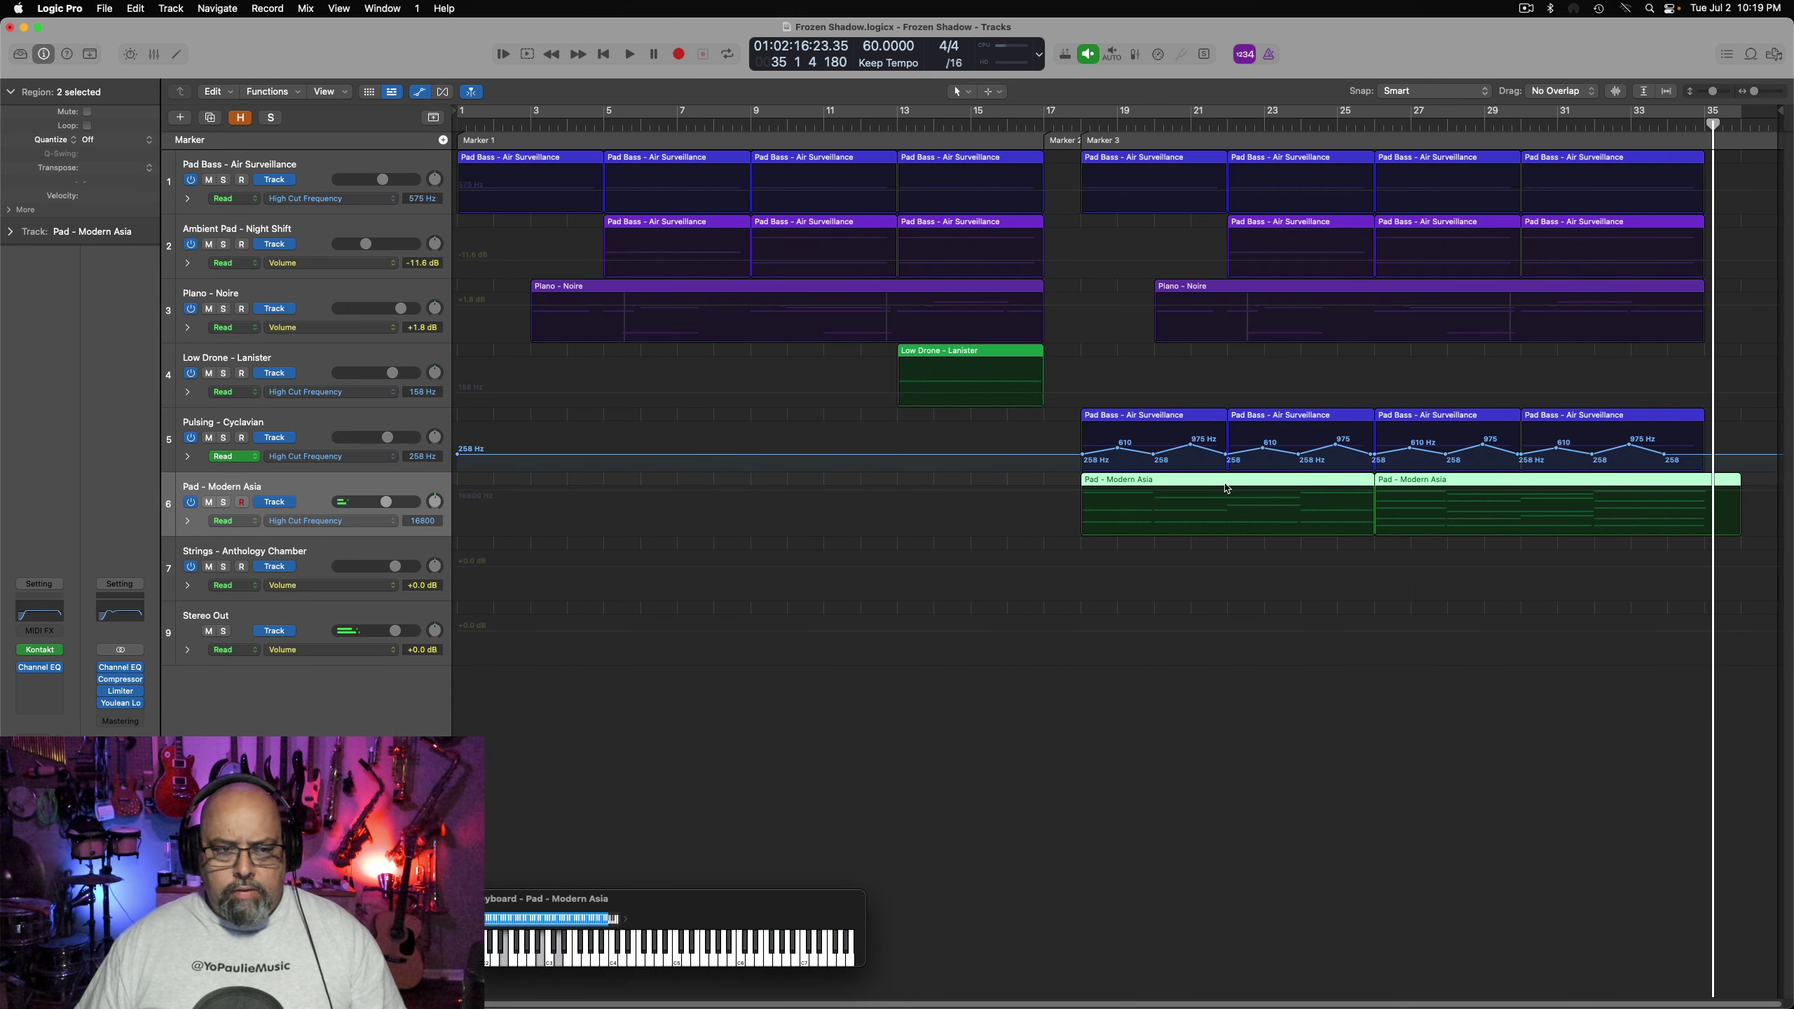
click(1276, 493)
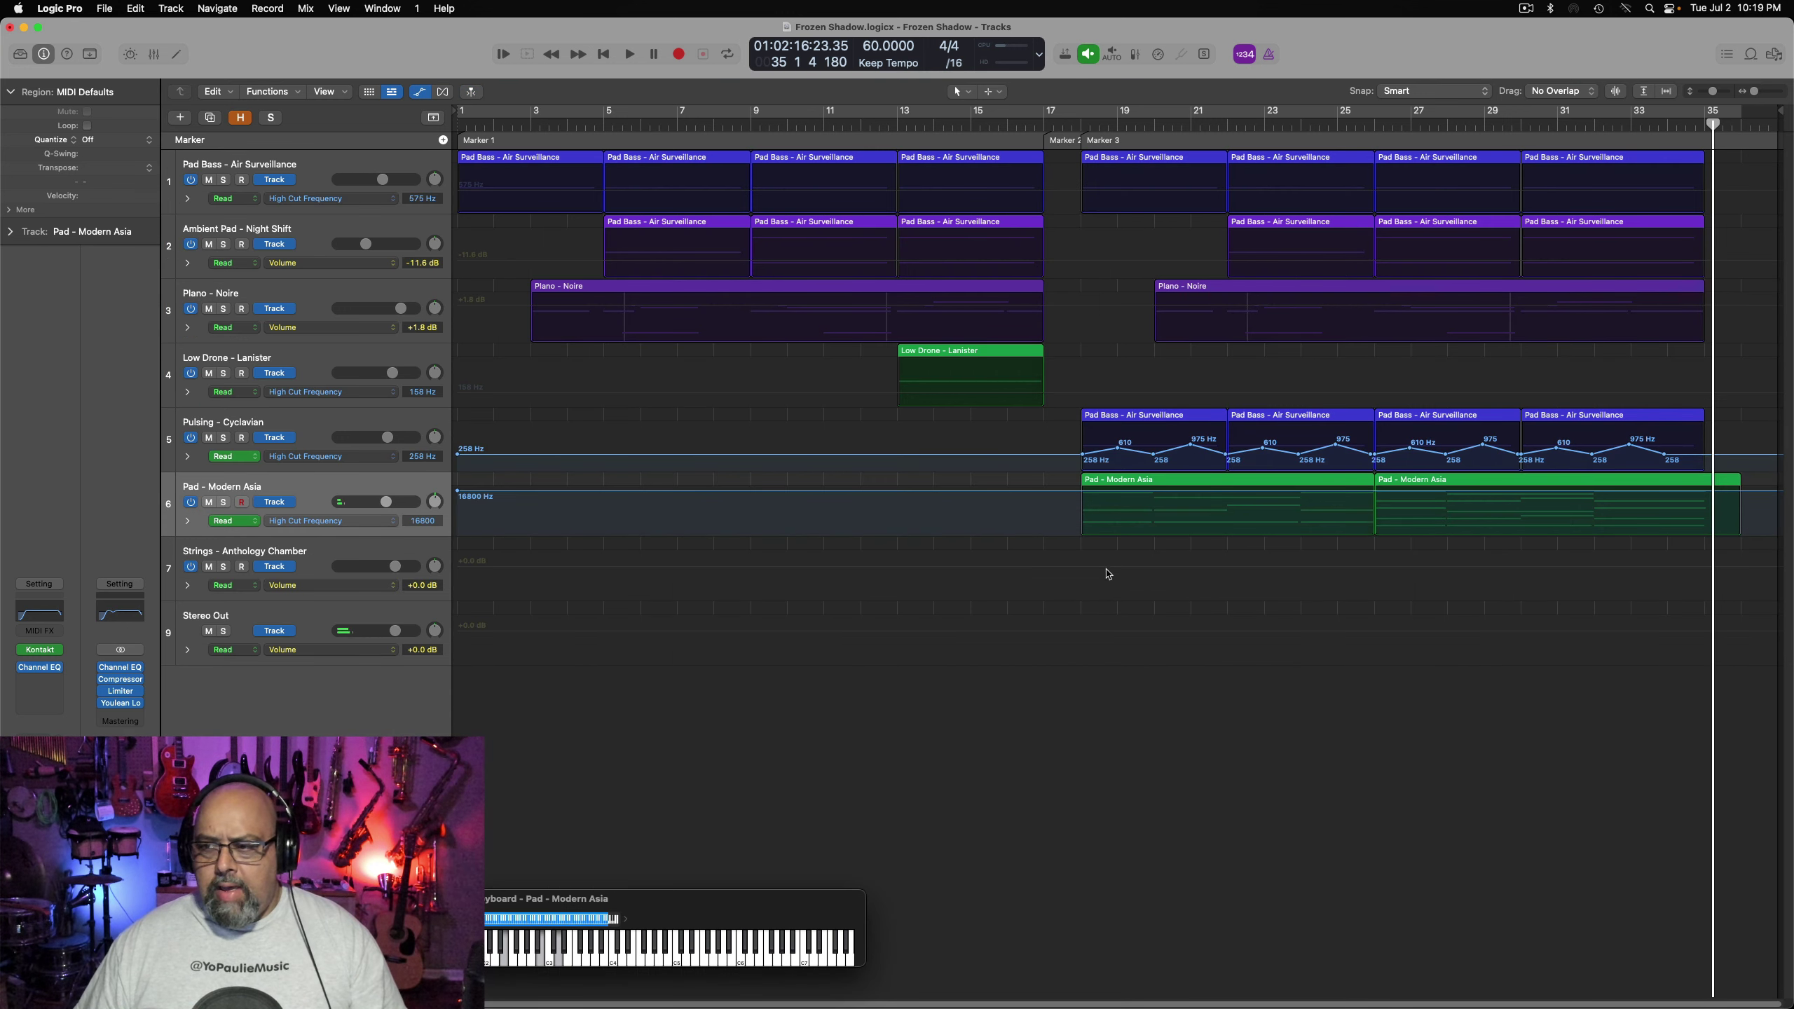
click(1377, 491)
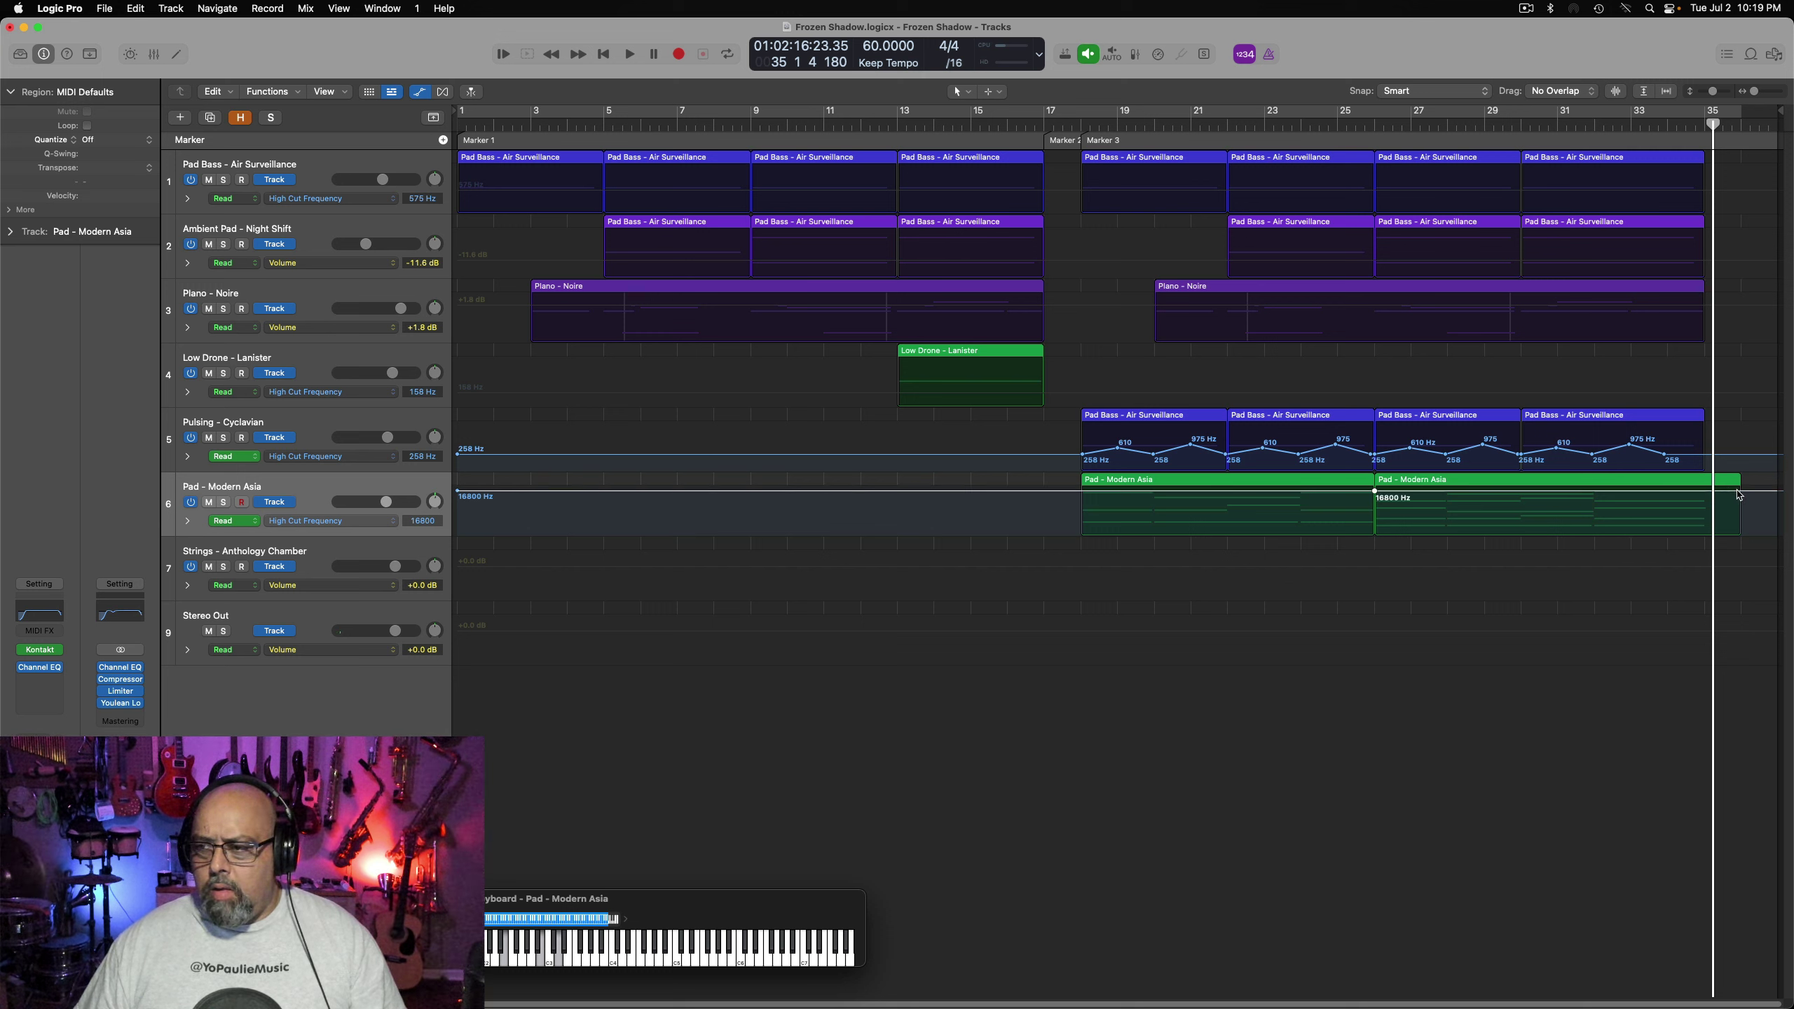
drag(1372, 494, 1375, 498)
click(1386, 134)
key(space)
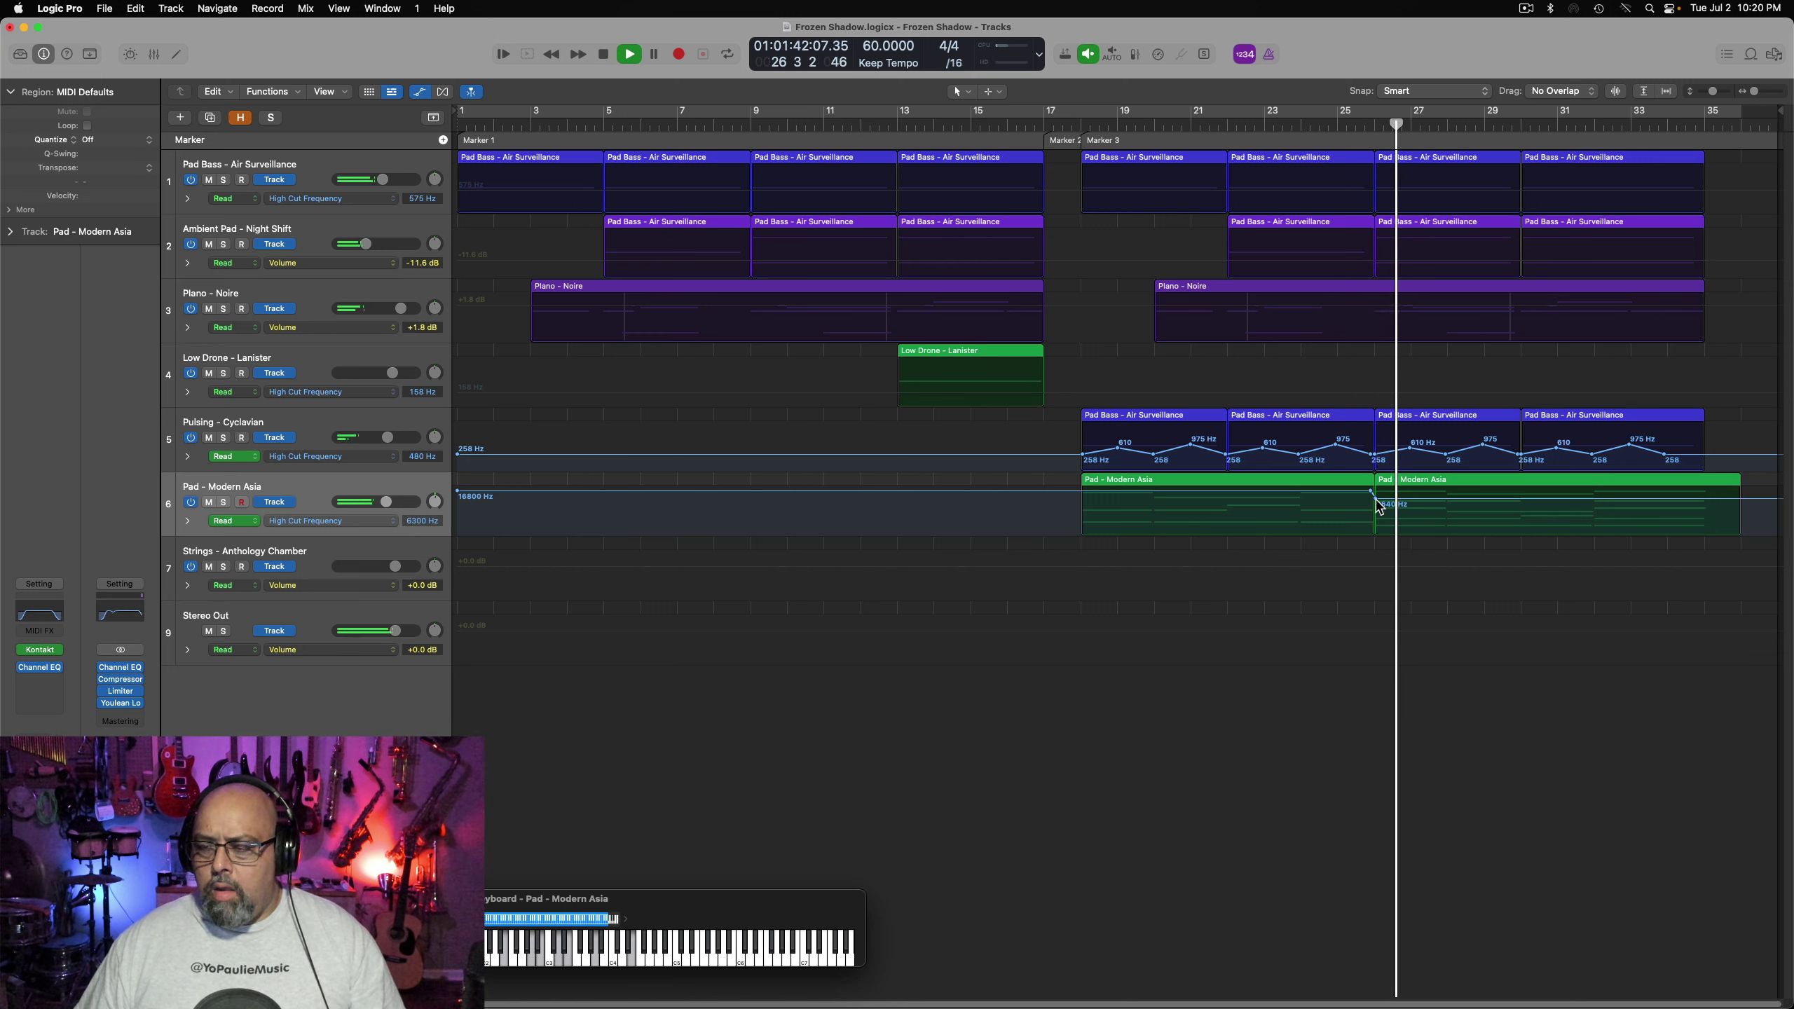
drag(1379, 502, 1375, 505)
Ramp the pad's High Cut Frequency up to 7700 Hz near bar 35, stop playback and hide the automation
click(1708, 505)
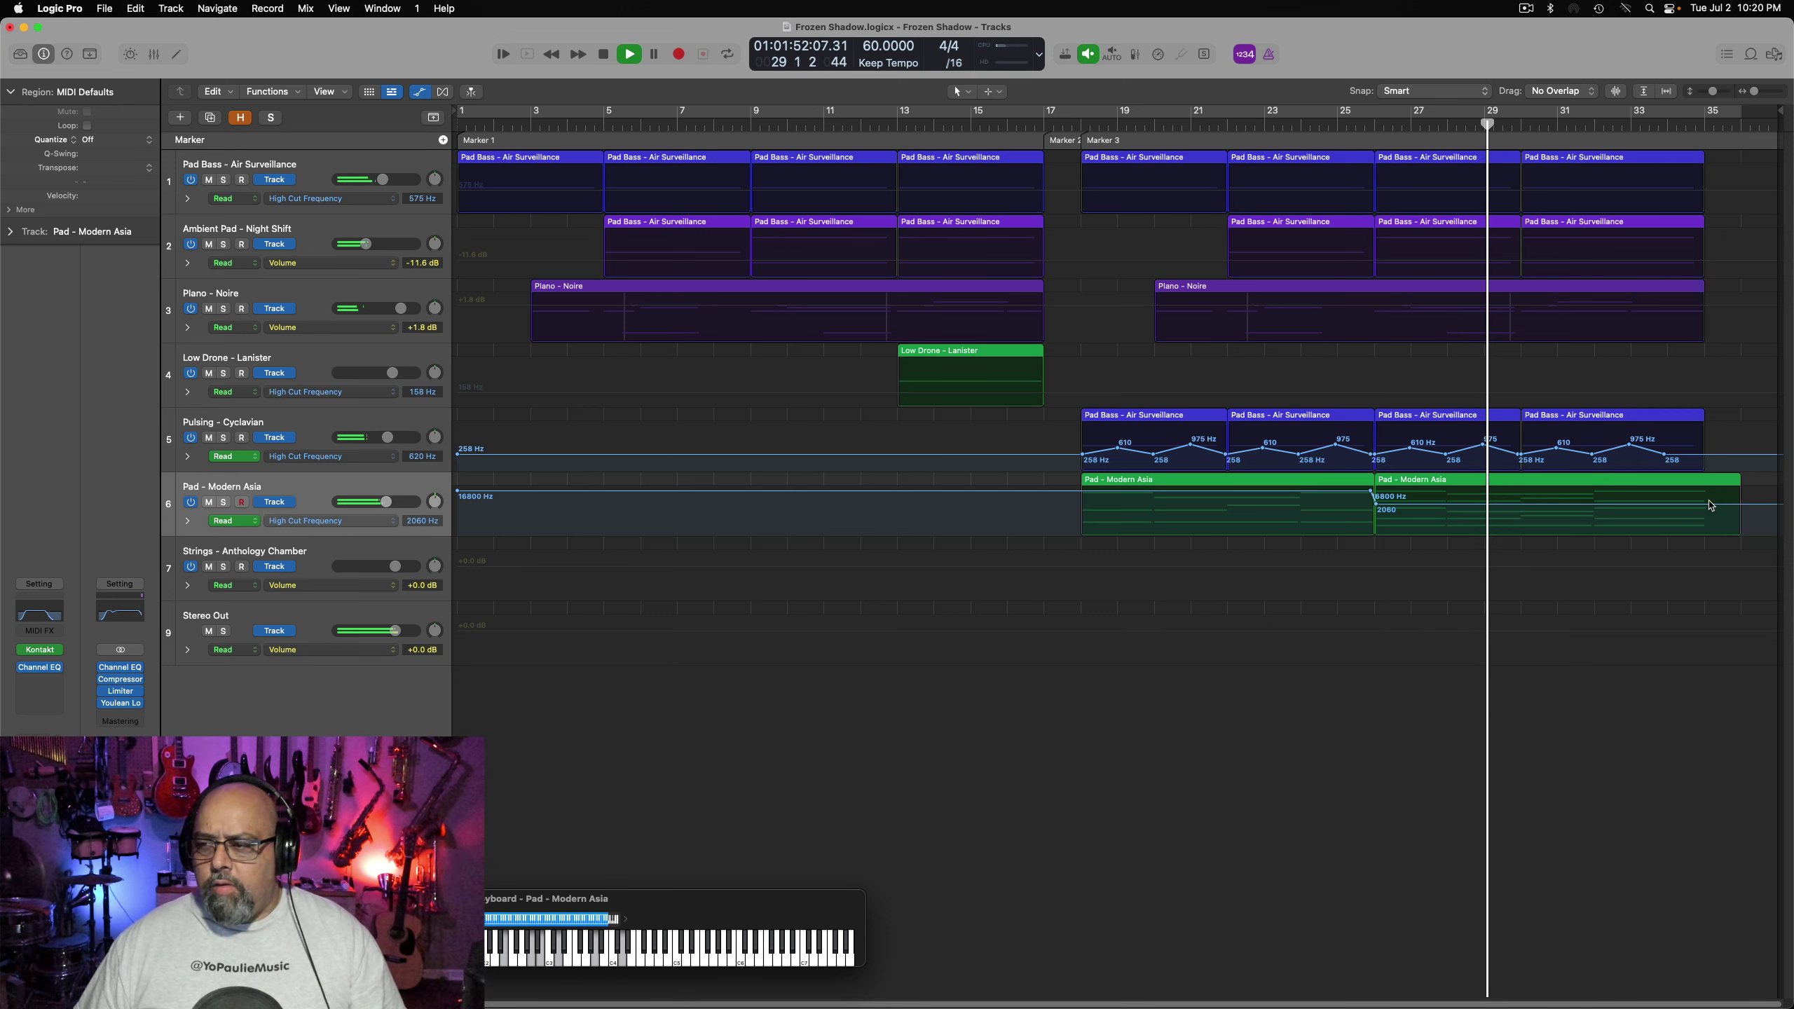
drag(1721, 511, 1721, 503)
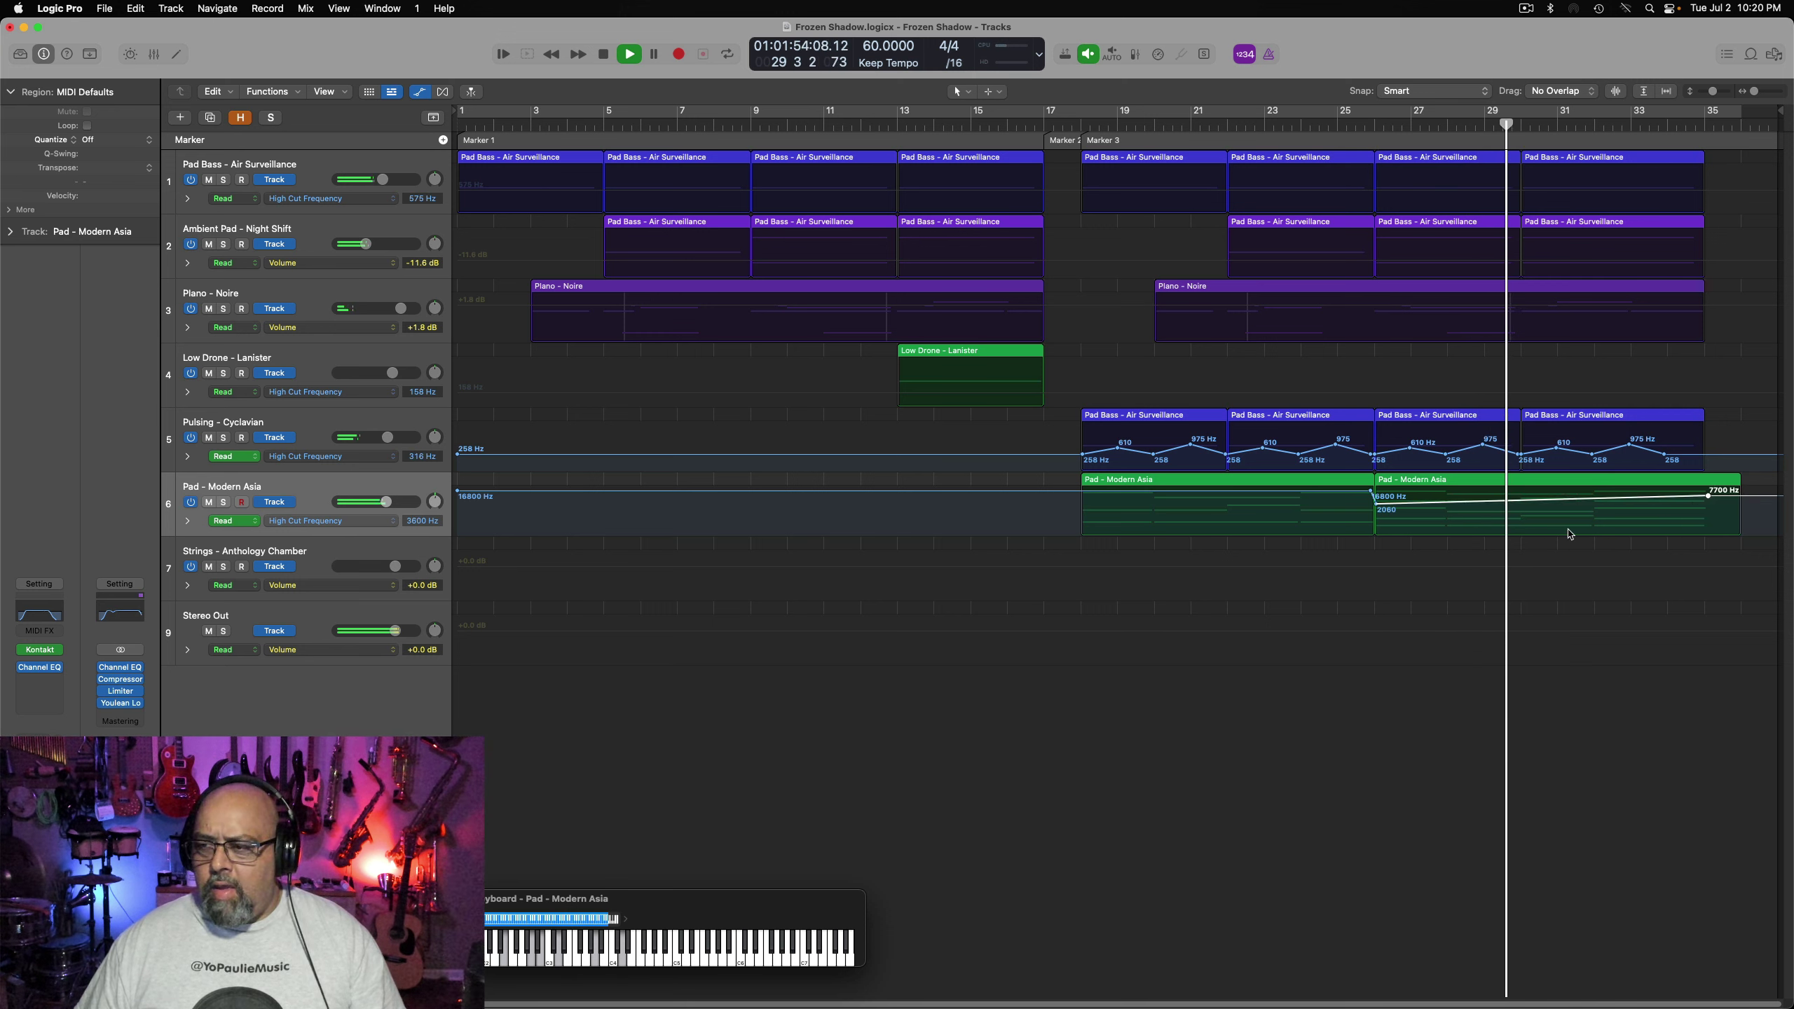
key(space)
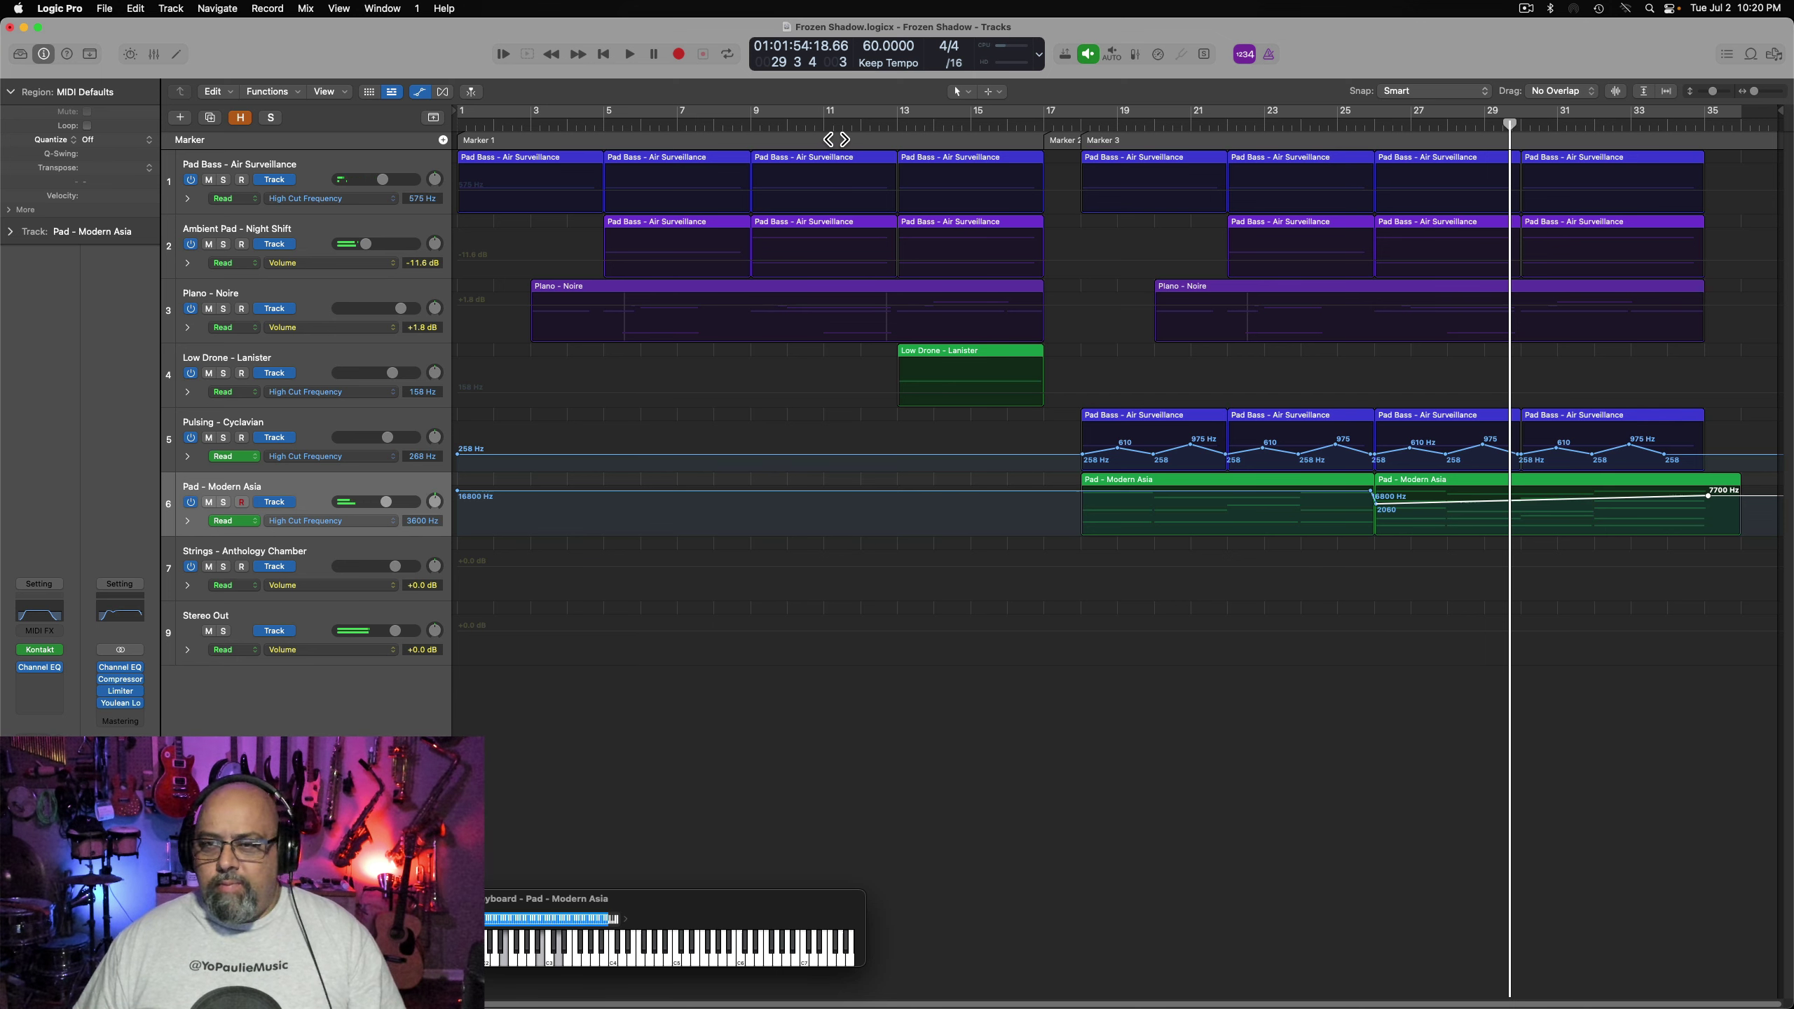
key(a)
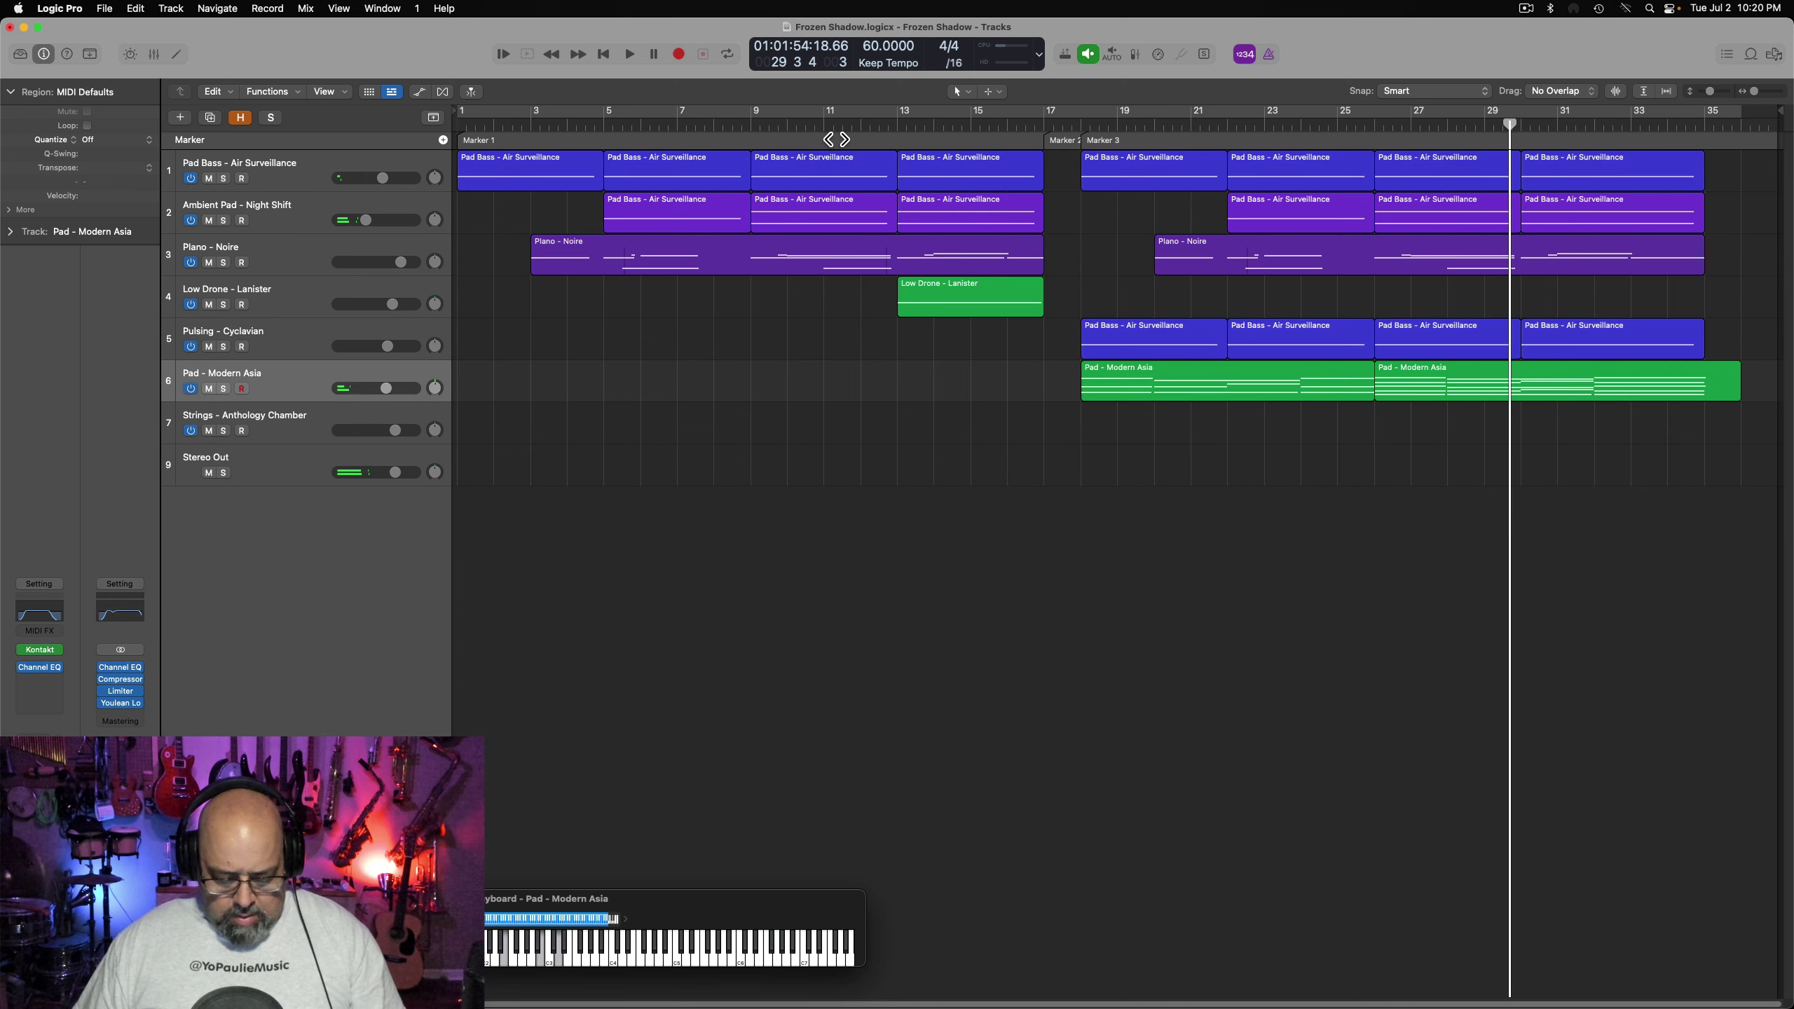
Select the Strings - Anthology Chamber track and examine its Kontakt 7 sustains instrument and dynamics while trying out notes
click(276, 426)
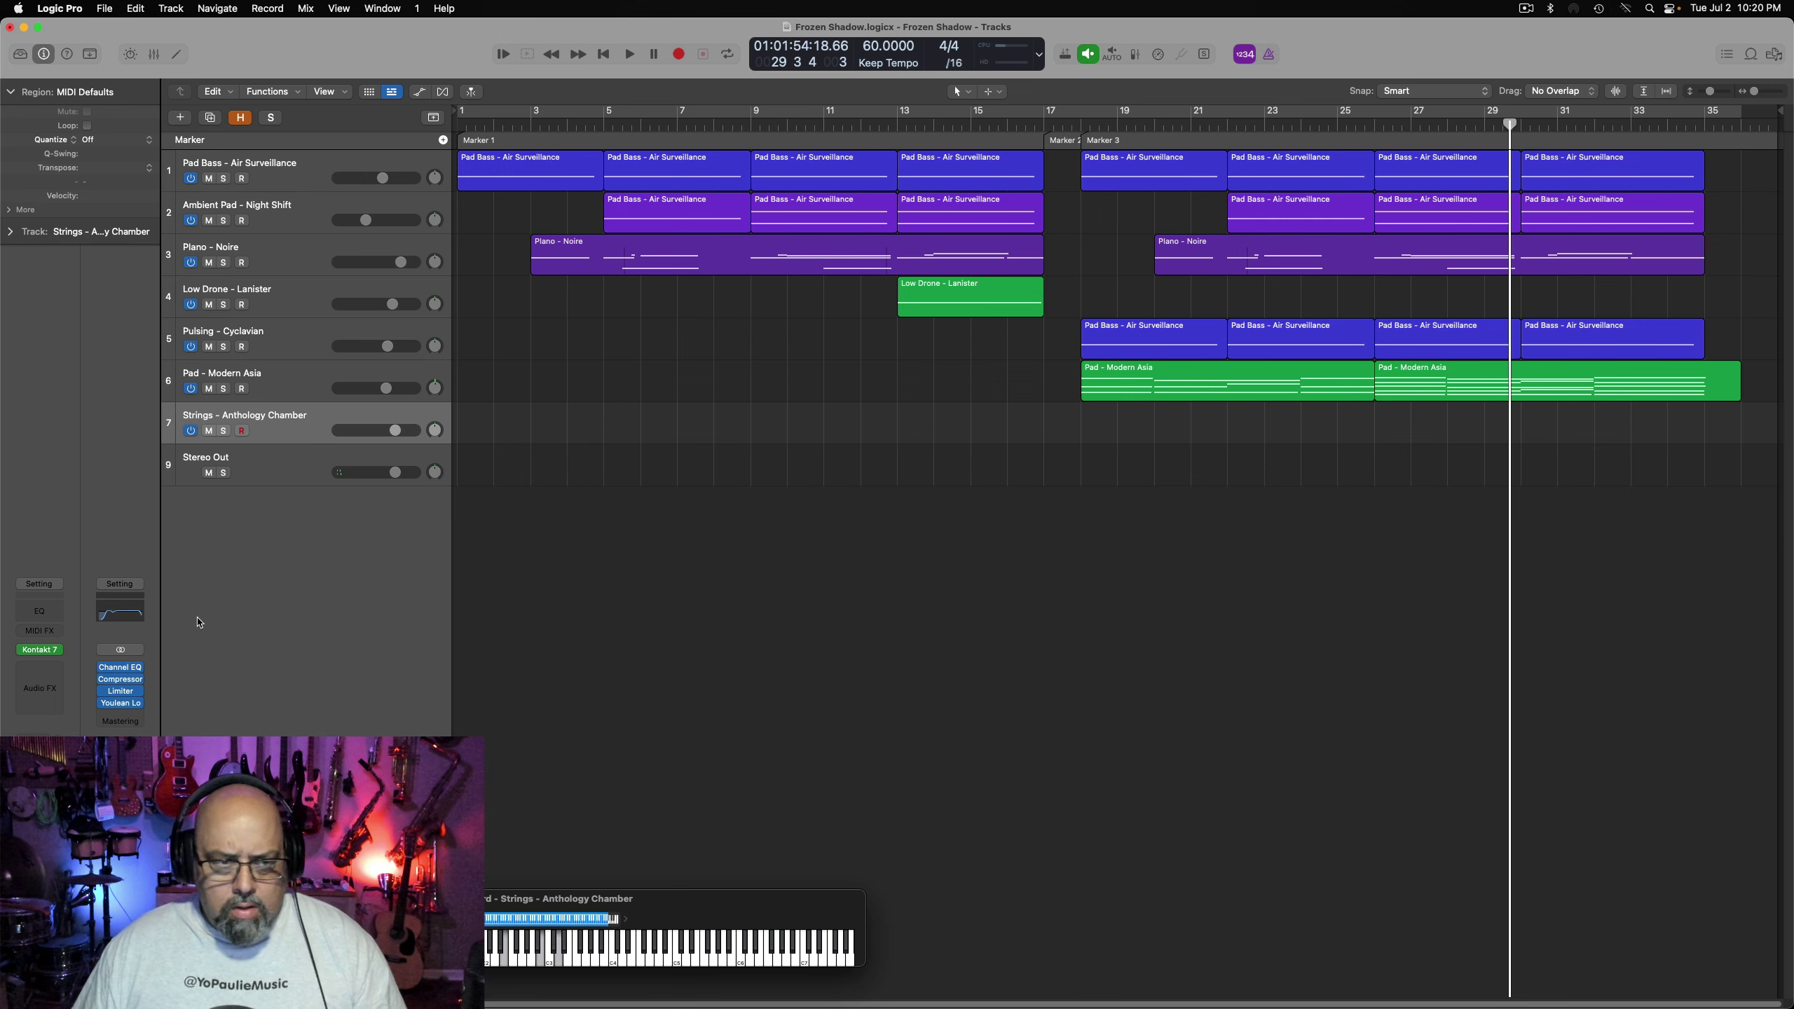
click(40, 652)
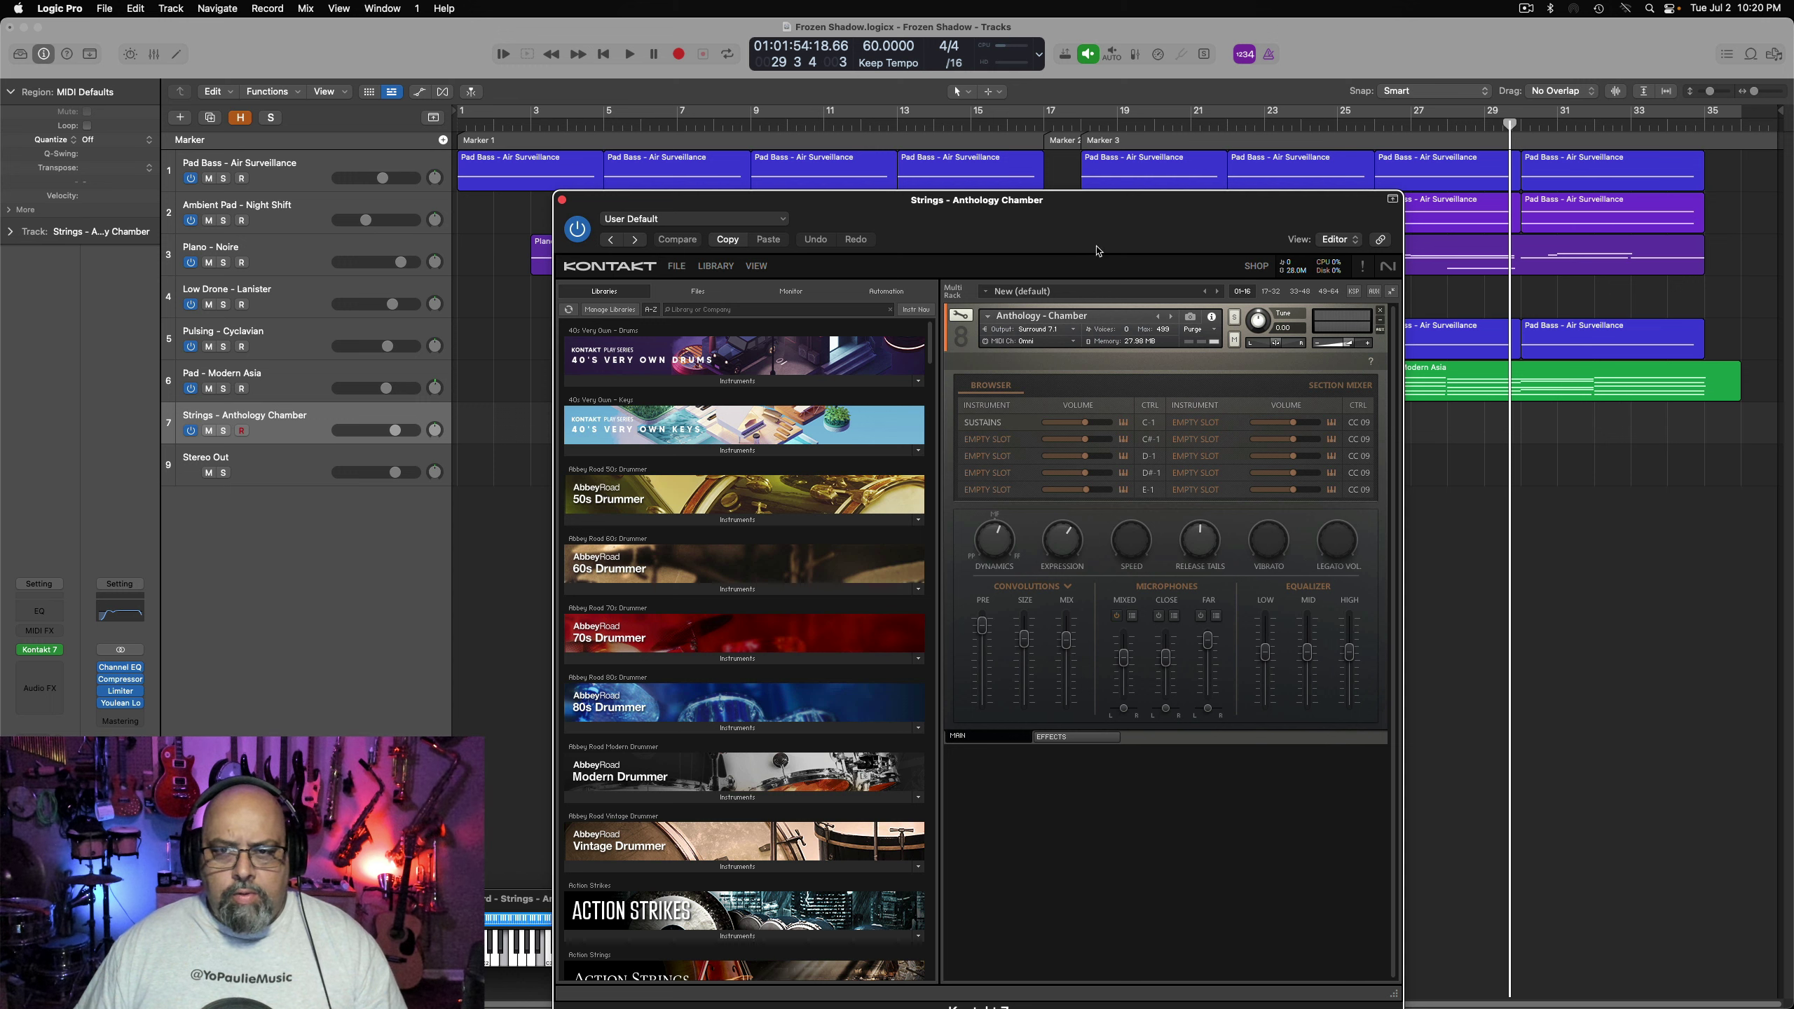
drag(1134, 225, 1129, 166)
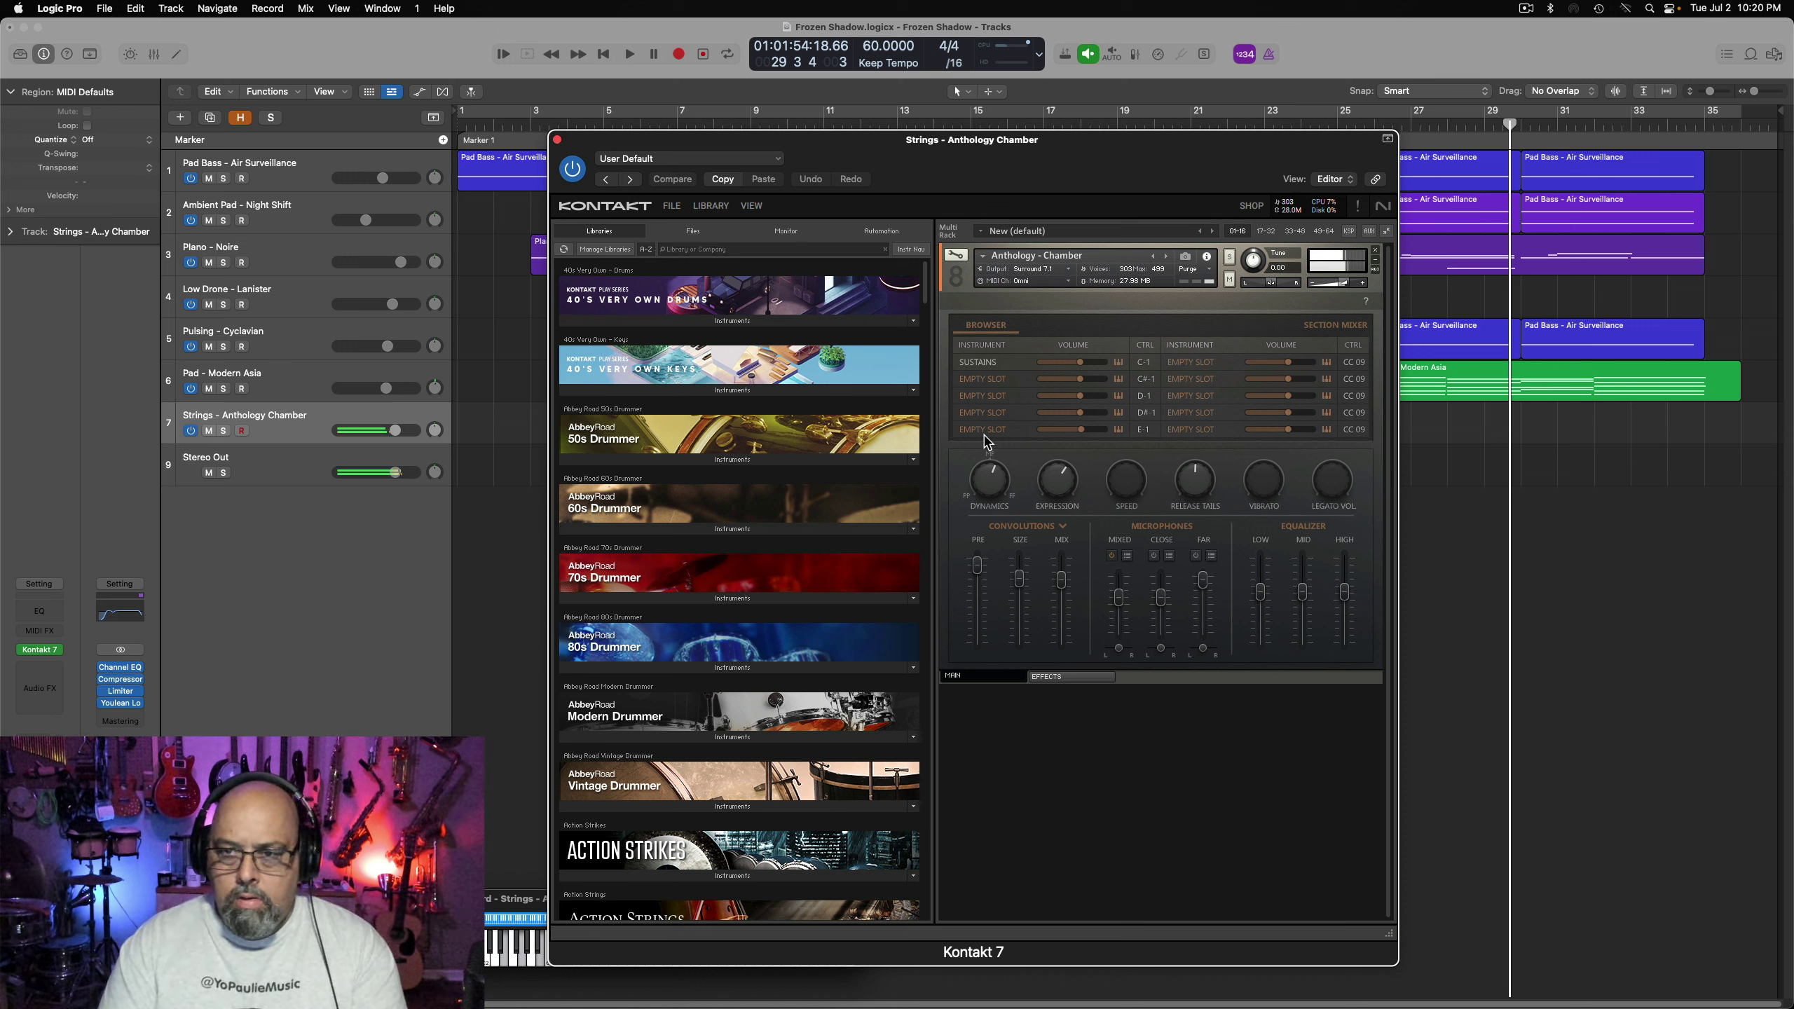
click(558, 141)
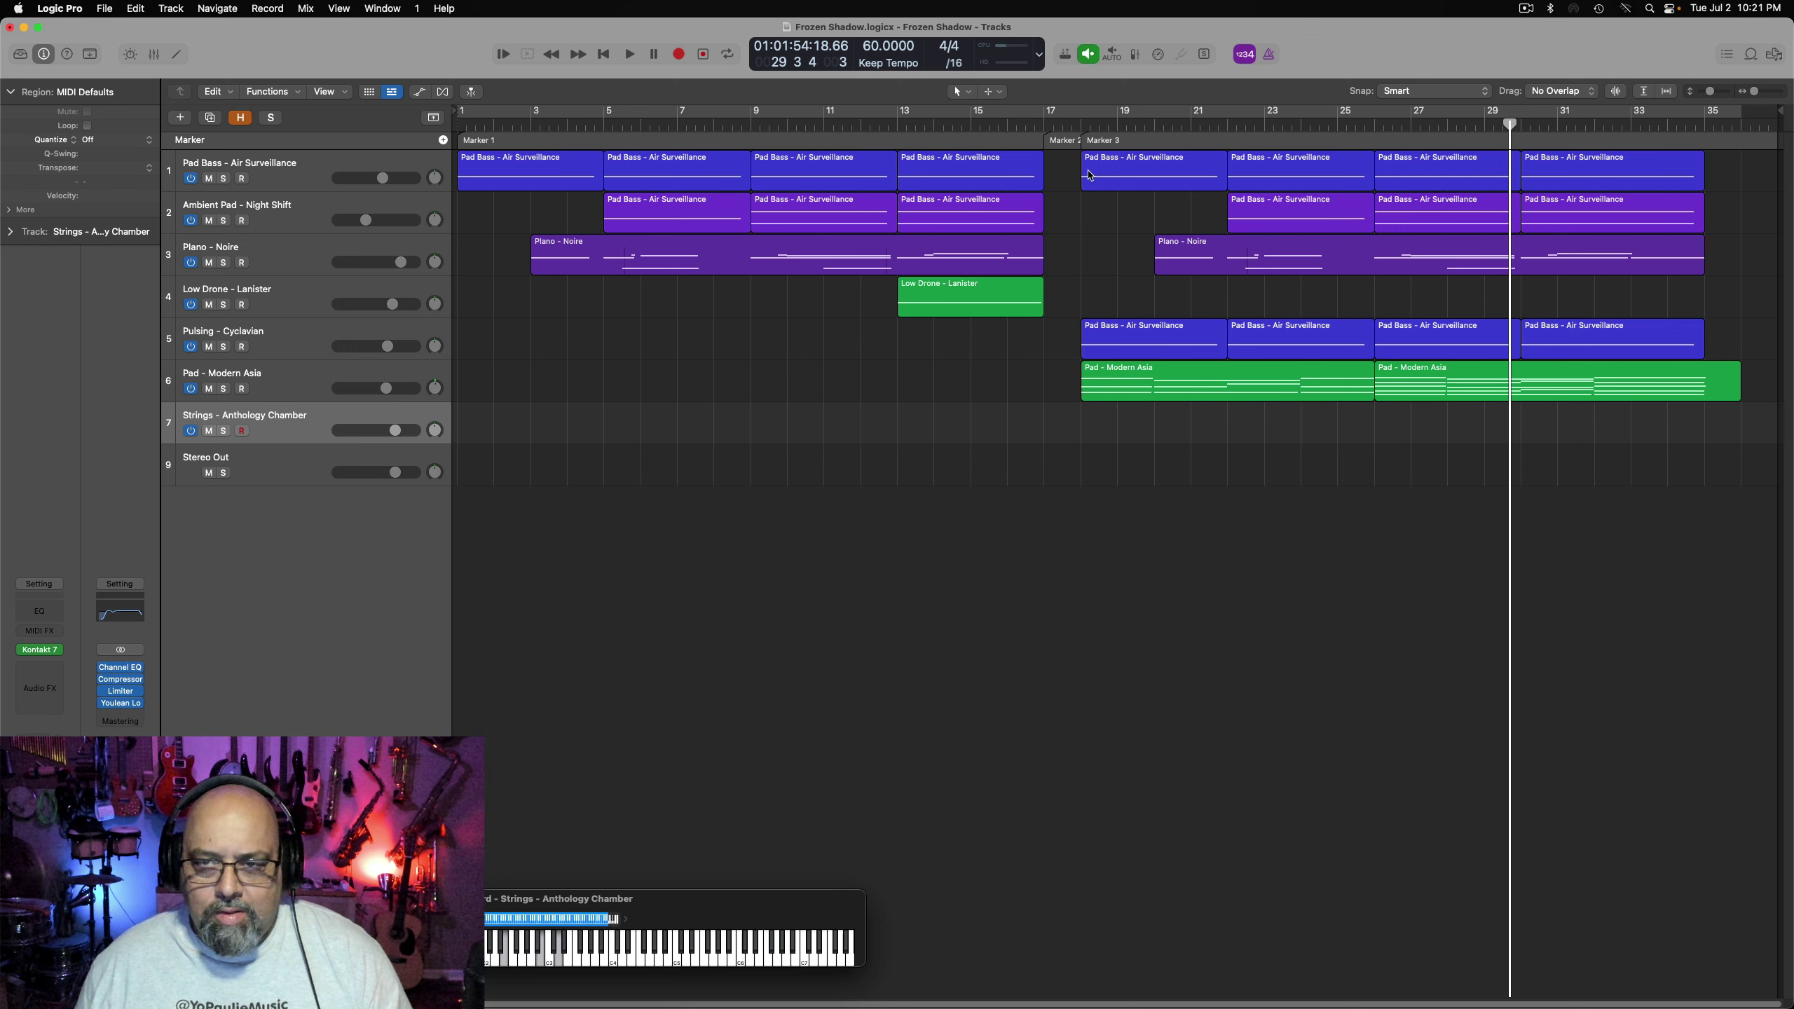
click(1091, 135)
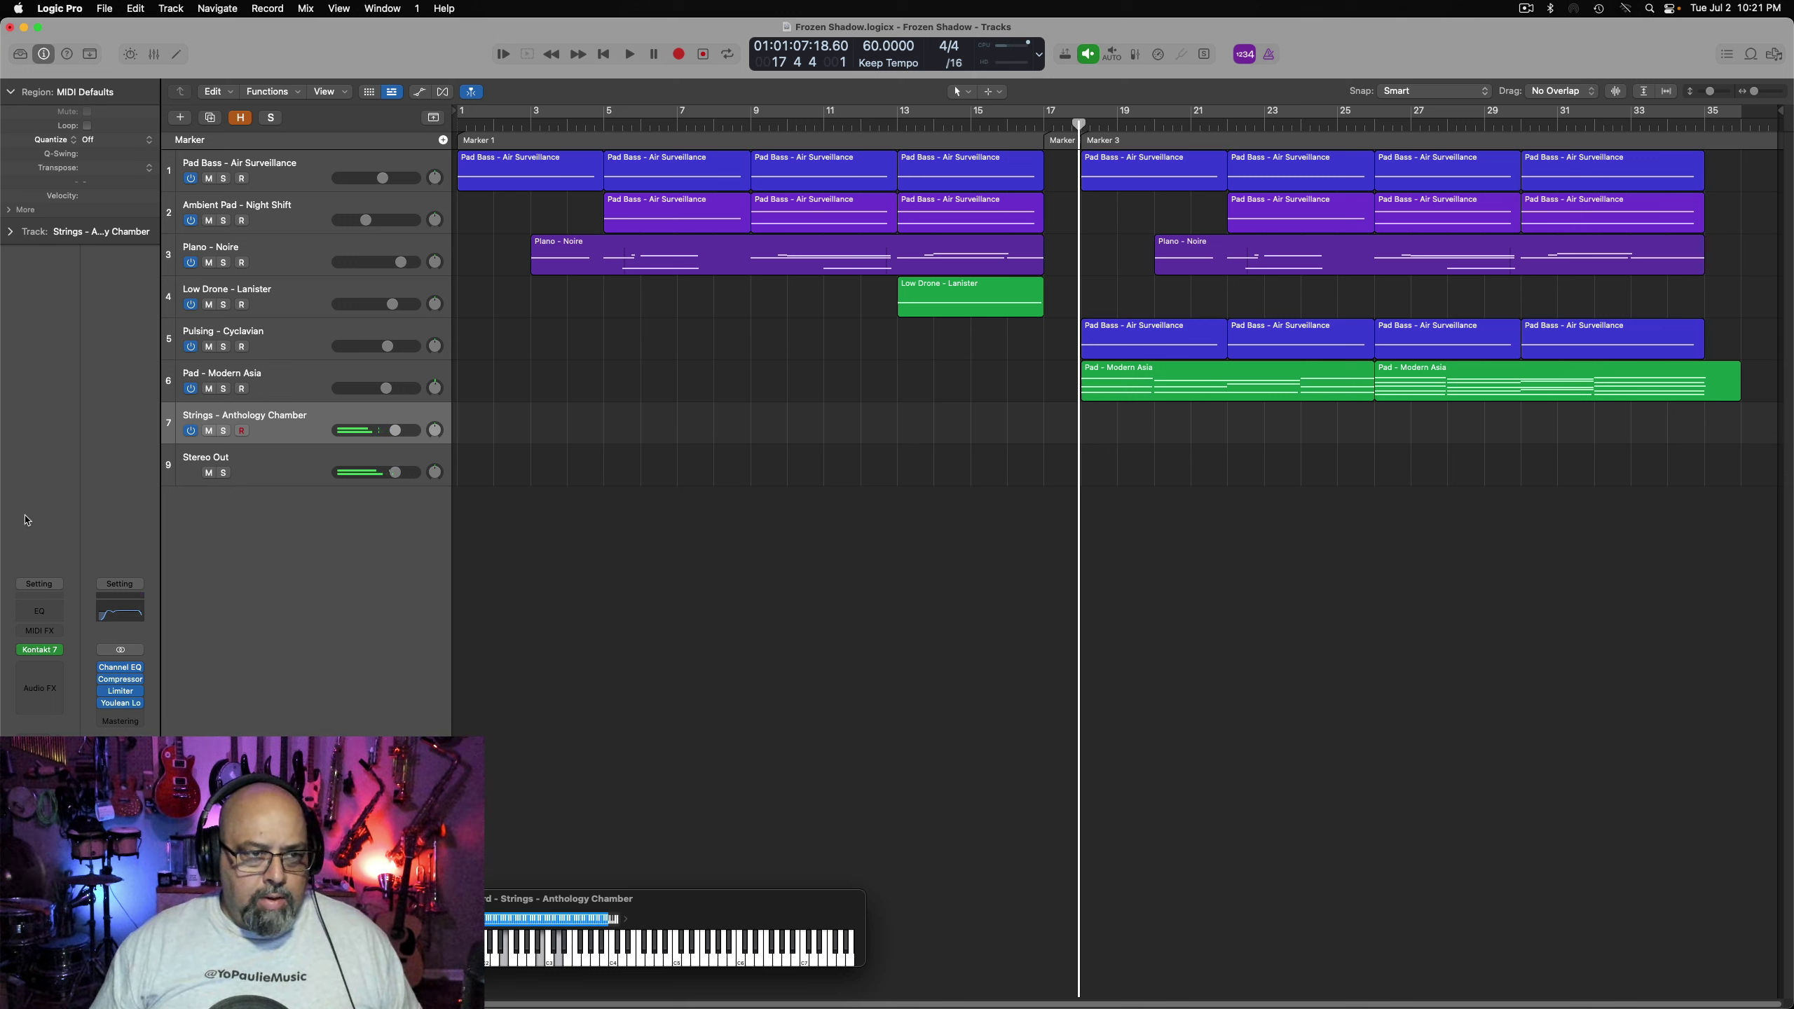
click(43, 651)
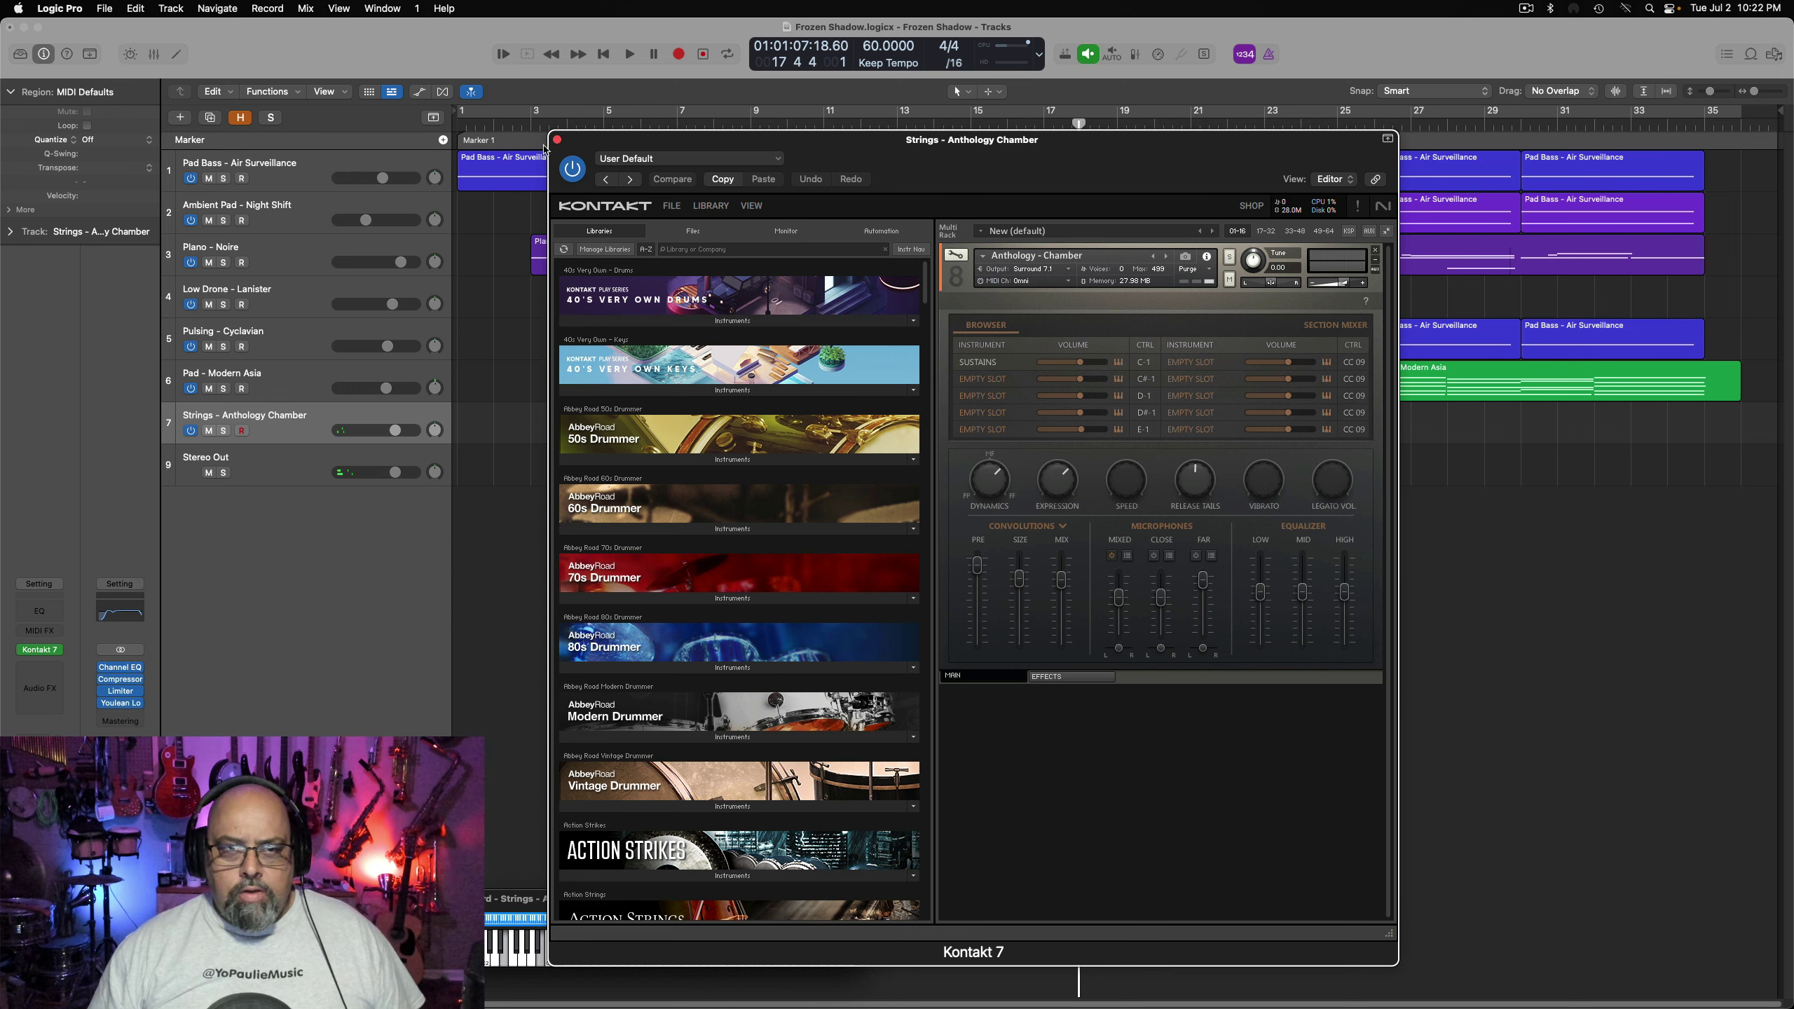
click(557, 141)
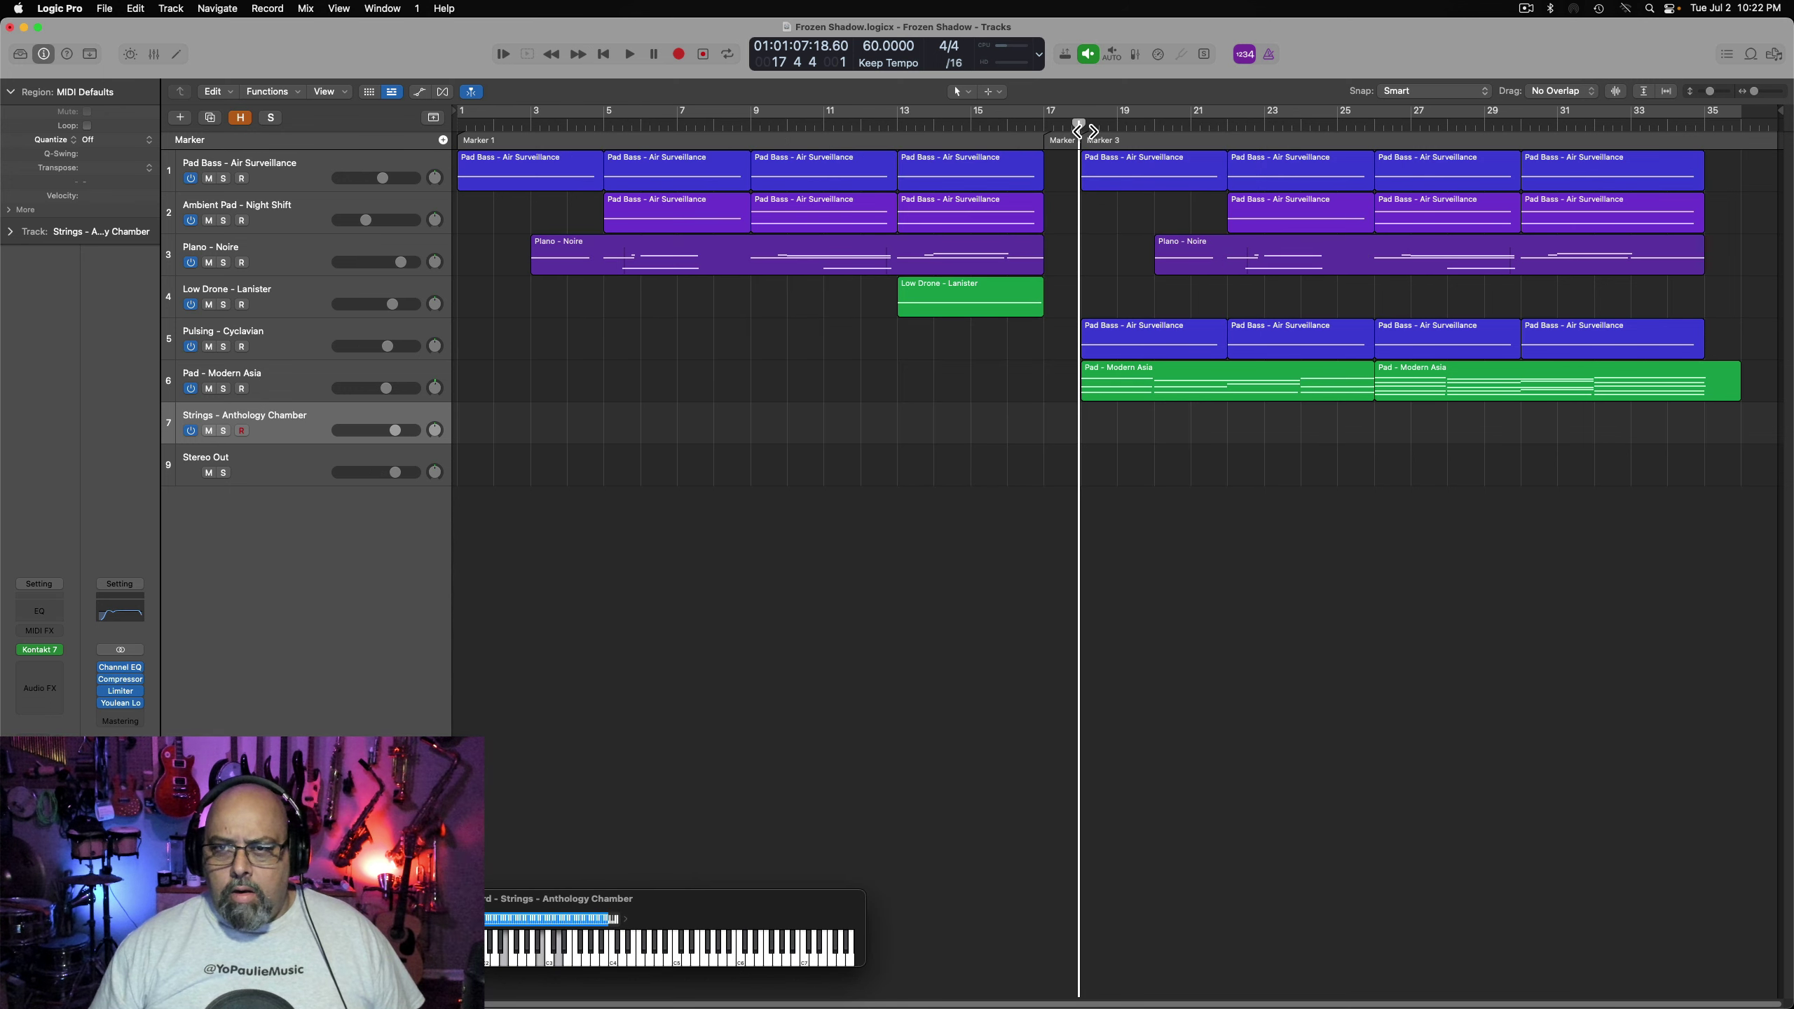
Play the arrangement from bar 13 for a strings performance, with the keyboard window enlarged and shifted to start at C0
click(913, 133)
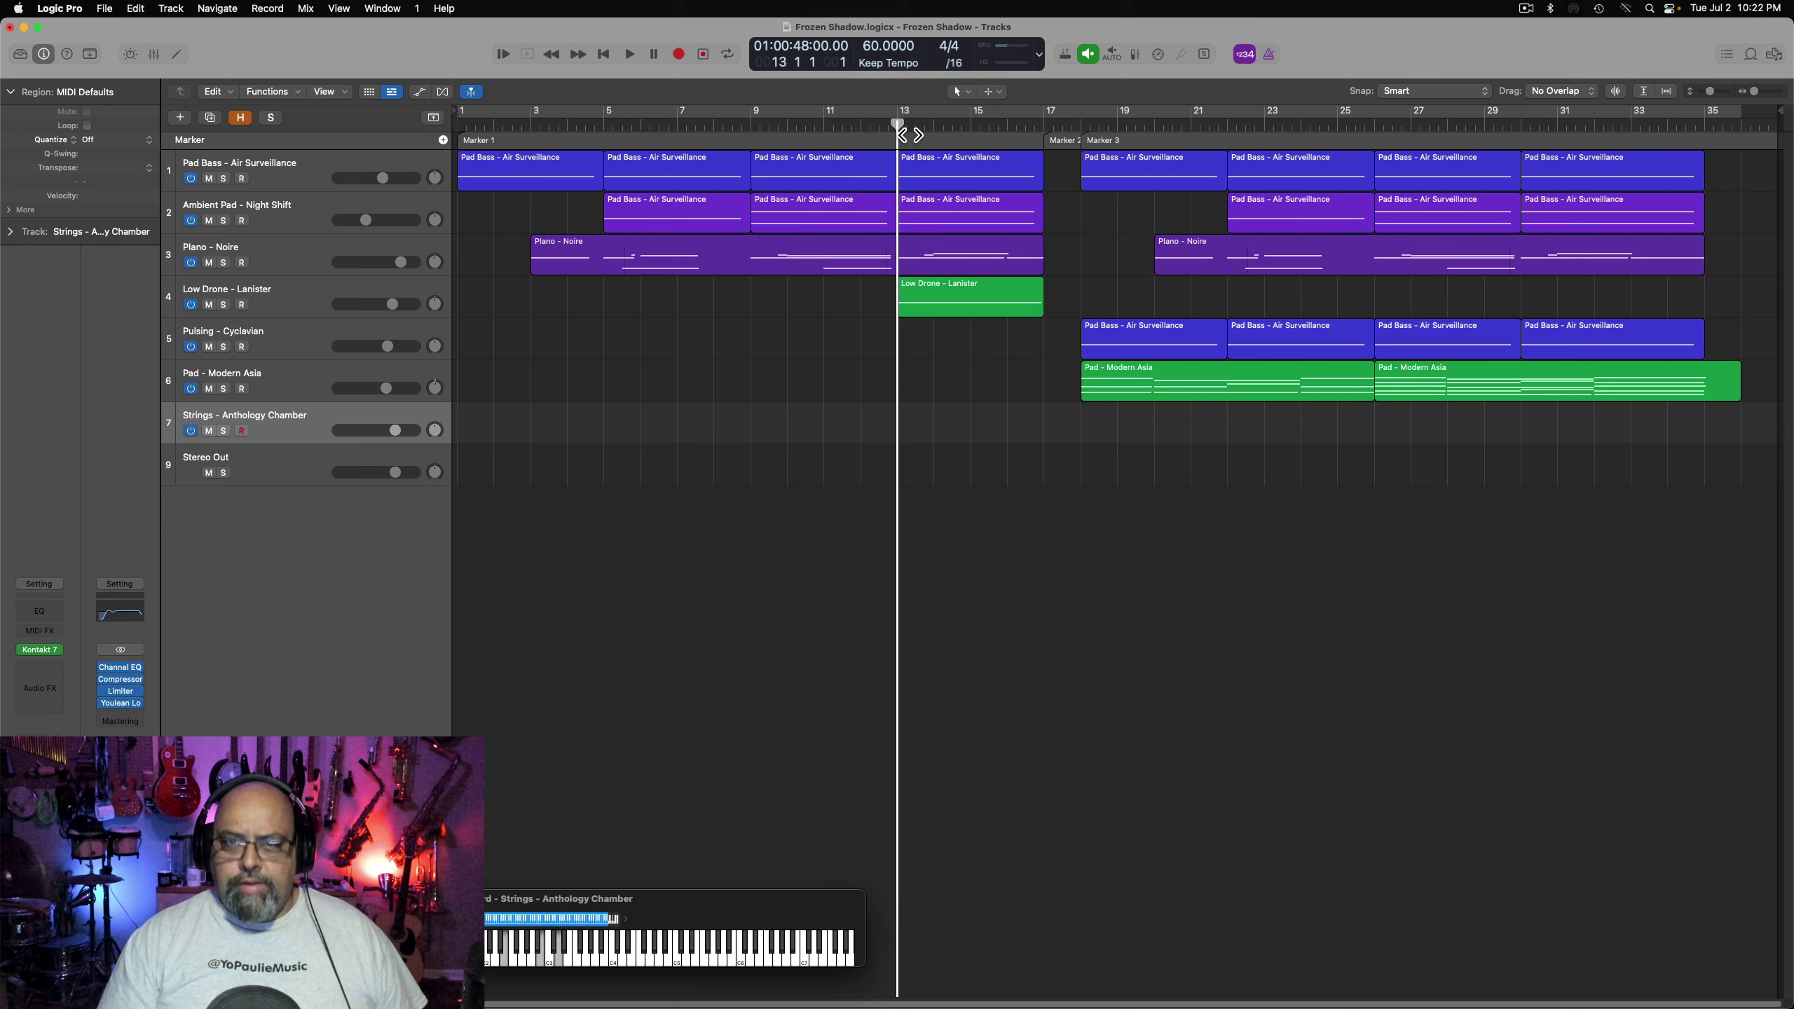
key(space)
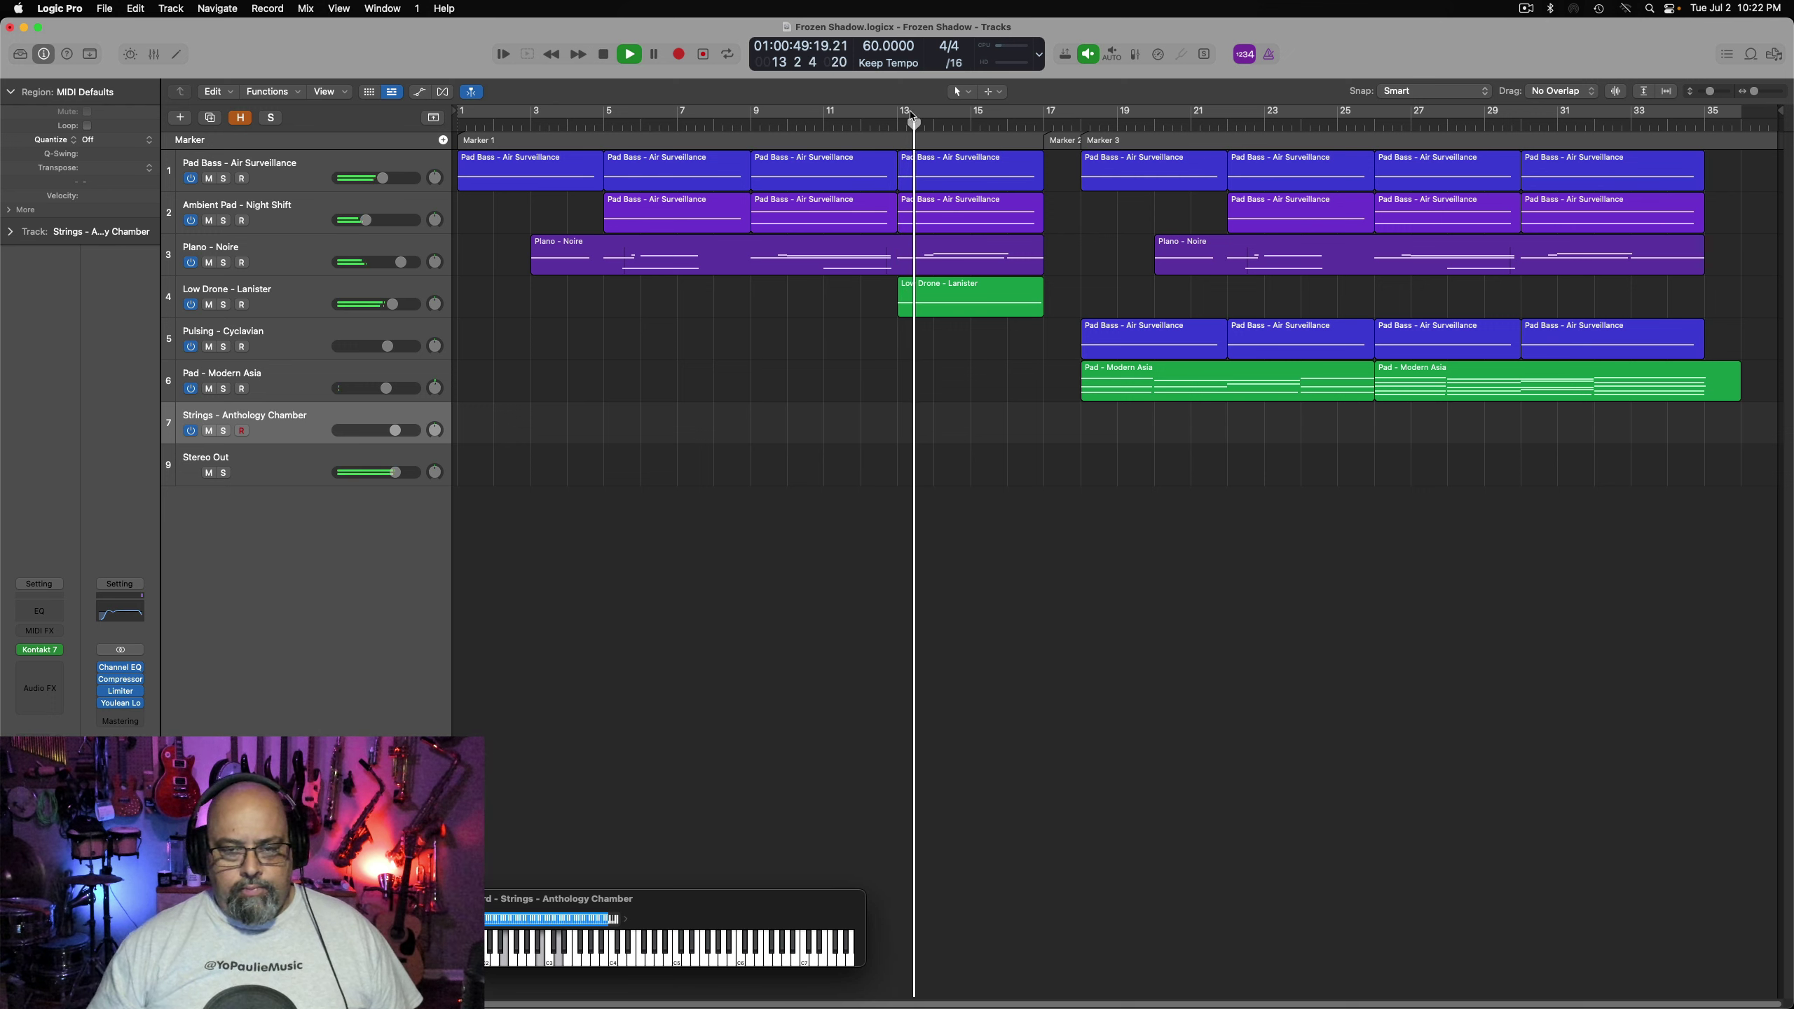
drag(702, 915, 1093, 483)
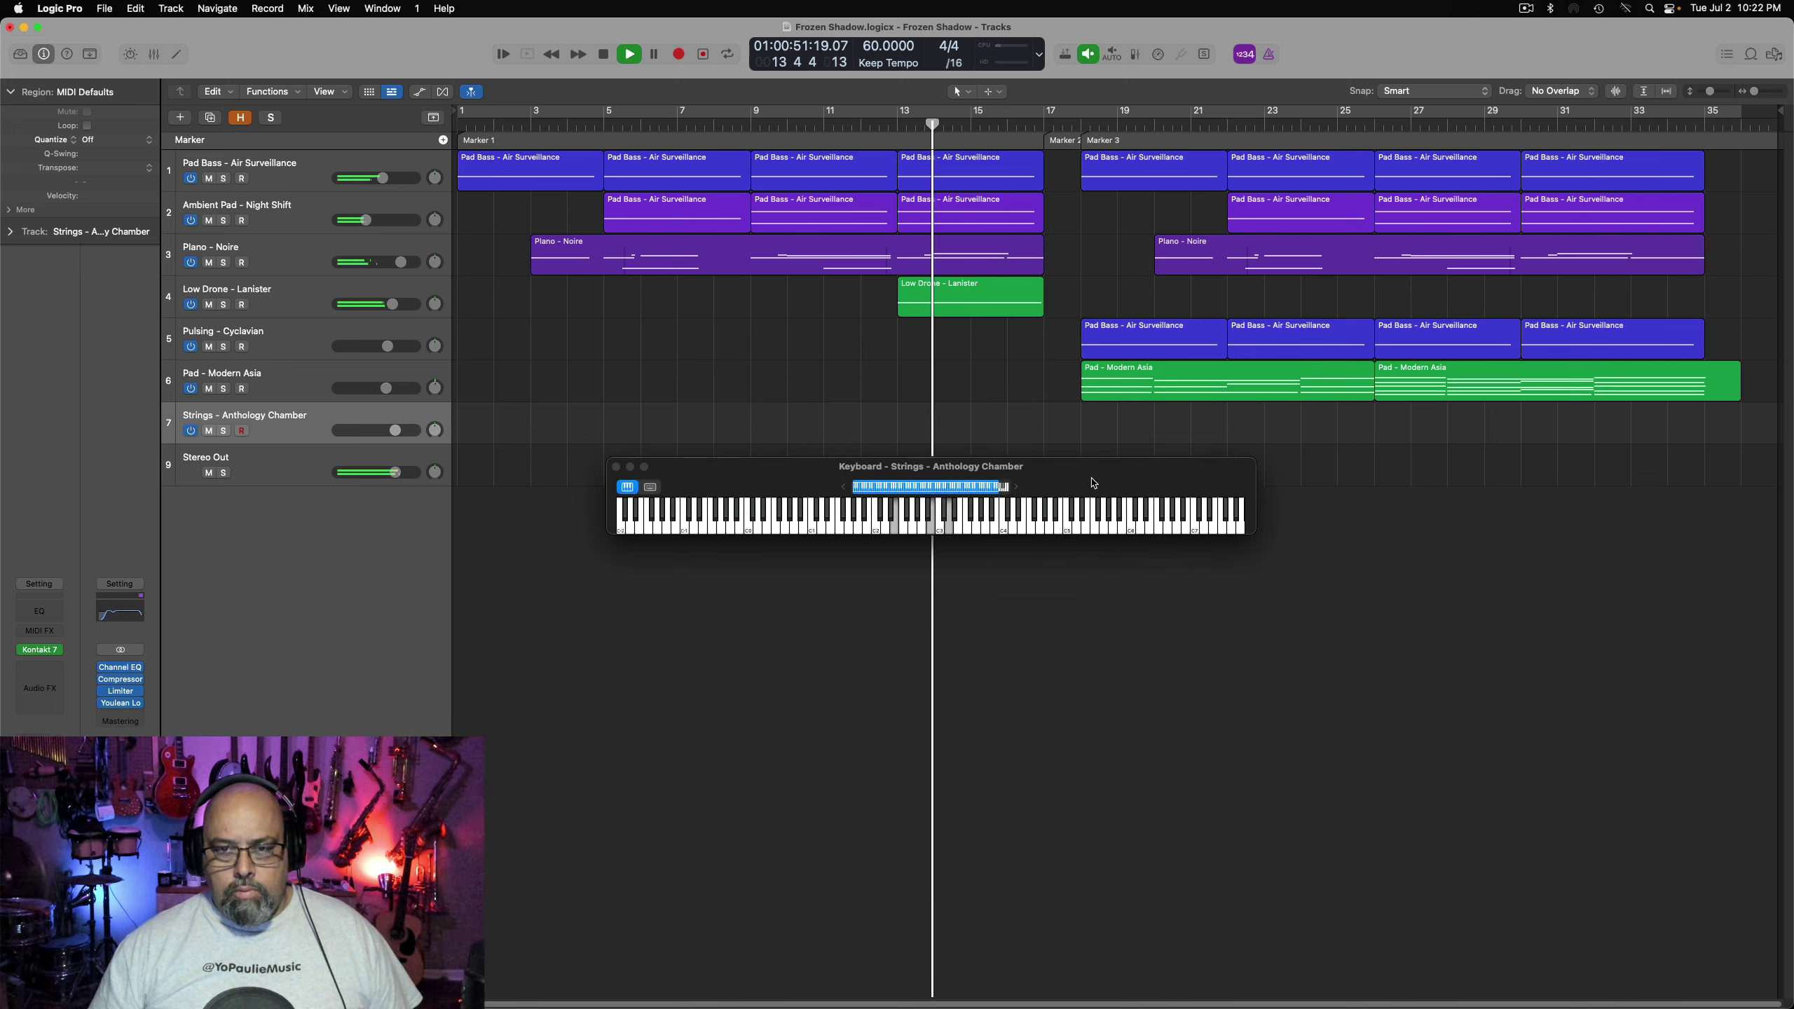
drag(1255, 536, 1346, 617)
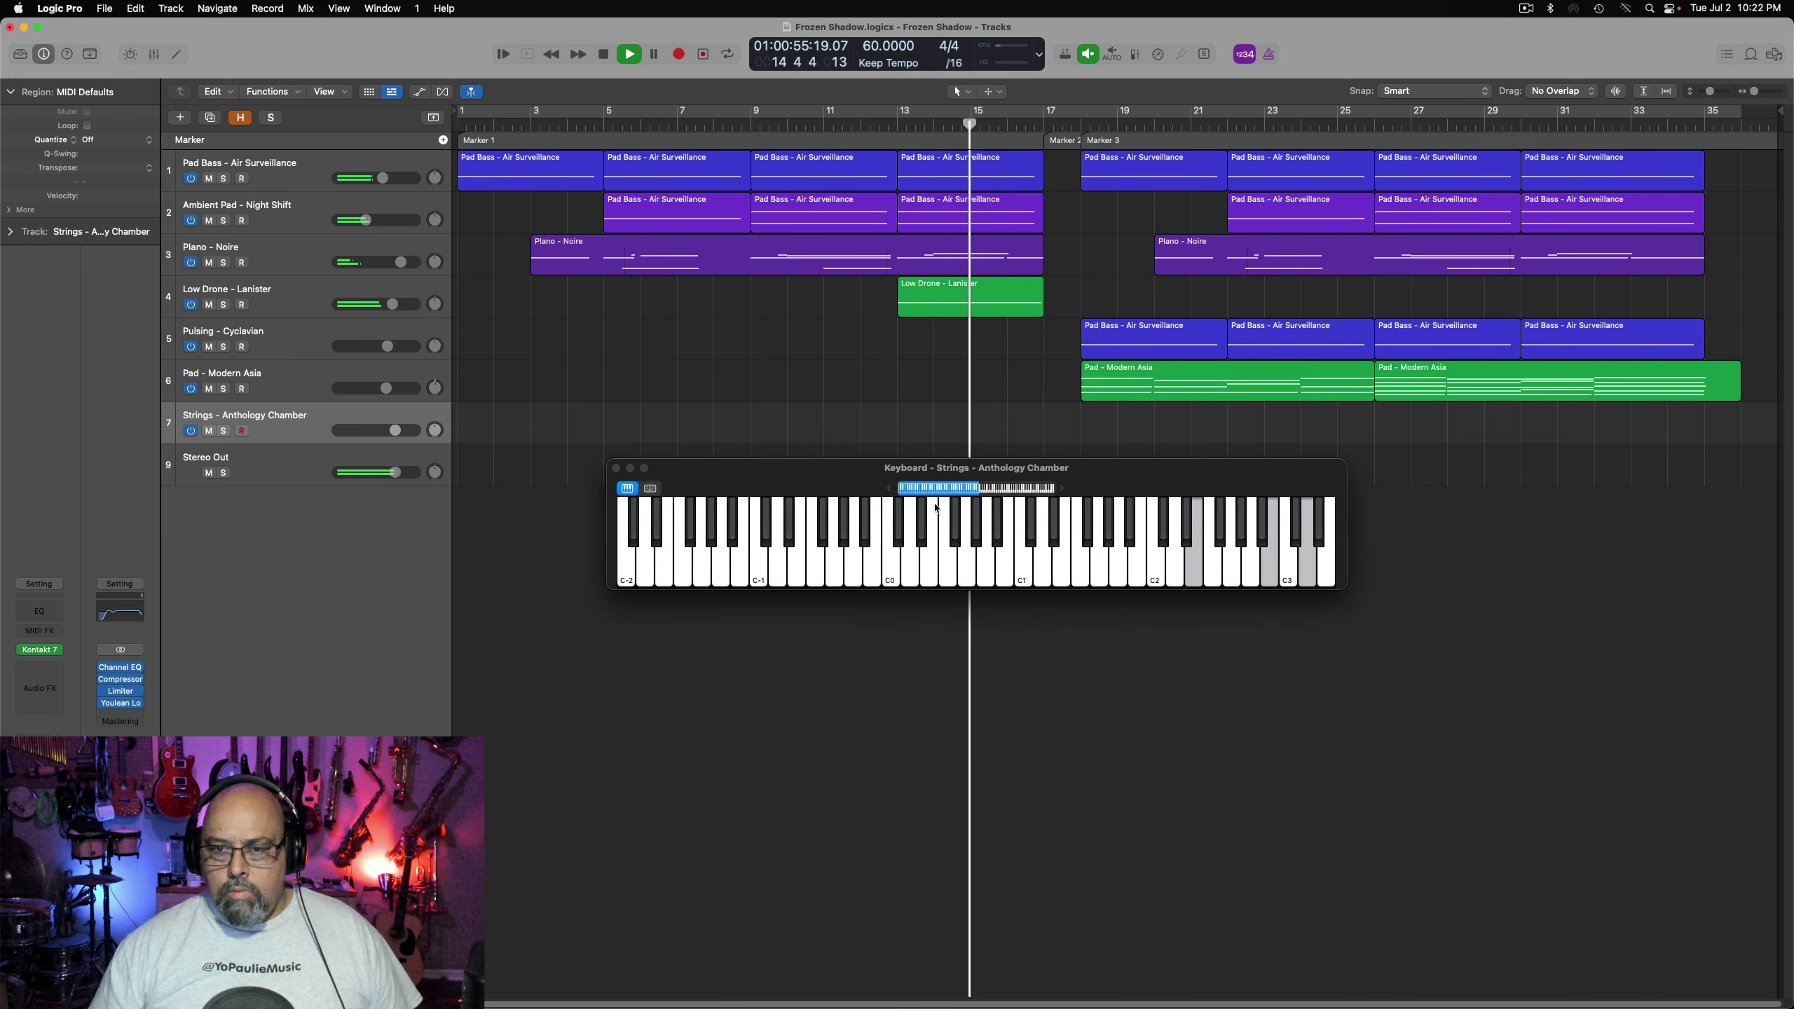
click(1061, 488)
click(1061, 488)
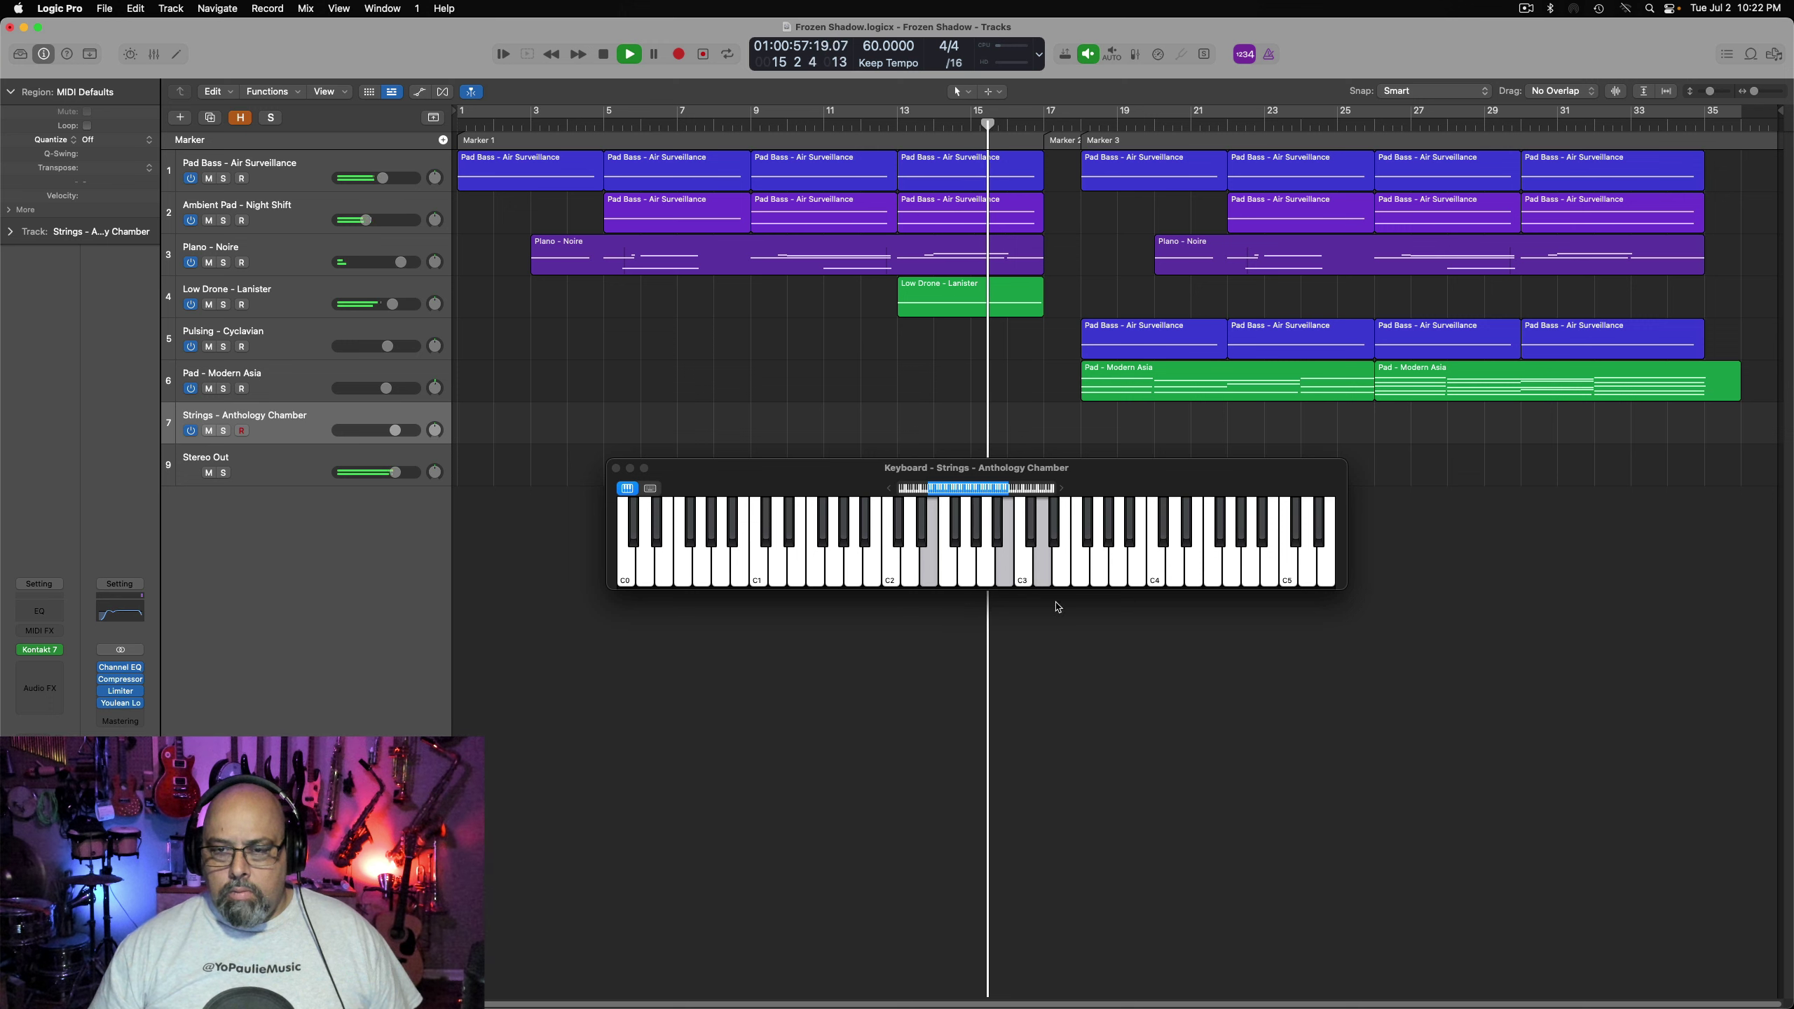
drag(1130, 477, 1159, 497)
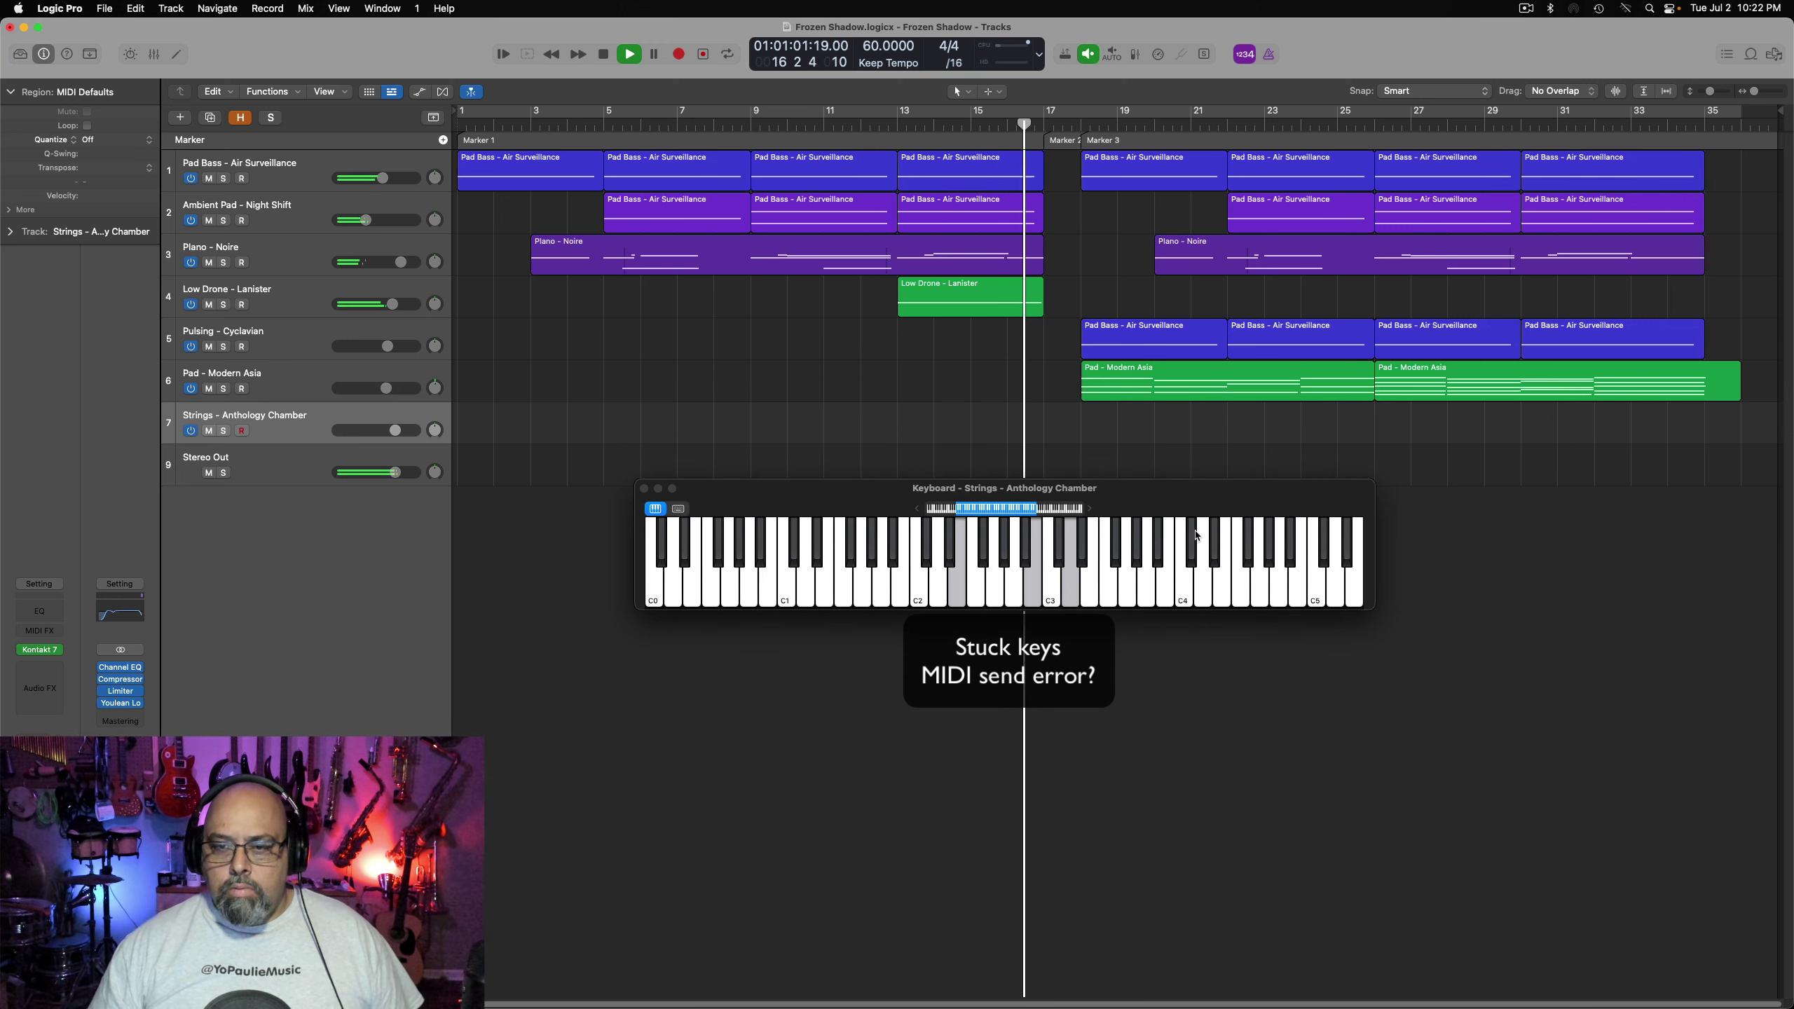
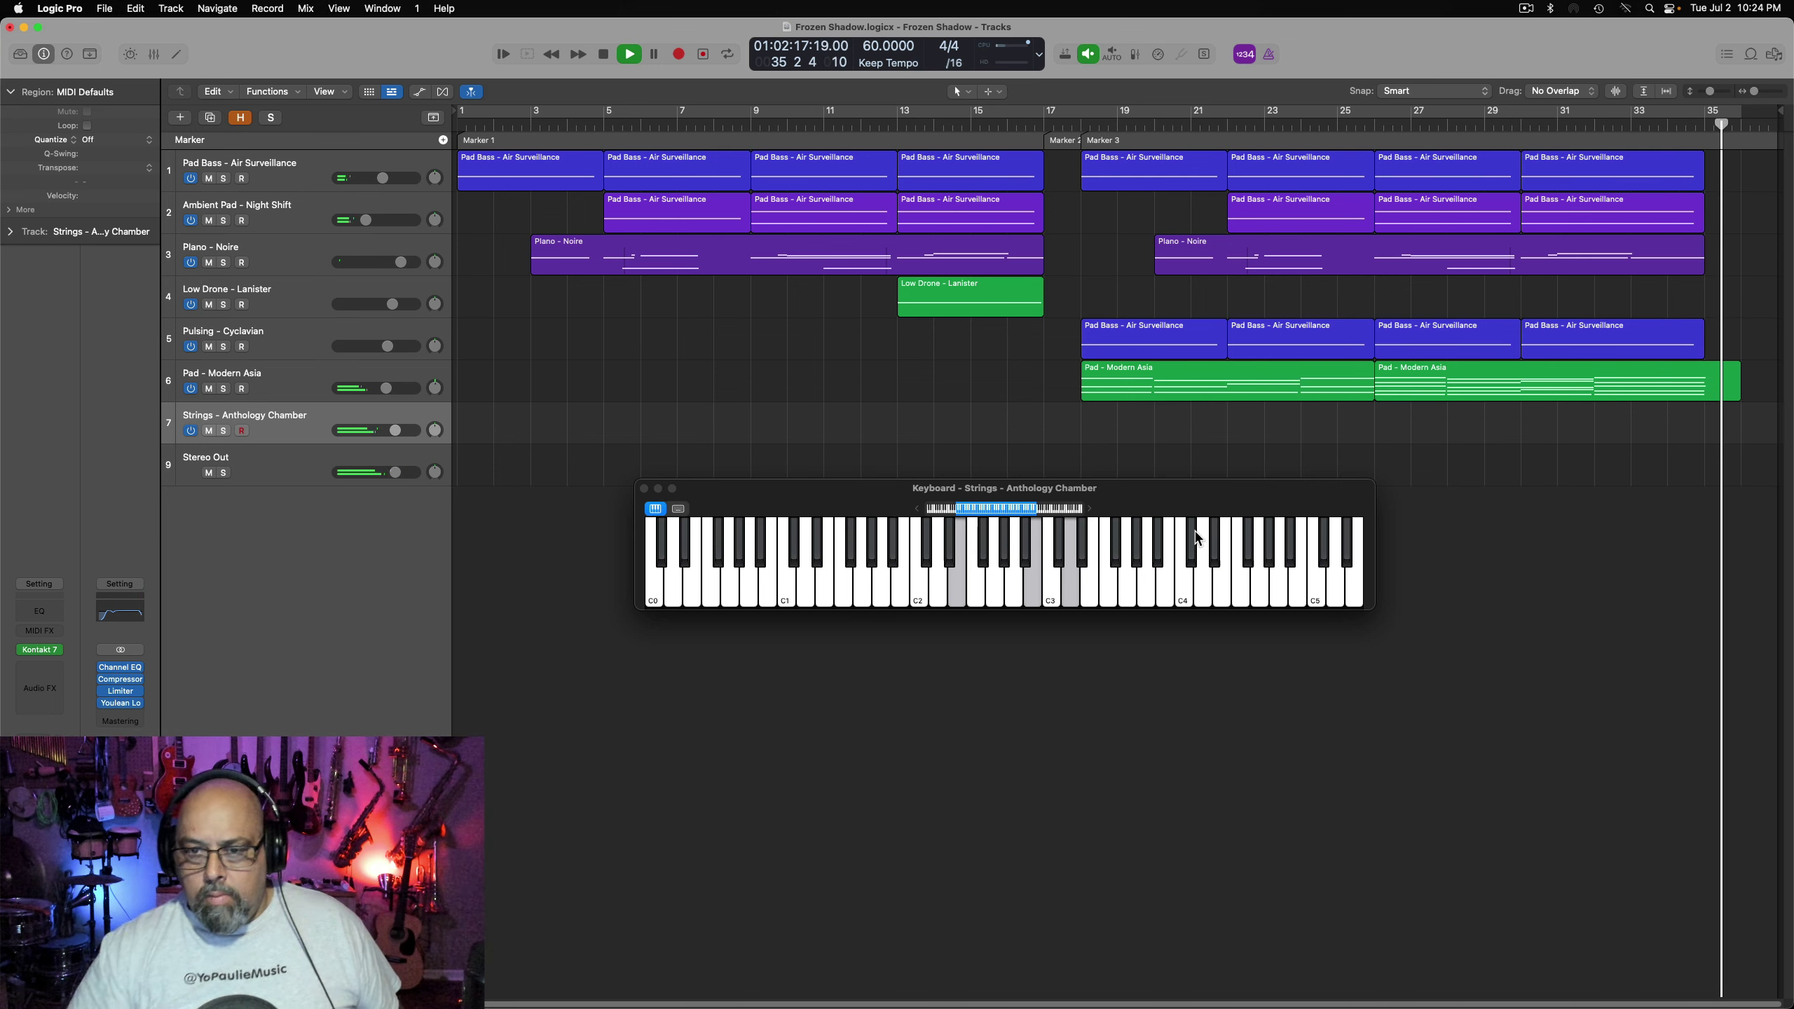
Stop playback and capture the performed notes as a recording on the Strings - Anthology Chamber track
key(space)
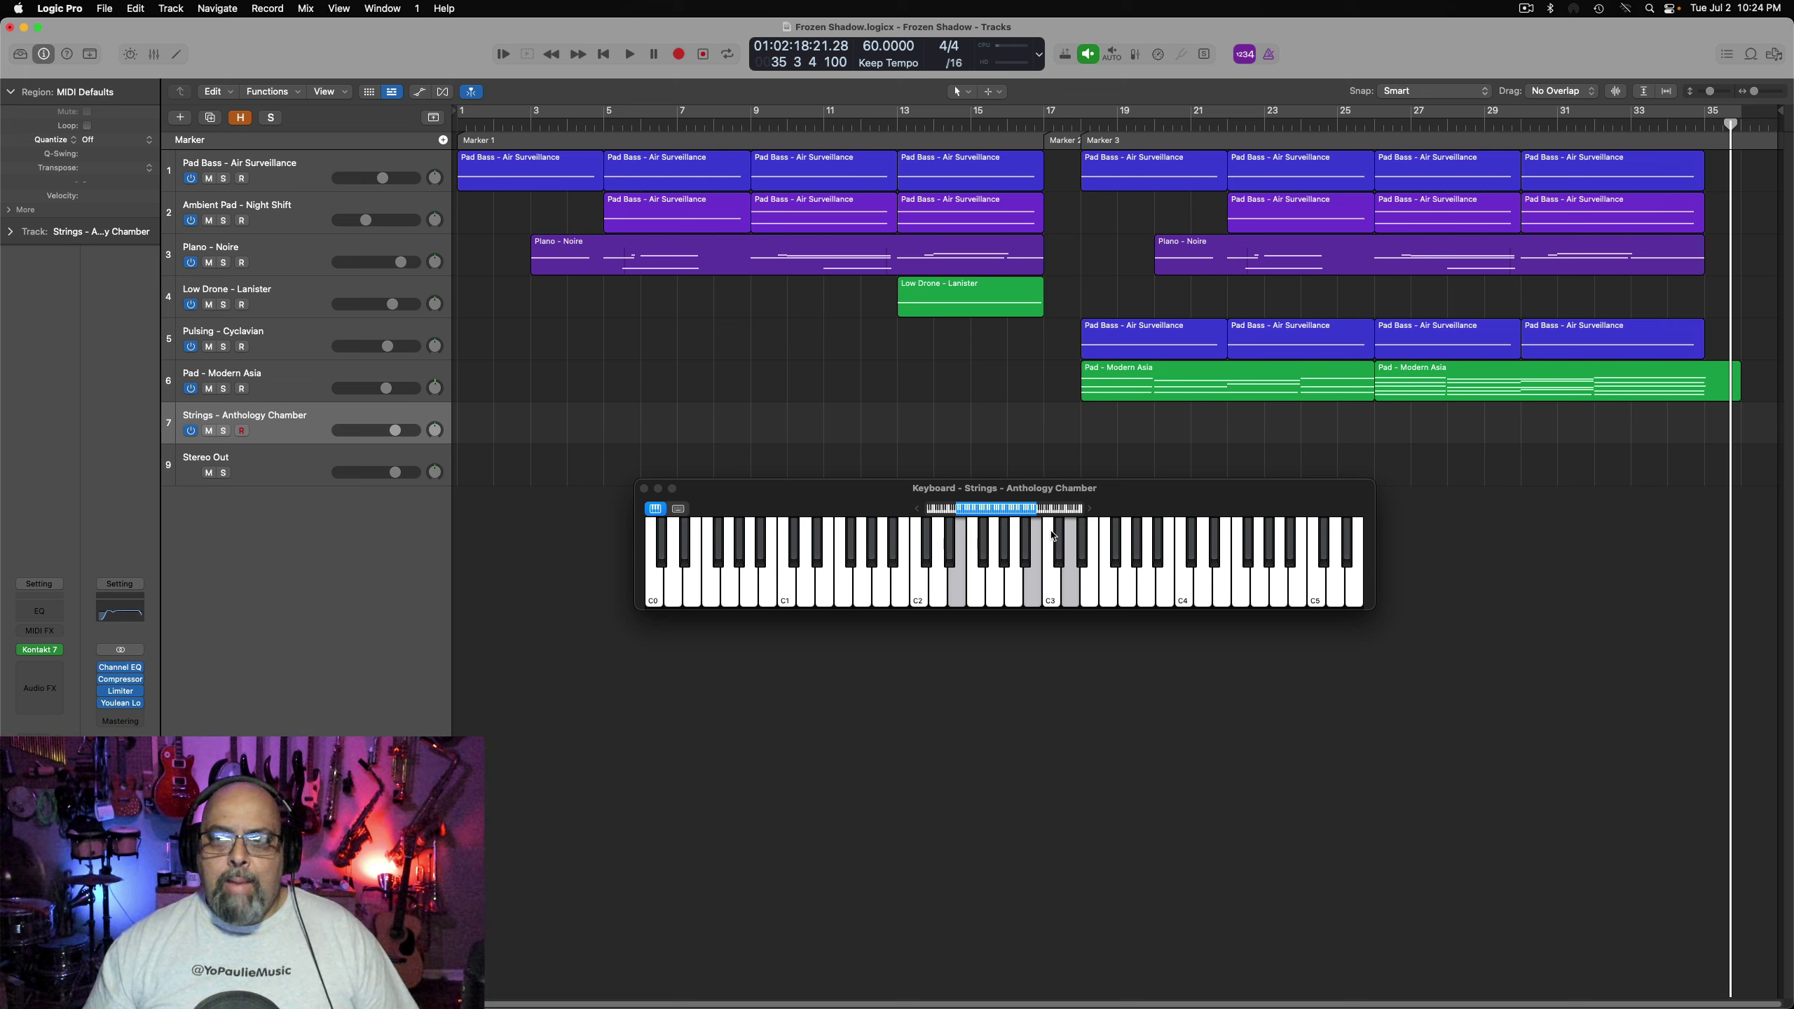
click(703, 57)
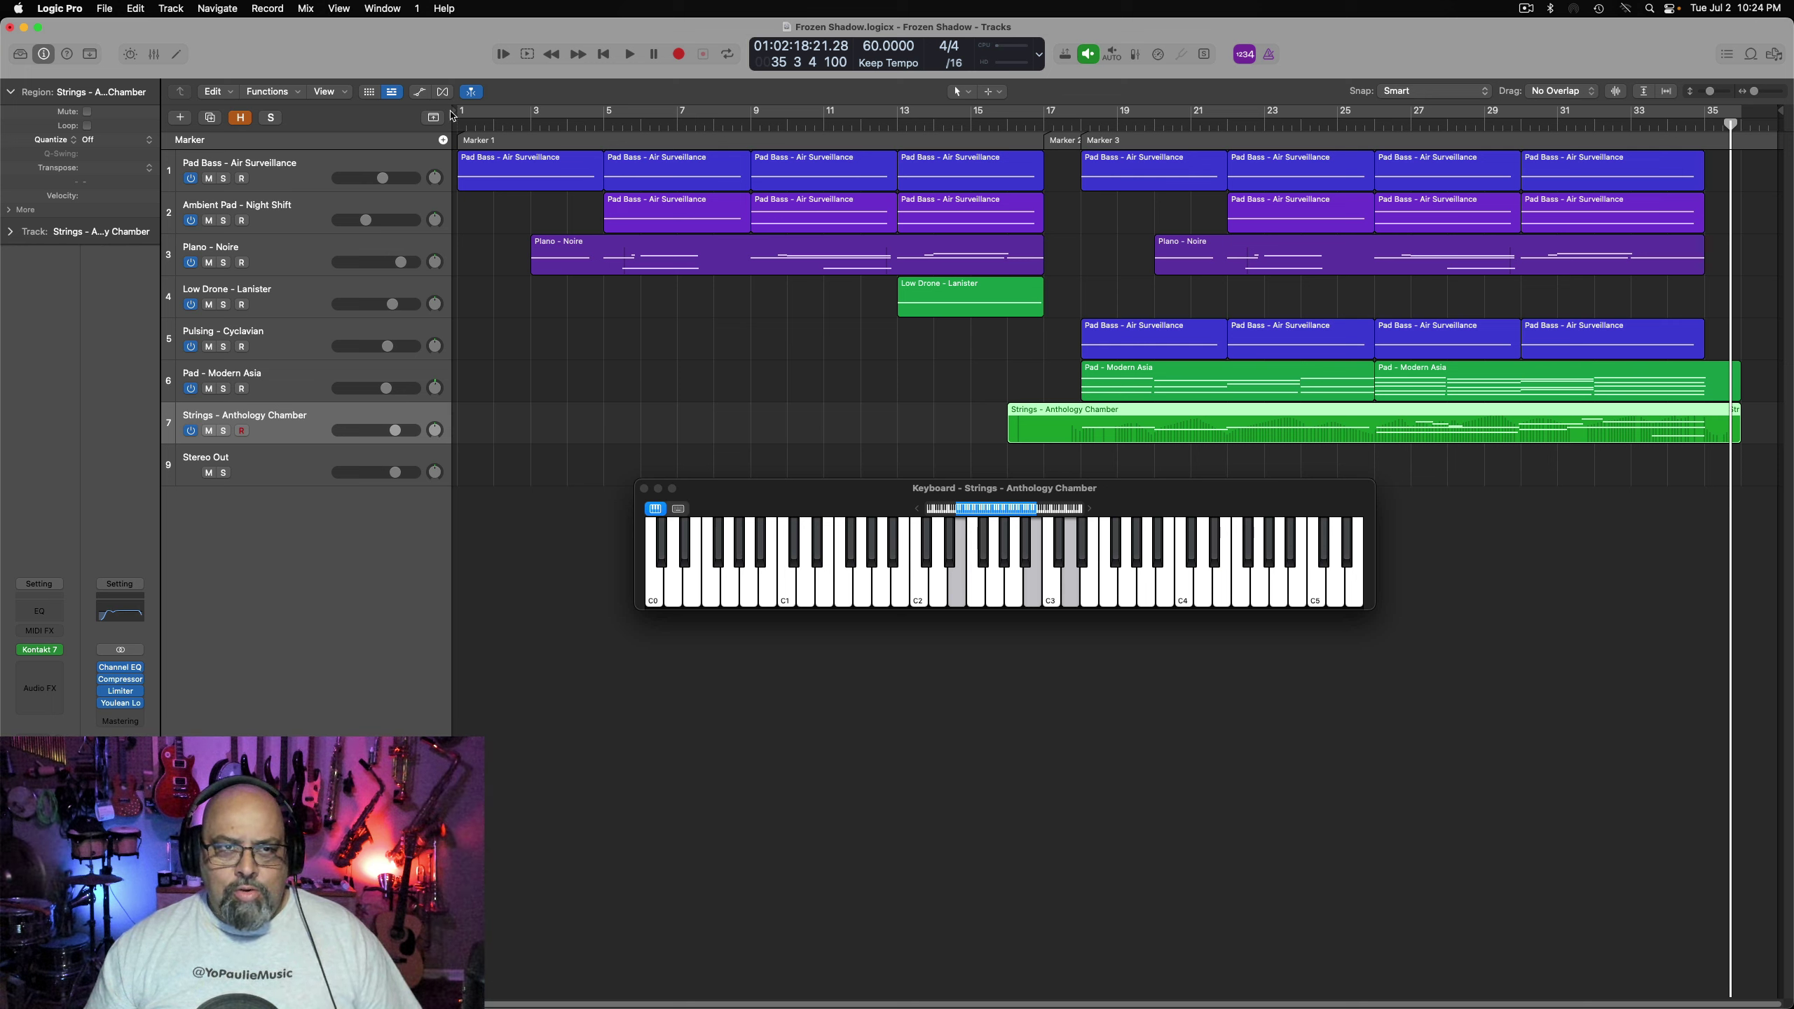
Examine the Capture Recording option in the control bar customization settings, keeping the keyboard window out of the way
right_click(452, 55)
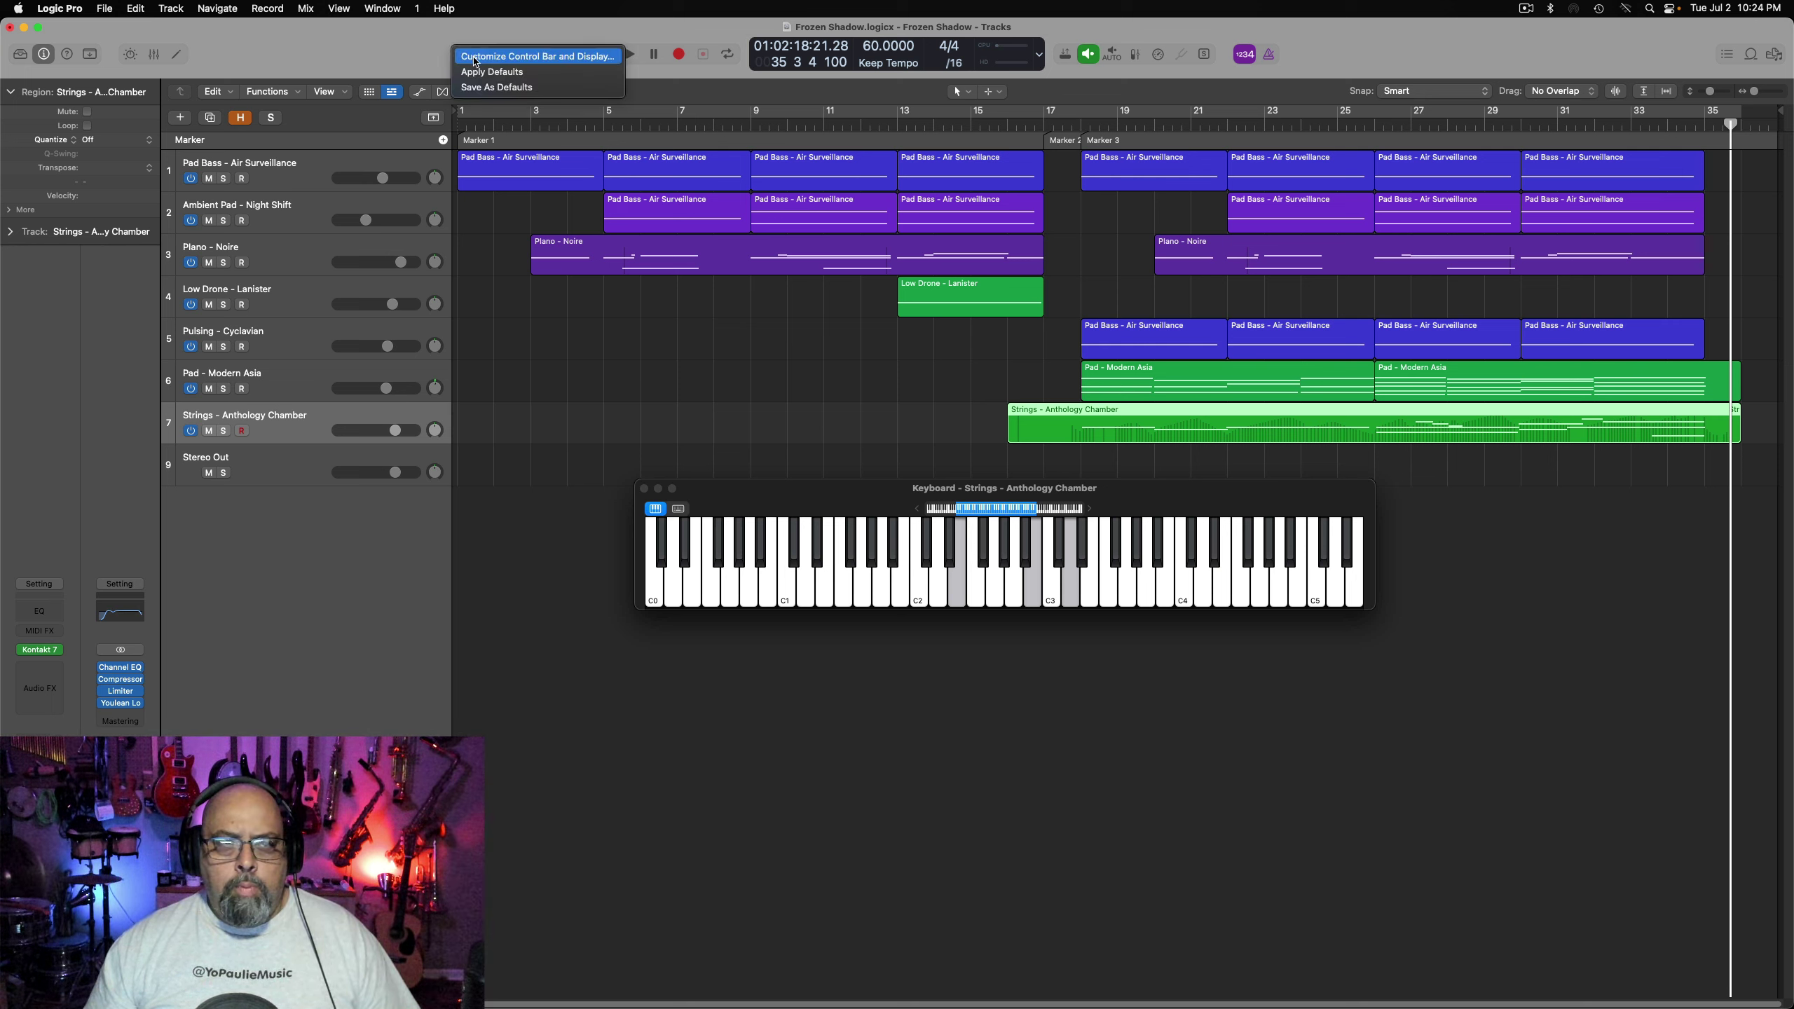
click(475, 60)
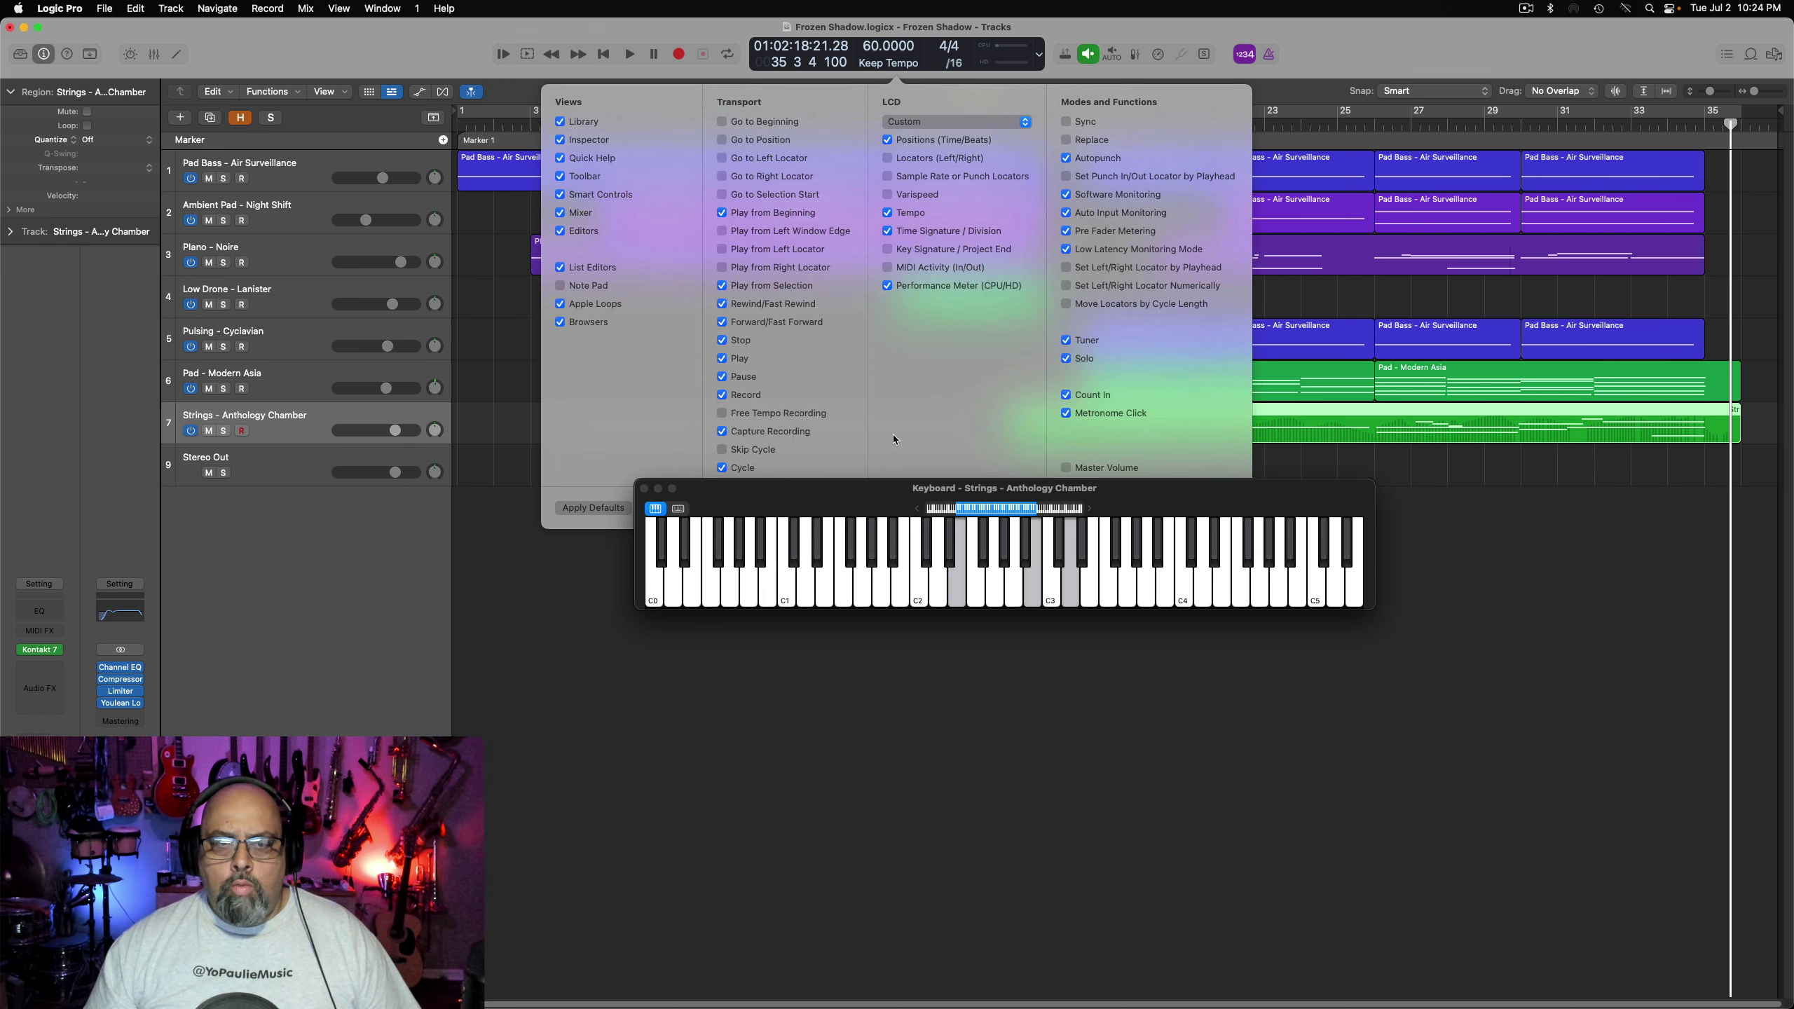
drag(776, 490, 743, 540)
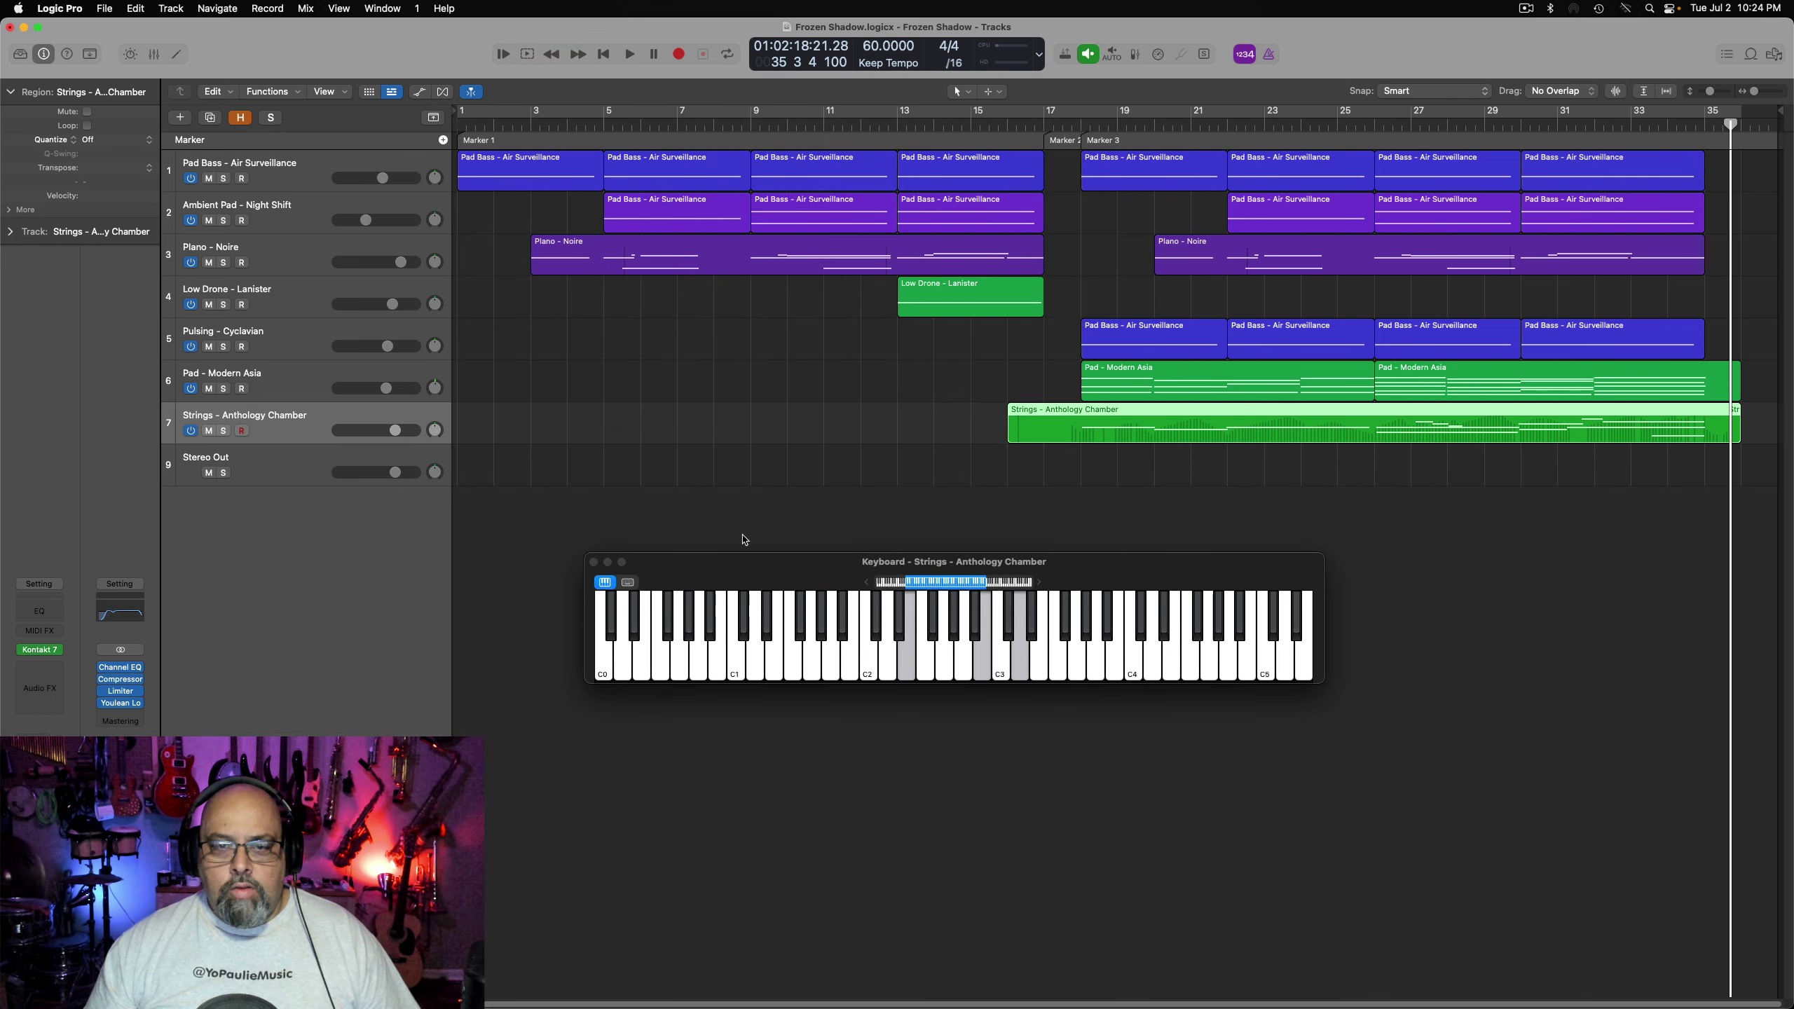
right_click(416, 52)
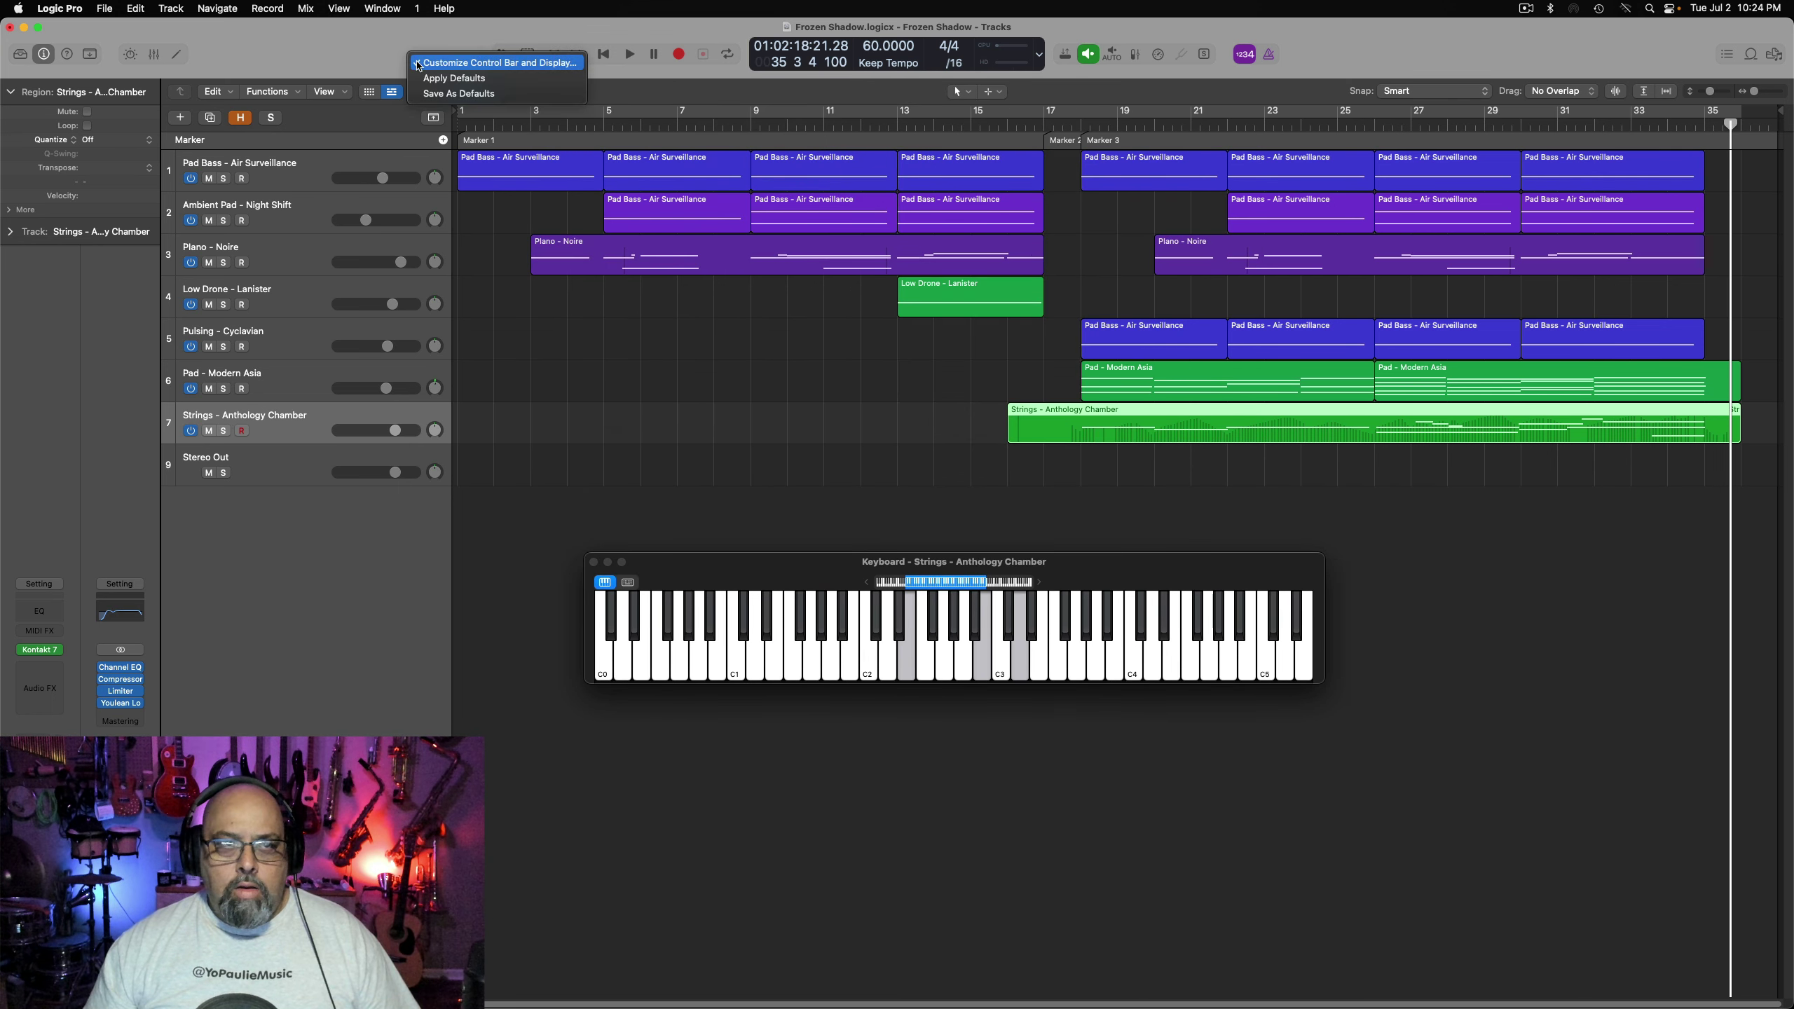
click(475, 61)
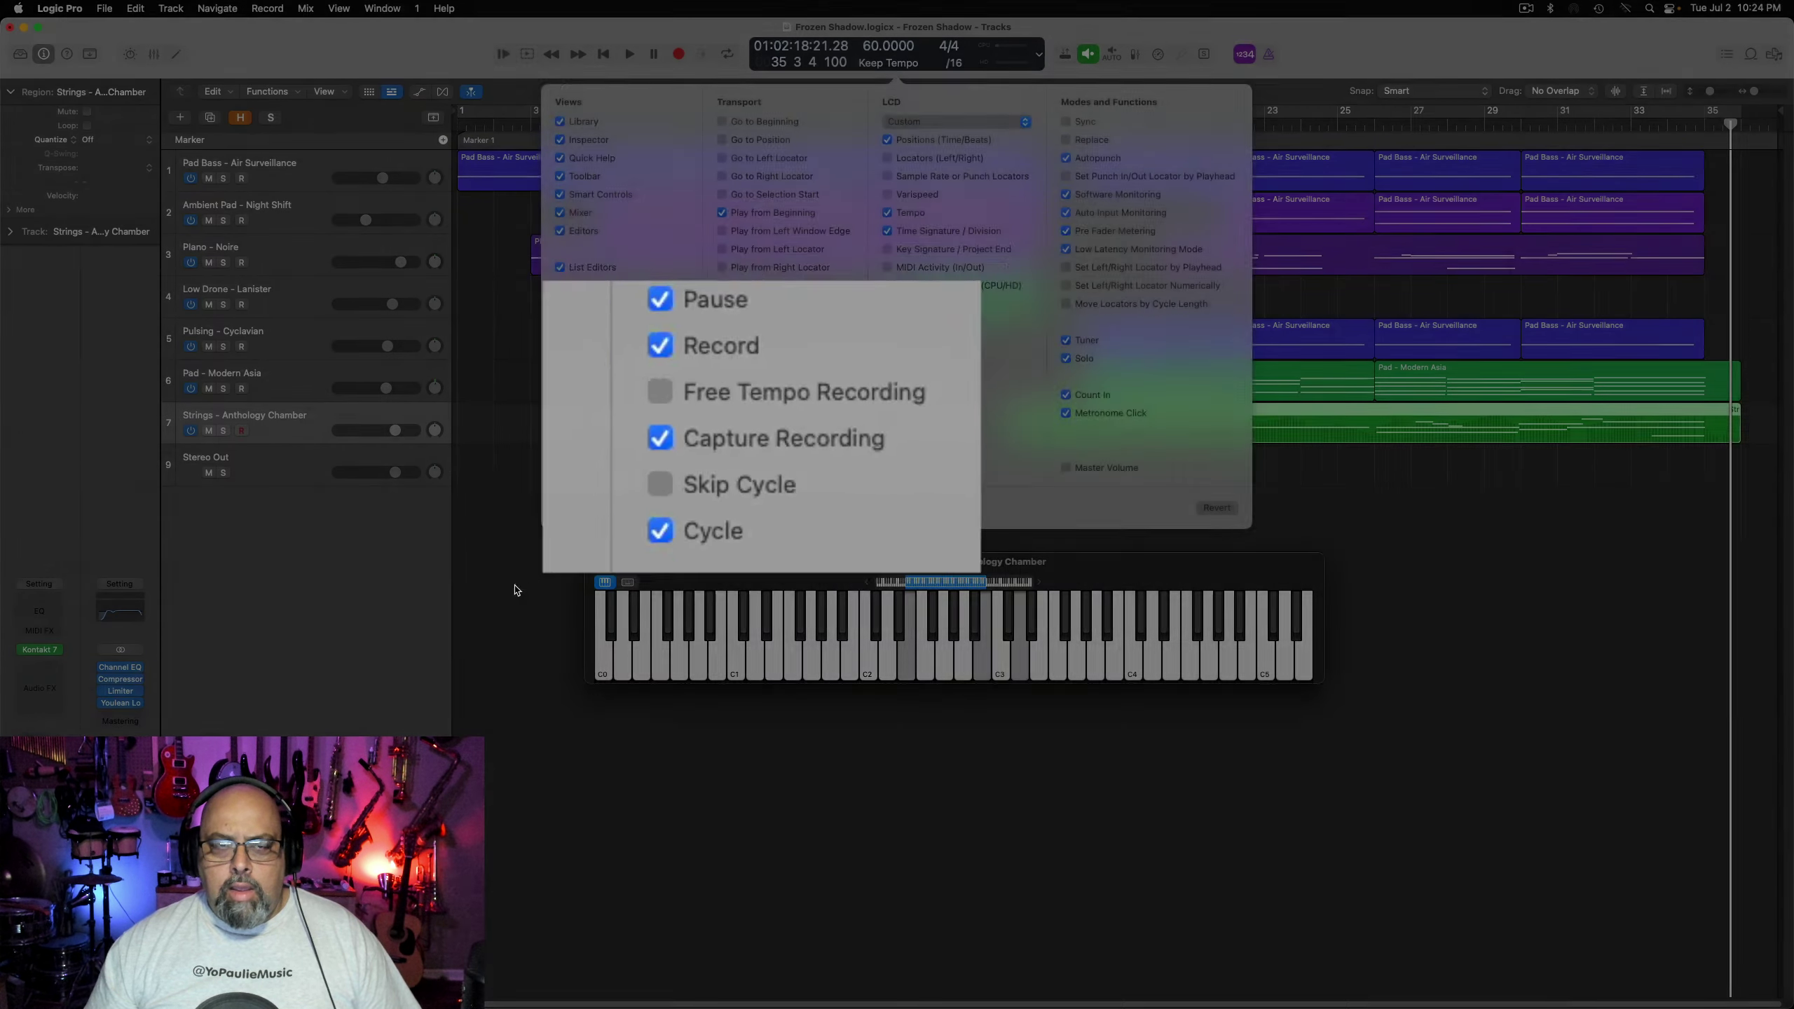
click(513, 589)
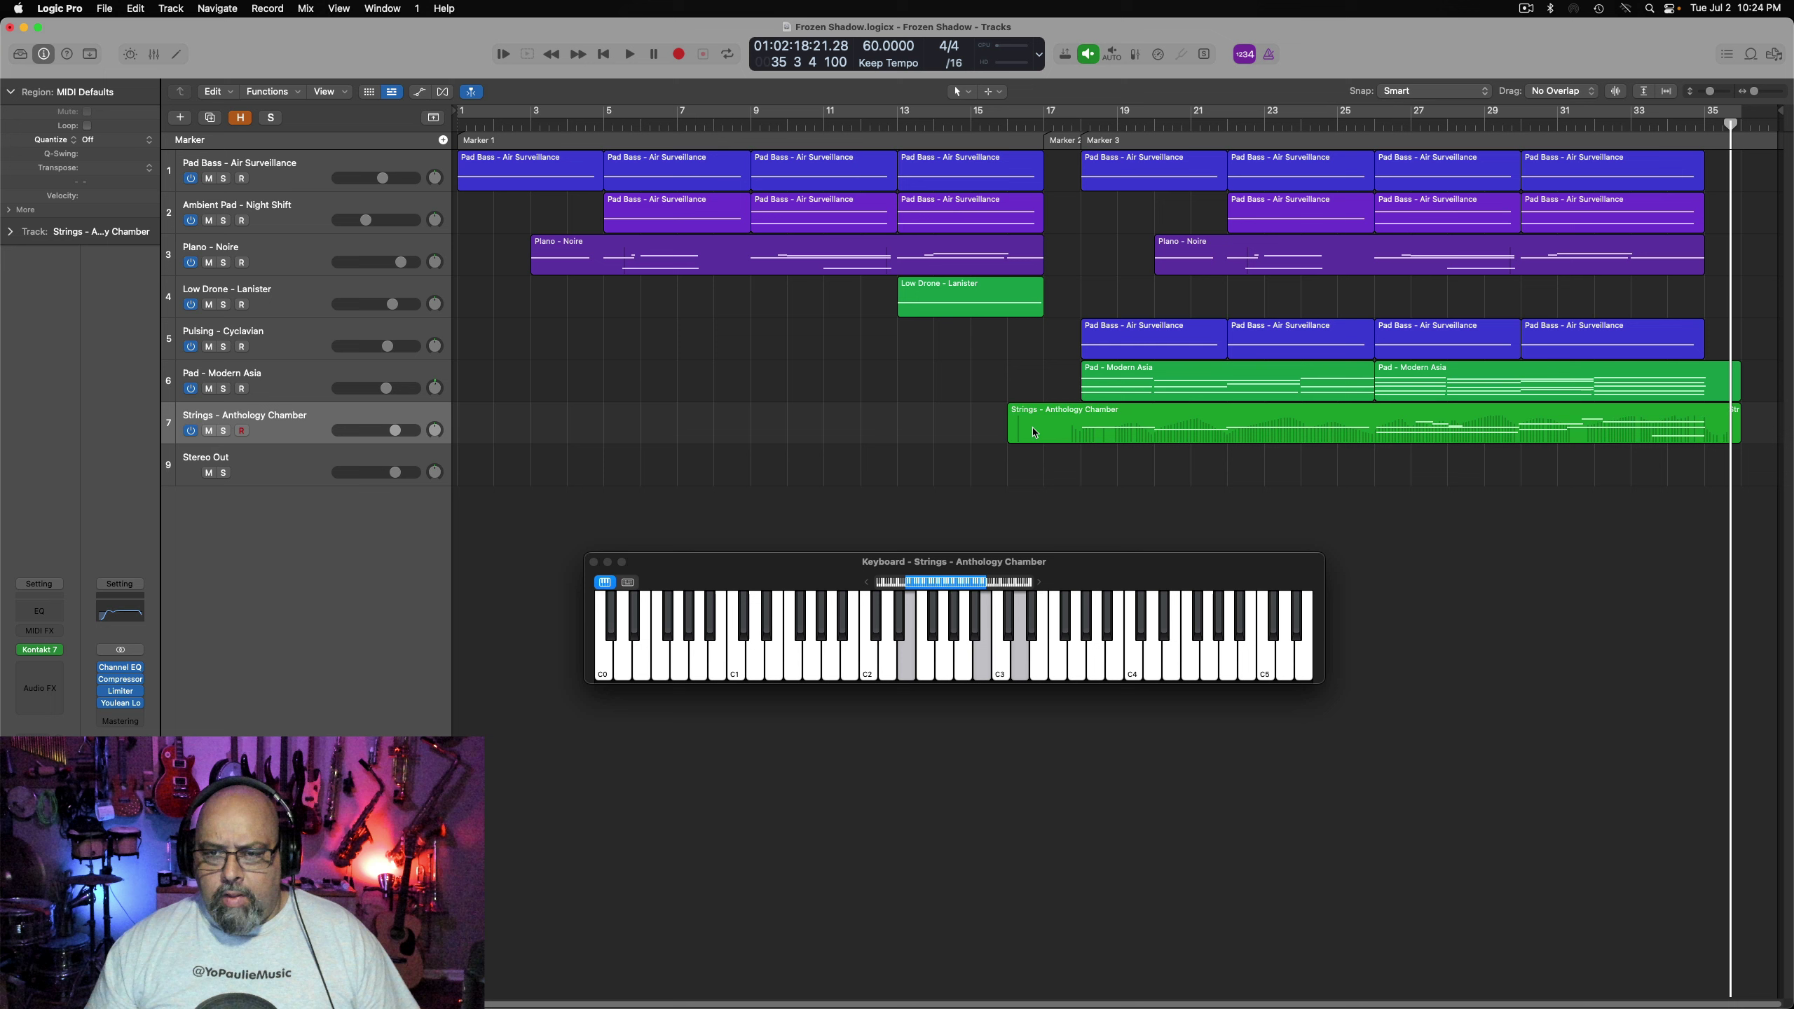
Trim the start of the Strings - Anthology Chamber region to just after bar 17 and open it in the Piano Roll
click(1033, 433)
drag(1023, 450, 1071, 447)
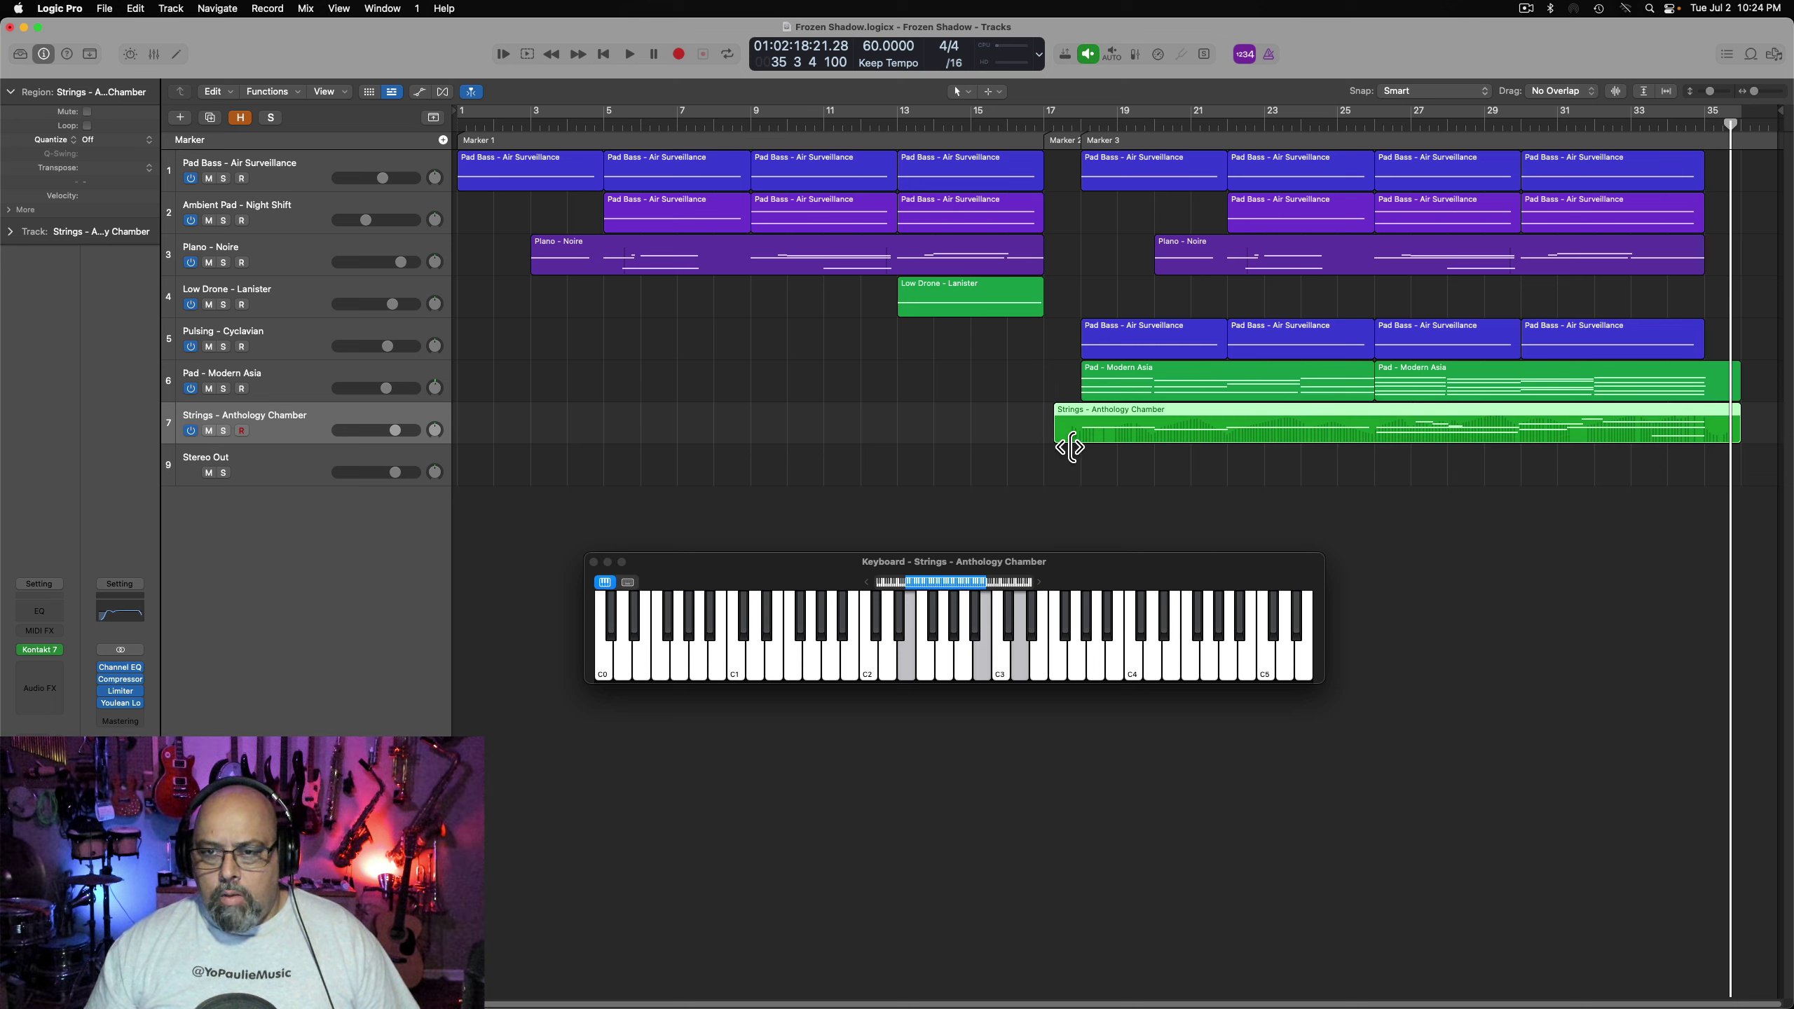
double_click(1156, 428)
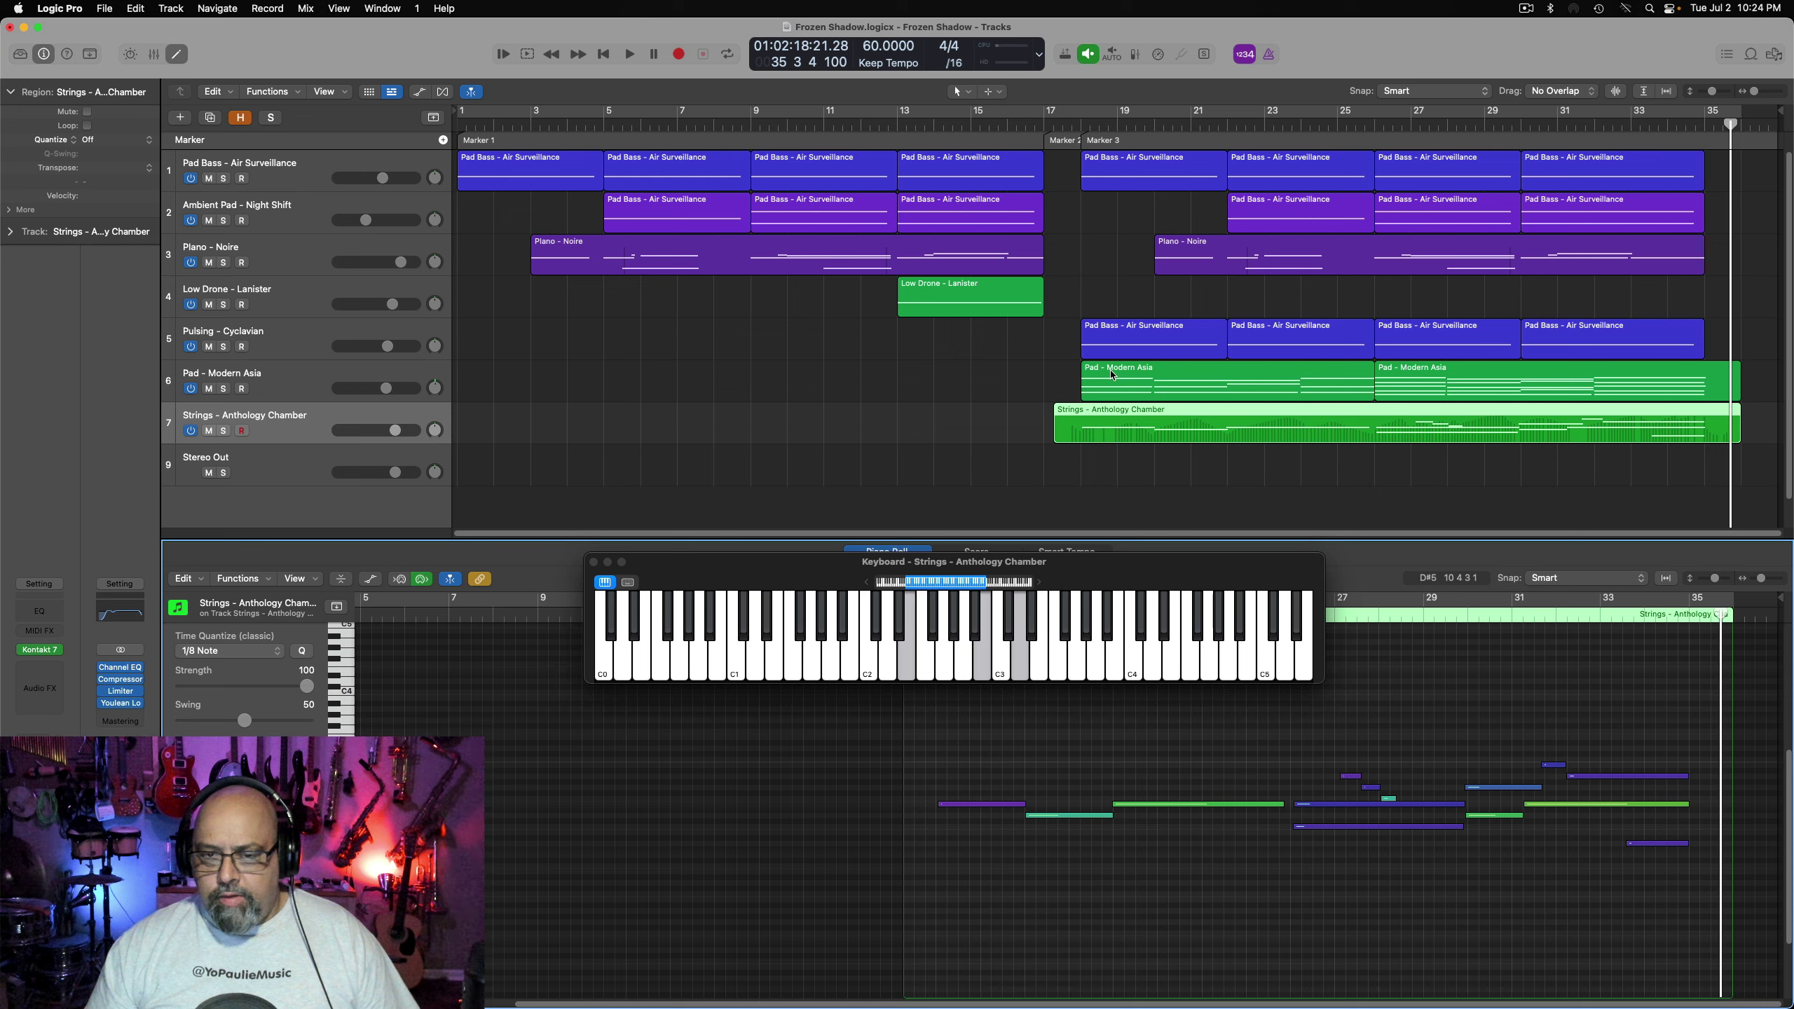
Quantize all the strings notes to 1/8 notes while playing from bar 18 with the keyboard window closed
click(1080, 136)
key(space)
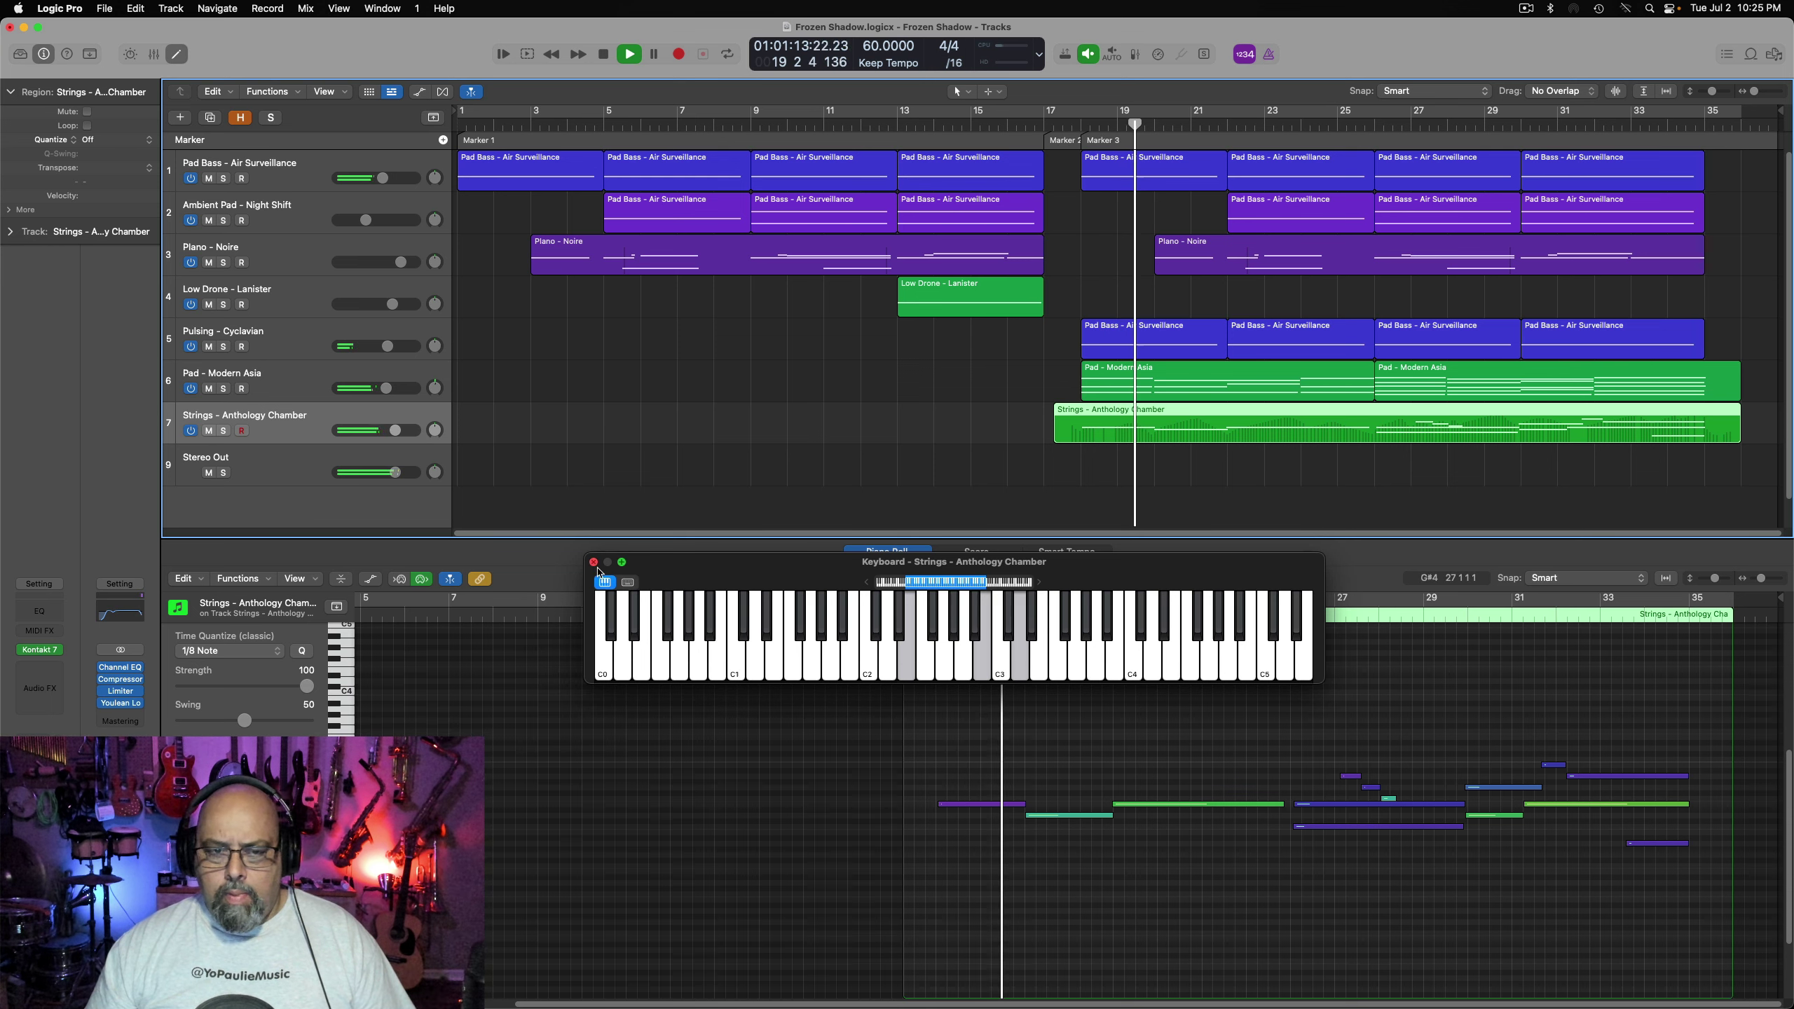
key(super+k)
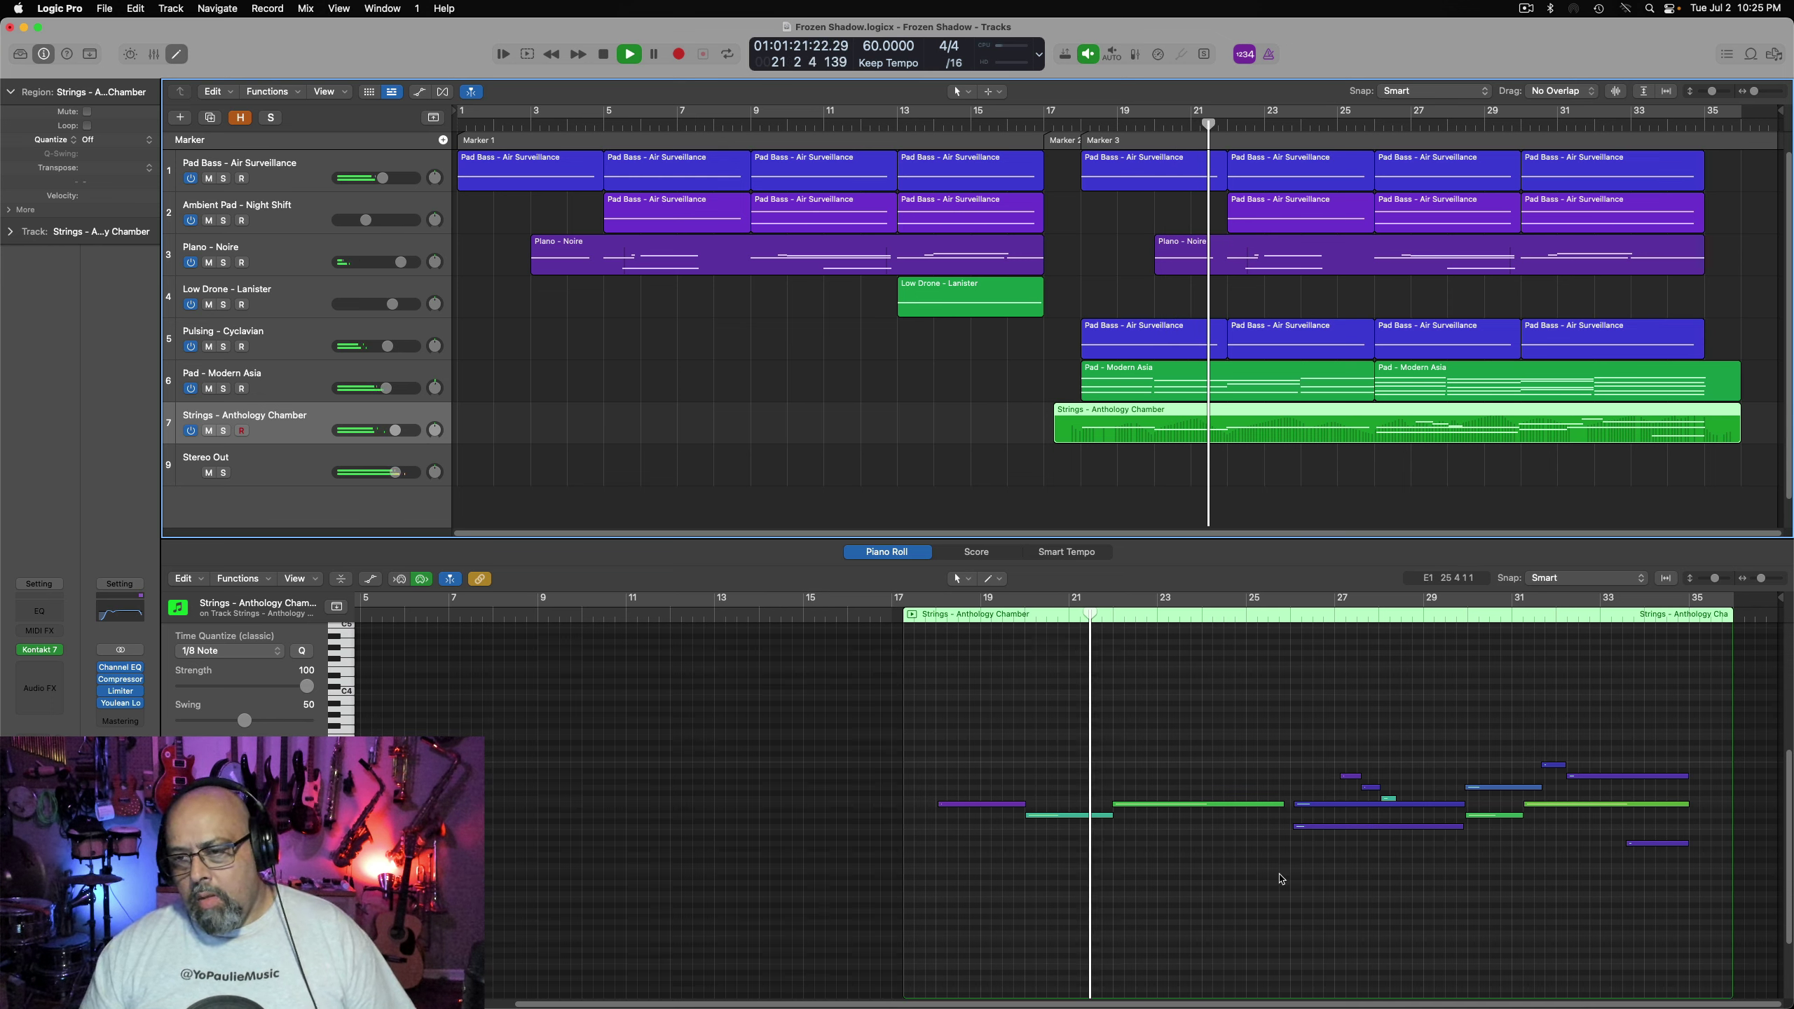
drag(947, 730, 1677, 916)
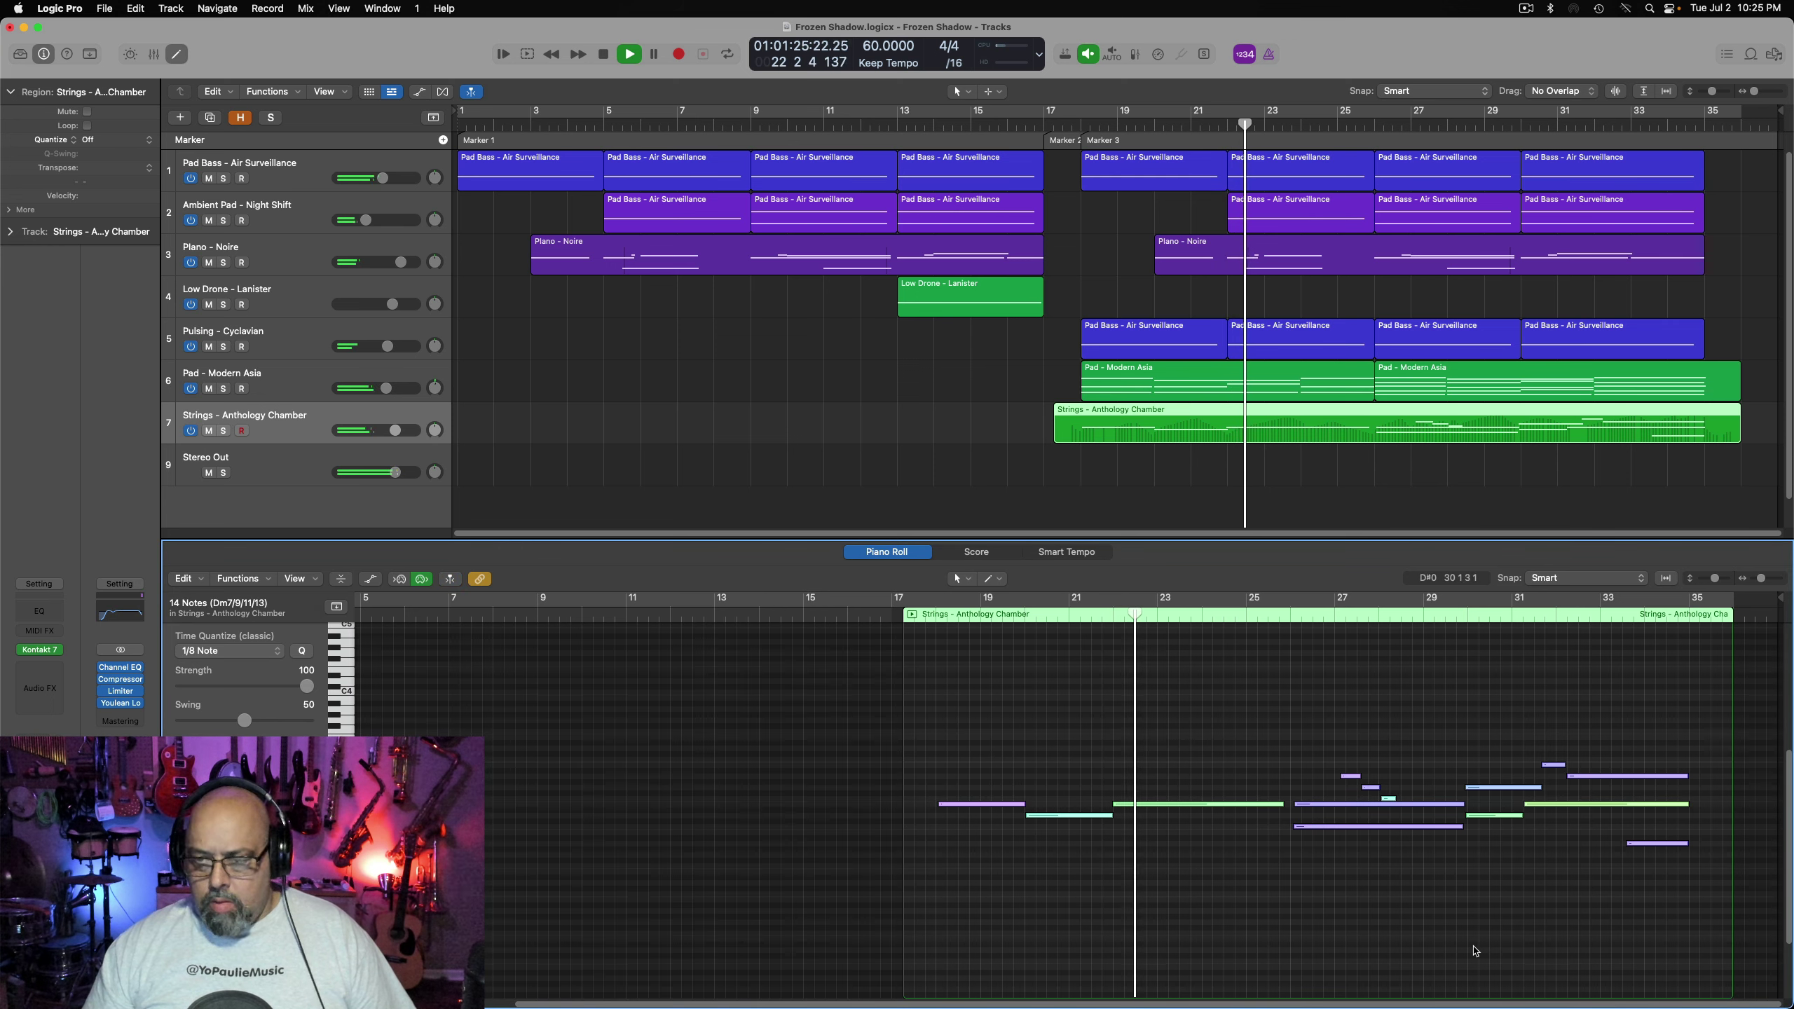
click(1402, 930)
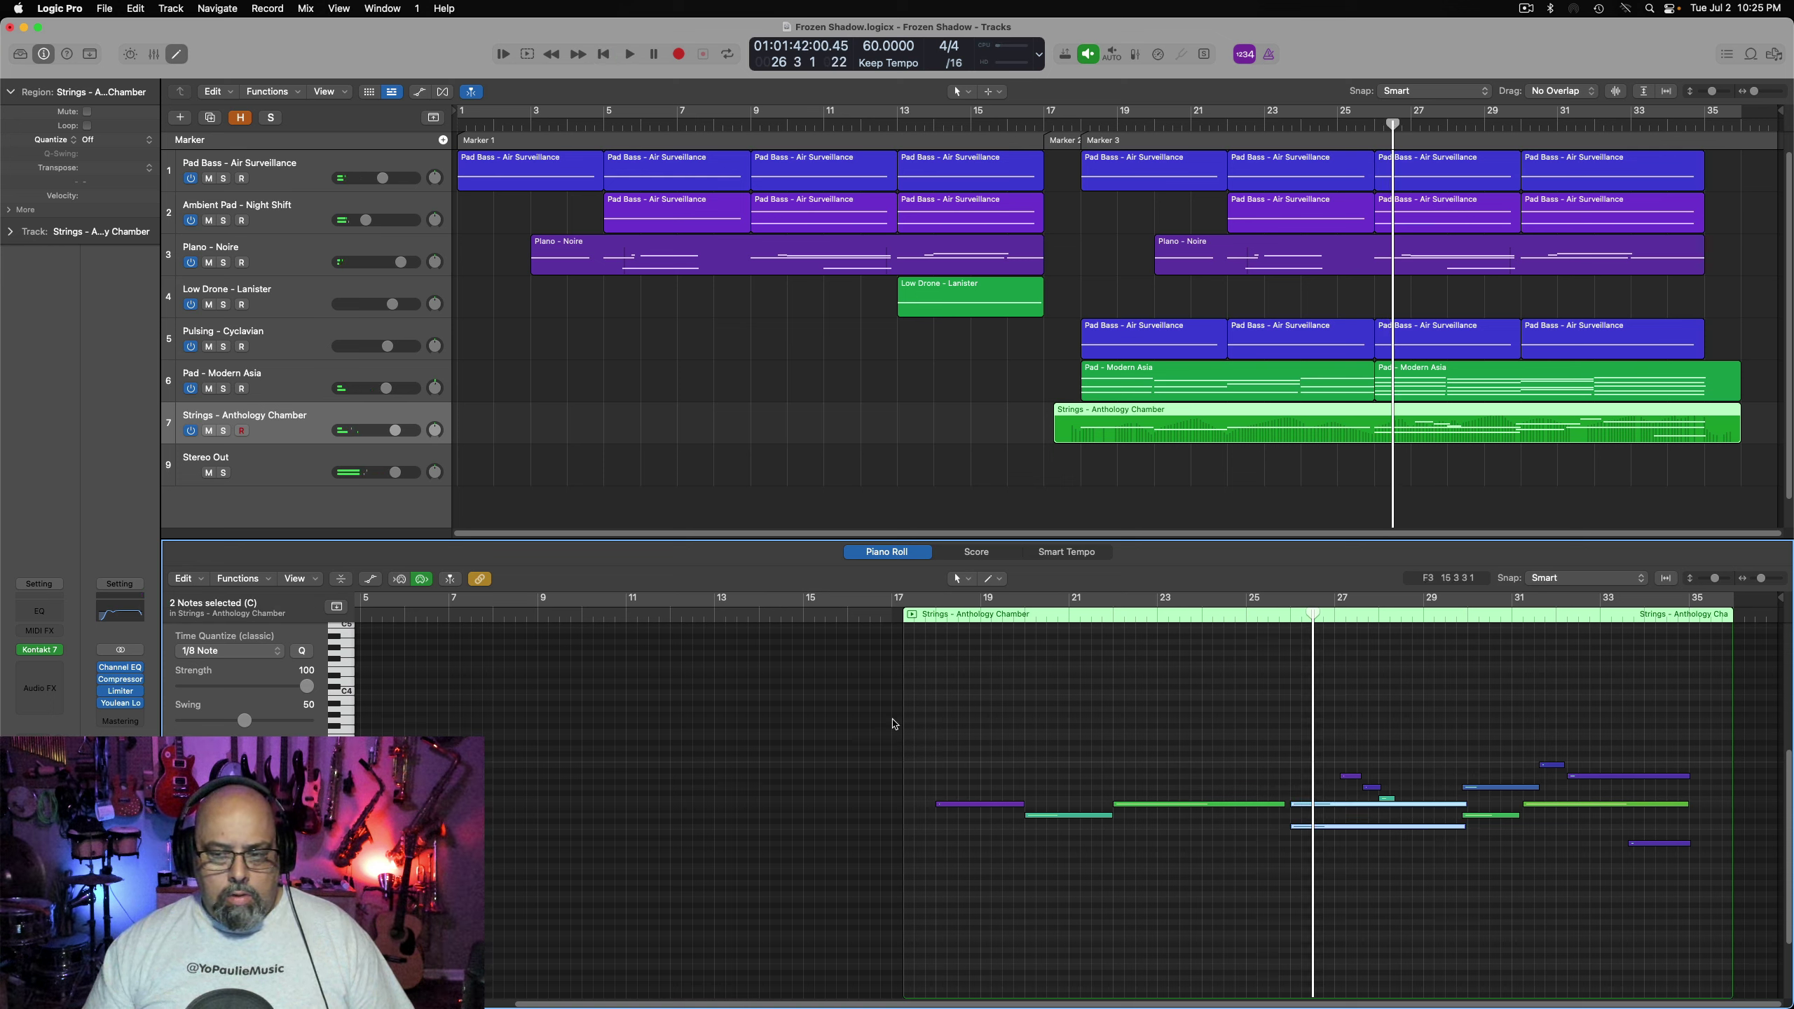
Shift the three short strings notes to start between bars 27 and 28, and lengthen the third to just before bar 30
click(1268, 622)
key(space)
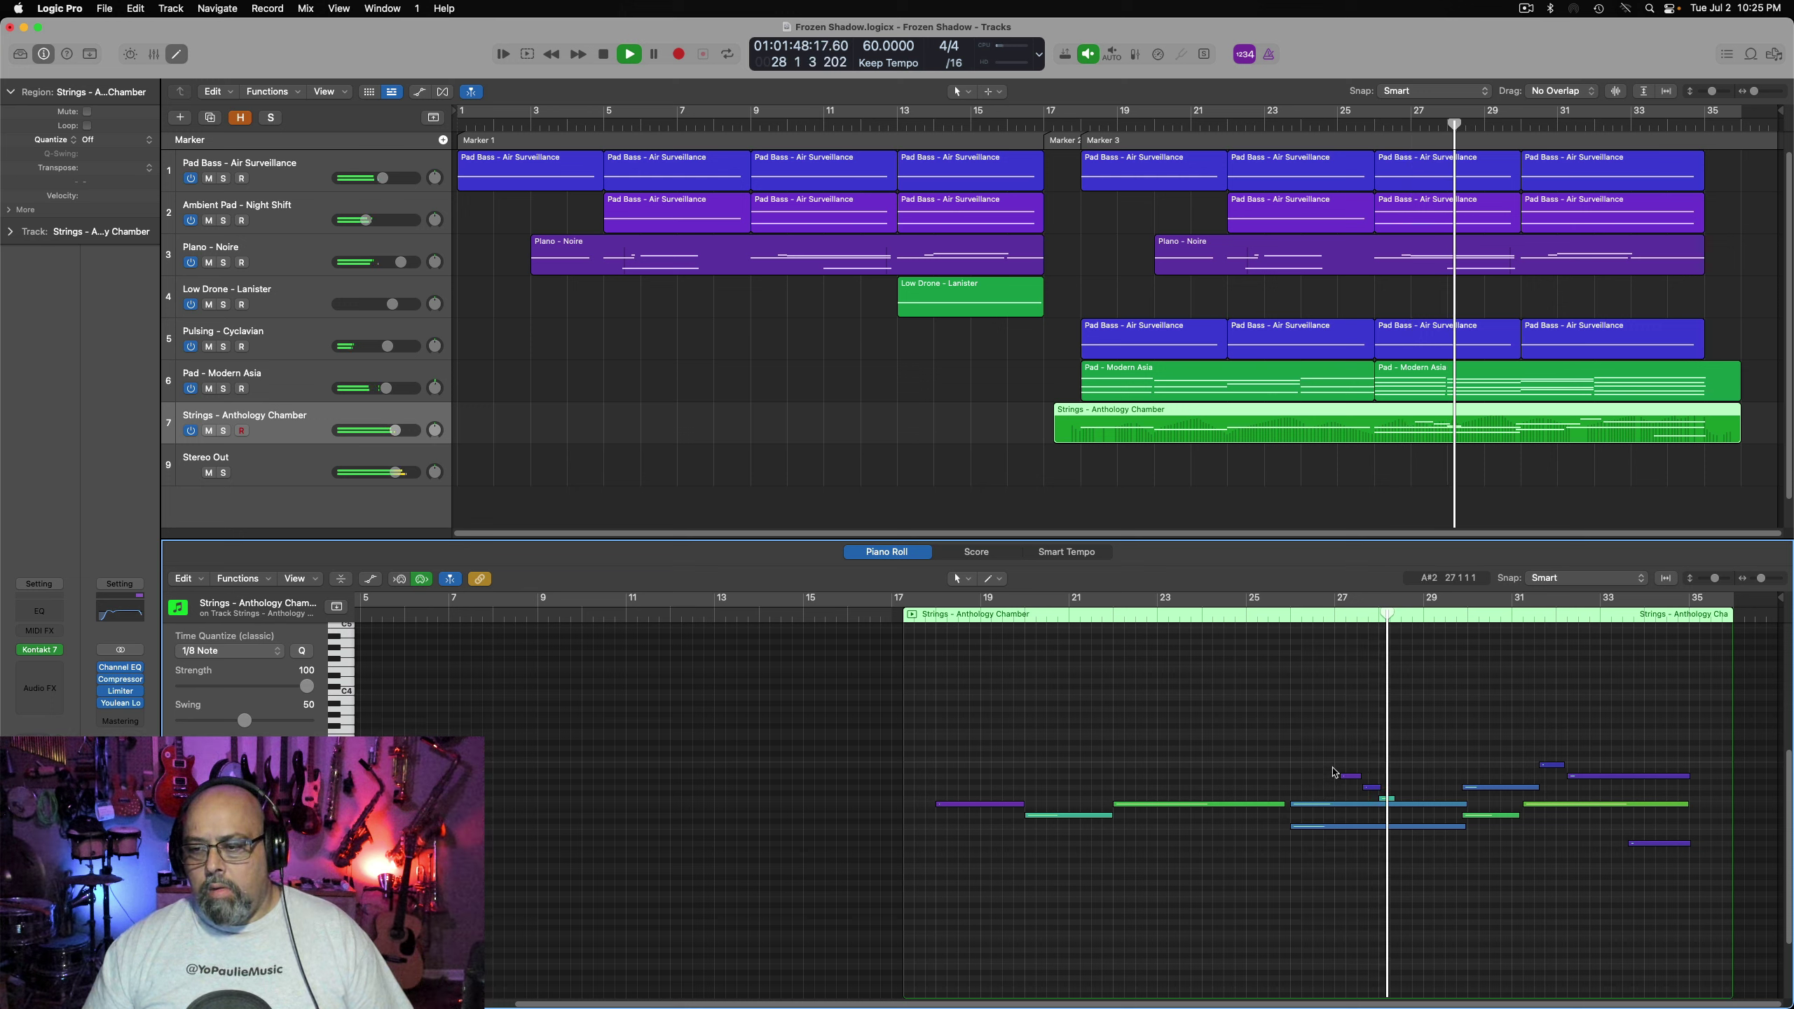
key(space)
drag(1331, 744, 1341, 796)
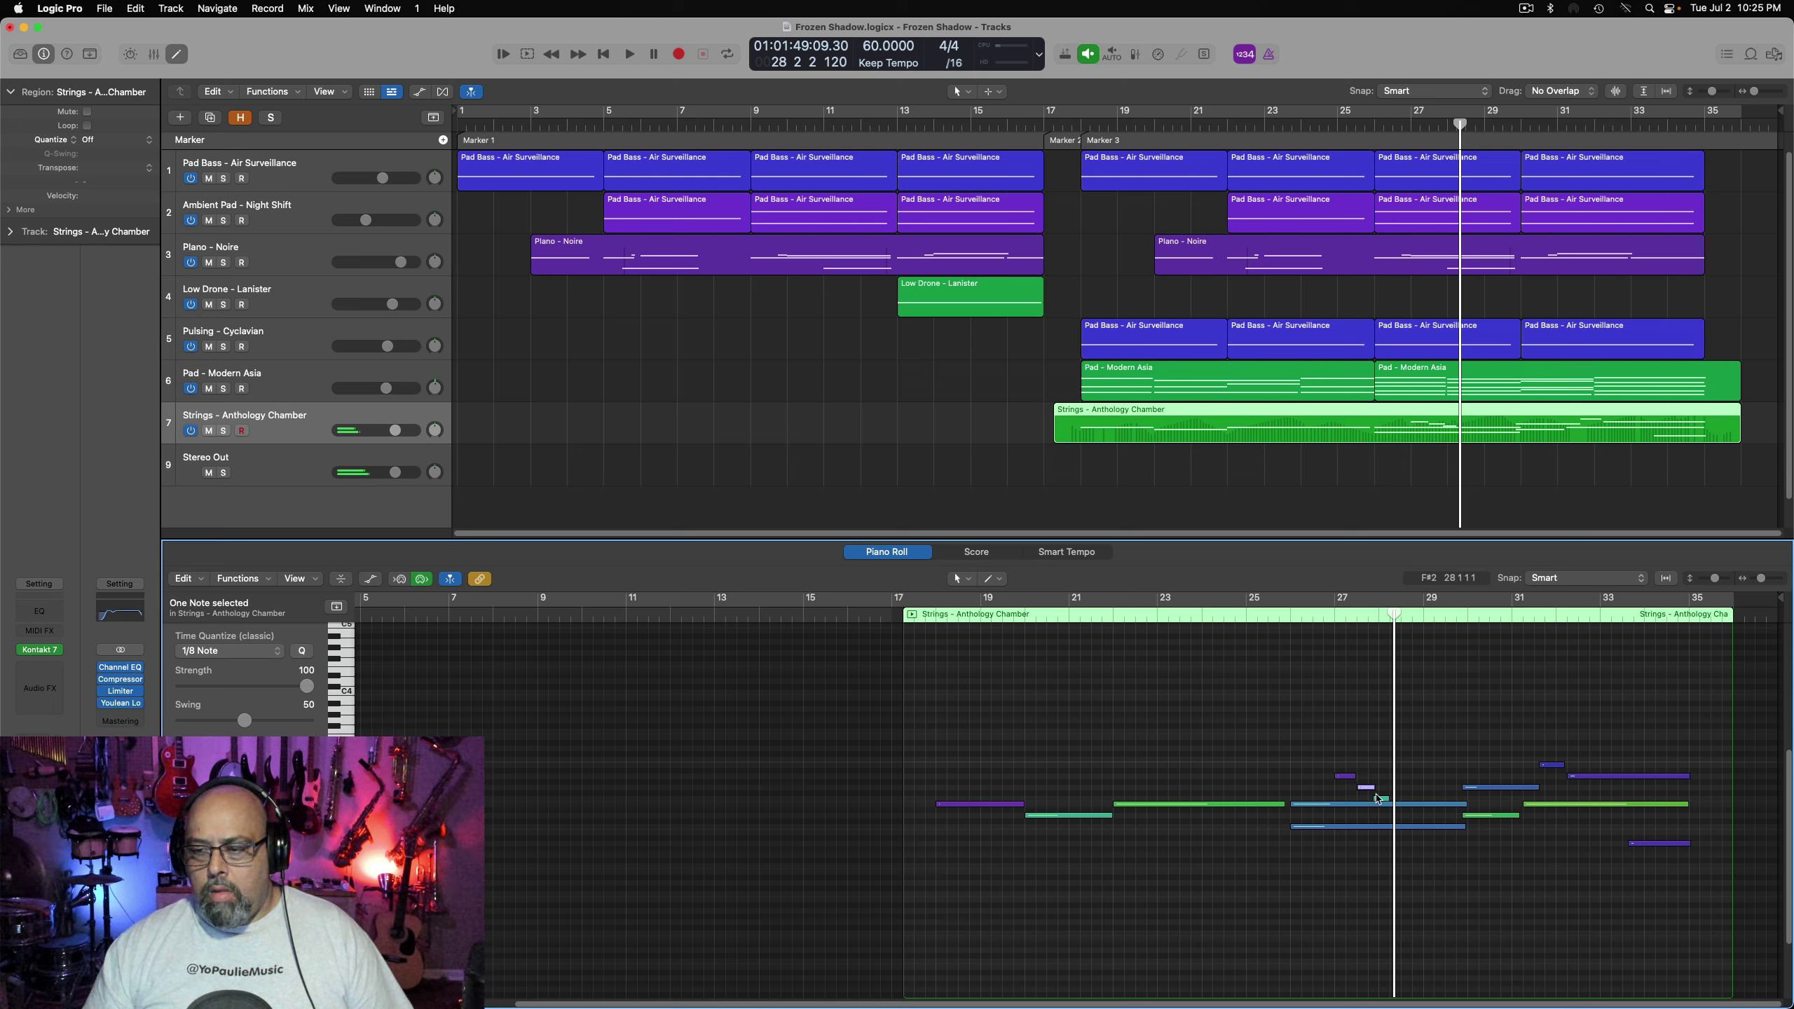
click(1381, 801)
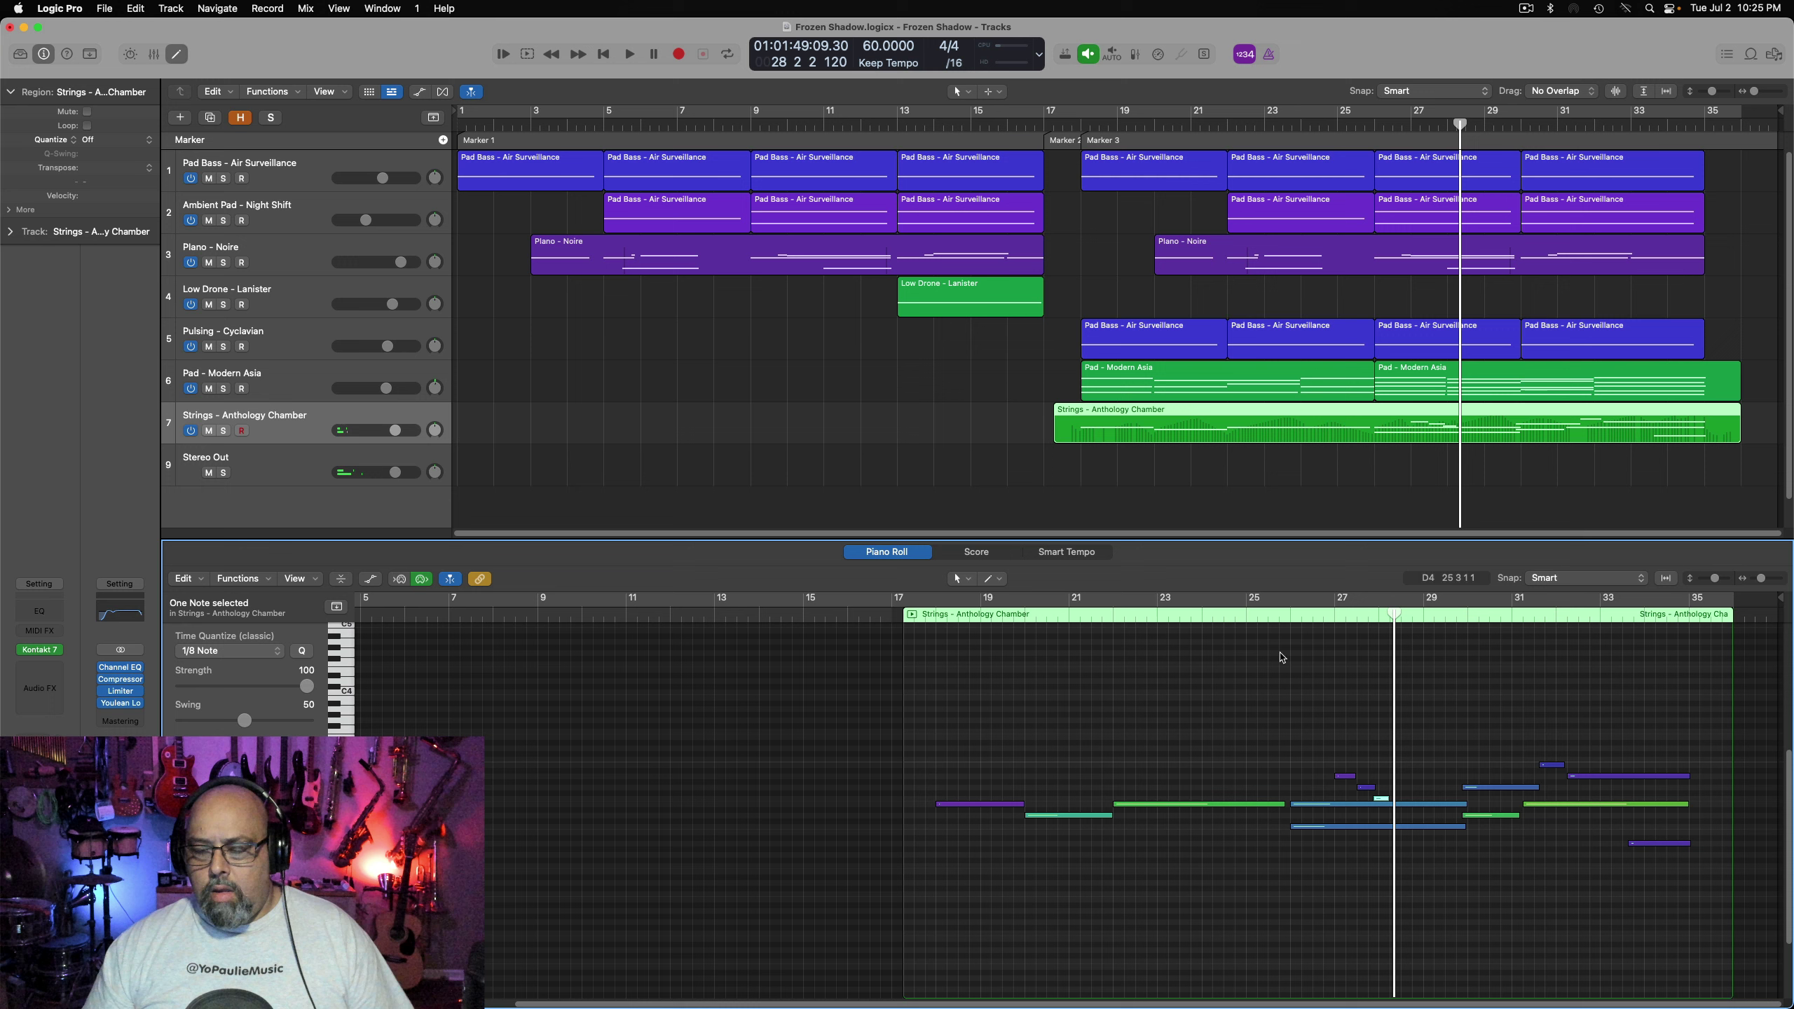
click(1289, 623)
key(space)
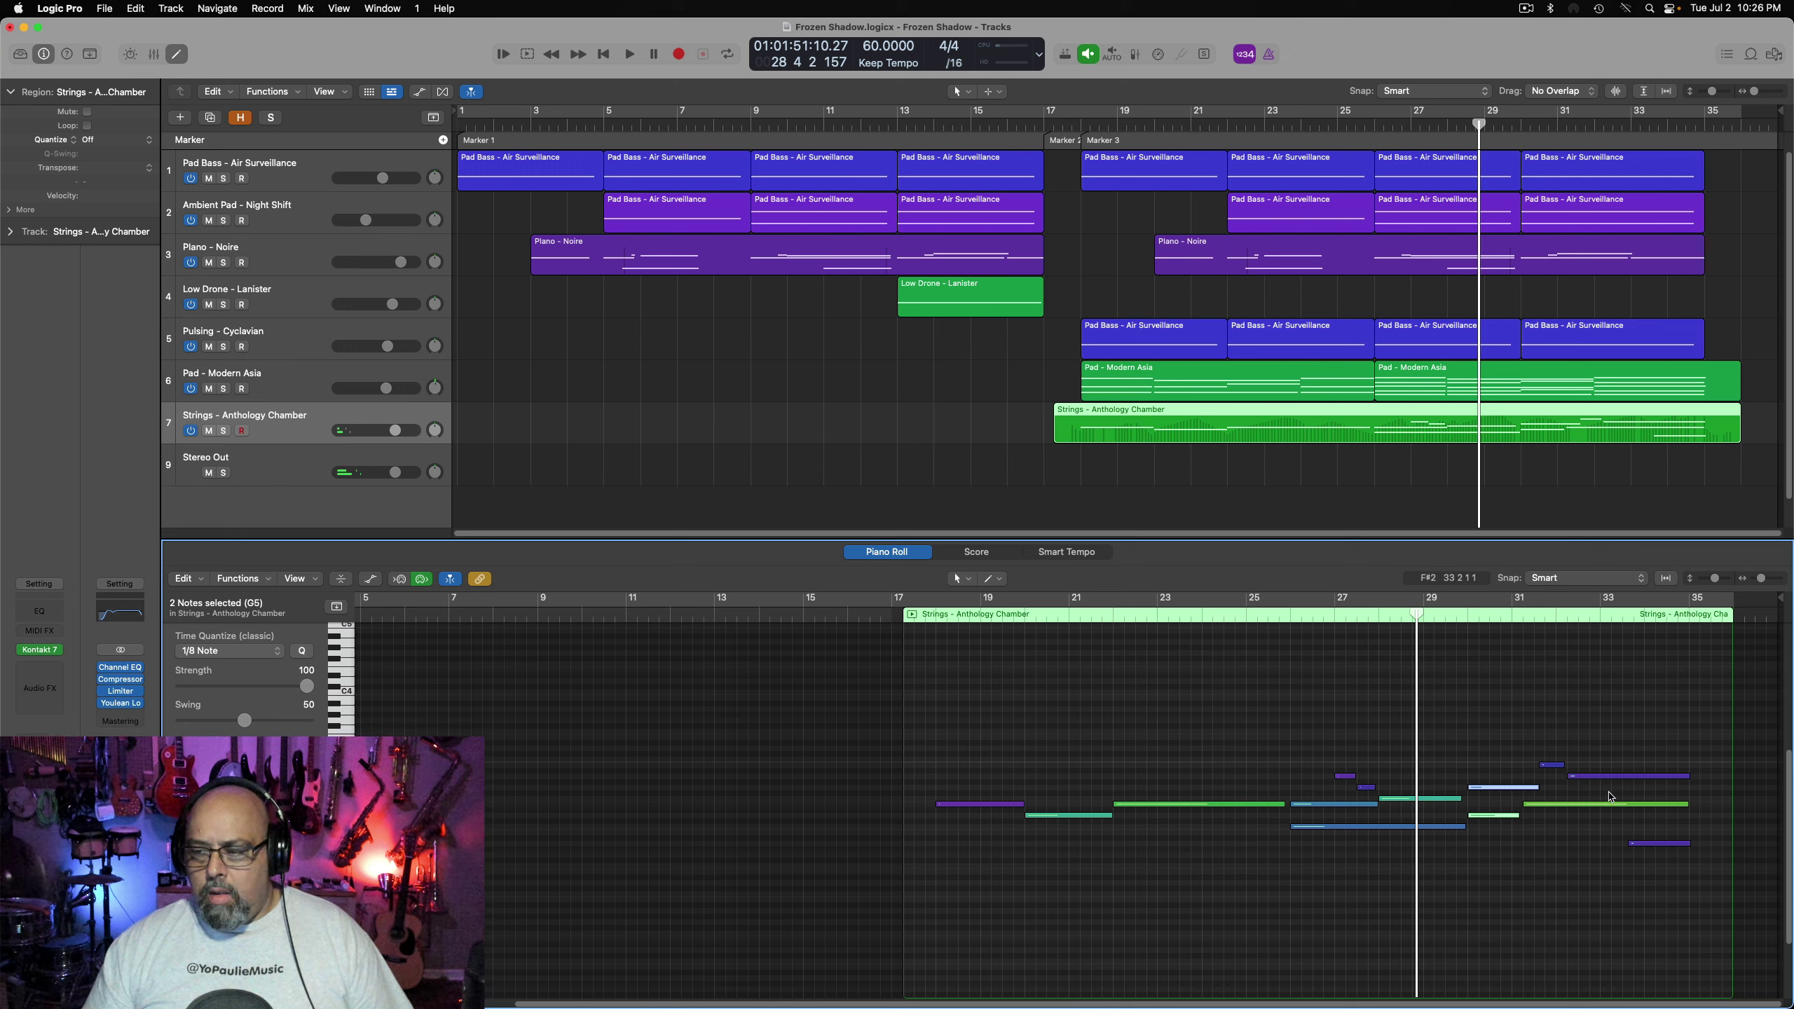
Make the two bar 30 notes end together just past bar 31 and align the starts of the two notes that follow
click(1299, 622)
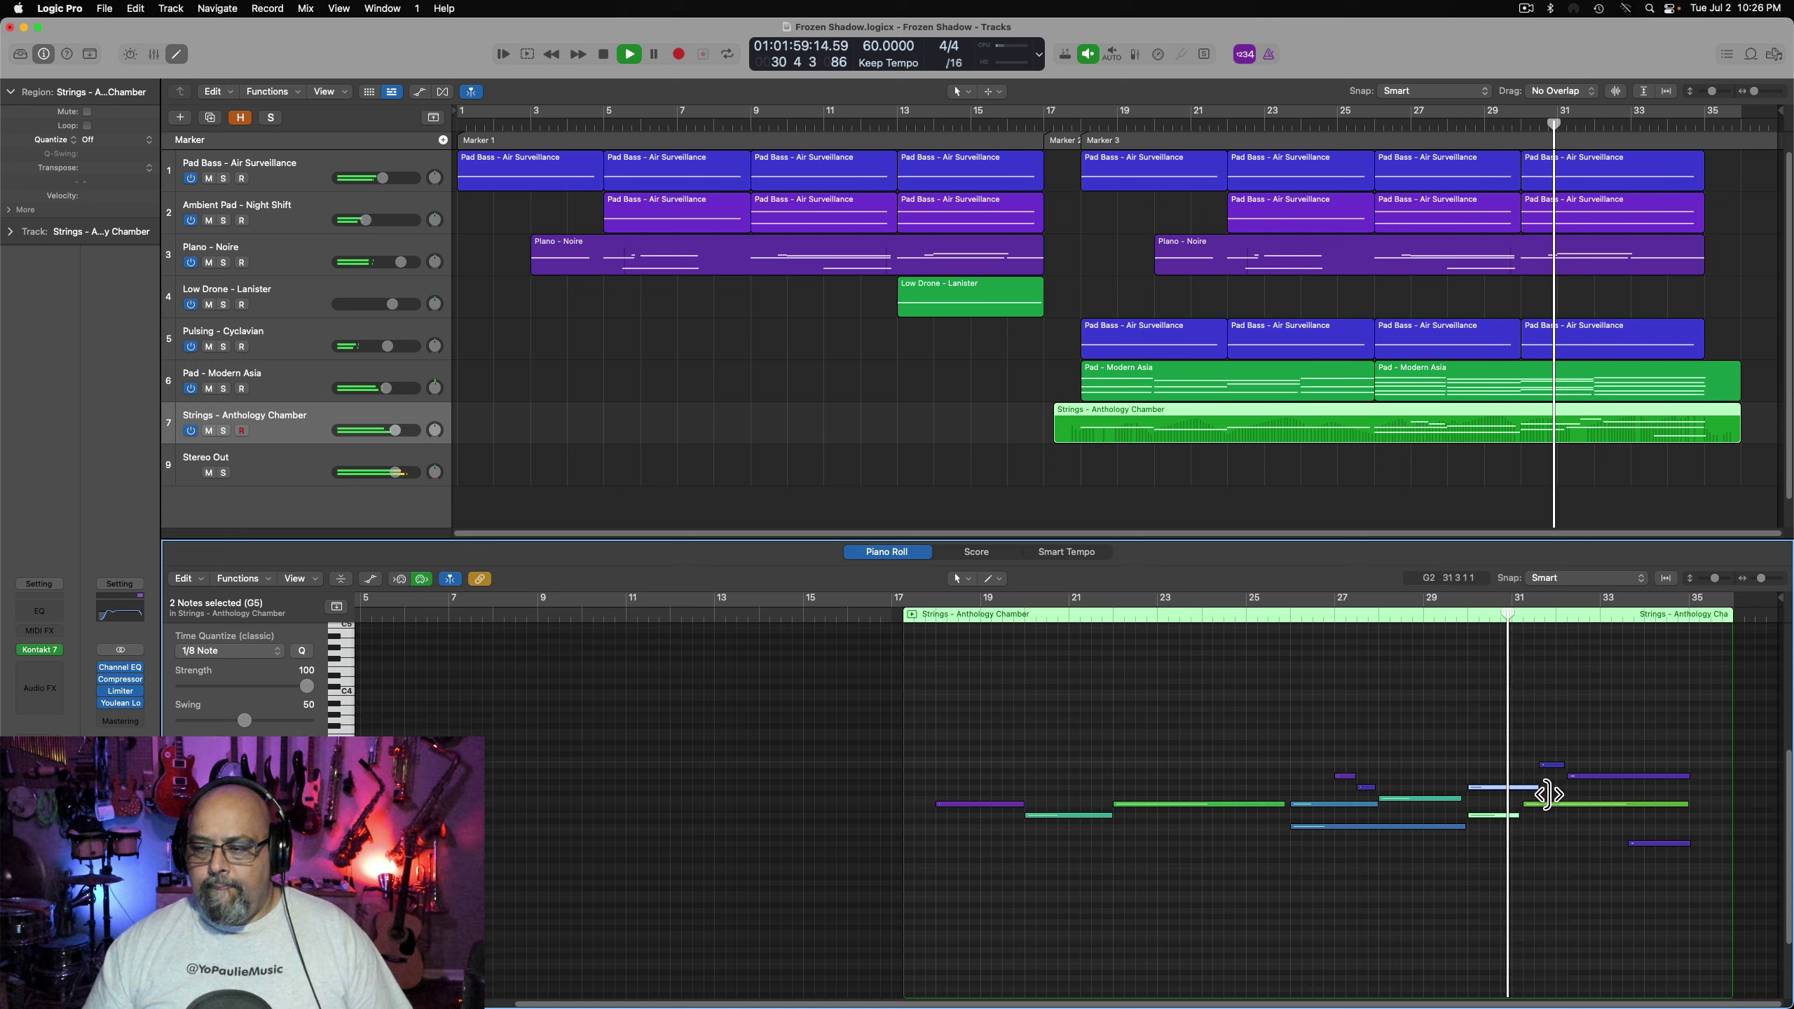
drag(1541, 789, 1523, 793)
click(1505, 825)
click(1506, 820)
key(space)
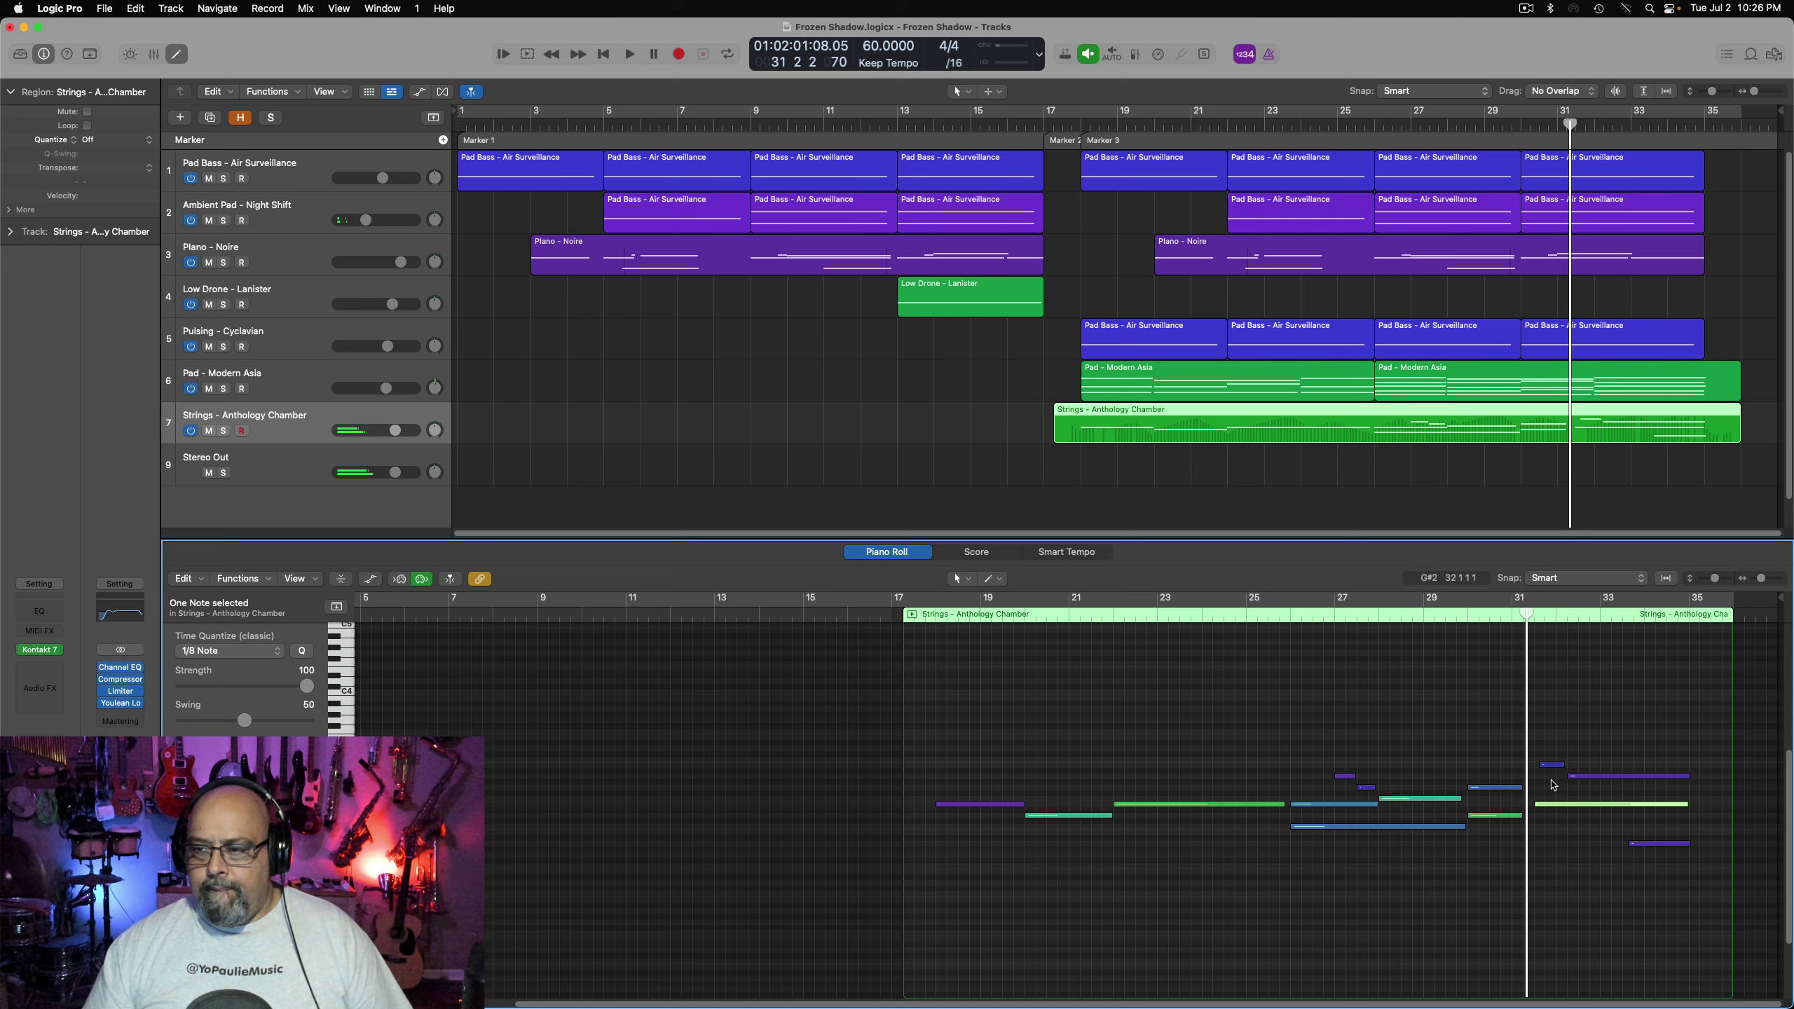
drag(1550, 770, 1547, 771)
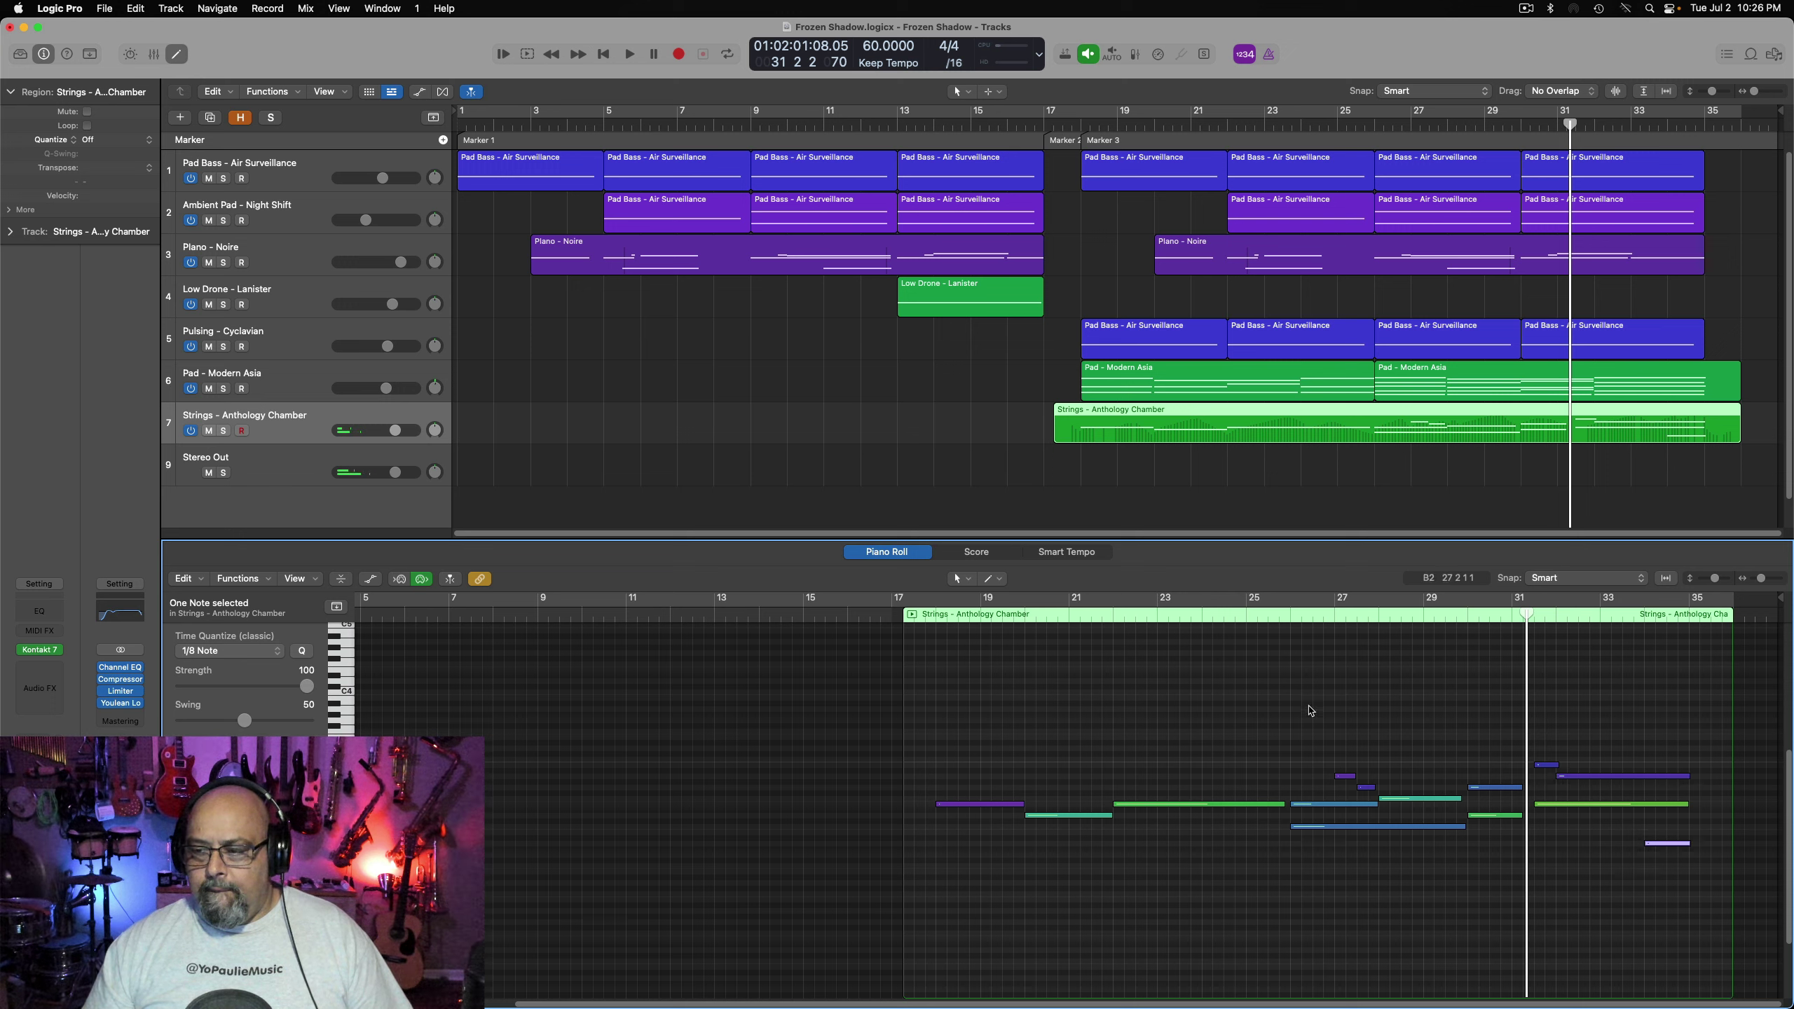
Play the strings part from bar 26 and examine its notation in the Score editor before returning to the Piano Roll
click(1292, 613)
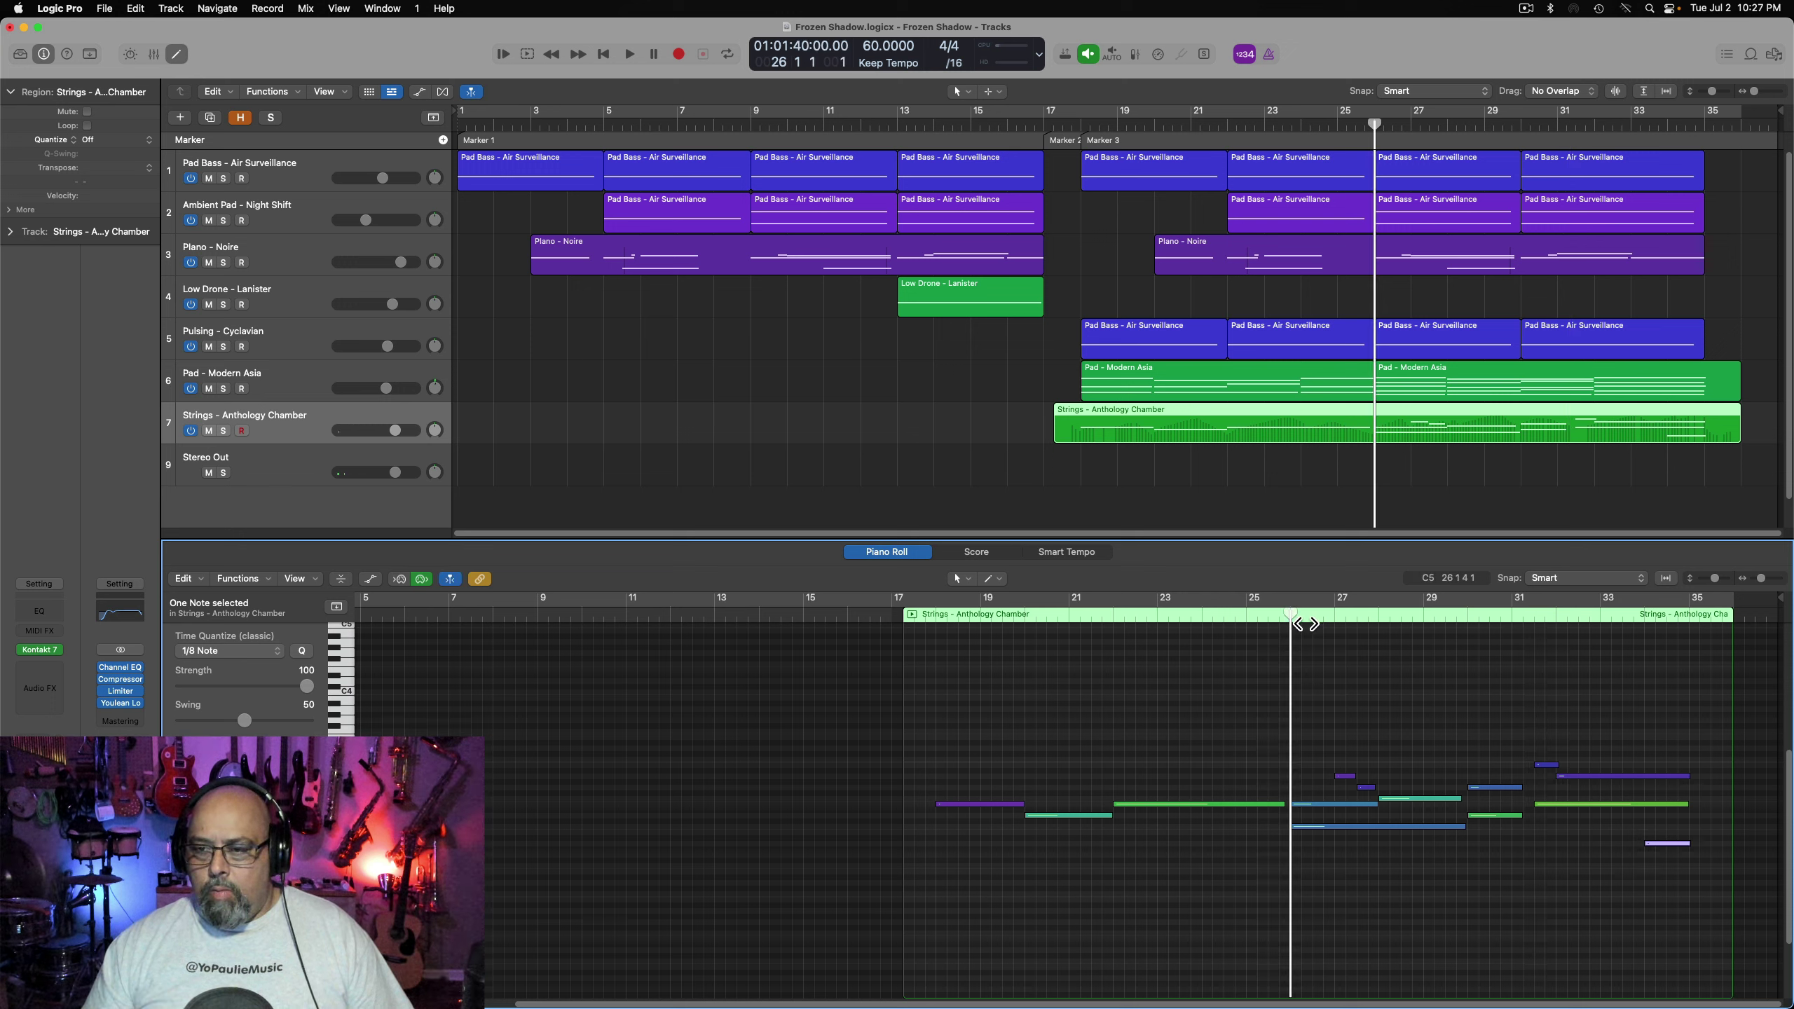
key(space)
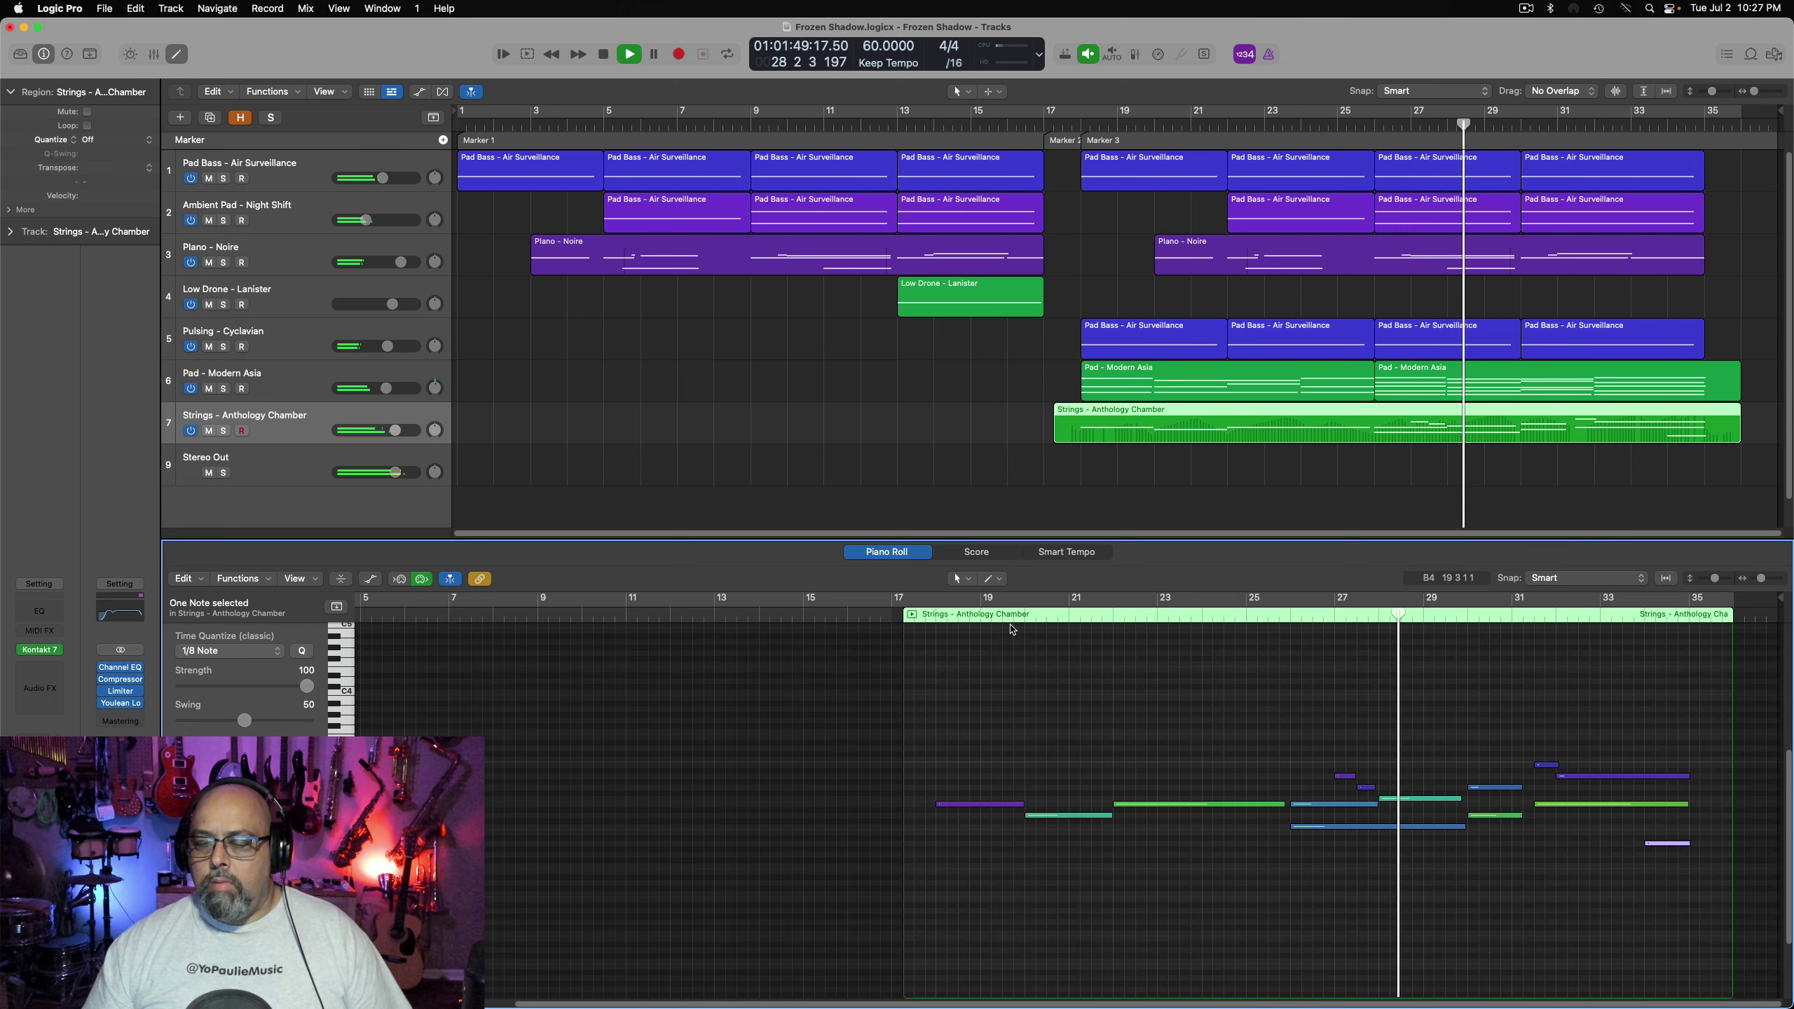
click(975, 553)
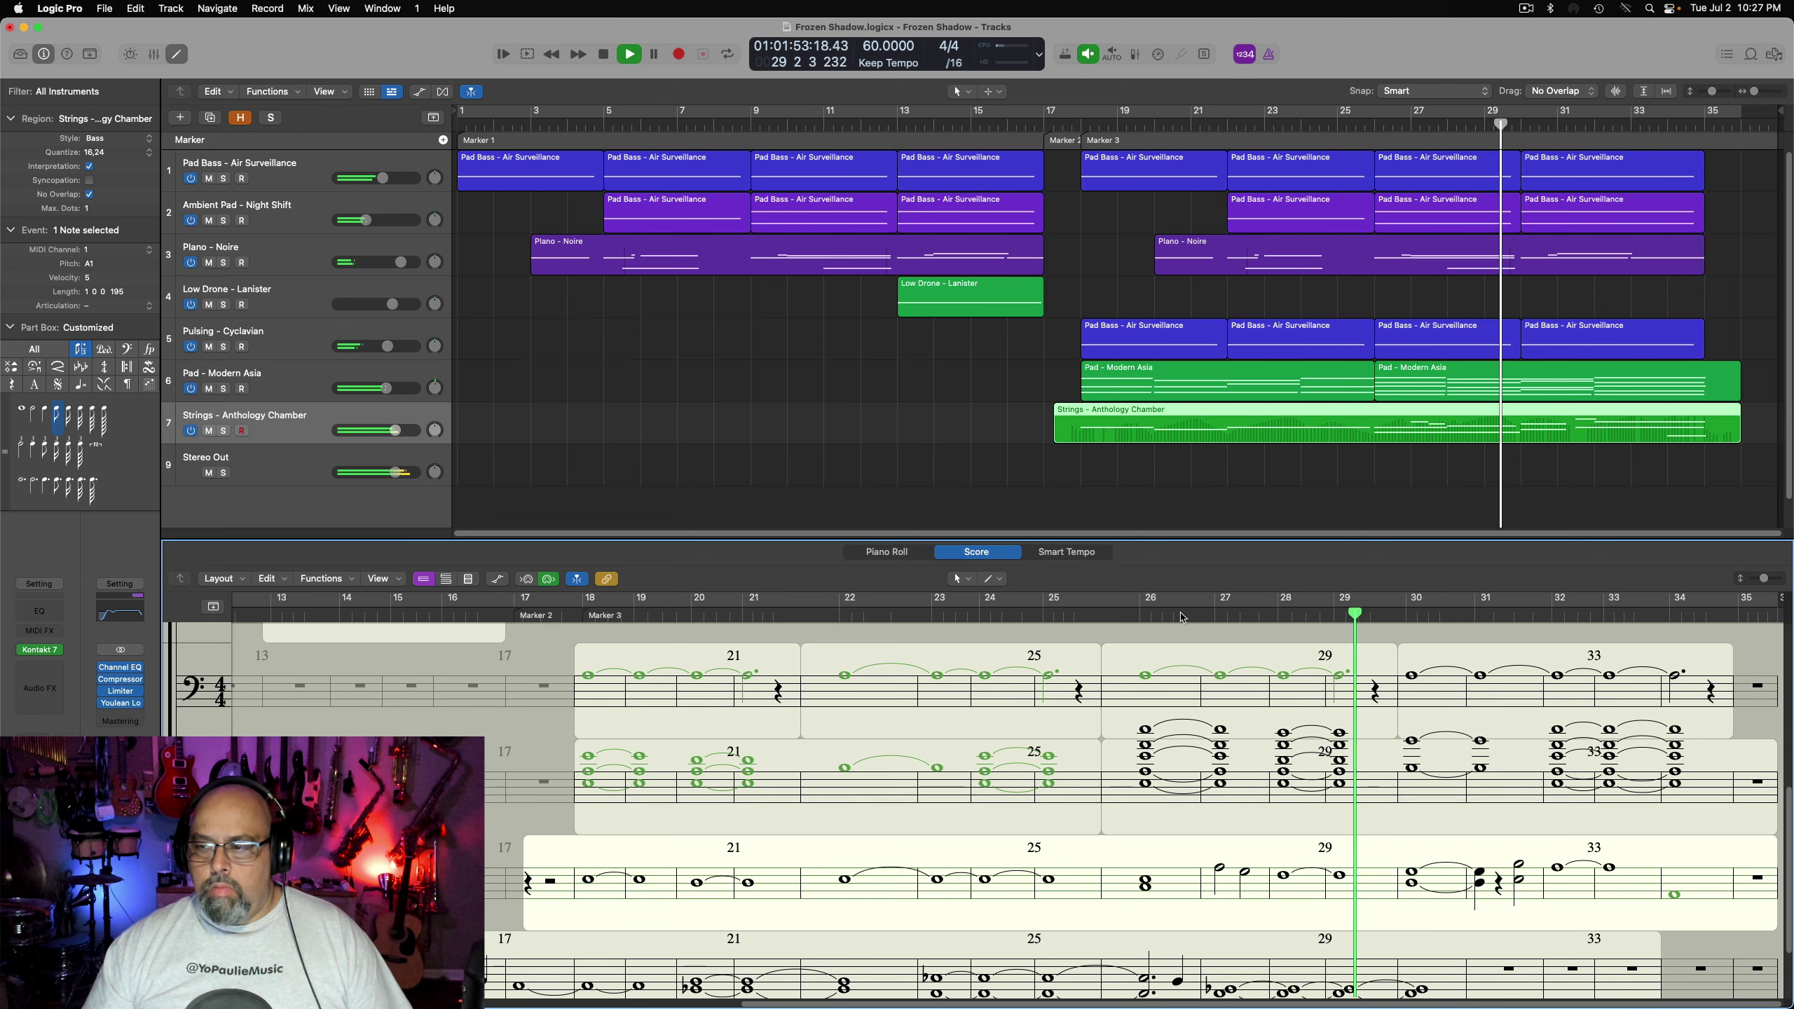
scroll(1787, 818, down, 3)
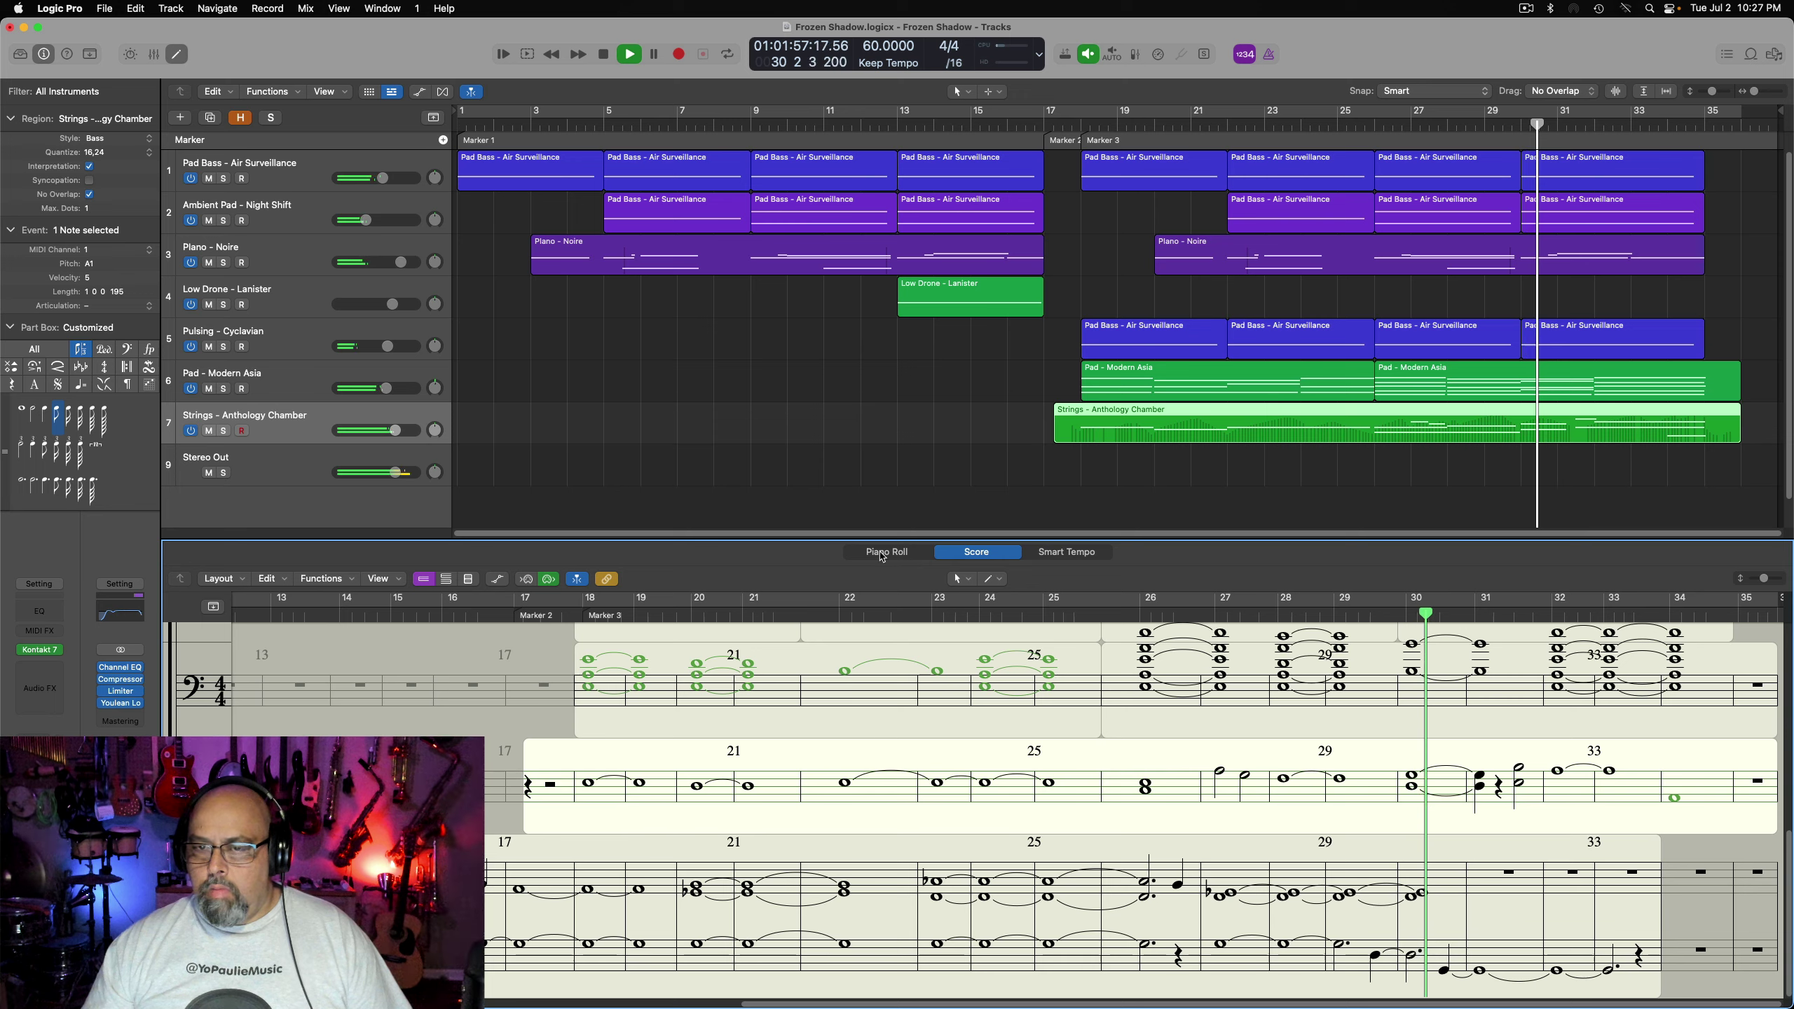
key(p)
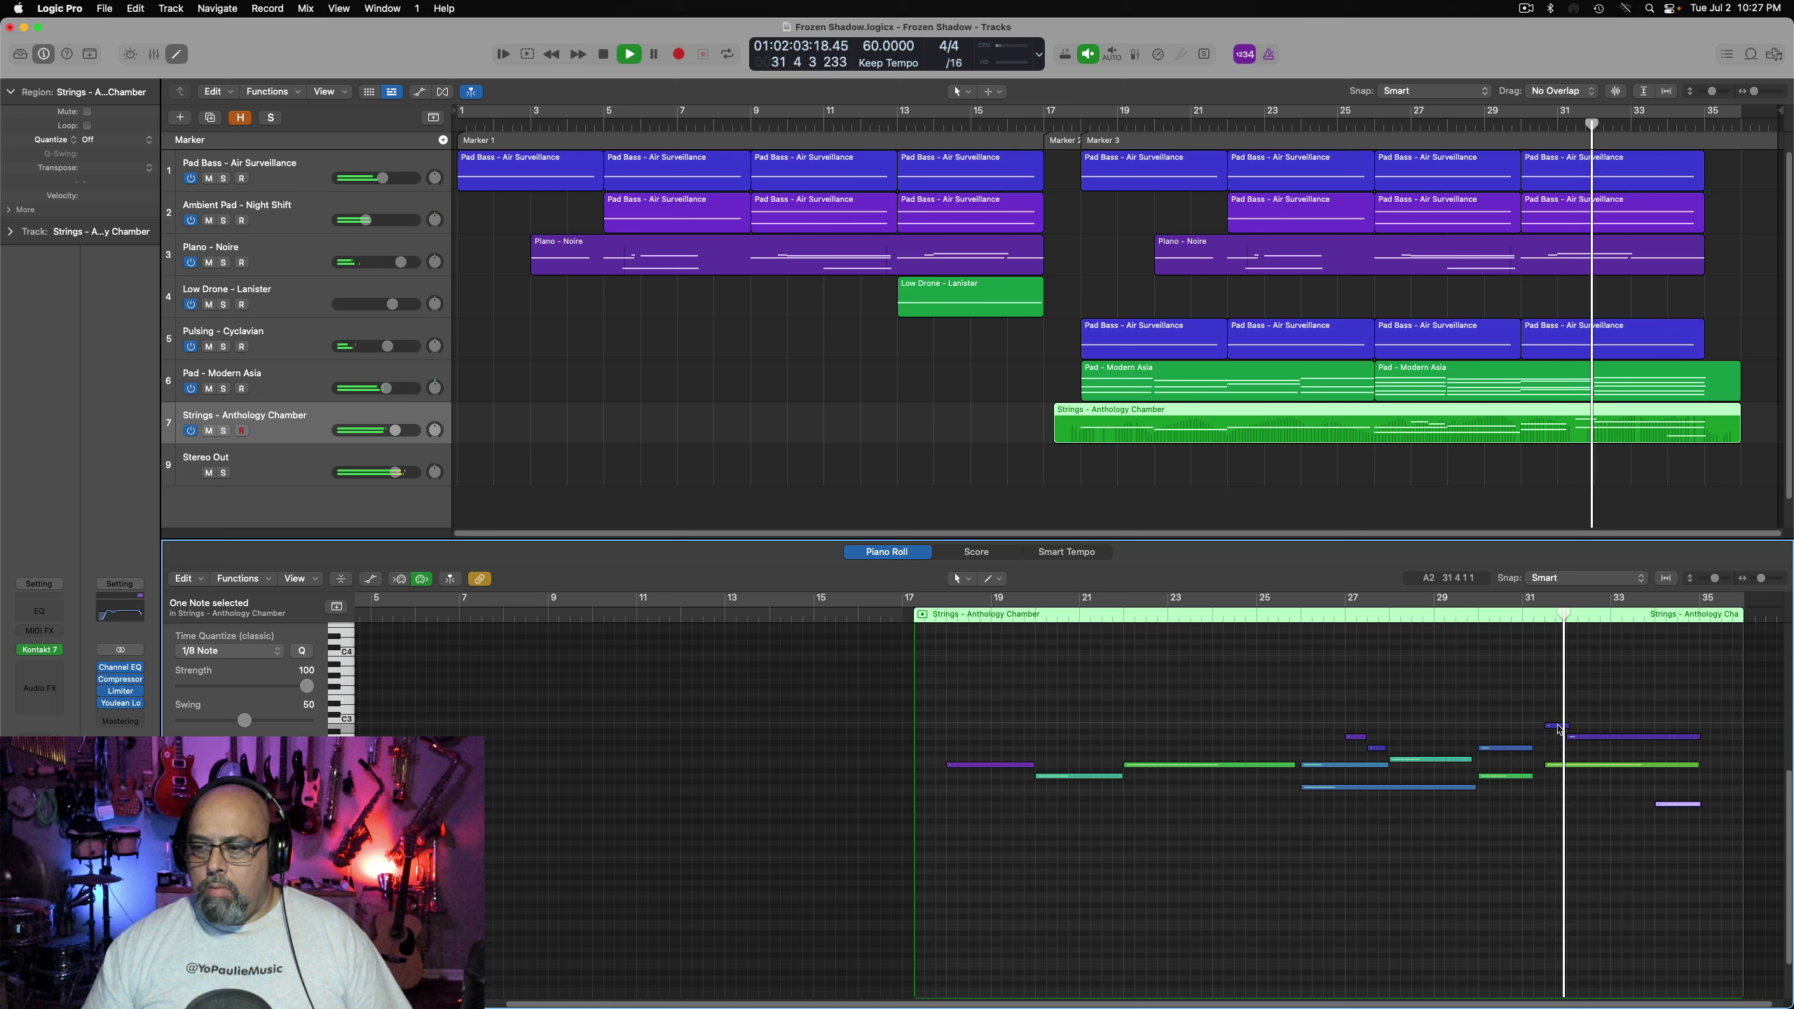
Shorten the bar 30 notes to end at bar 31, start the following two notes there, and replay the passage
key(space)
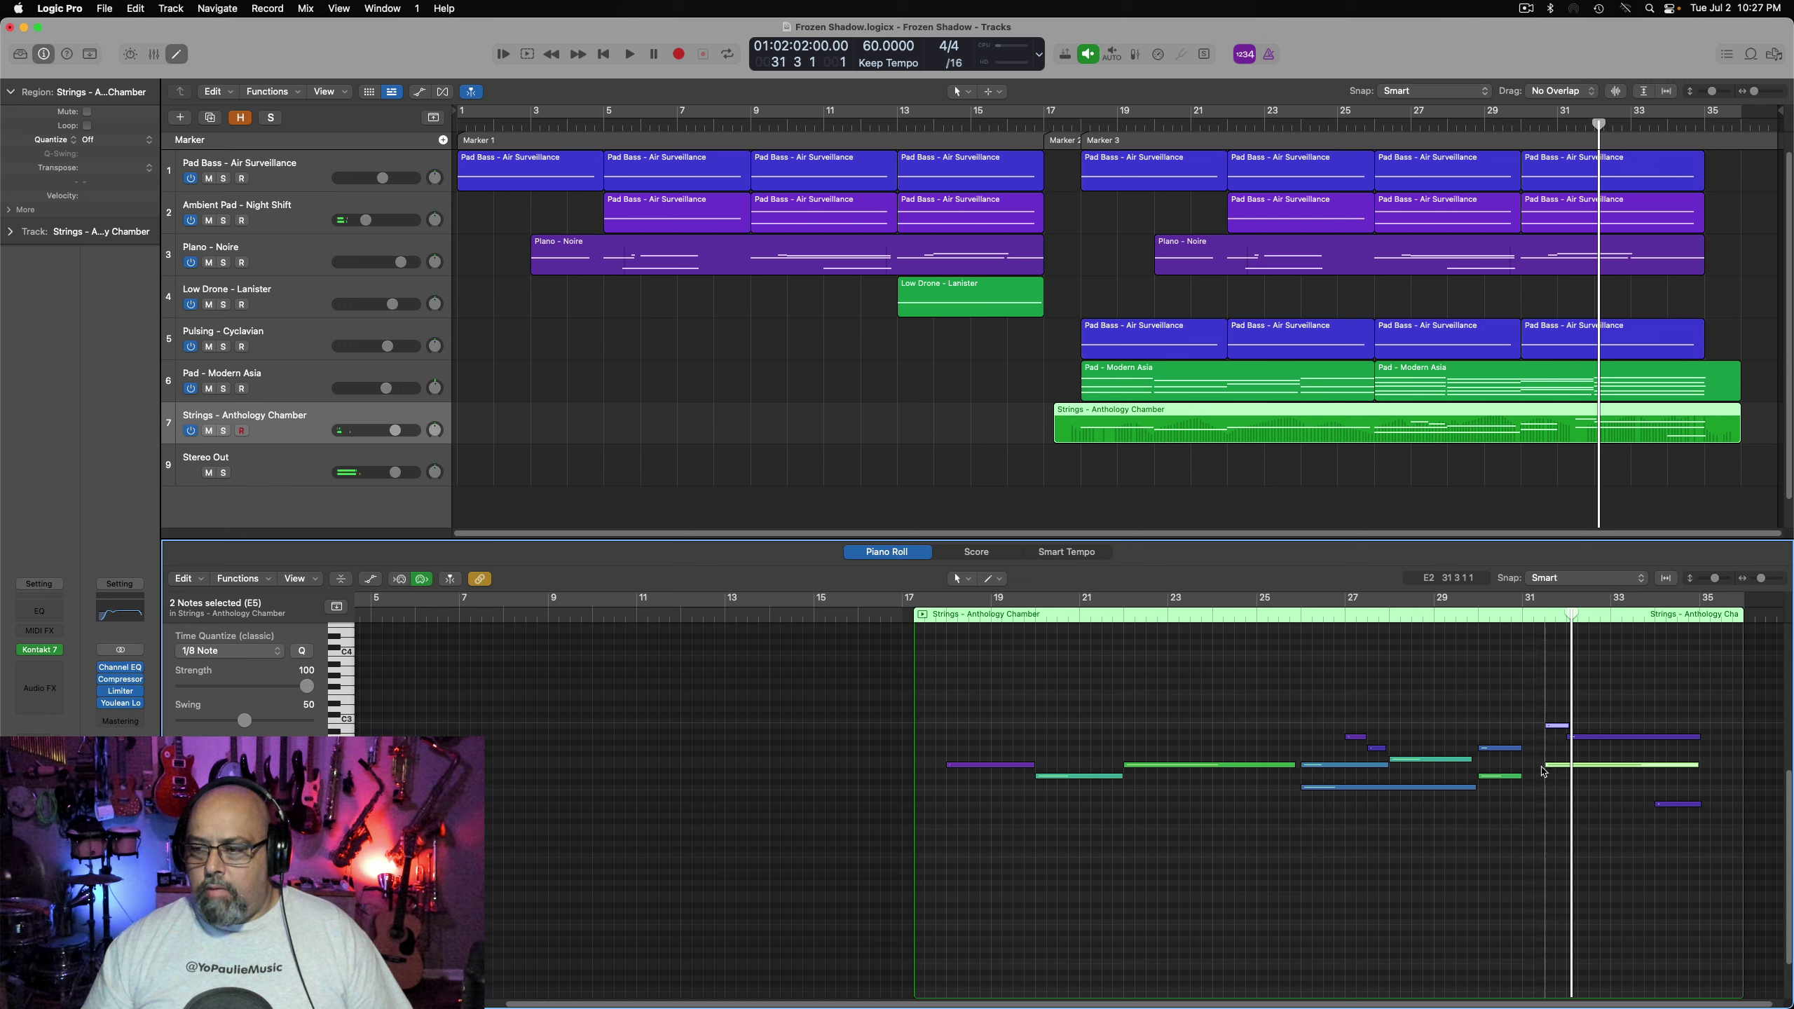
click(1472, 615)
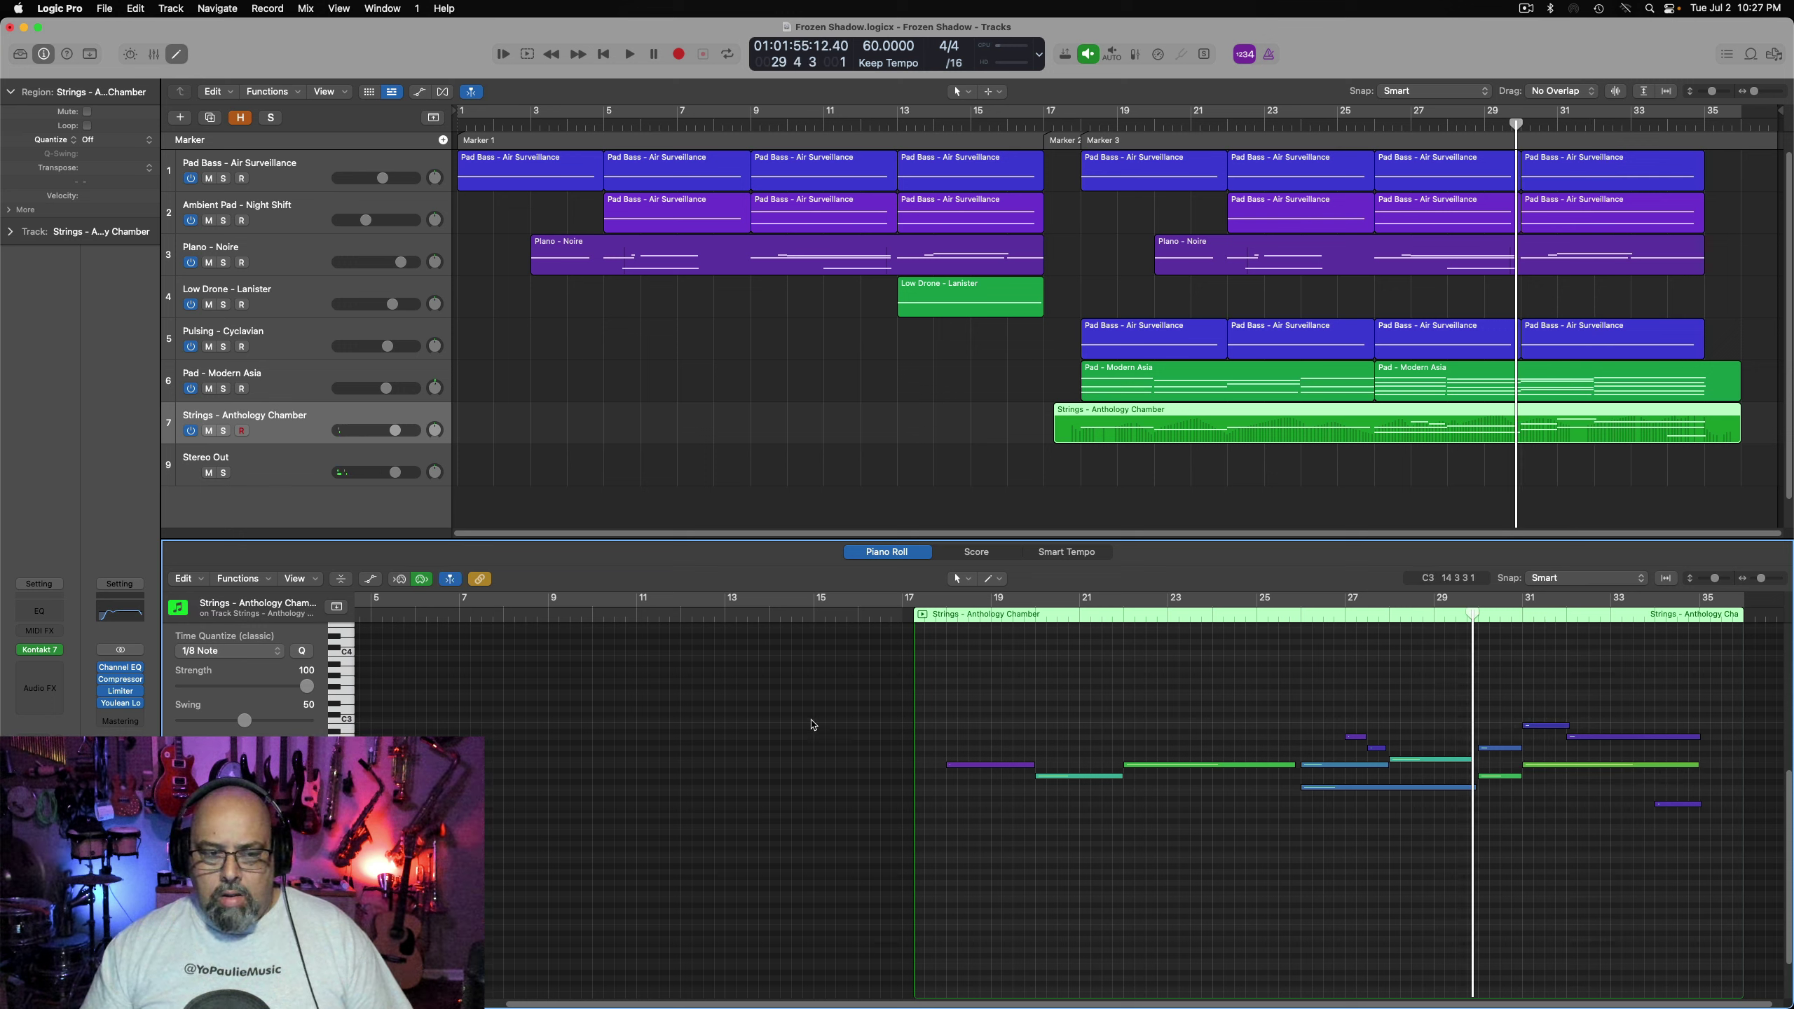
key(space)
Show the strings region's controller automation curve beneath the notes and replay the passage from bar 26
key(a)
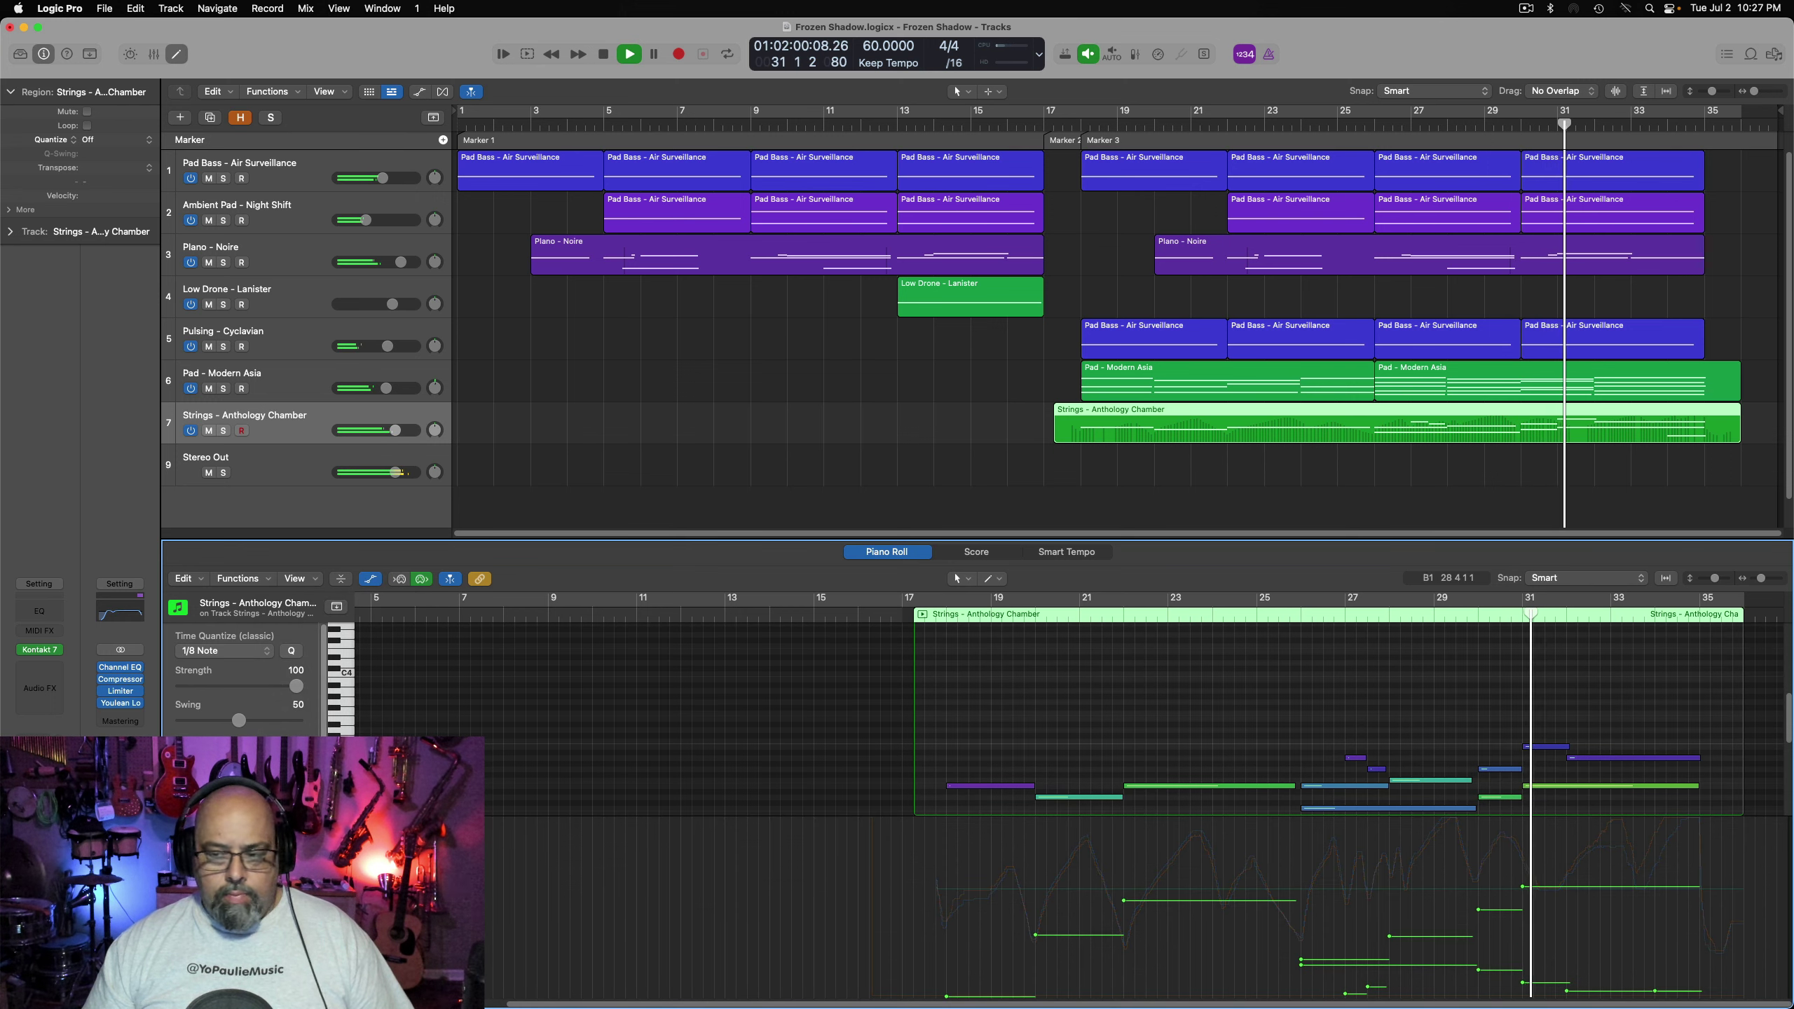
click(1312, 620)
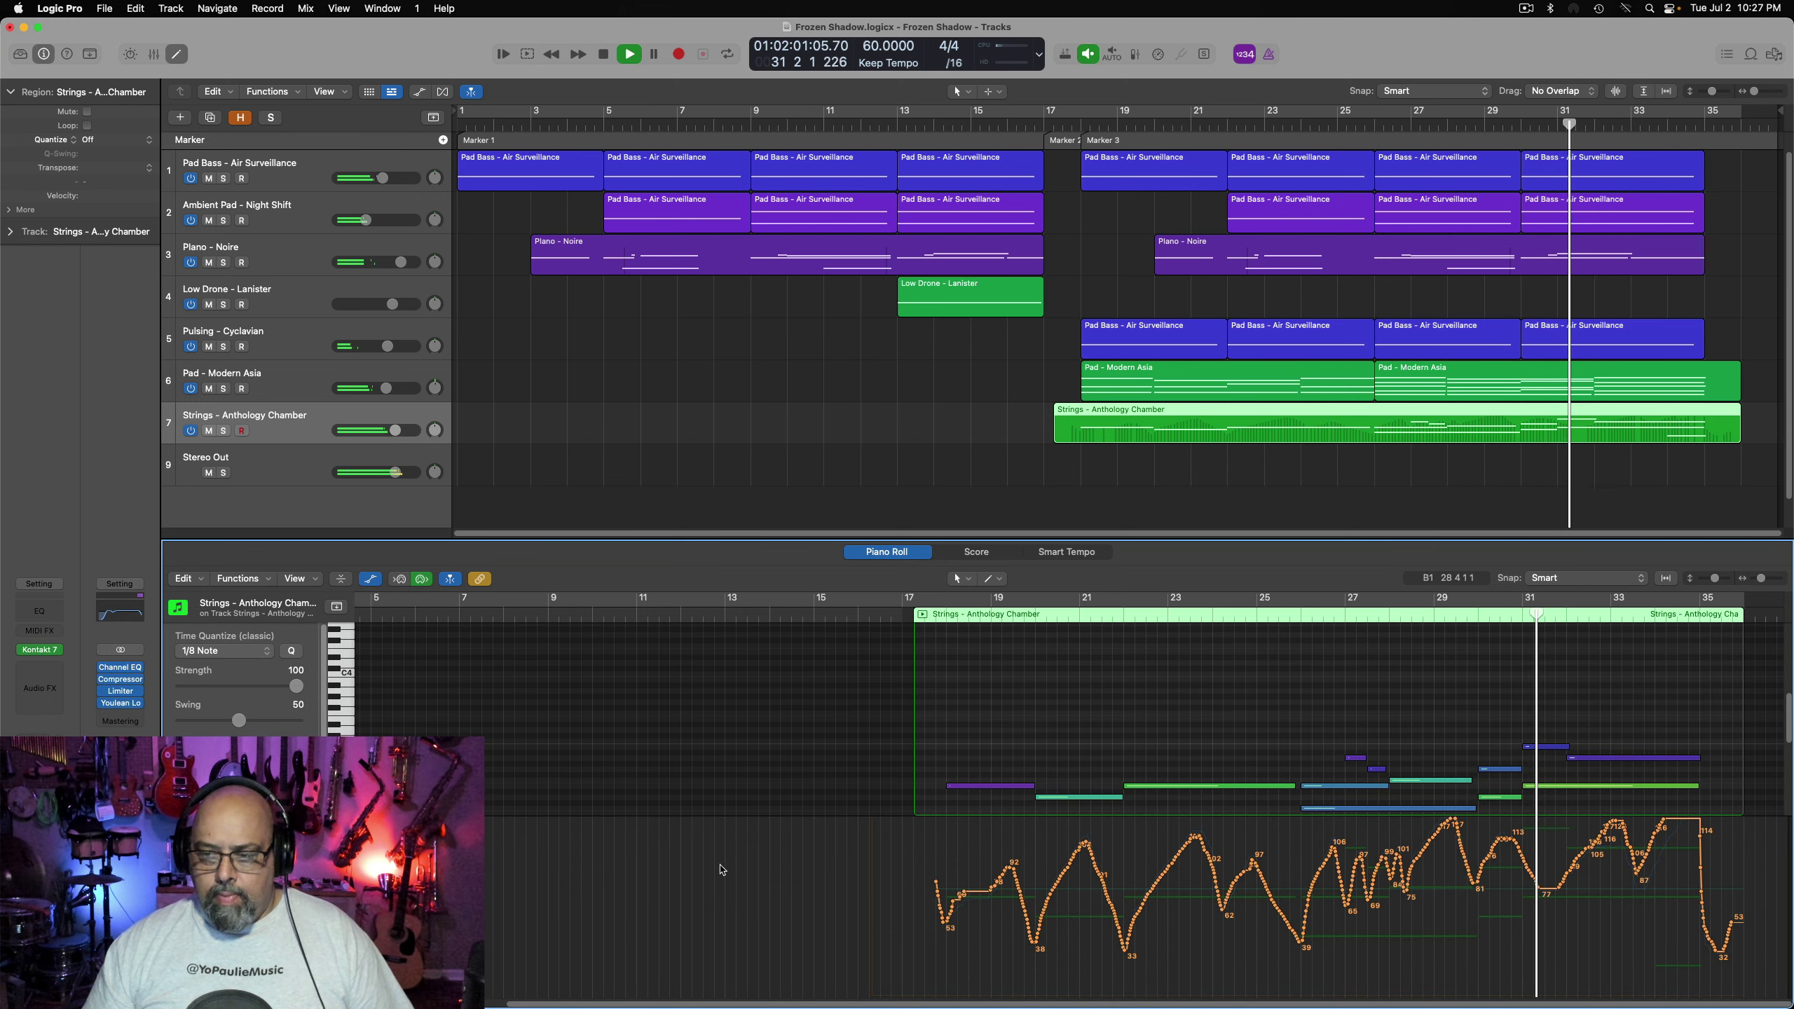
click(1343, 616)
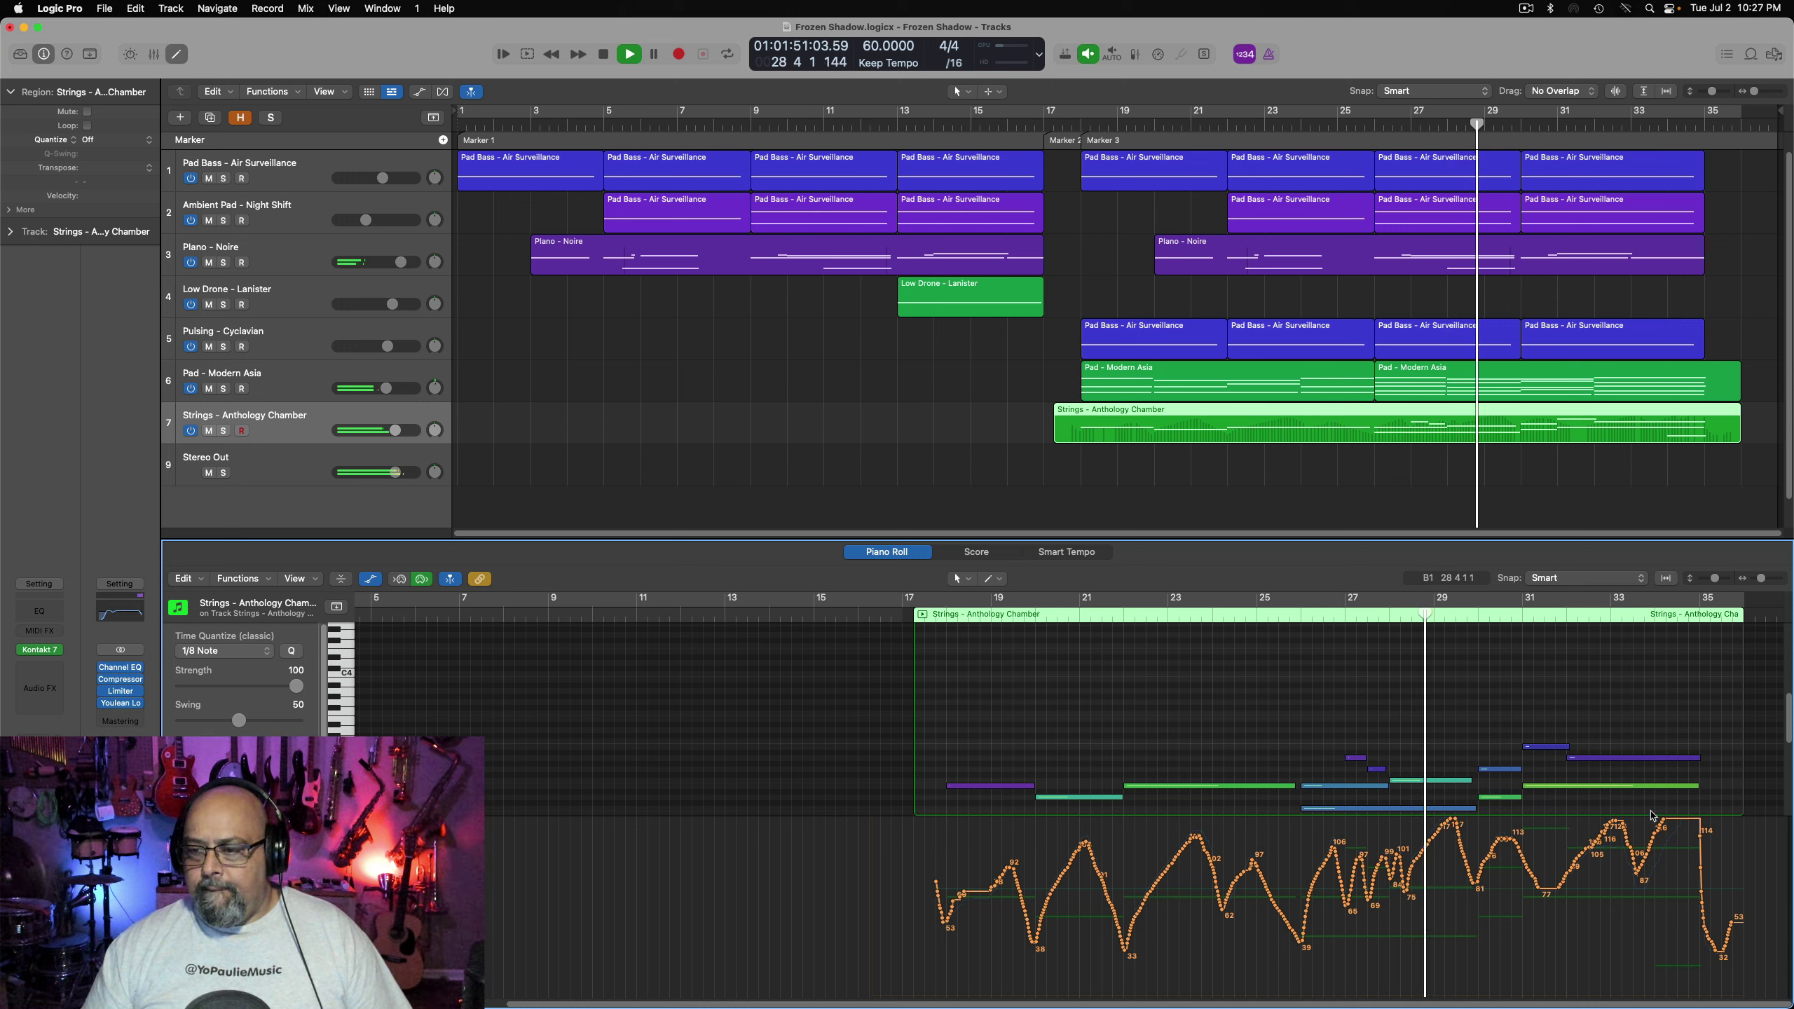
drag(1790, 717, 1790, 739)
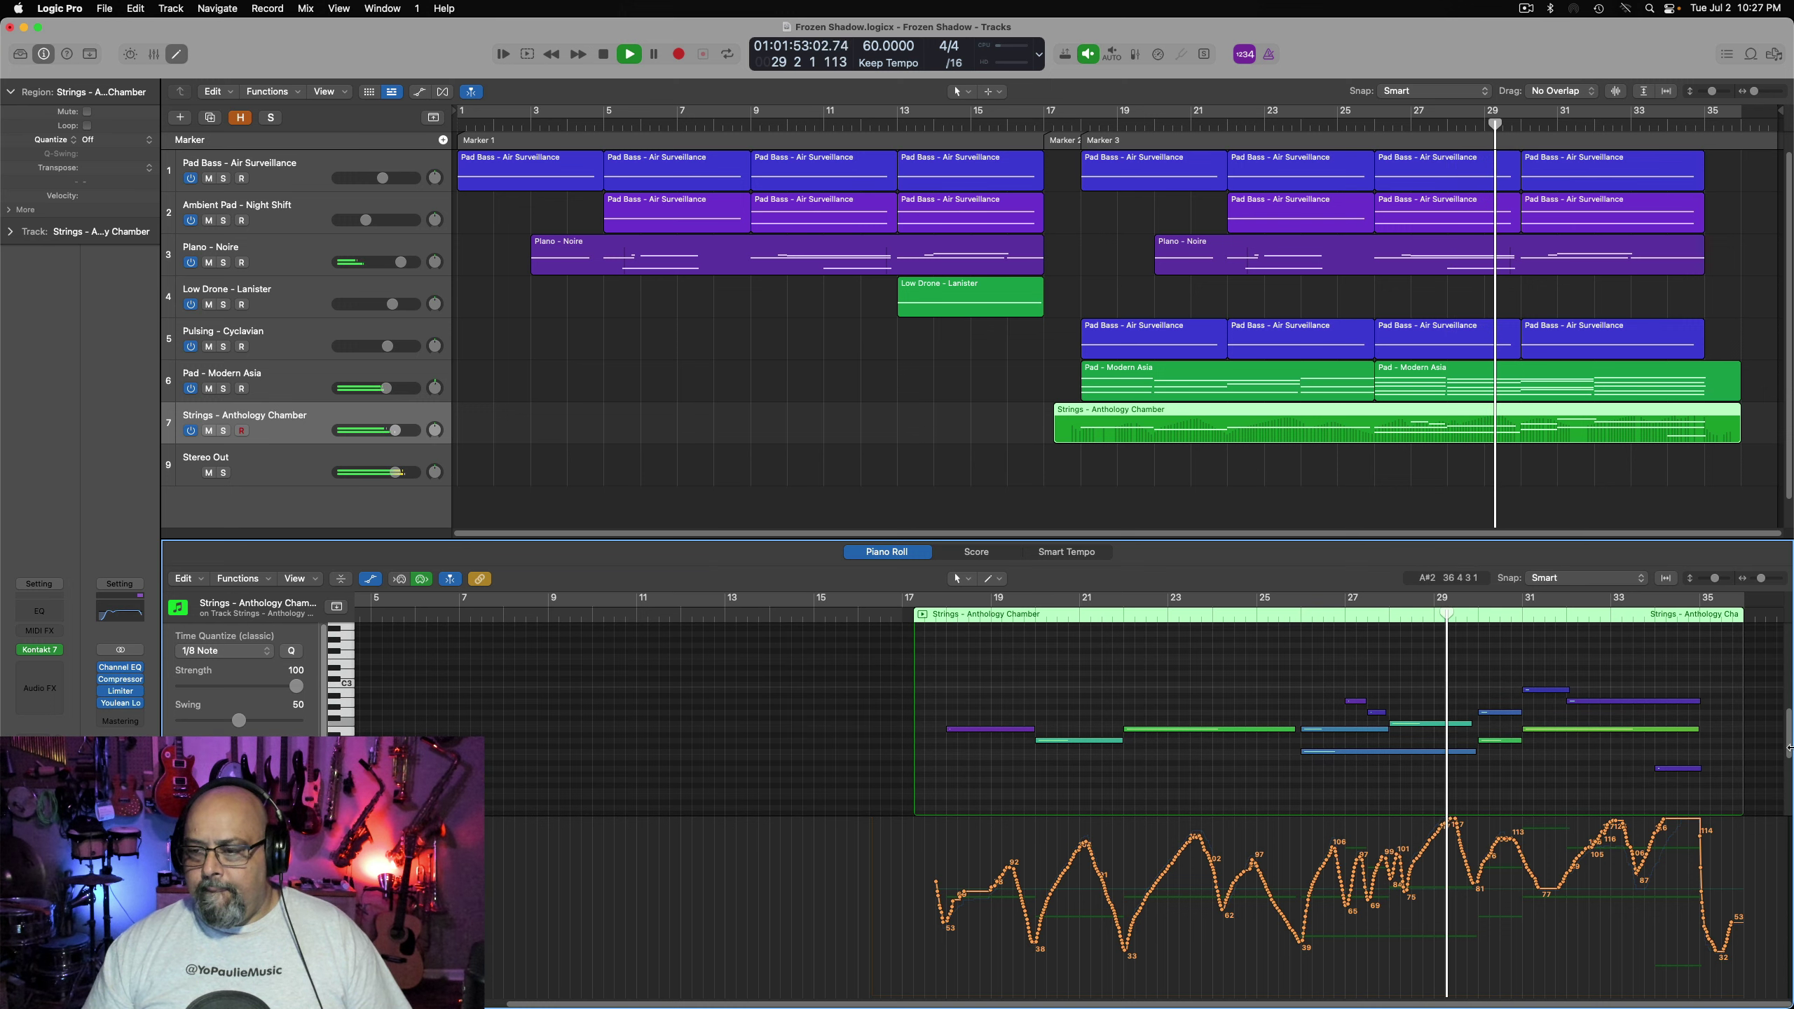
click(1376, 130)
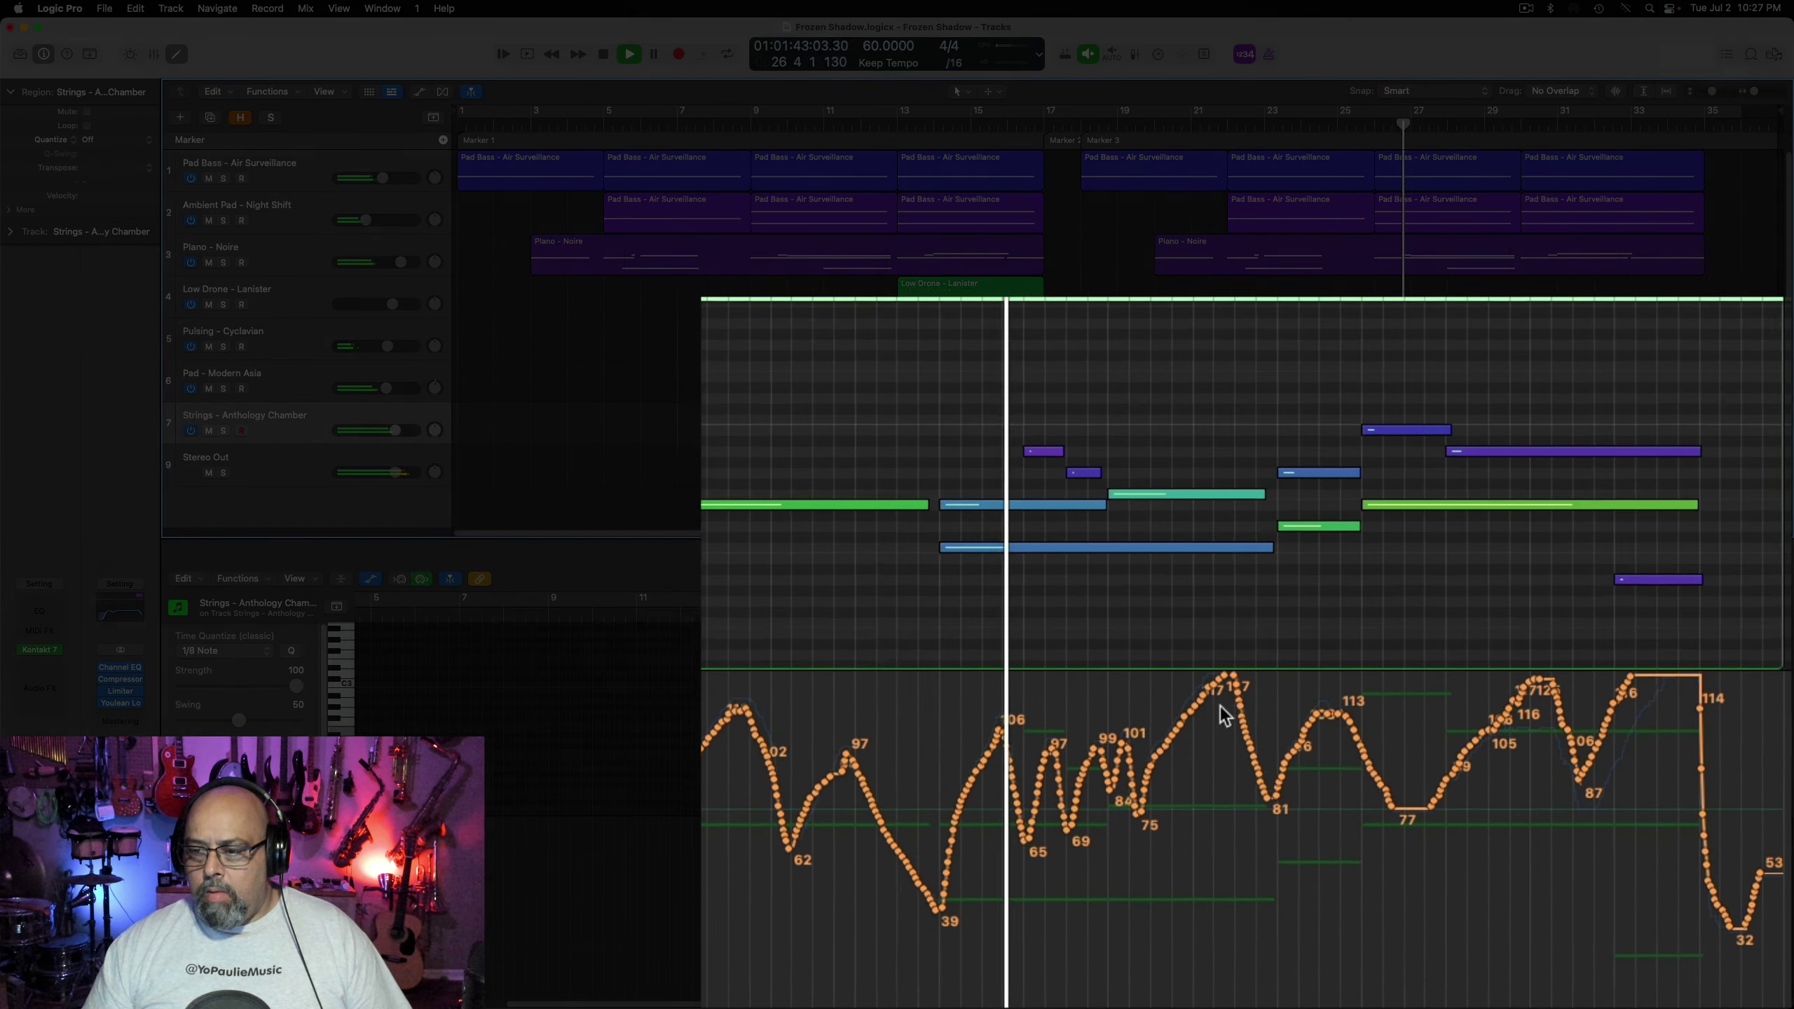
Lower the controller curve's peaks near bars 29 and 30 to 108 and 102, and close the Piano Roll after playback
drag(1200, 693, 1189, 752)
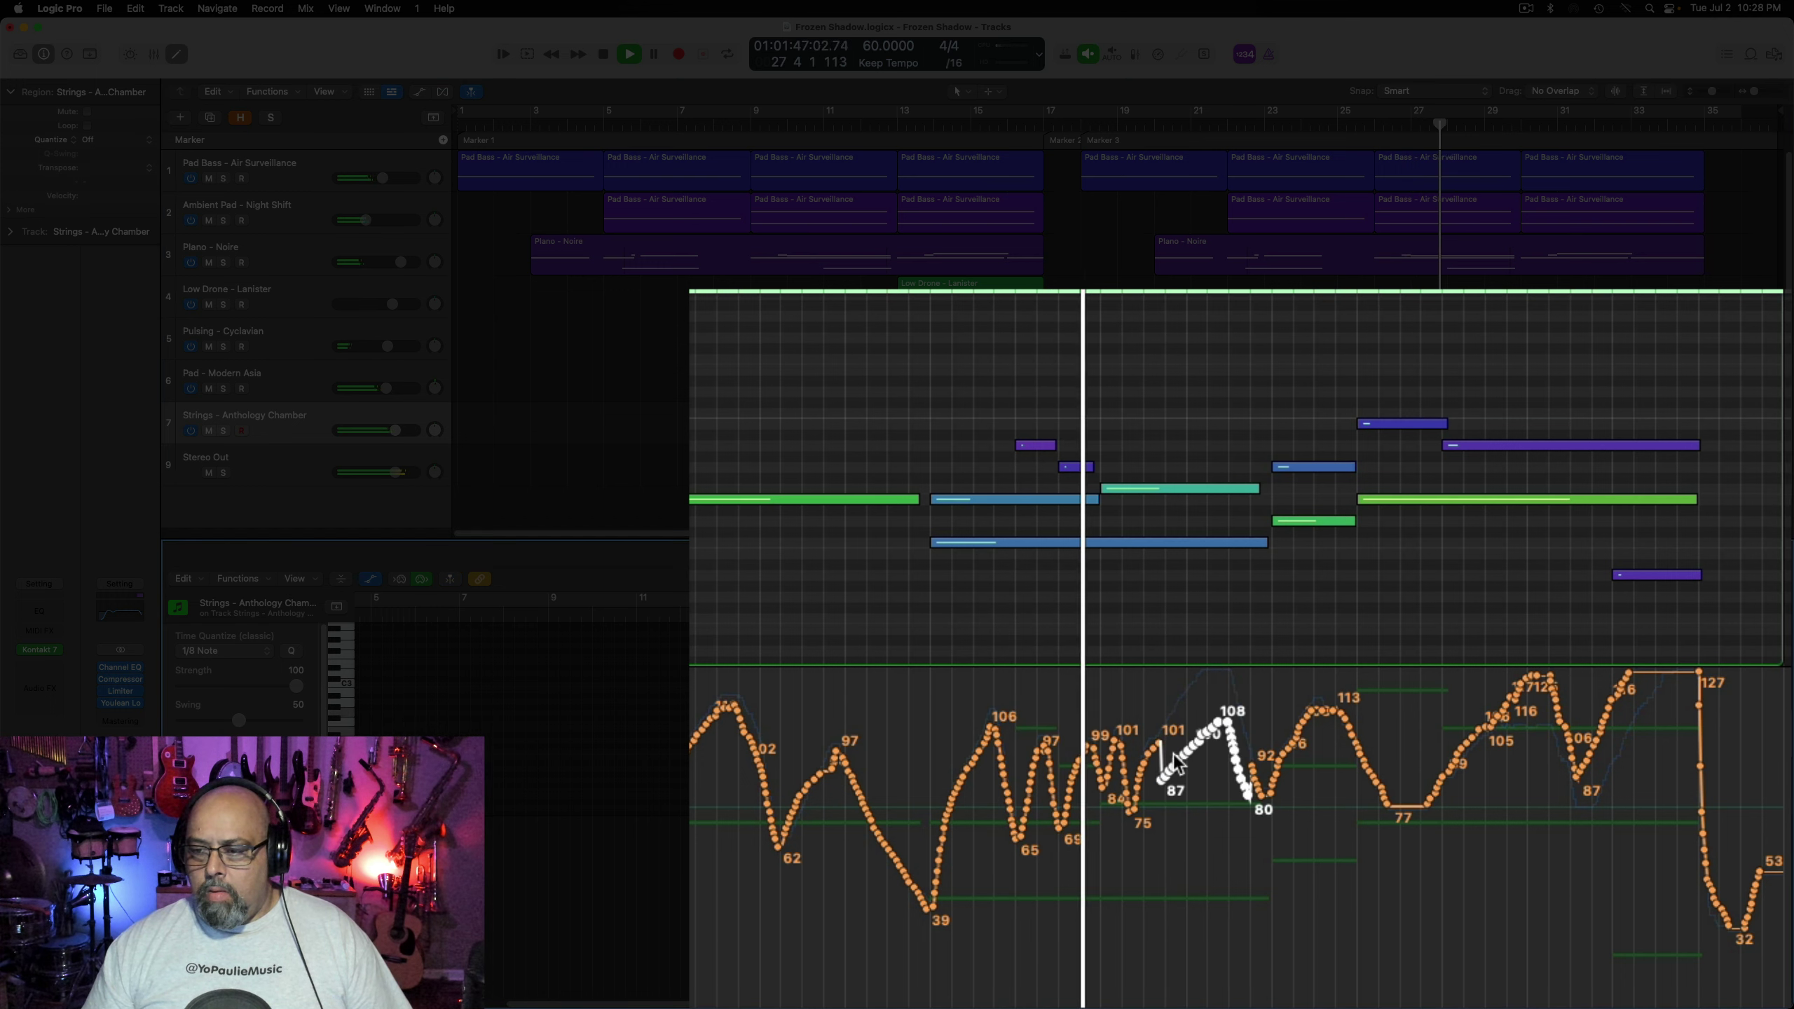
click(1197, 785)
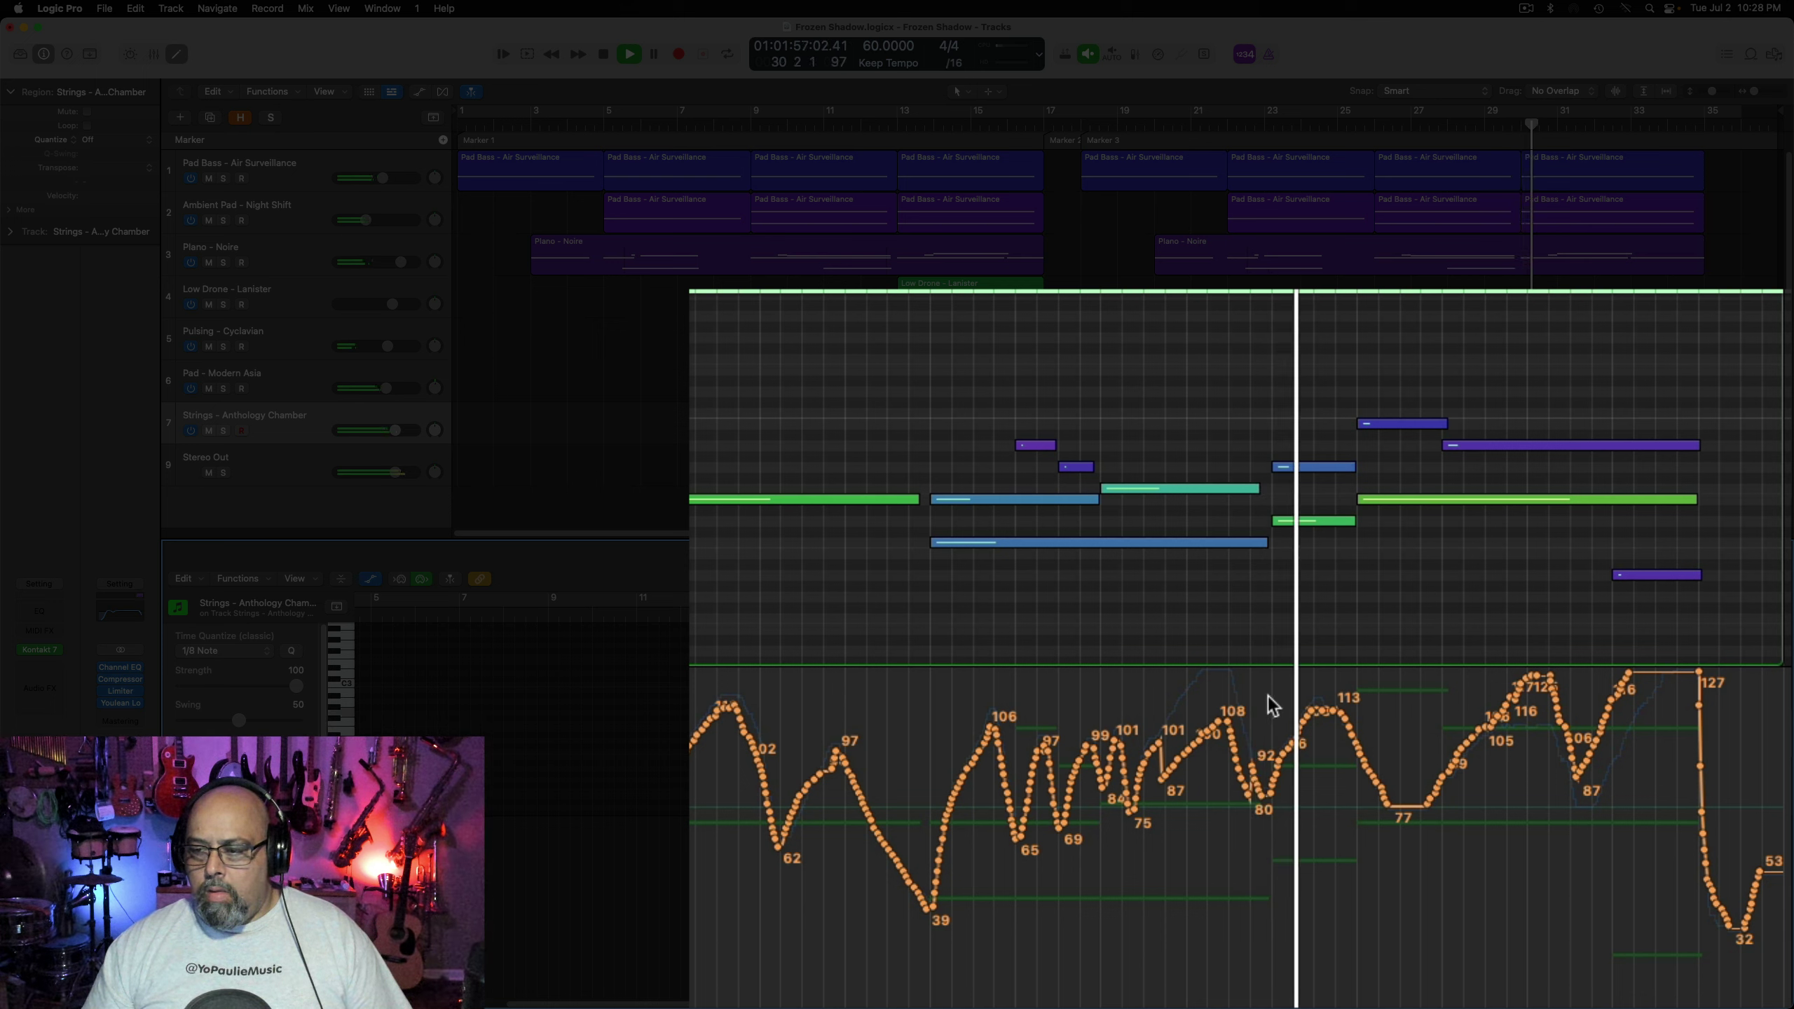
drag(1267, 695, 1328, 756)
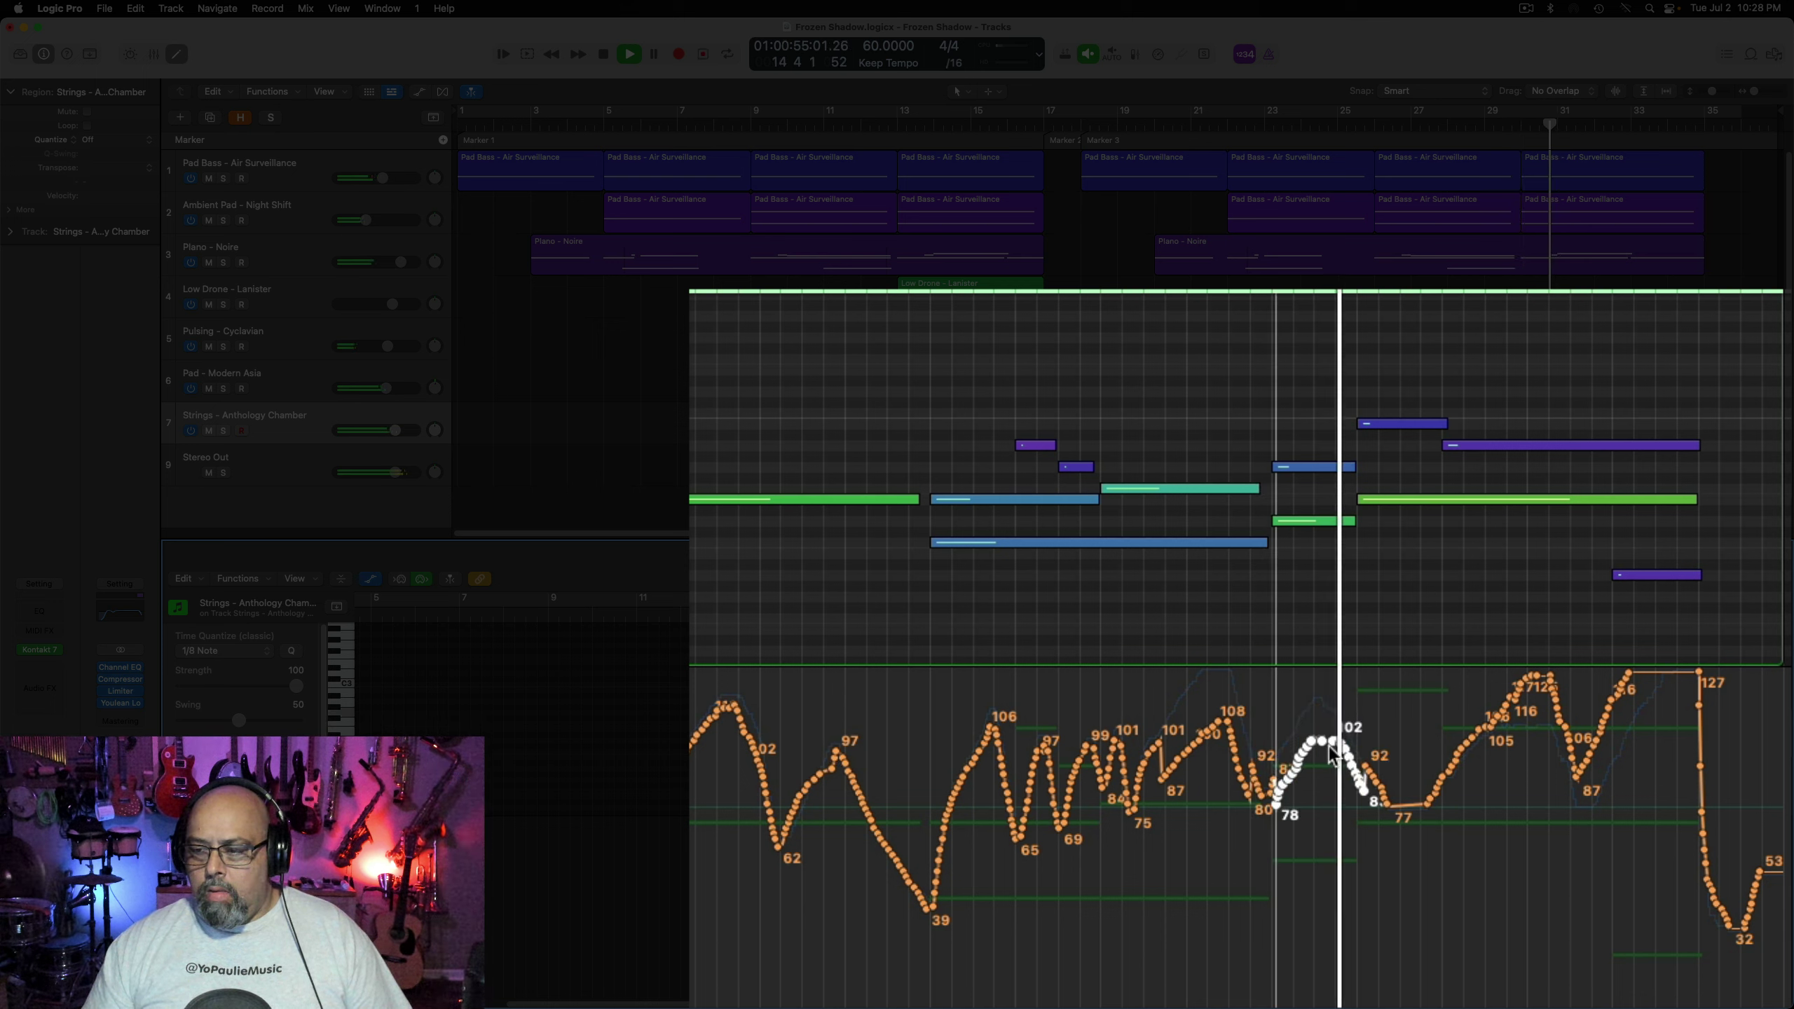
click(1366, 838)
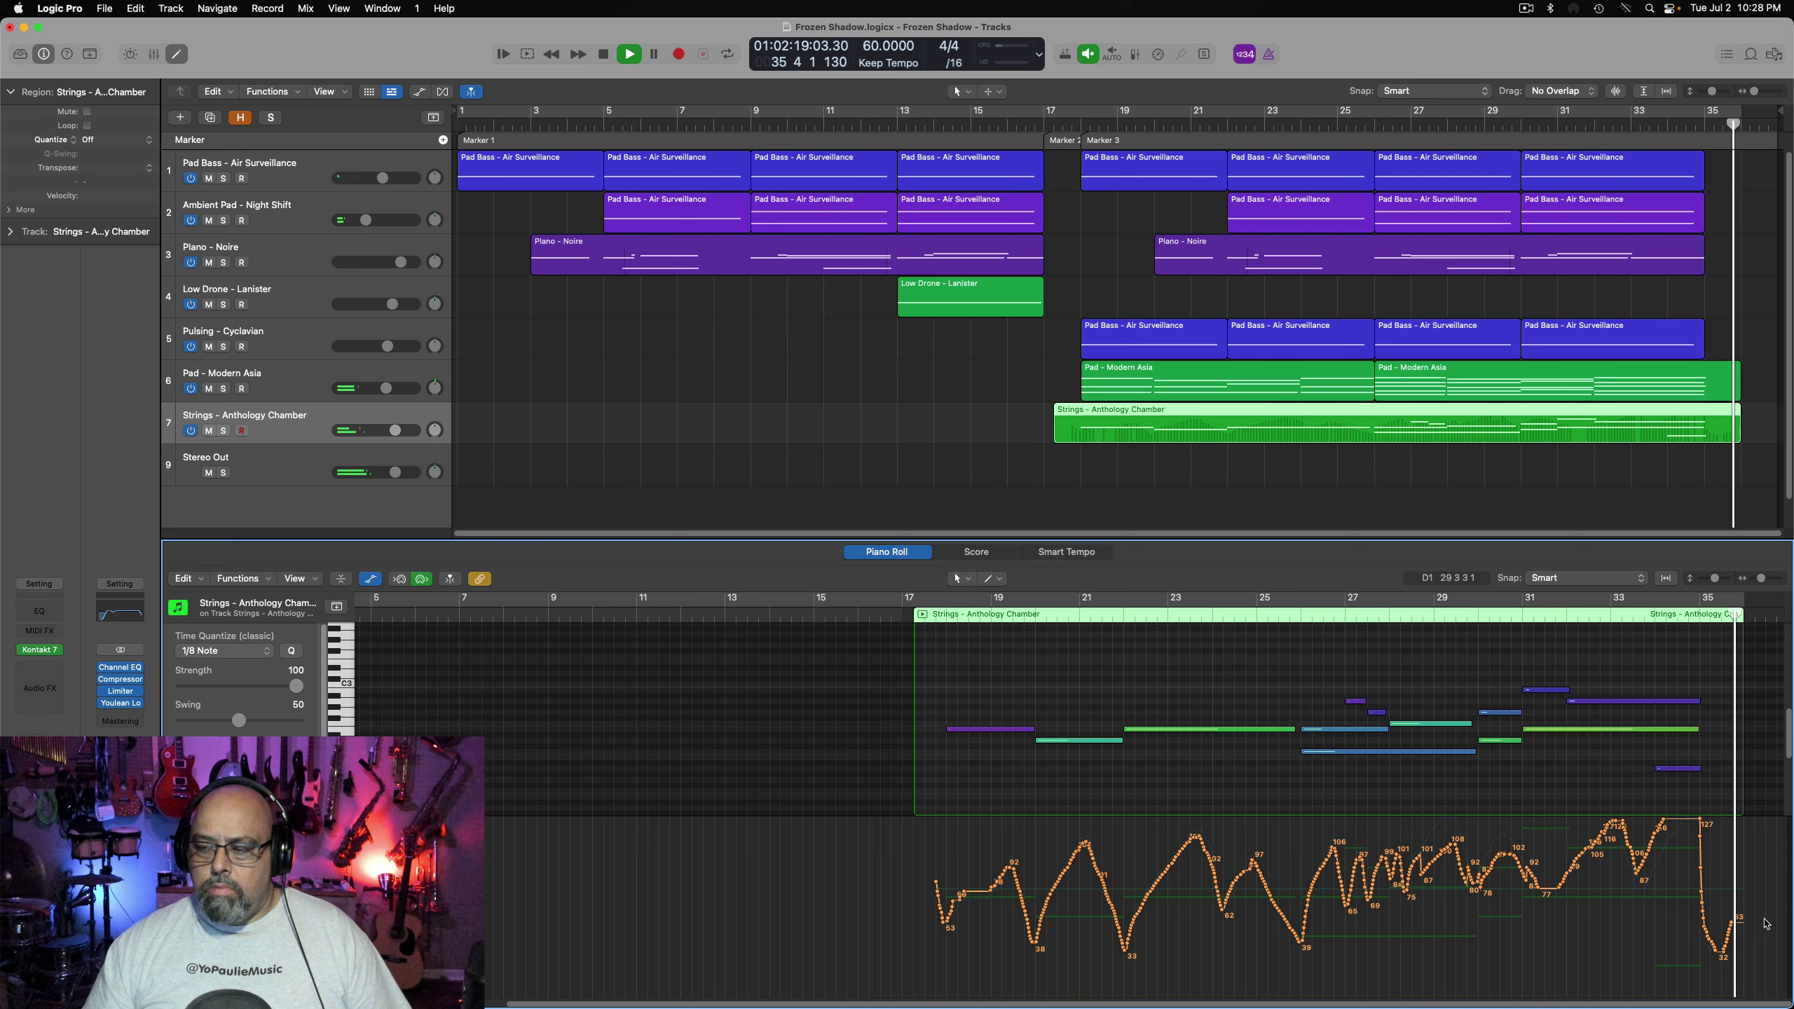
key(space)
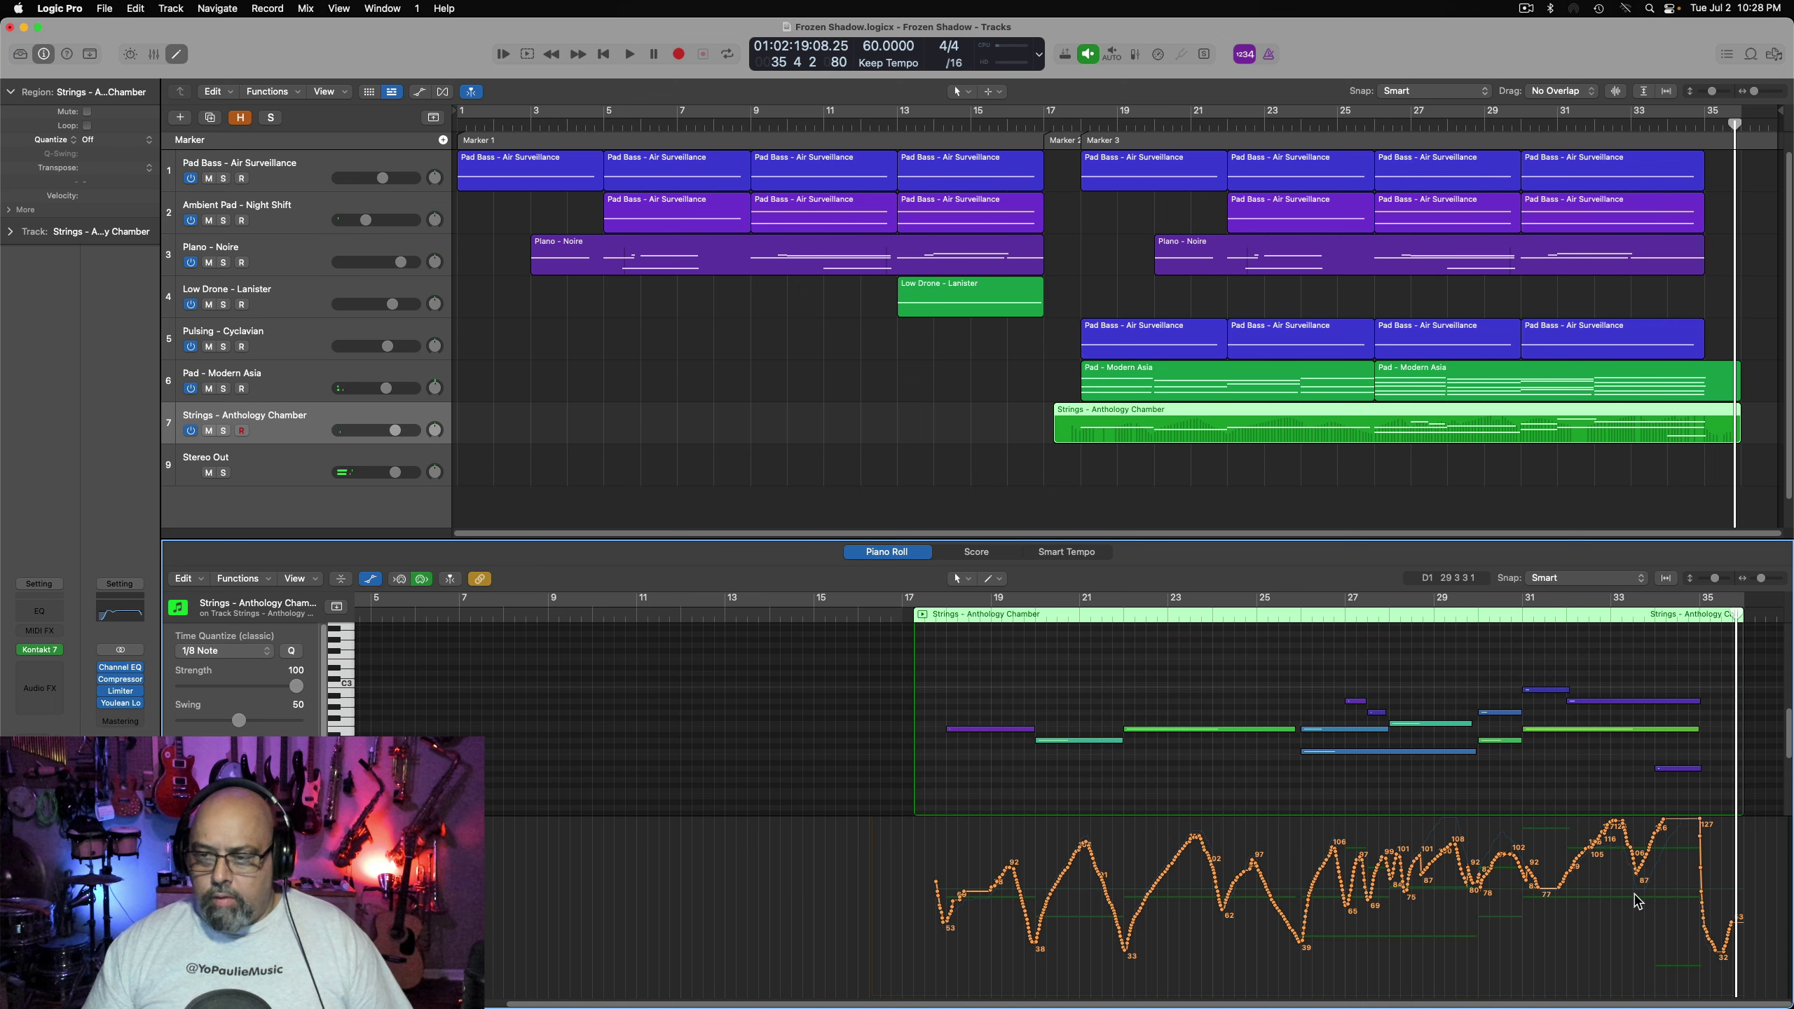
key(e)
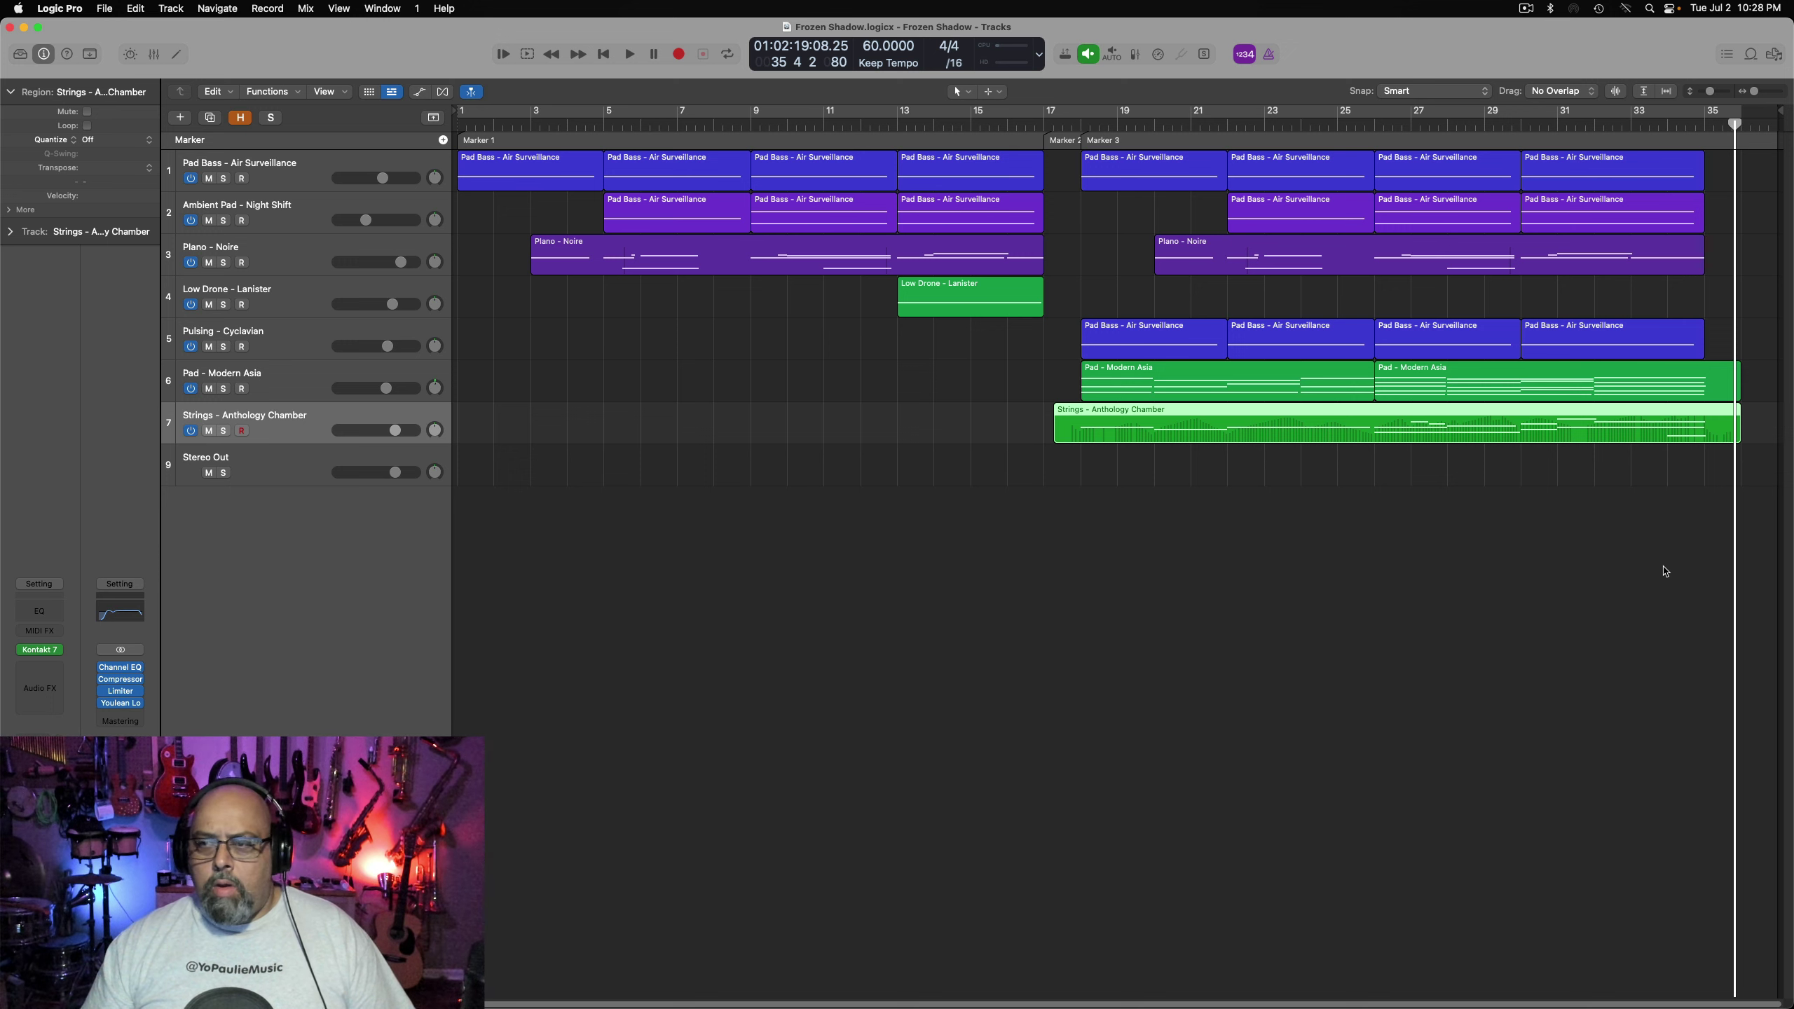
Recolor the Low Drone, Pulsing, Pad - Modern Asia and Strings - Anthology Chamber regions purple
drag(1690, 578, 714, 301)
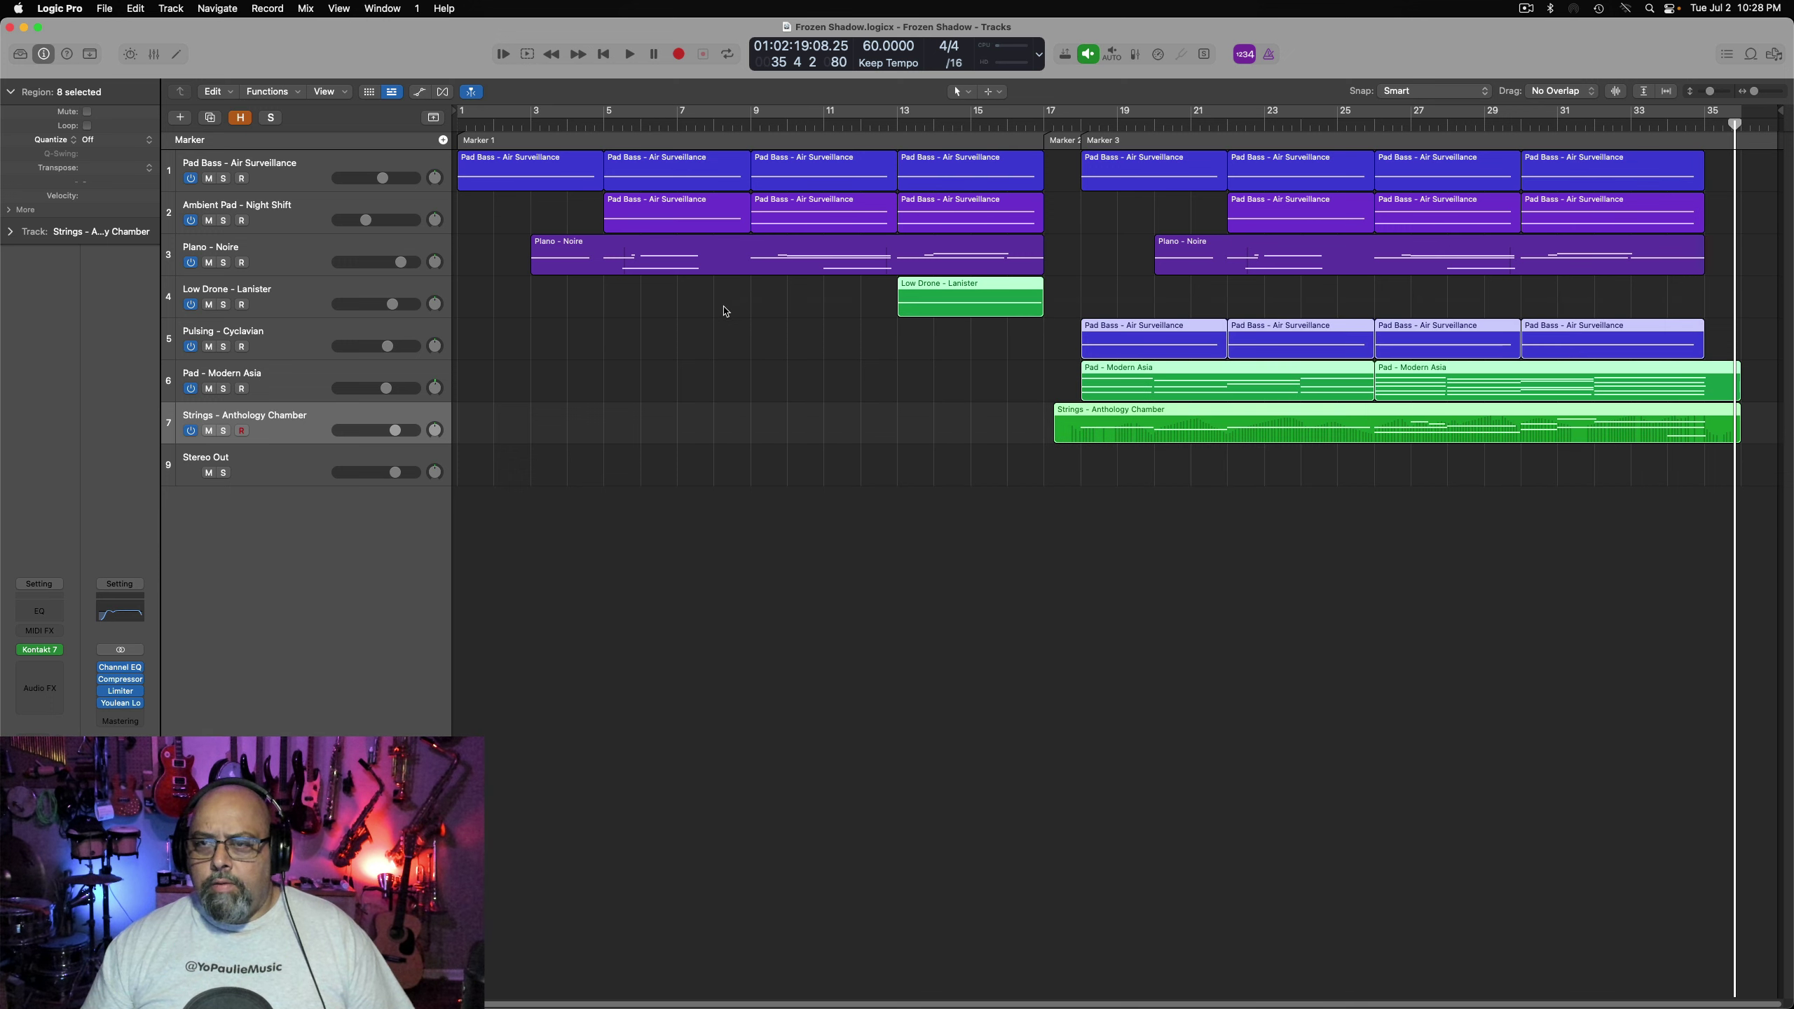
key(alt+c)
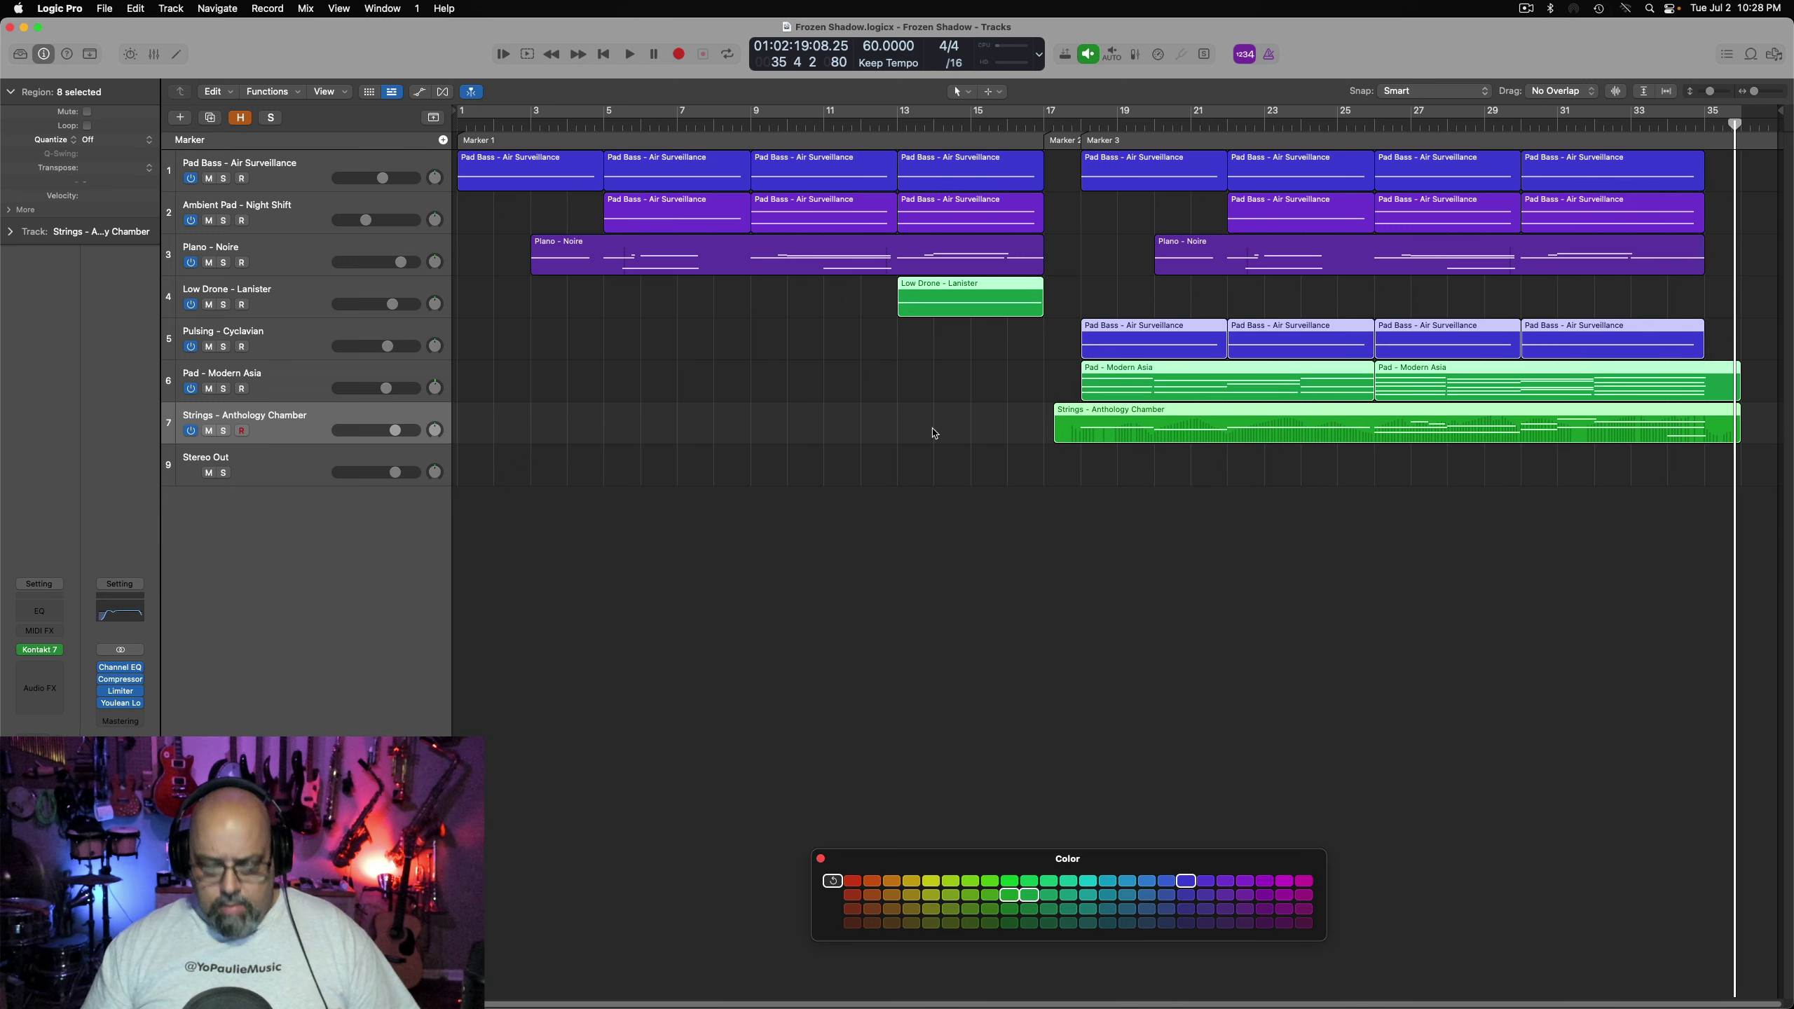
click(1228, 881)
click(821, 859)
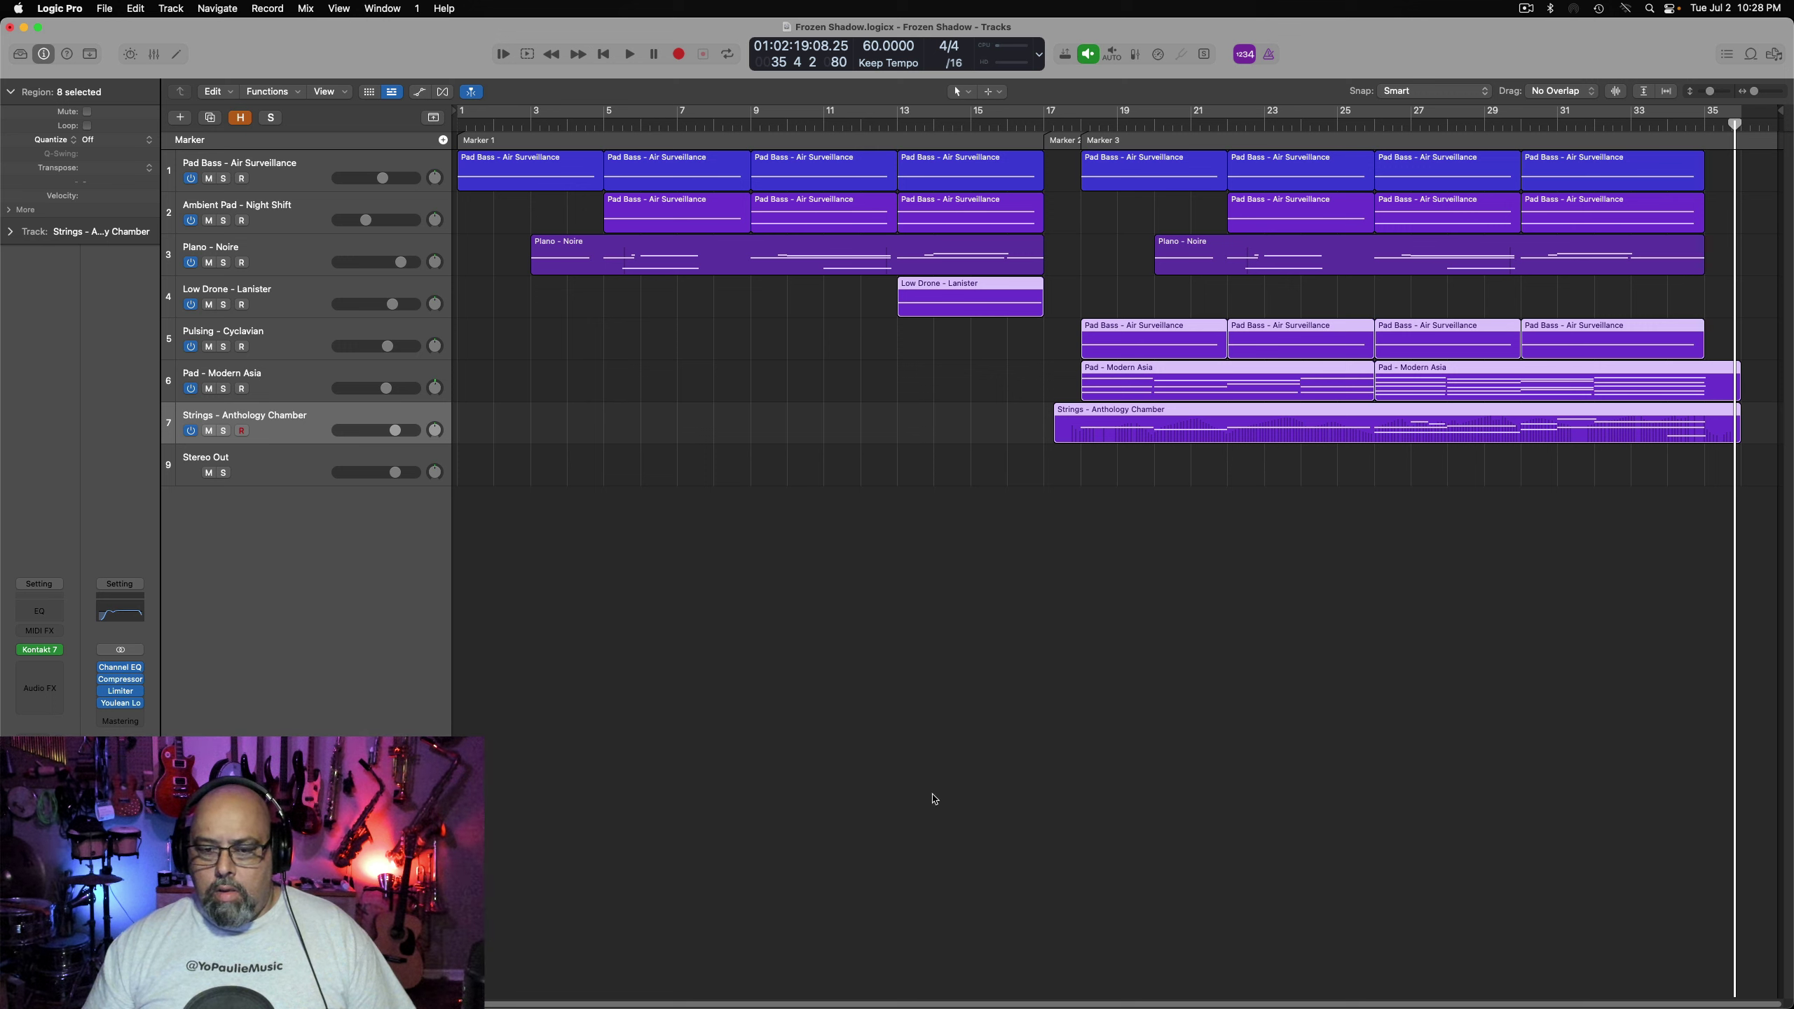
click(1031, 751)
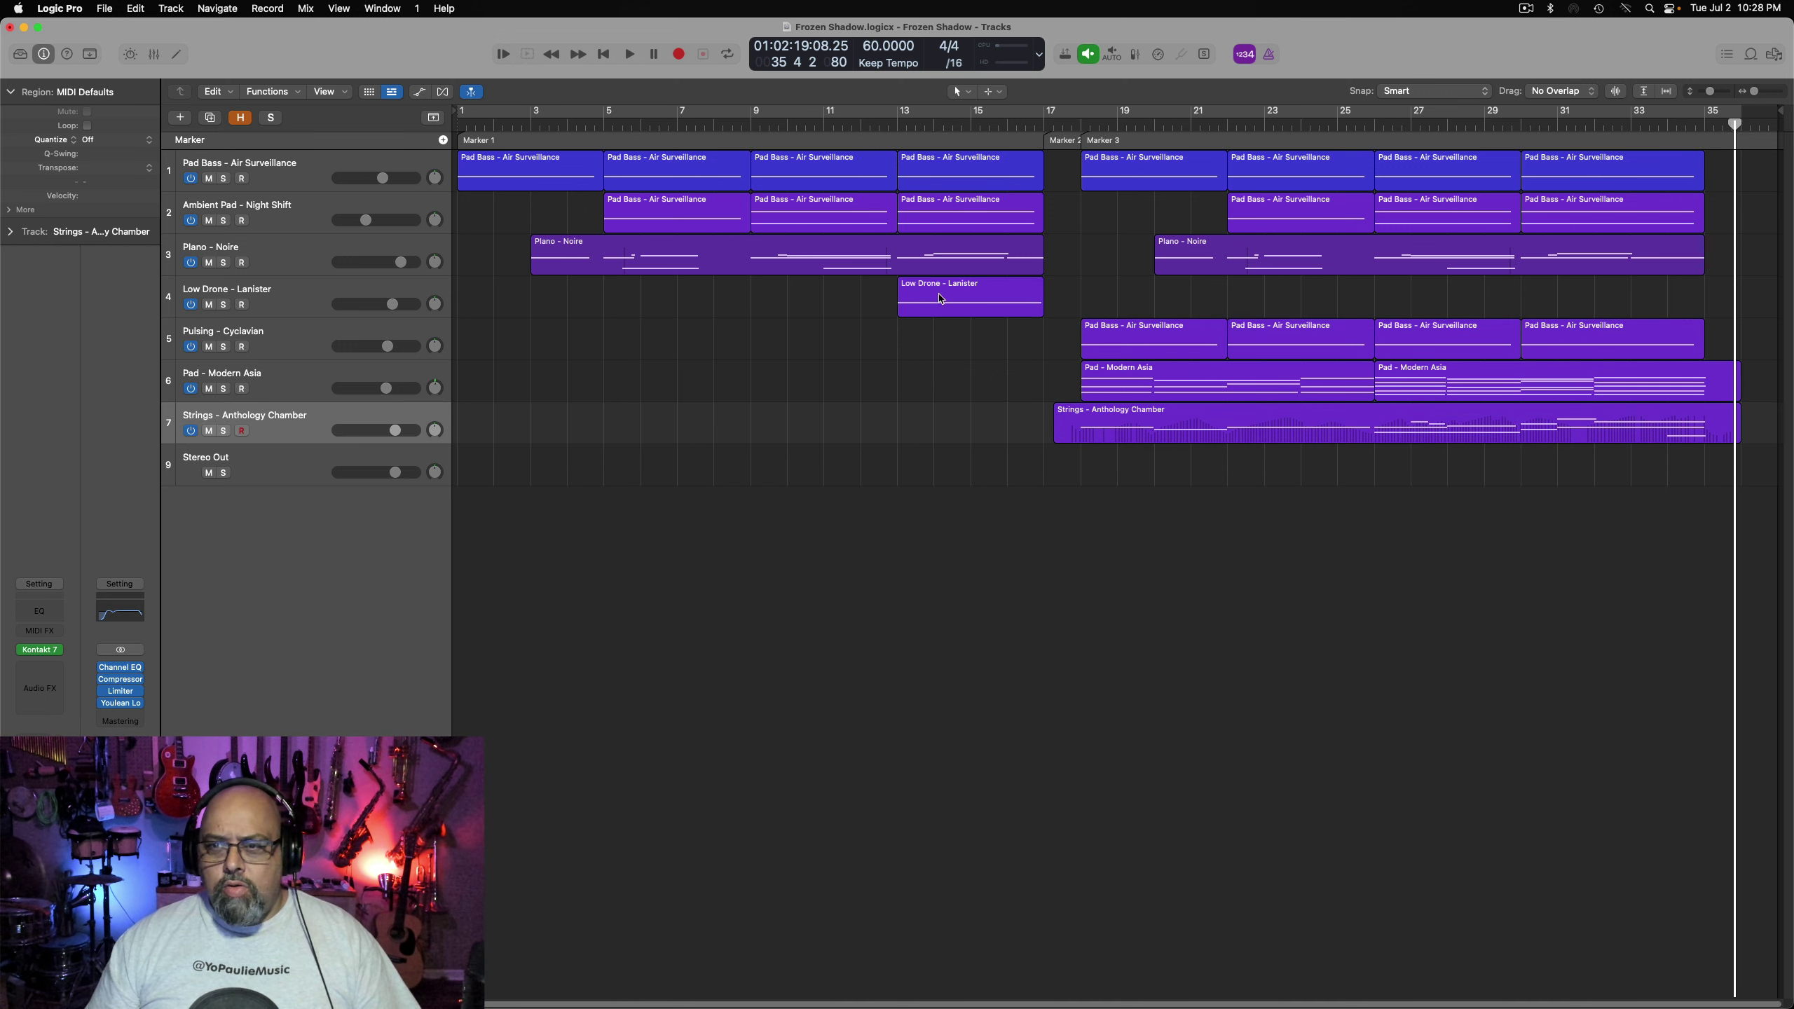
Play the full arrangement from bar 3
click(543, 131)
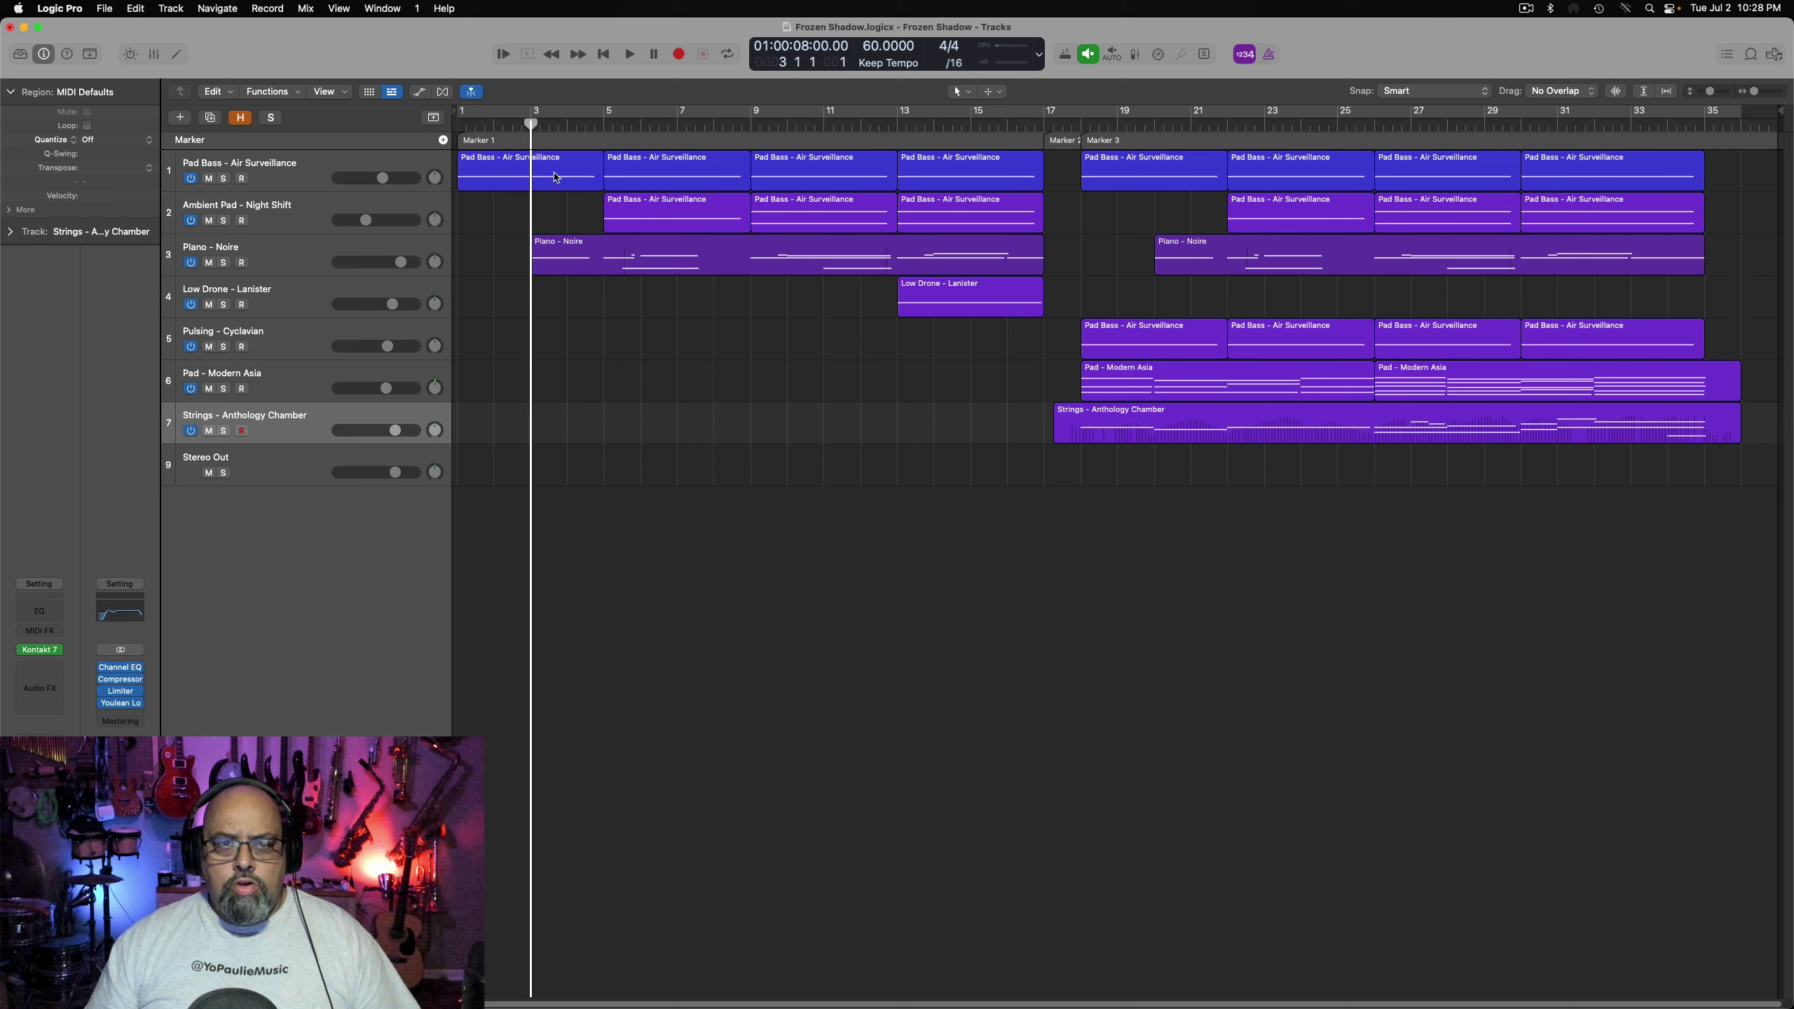
key(space)
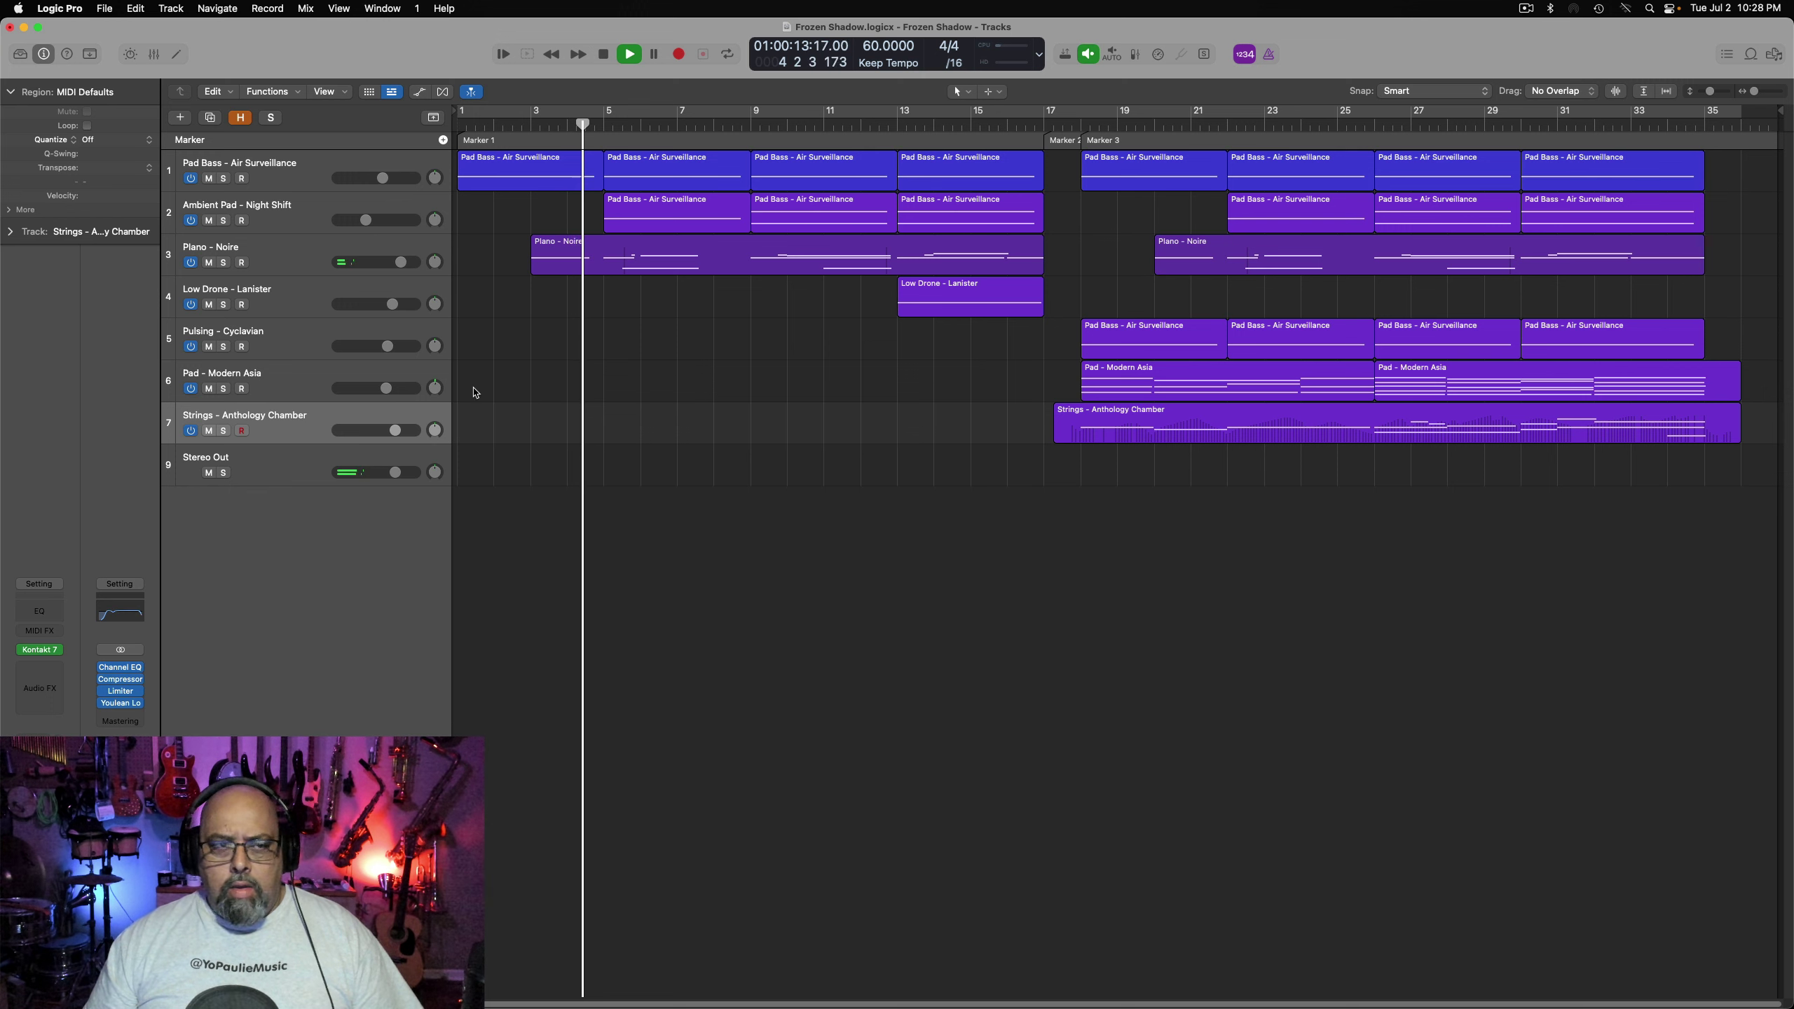
Duplicate the Piano - Noire track with its instrument and effects as an empty track directly below it
click(253, 245)
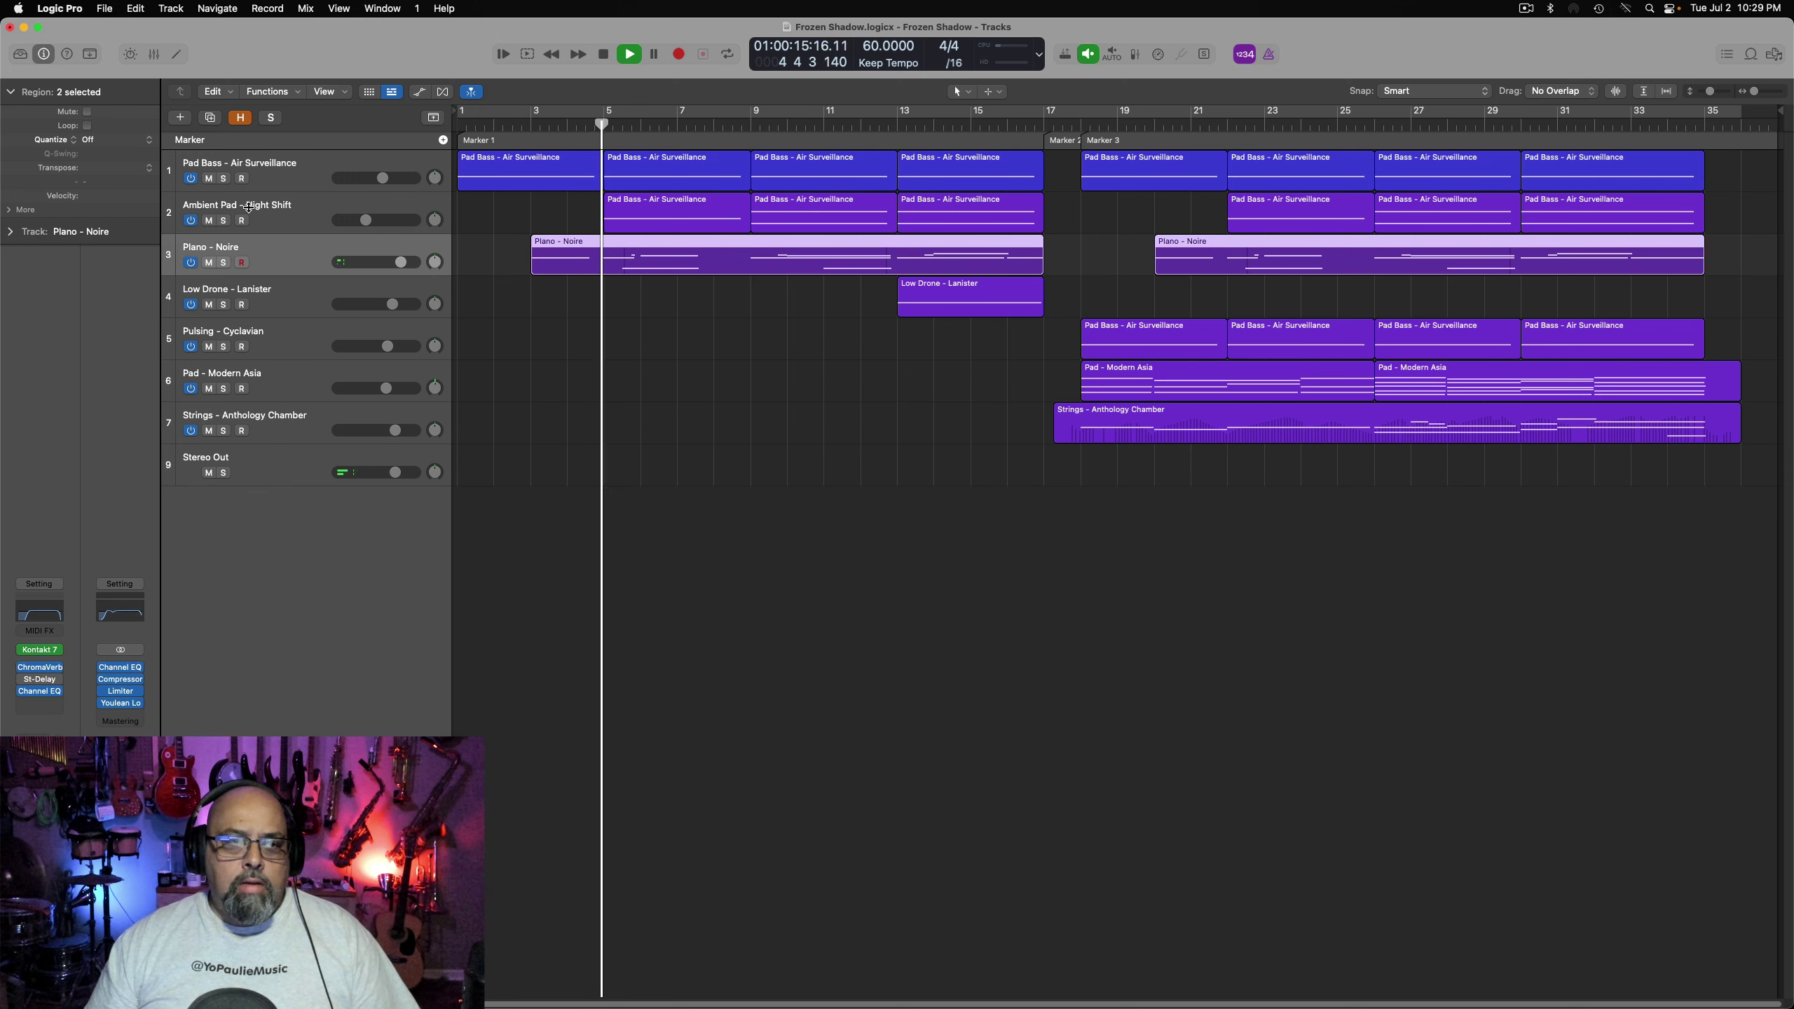
click(210, 118)
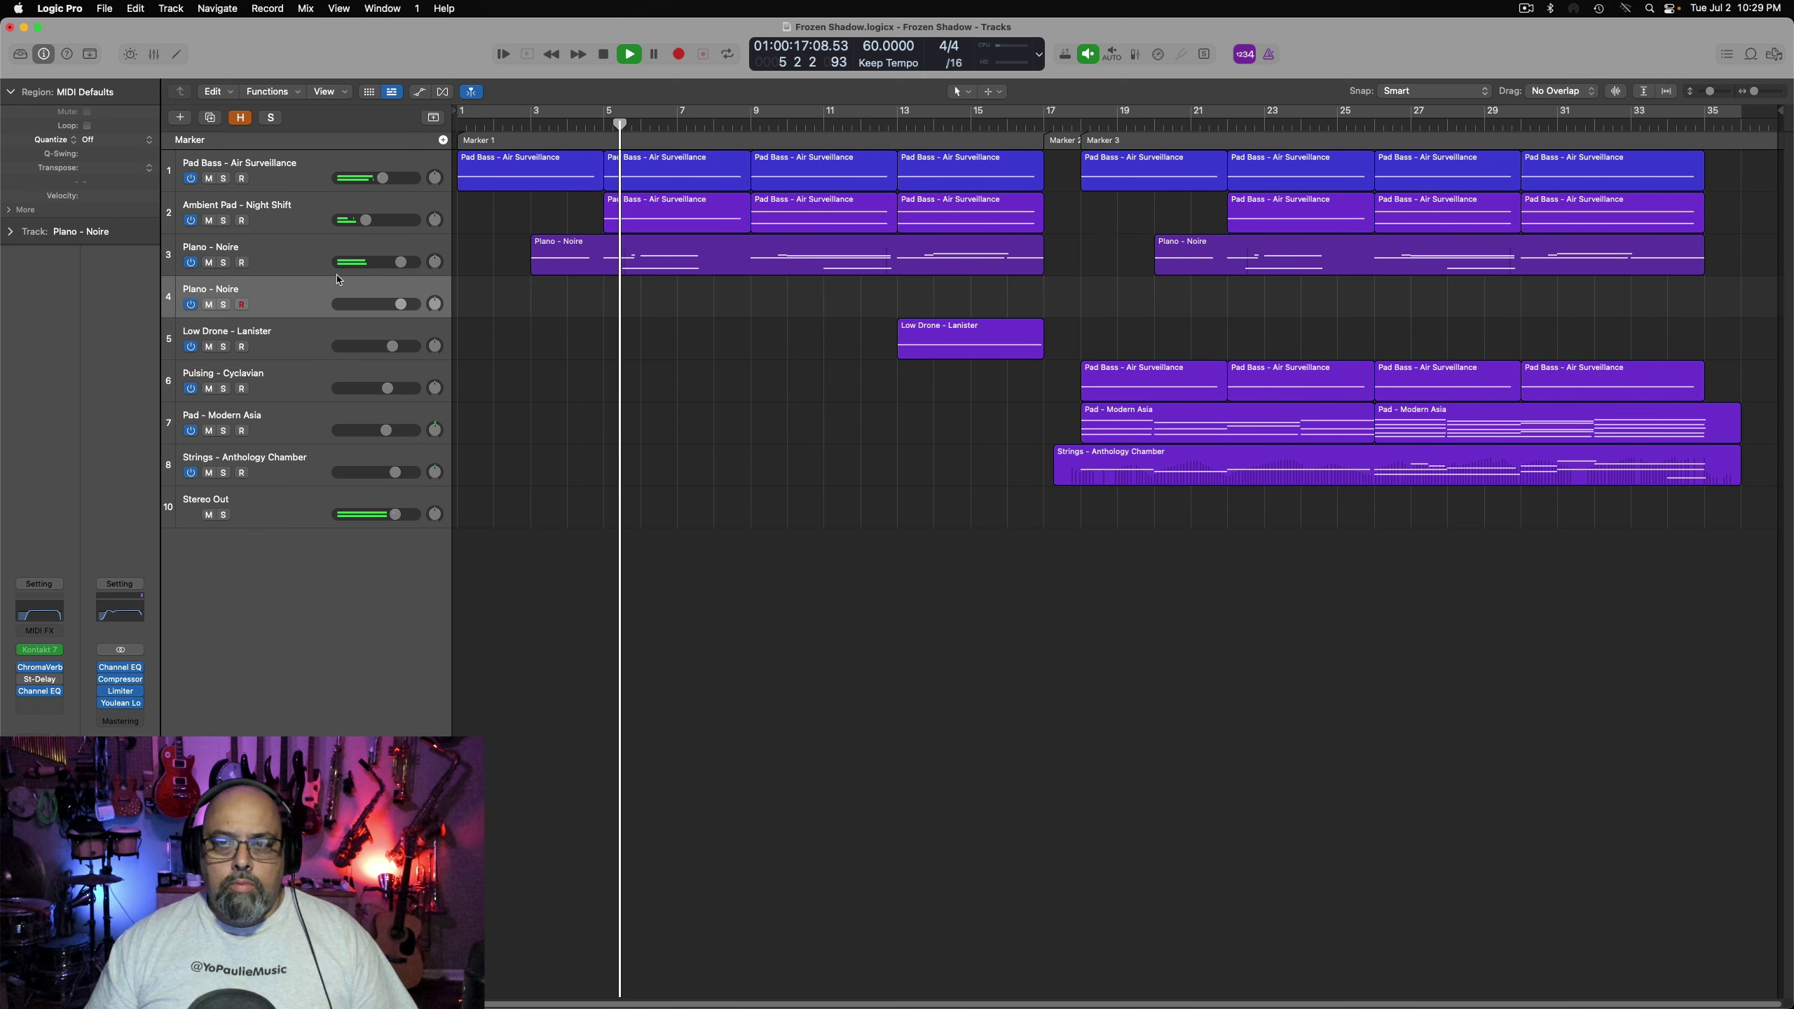
click(1088, 140)
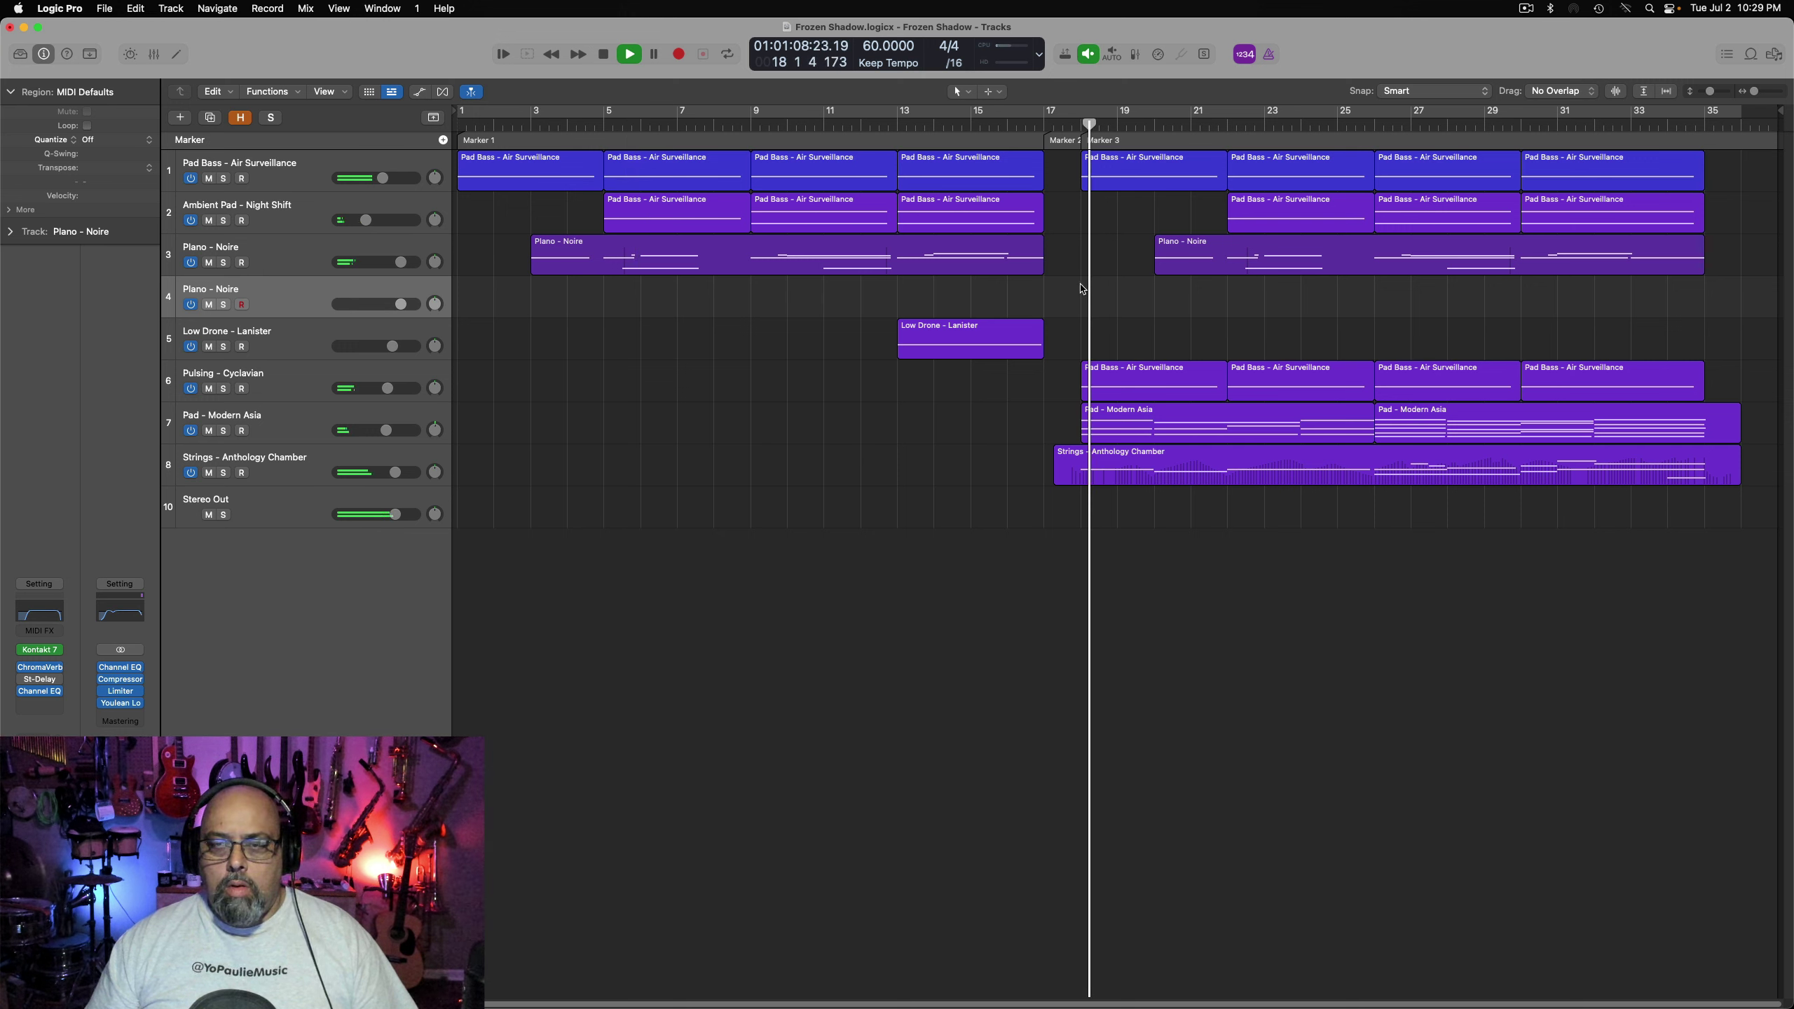
key(r)
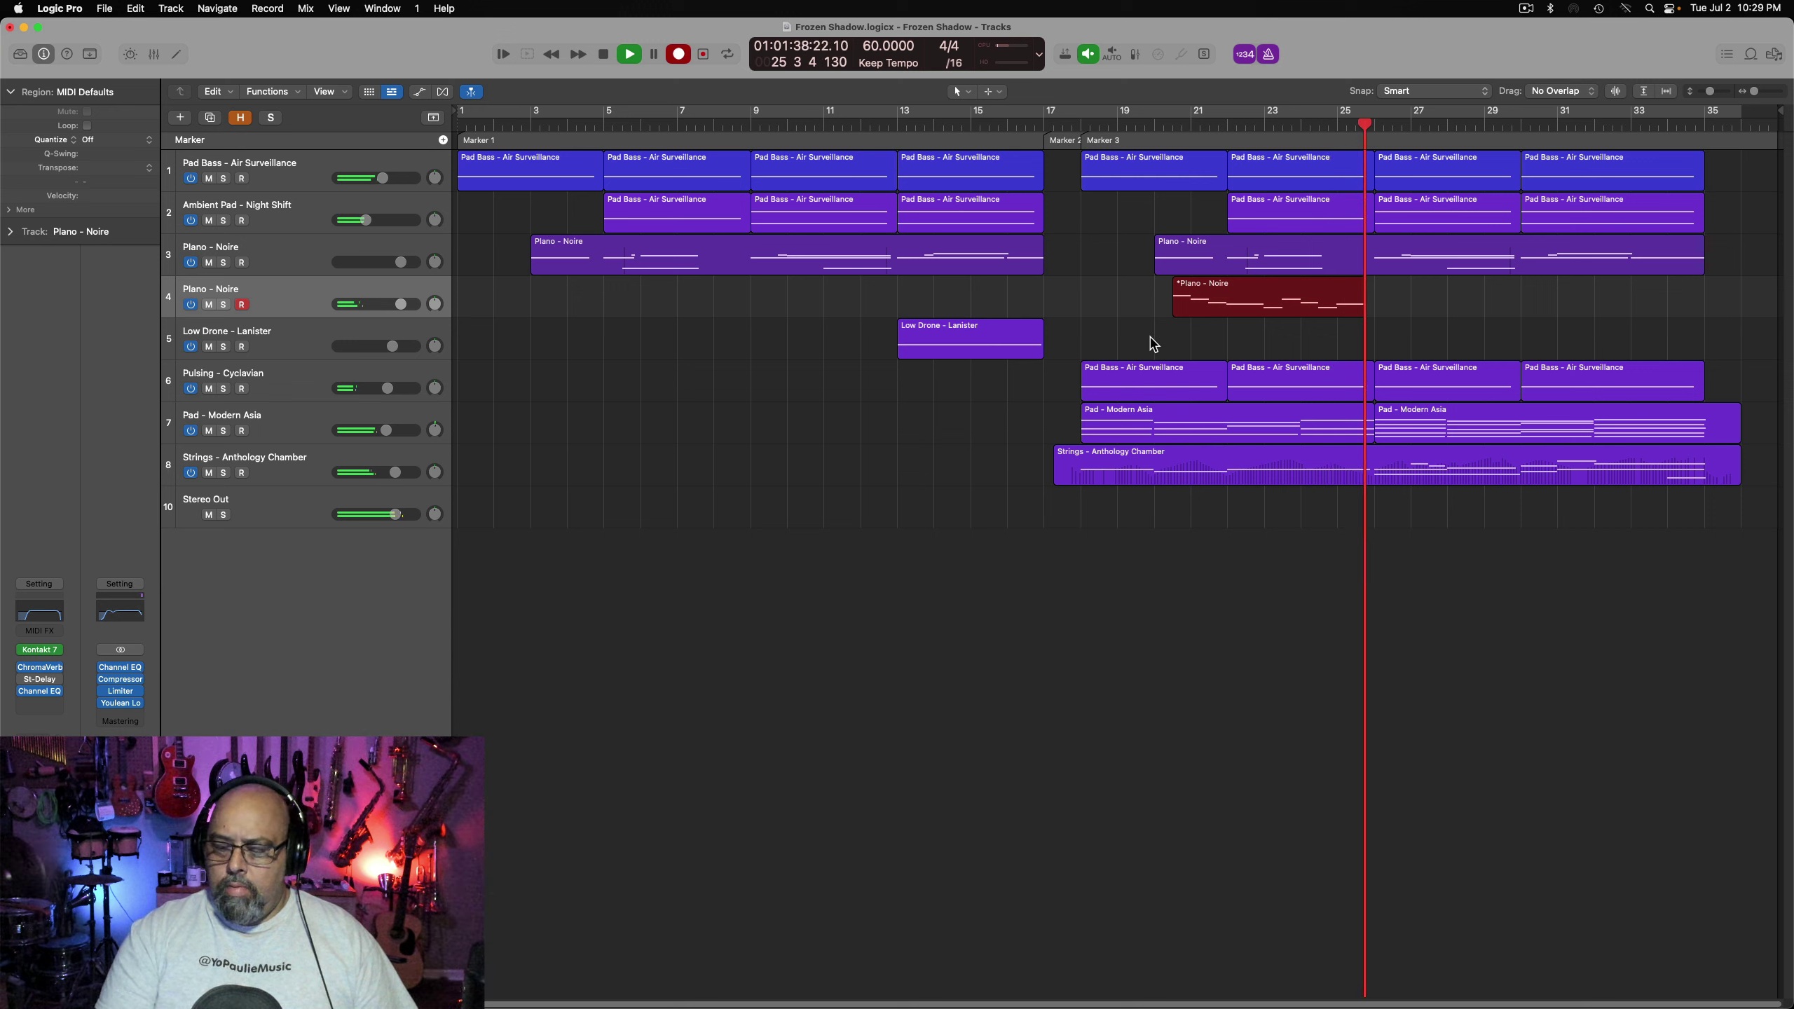
key(space)
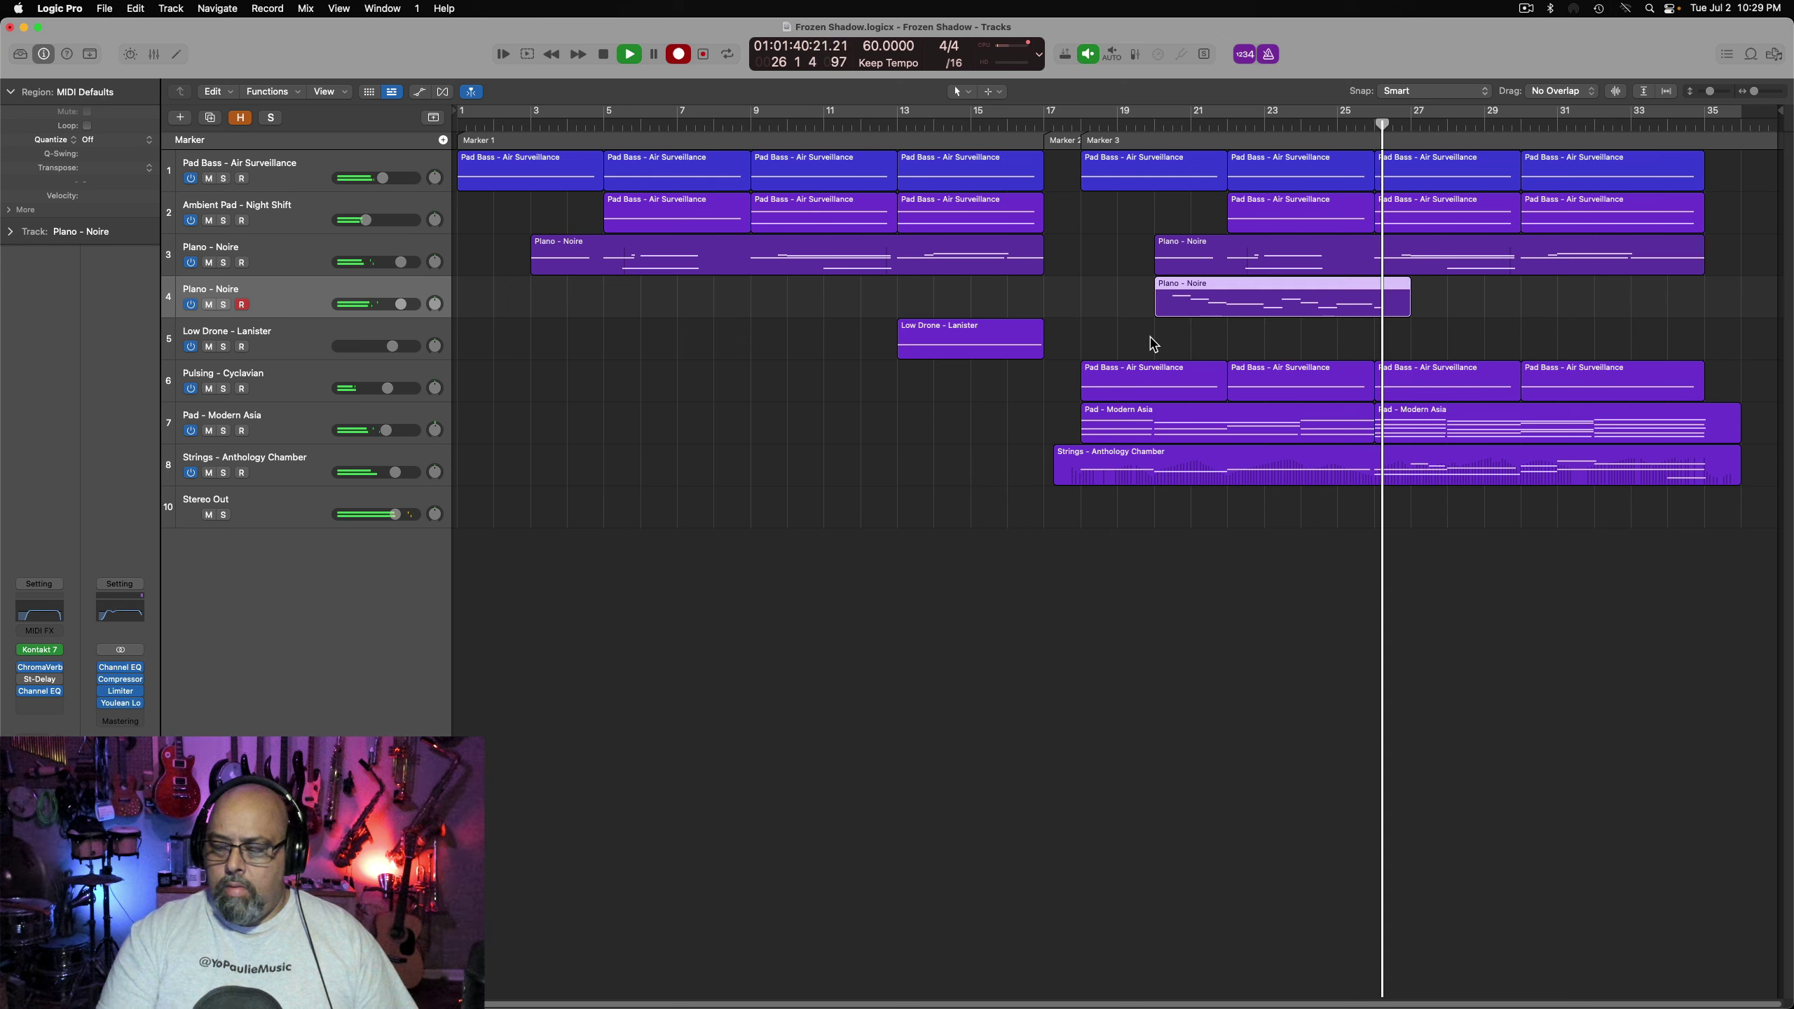
key(Delete)
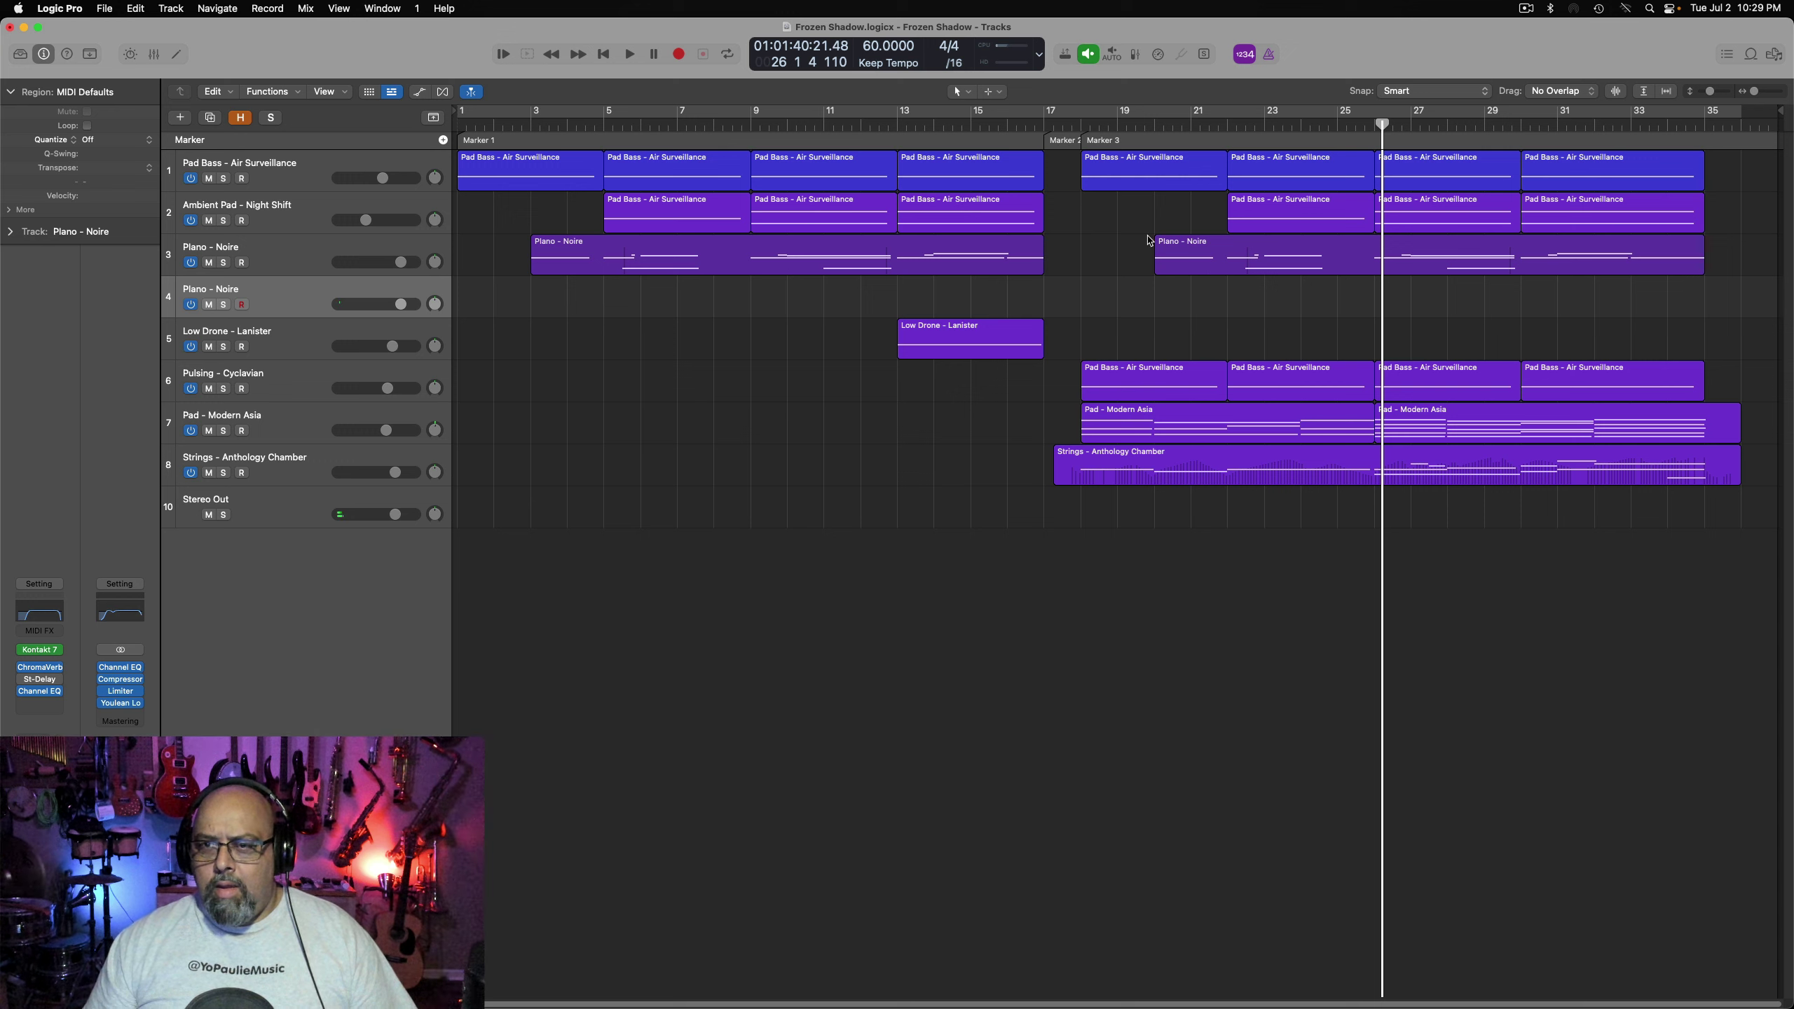
Record a piano melody on the duplicated Piano - Noire track, starting from bar 20 and stopping in bar 35
click(1169, 138)
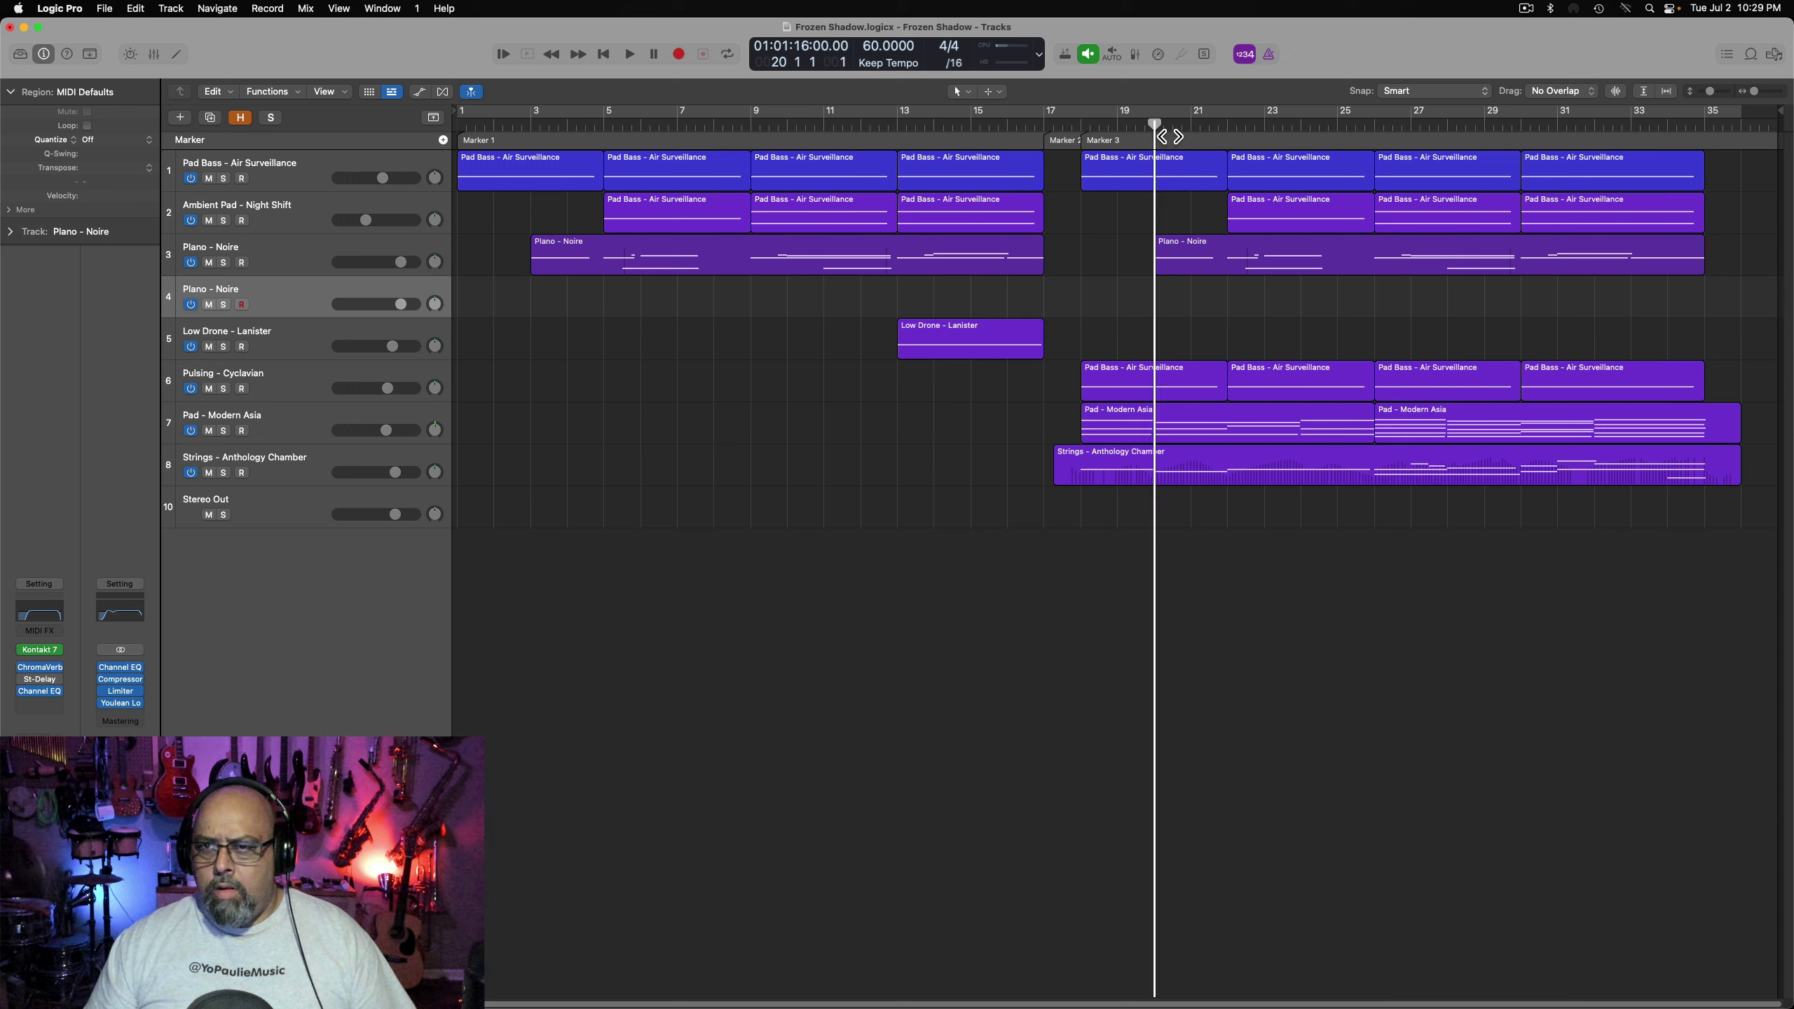
key(space)
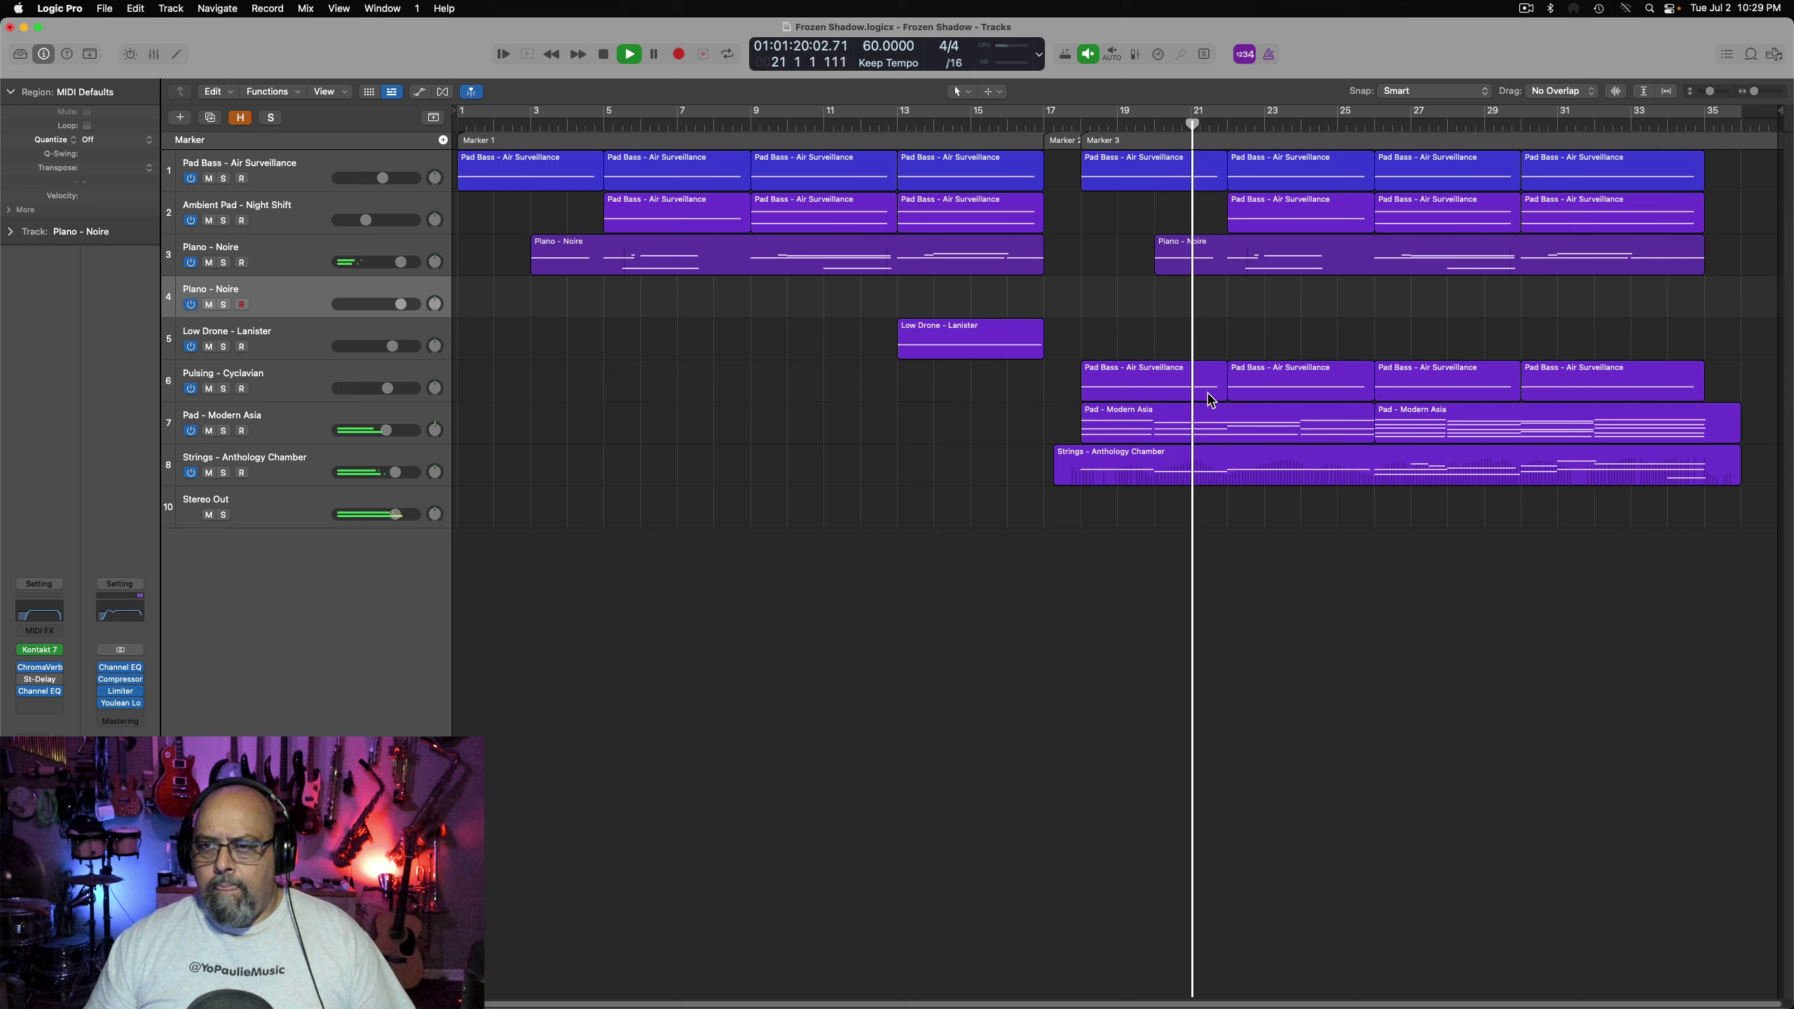
key(r)
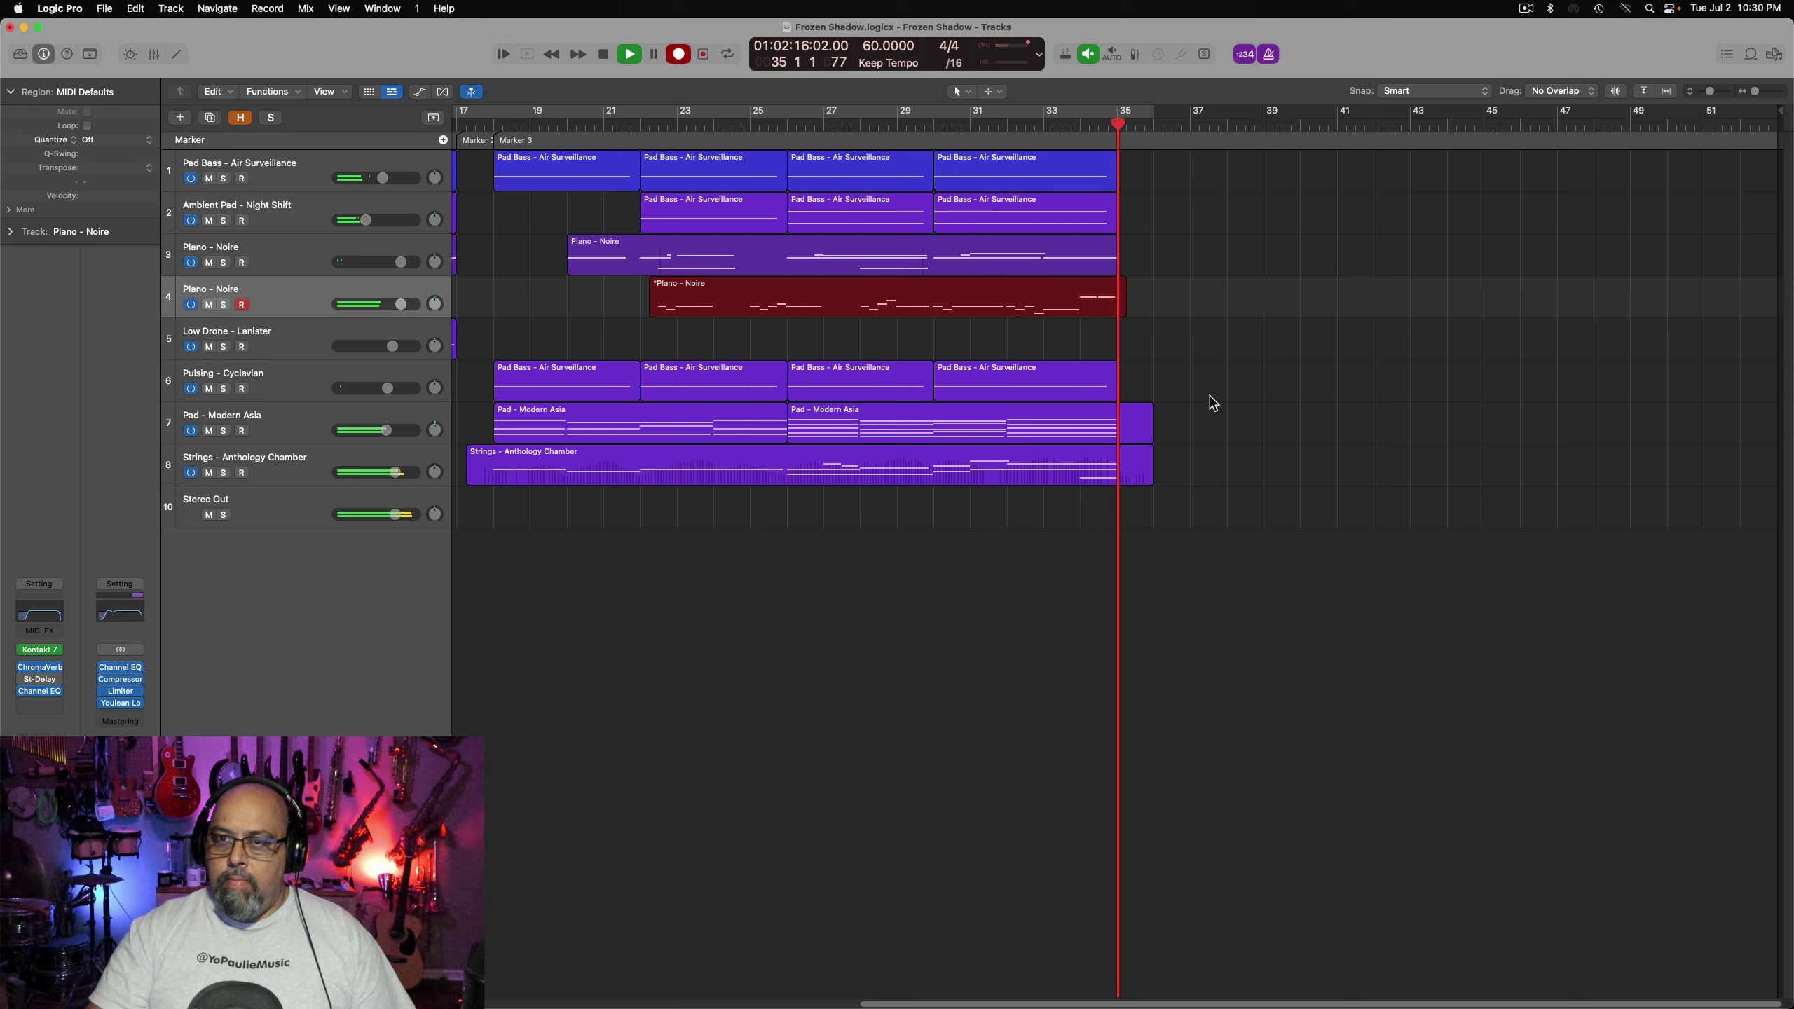
key(space)
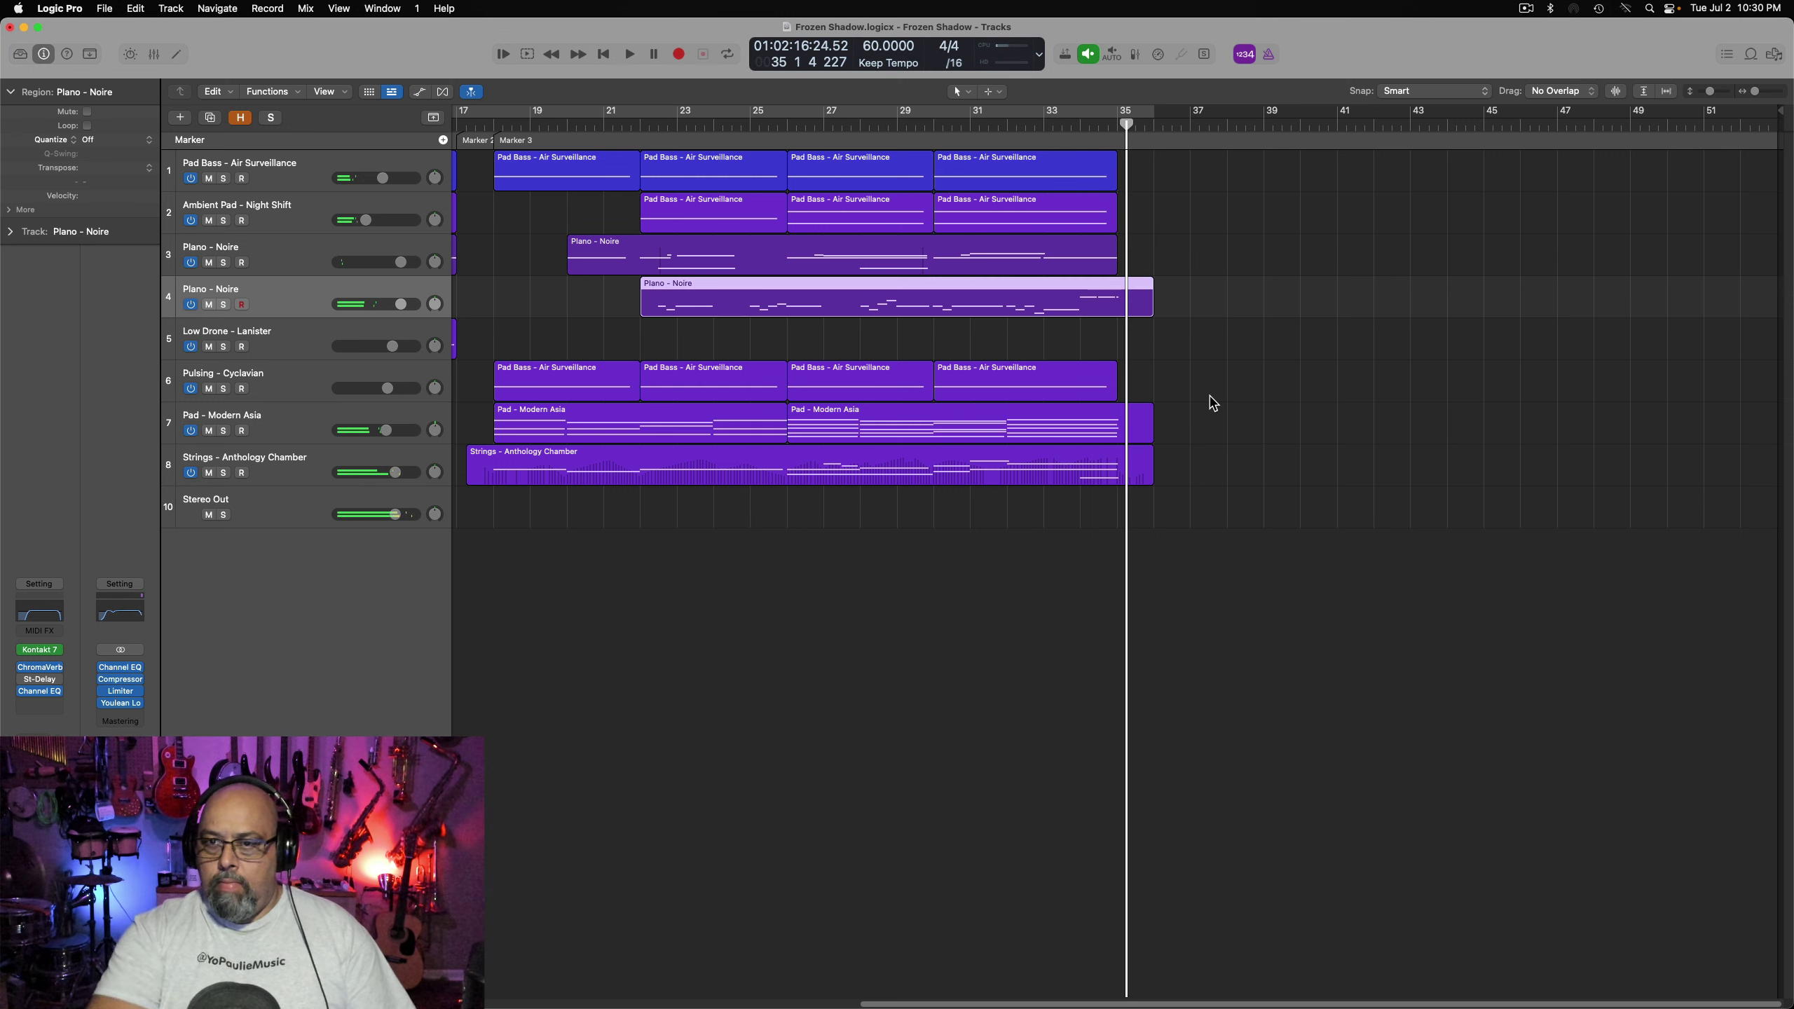
Inspect the new piano region's notes together with the original piano region's while playing from bar 22
double_click(1039, 295)
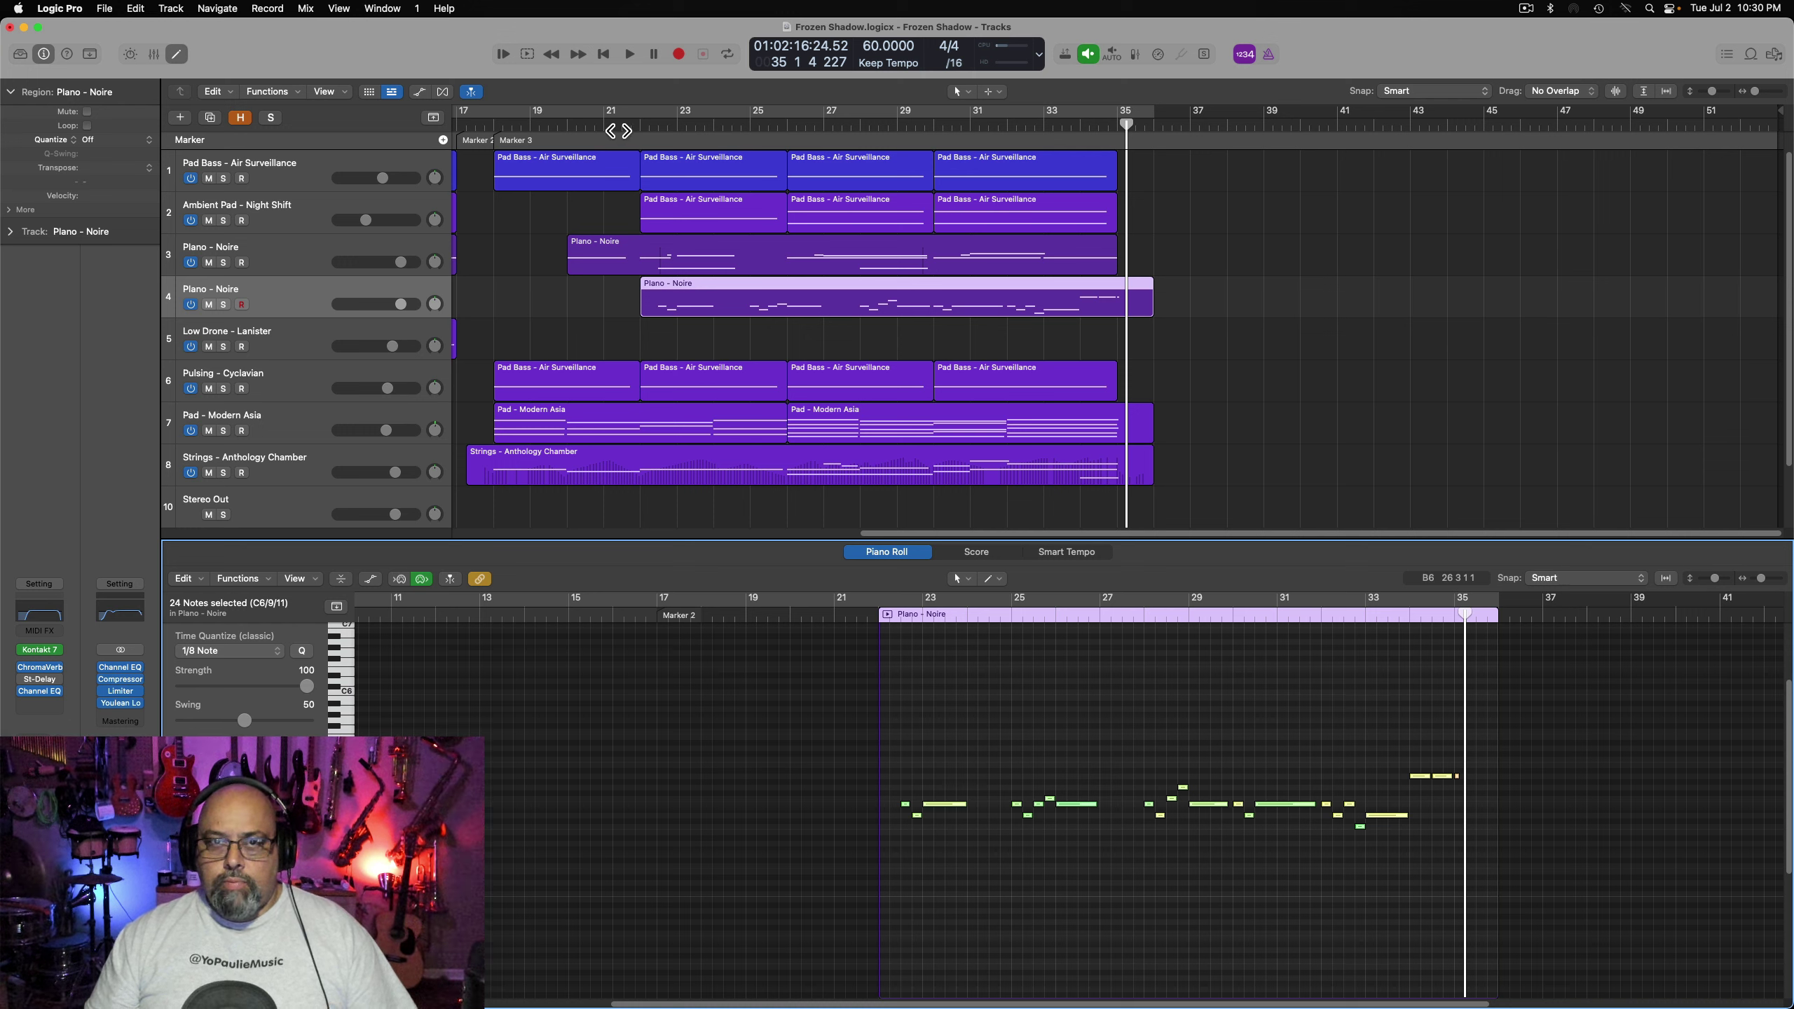
click(642, 129)
key(space)
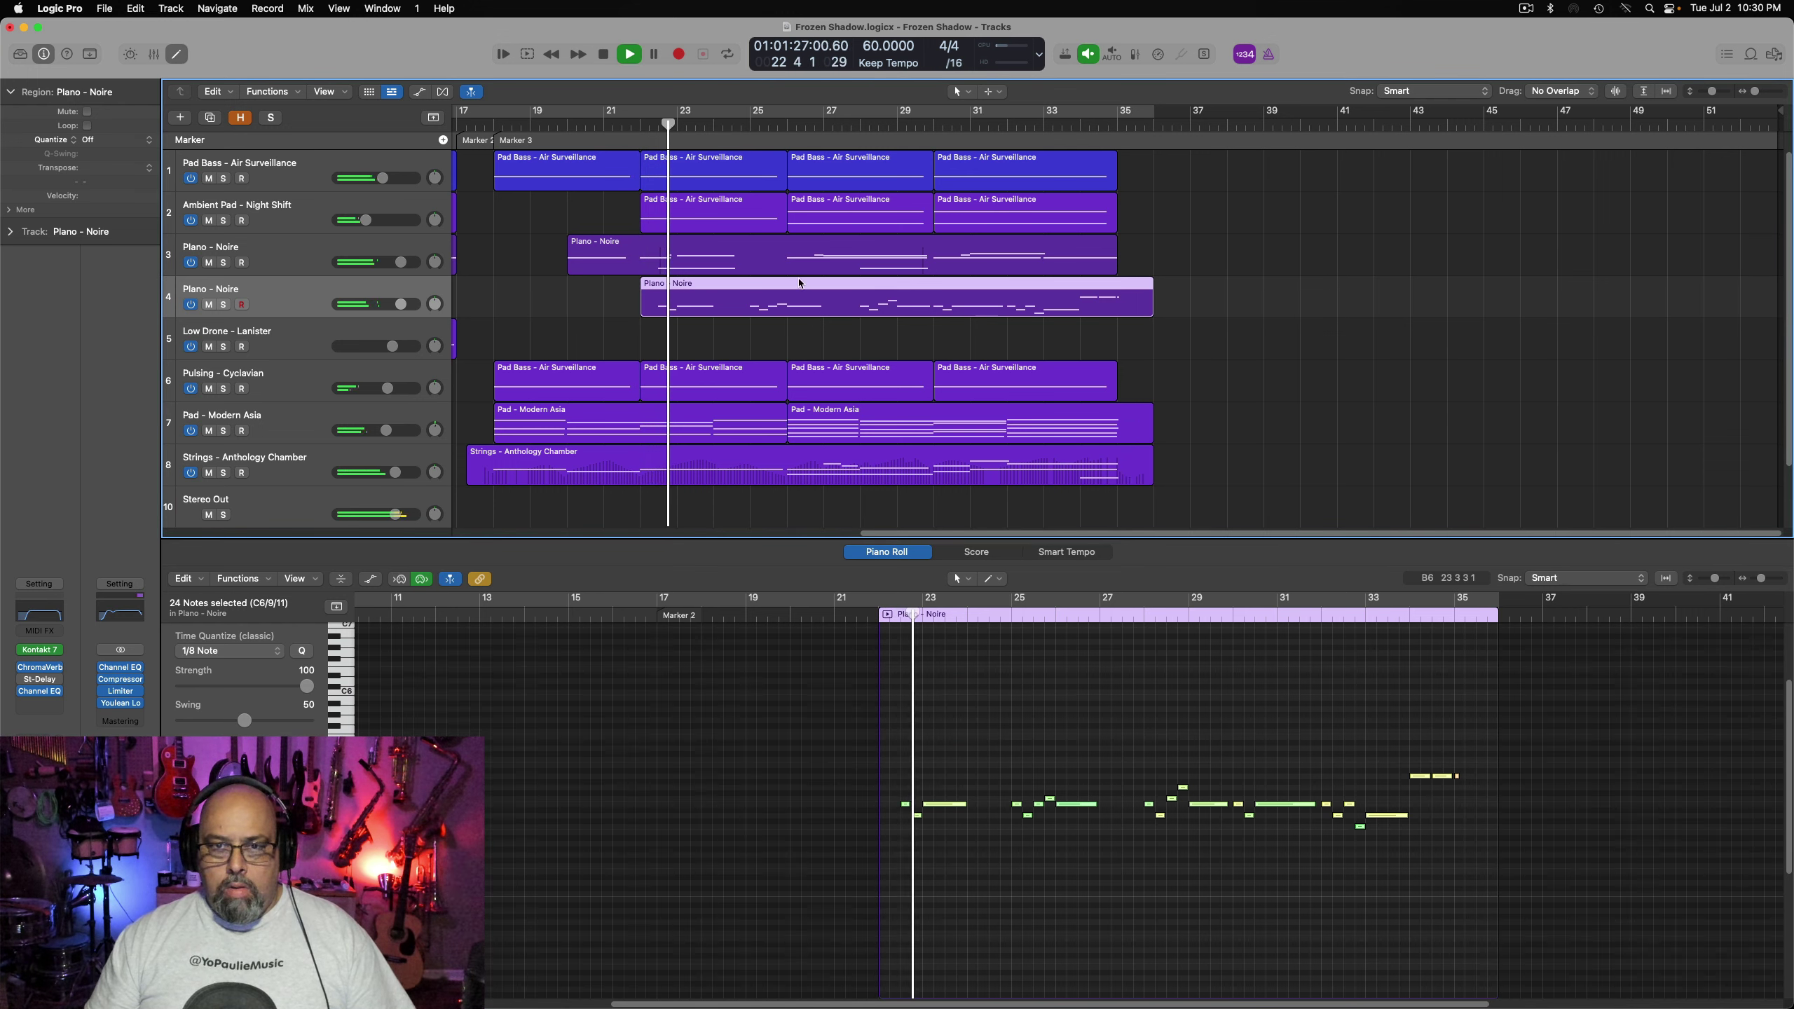
shift+click(770, 261)
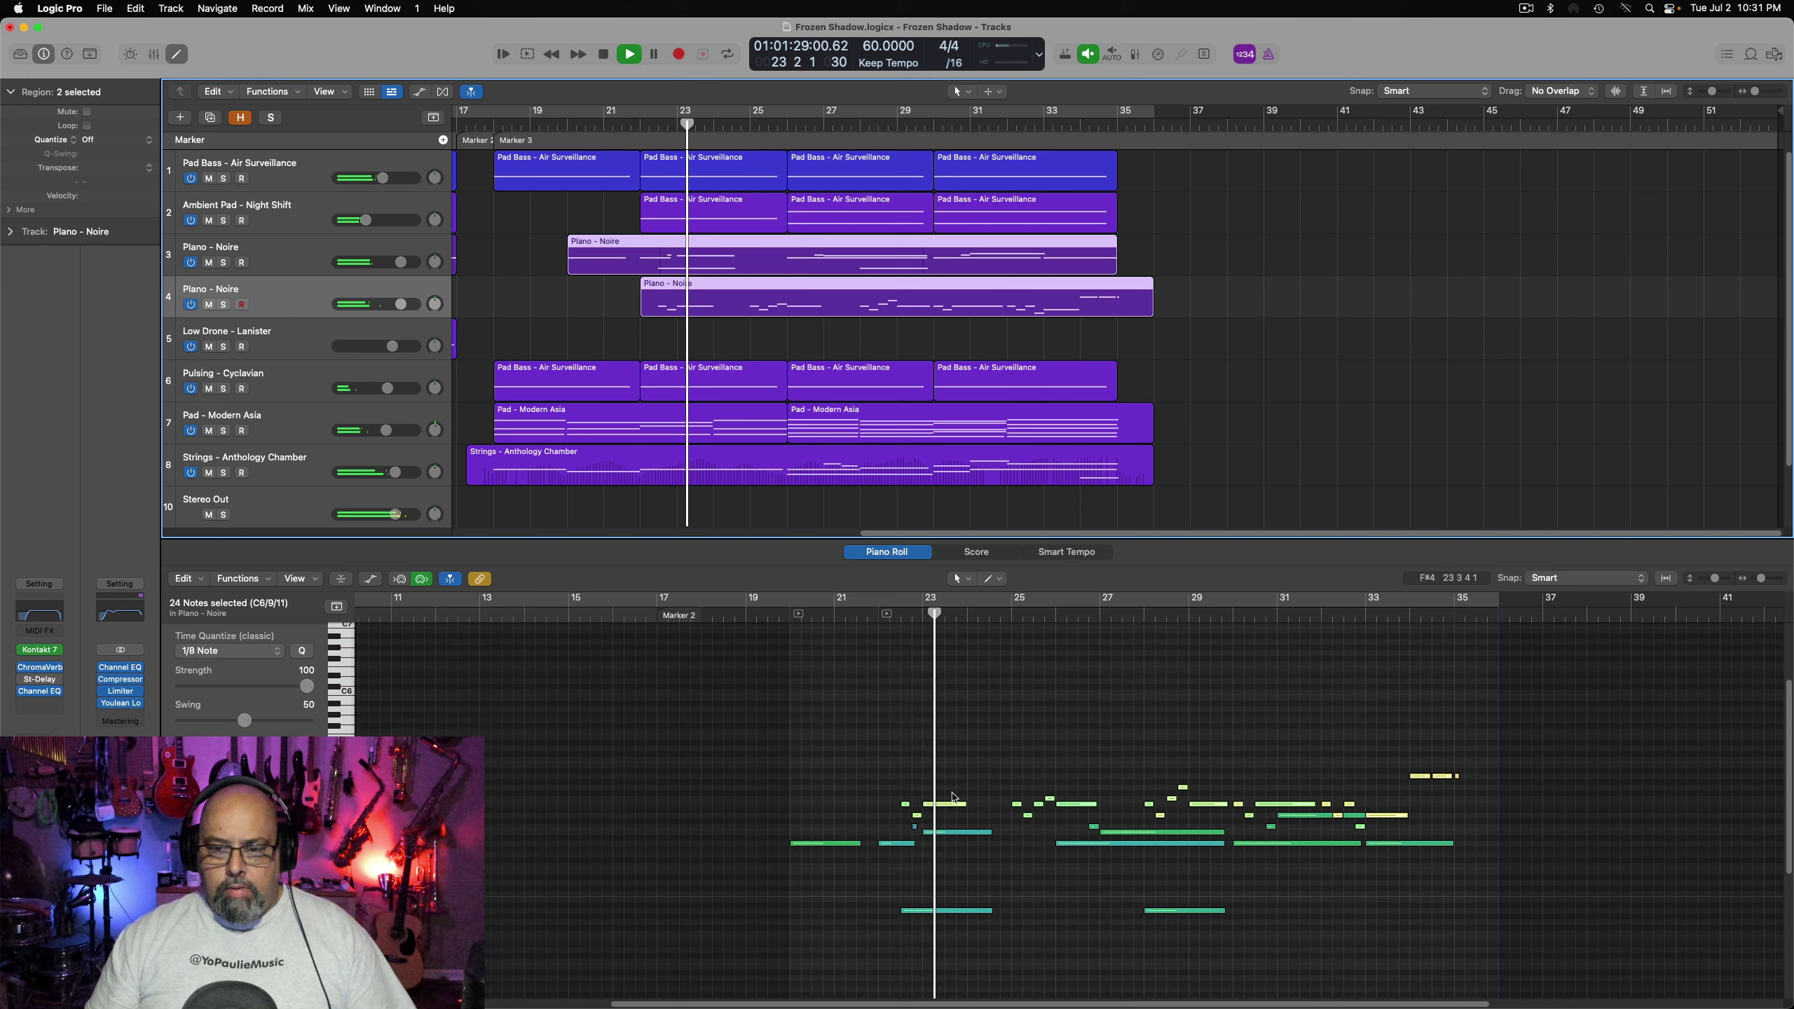
key(space)
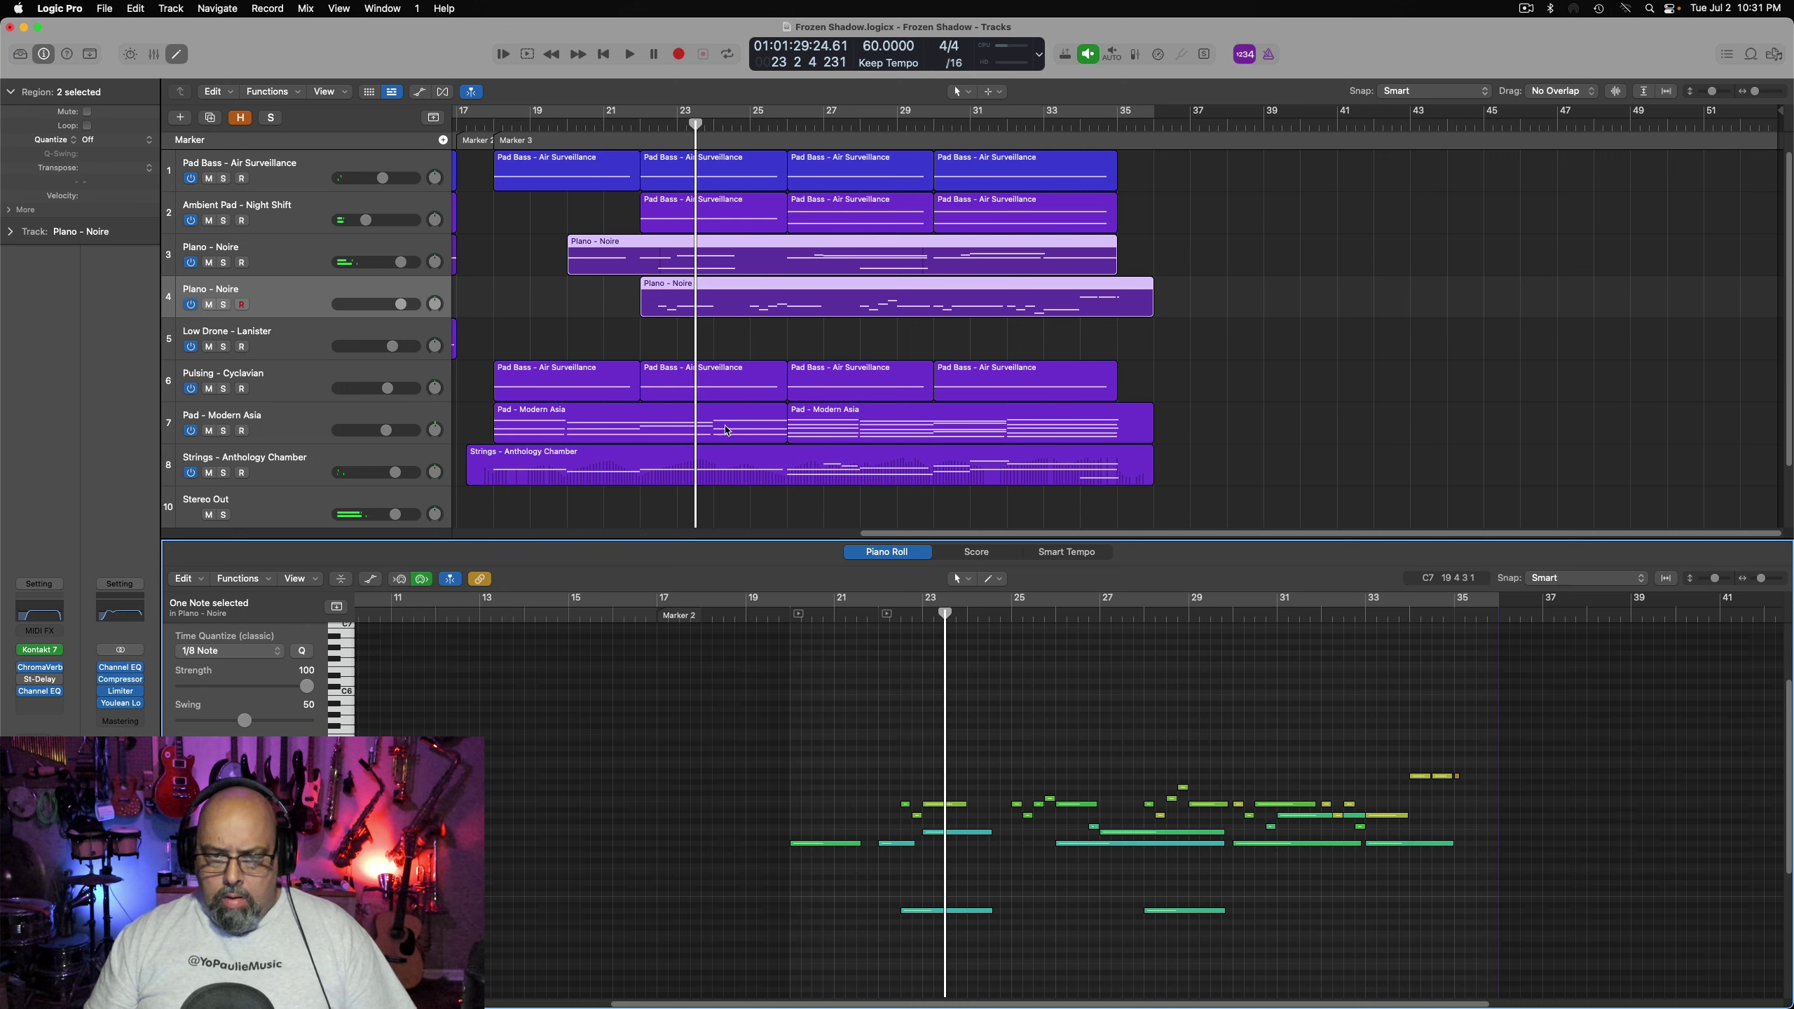
Solo both Piano - Noire tracks and play them from bar 22 to bar 35 while following their notes
shift+click(229, 270)
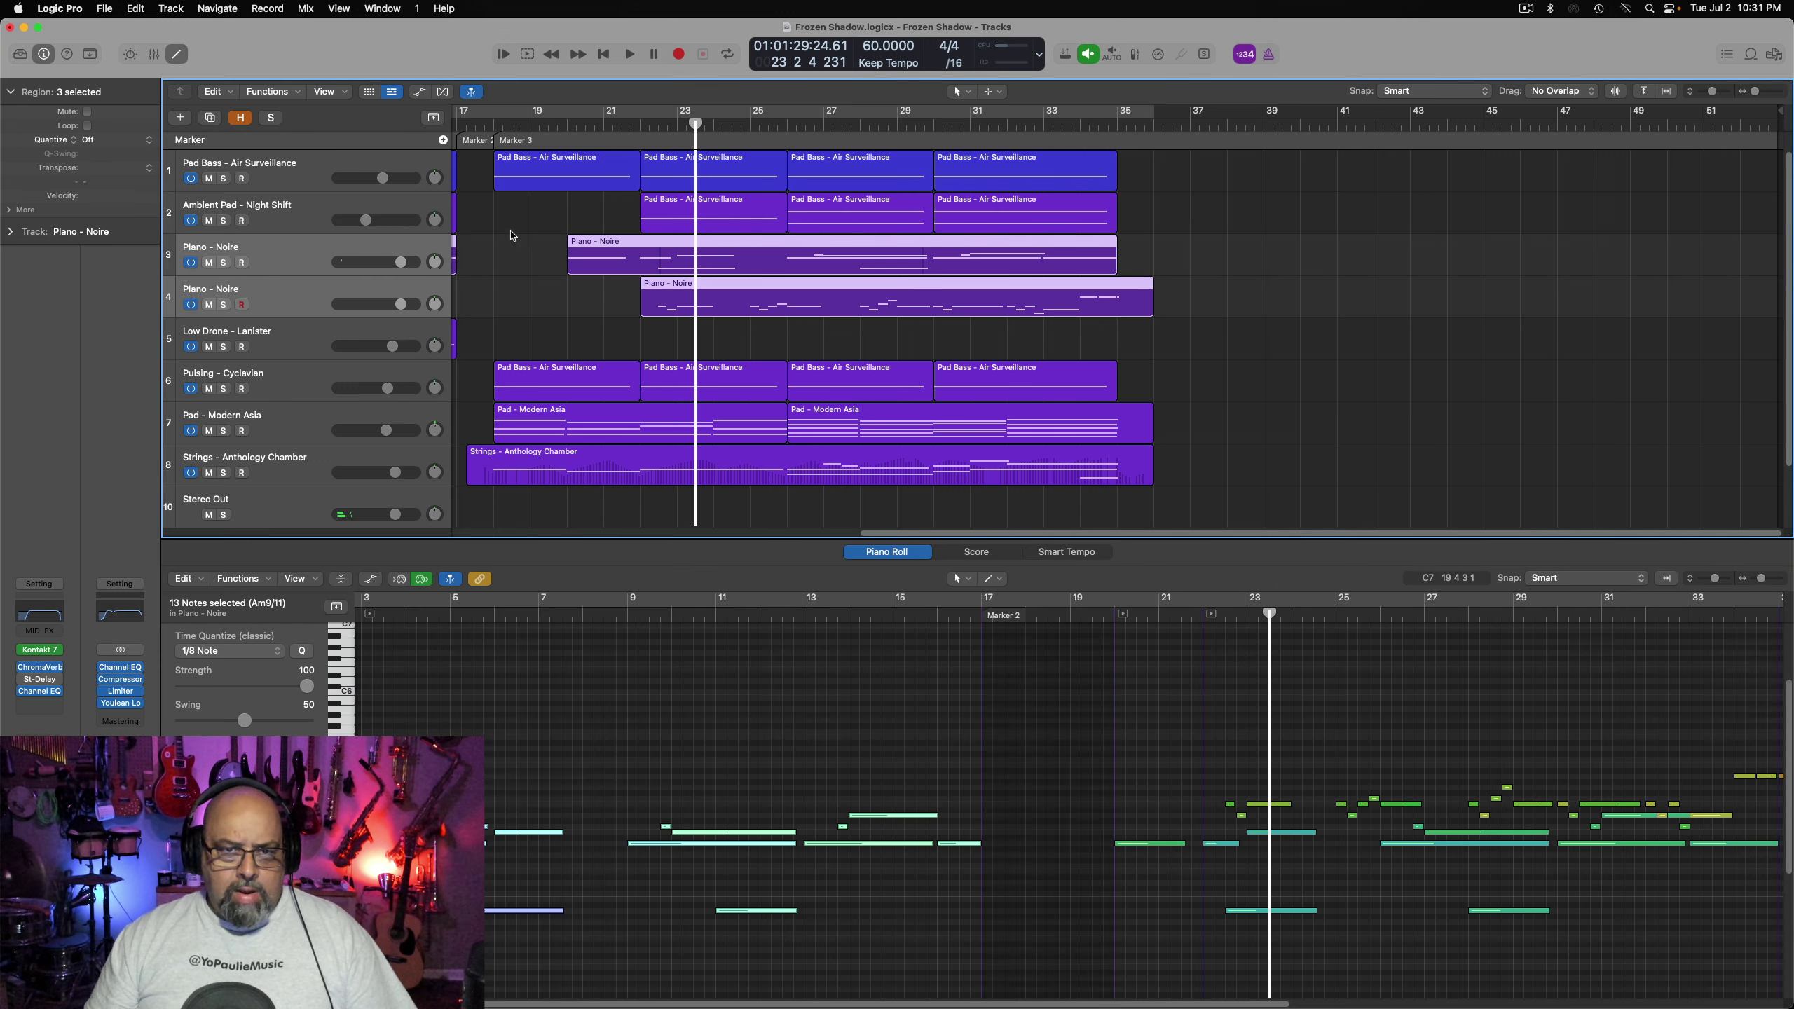
click(640, 122)
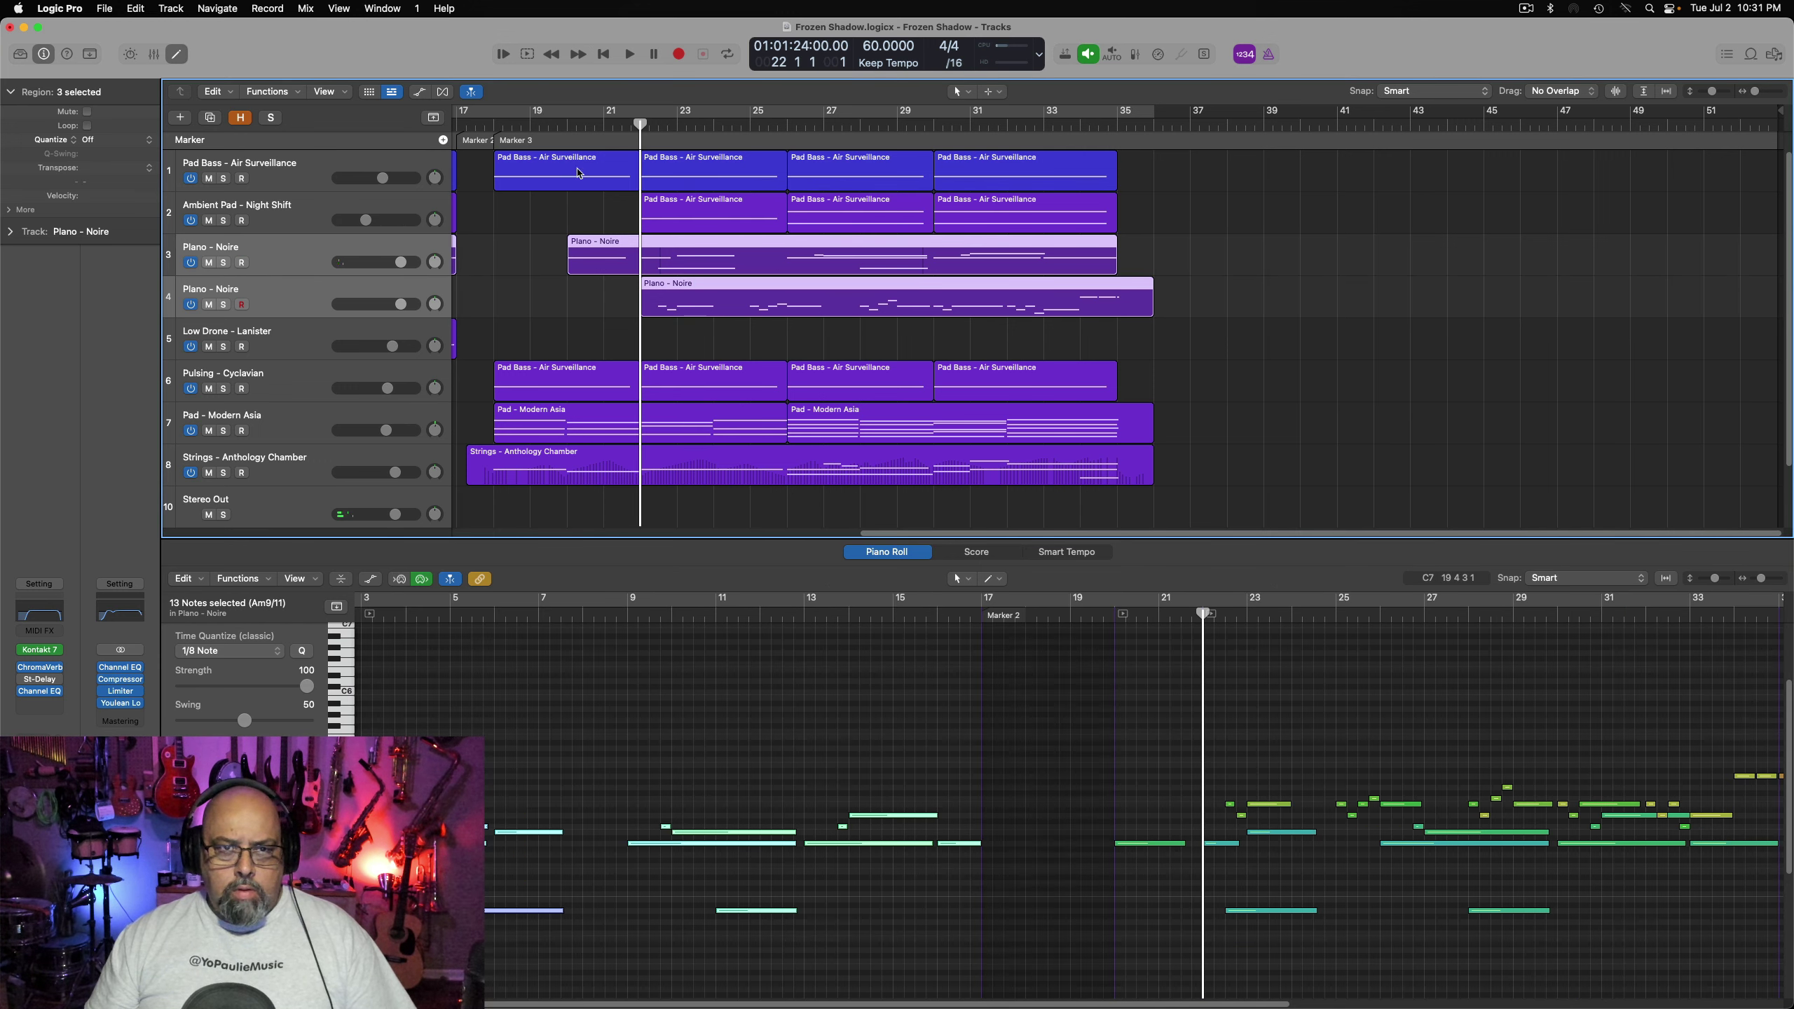
click(223, 263)
key(space)
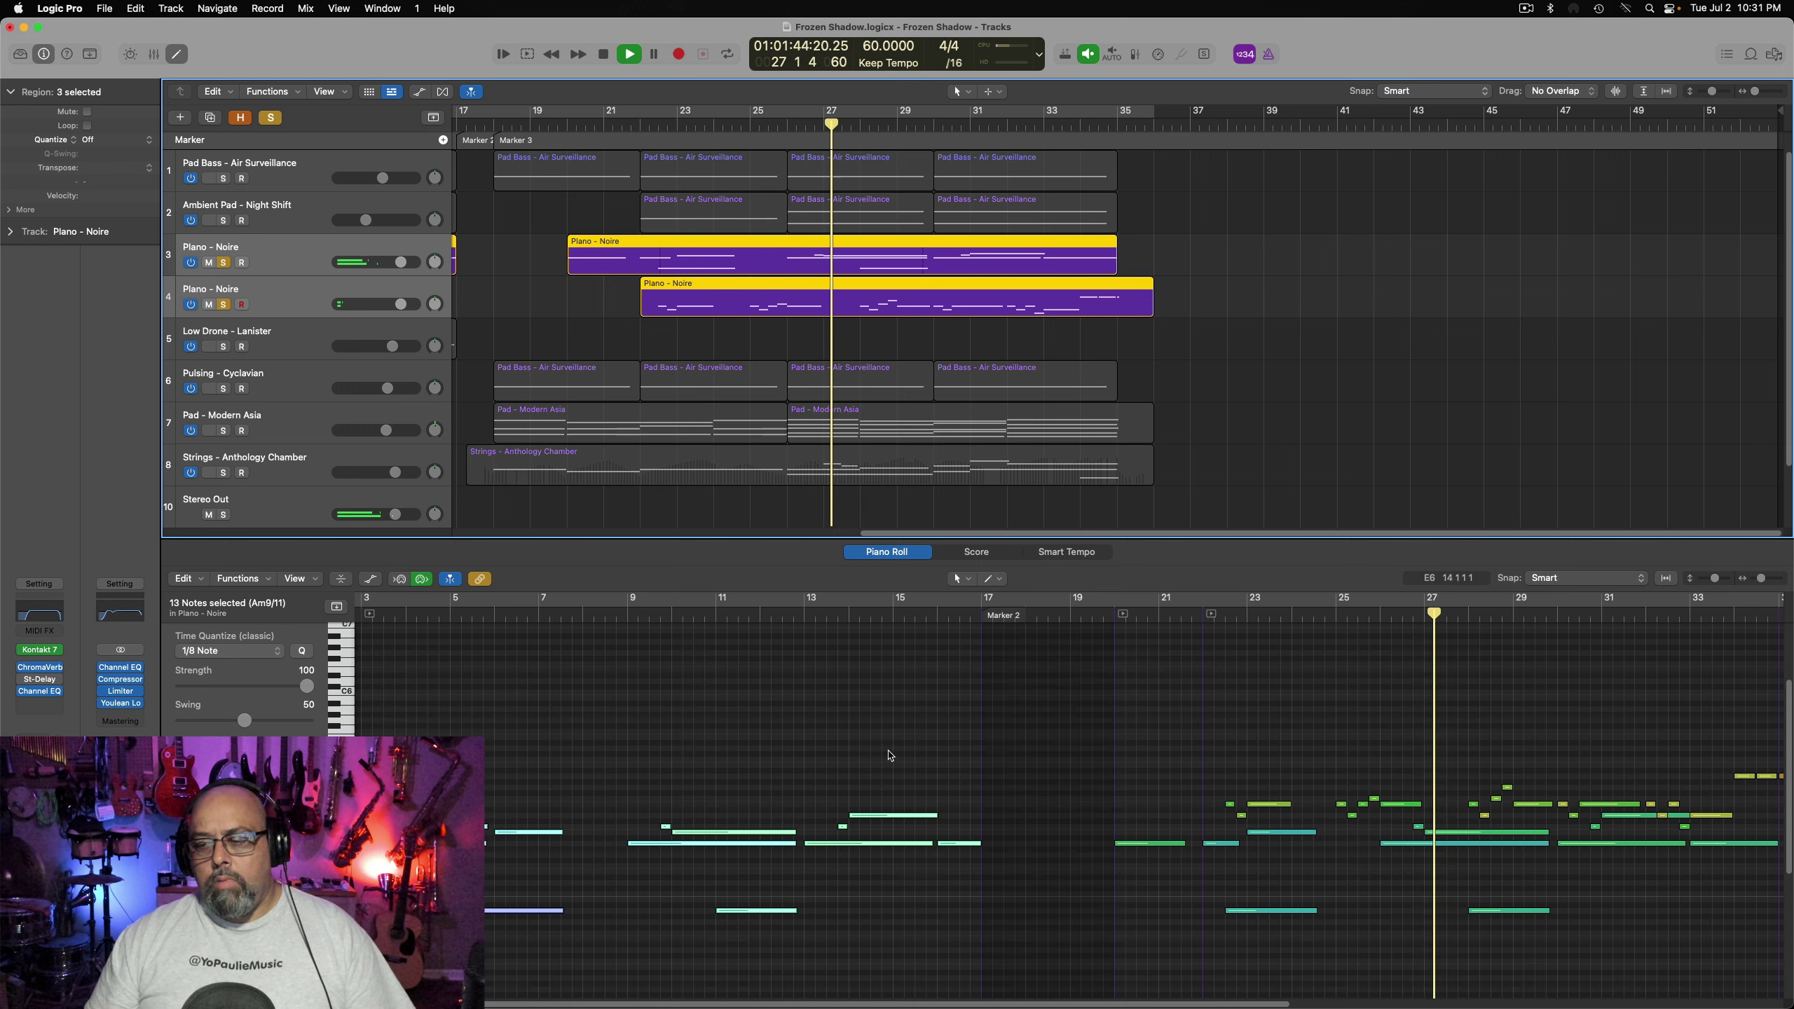
drag(908, 1004, 1153, 981)
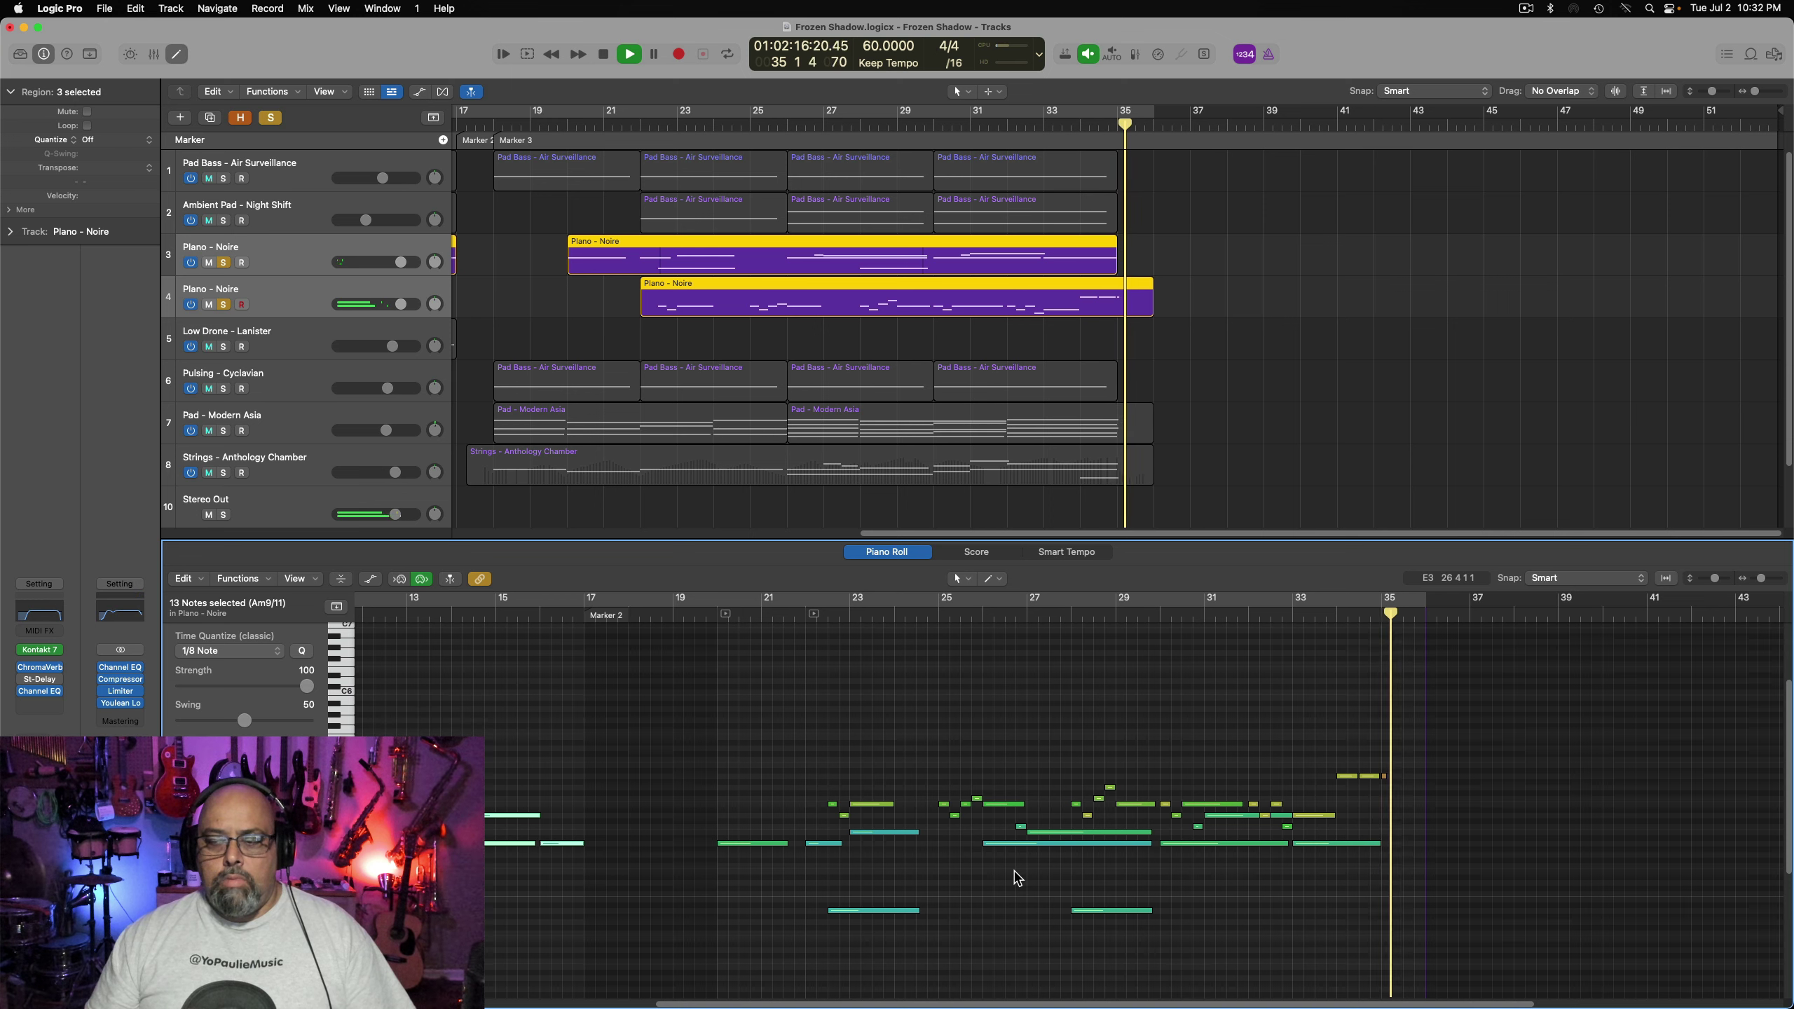
key(space)
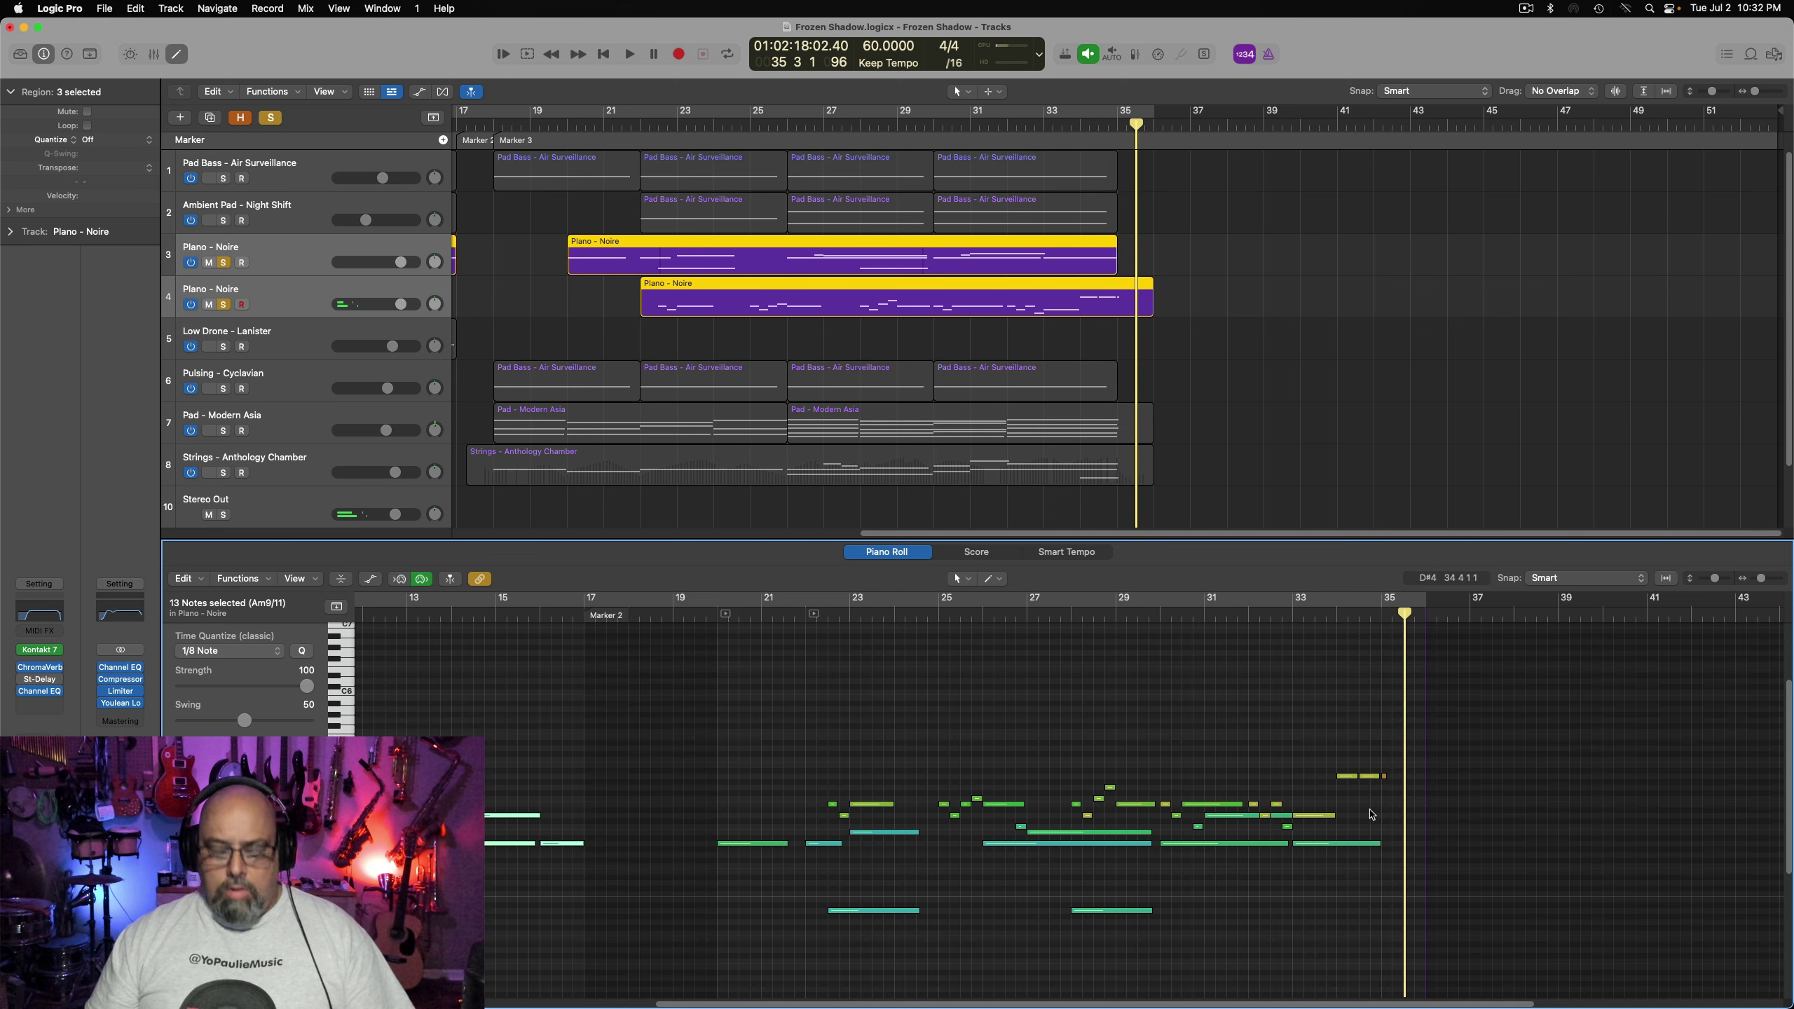
Unsolo the piano tracks with the Piano Roll closed and play the full mix from bar 18
key(e)
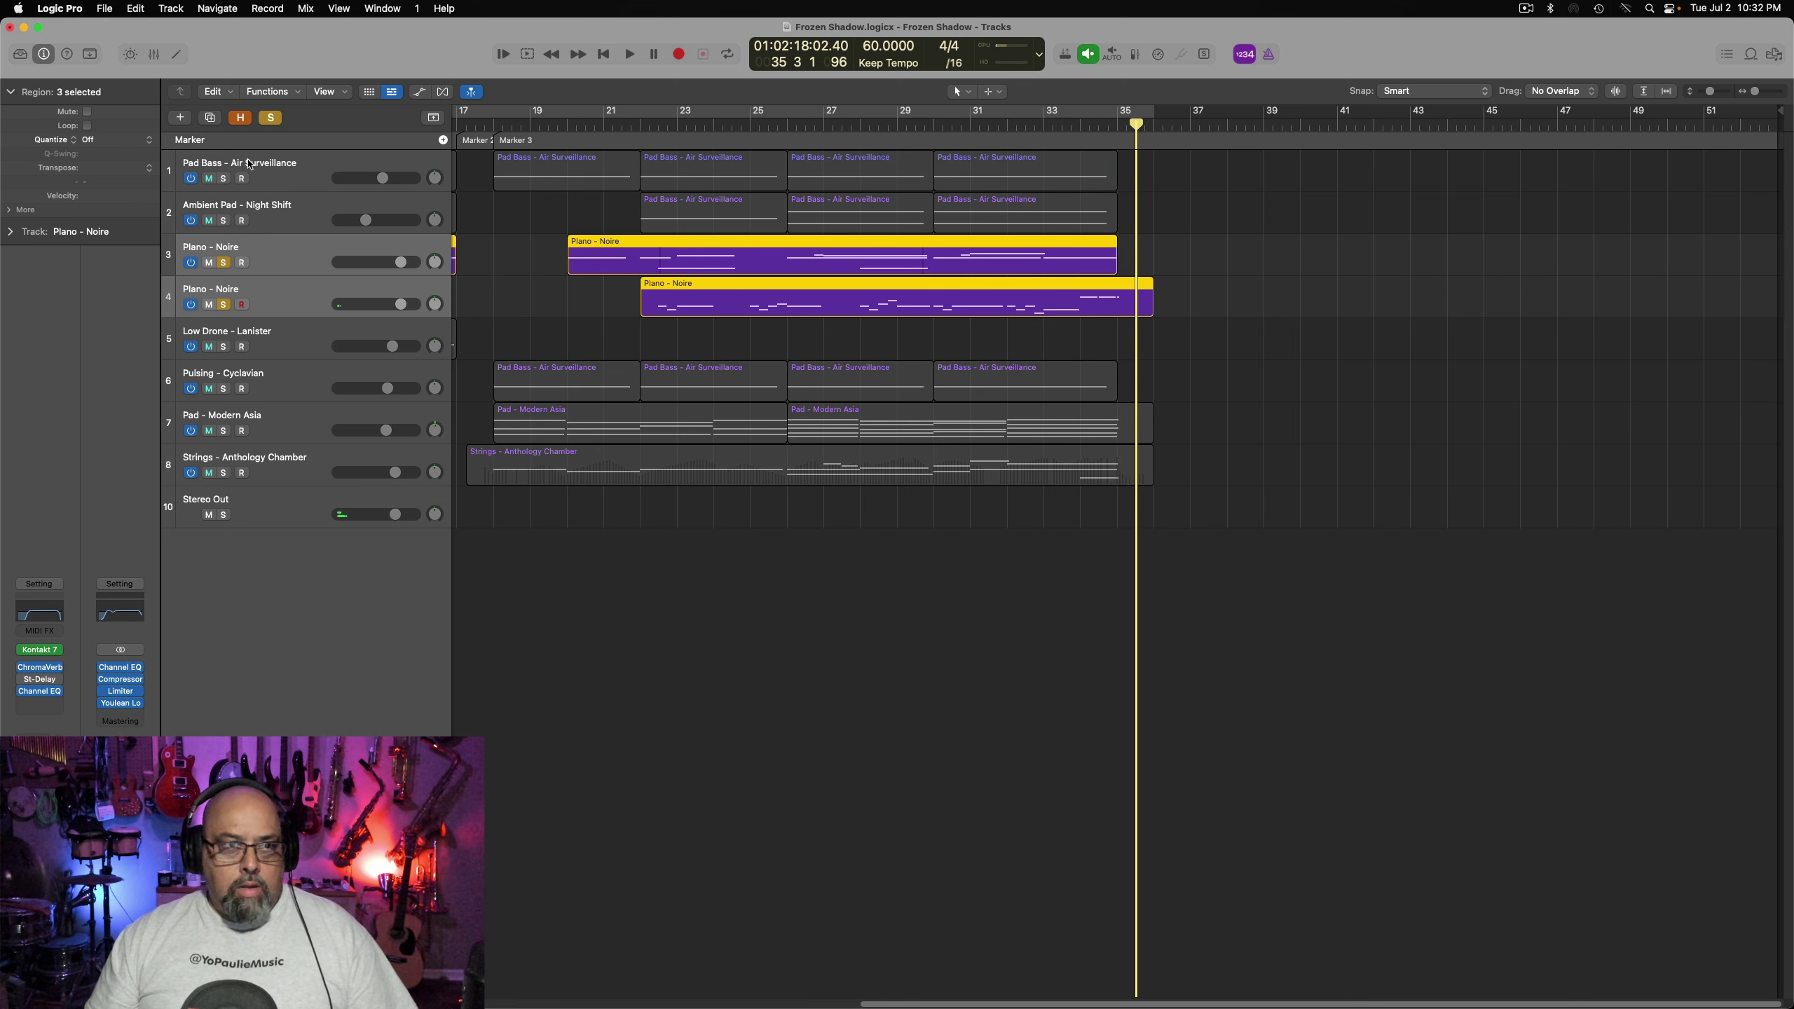
click(271, 117)
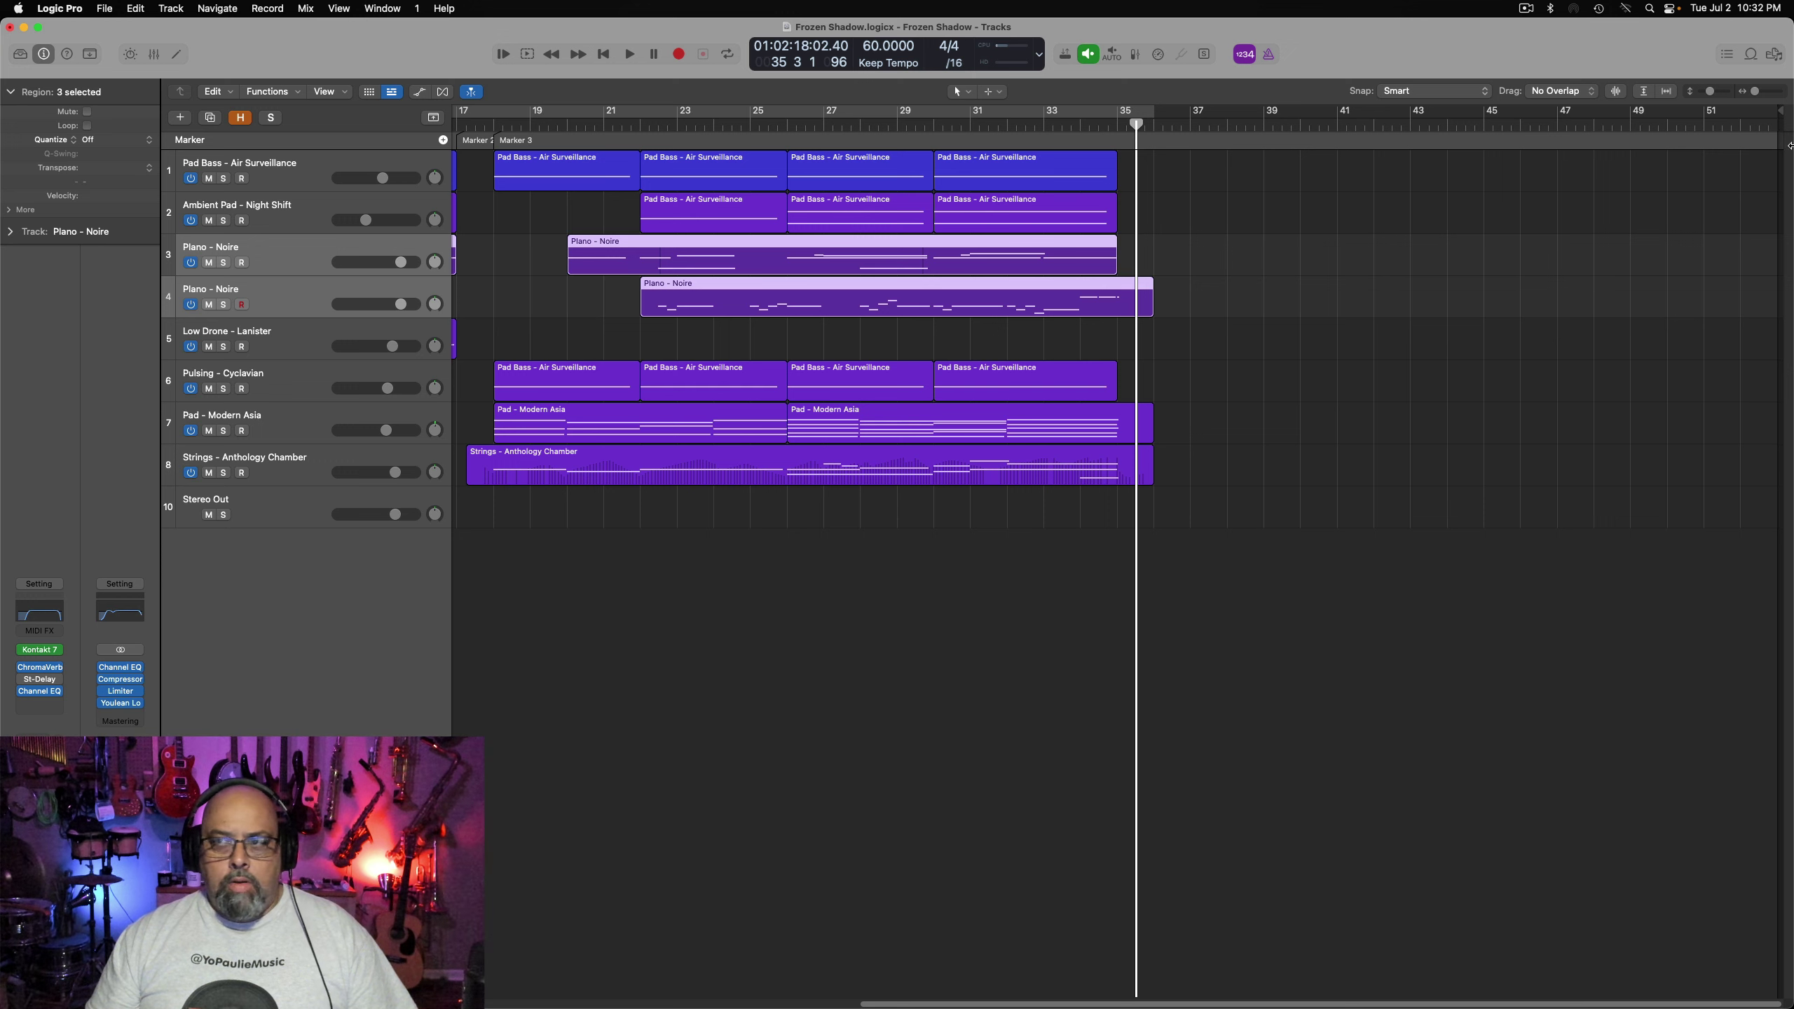
drag(1786, 126, 1246, 232)
scroll(1572, 166, left, 10)
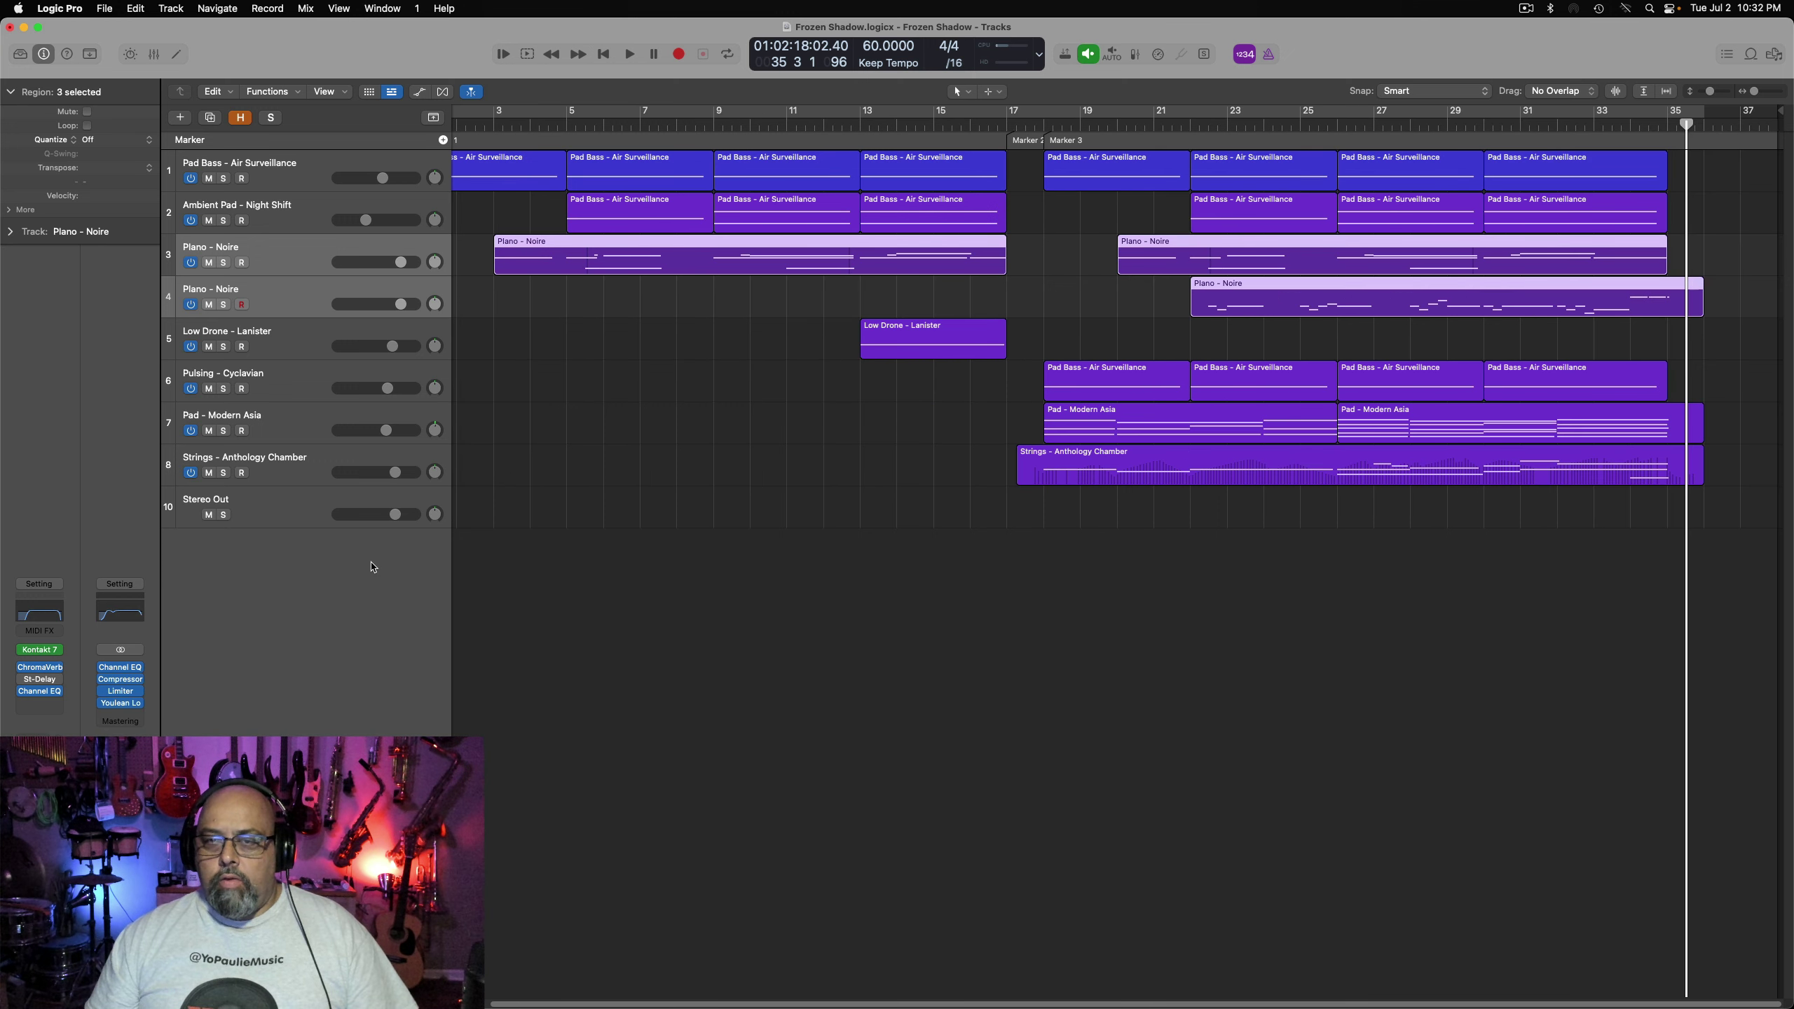
click(364, 621)
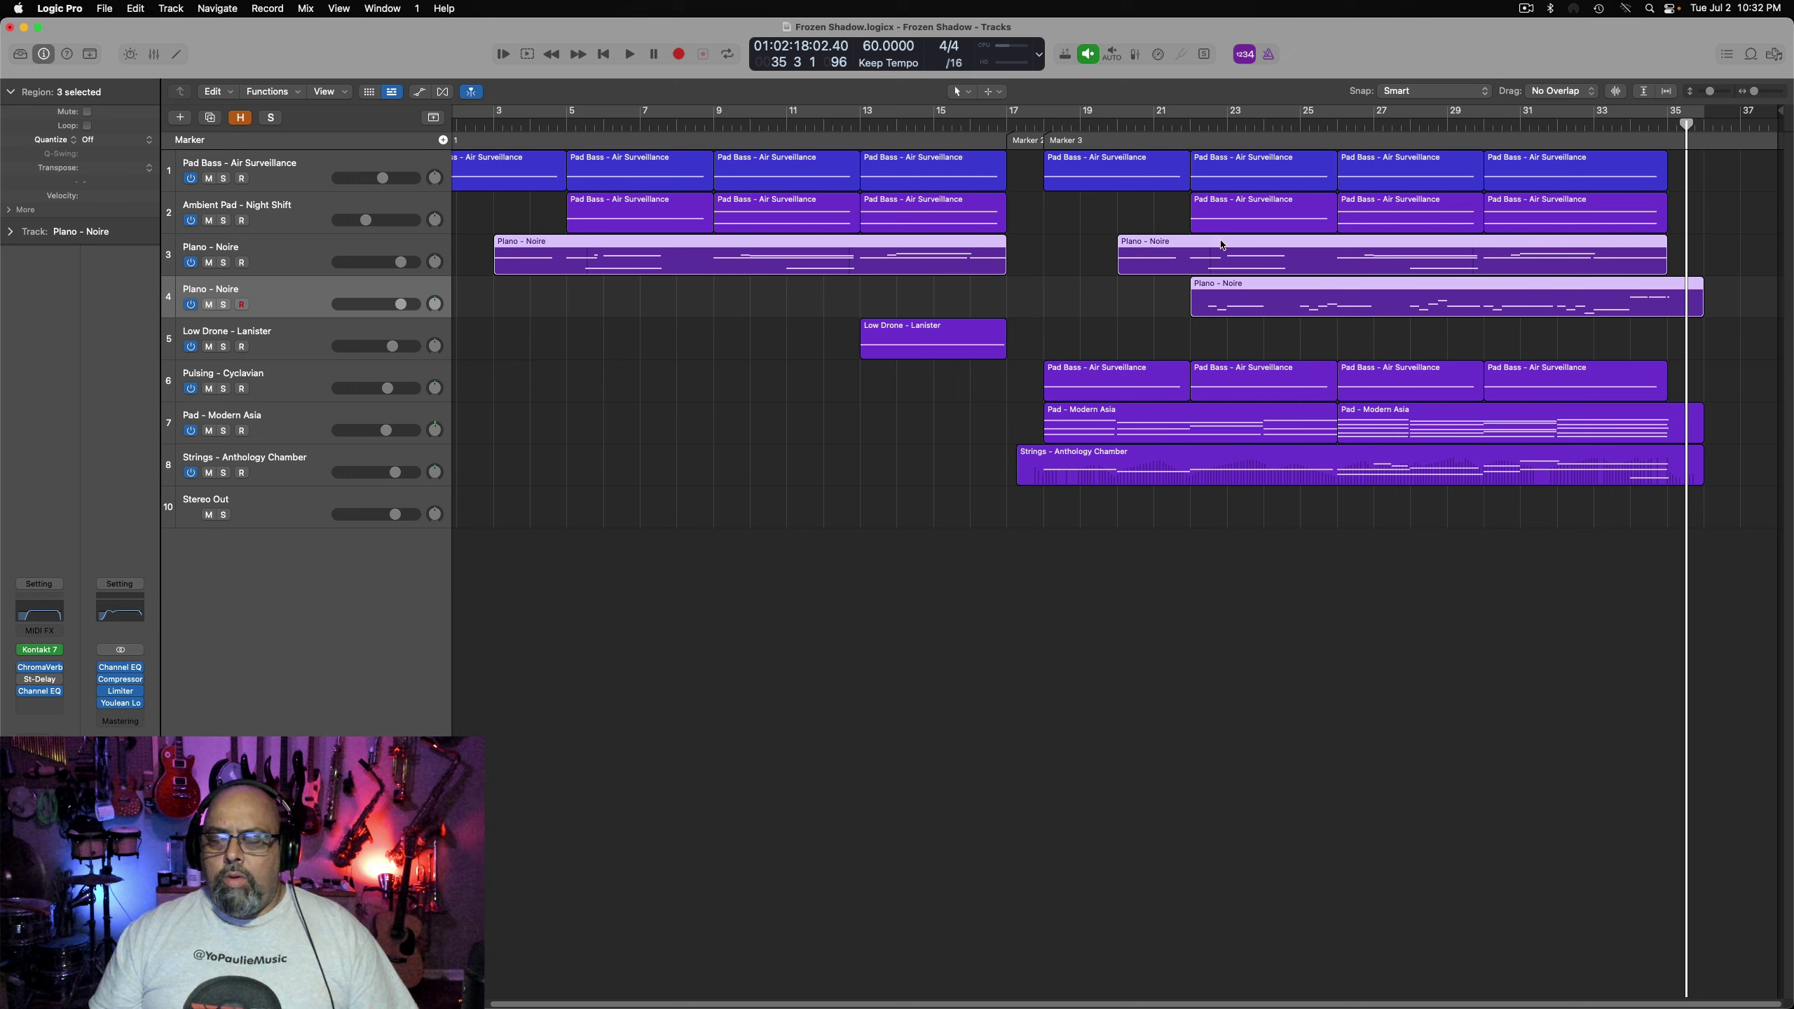
click(1053, 134)
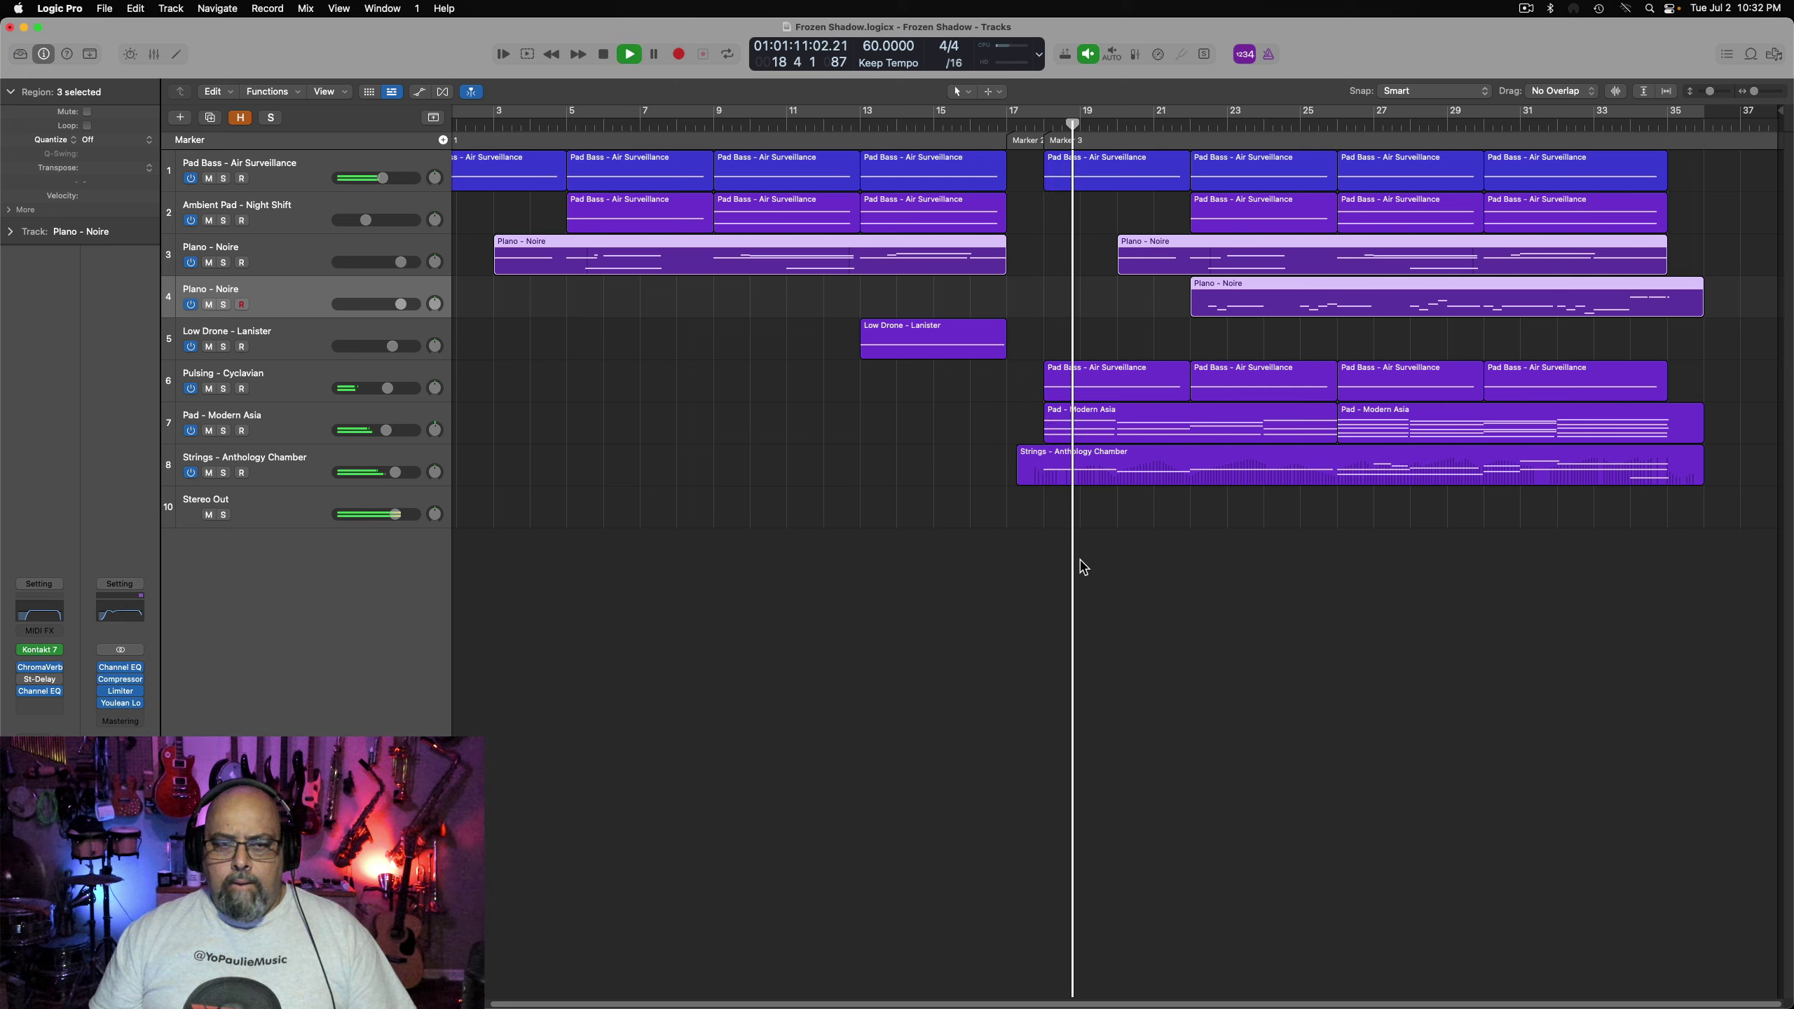
Create one software instrument track with Kontakt 7 below the Strings - Anthology Chamber track
click(300, 473)
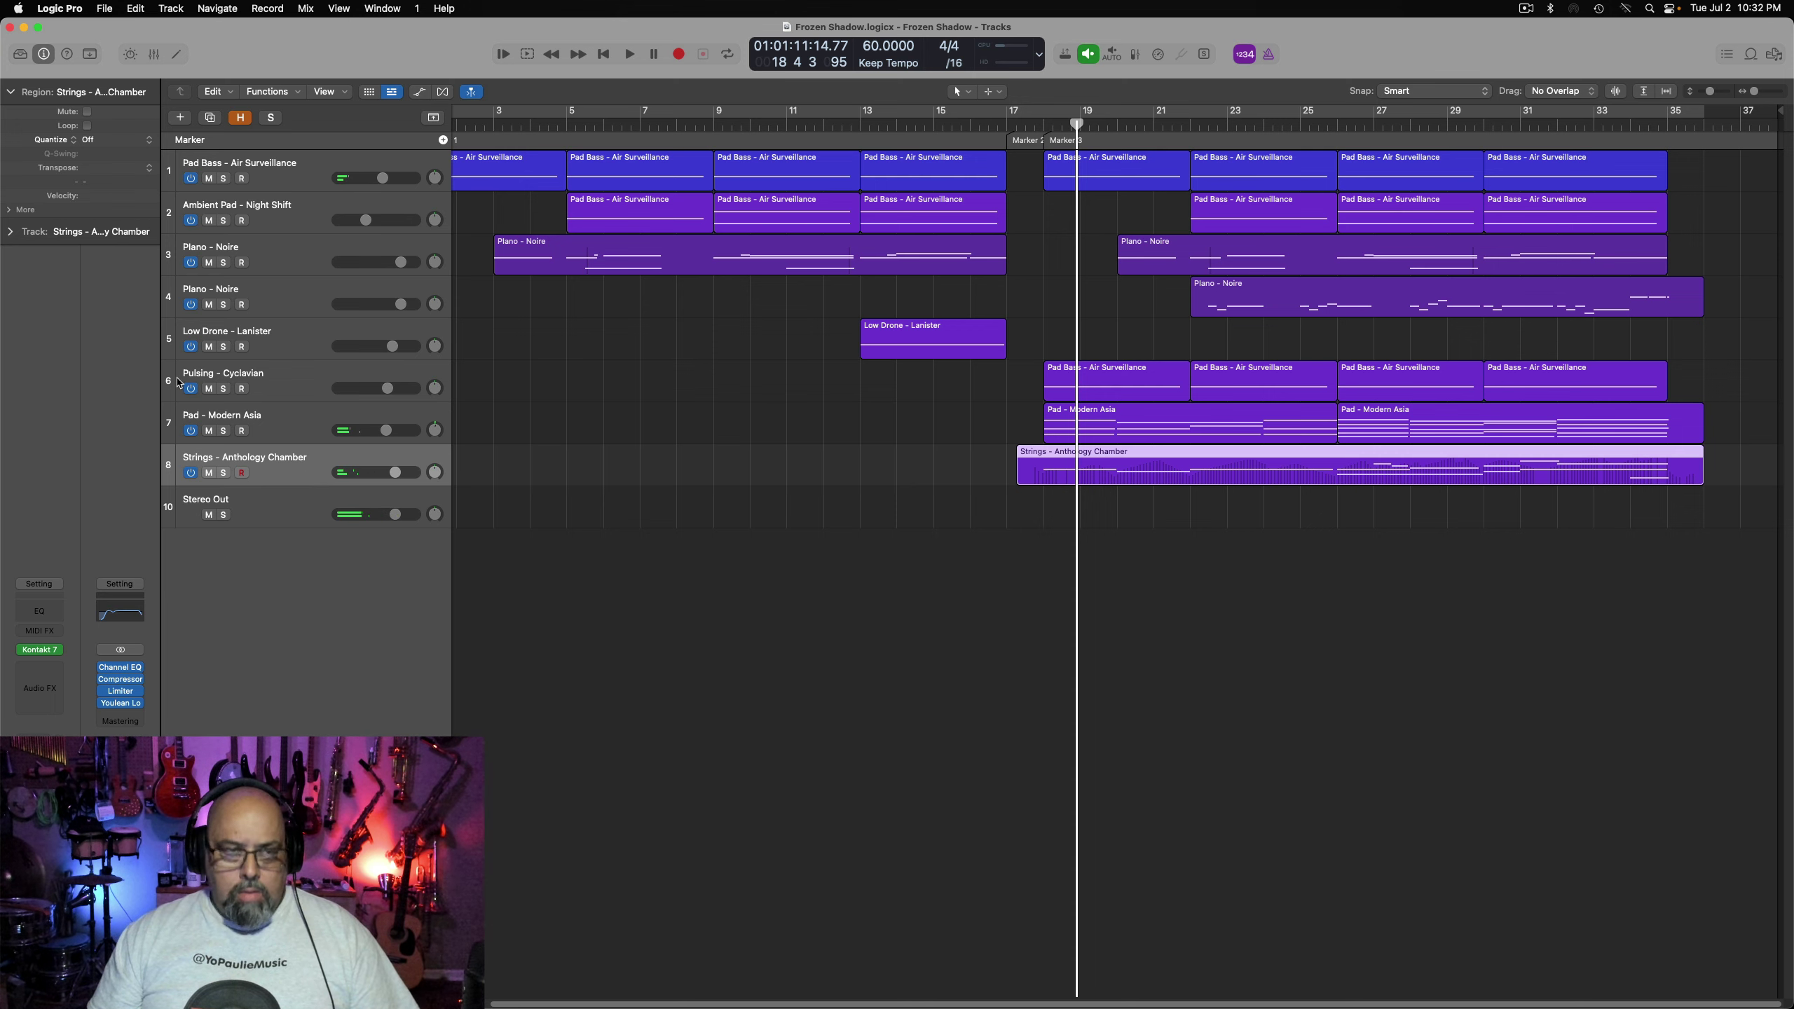
click(181, 117)
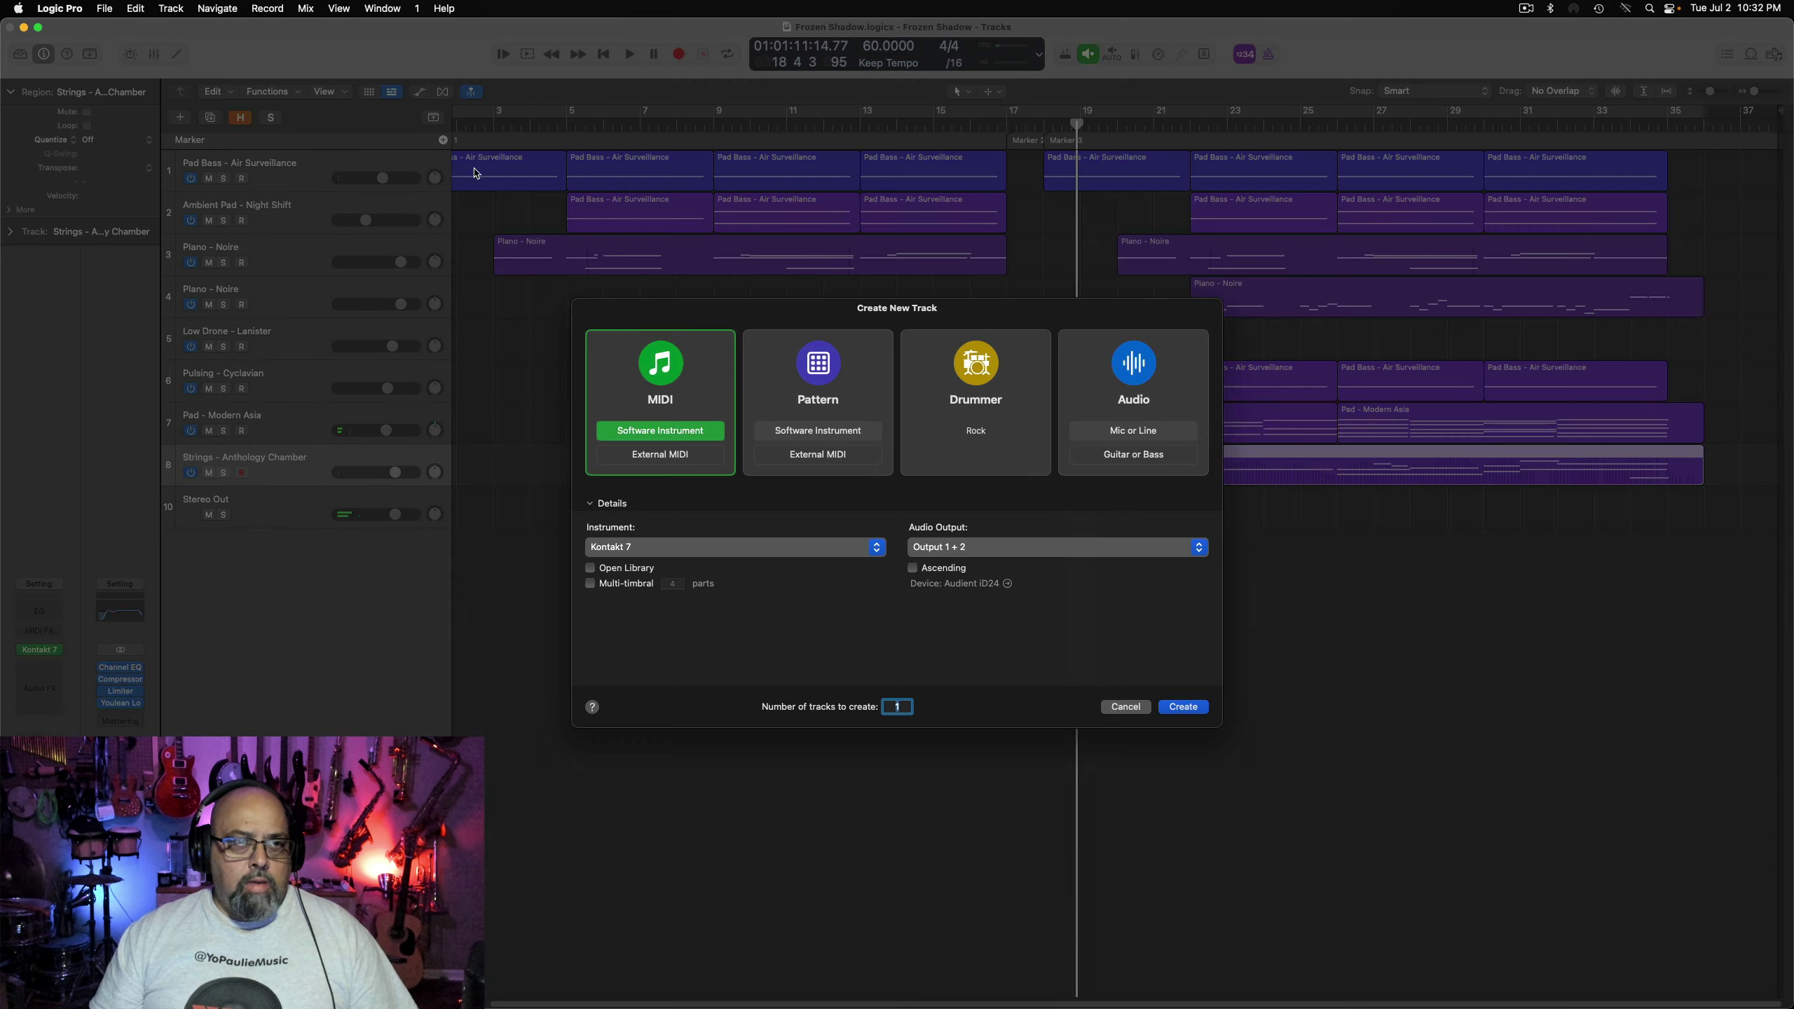
click(1197, 707)
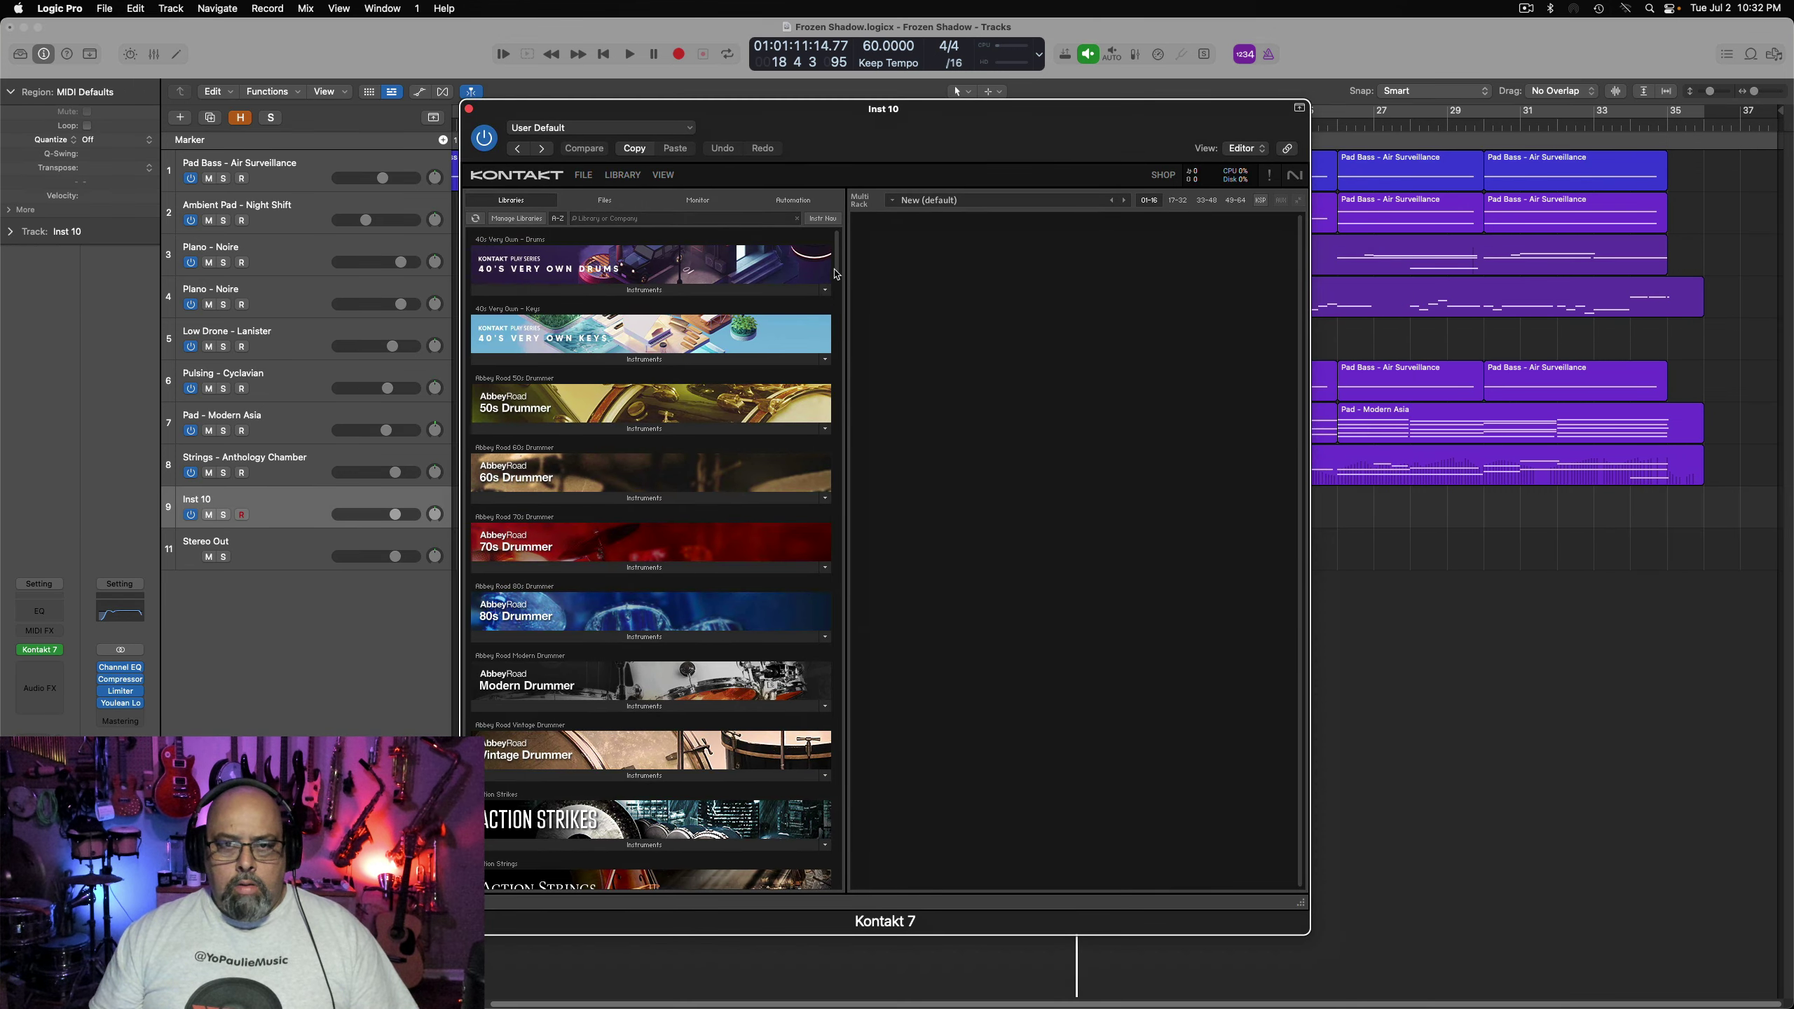
Load Bass Drum.nki from the Kontakt Factory Library's VSL Percussion into the new track and close the instrument window
drag(836, 274, 865, 524)
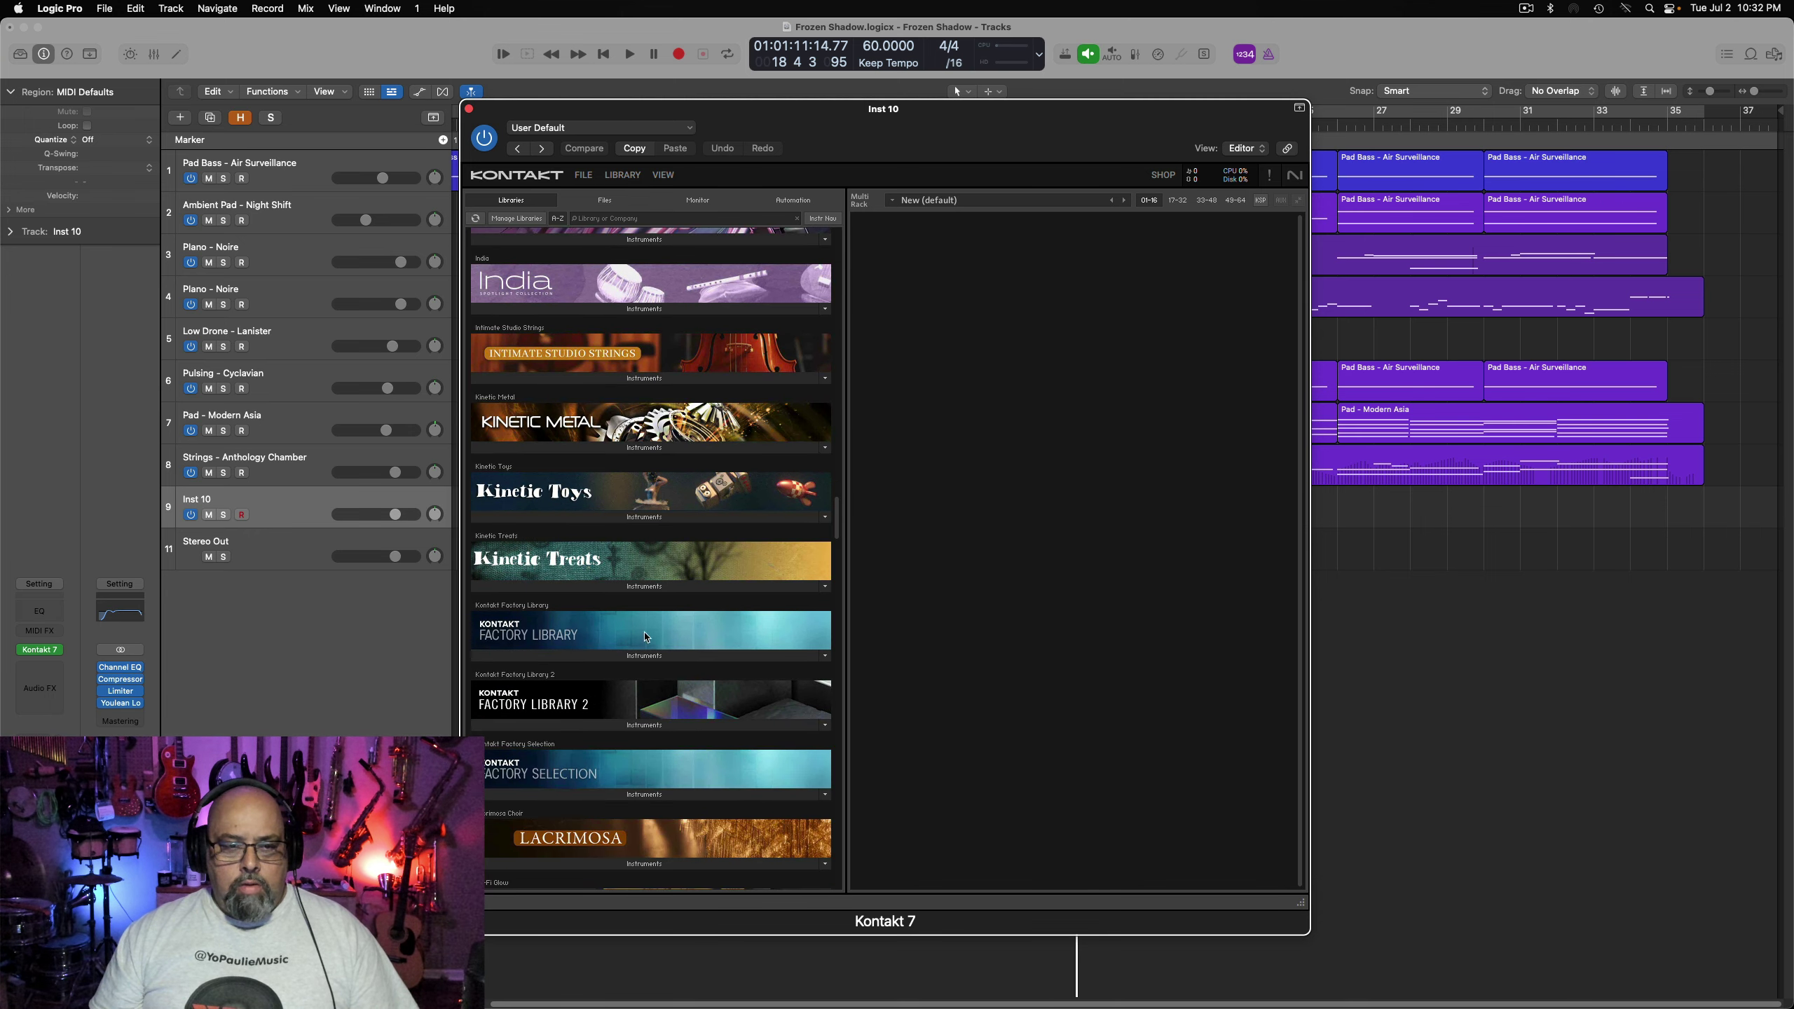
click(548, 658)
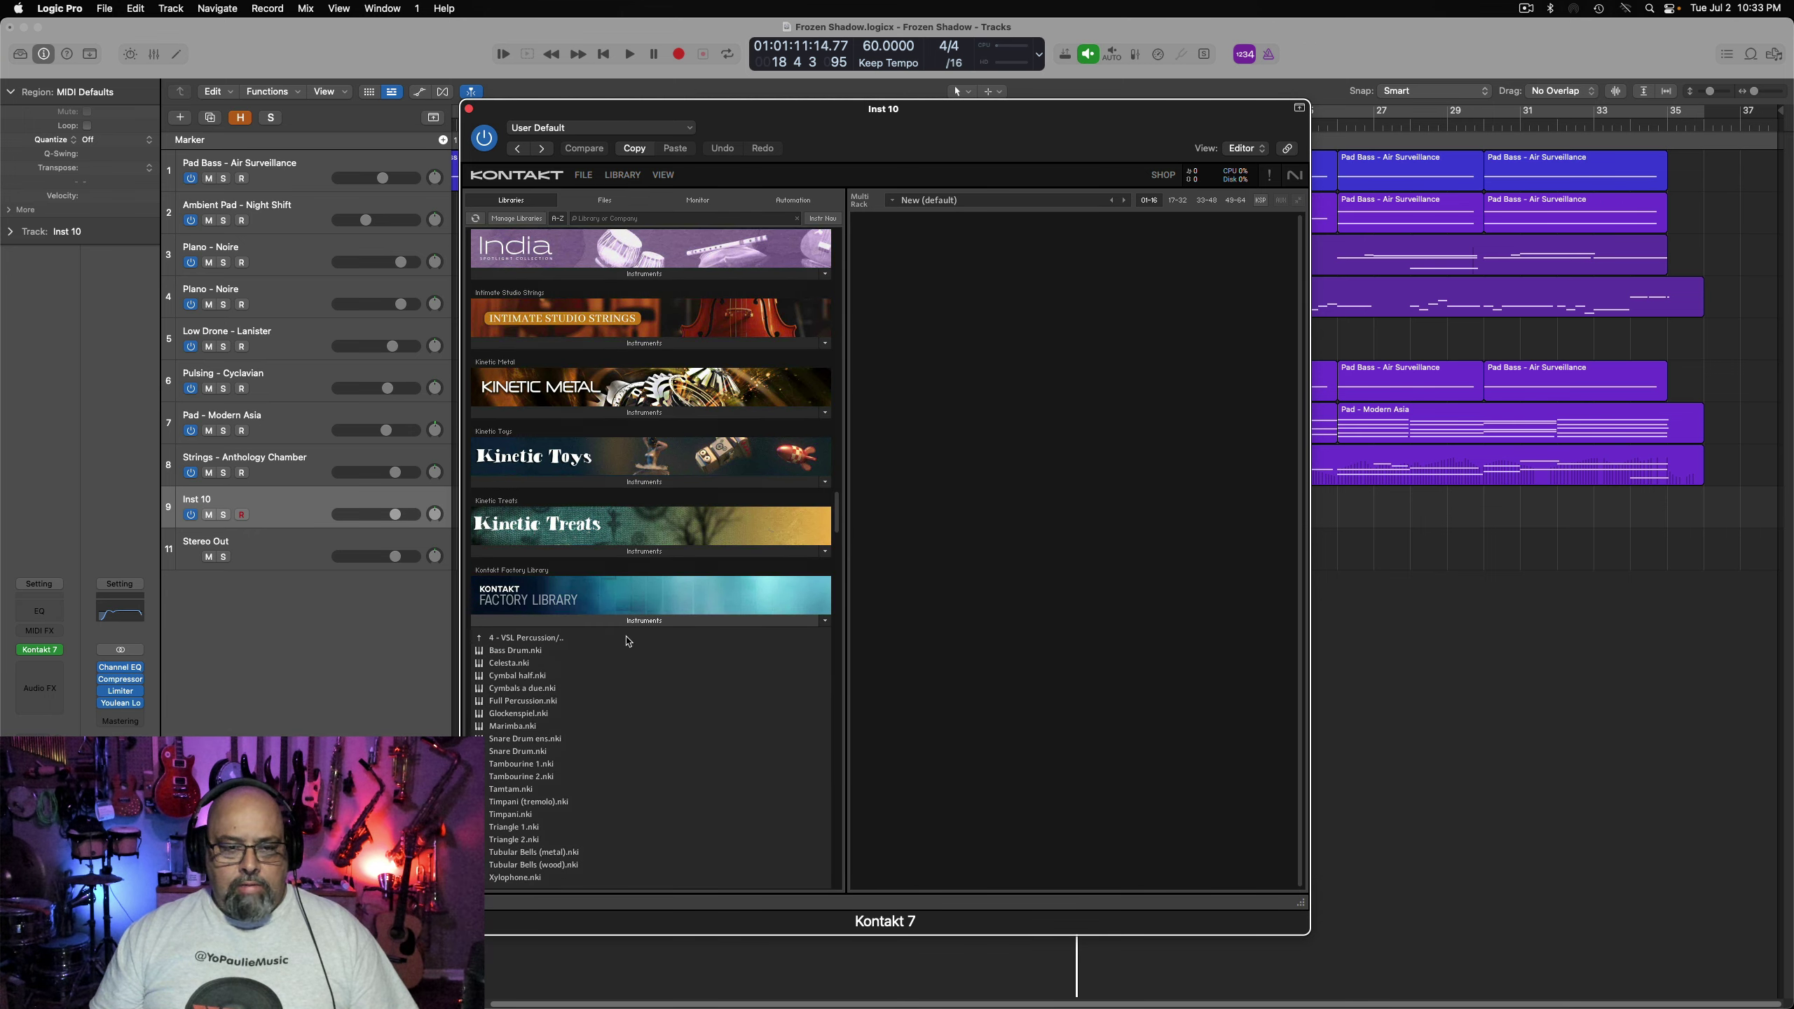
double_click(503, 653)
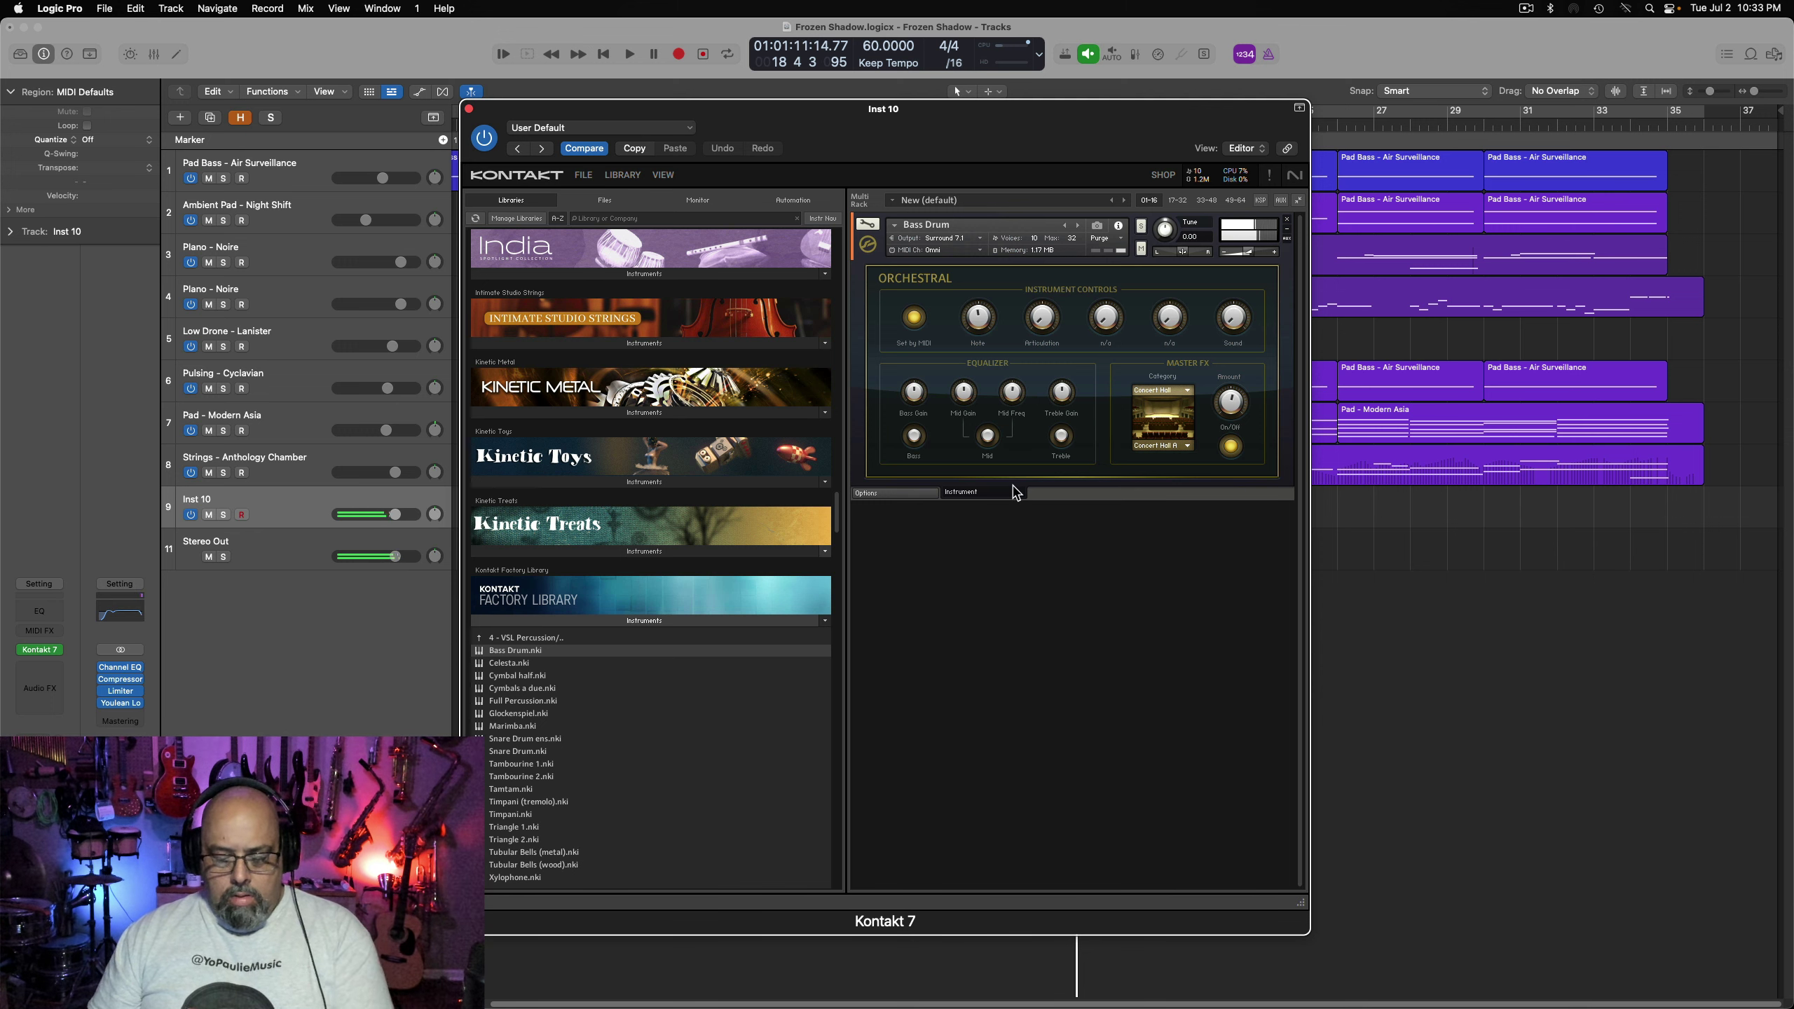
click(468, 110)
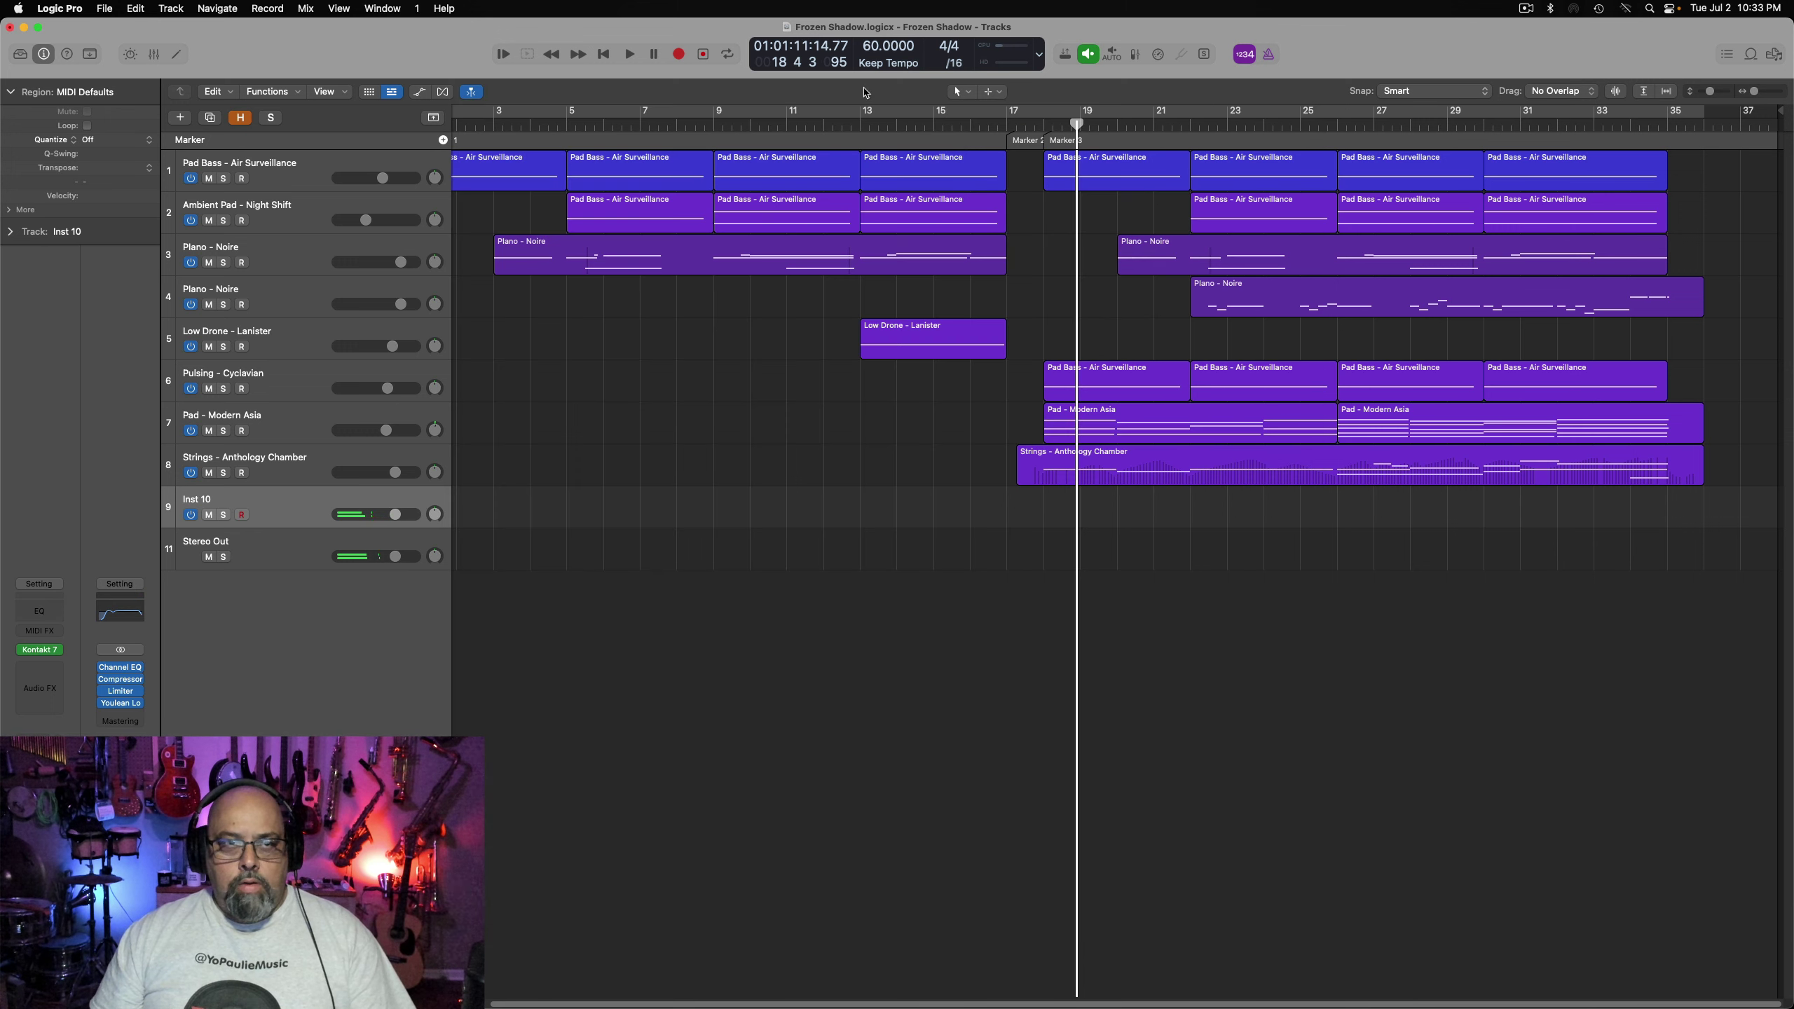
Record a bass drum part on the new track from bar 18 to bar 35 and open the recorded region
click(1058, 138)
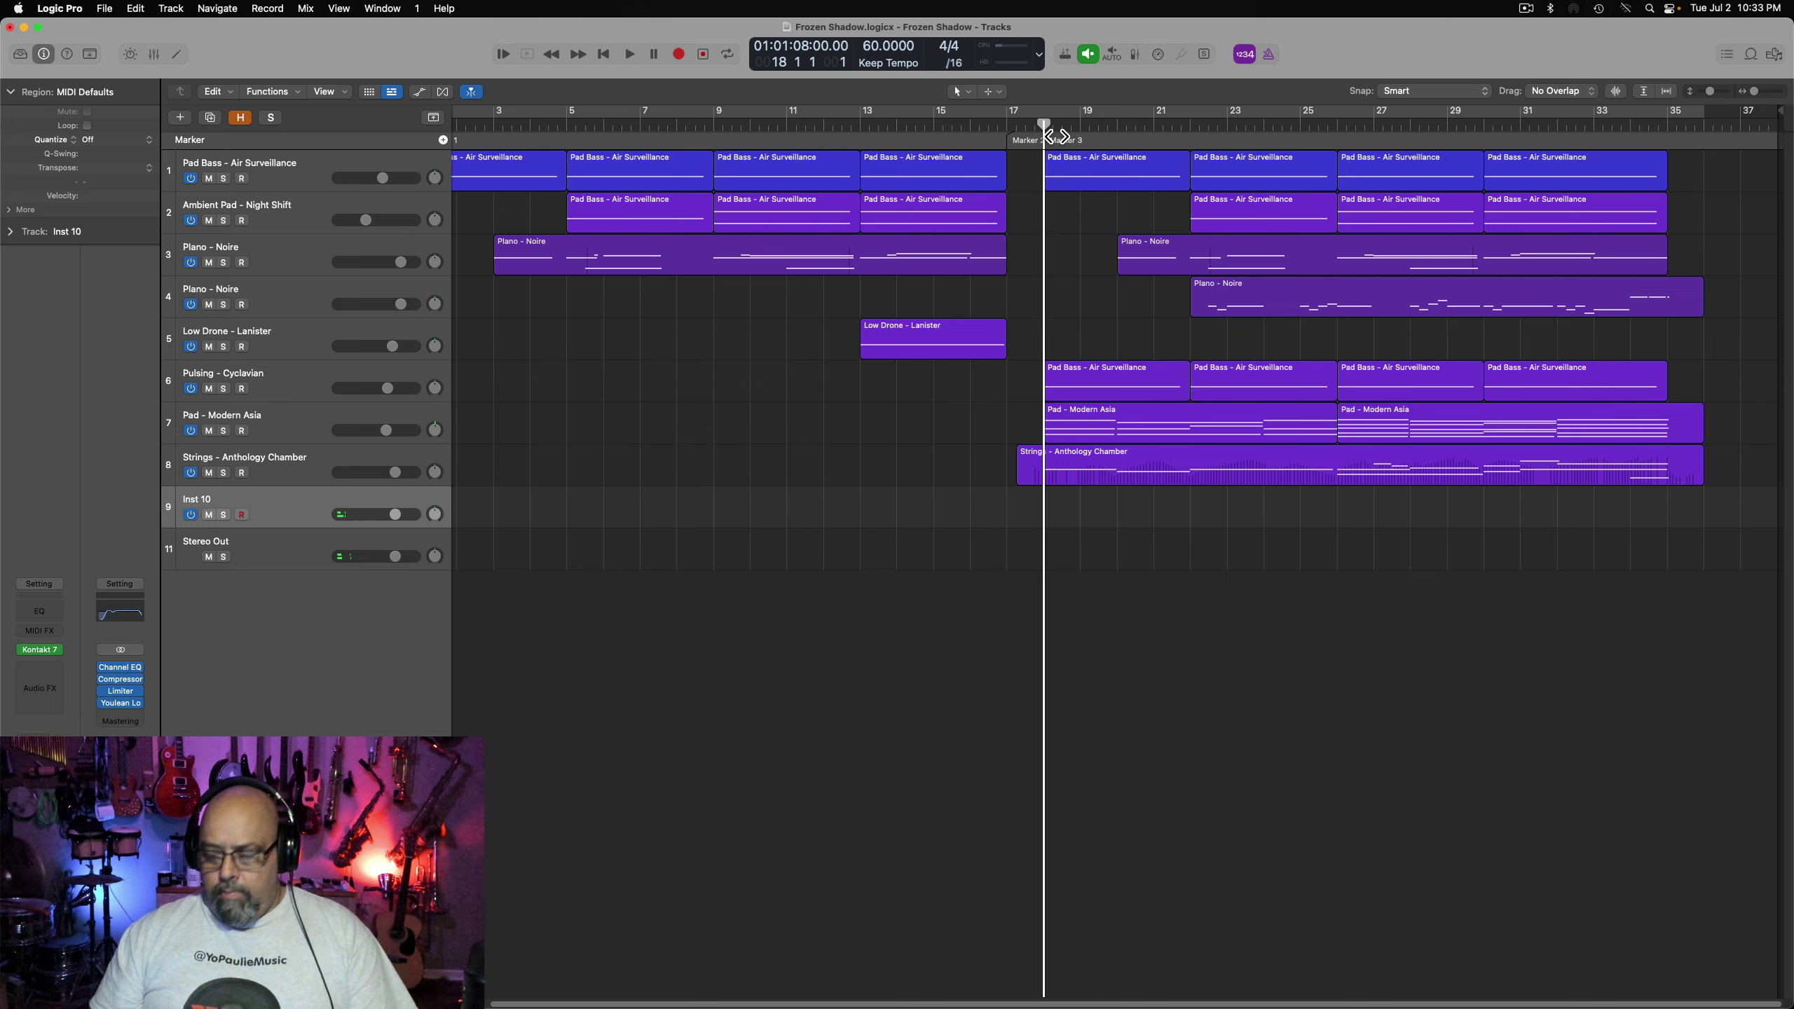
key(r)
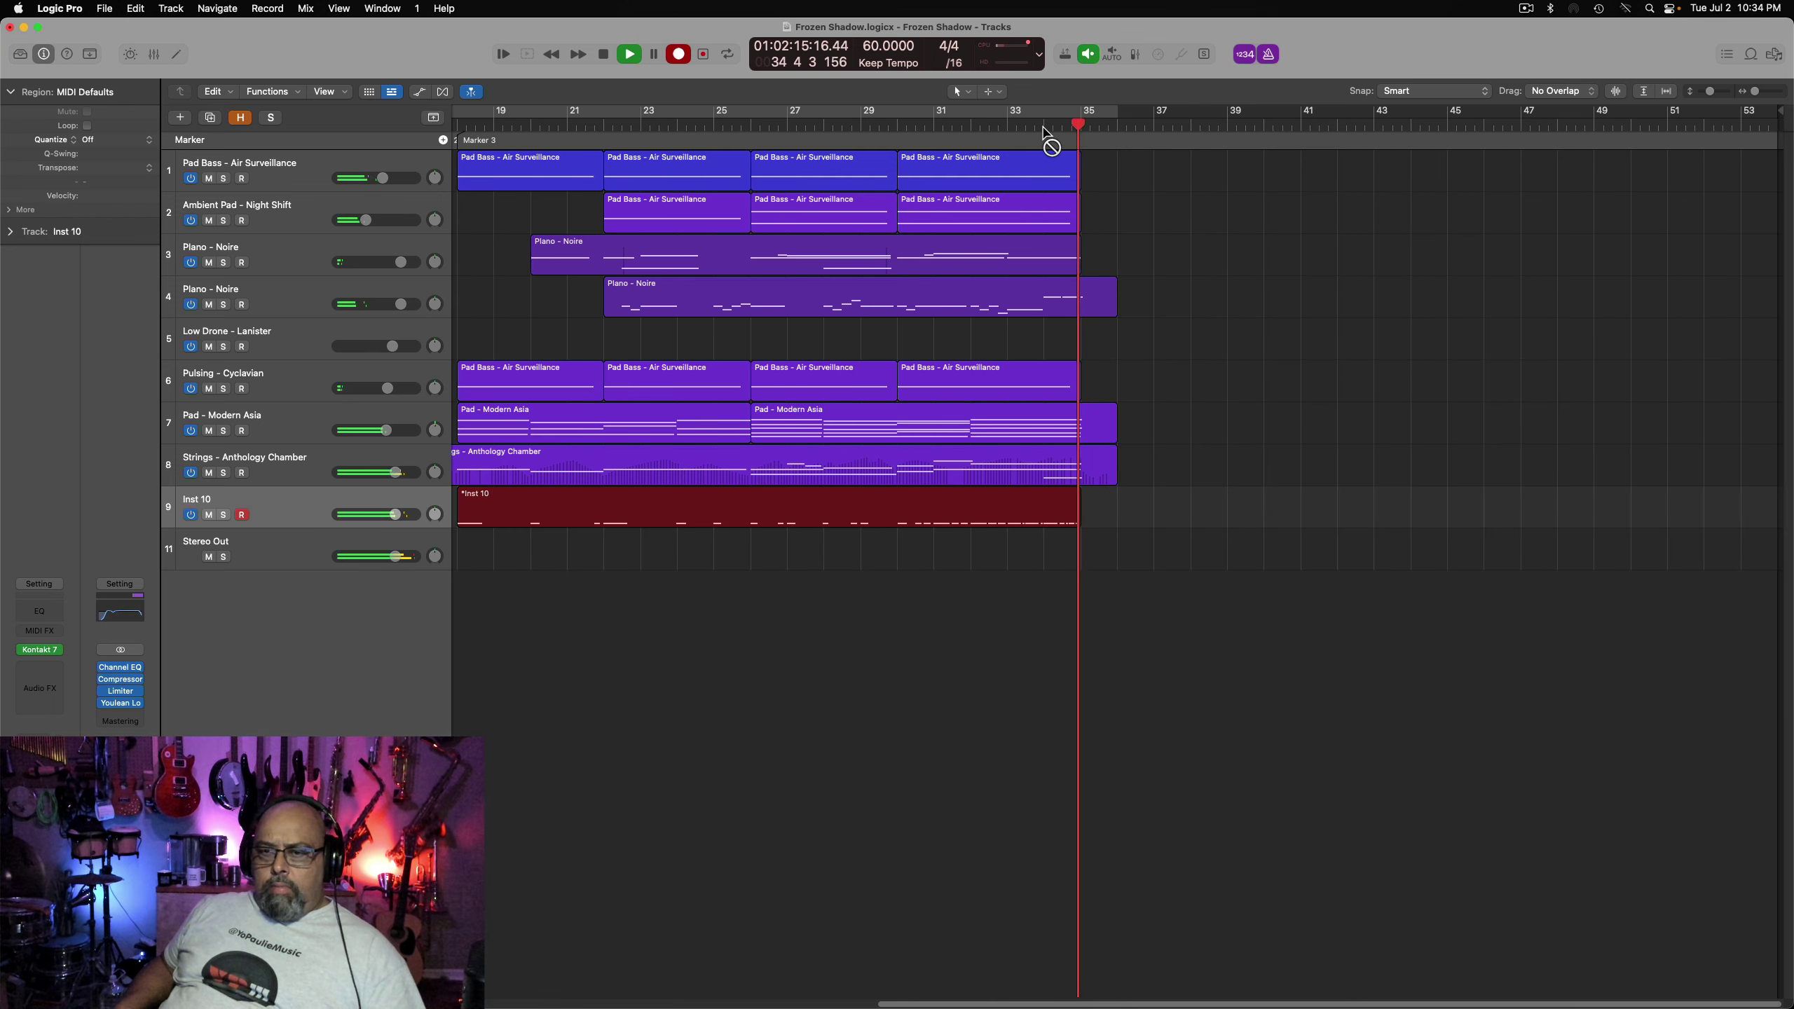
key(space)
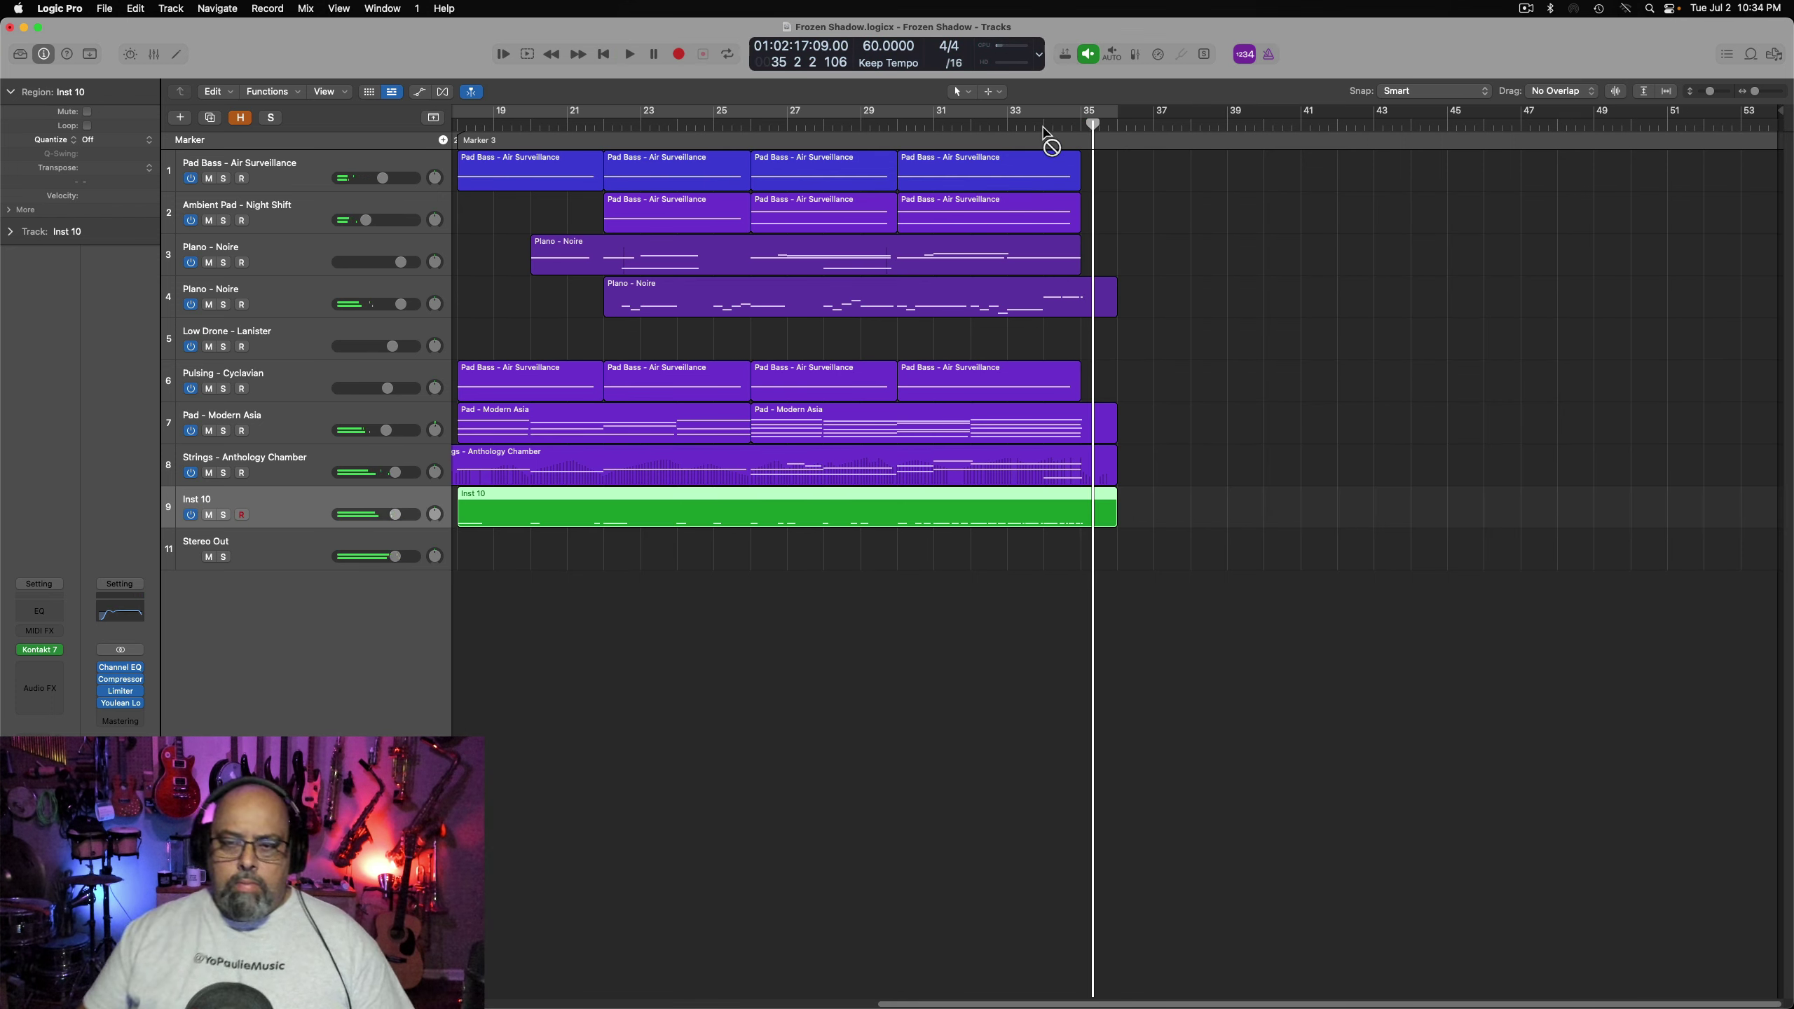
double_click(841, 516)
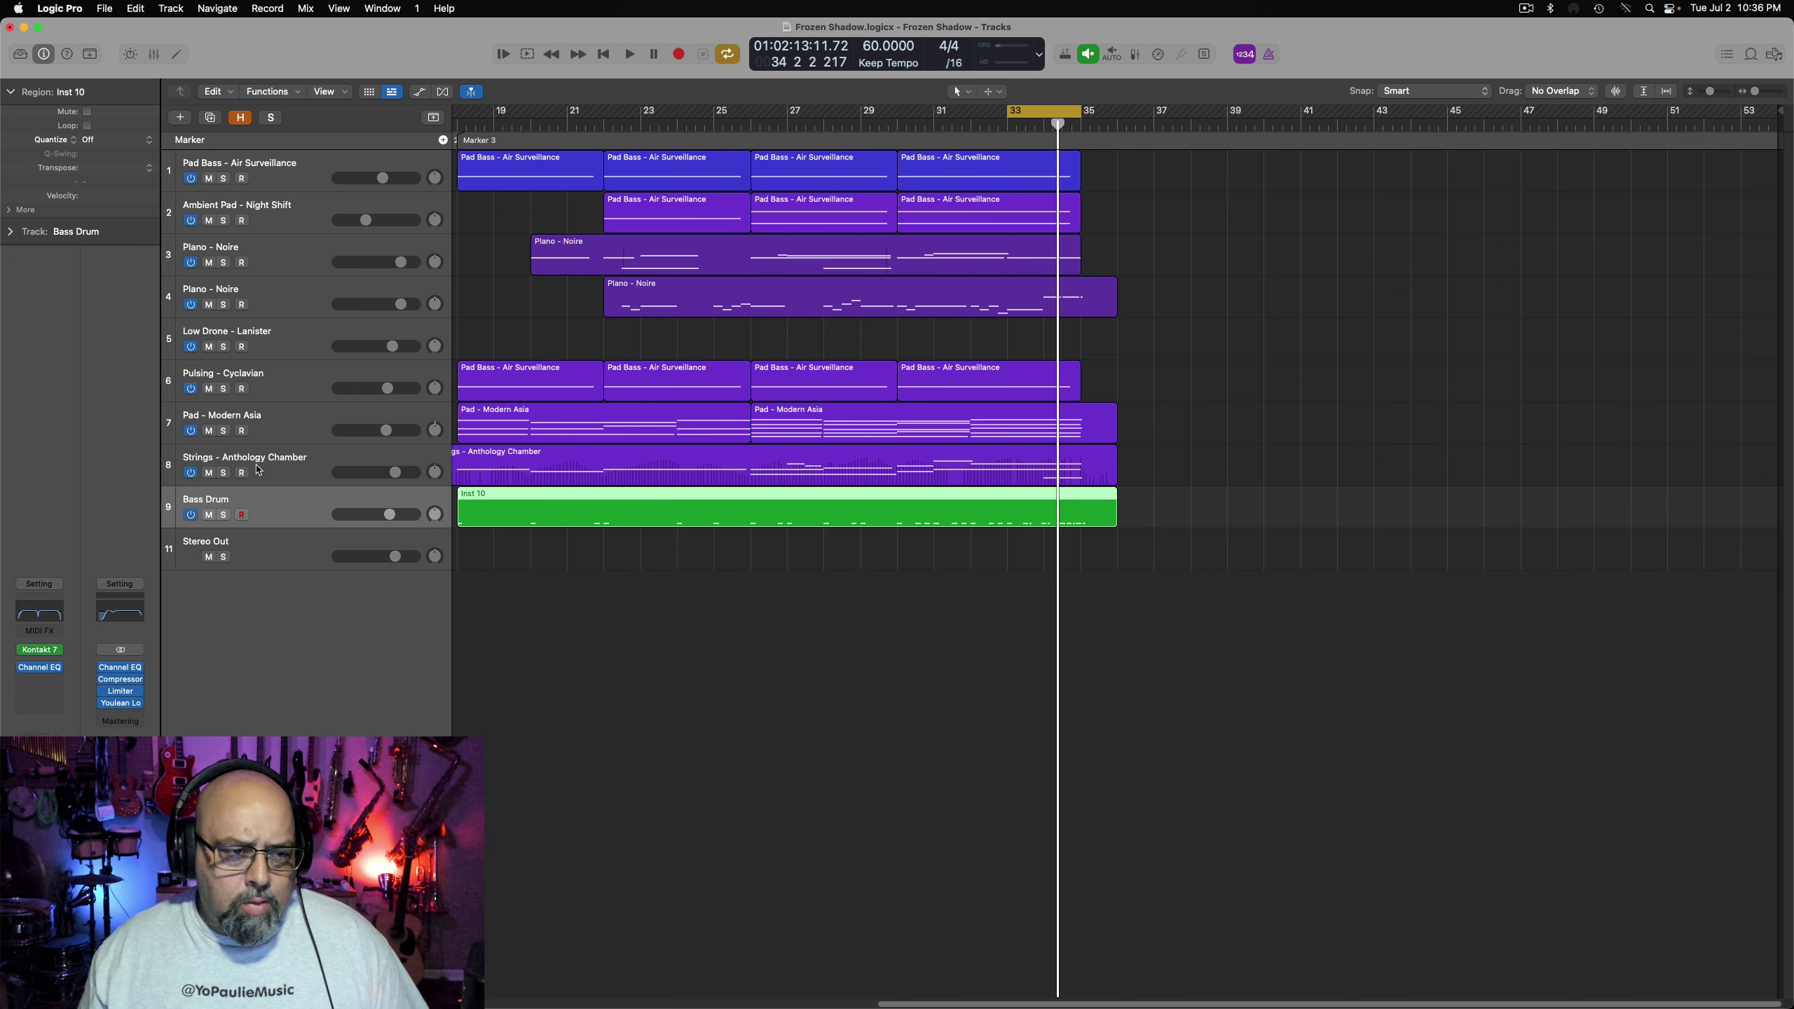
Create a Kontakt 7 track with Damage 2's D2 Loop Designer and record a Damage 2 part from bar 26
click(181, 117)
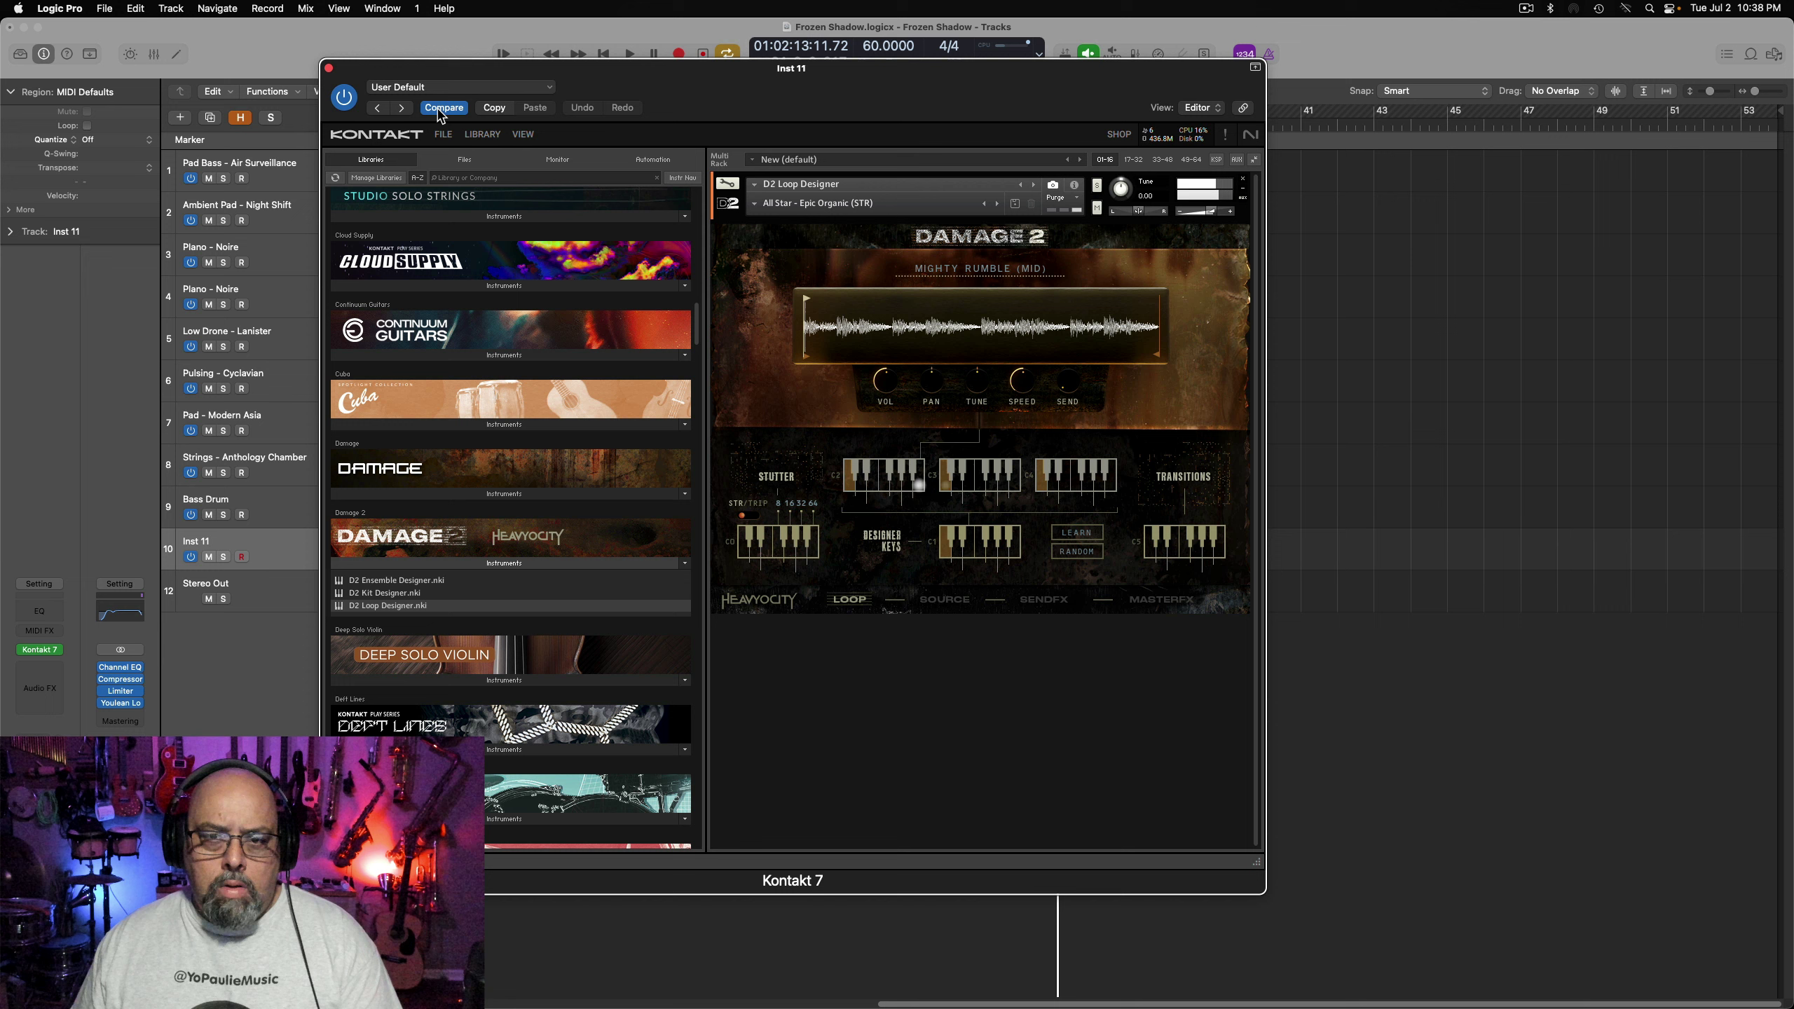
click(329, 69)
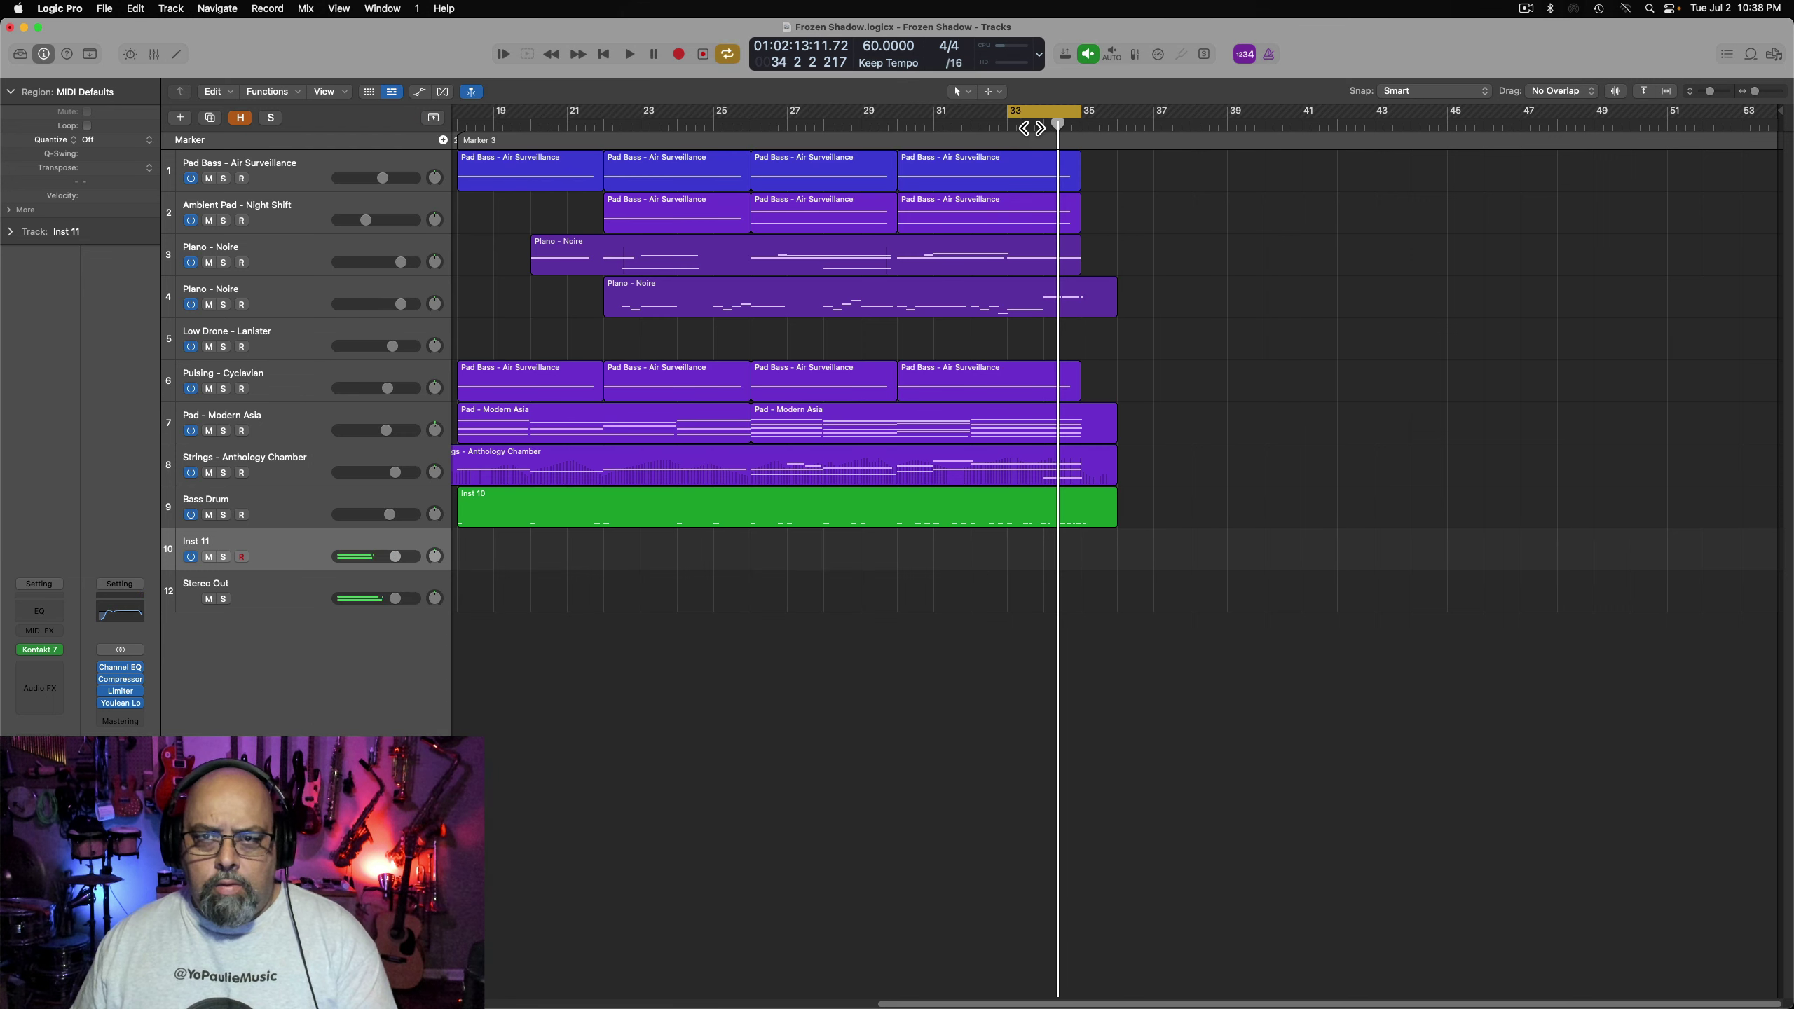
click(1017, 117)
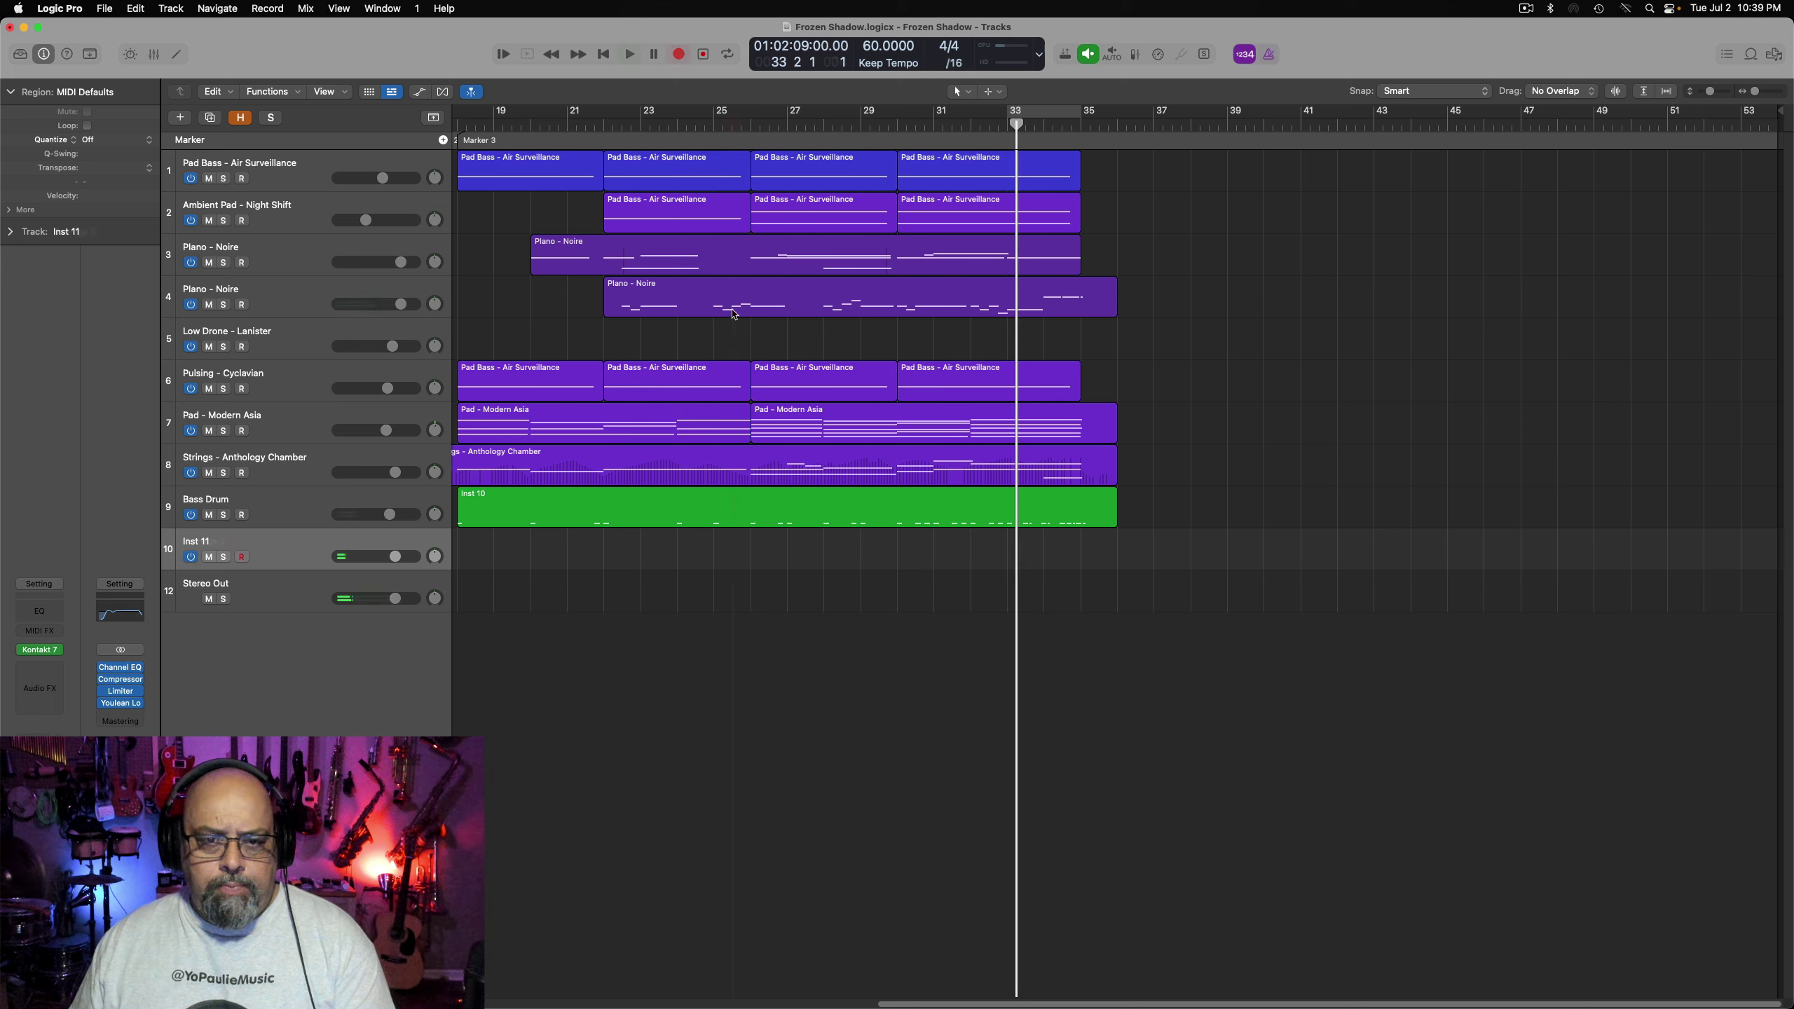
double_click(737, 119)
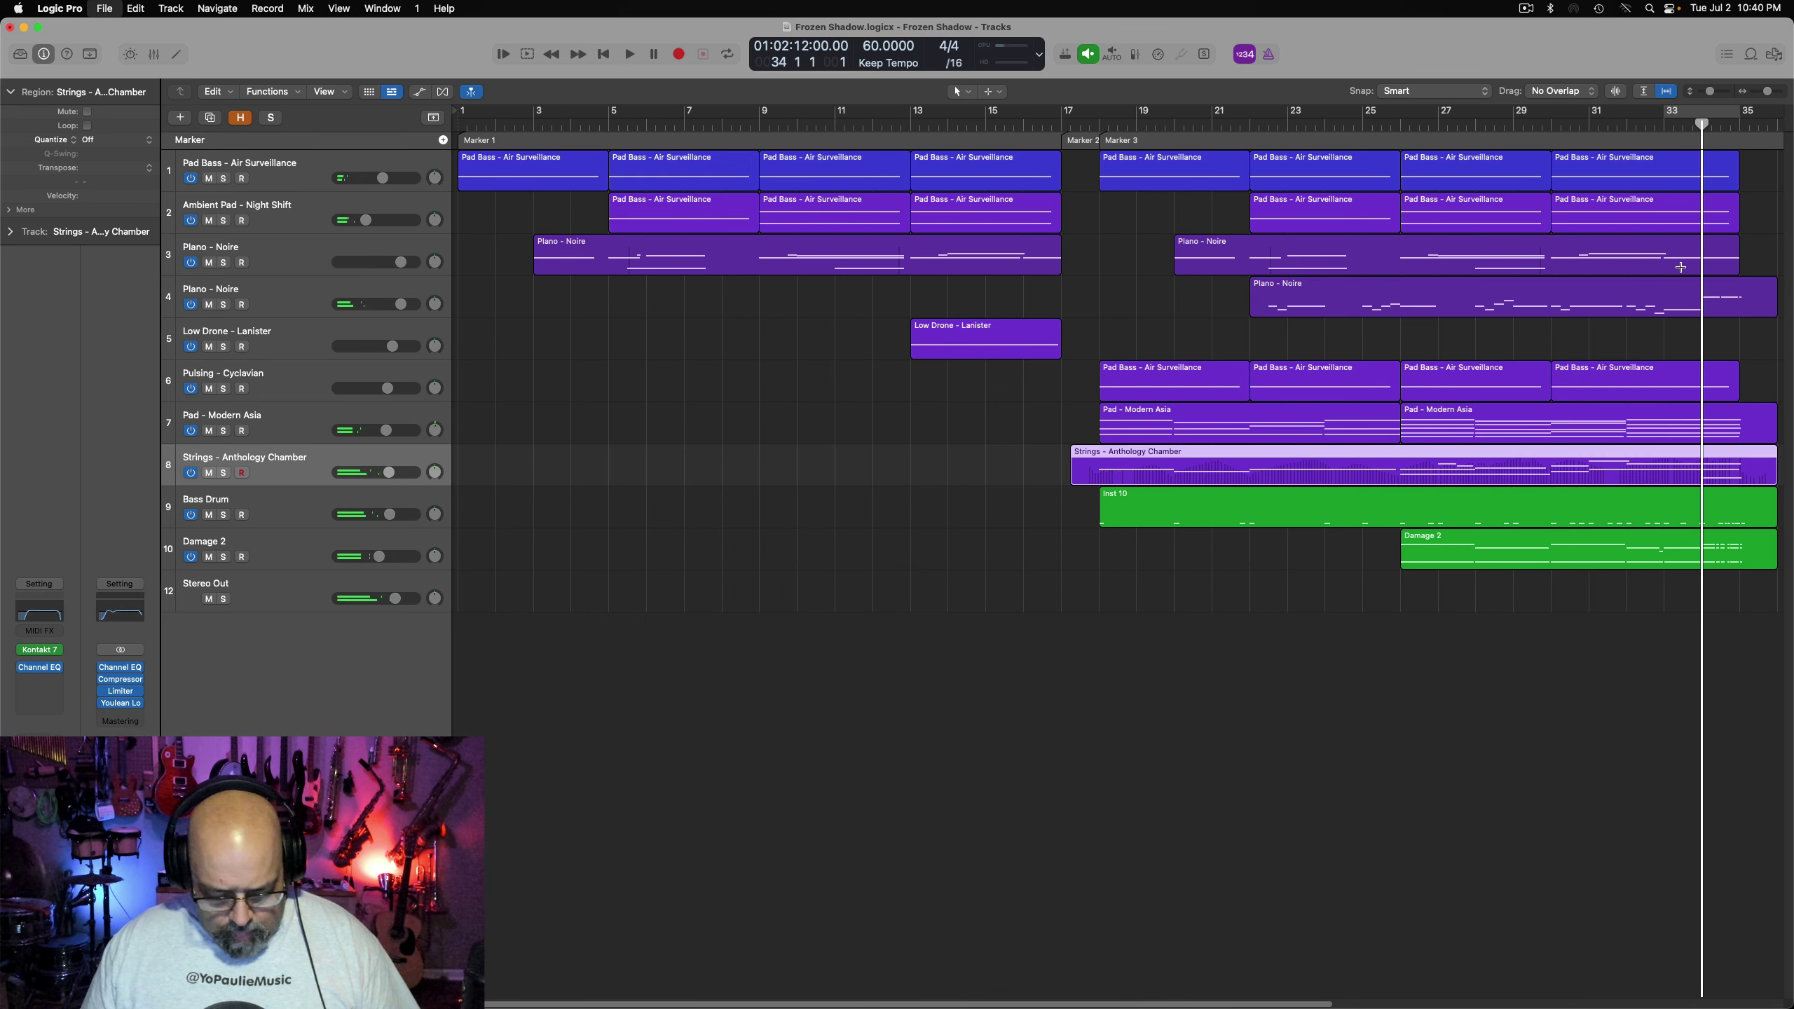
Create a Kontakt 7 track below Damage 2 and load Hungry Shark.nki from the Rise & Hit library
click(291, 549)
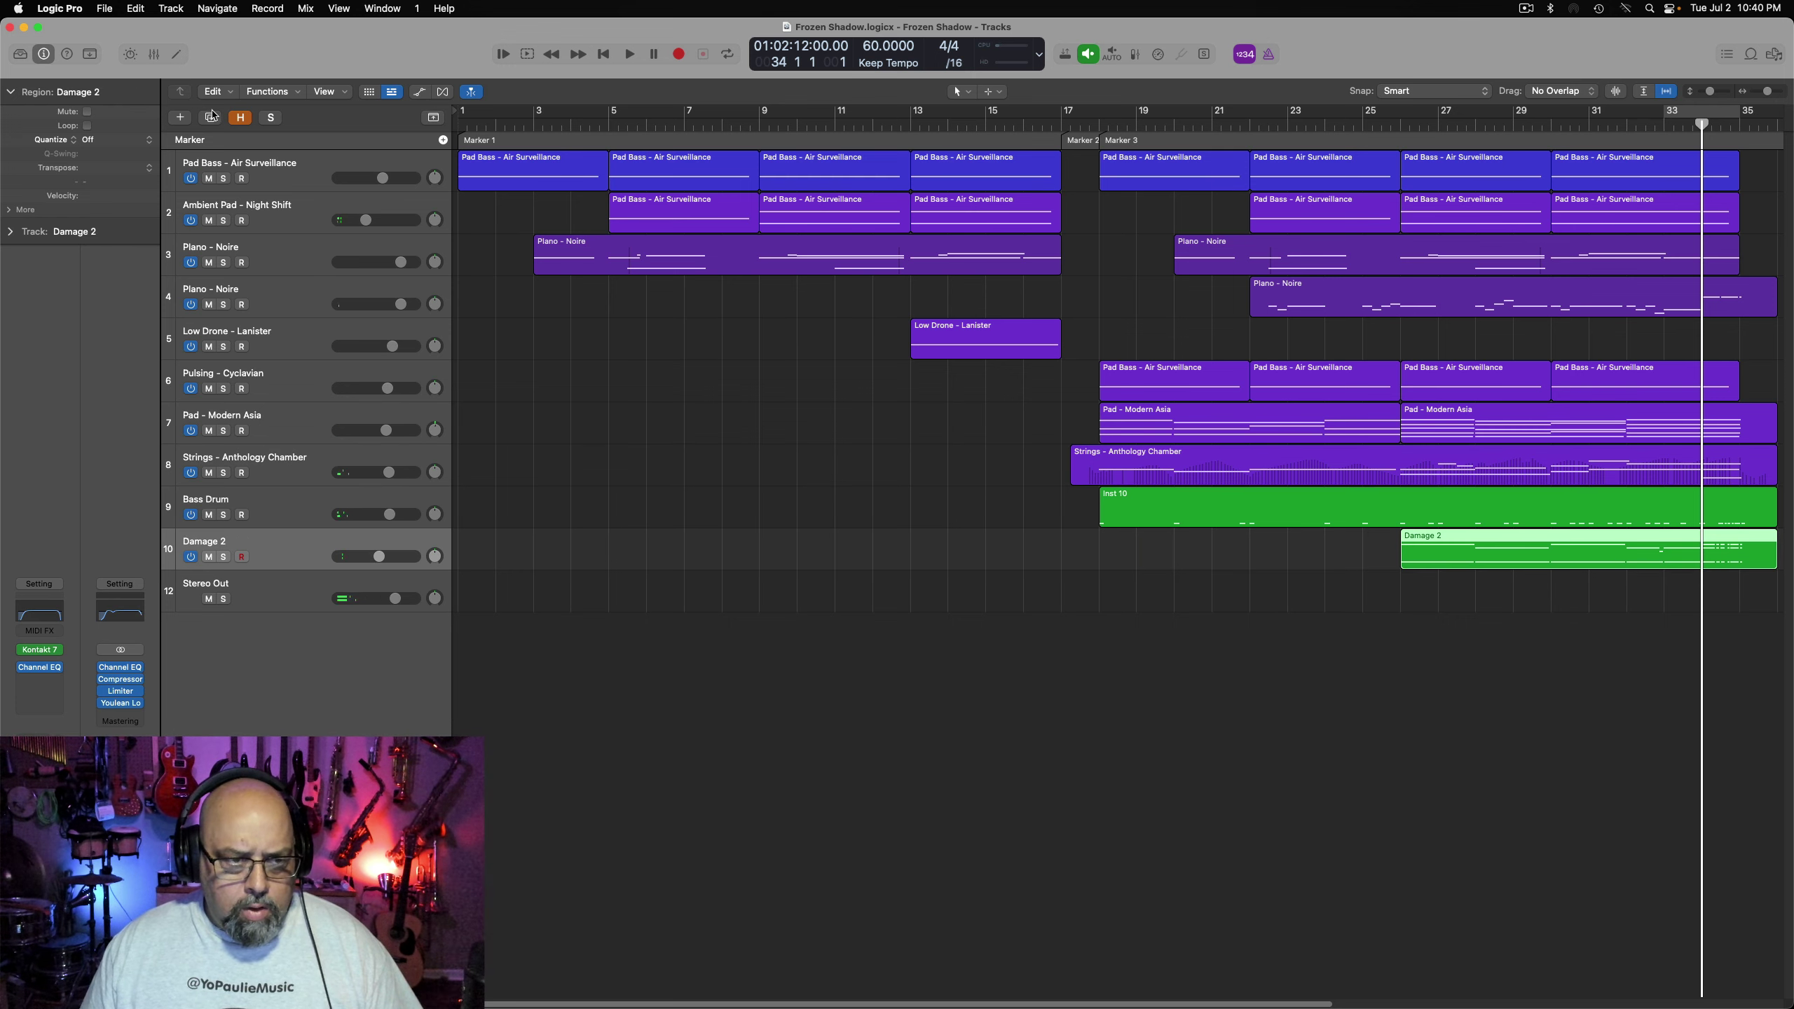
click(183, 119)
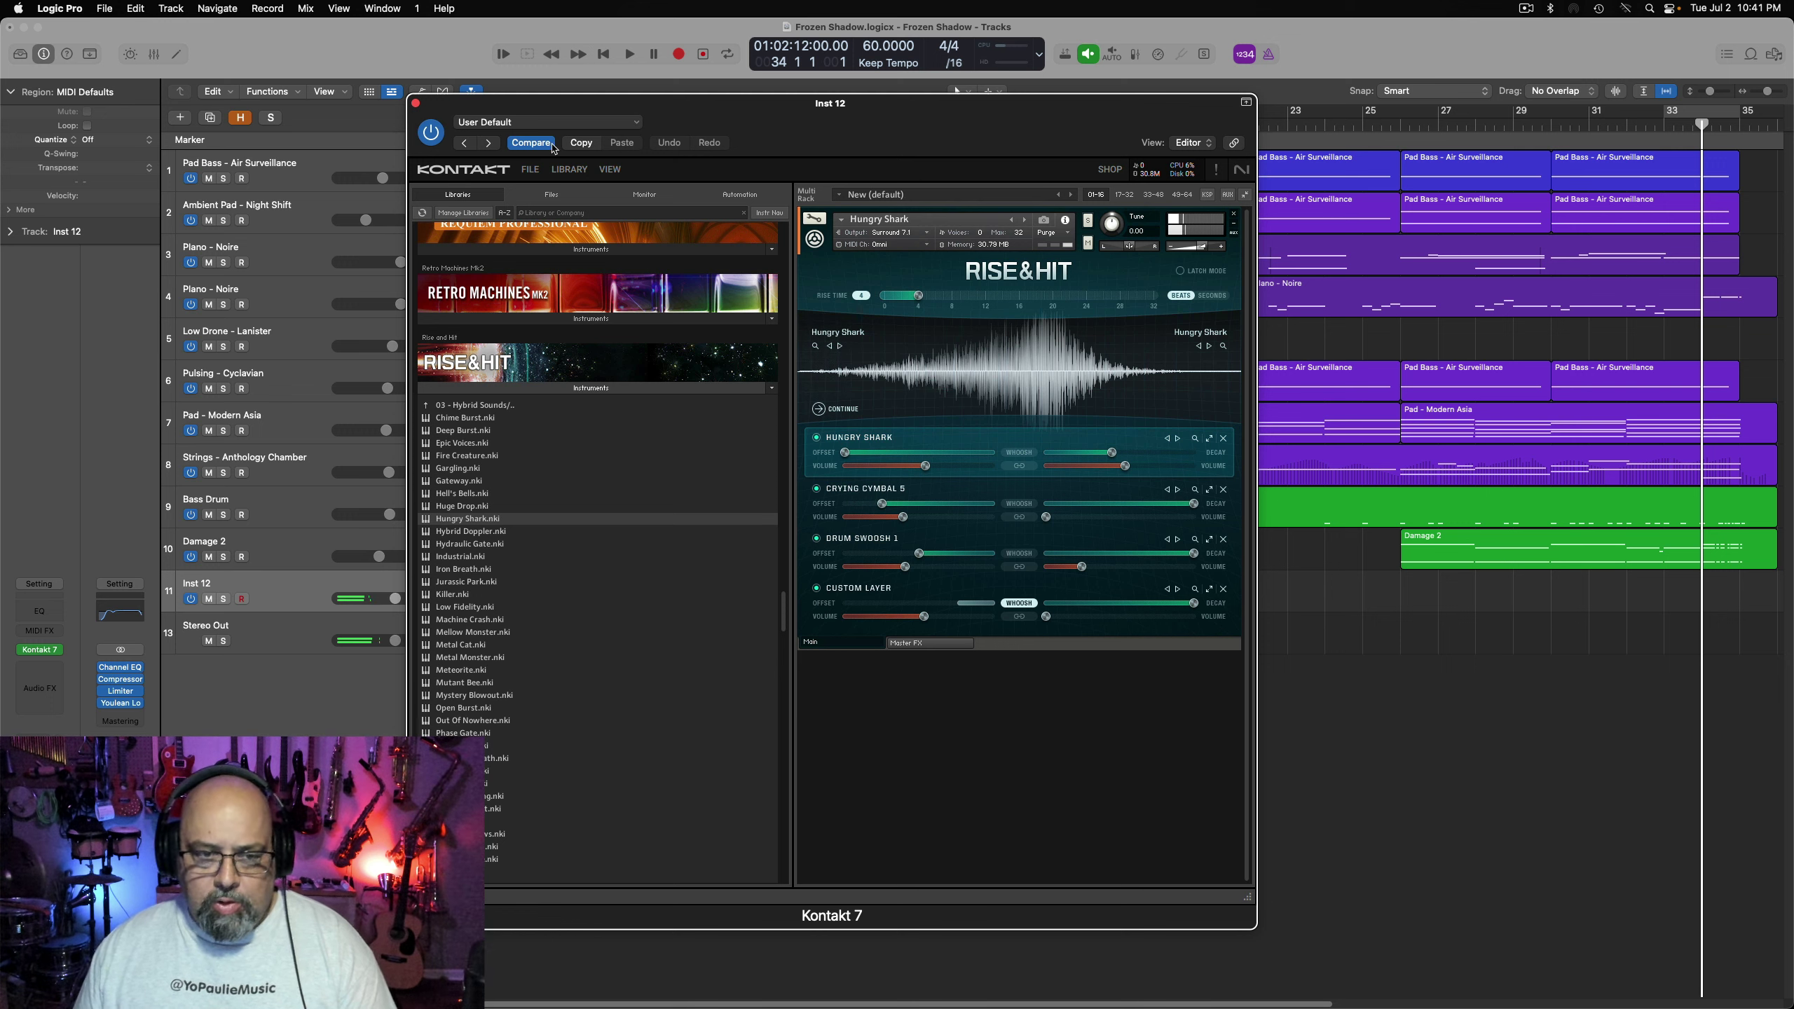
key(super+w)
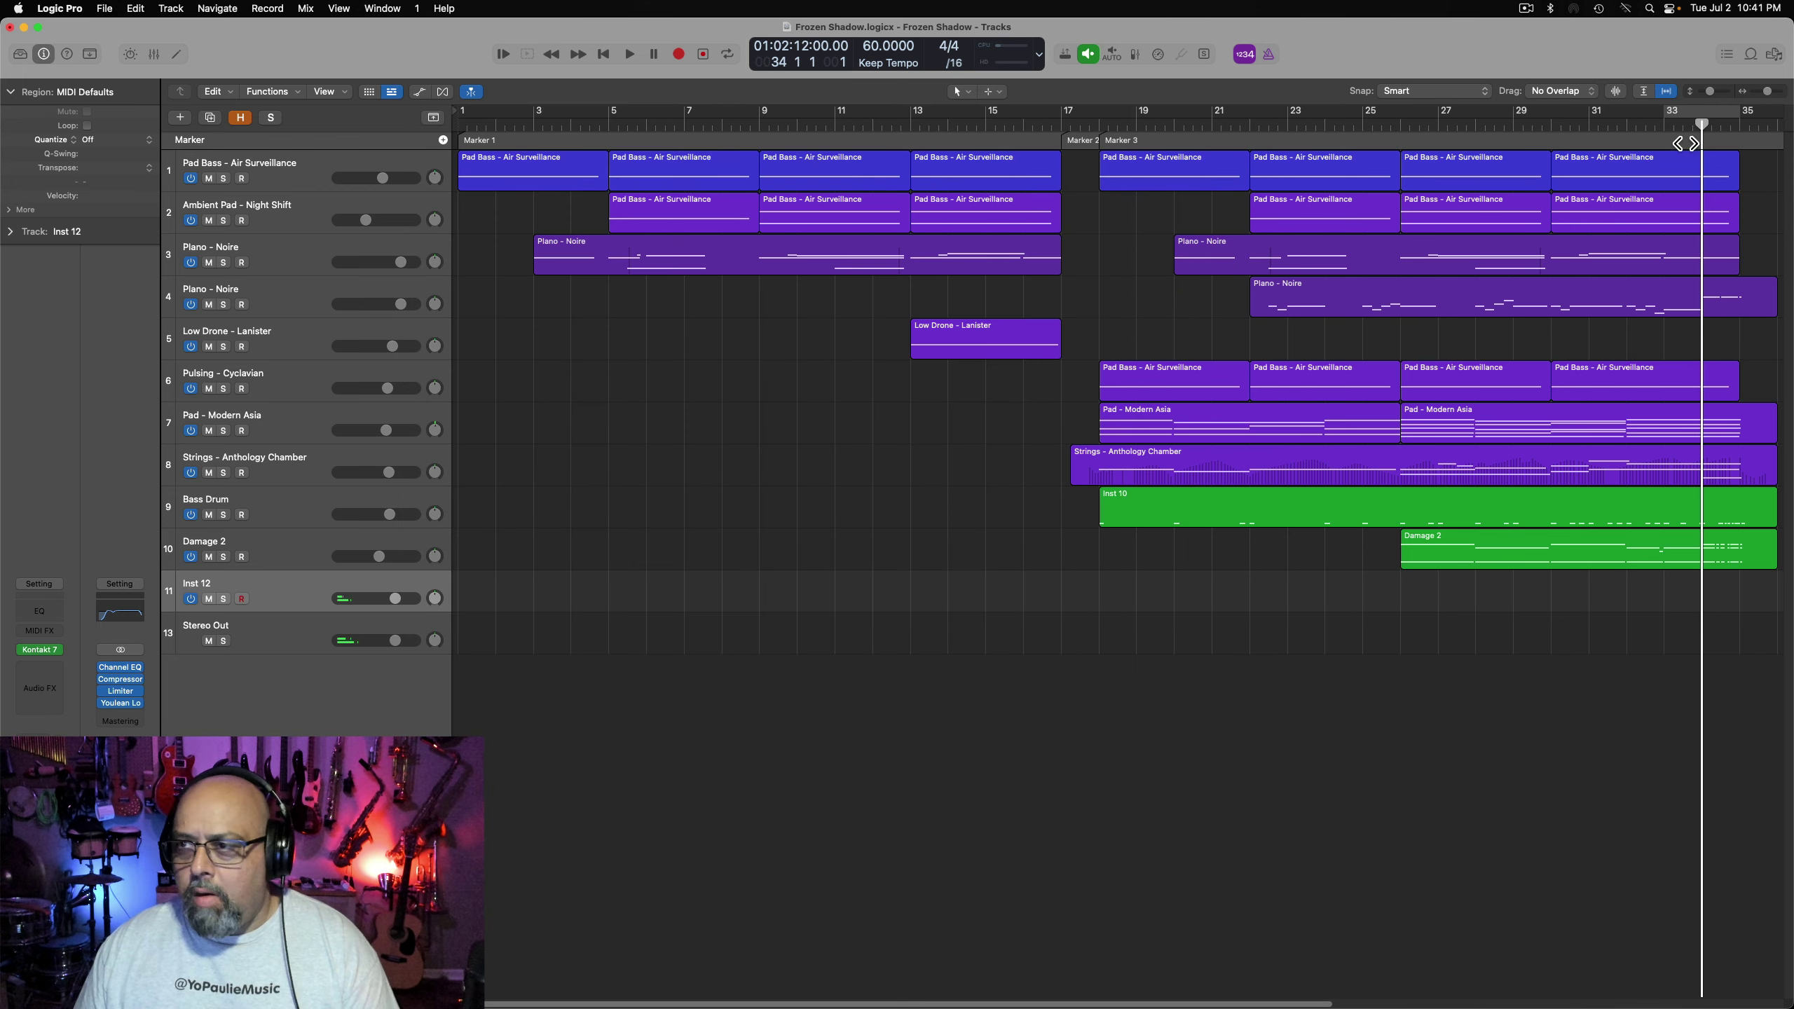
Record a single sustained riser note on the new Rise & Hit instrument track from bar 33 to bar 35
drag(1686, 143, 1680, 138)
key(r)
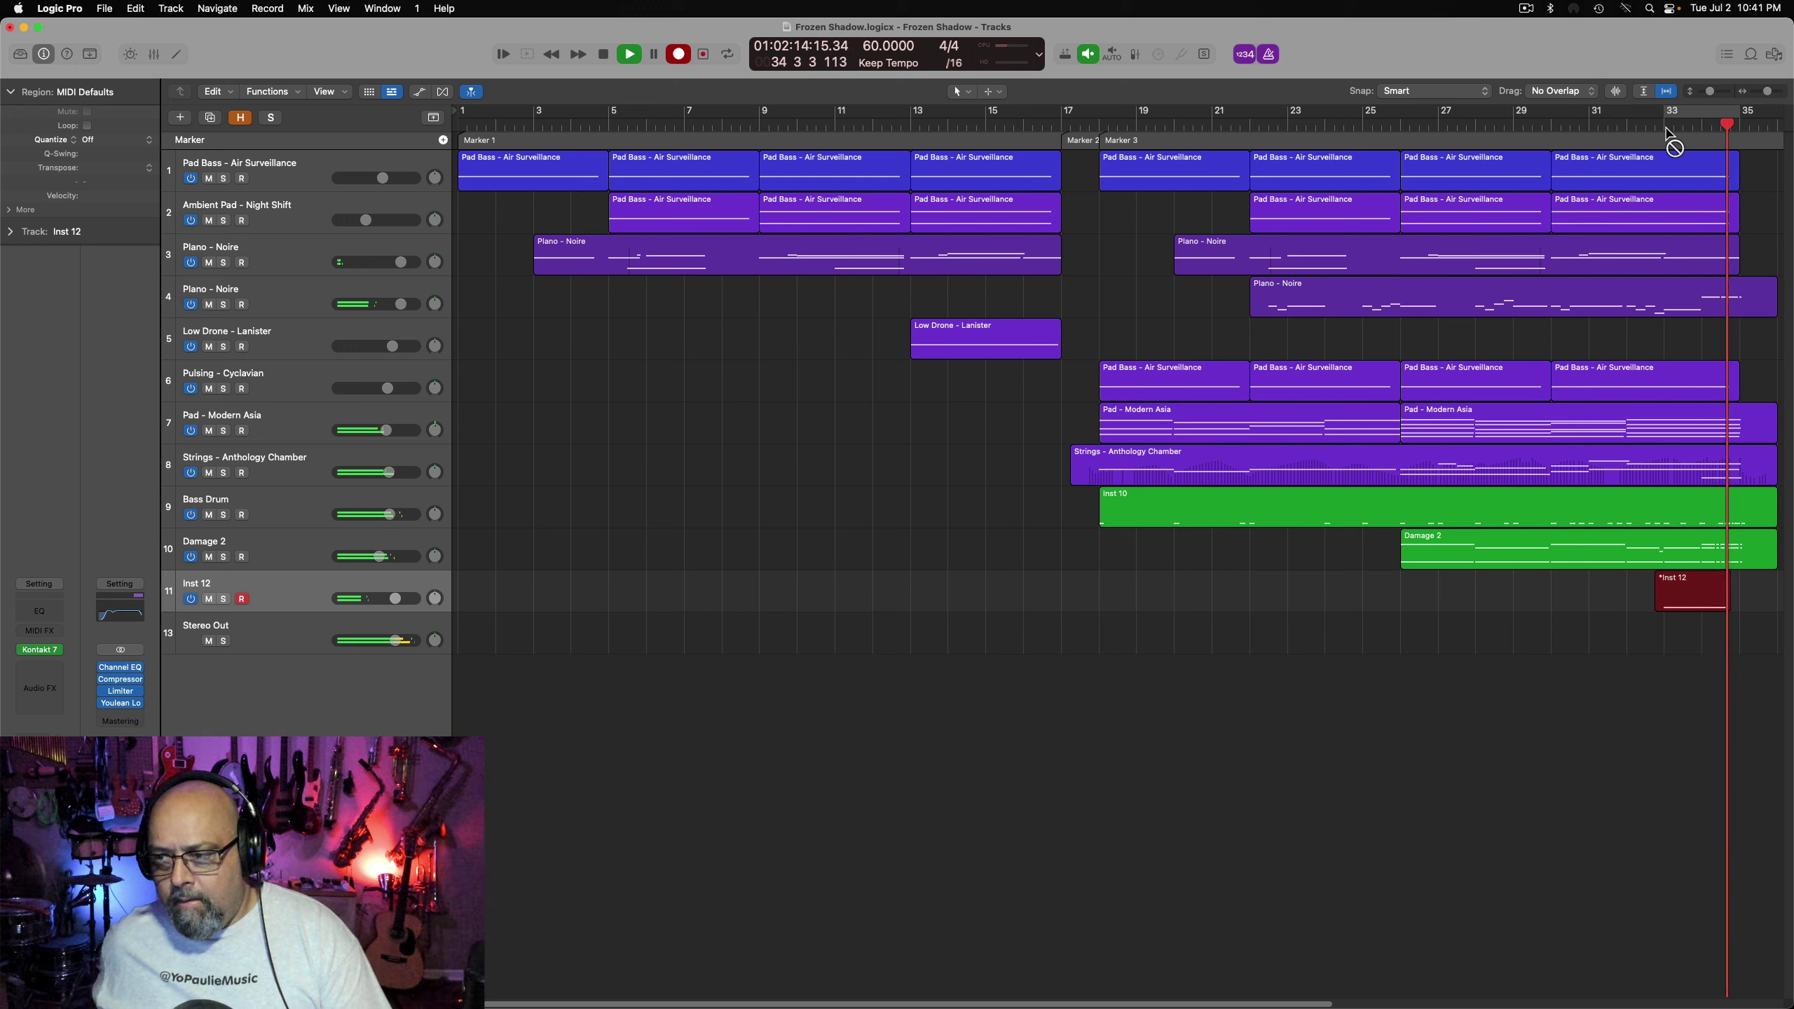
key(space)
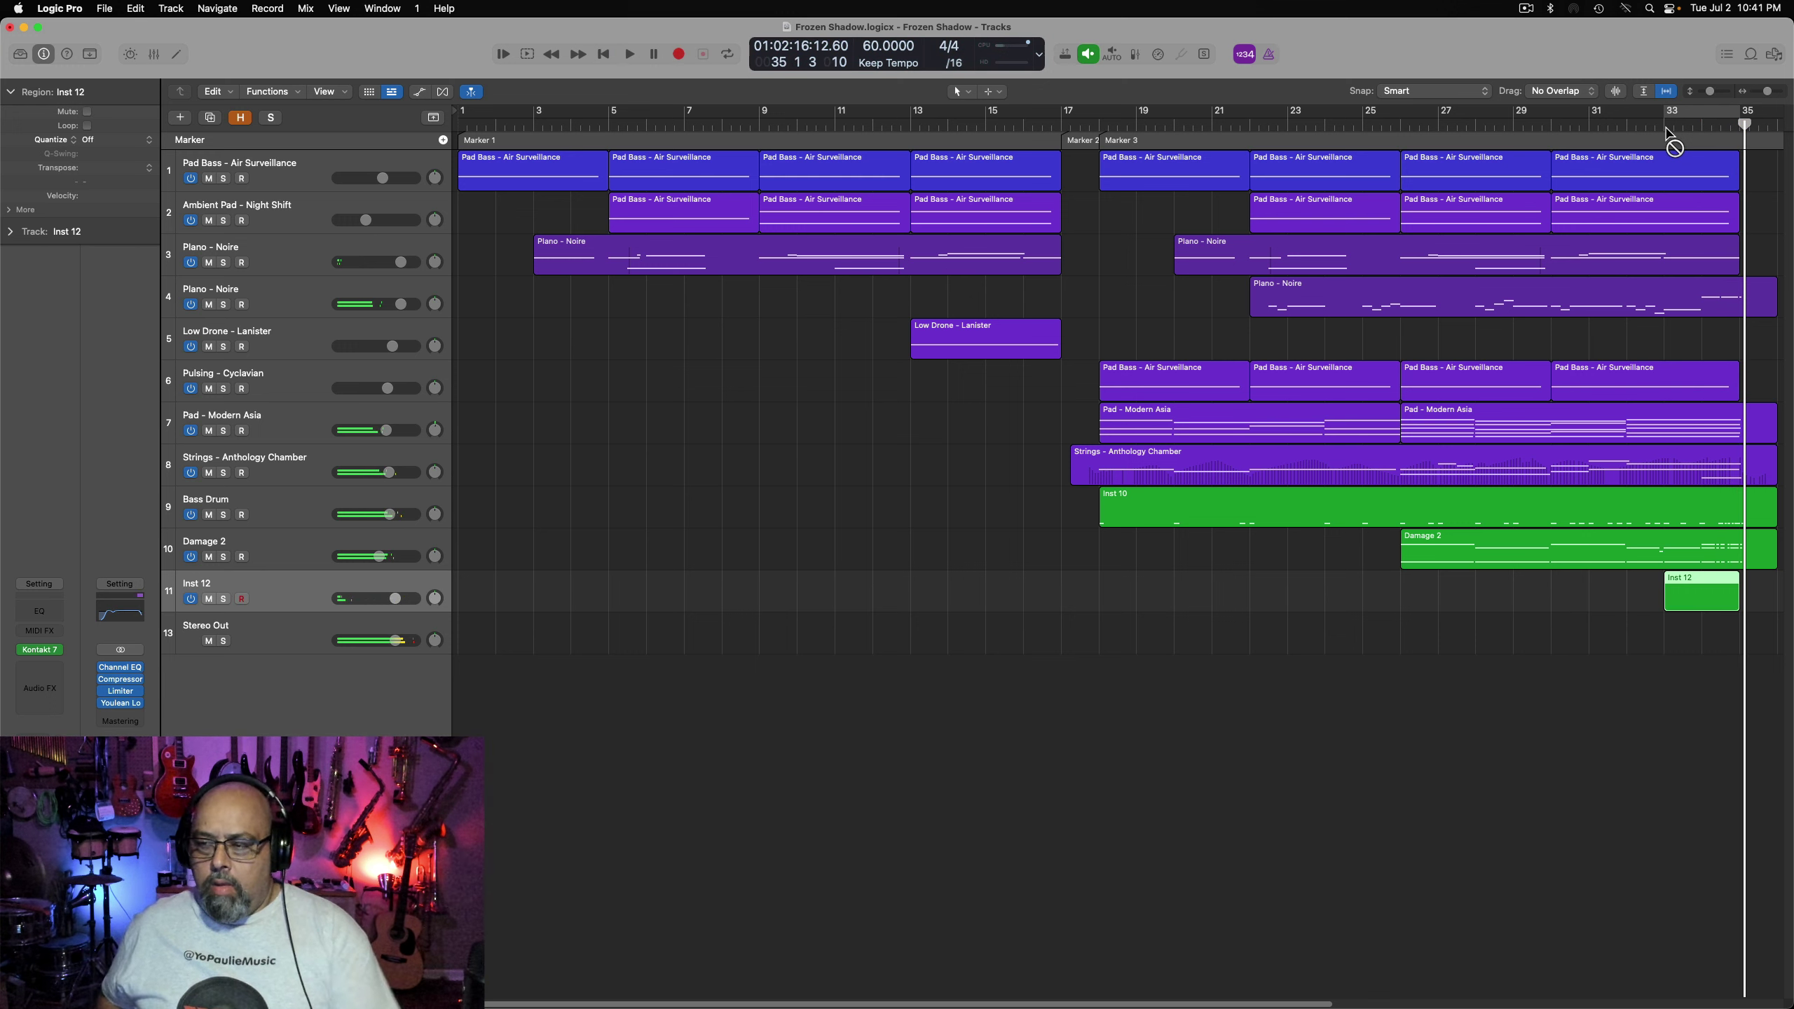
Move the recorded riser region to start at bar 34 and play the full mix from about bar 32
double_click(1704, 595)
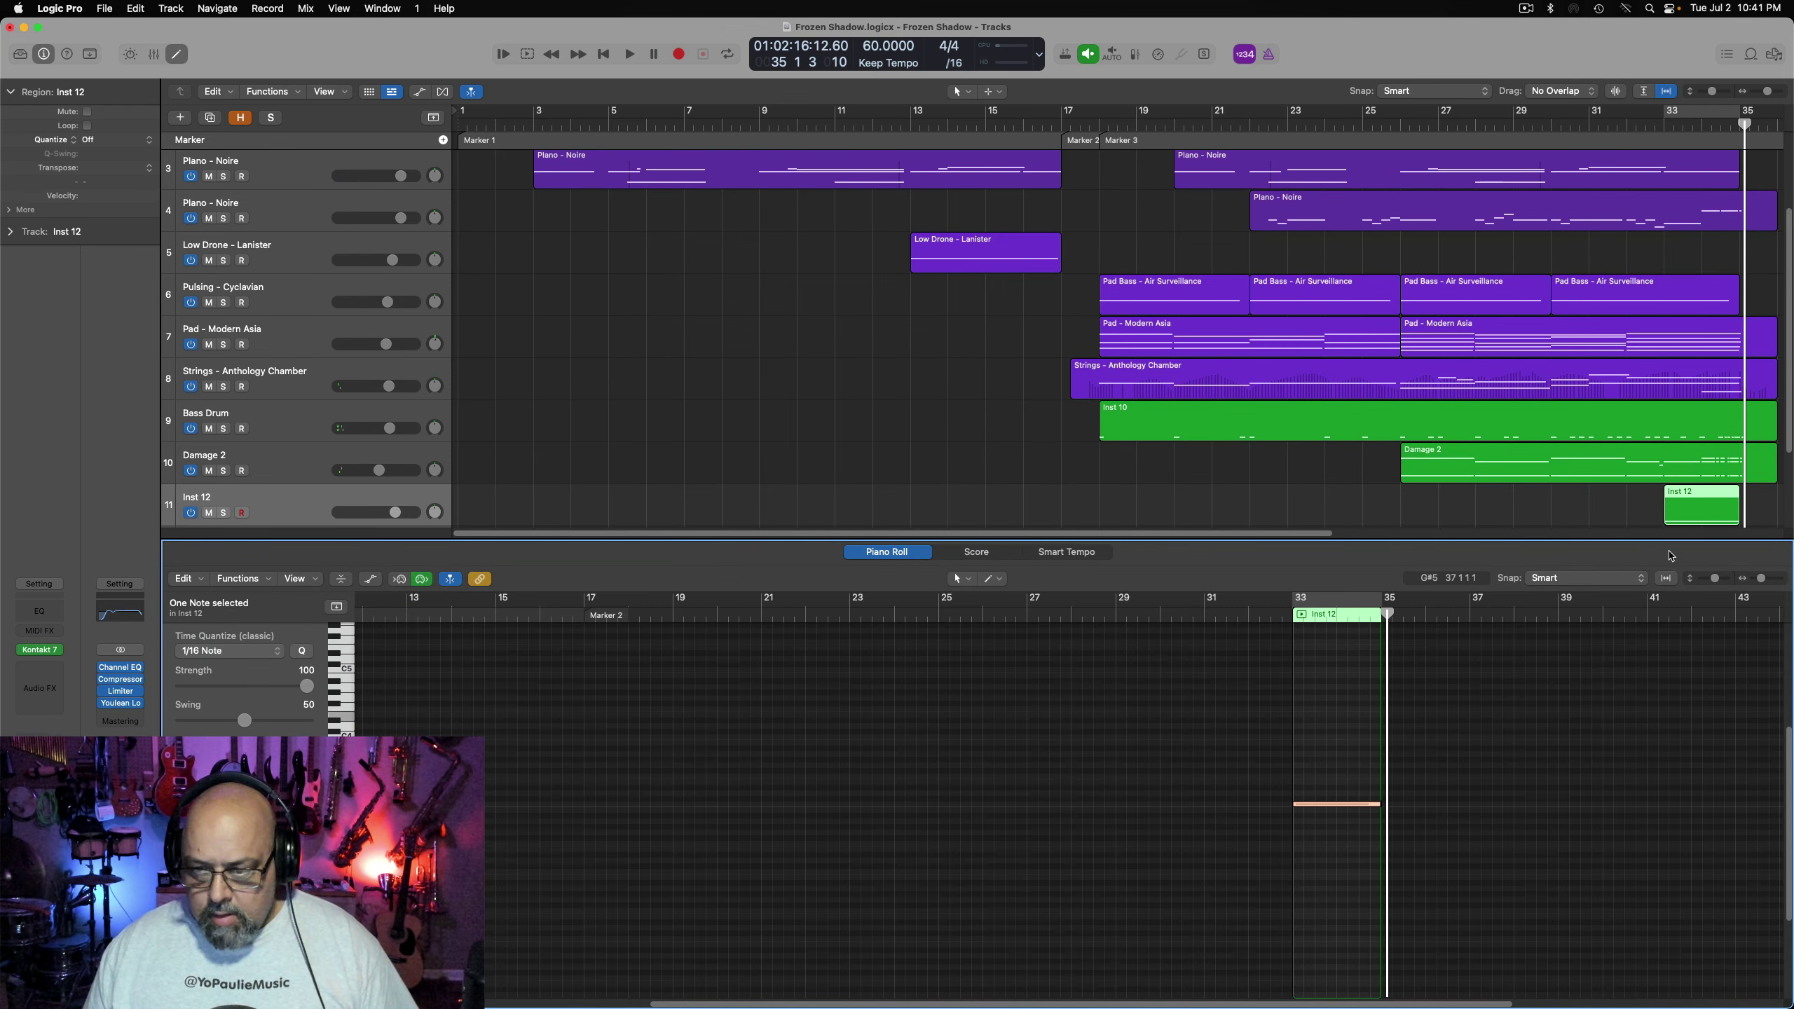
drag(1691, 509, 1731, 504)
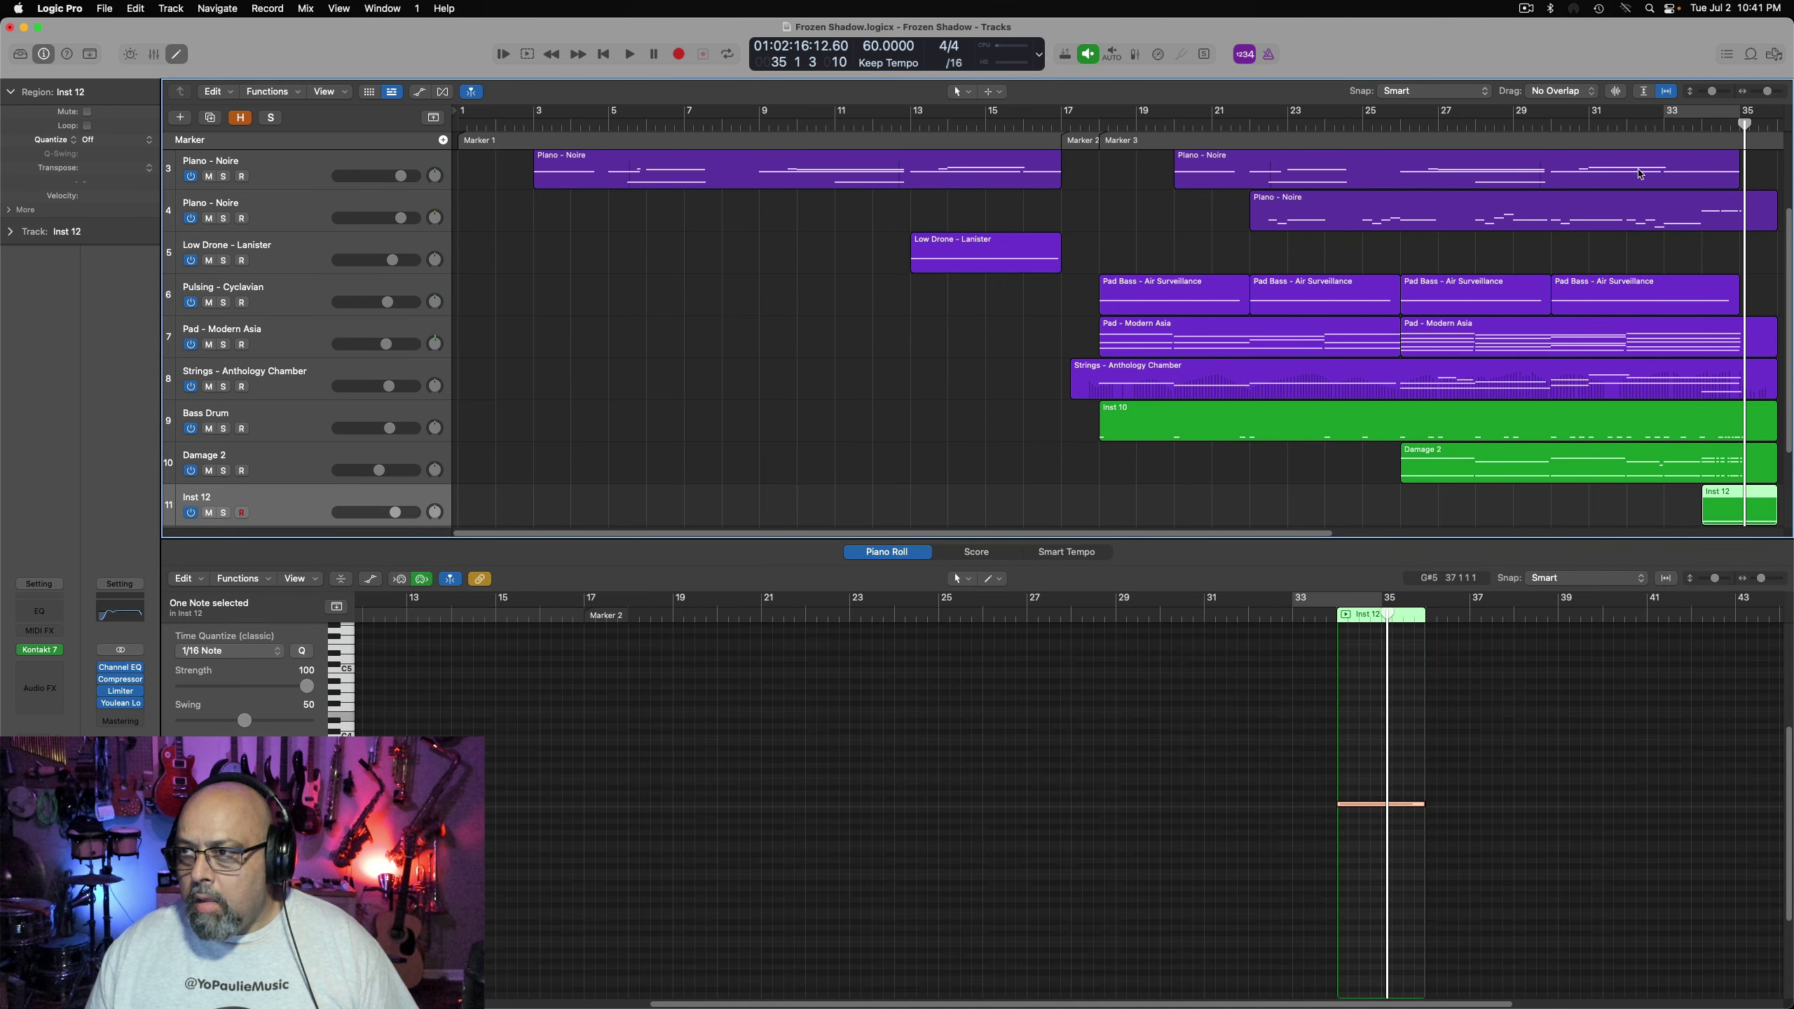
click(1669, 131)
key(space)
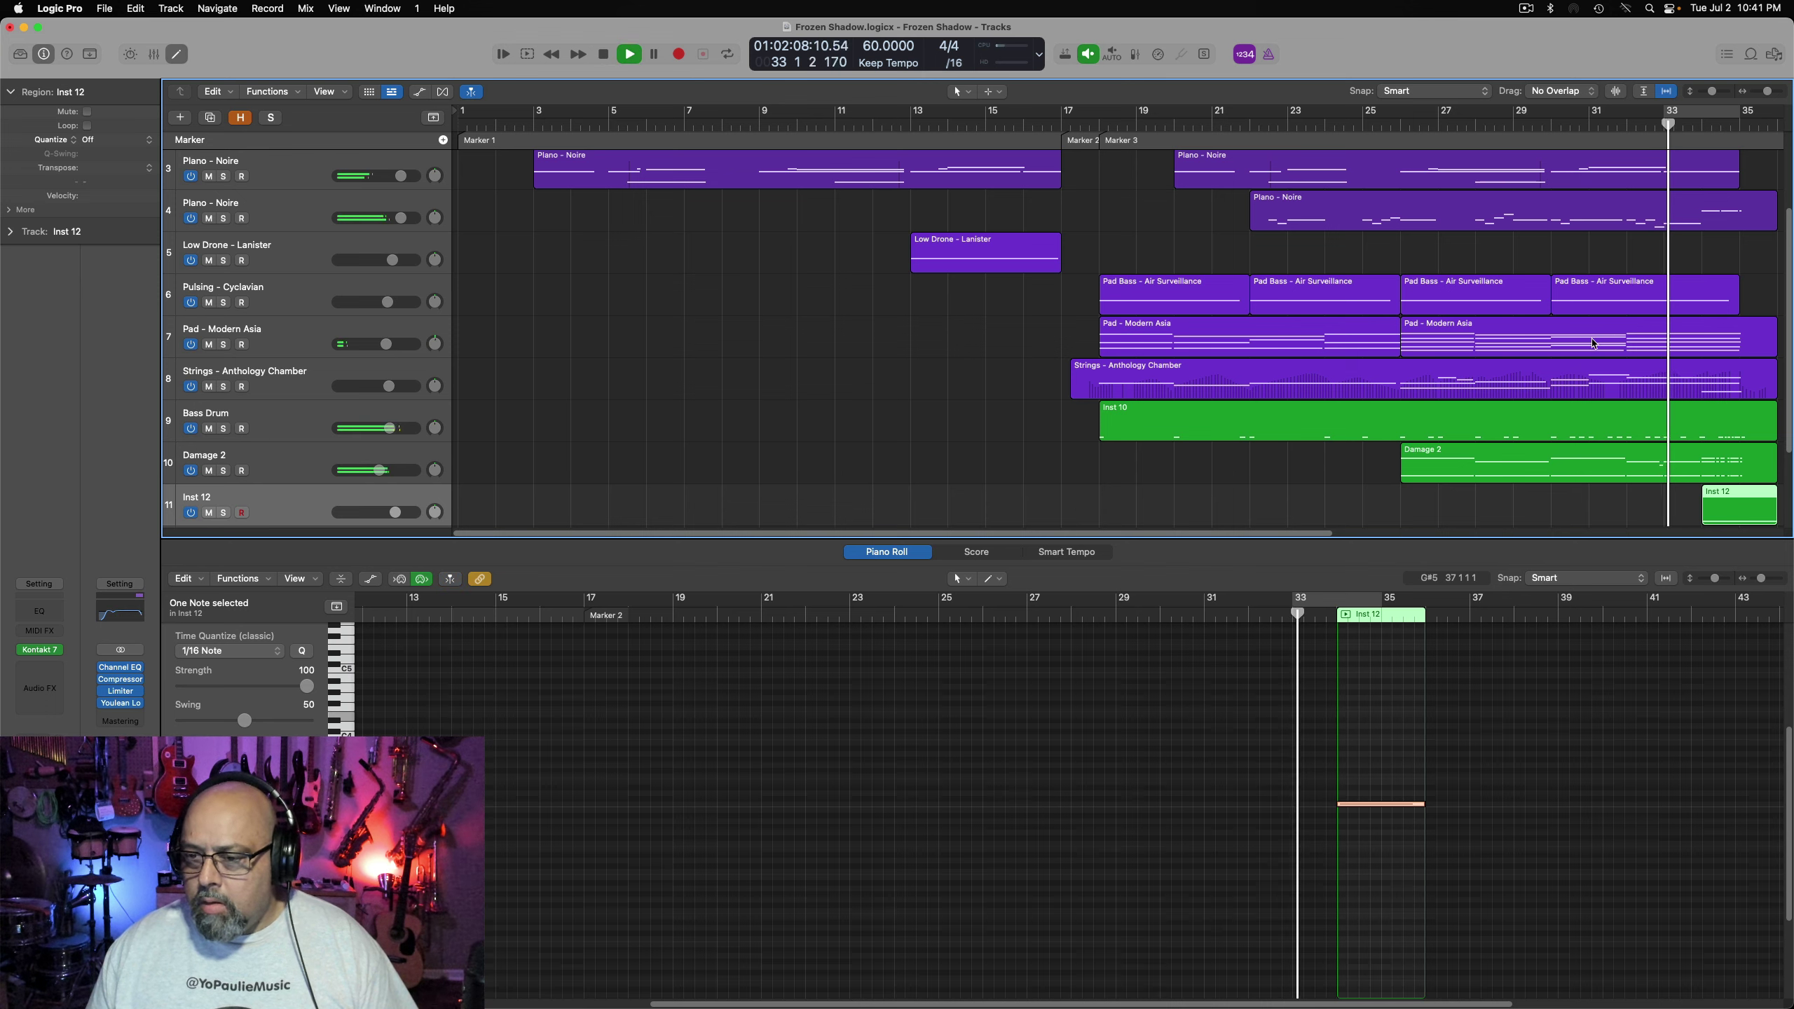
key(e)
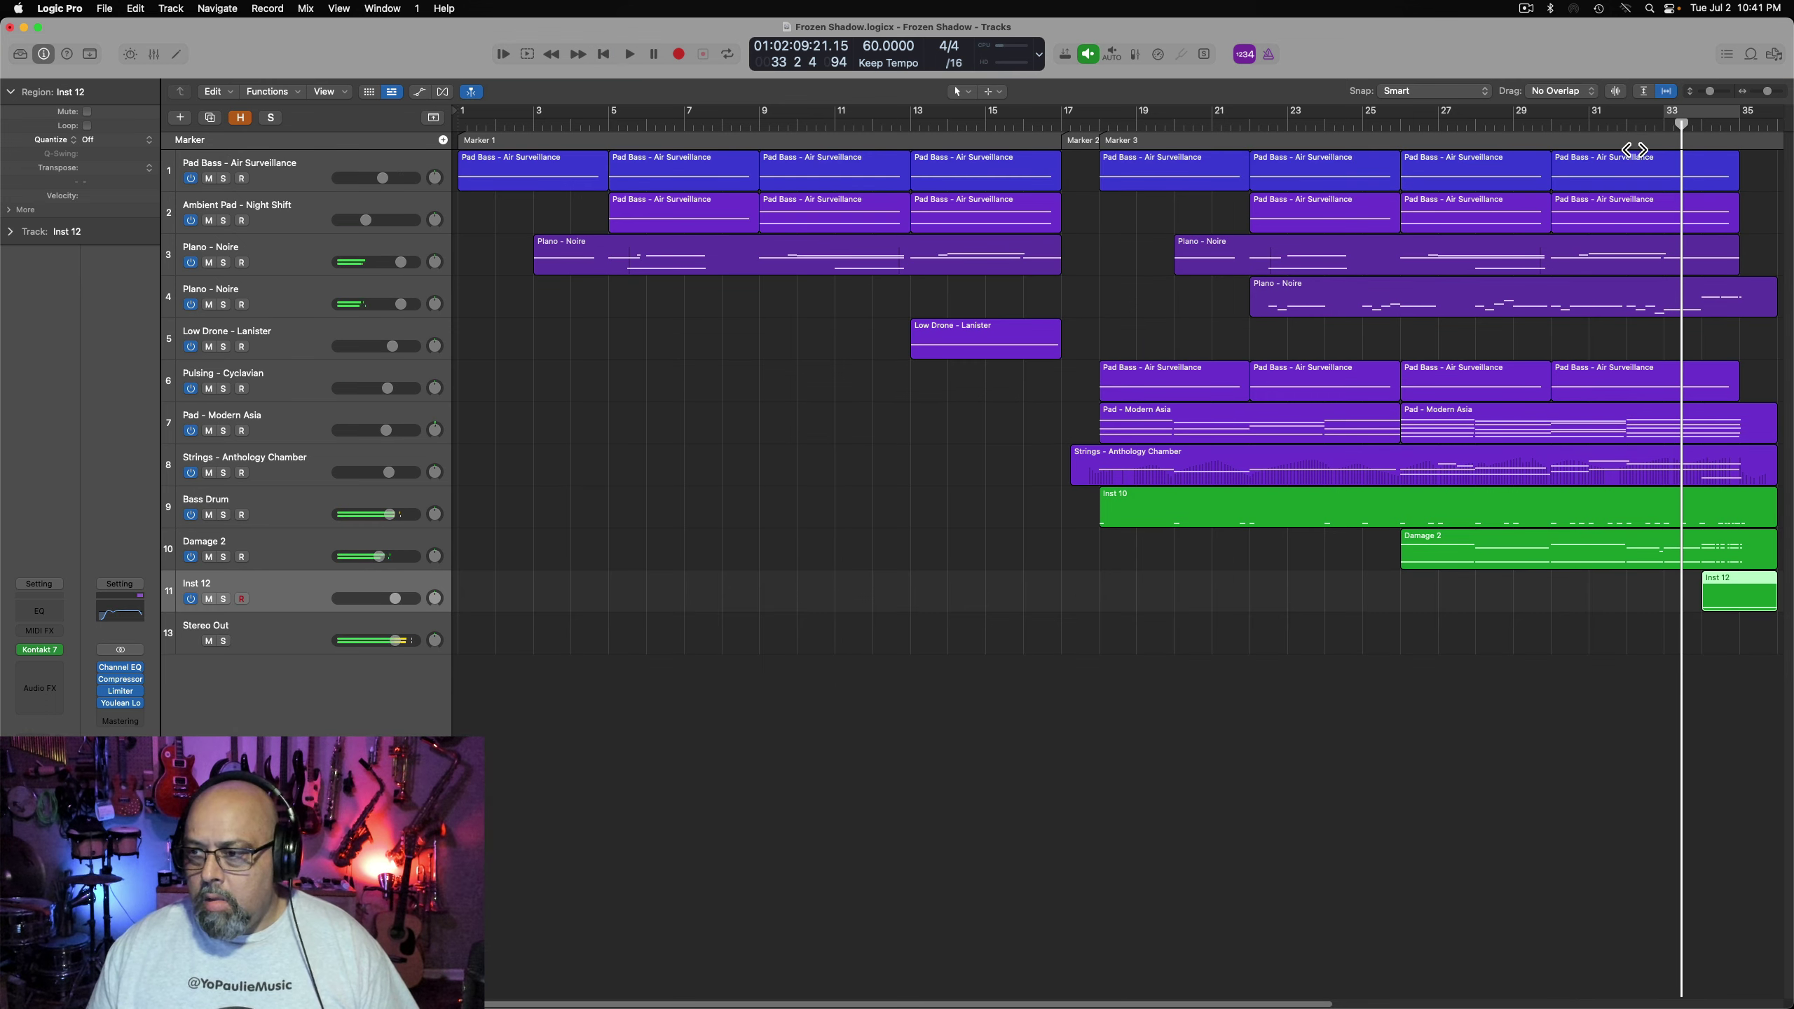
click(1634, 132)
key(space)
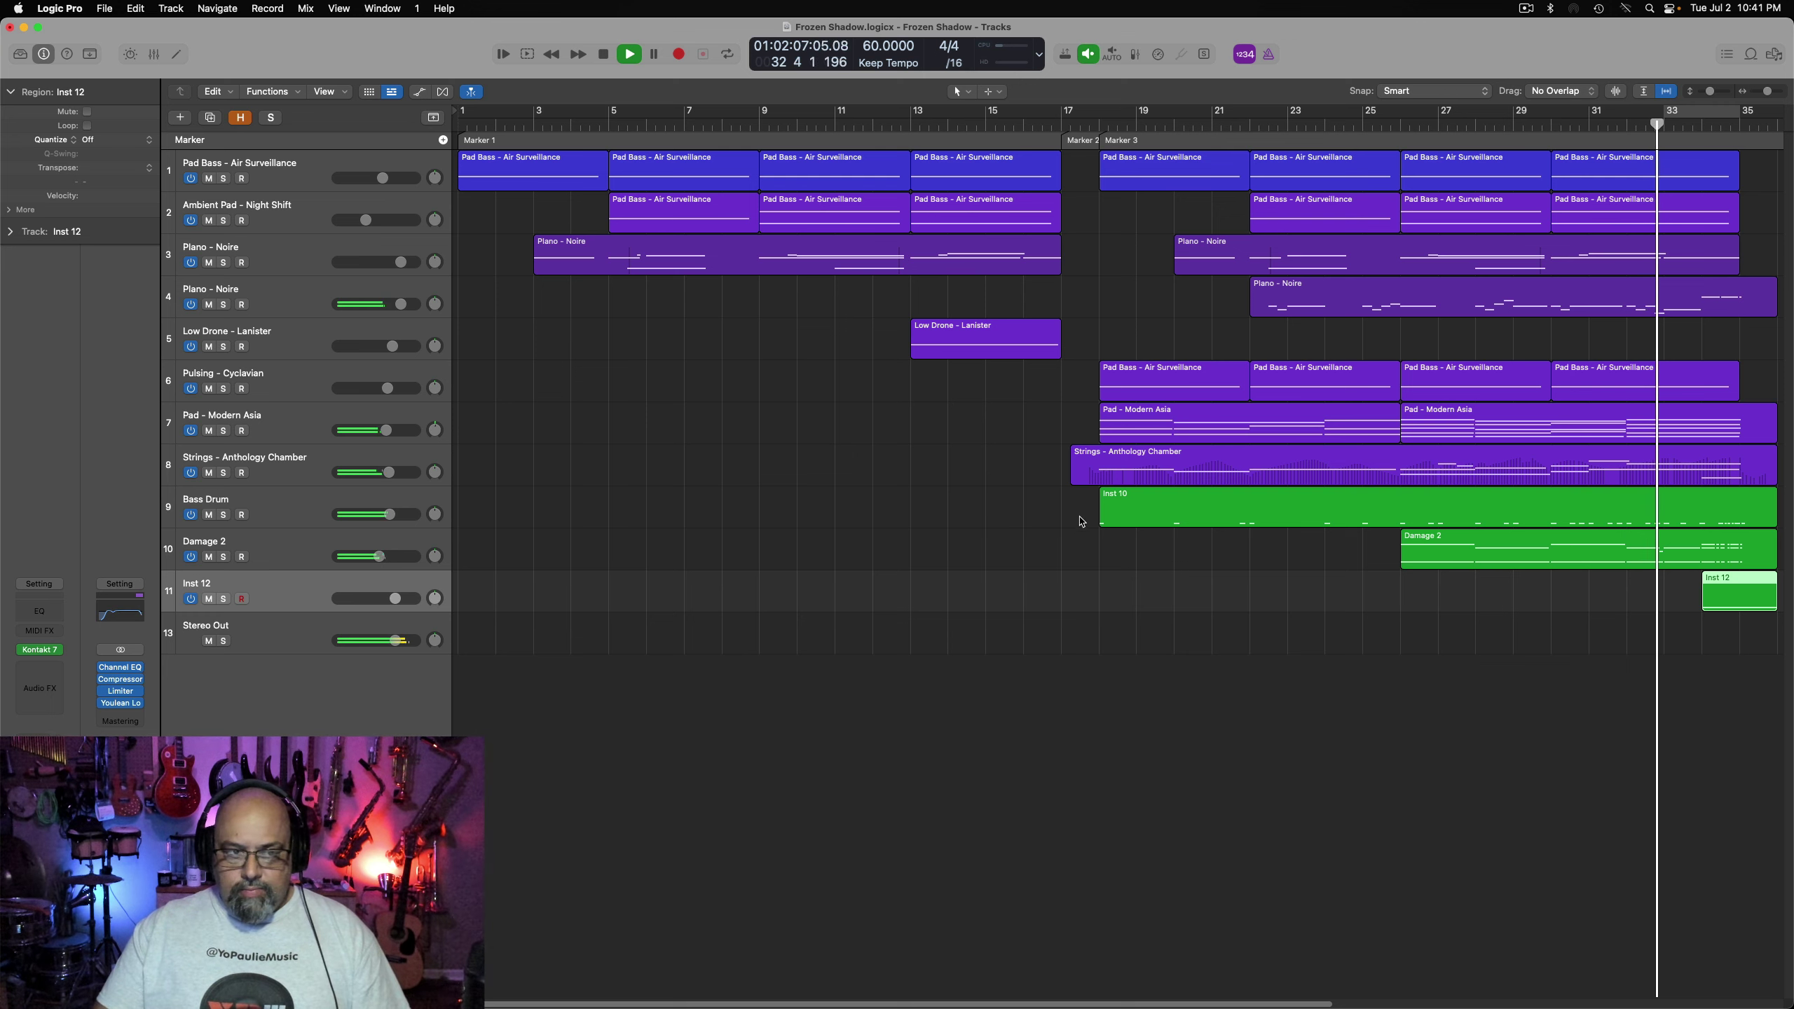
Color the bass drum, Damage 2 and riser regions dark orange-red and stop playback
drag(1080, 521, 1723, 621)
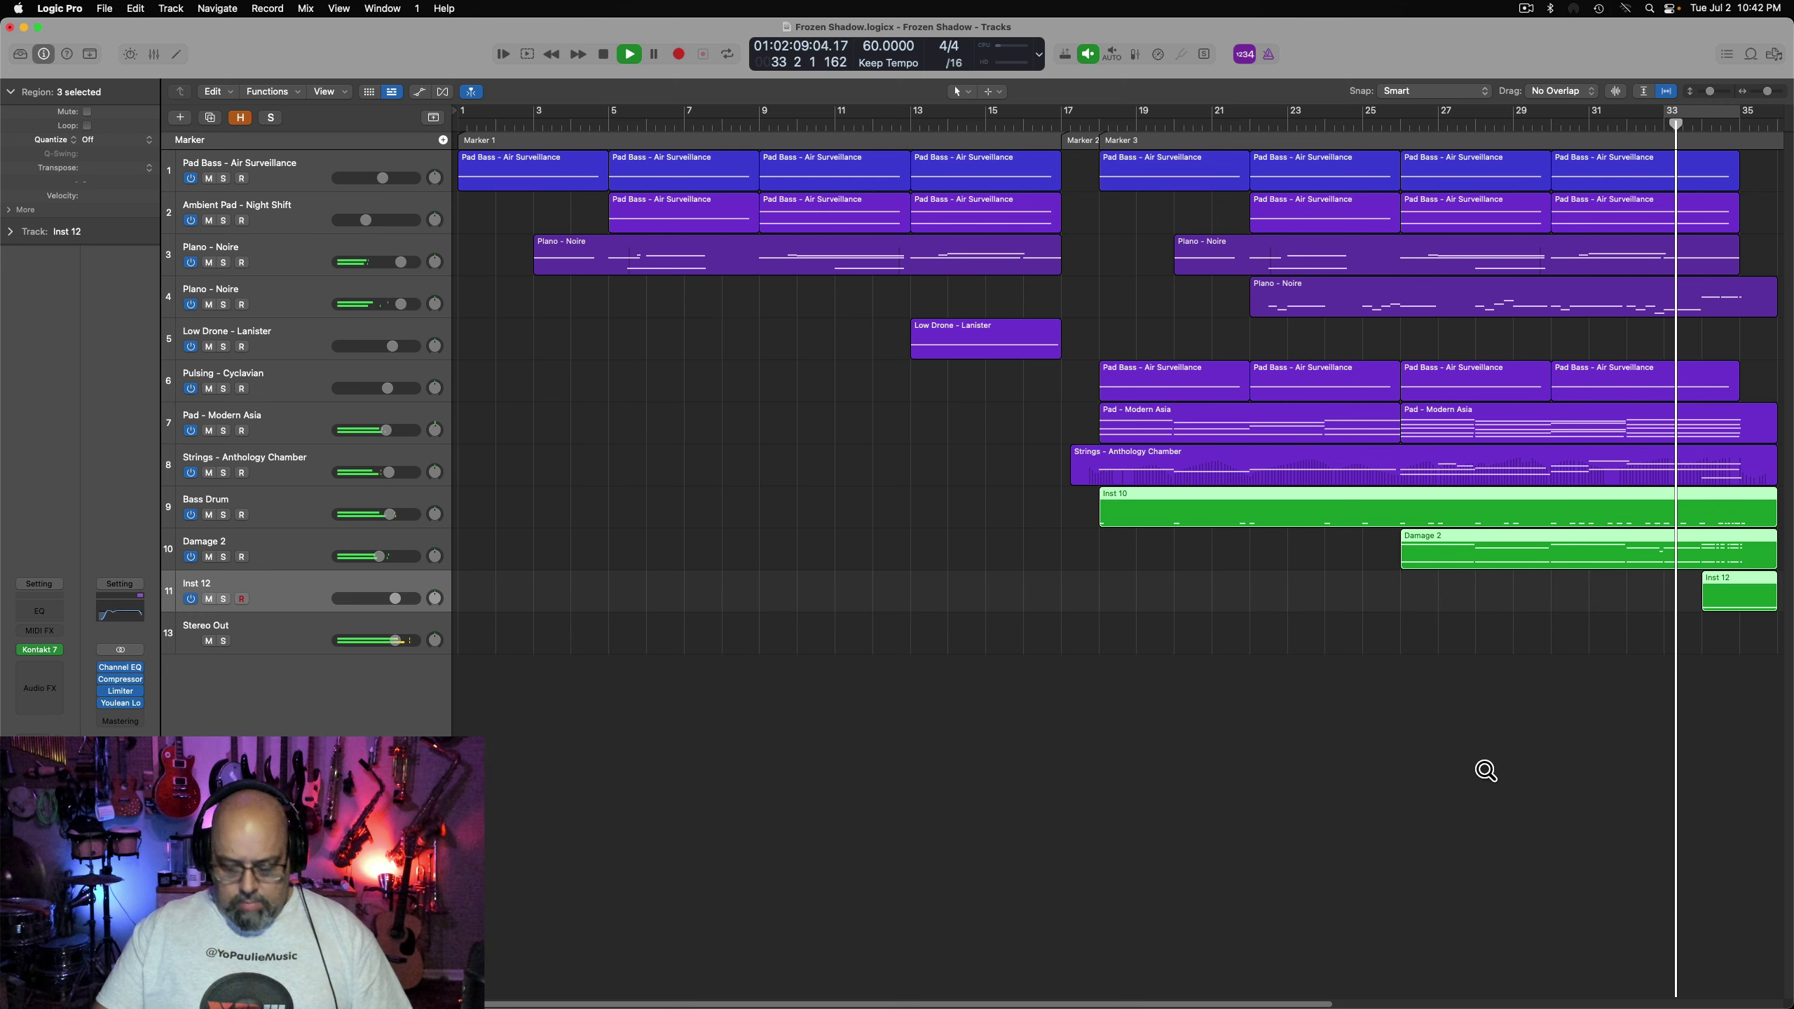
key(alt+c)
click(852, 898)
click(817, 860)
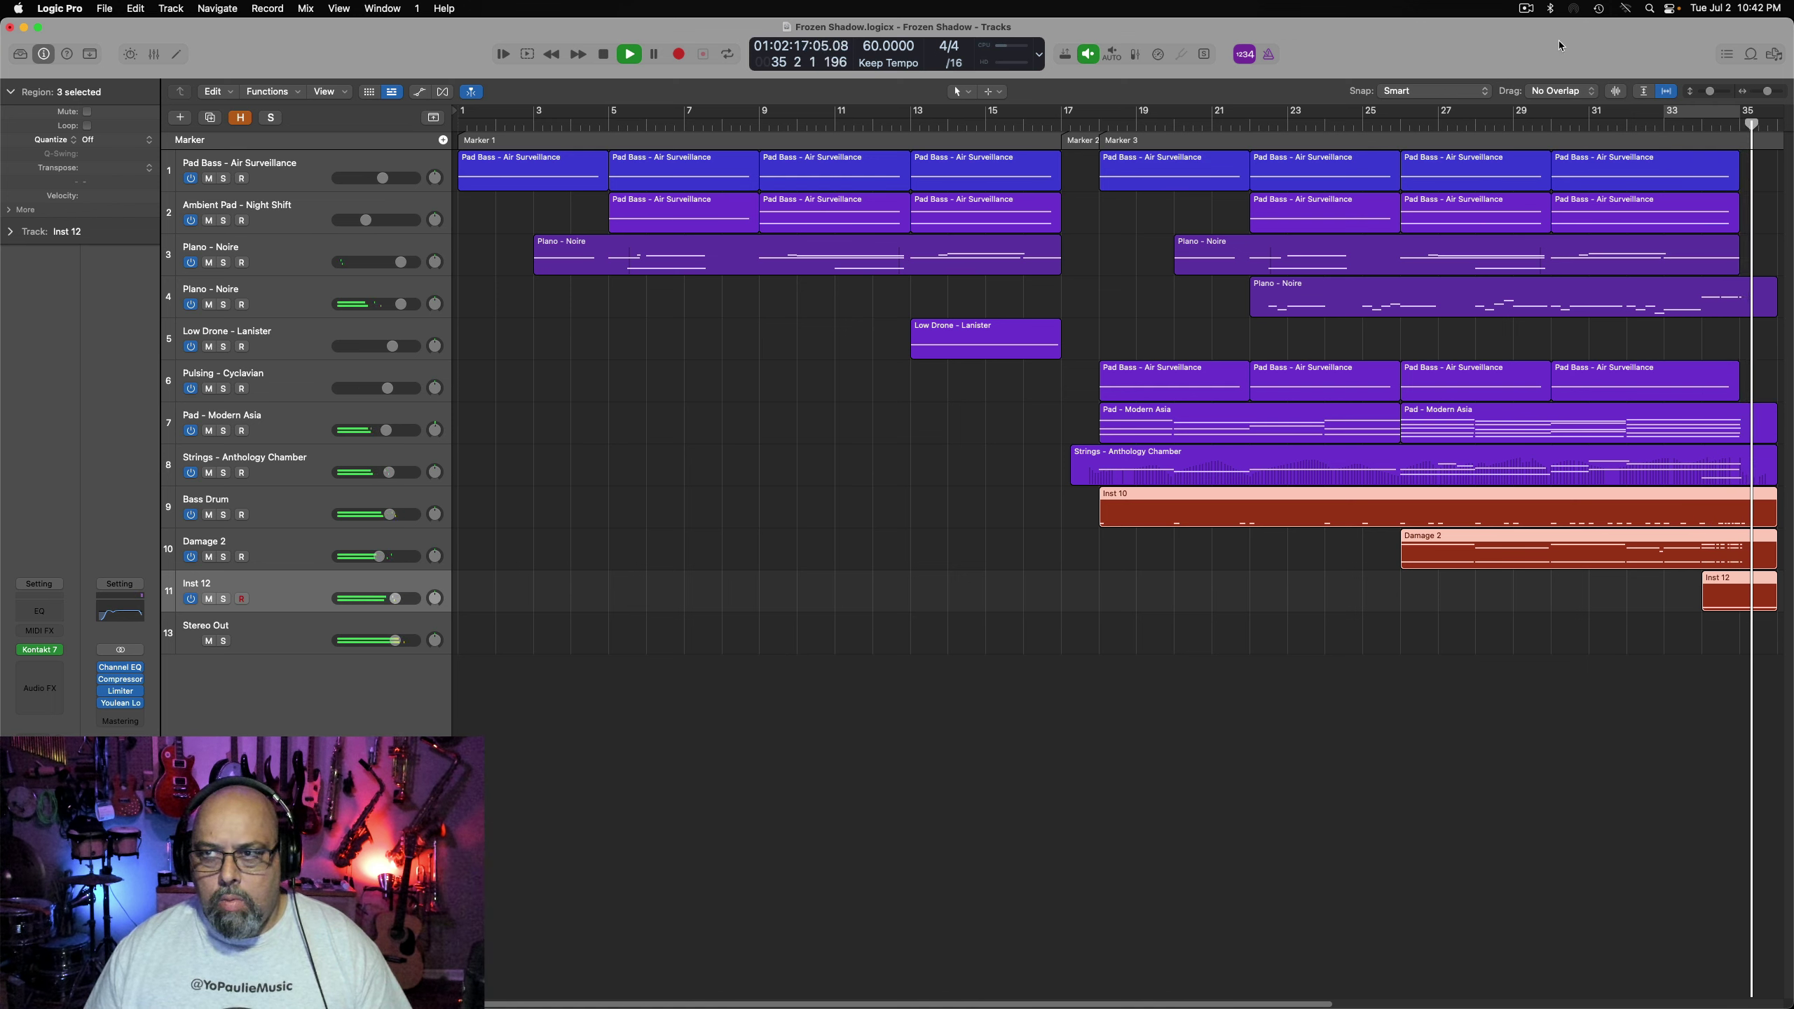
key(space)
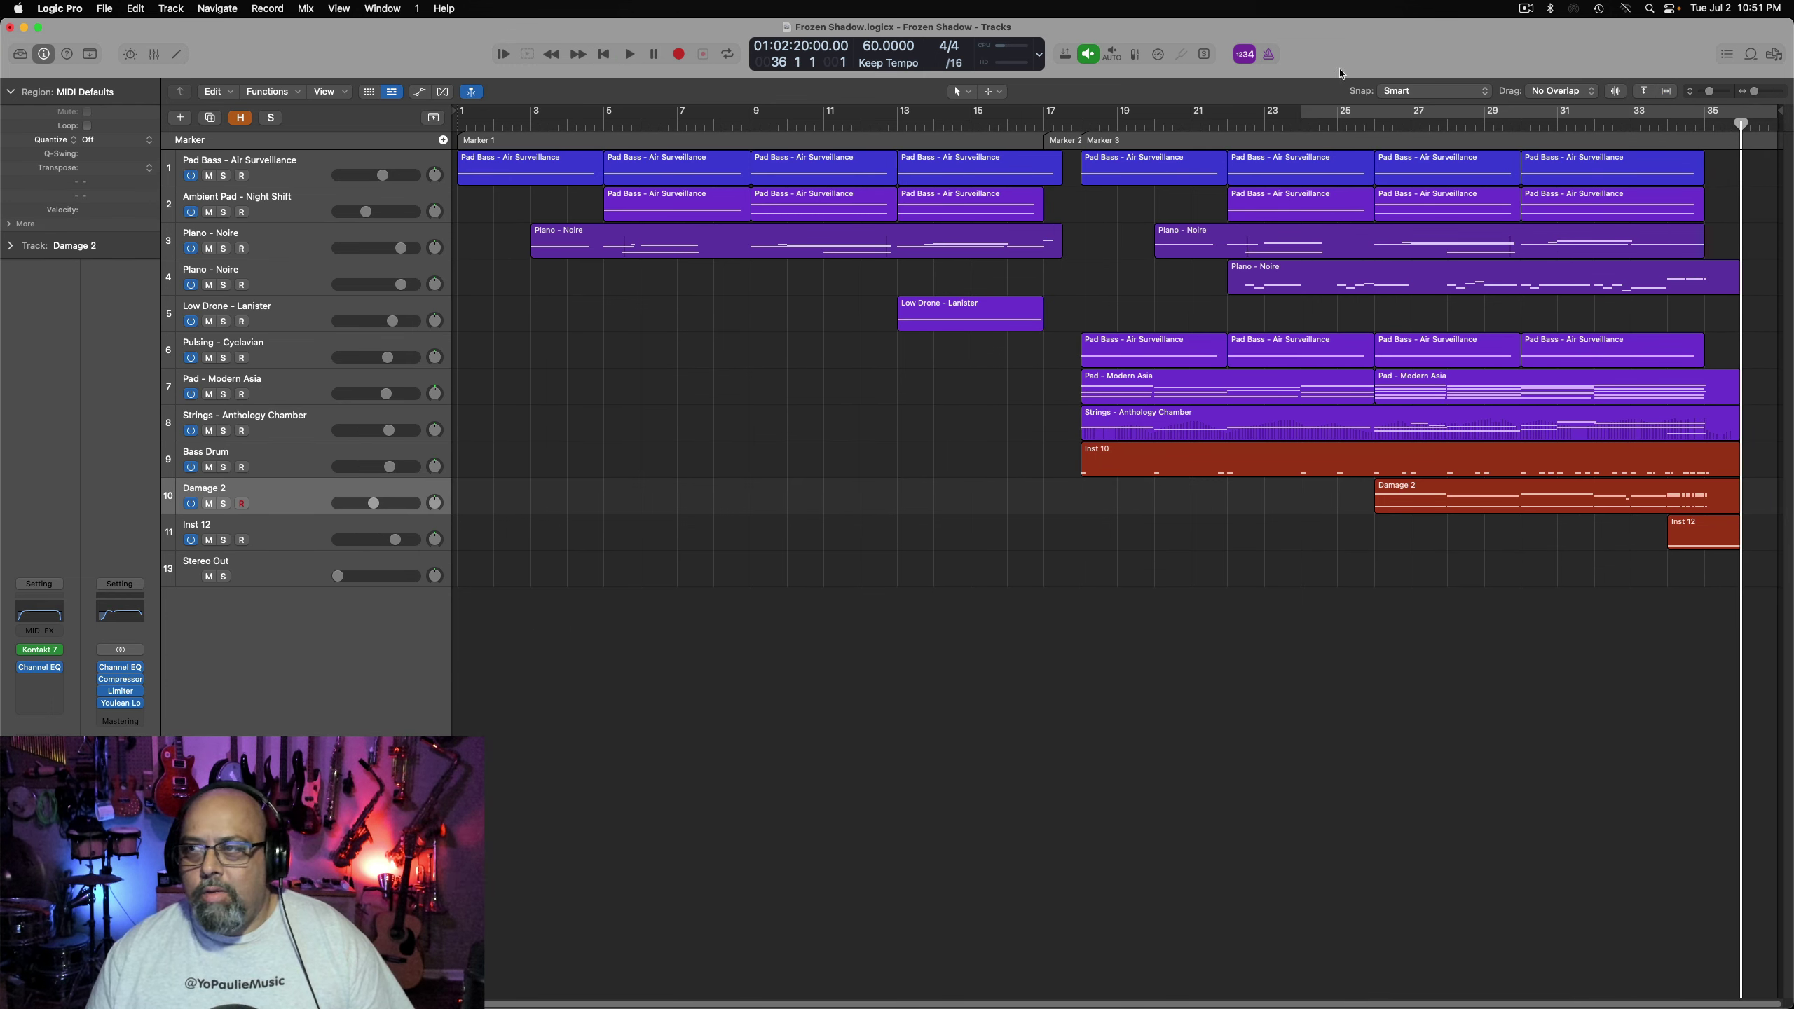
Stretch the cycle range from bar 1 to just past bar 36 and switch cycling off
click(1316, 113)
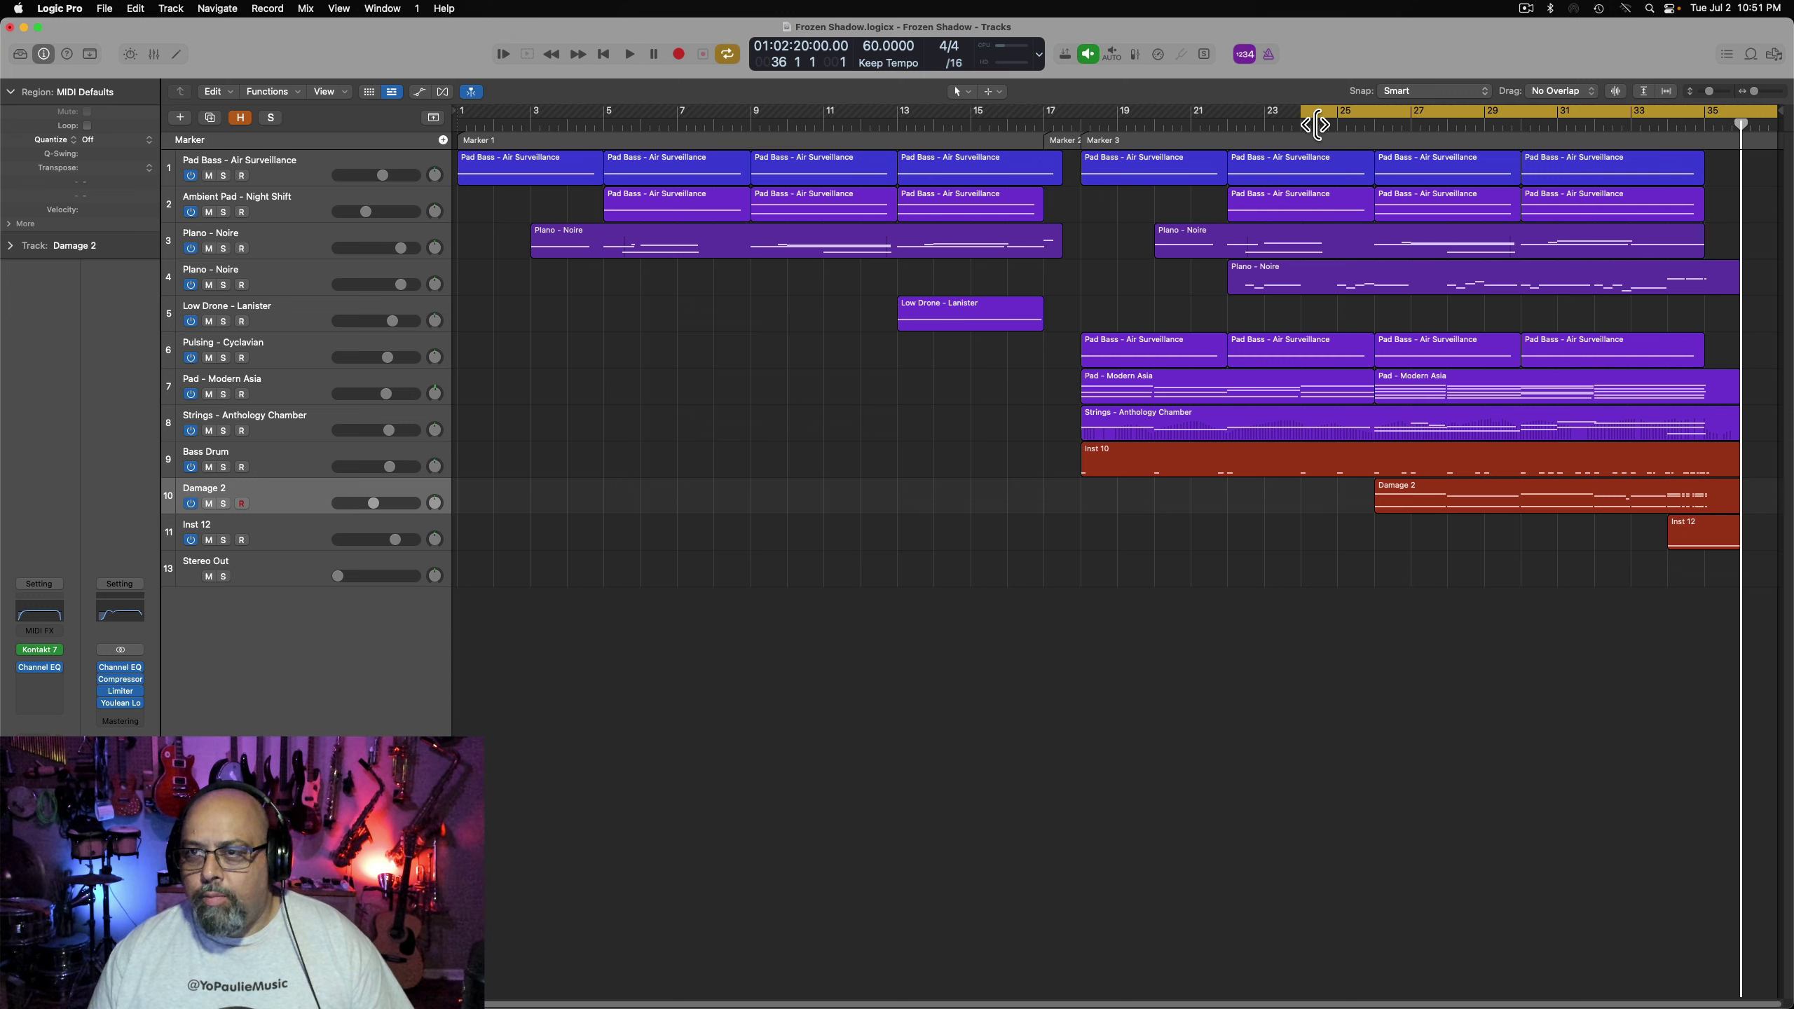
drag(1316, 124, 469, 192)
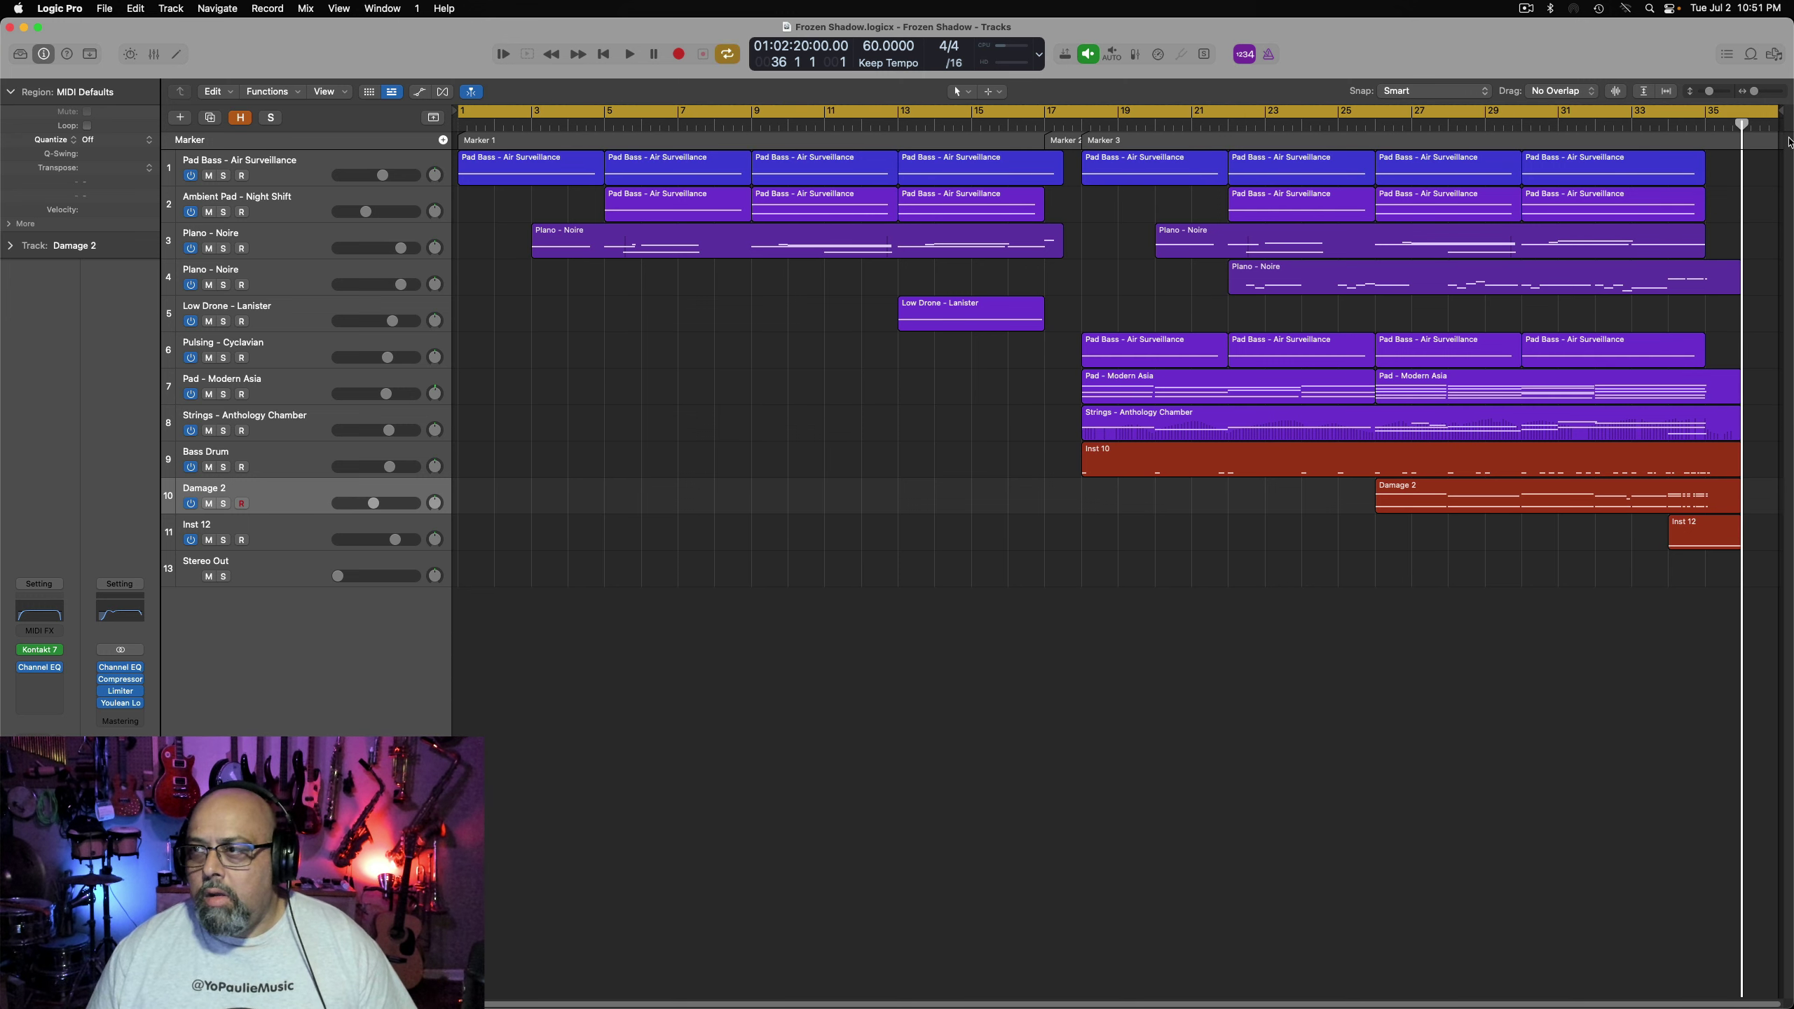
drag(1783, 130, 1764, 131)
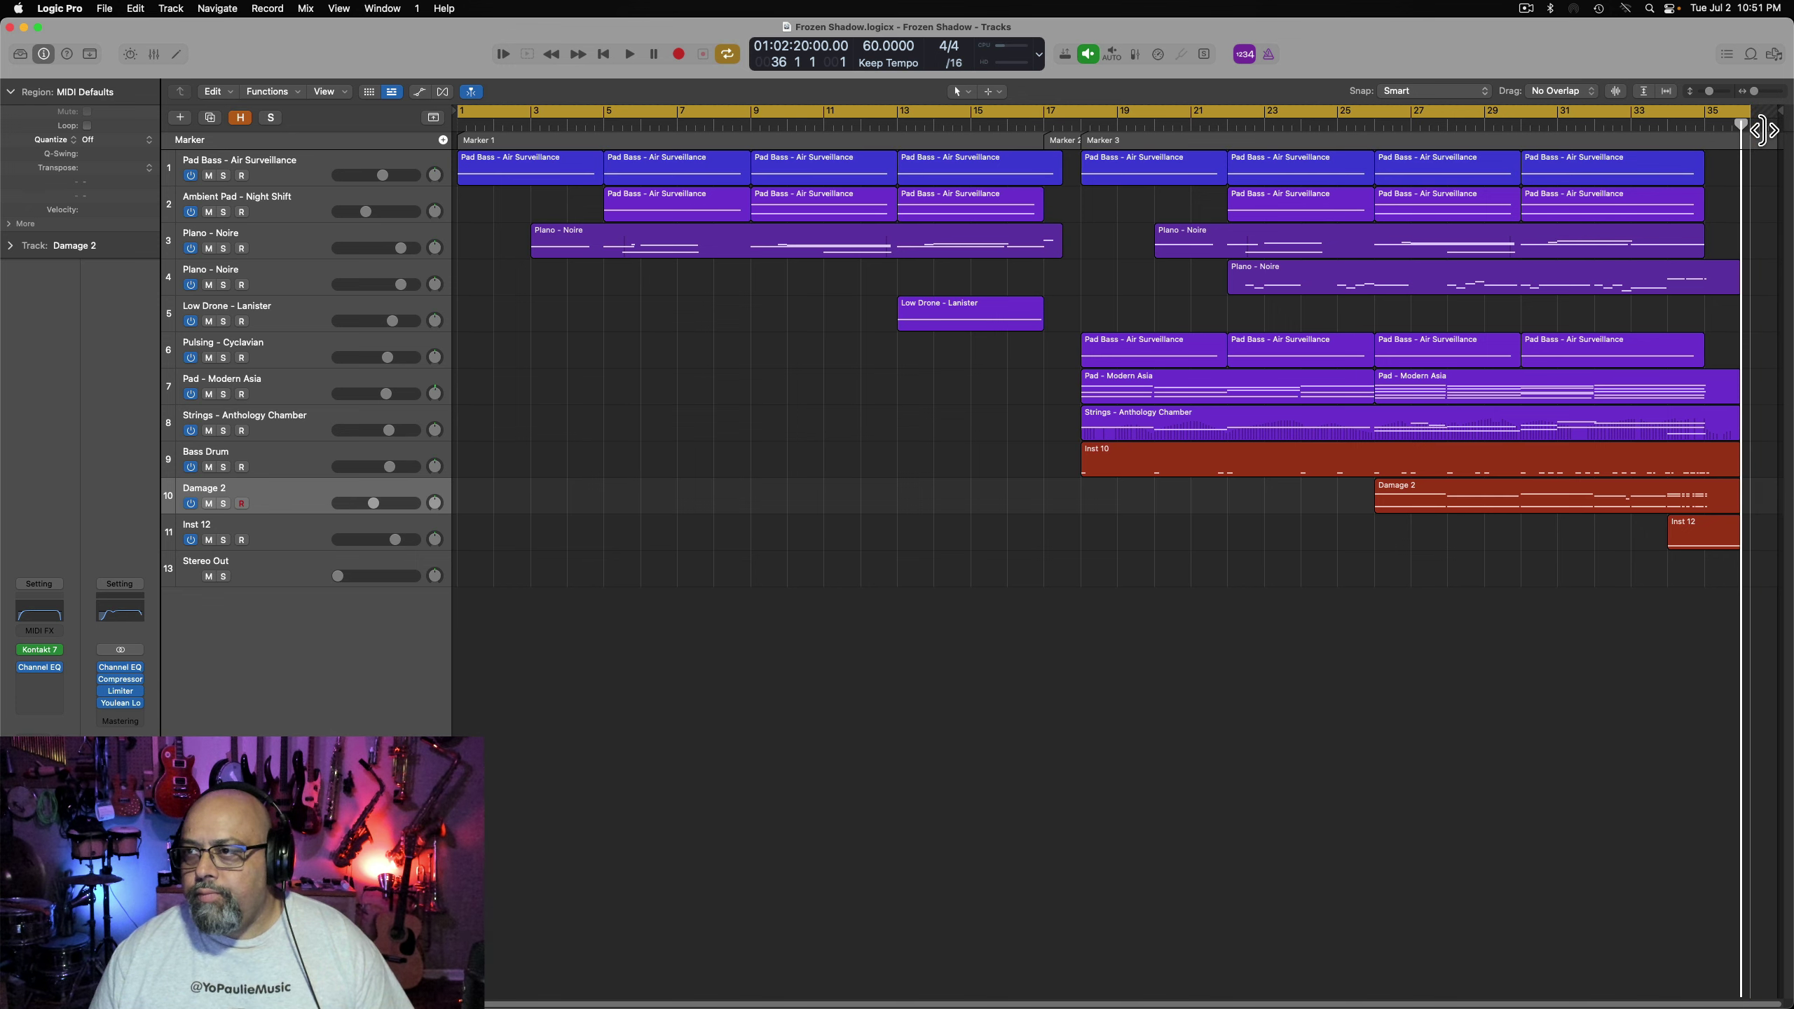
click(1614, 112)
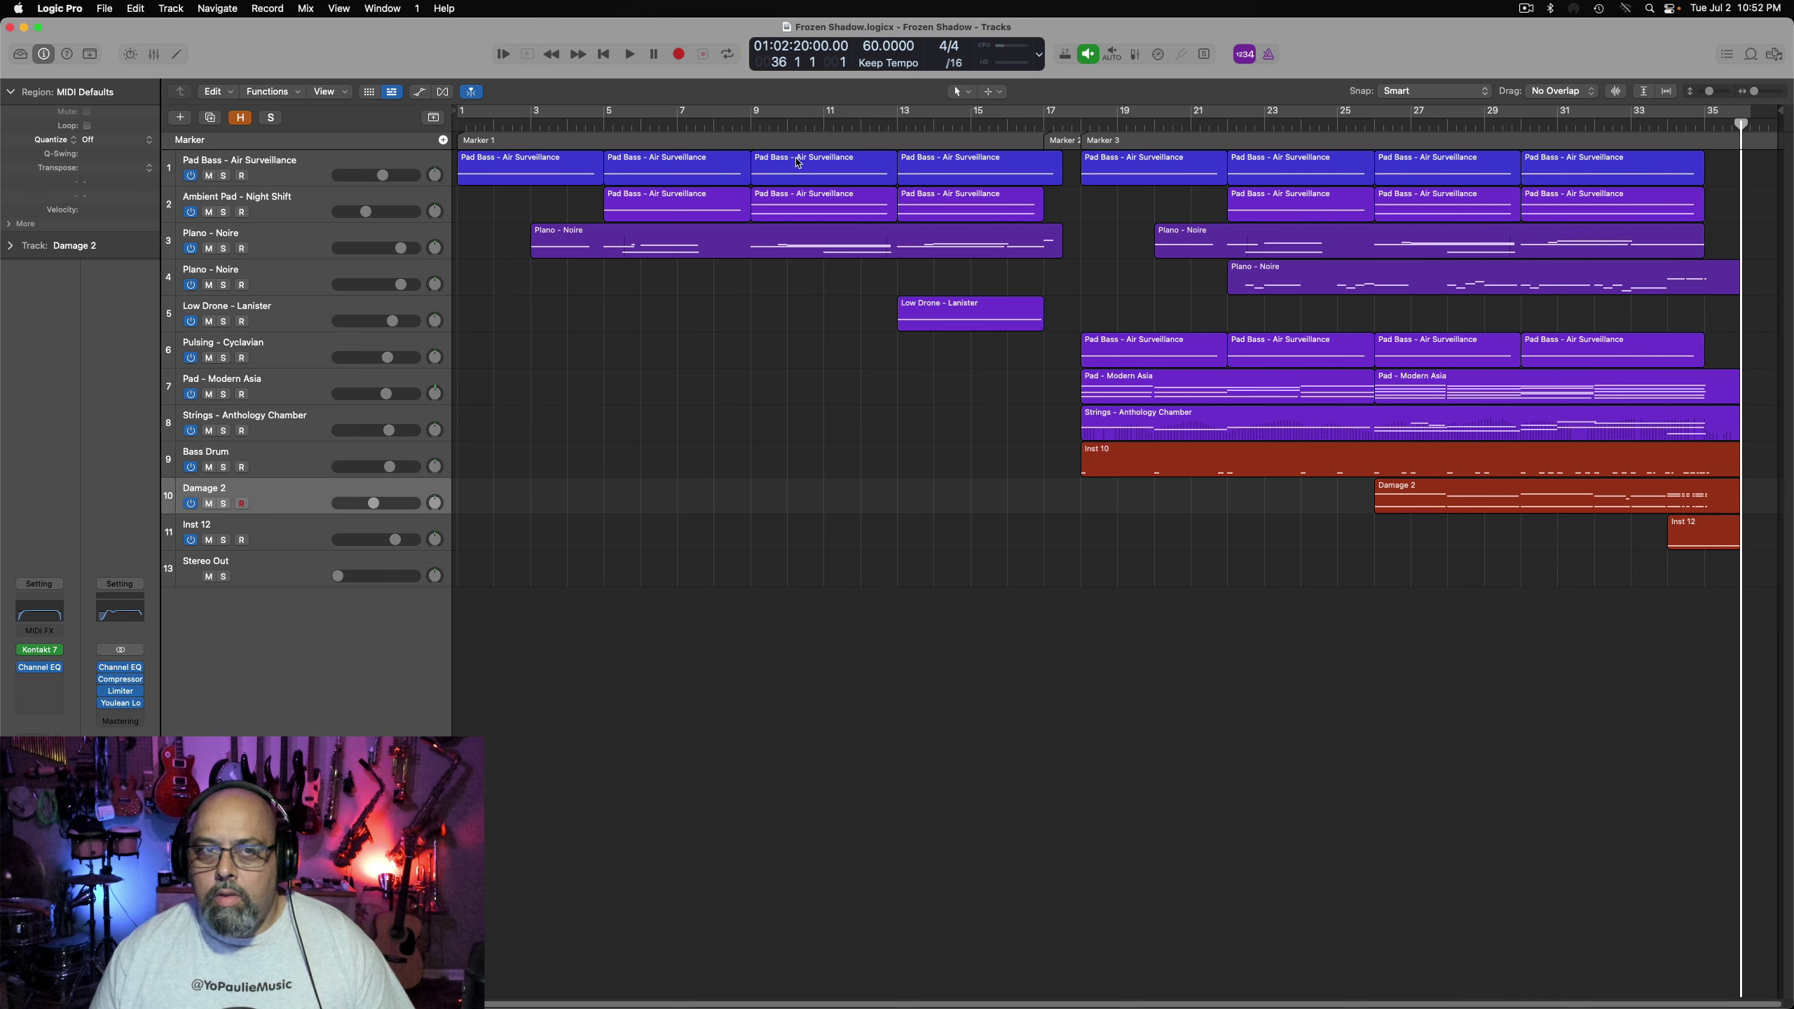
Rename the Inst 12 track as Rise & Hit and play the arrangement from bar 1
key(Return)
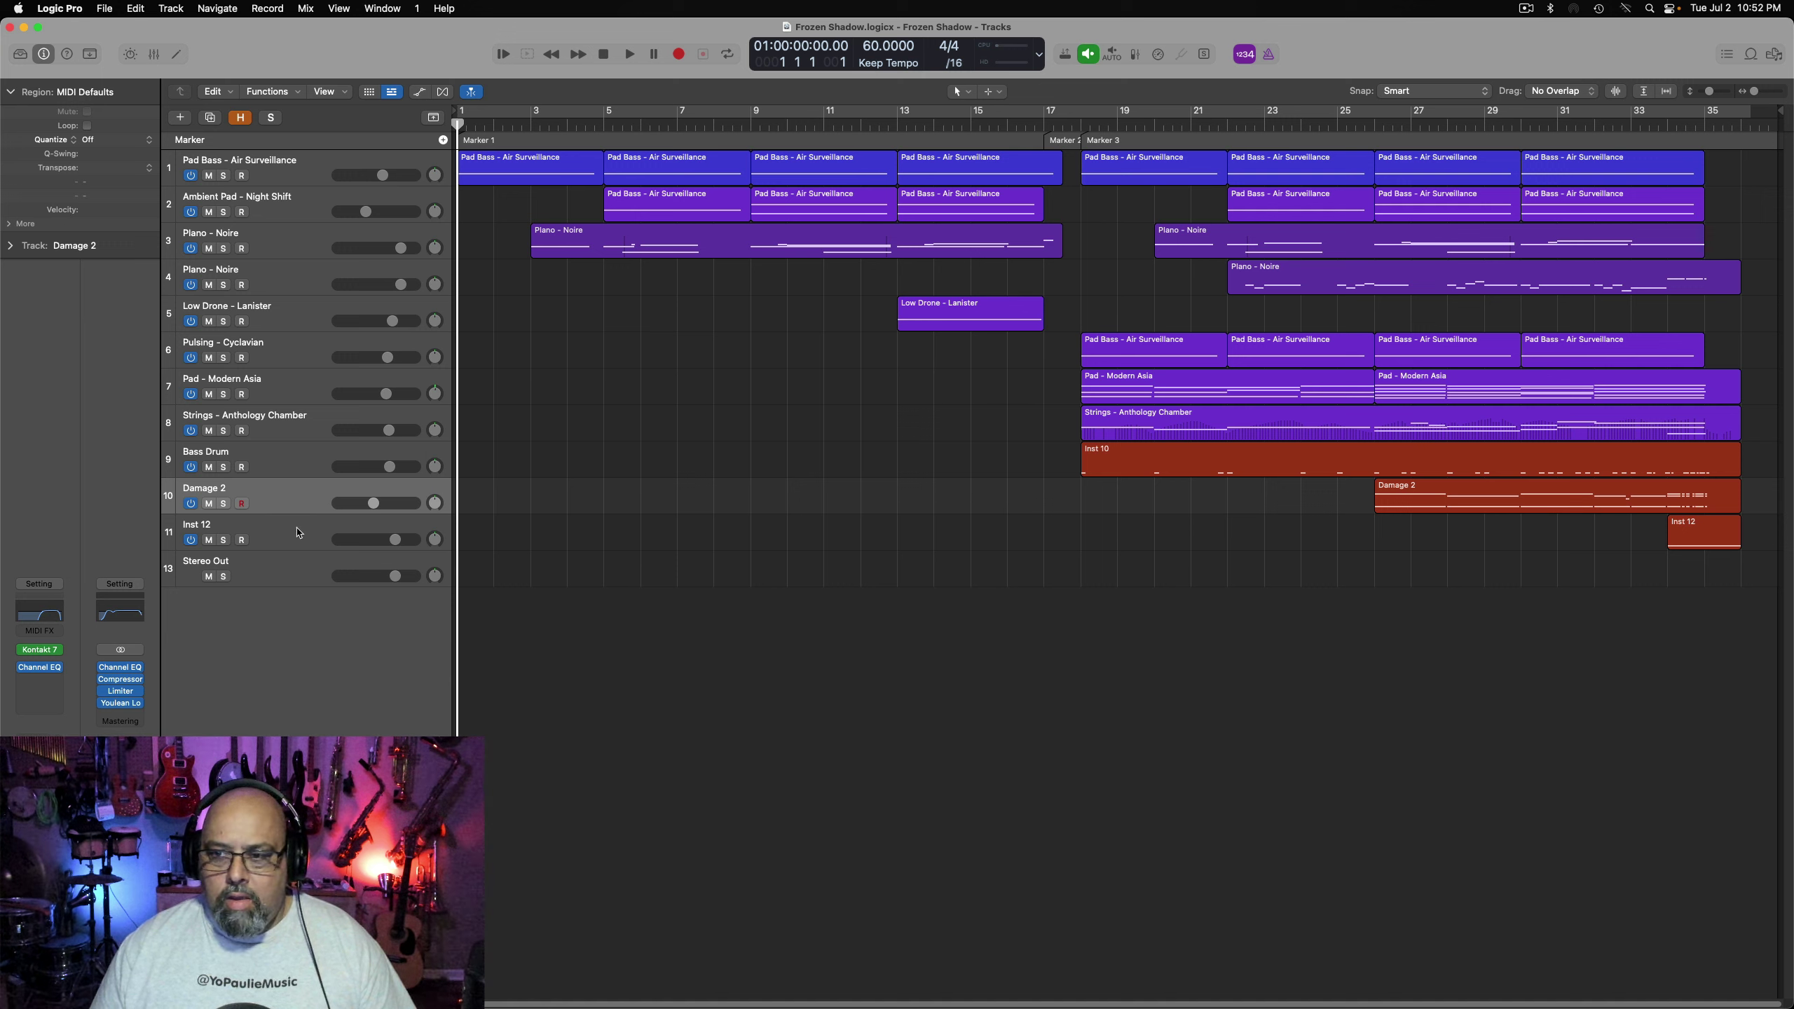
double_click(252, 524)
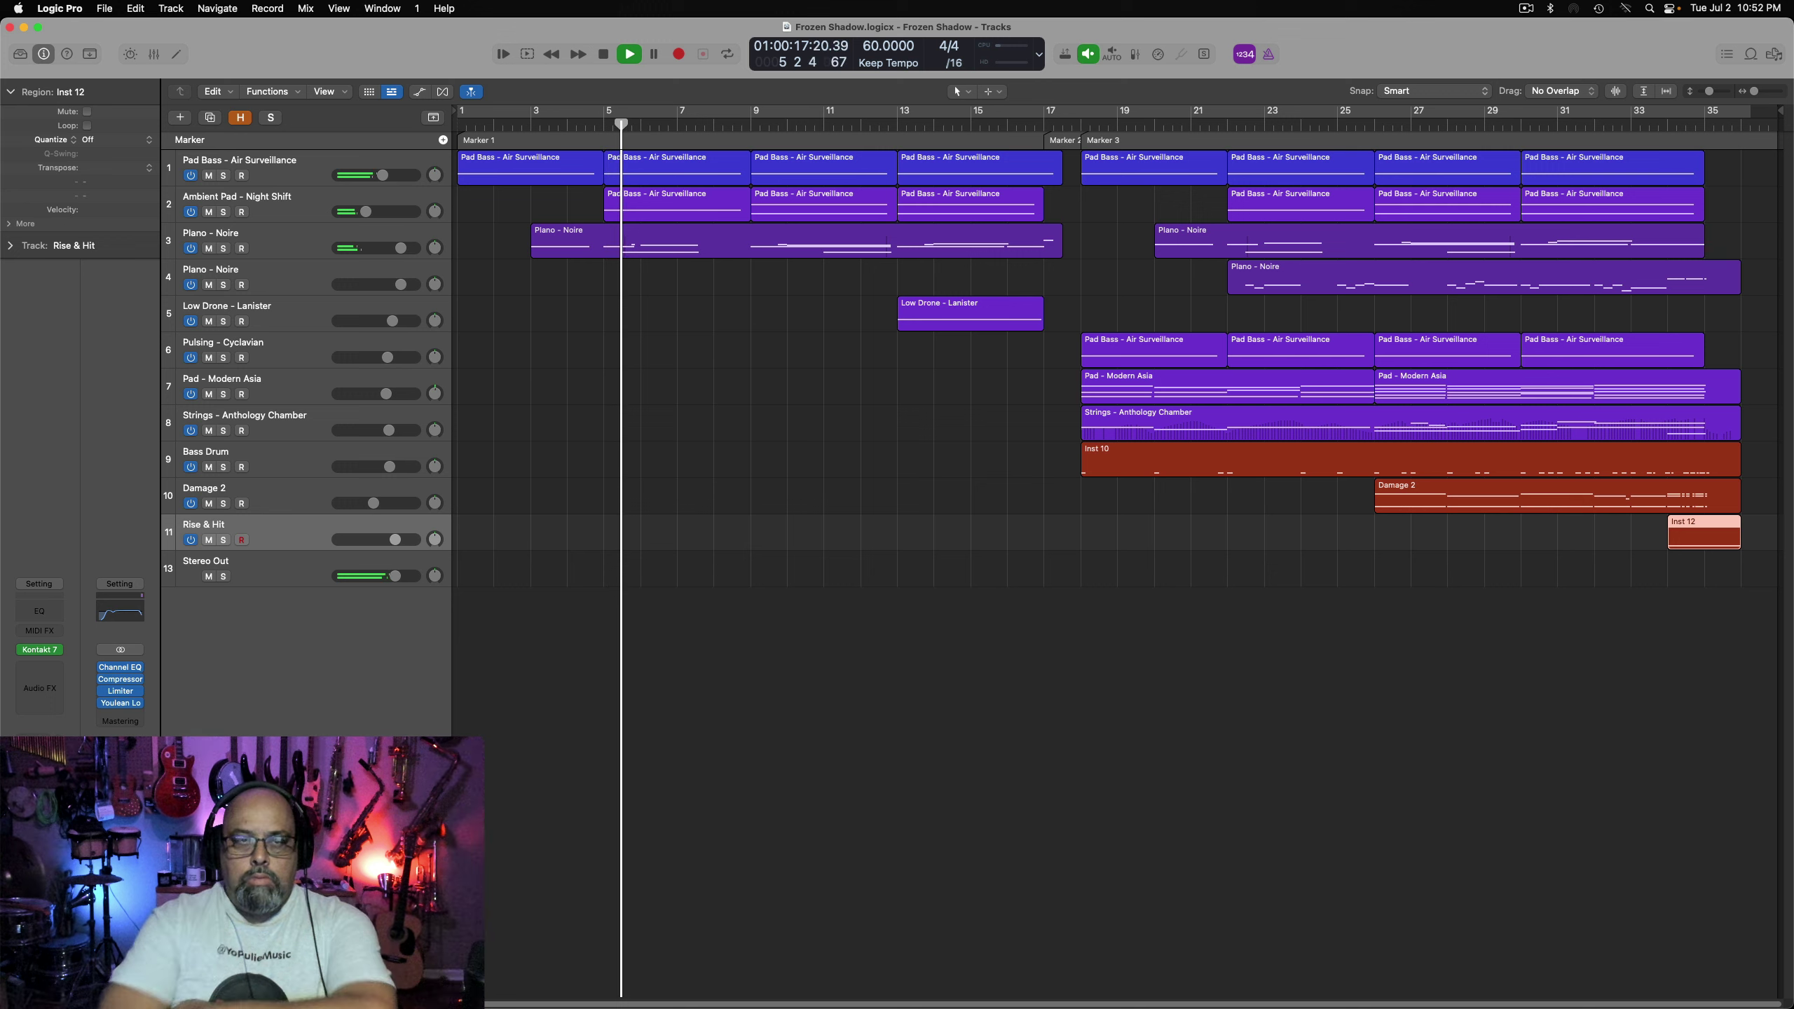
Shorten the note in the first Pad Bass region to end just before bar 4 and close the Piano Roll
double_click(488, 172)
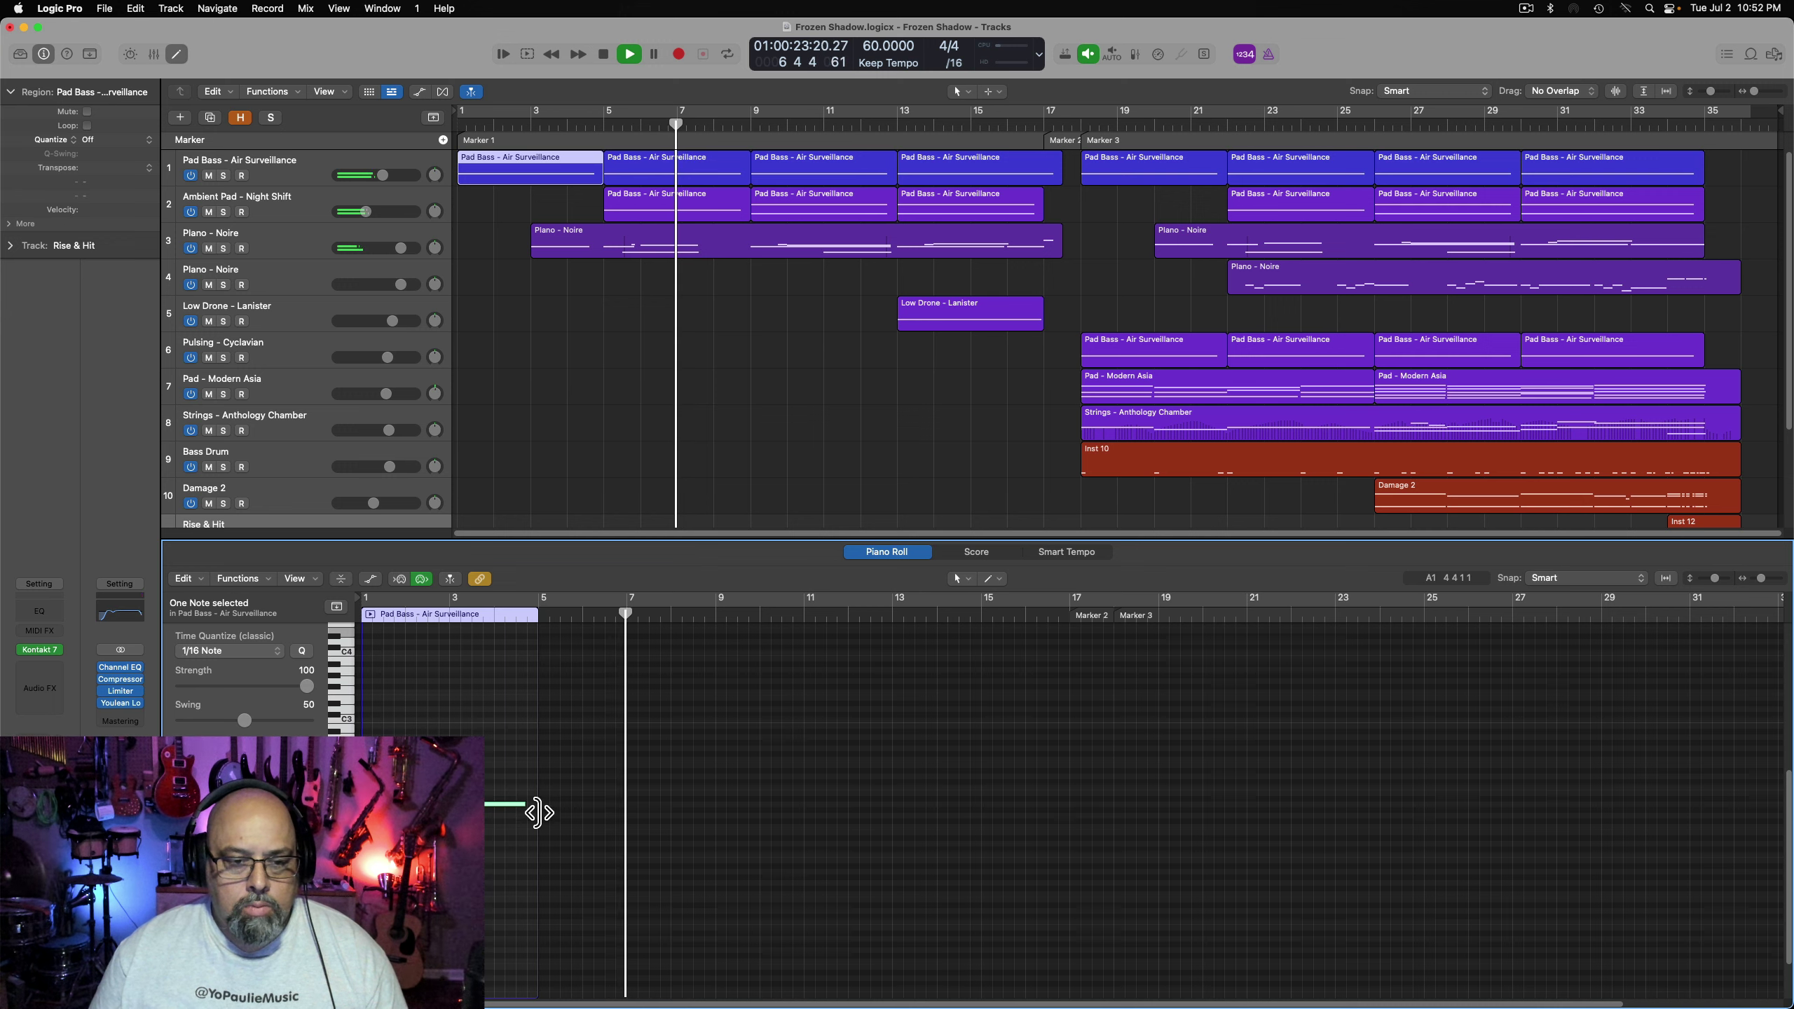
drag(522, 807, 491, 806)
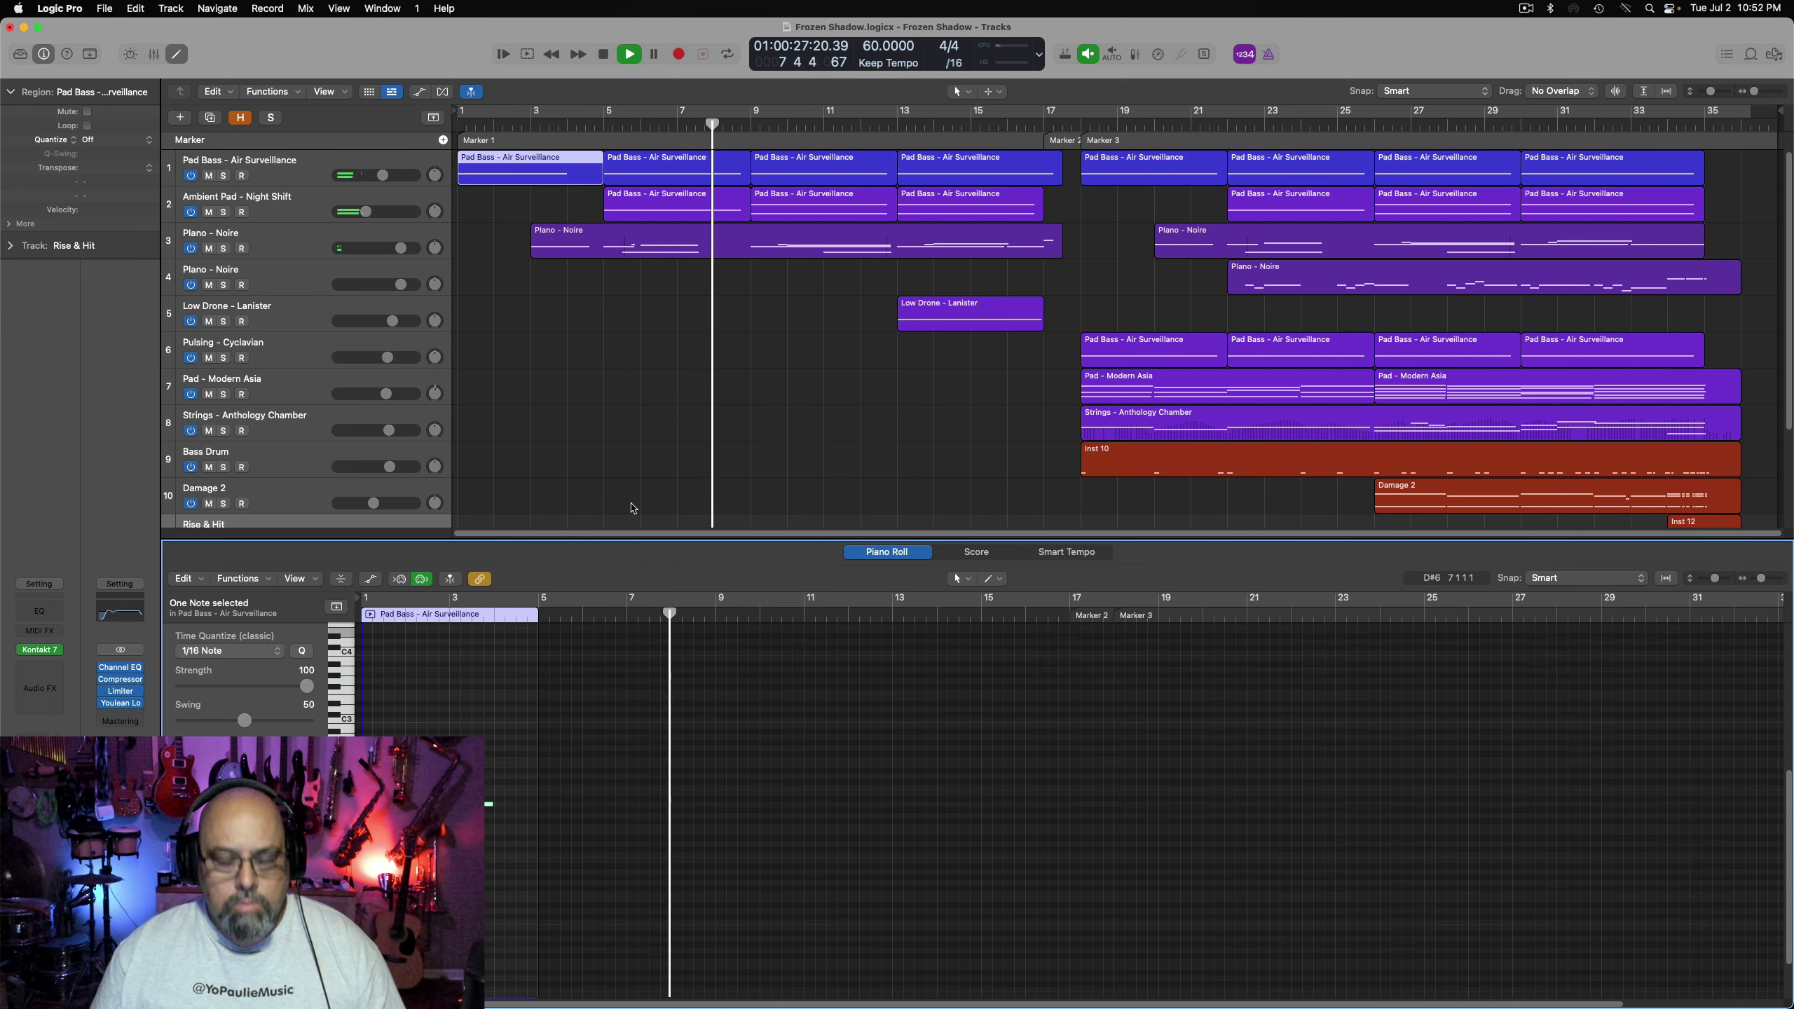
key(e)
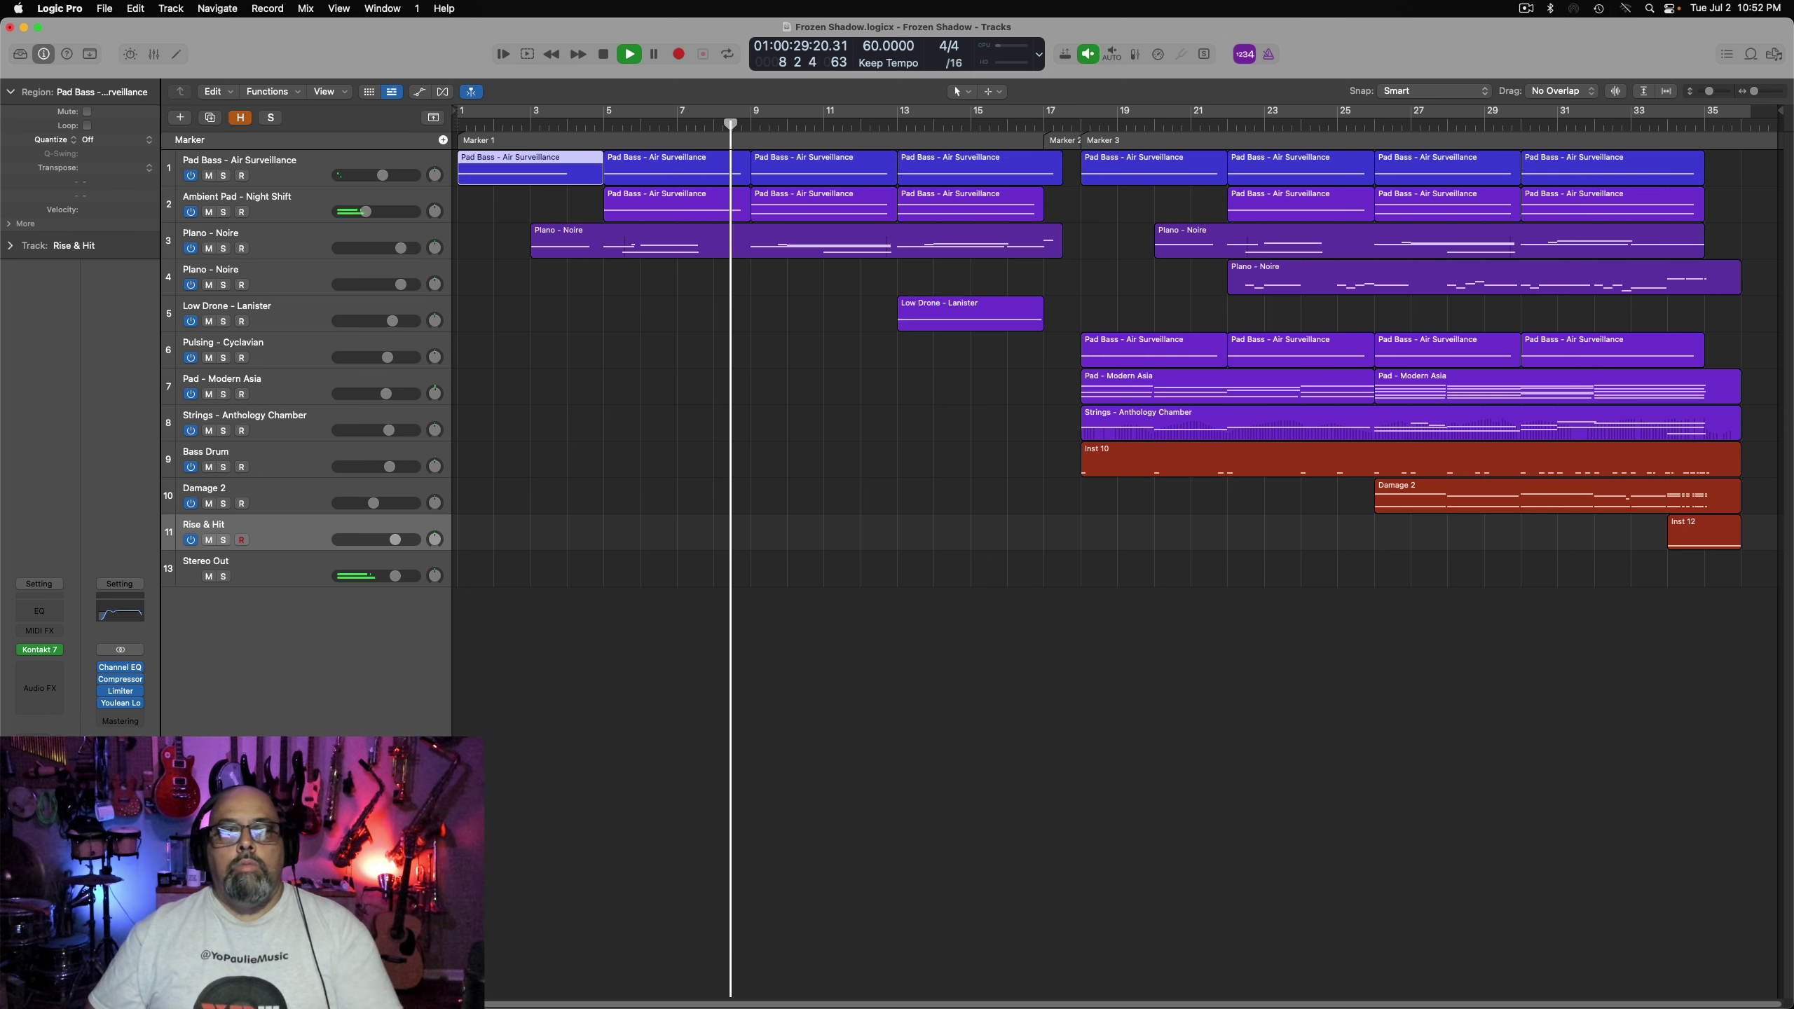
click(745, 852)
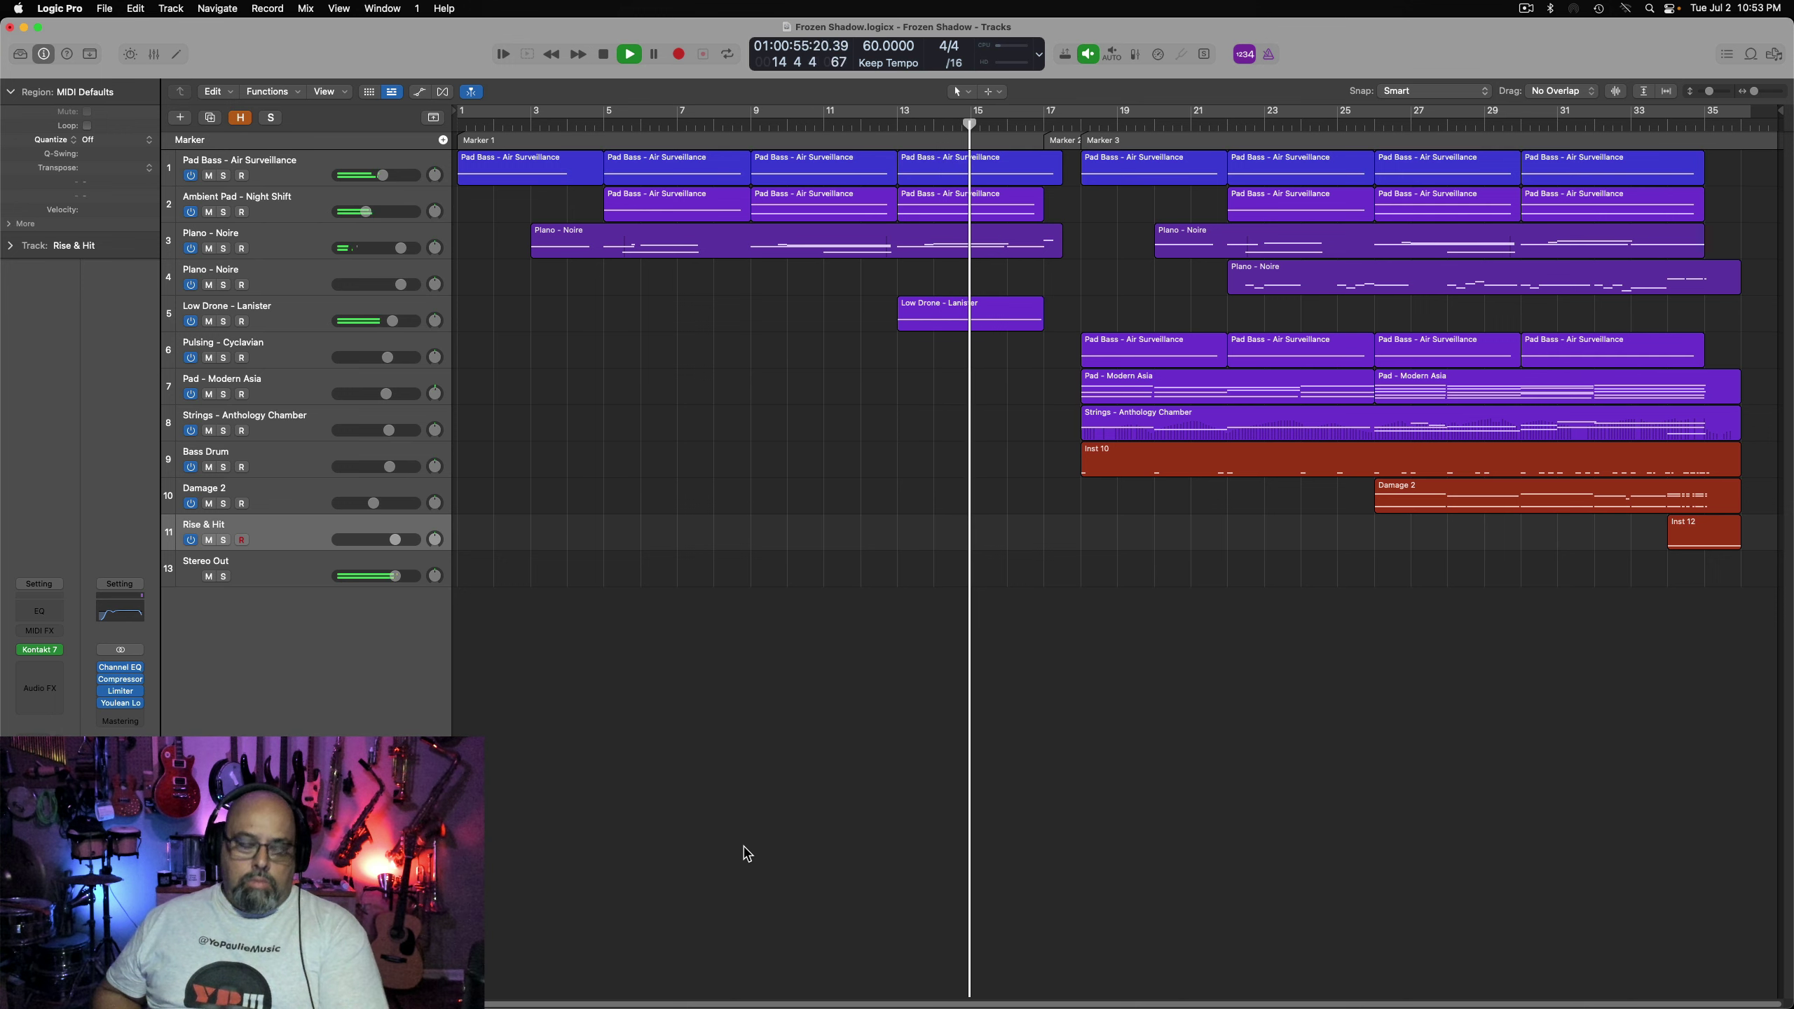
Show track automation and set the Ambient Pad - Night Shift lane to the Channel EQ's High Cut Frequency
key(a)
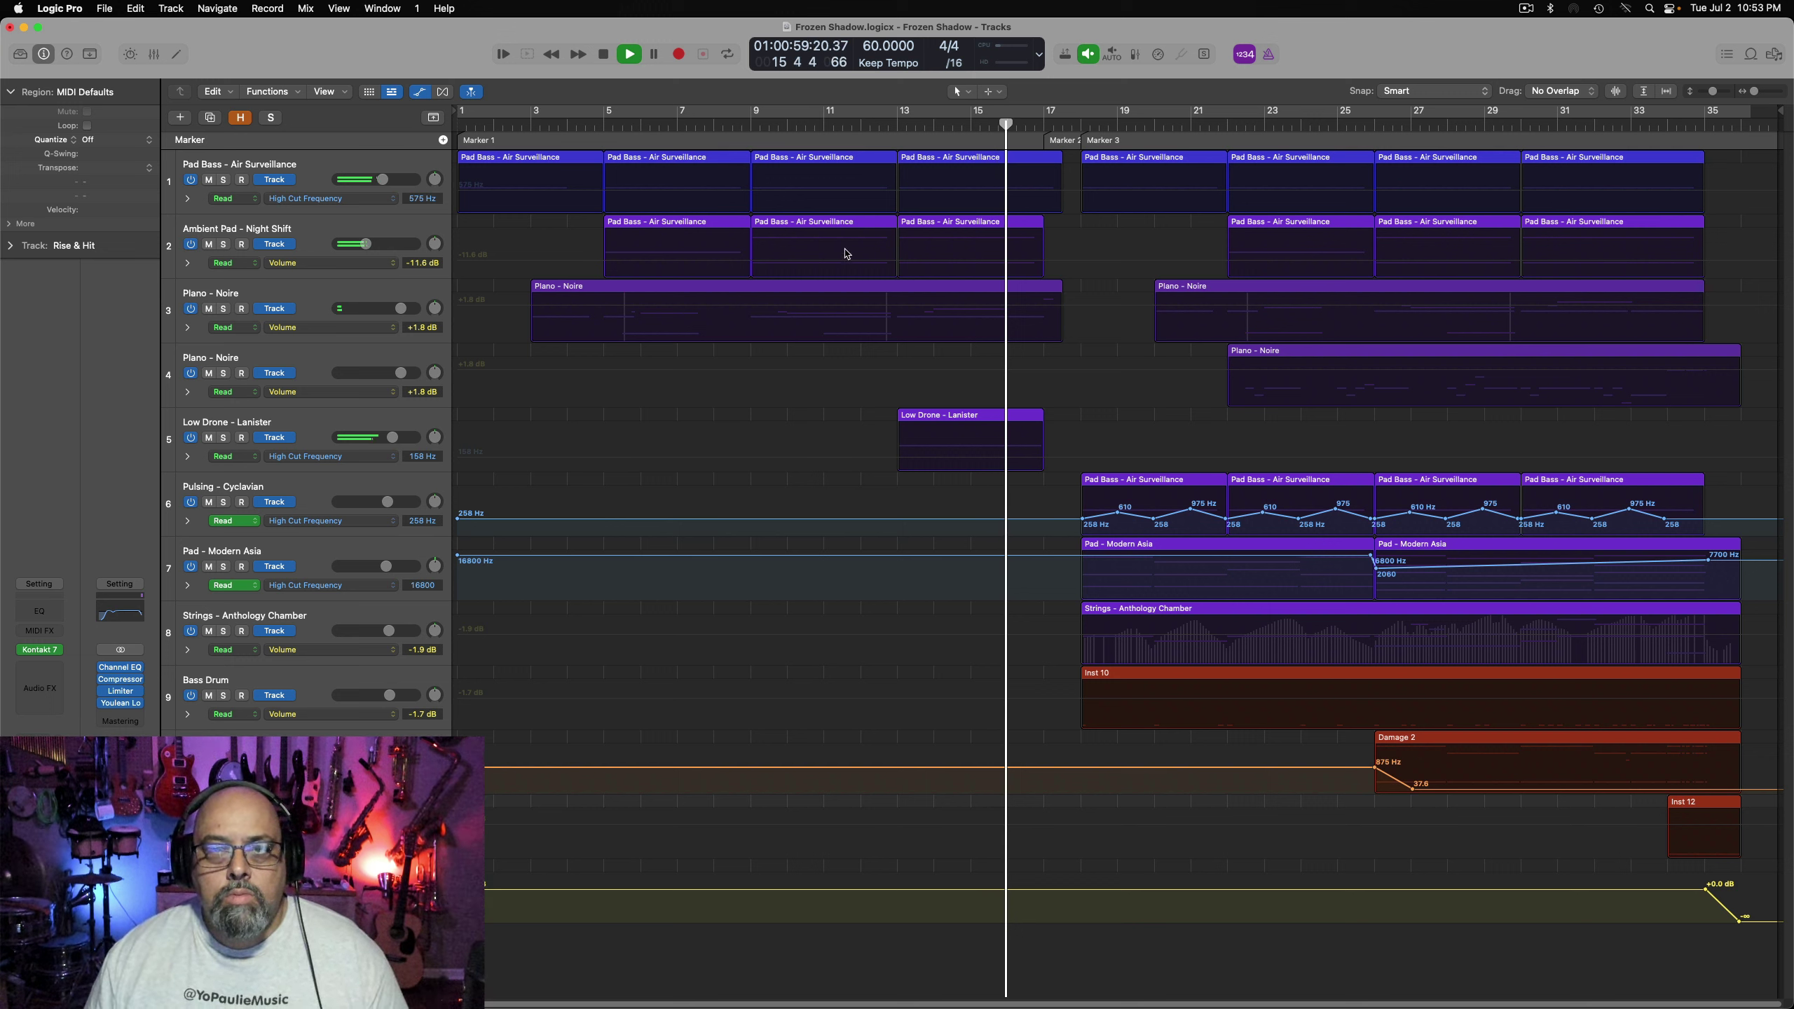
click(355, 266)
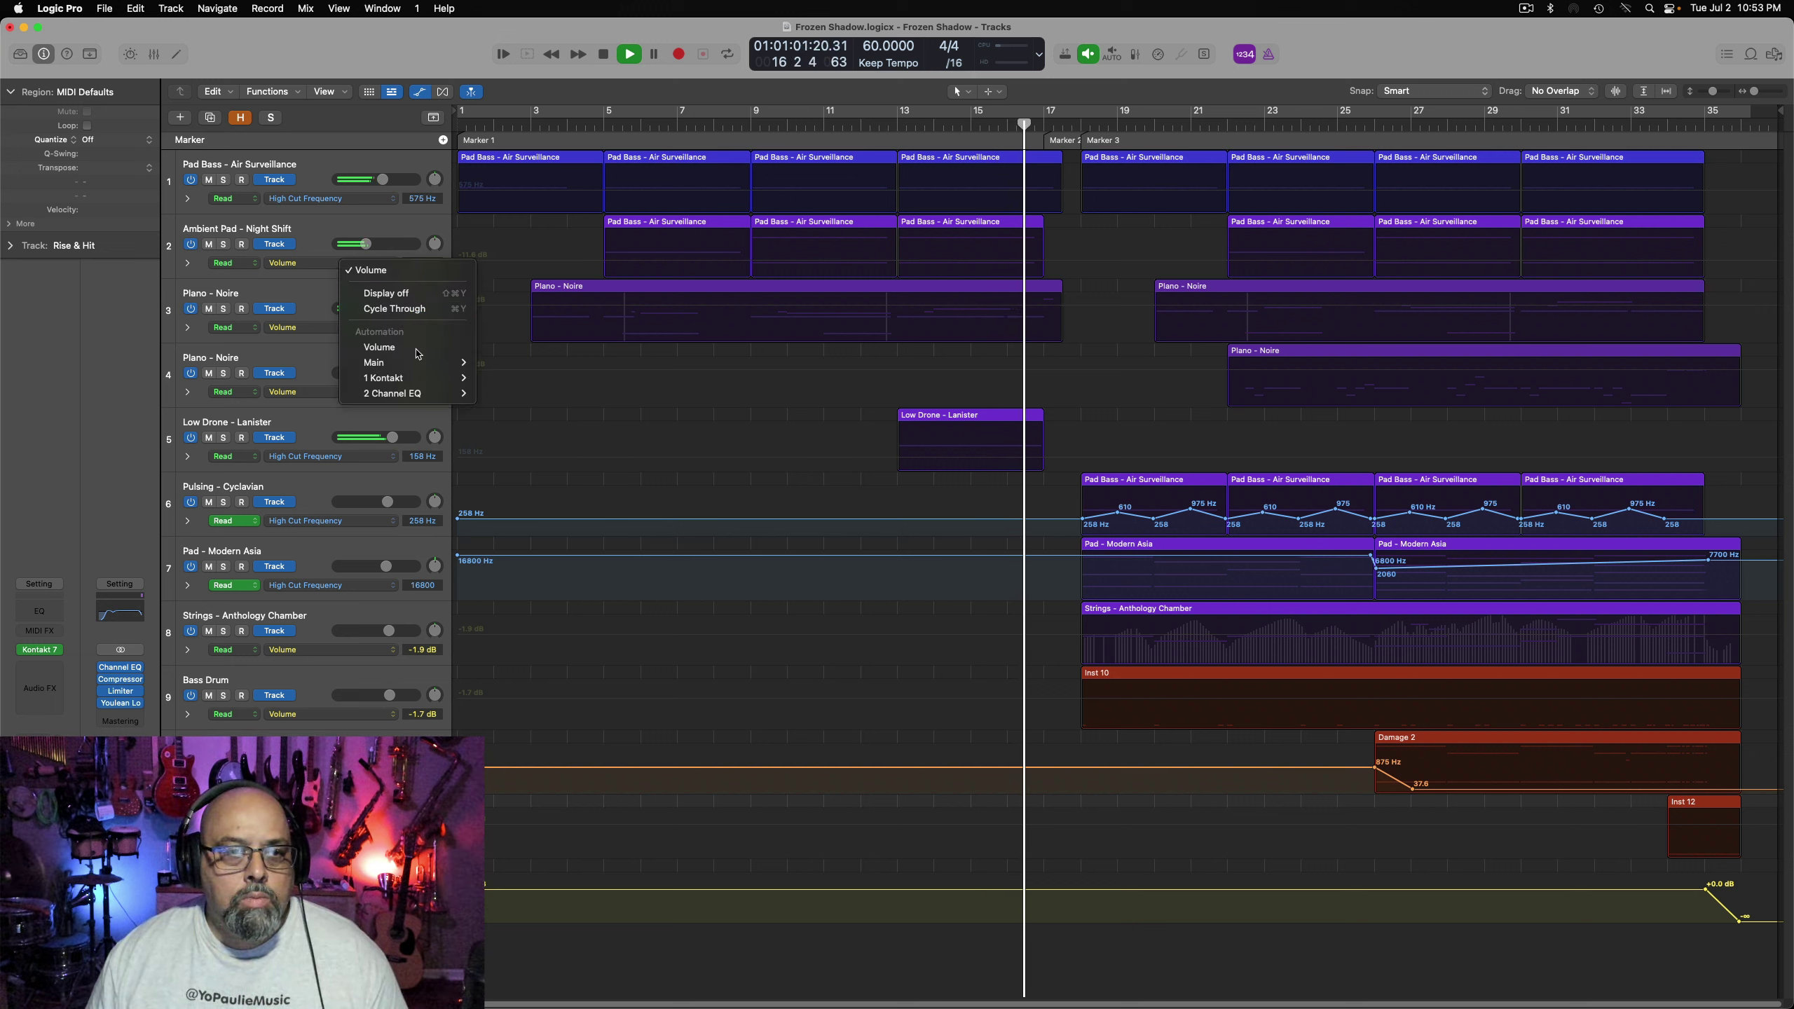
click(713, 291)
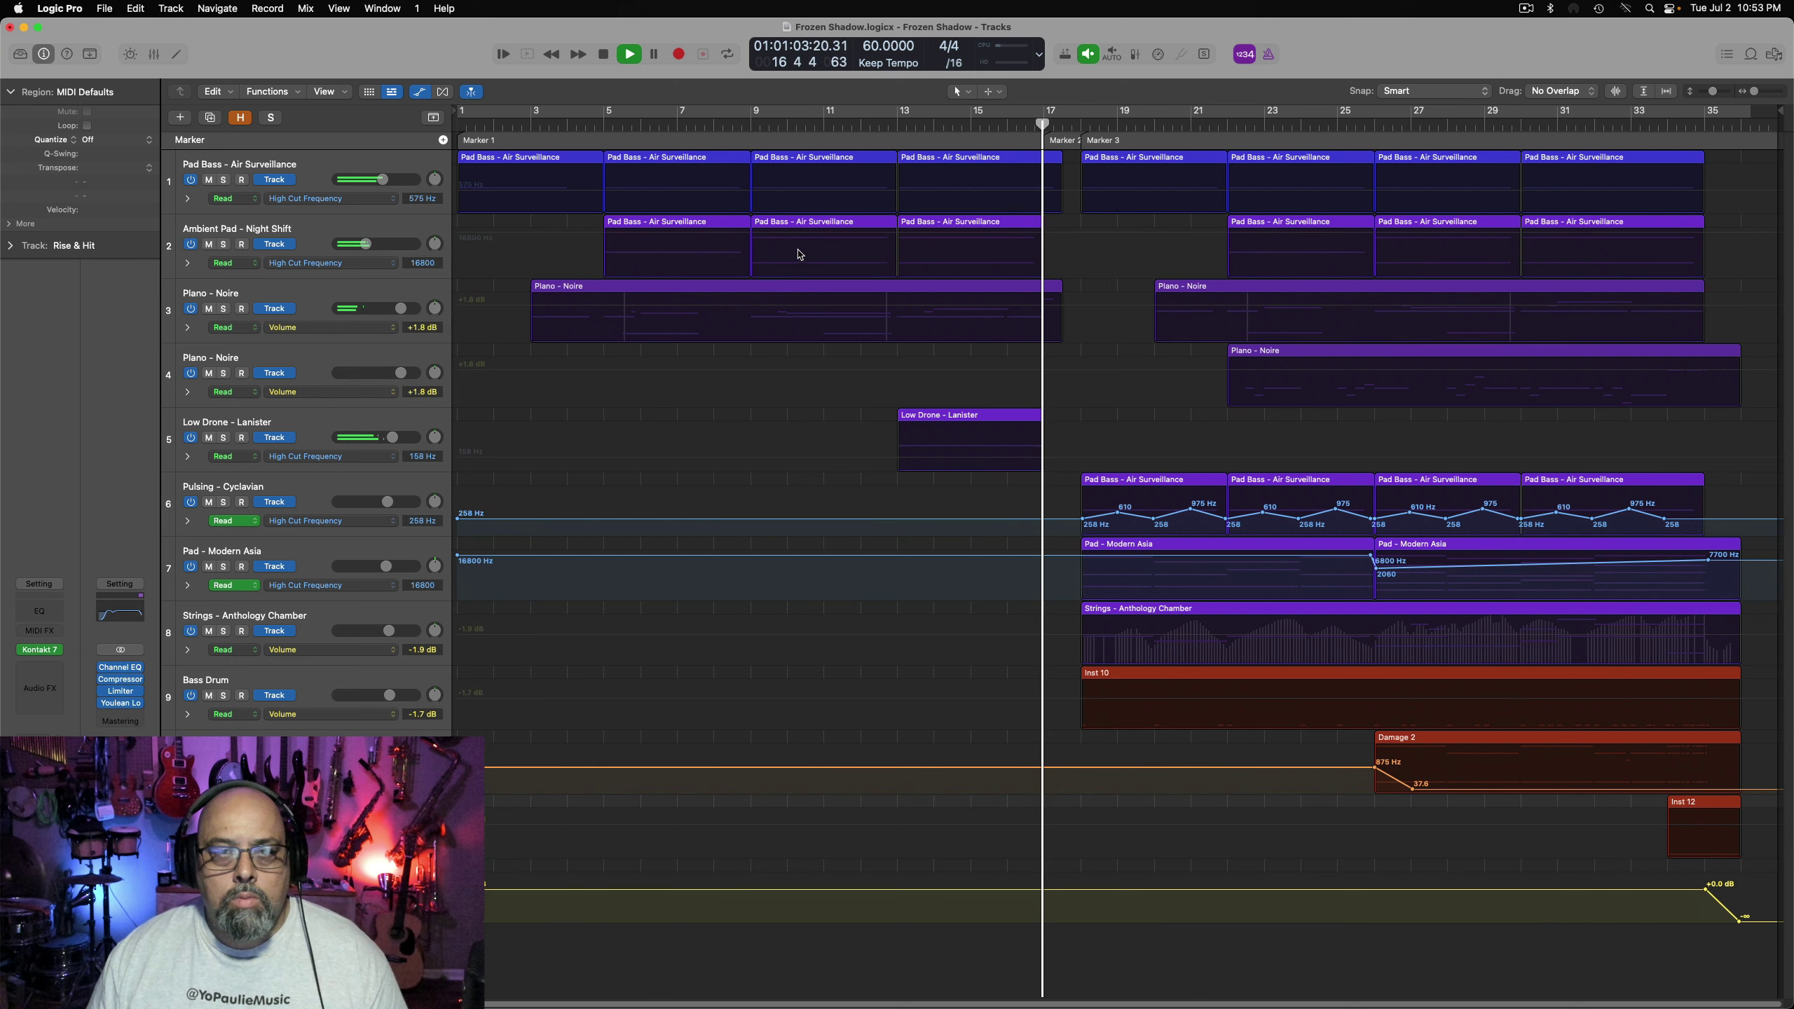
Add High Cut Frequency points on the Ambient Pad at bars 5, 9, 13 and 17, lowering bar 13 to 2760 Hz
click(1041, 233)
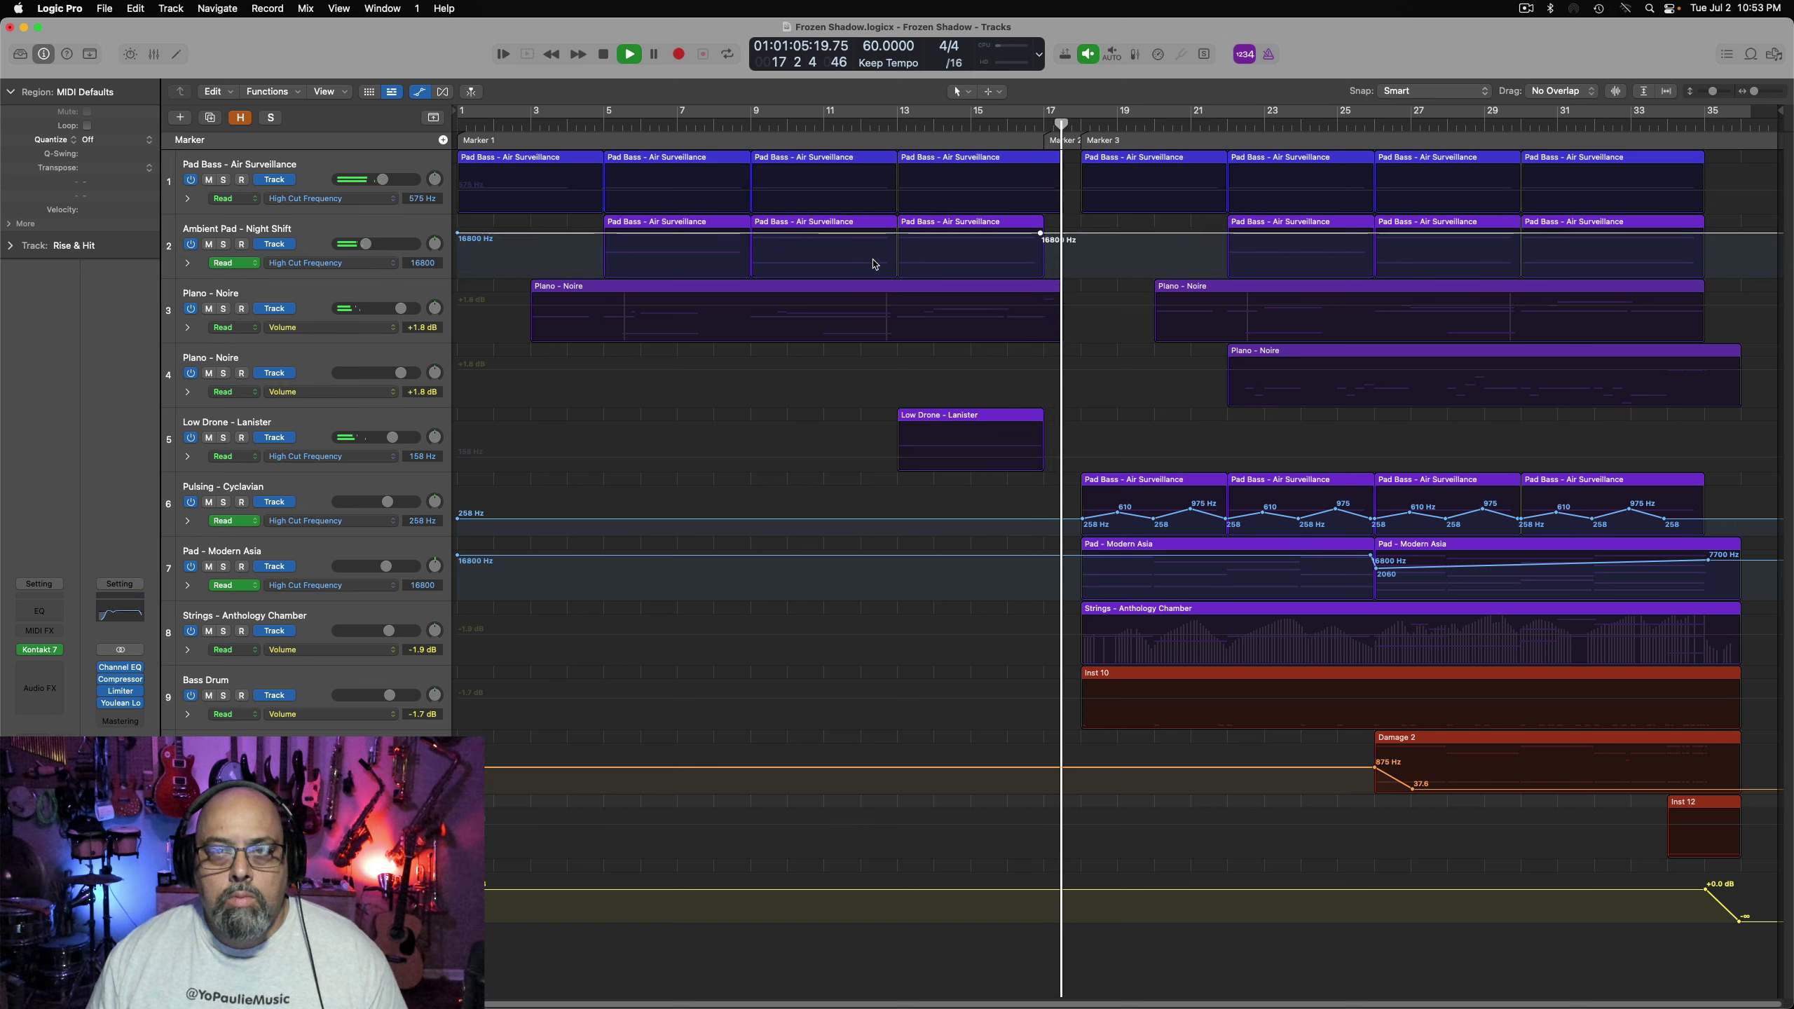
click(898, 233)
click(751, 233)
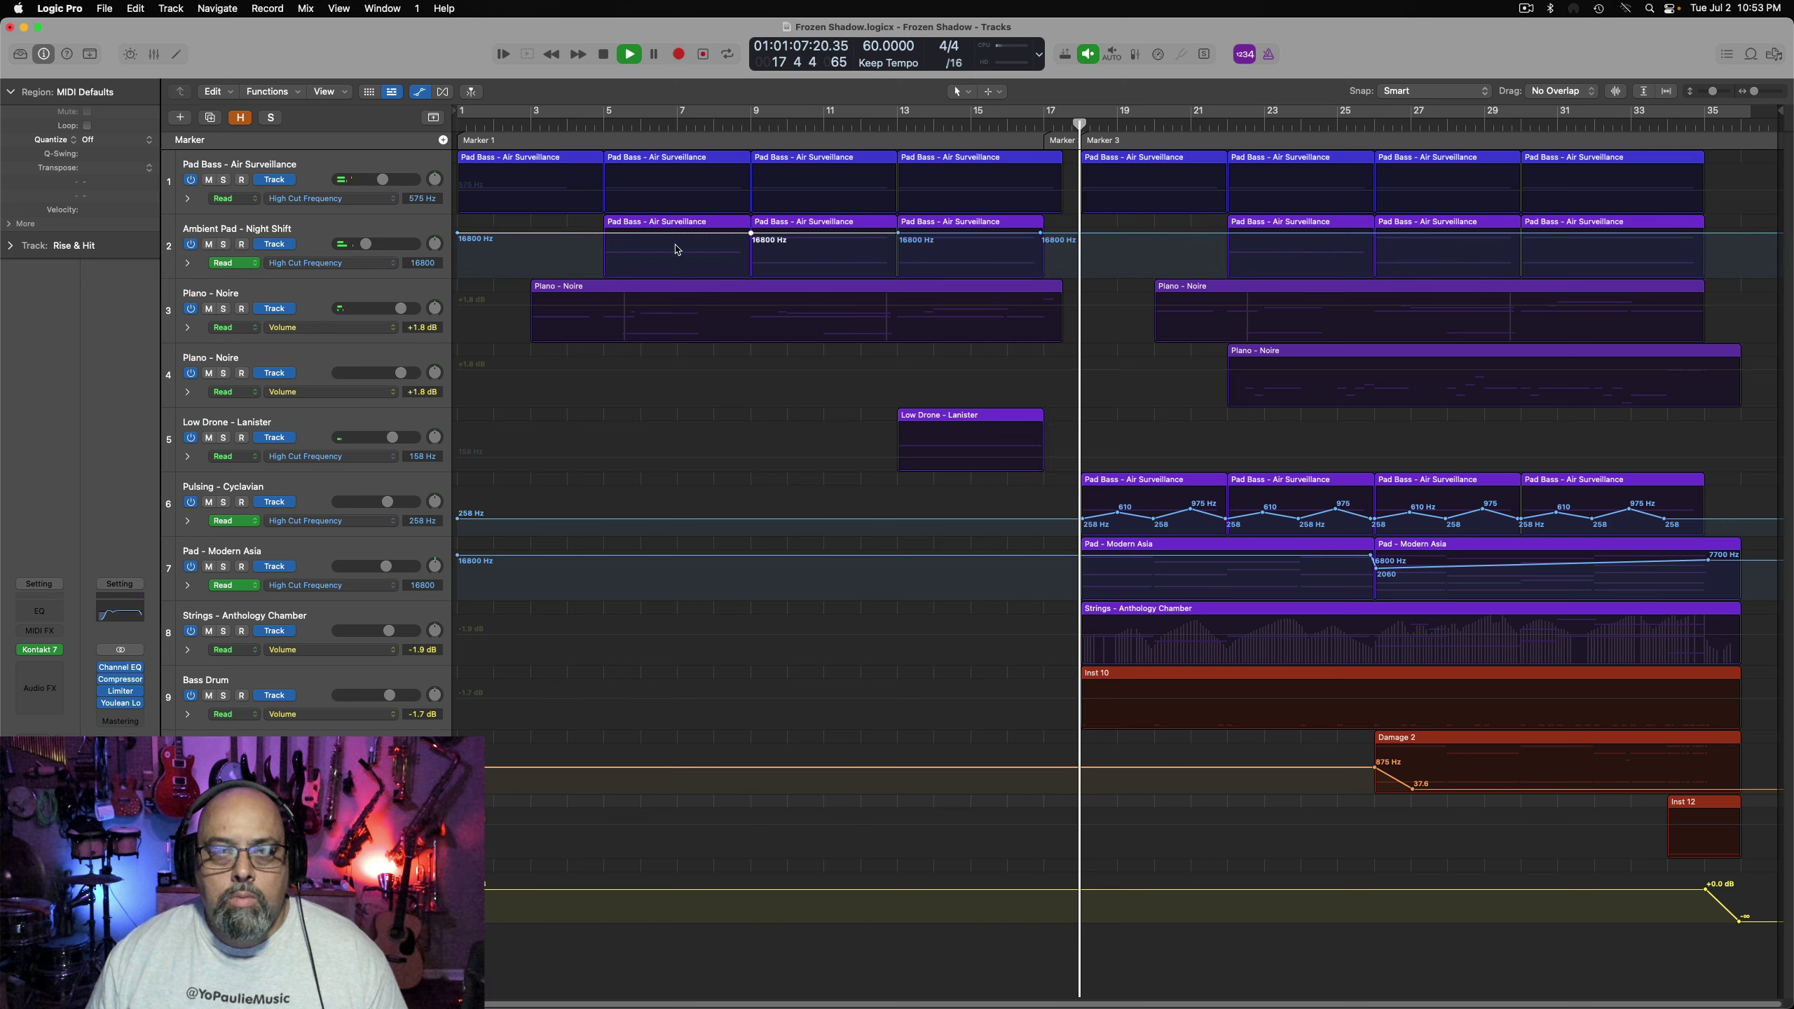
click(603, 233)
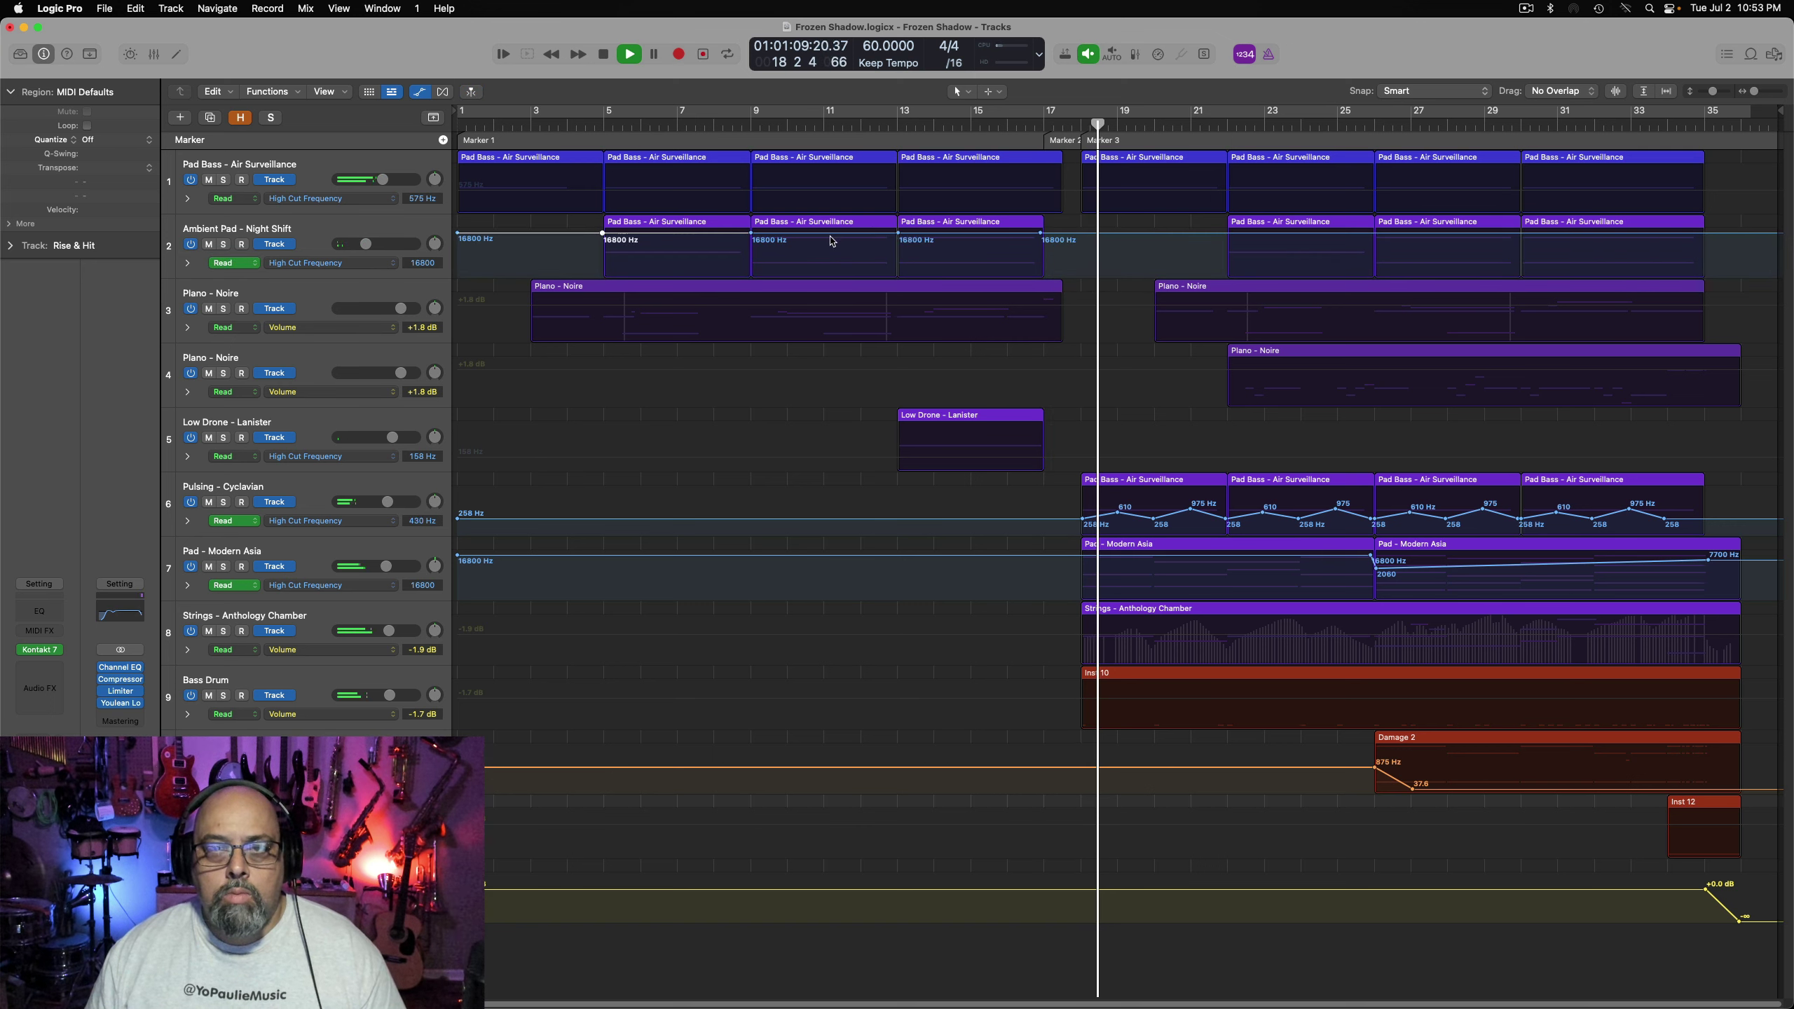
drag(898, 233, 908, 249)
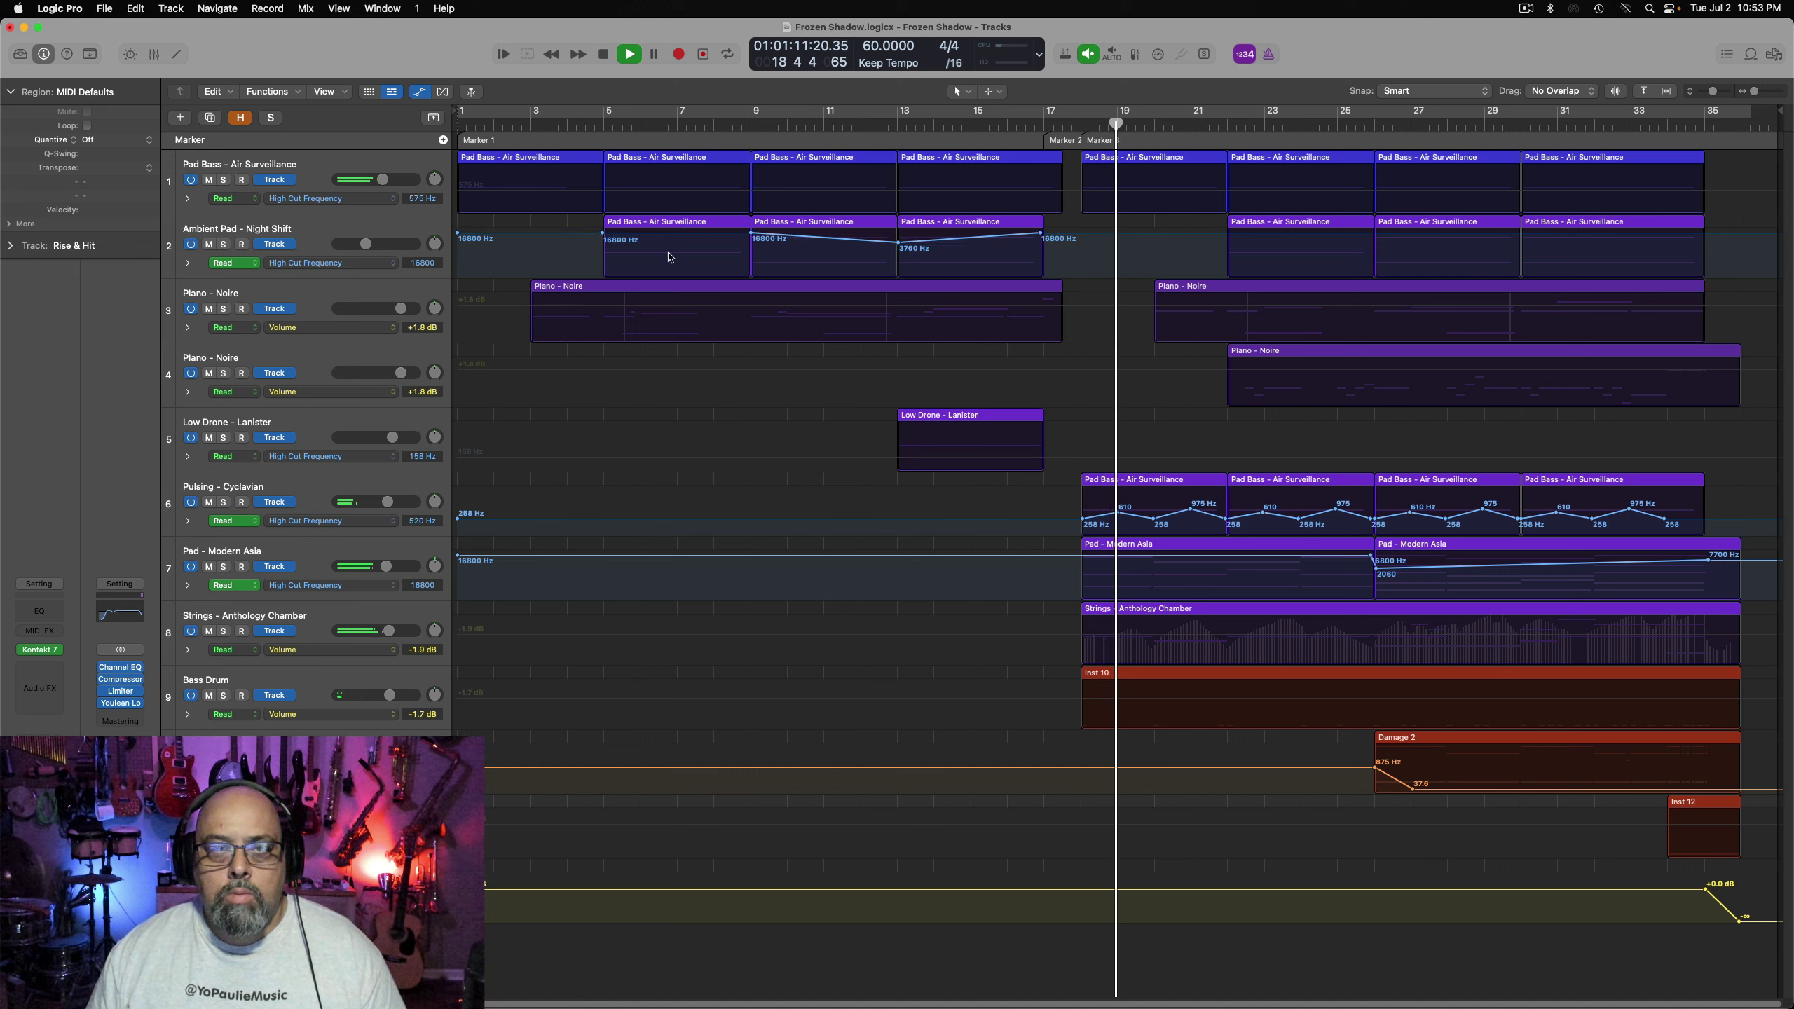
Add High Cut Frequency points on the Ambient Pad at bars 22, 26, 30 and 35, lowering the first to 4060 Hz and bar 30 to 4340 Hz
click(1375, 234)
click(1523, 234)
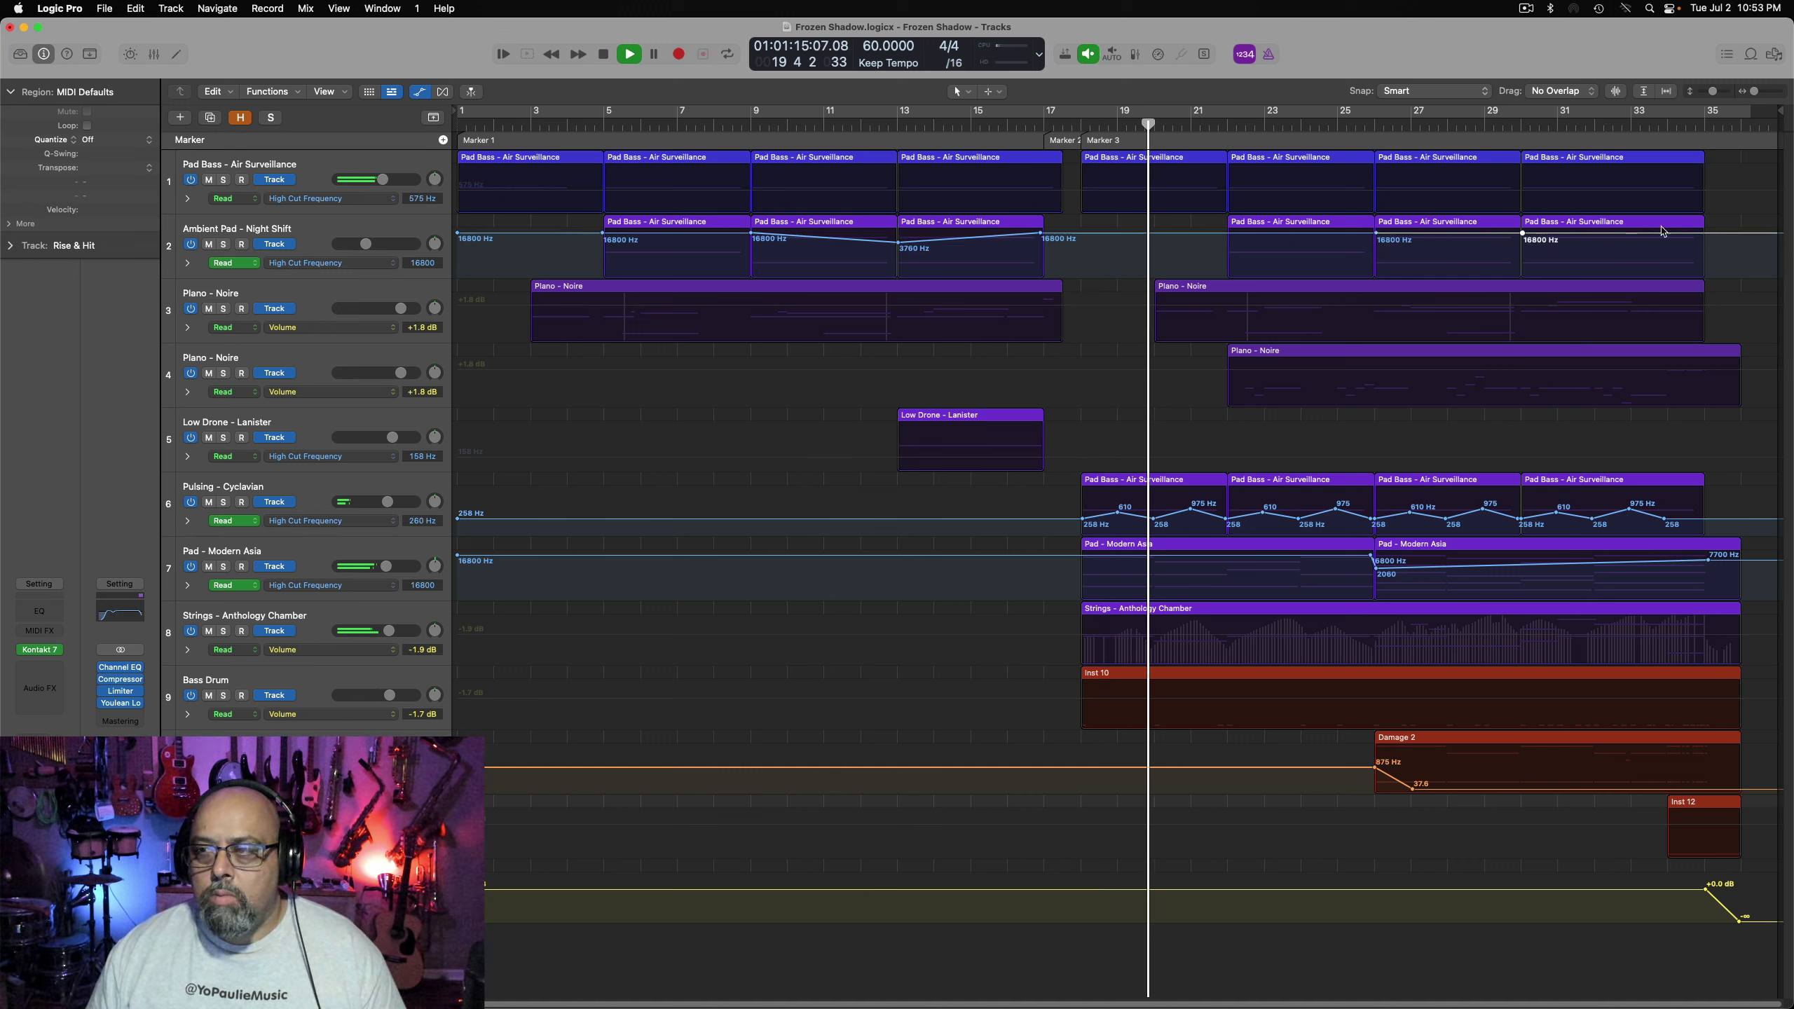
click(1708, 233)
click(1228, 234)
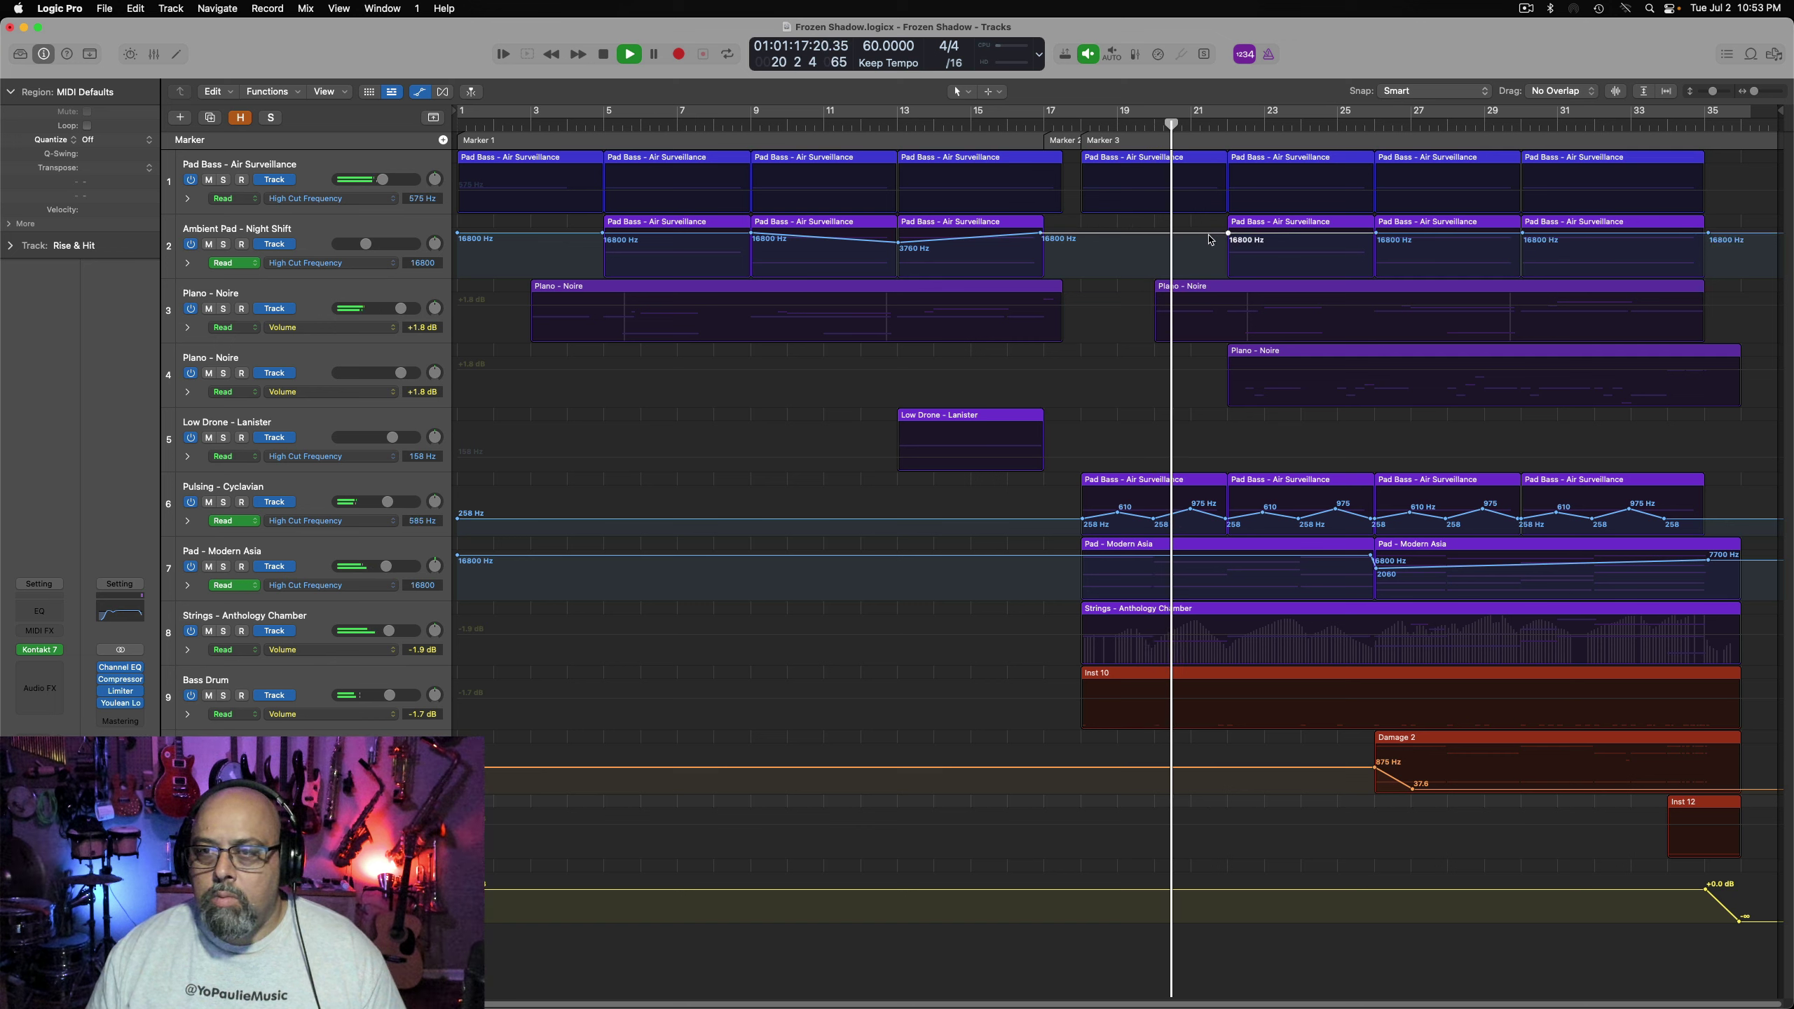
click(1207, 242)
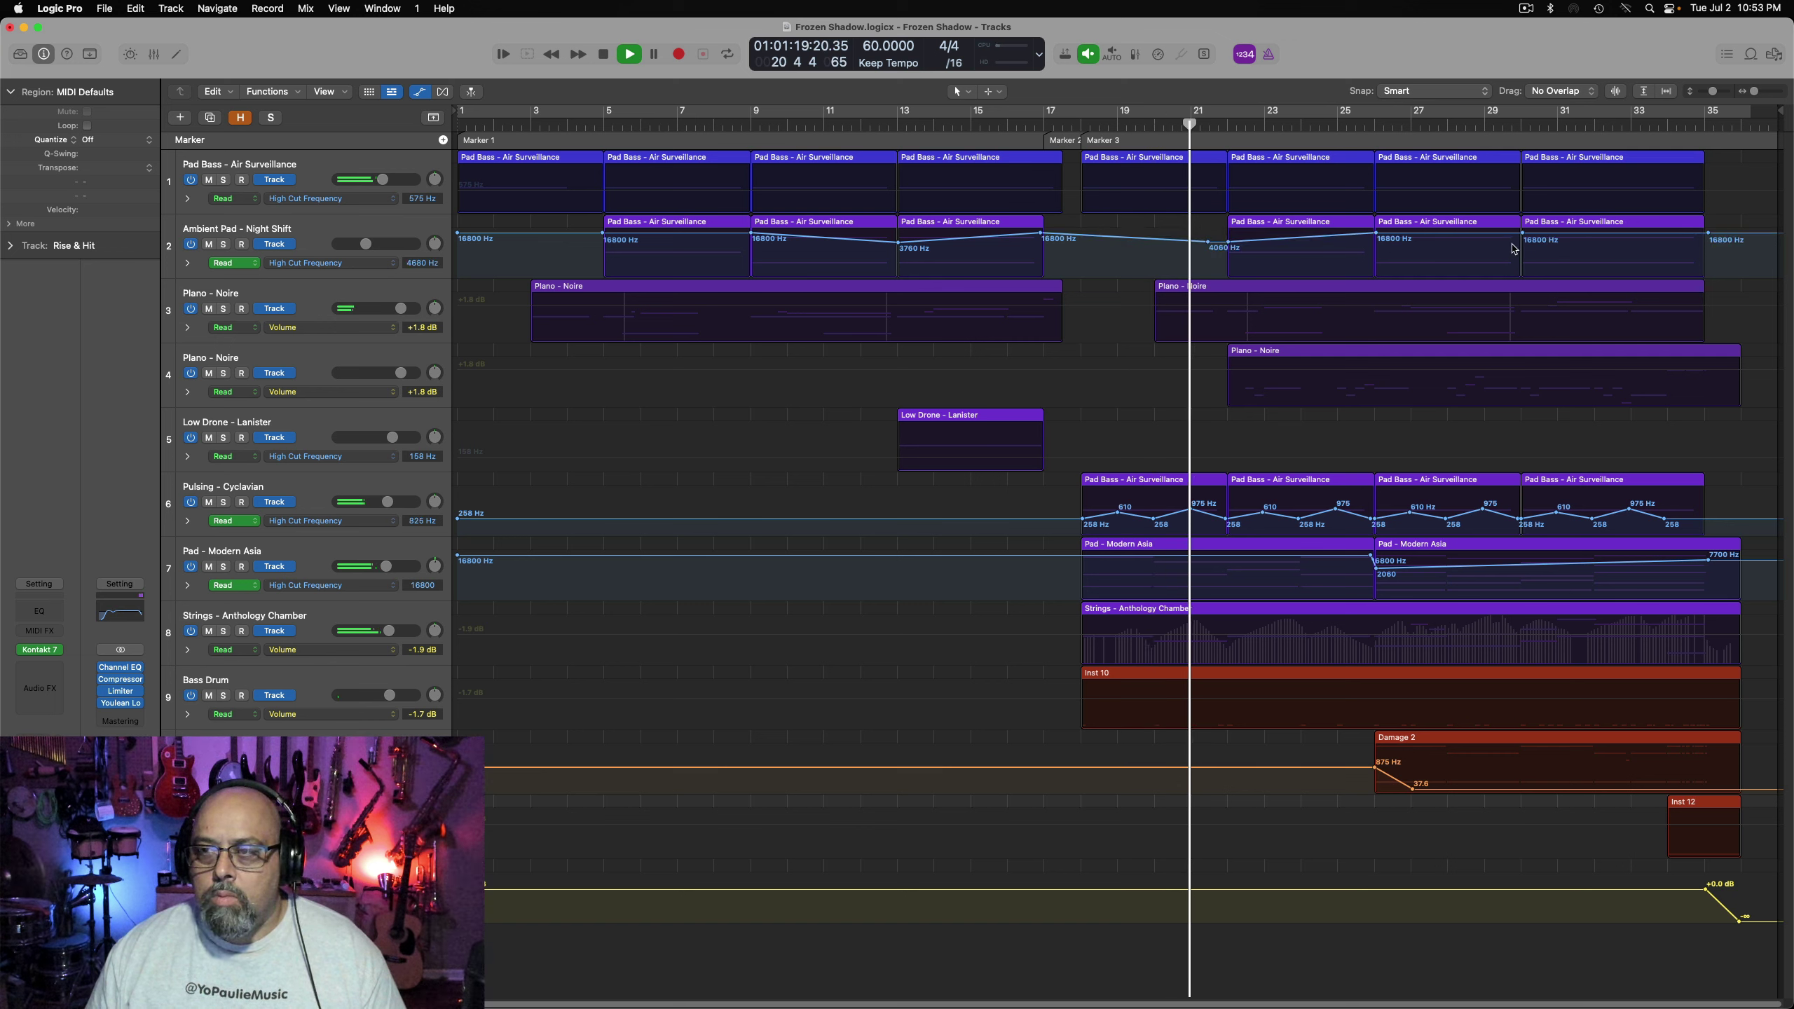
drag(1523, 238, 1522, 245)
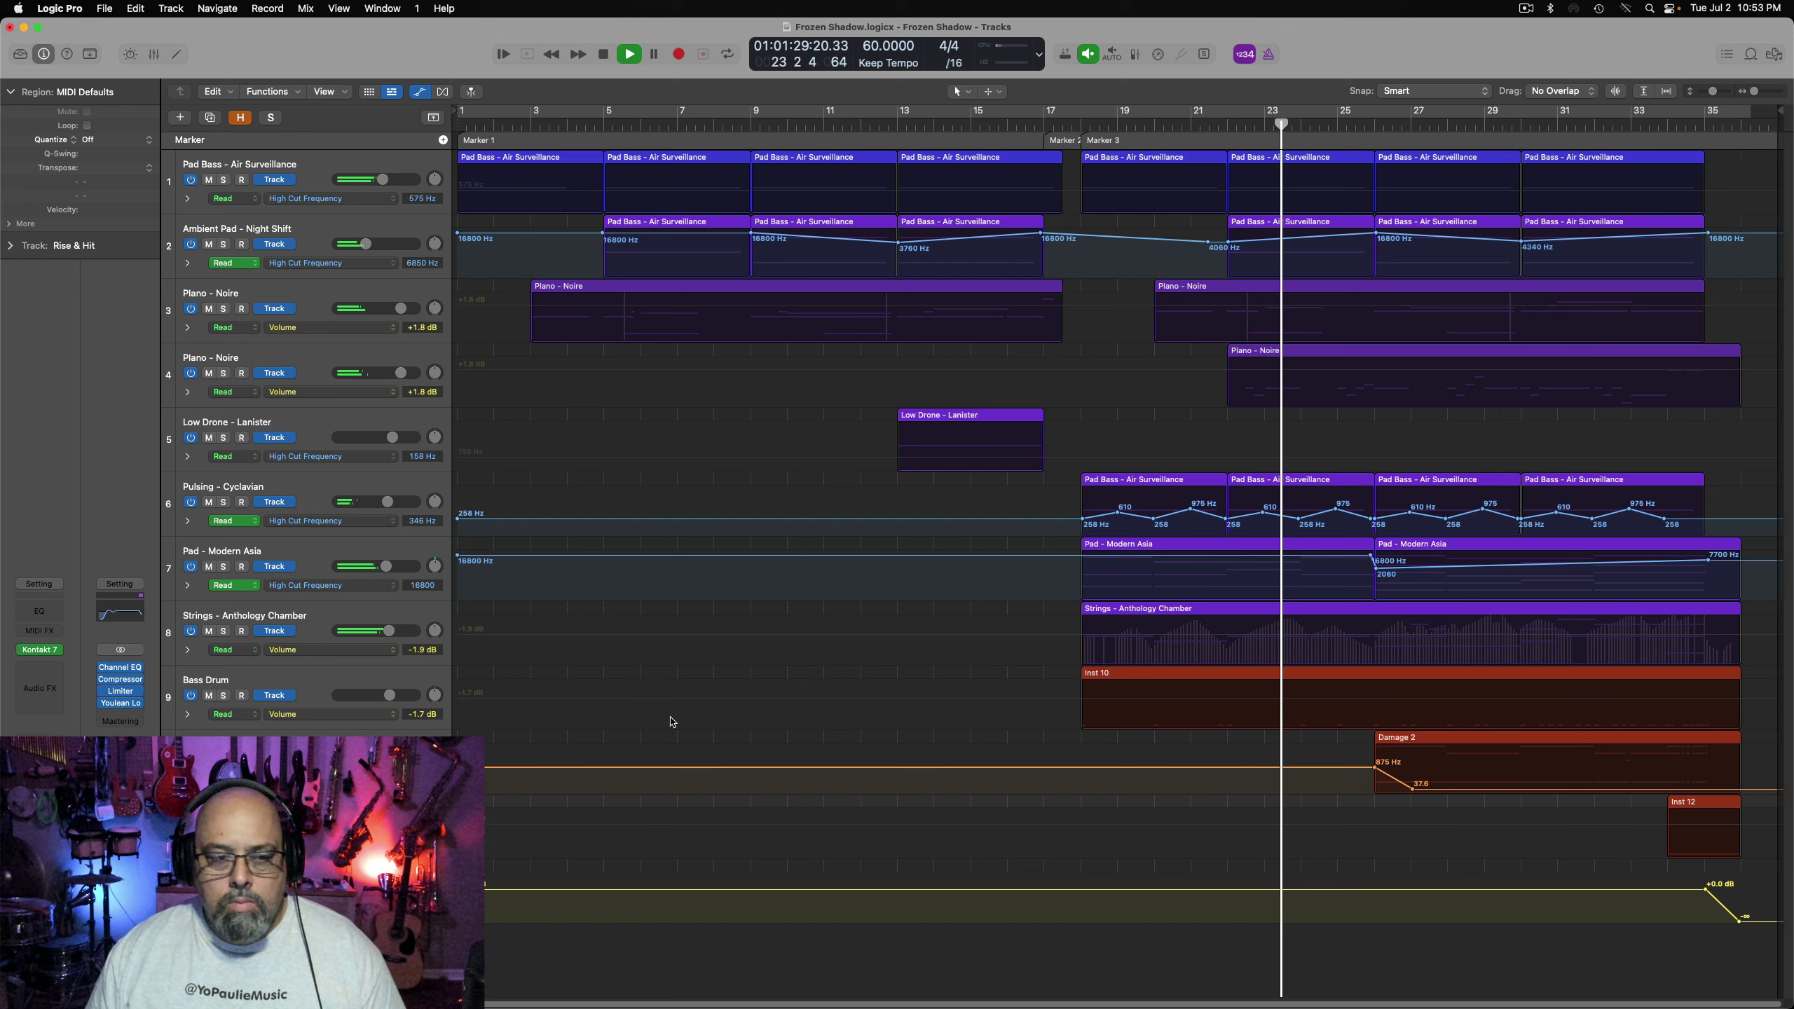
Lower the Strings - Anthology Chamber track to -4.2 dB and add a ChromaVerb to it with Wet at 75%
click(323, 629)
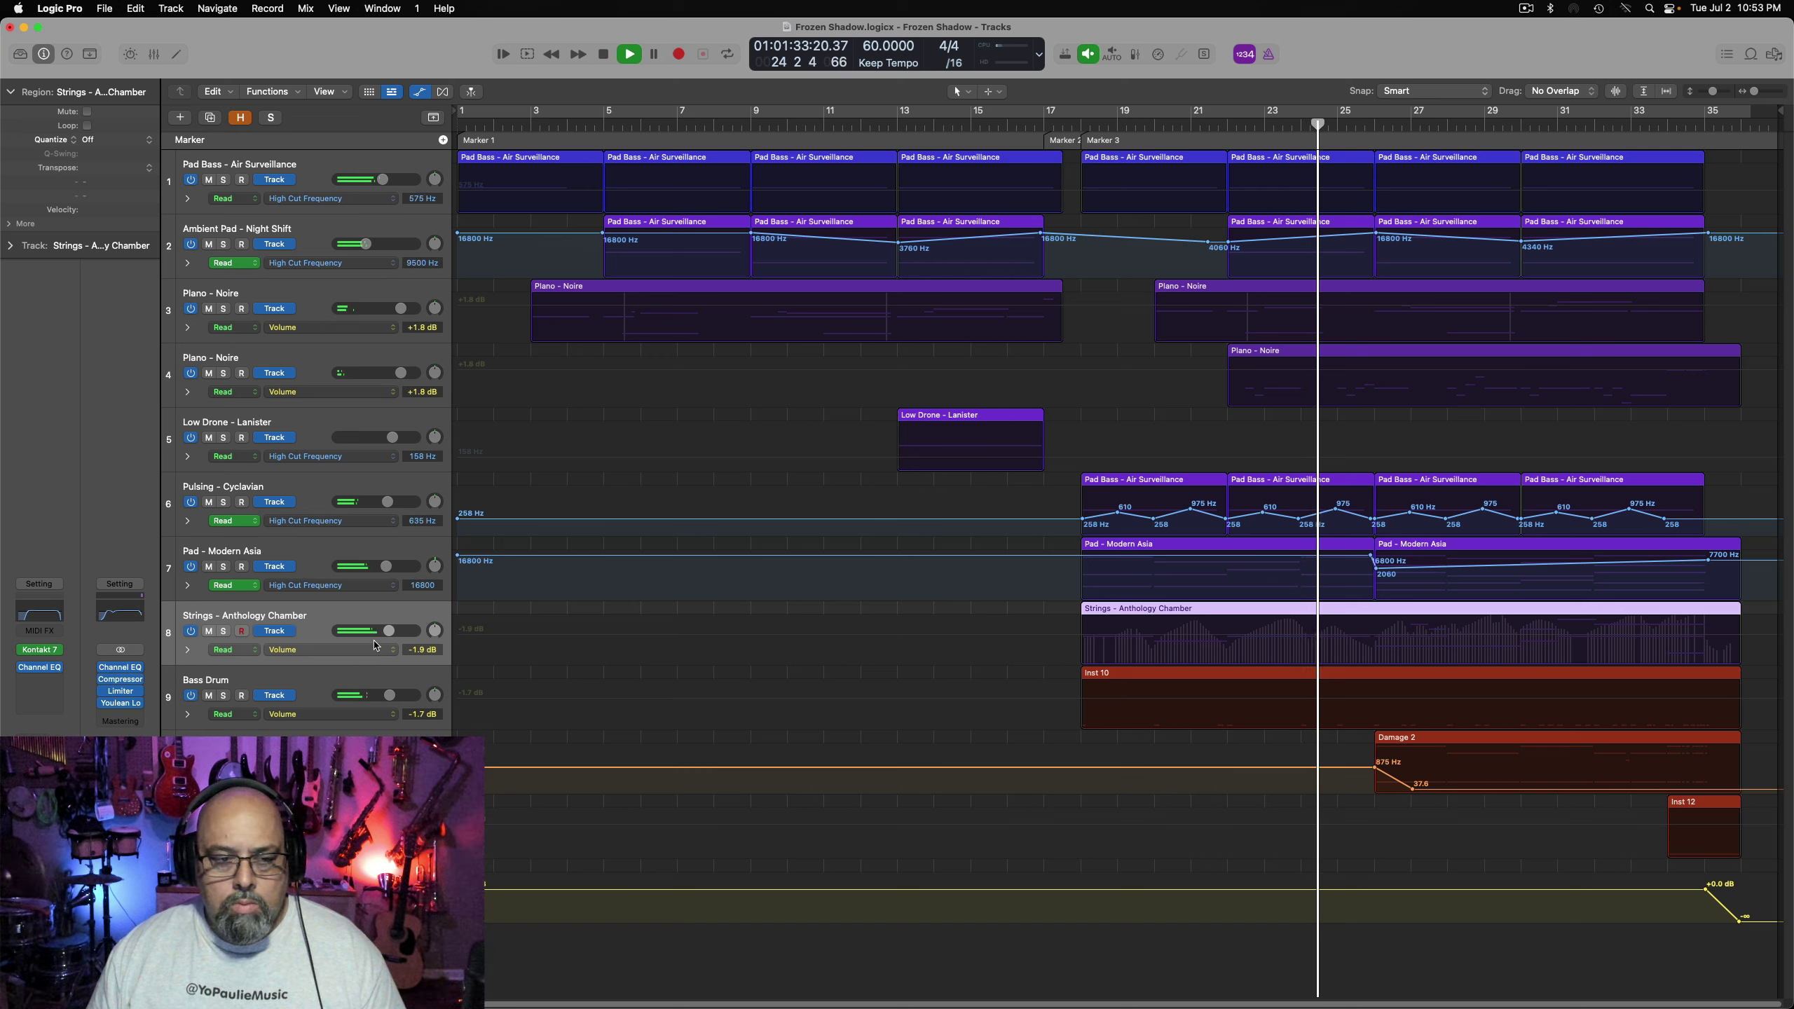
drag(394, 639, 385, 641)
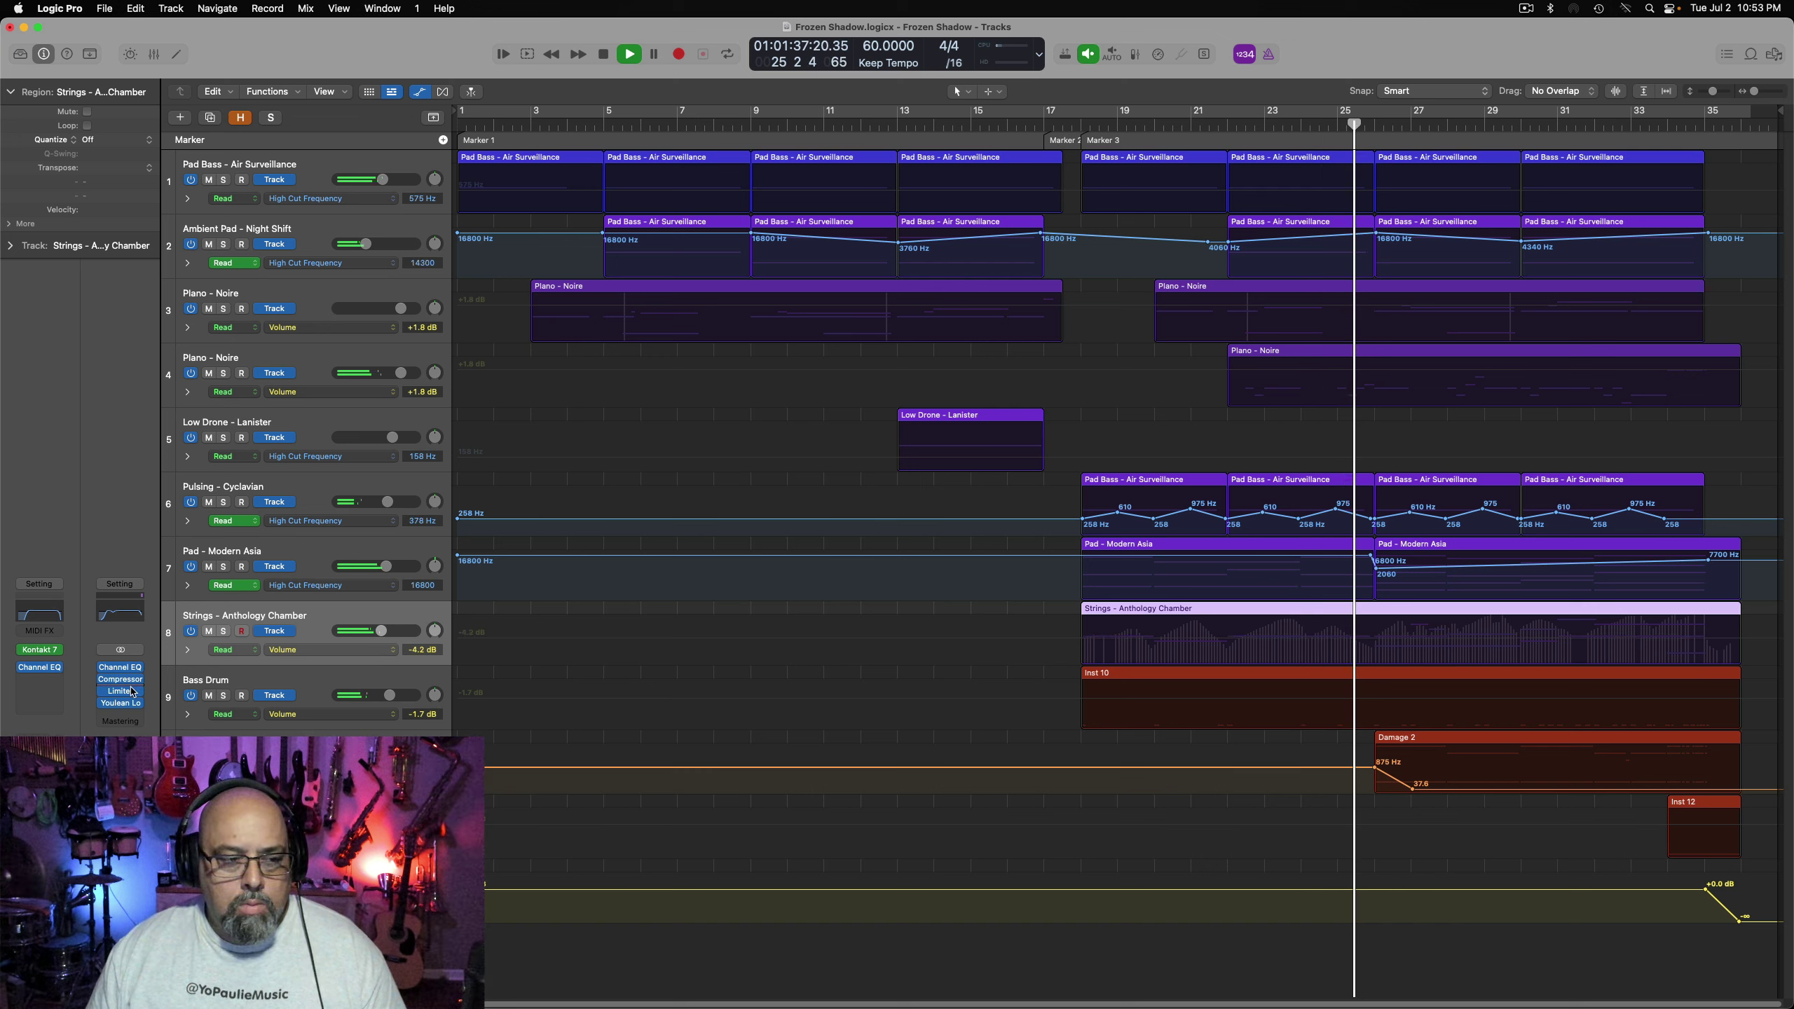
click(39, 681)
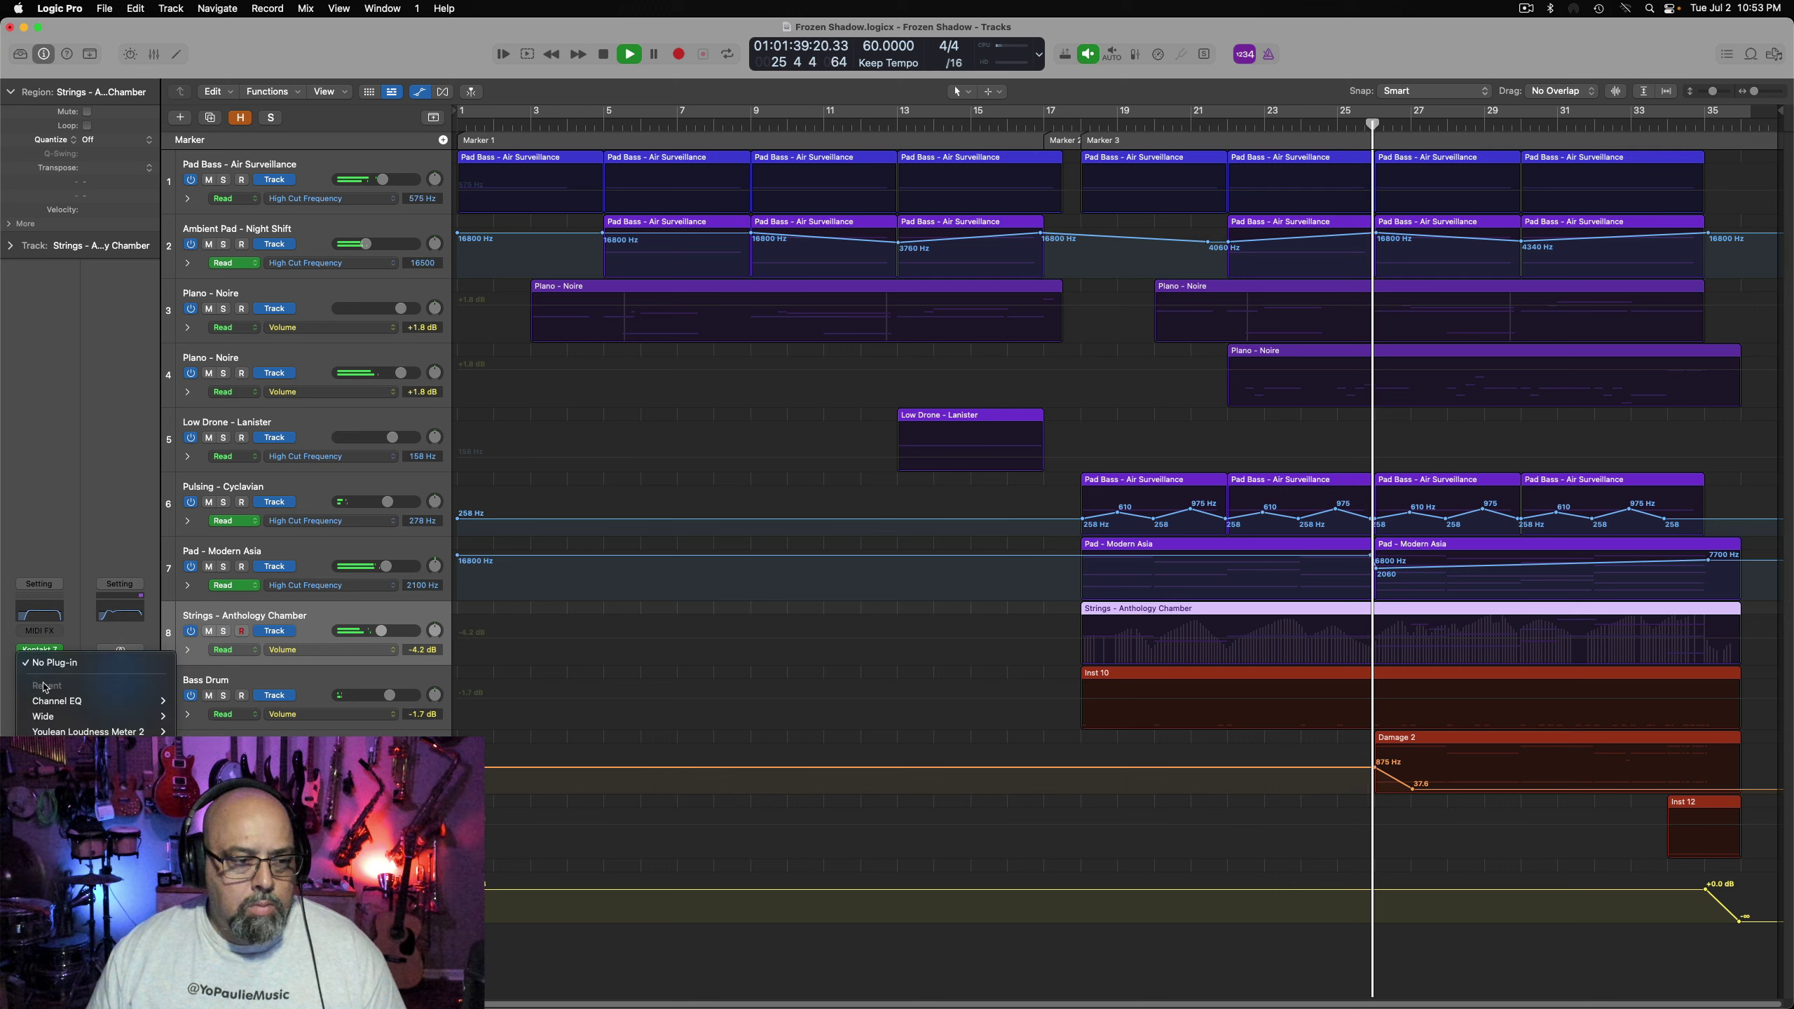
mouse_move(85, 750)
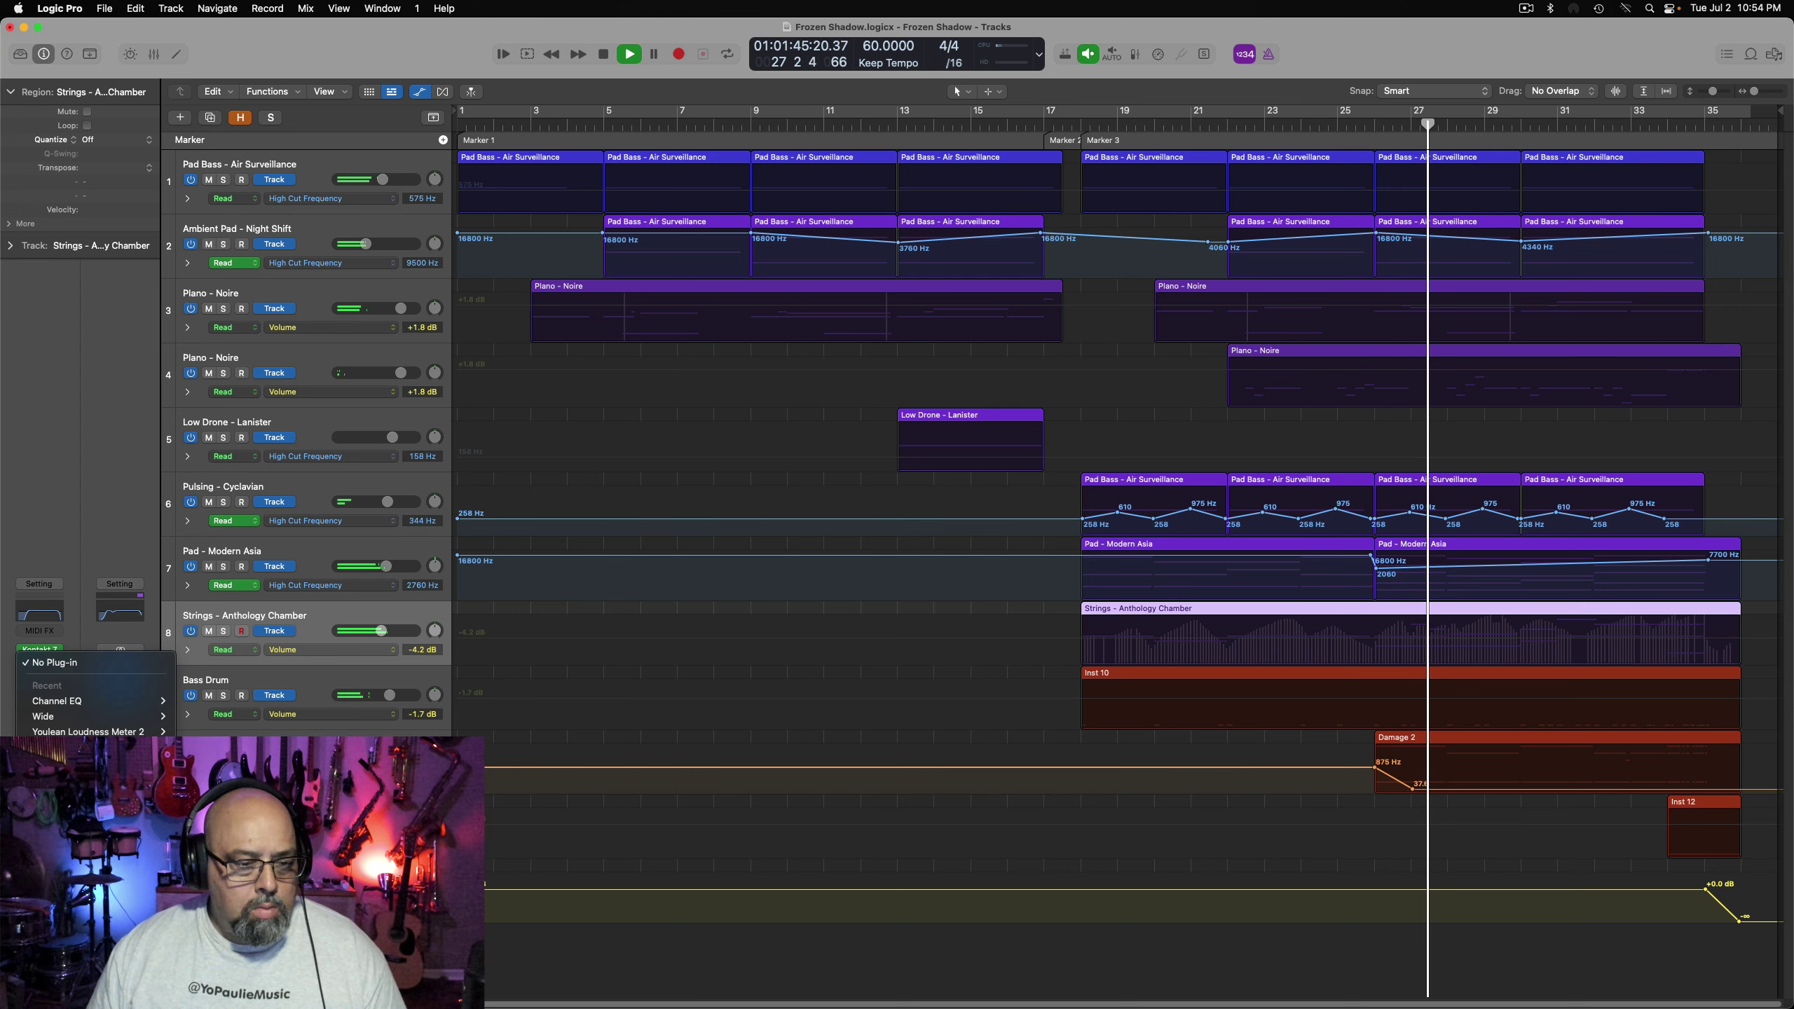
click(85, 750)
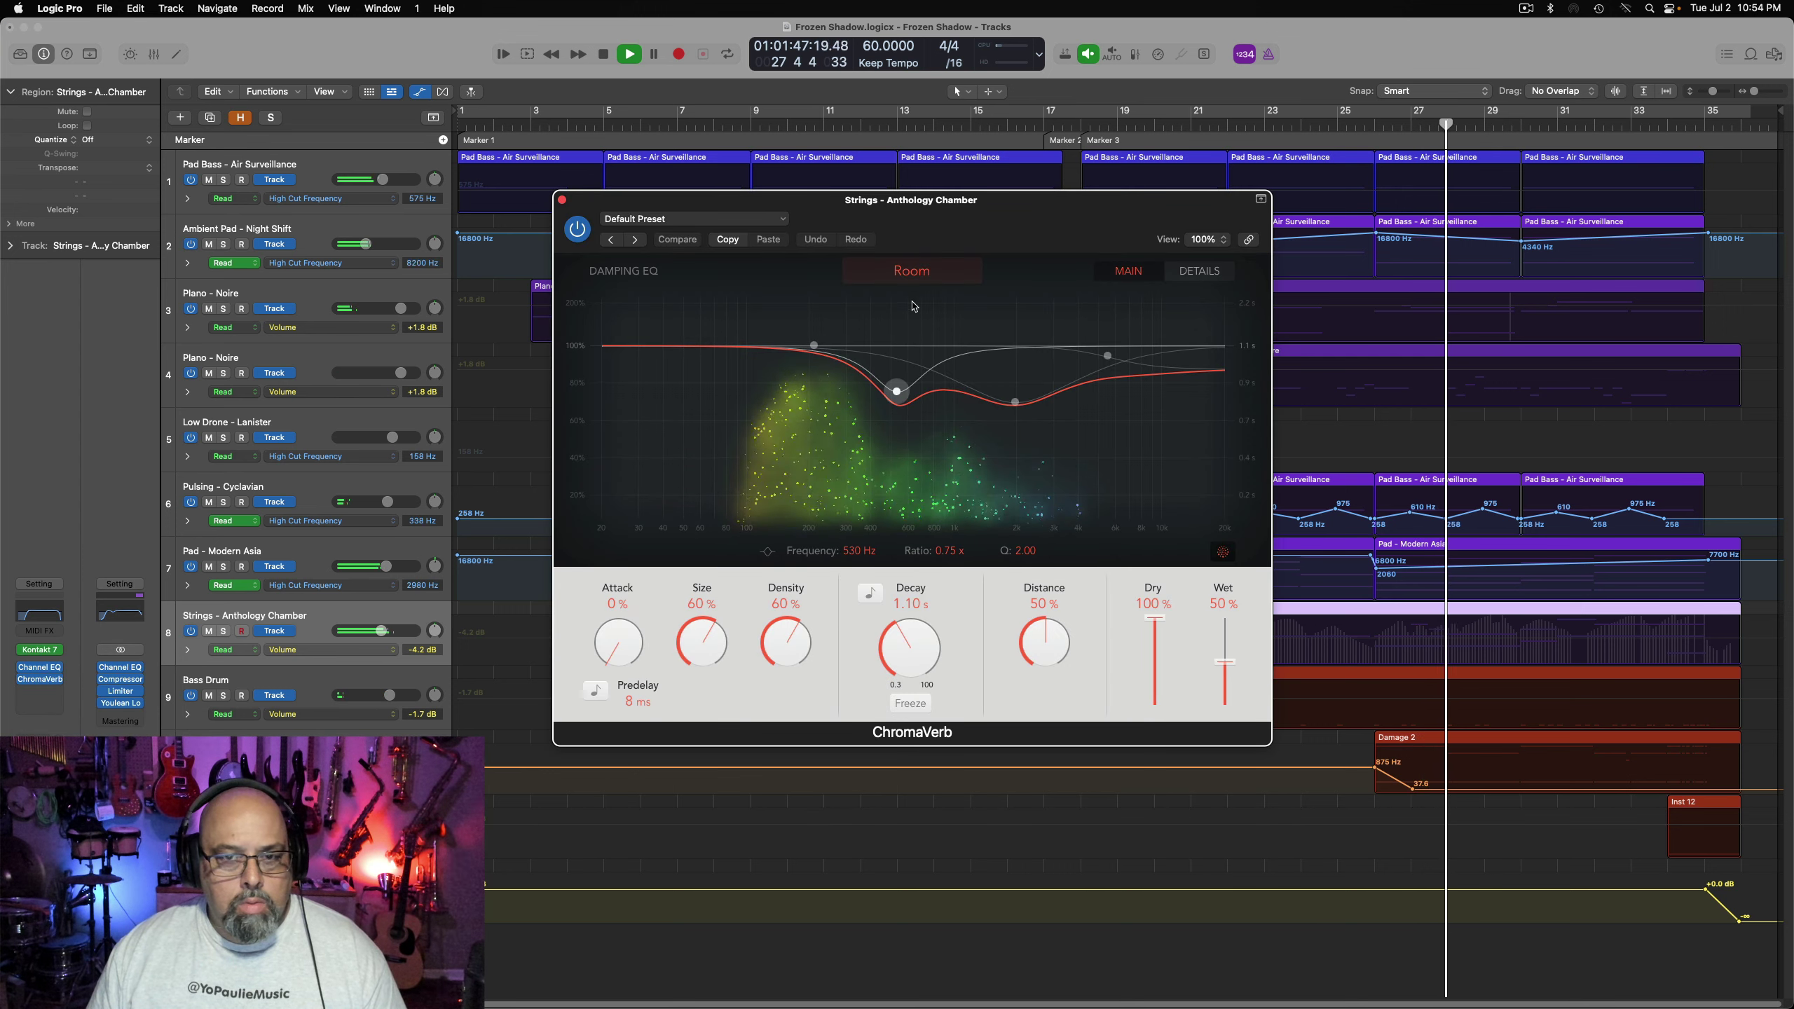
drag(1225, 662, 1227, 644)
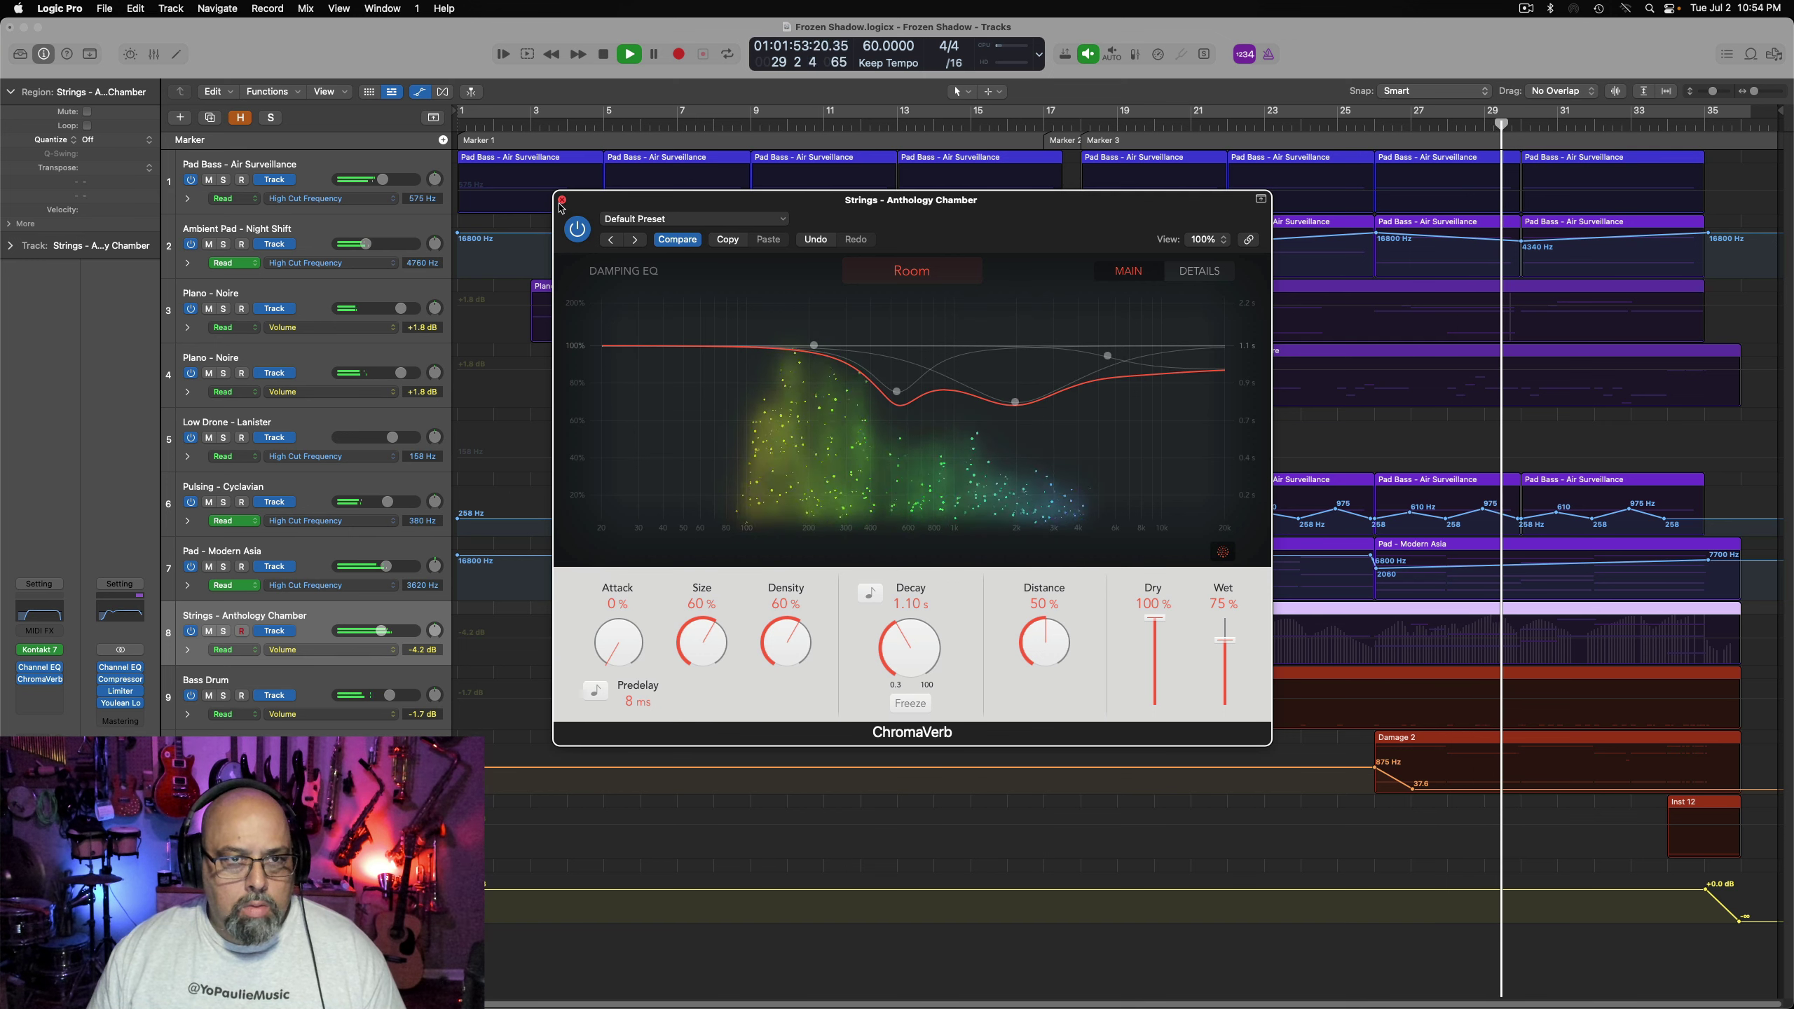
key(v)
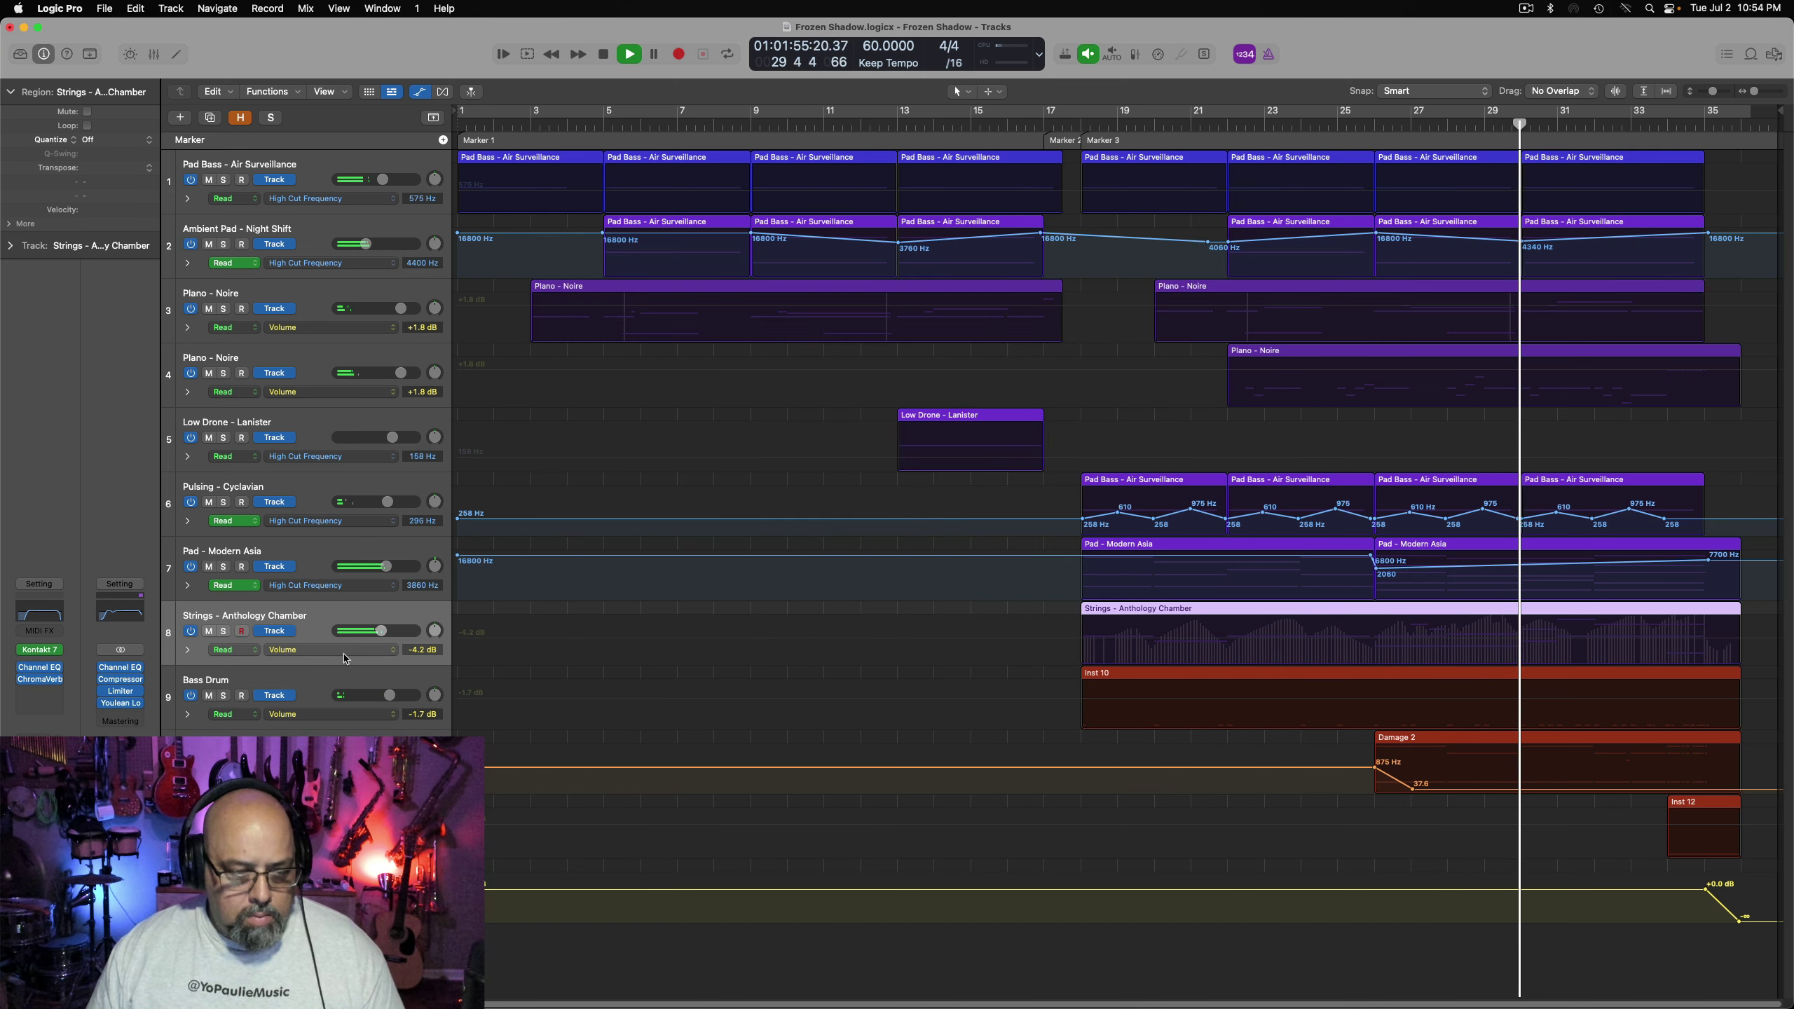
Lower the Strings - Anthology Chamber track's volume to -12.0 dB and hide the track automation
drag(377, 638, 359, 648)
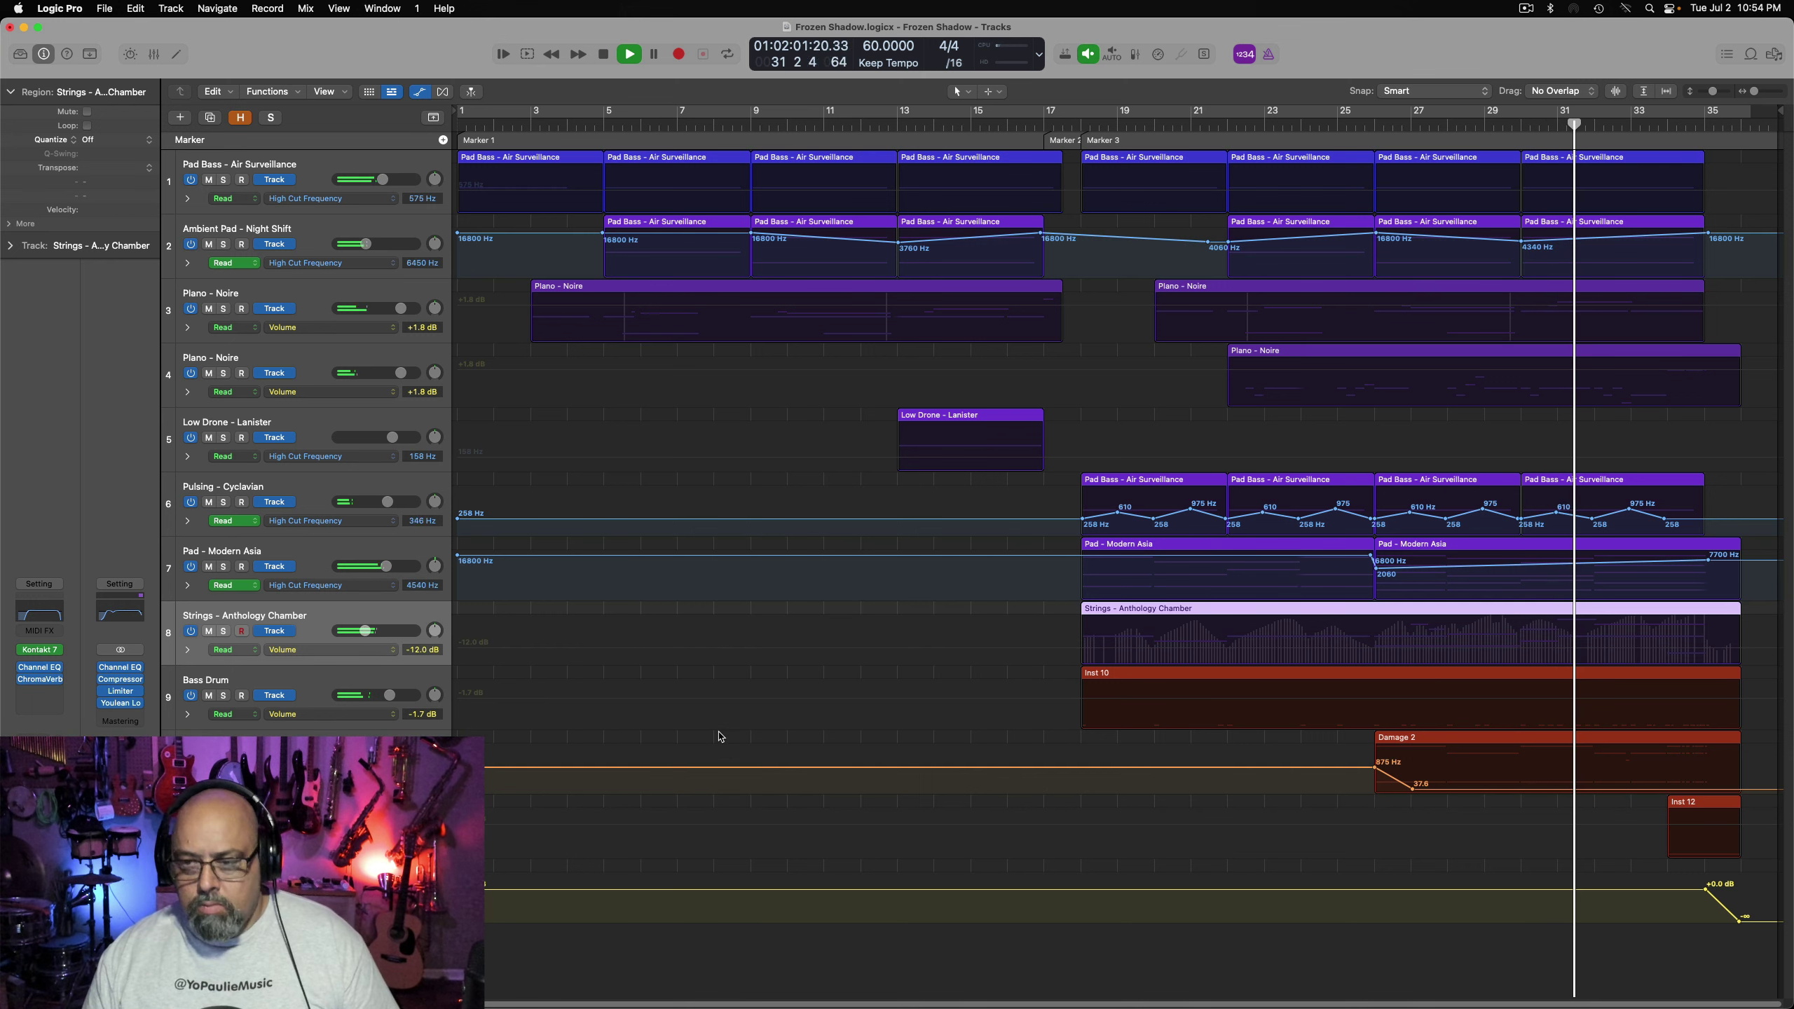
key(a)
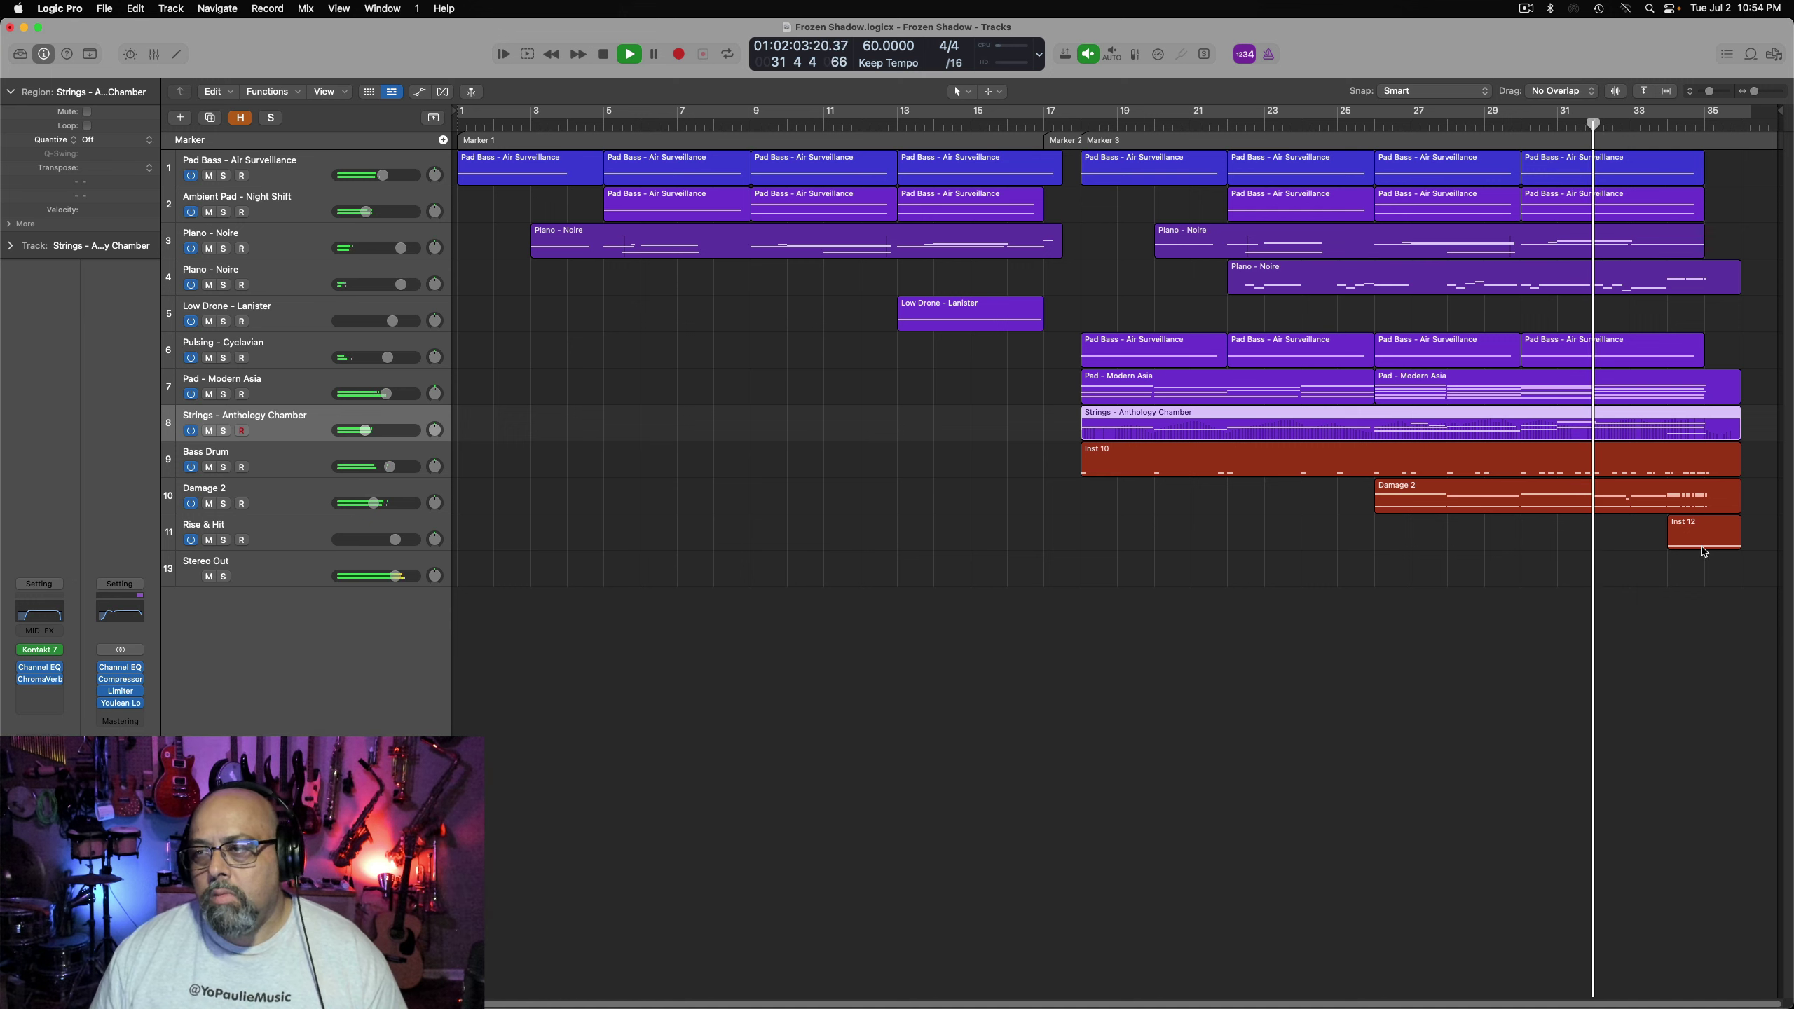
Show track automation, solo the Strings - Anthology Chamber track and play it from bar 18
click(292, 500)
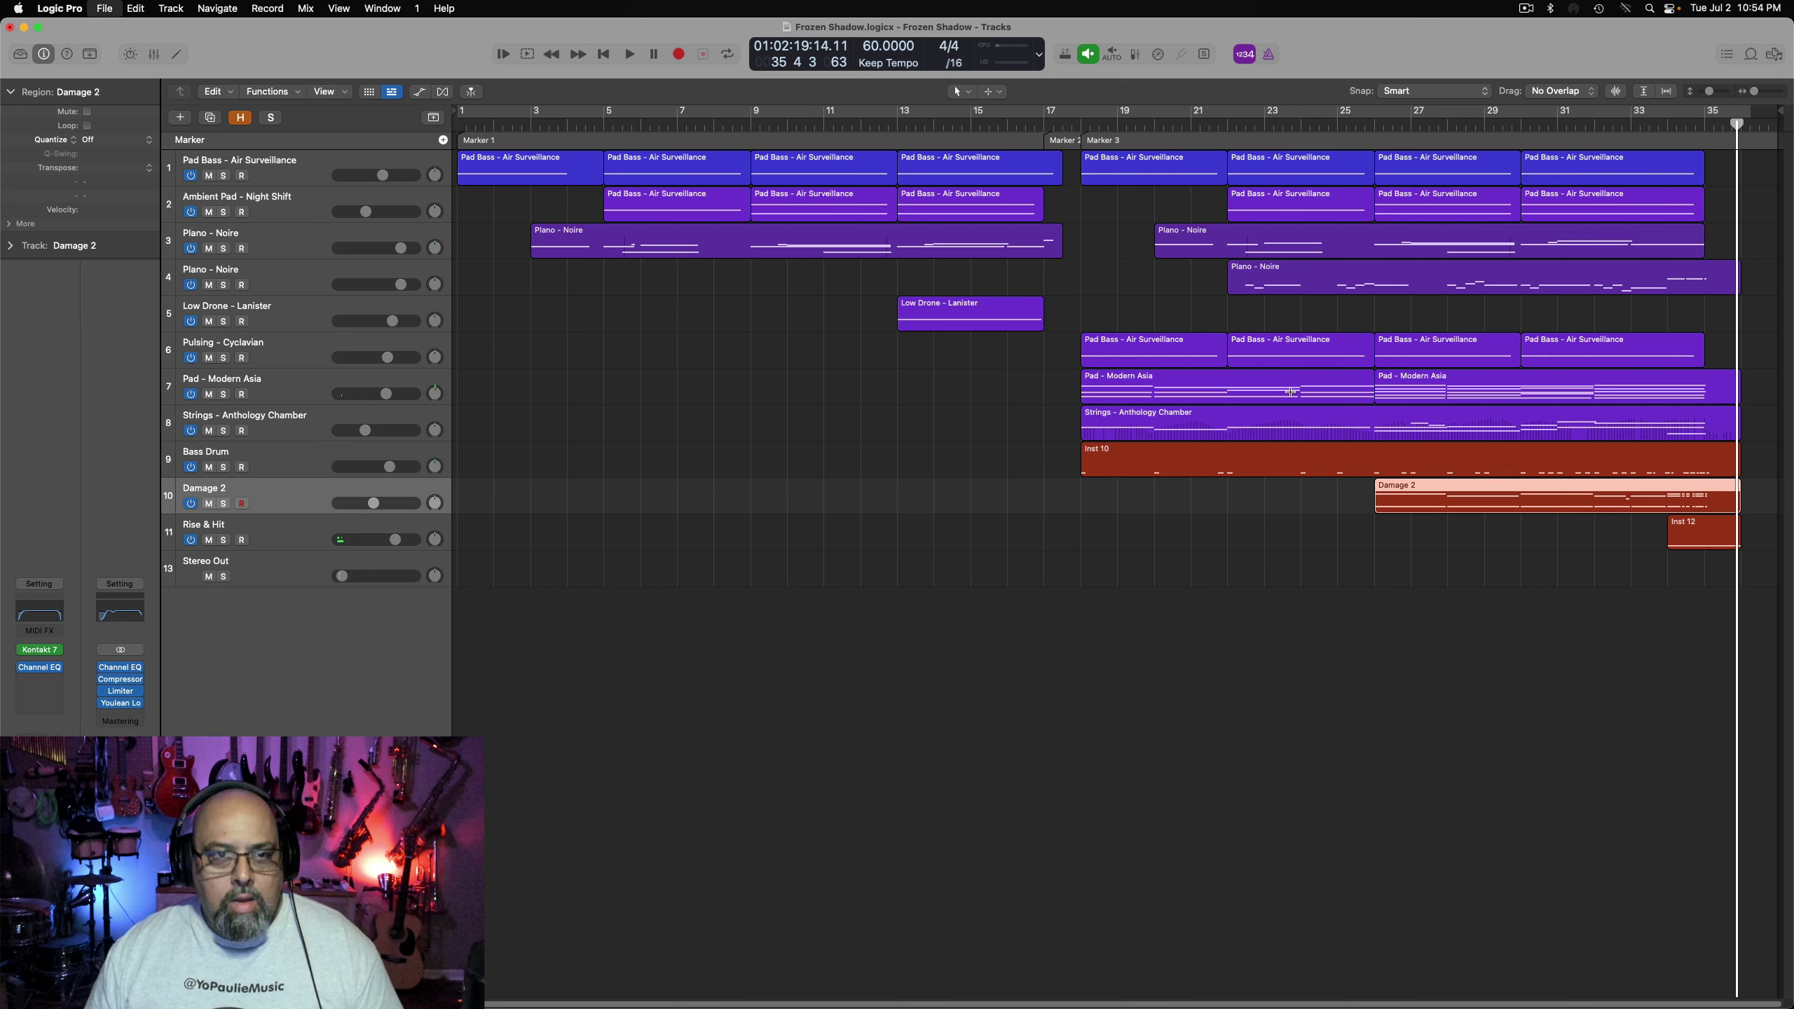
key(a)
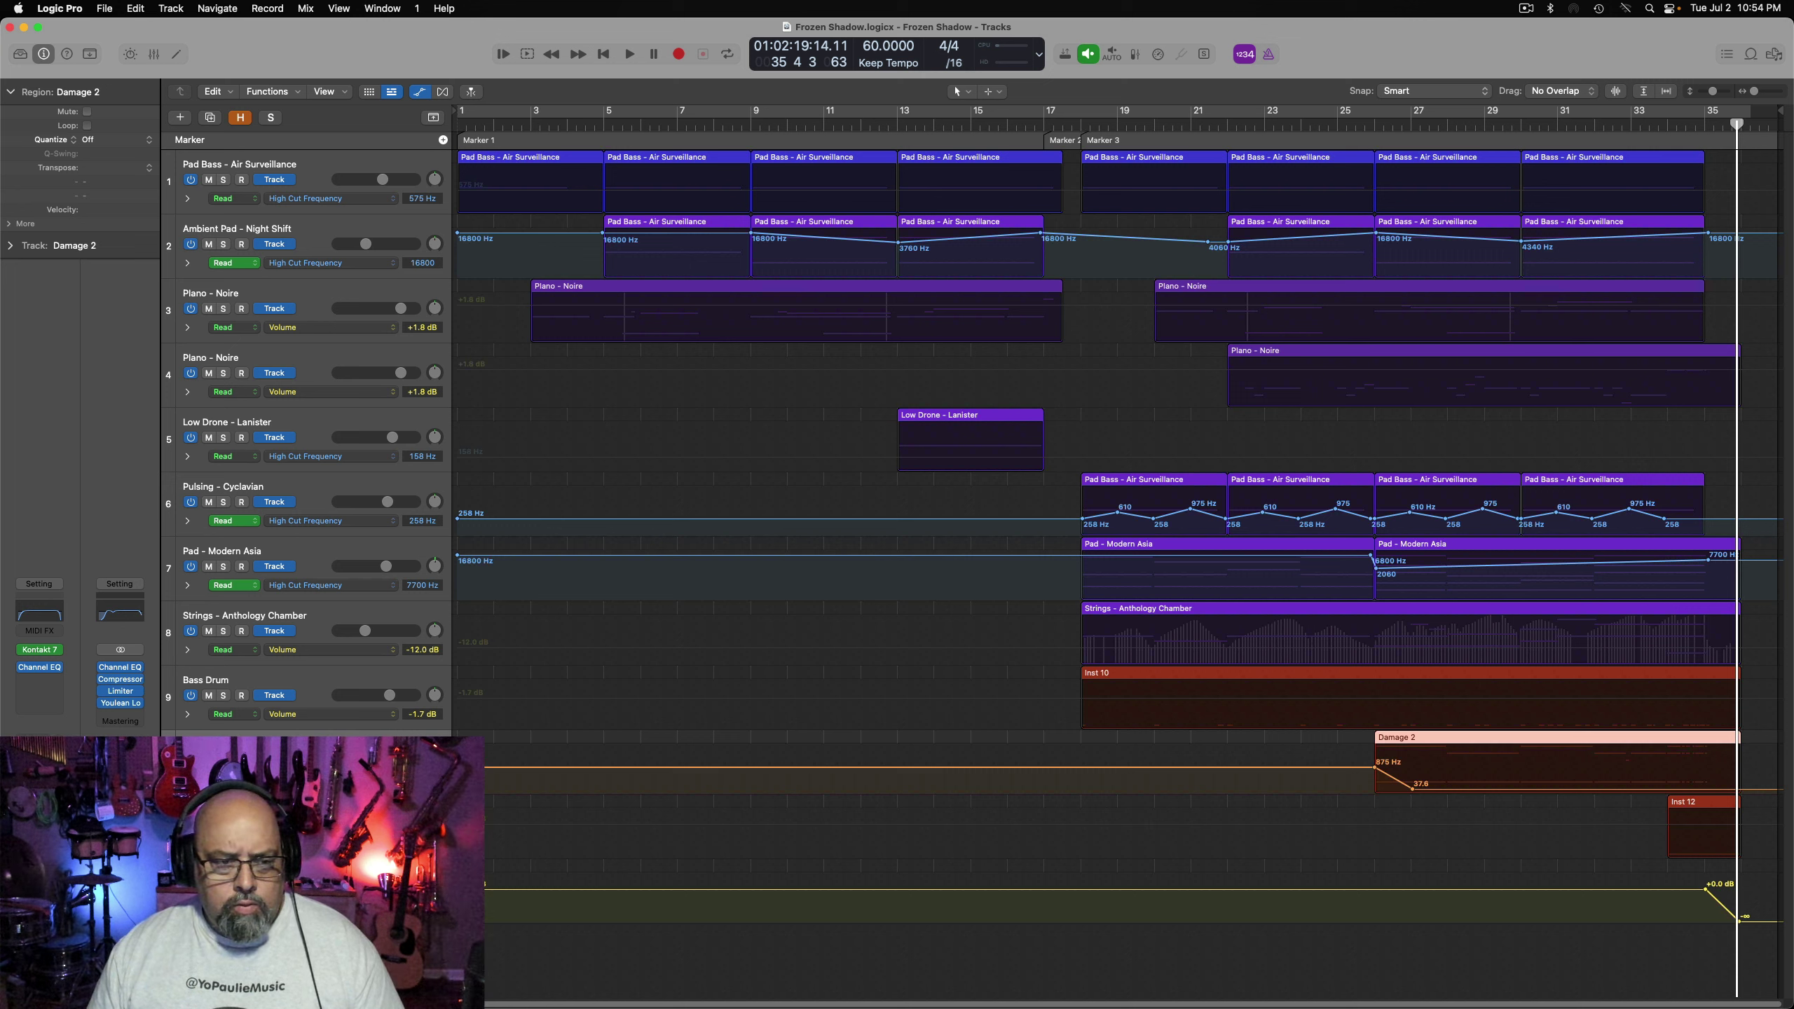
click(356, 621)
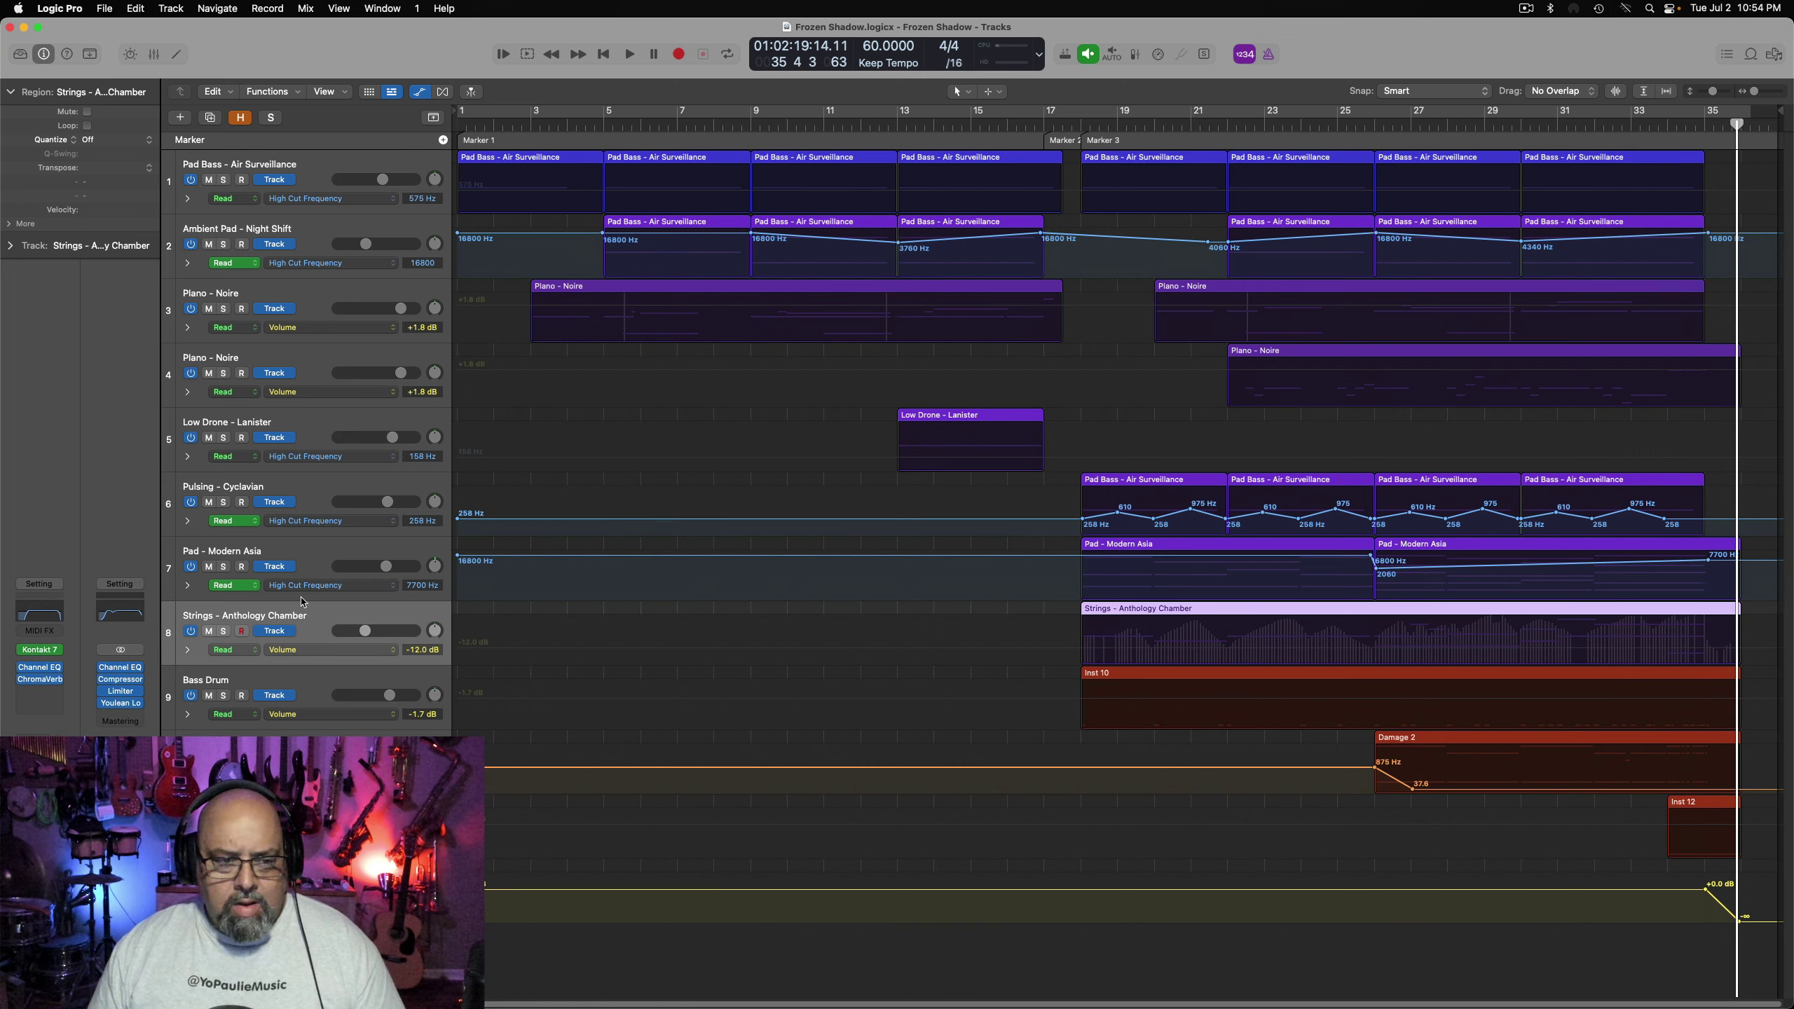
click(224, 633)
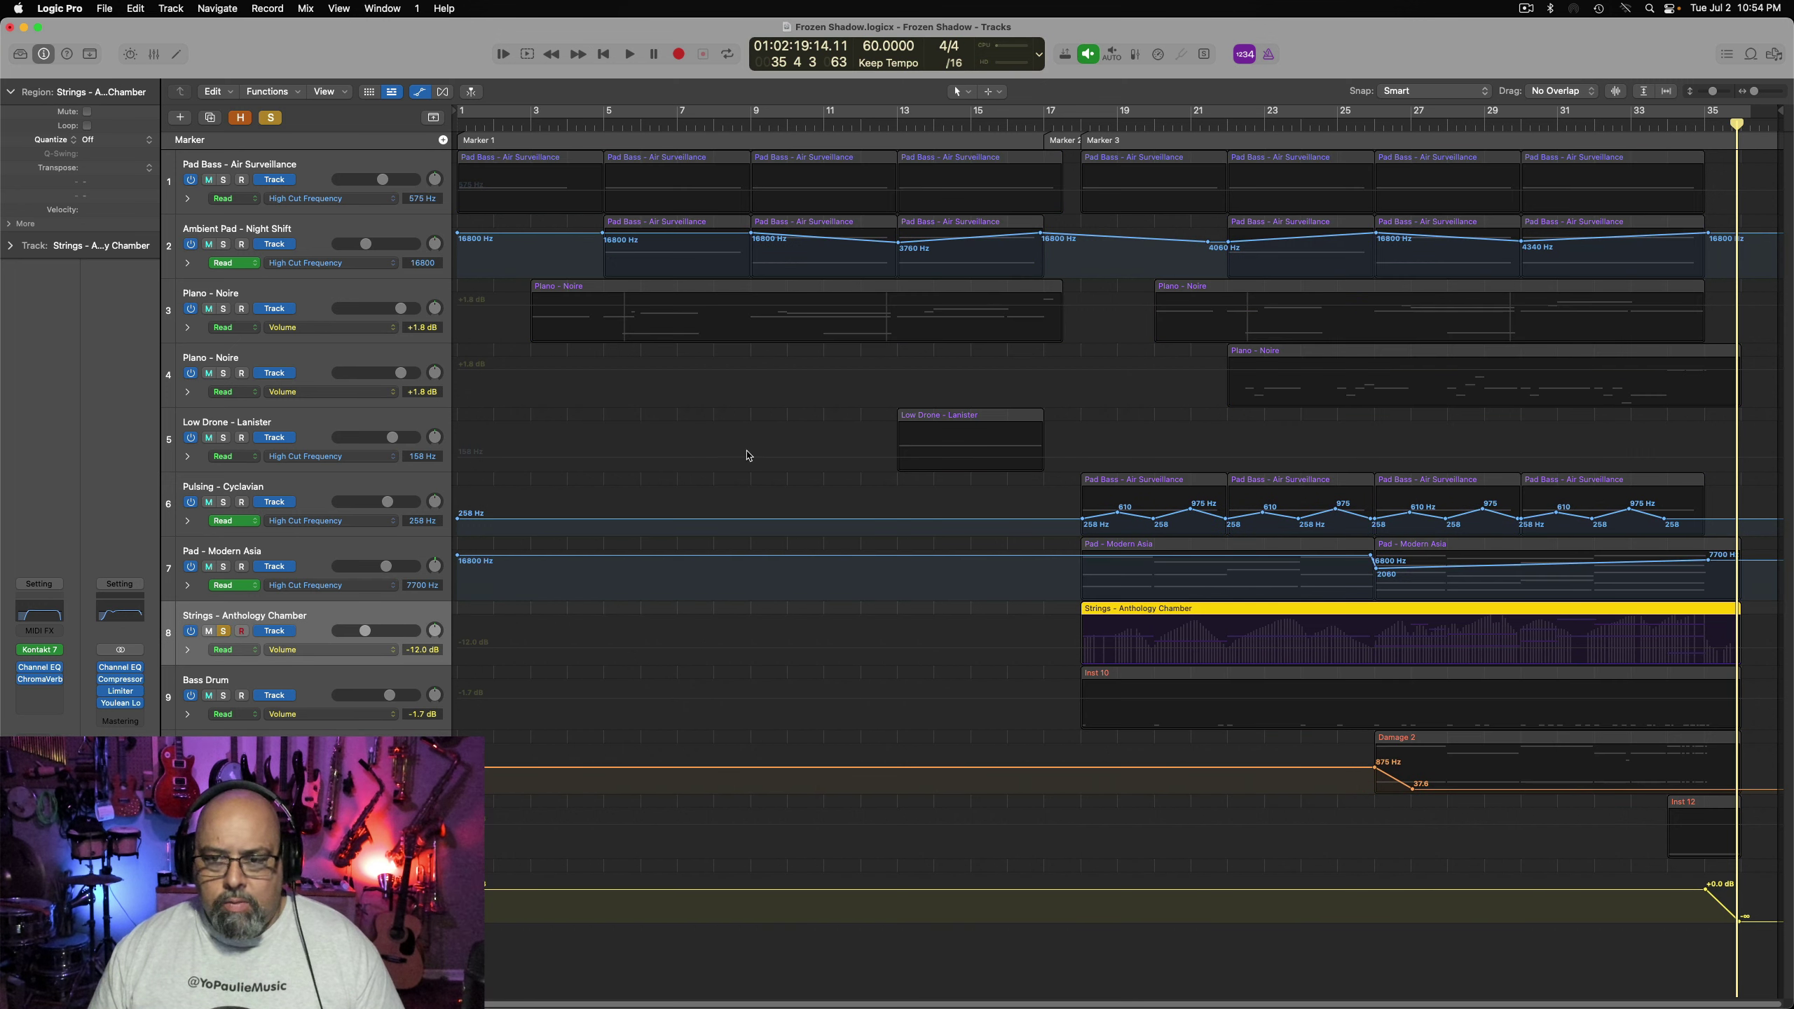
click(1094, 136)
key(space)
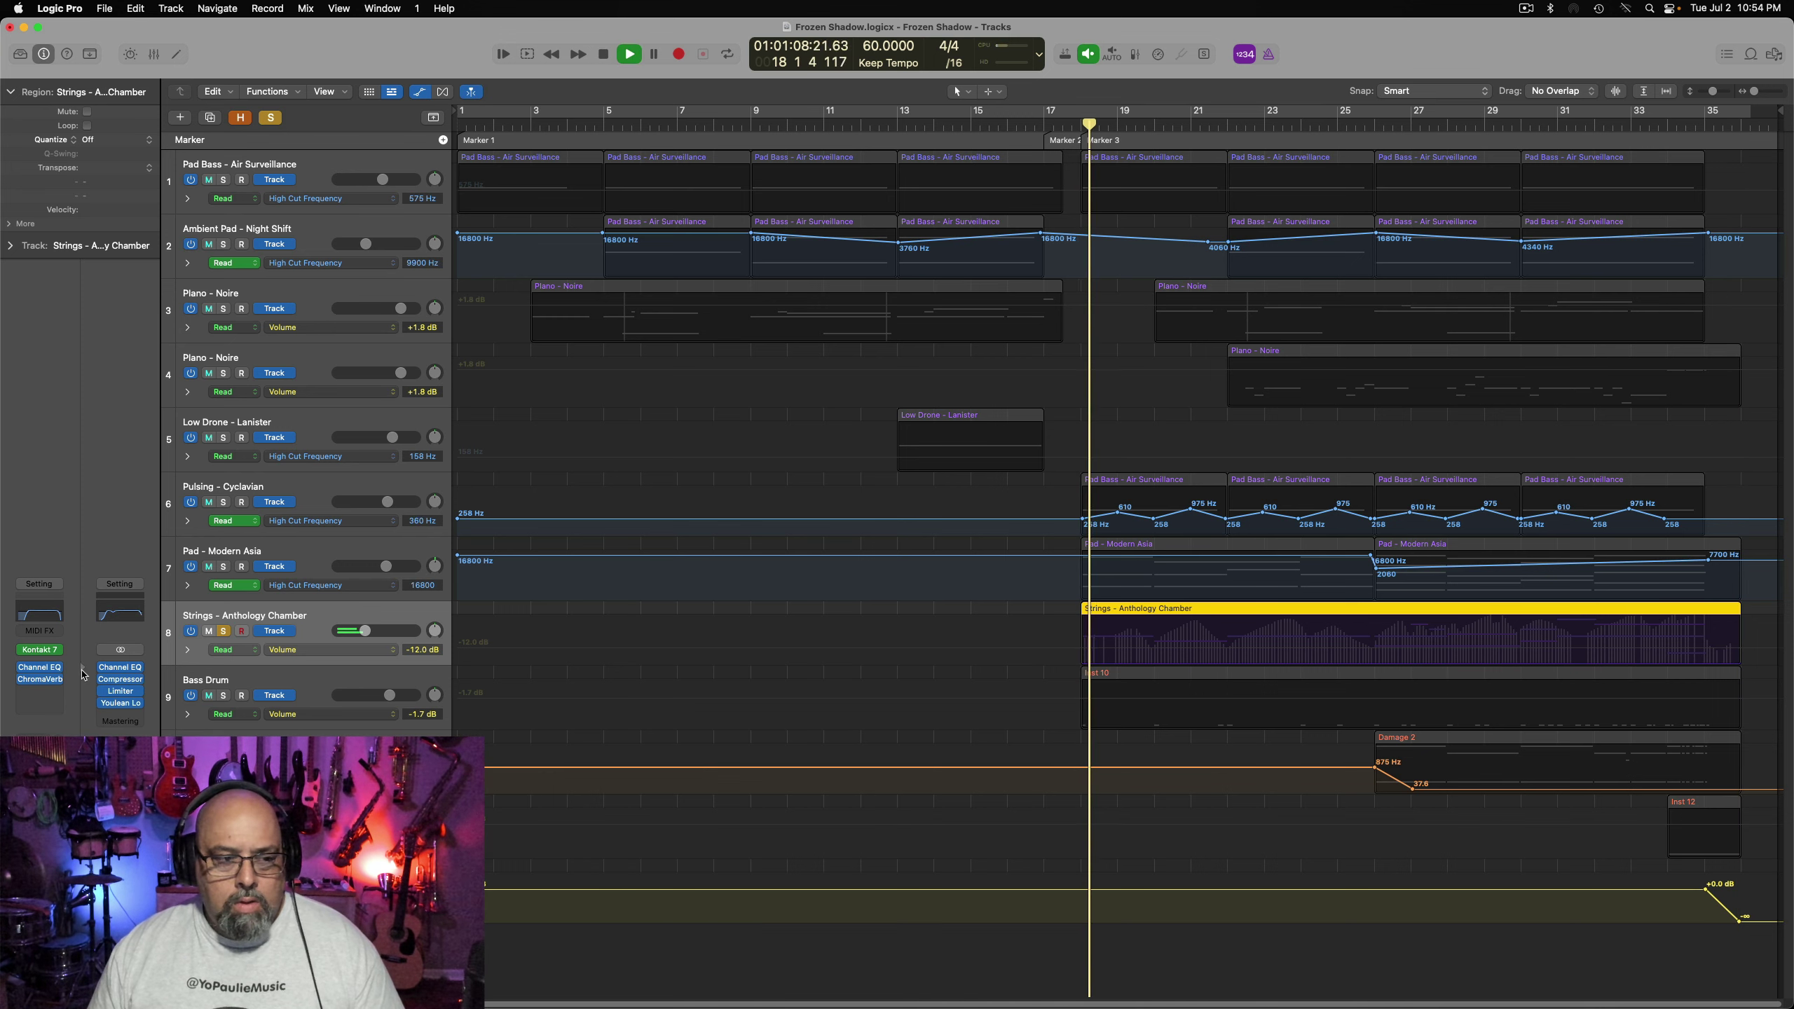
Compare the soloed strings with their ChromaVerb bypassed and enabled, leaving the reverb on and closing its window
click(42, 680)
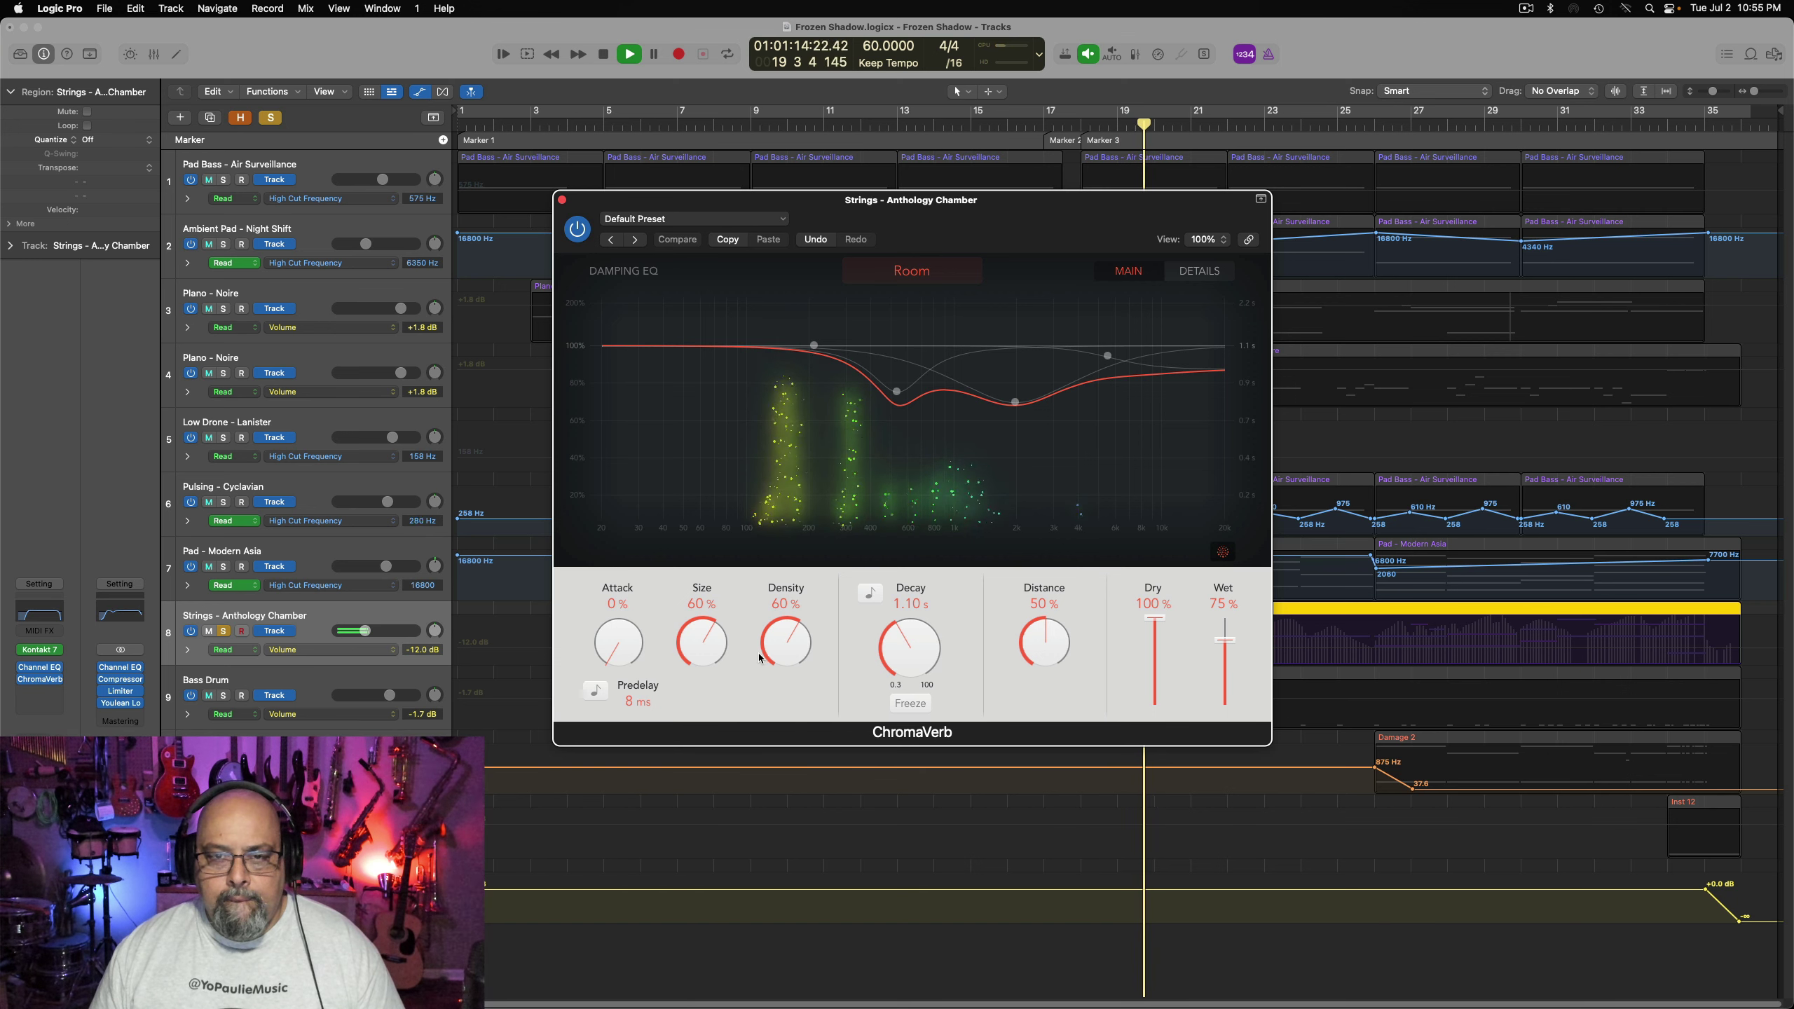
click(576, 229)
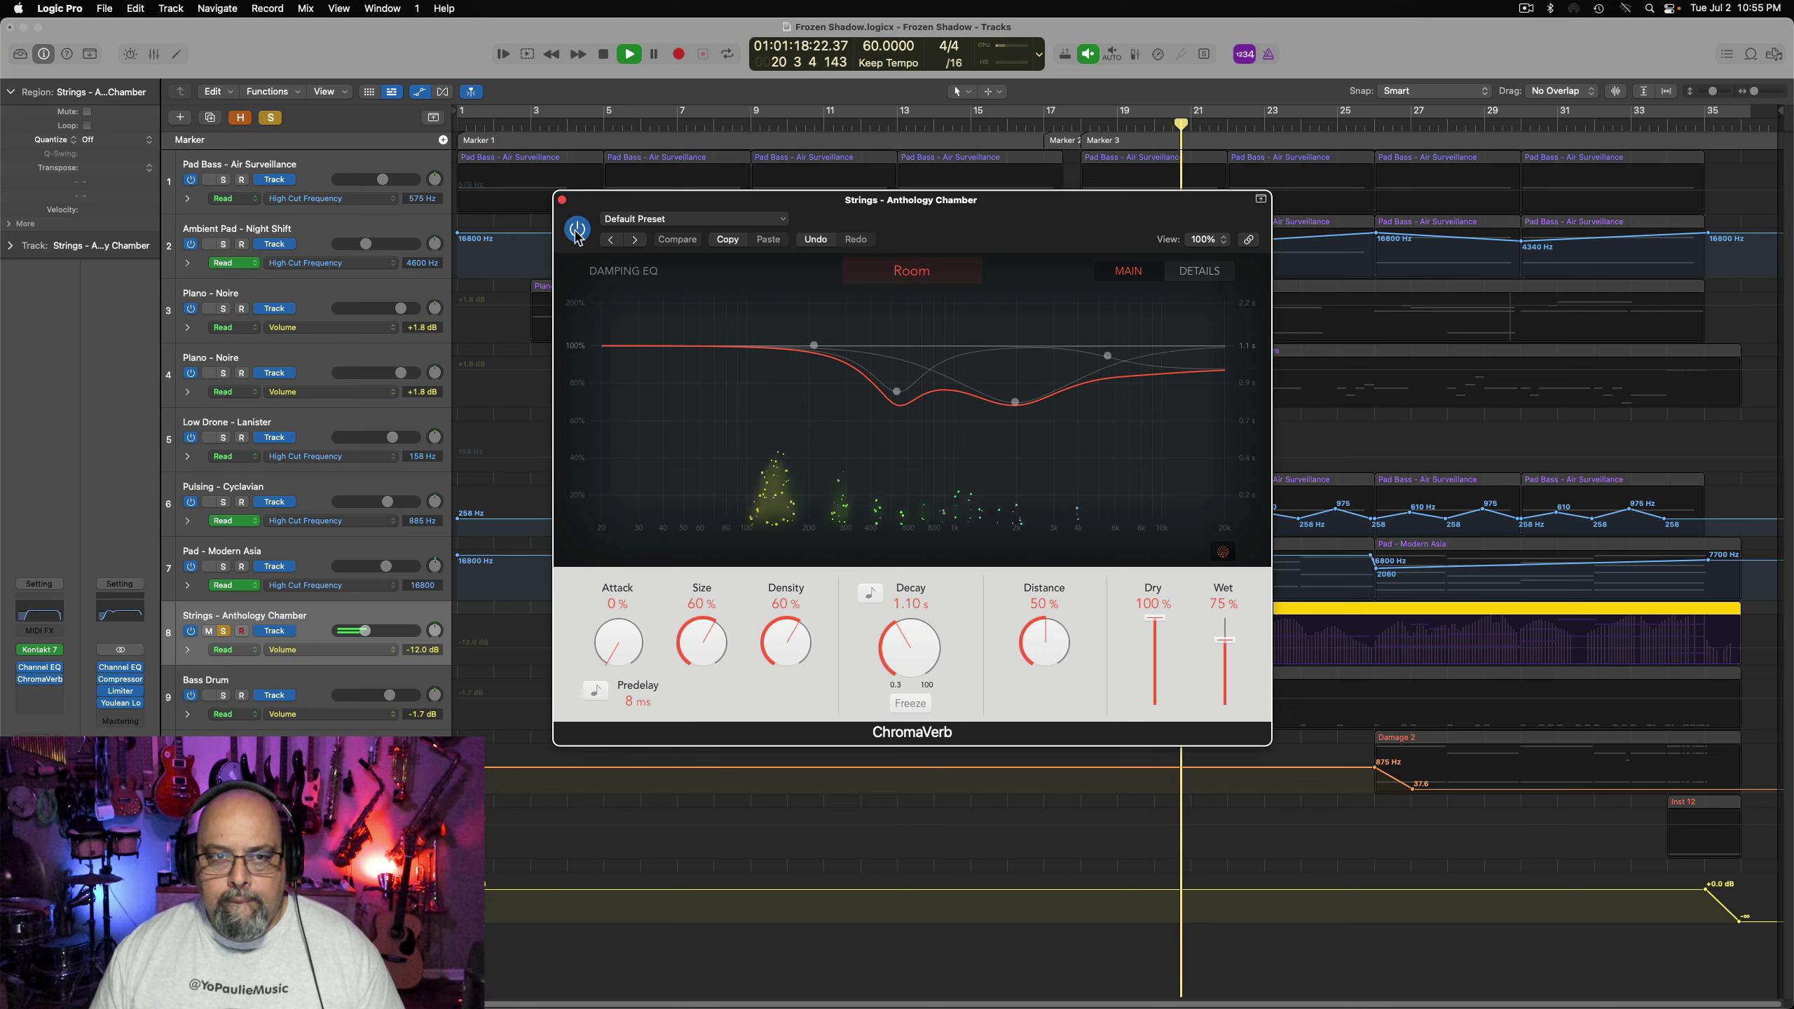
click(576, 230)
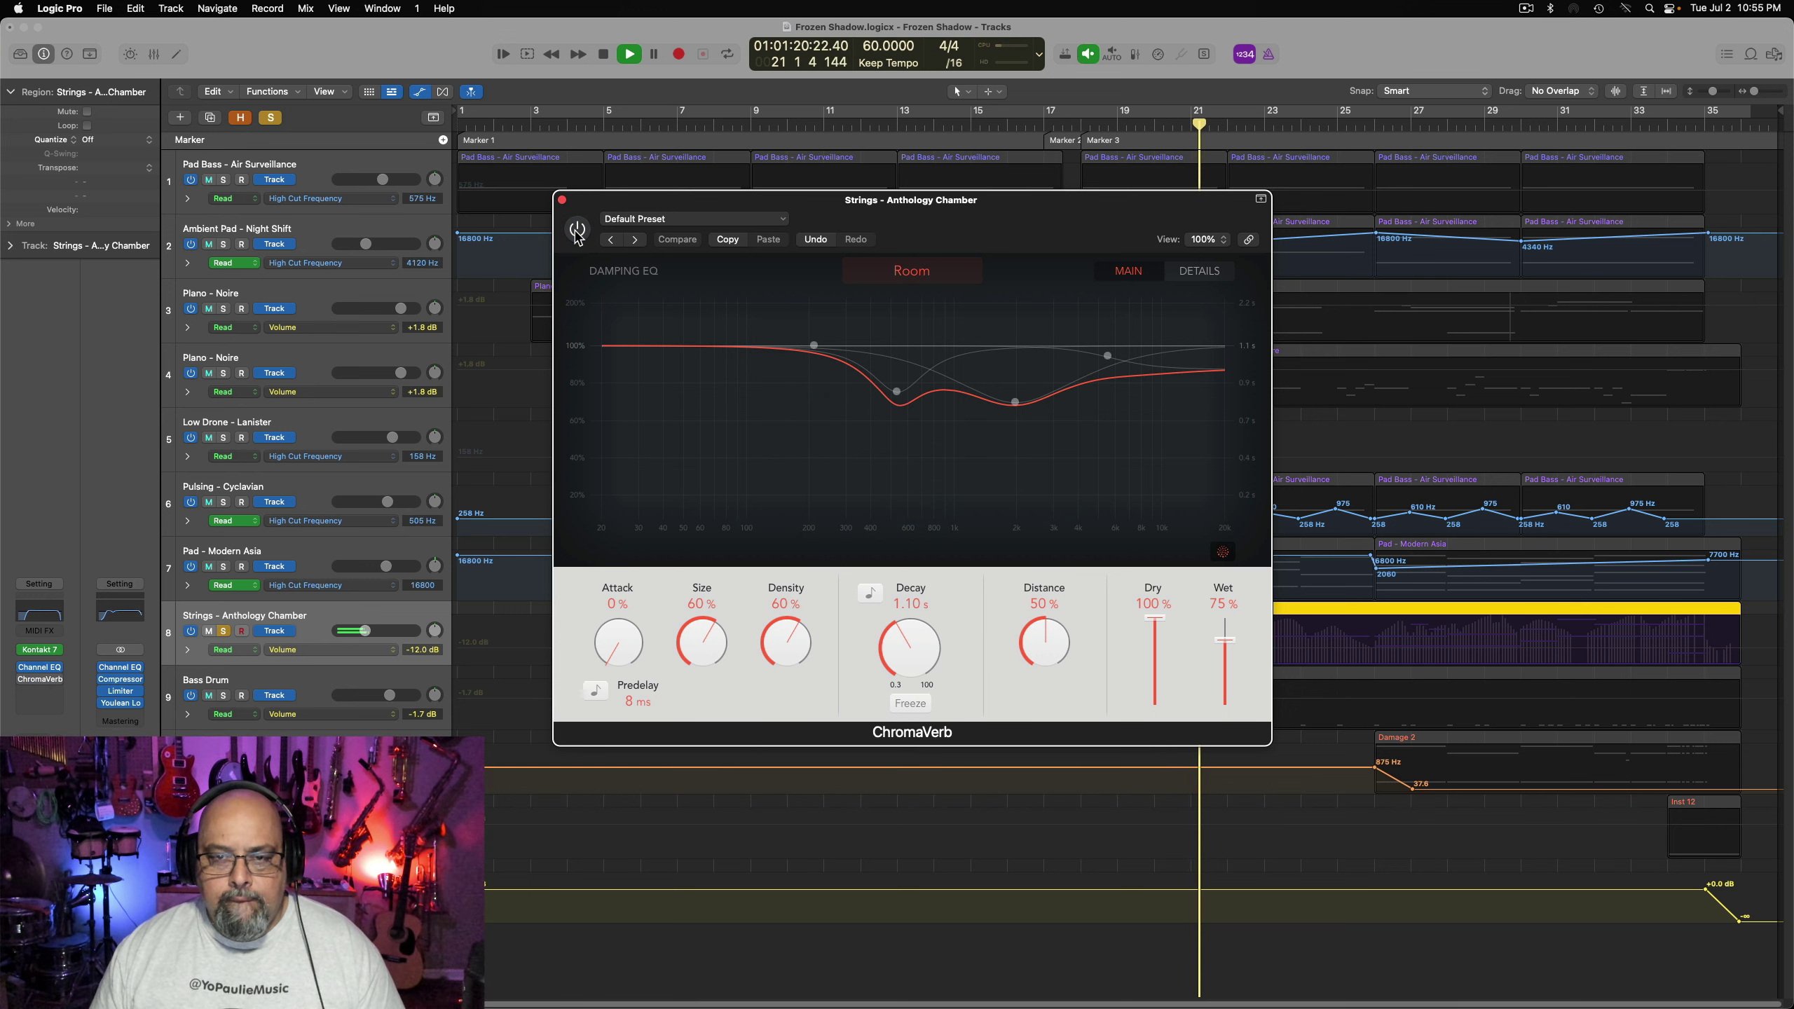
click(576, 229)
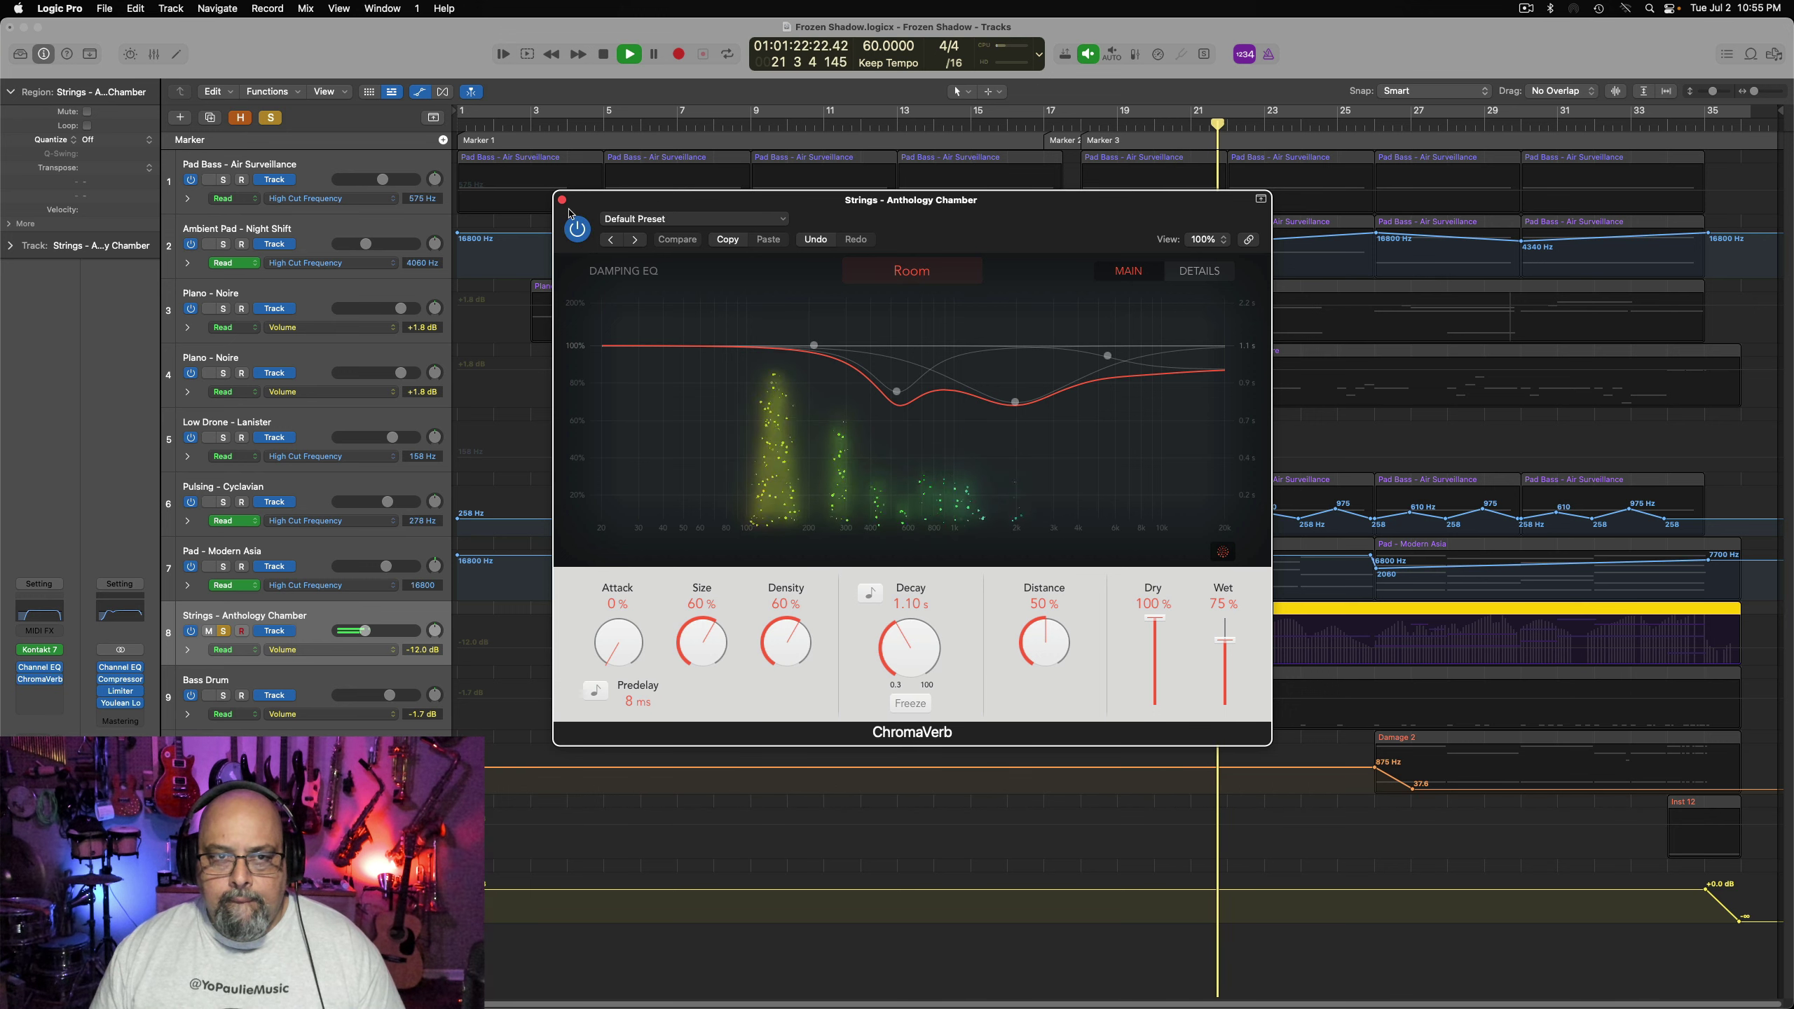
click(562, 201)
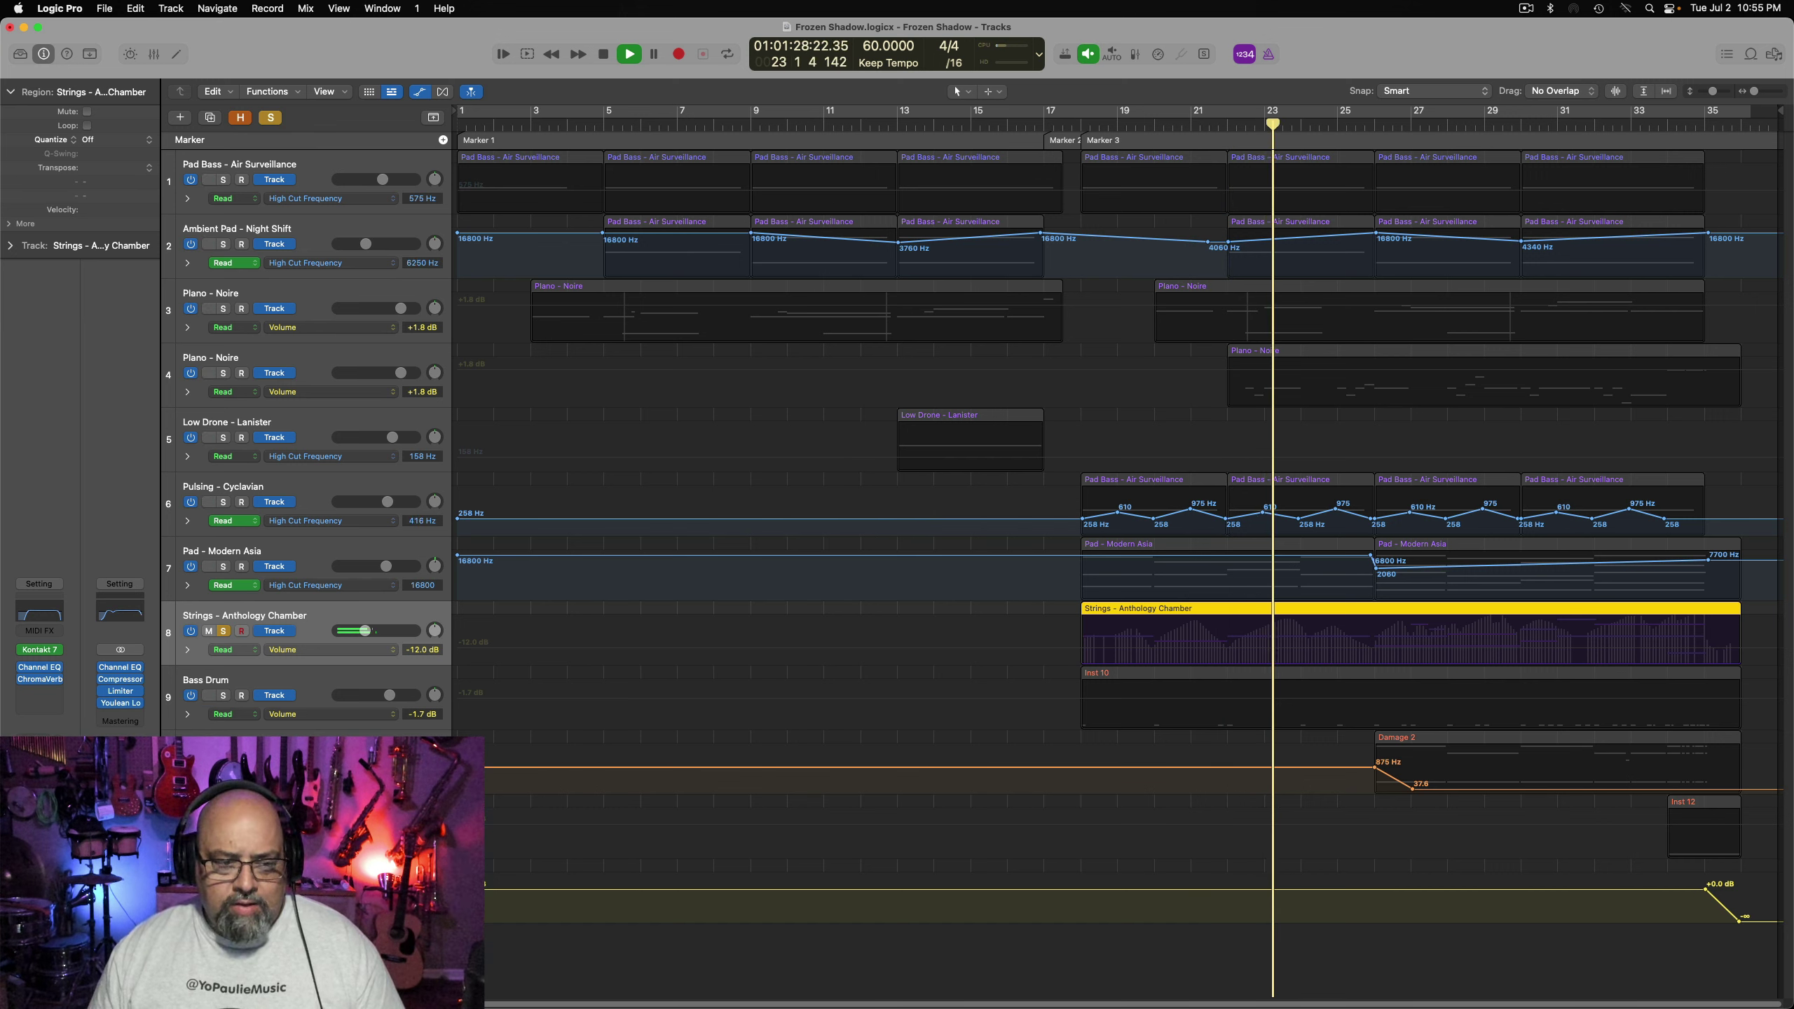
Add a stereo ChromaVerb to the Damage 2 track and set its Wet level to 29%
click(212, 749)
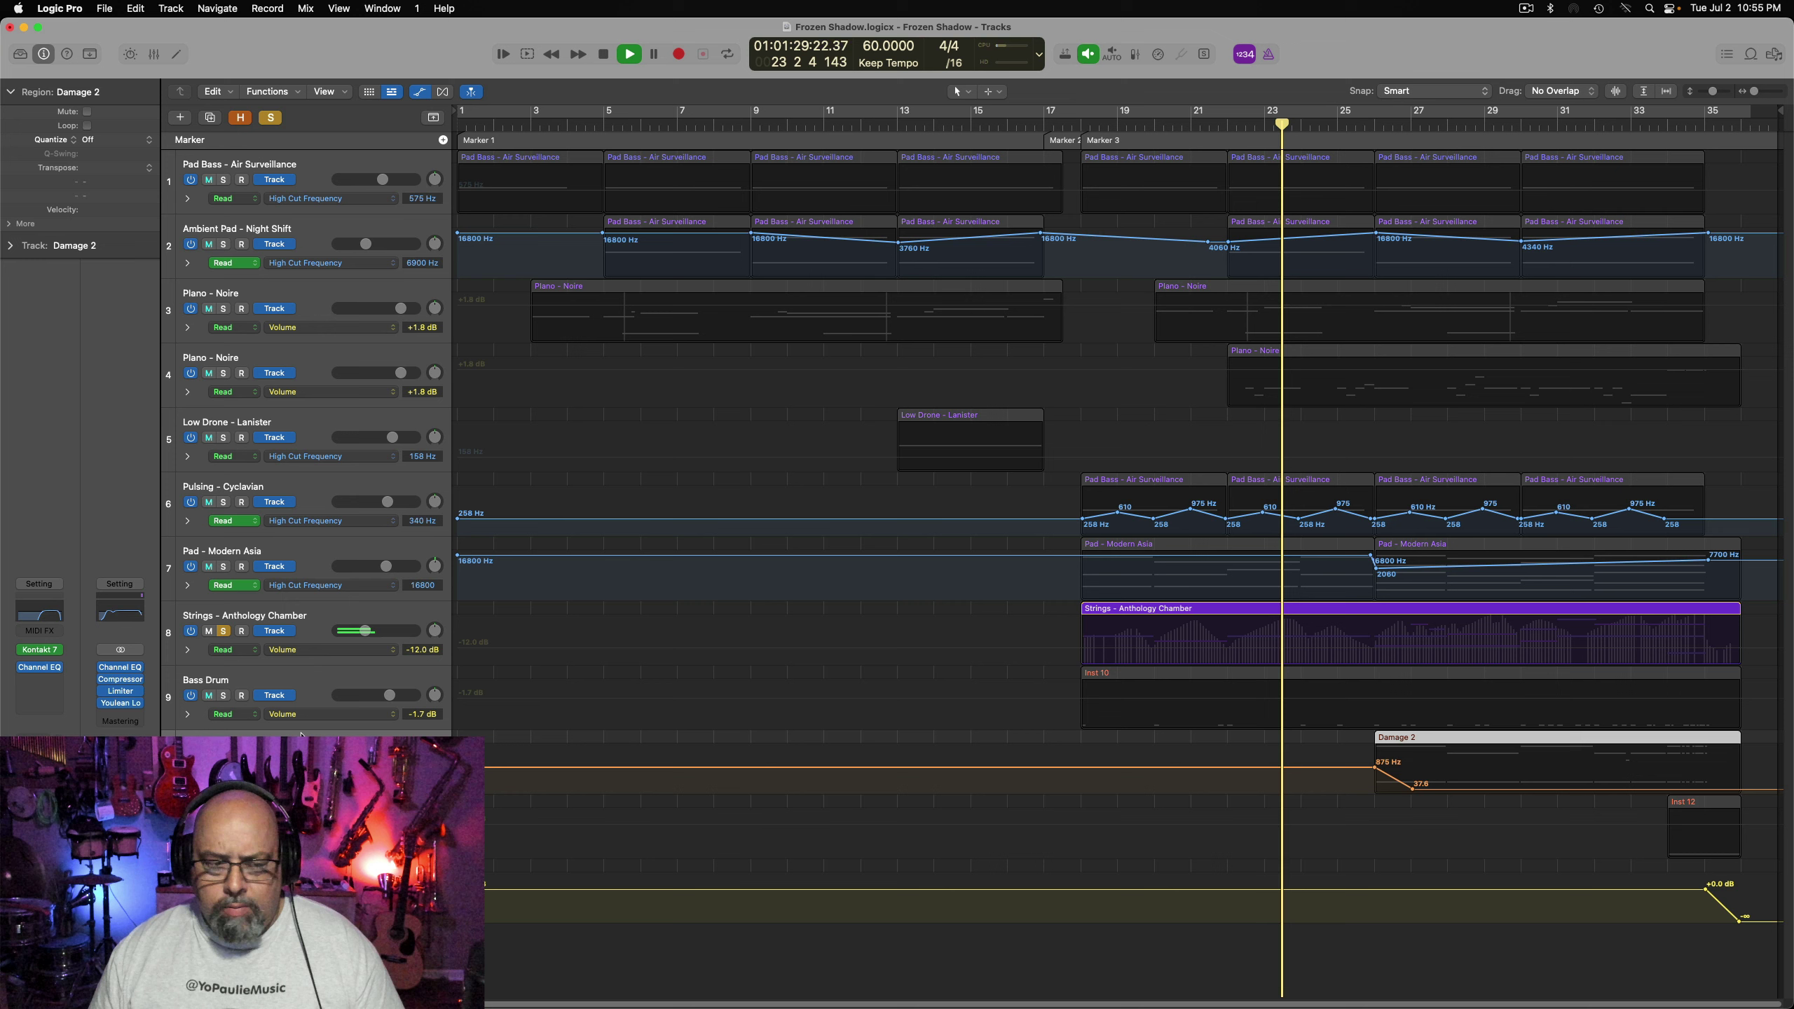
click(40, 684)
mouse_move(134, 701)
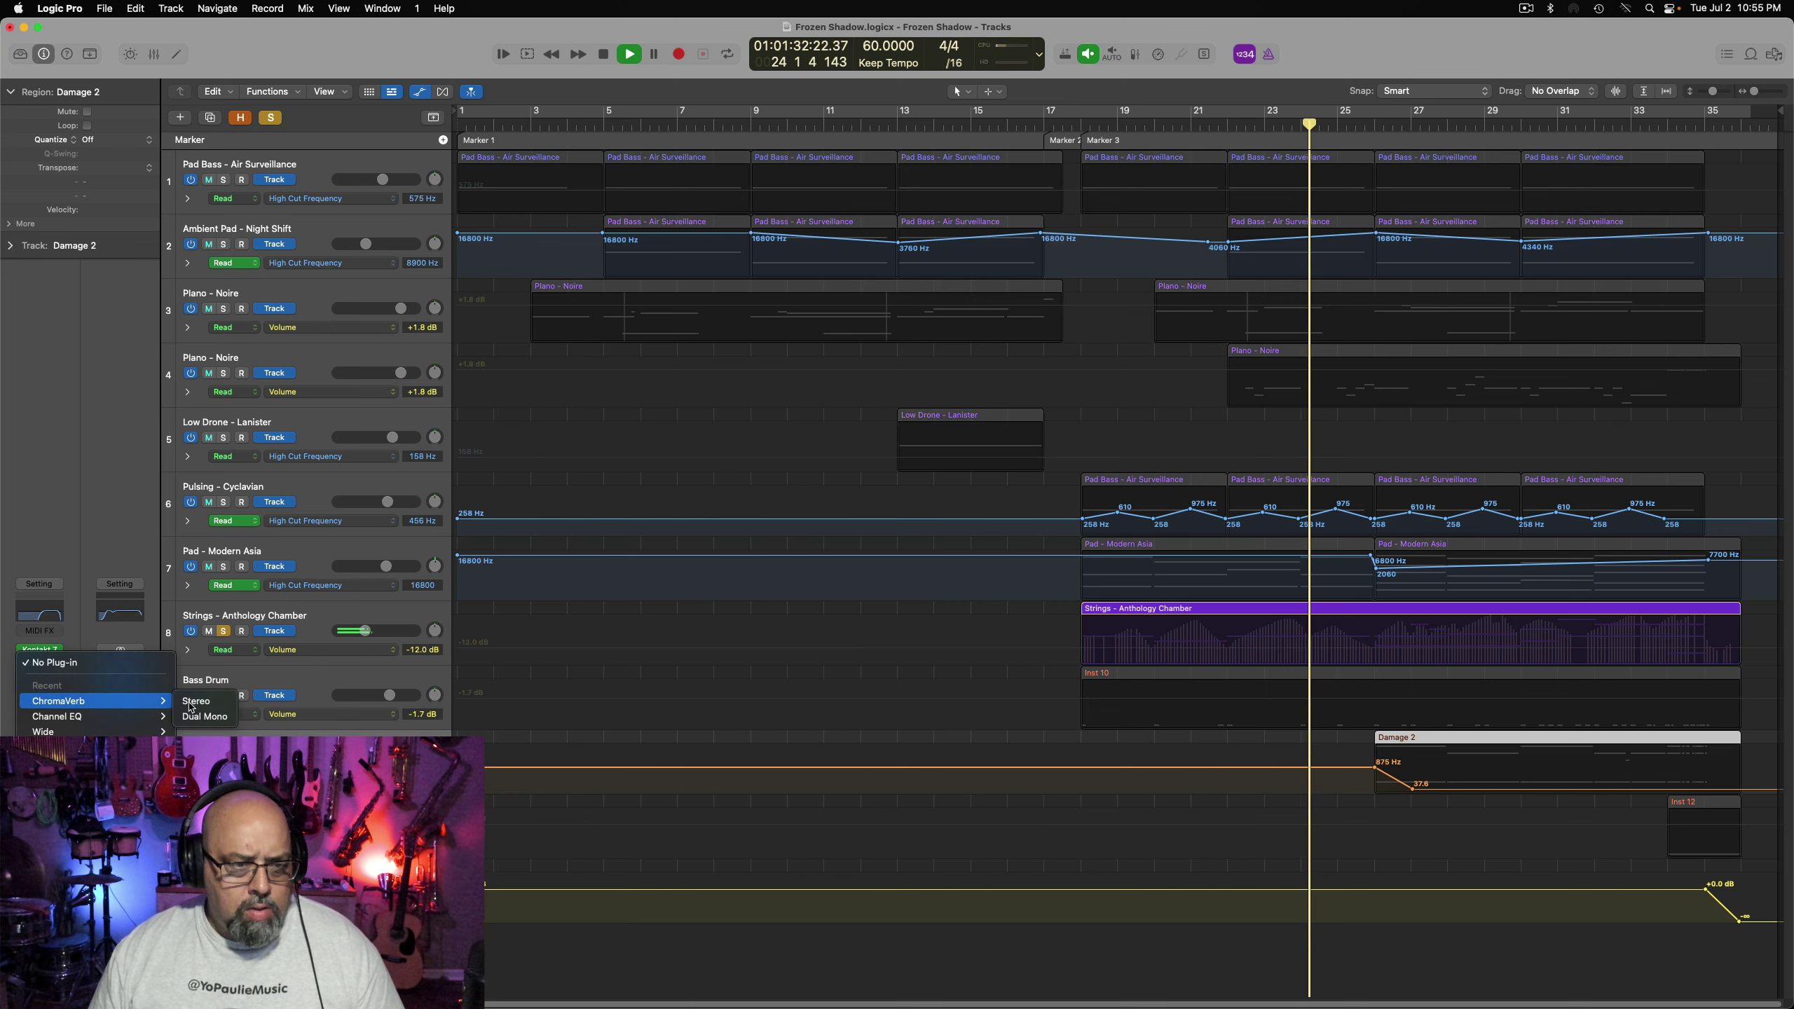
click(198, 702)
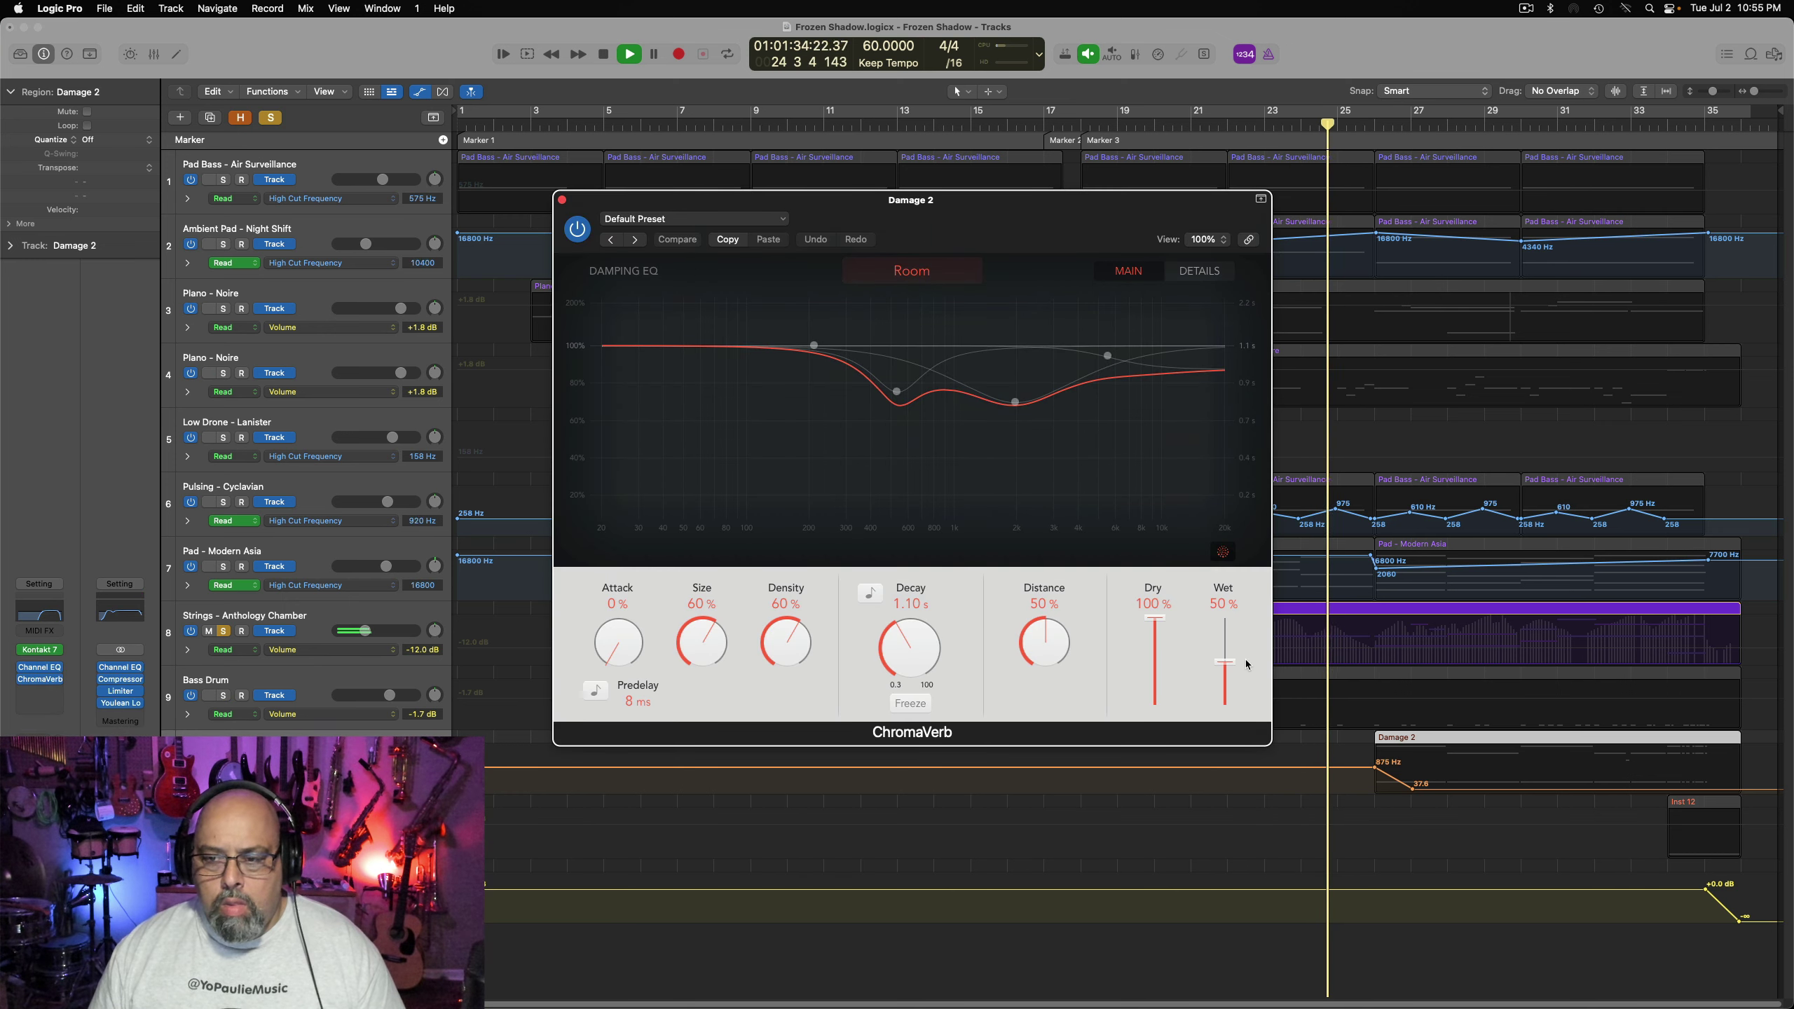
drag(1231, 664, 1233, 681)
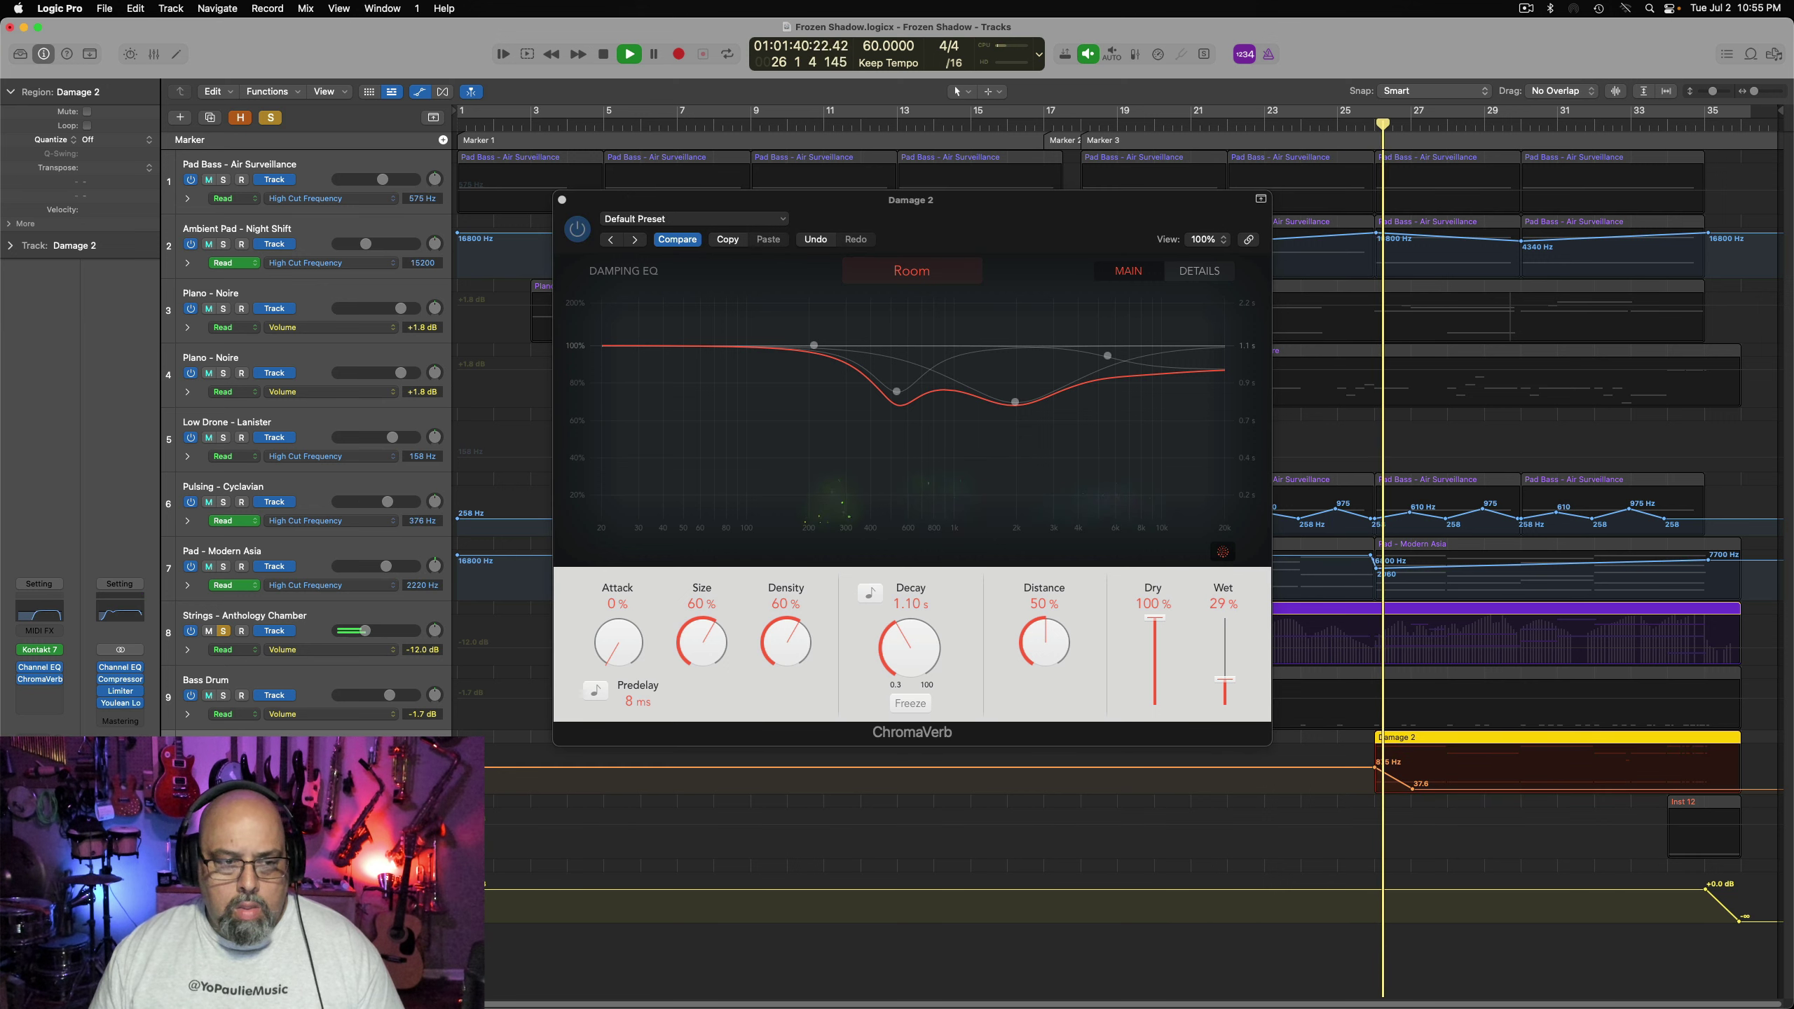
Unsolo the strings to hear Damage 2 alone, and set its ChromaVerb to 81% Wet and 1.70 s Decay
click(239, 638)
click(239, 639)
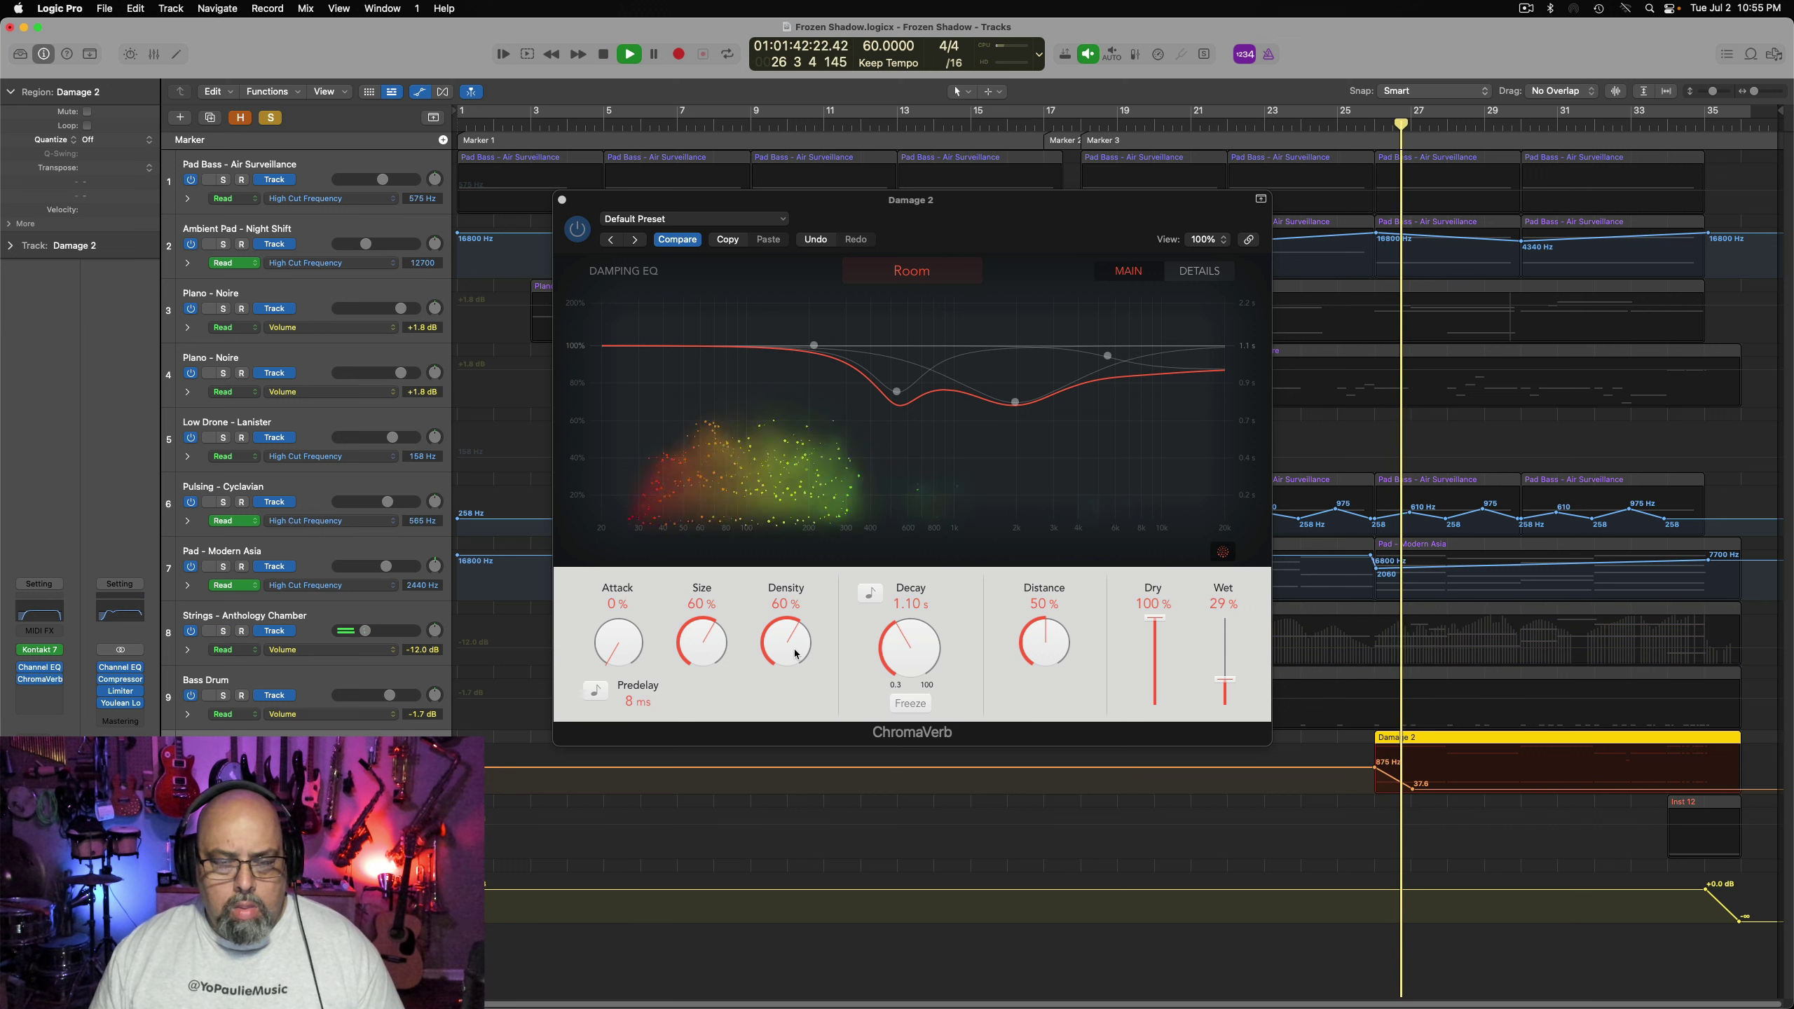
click(1225, 679)
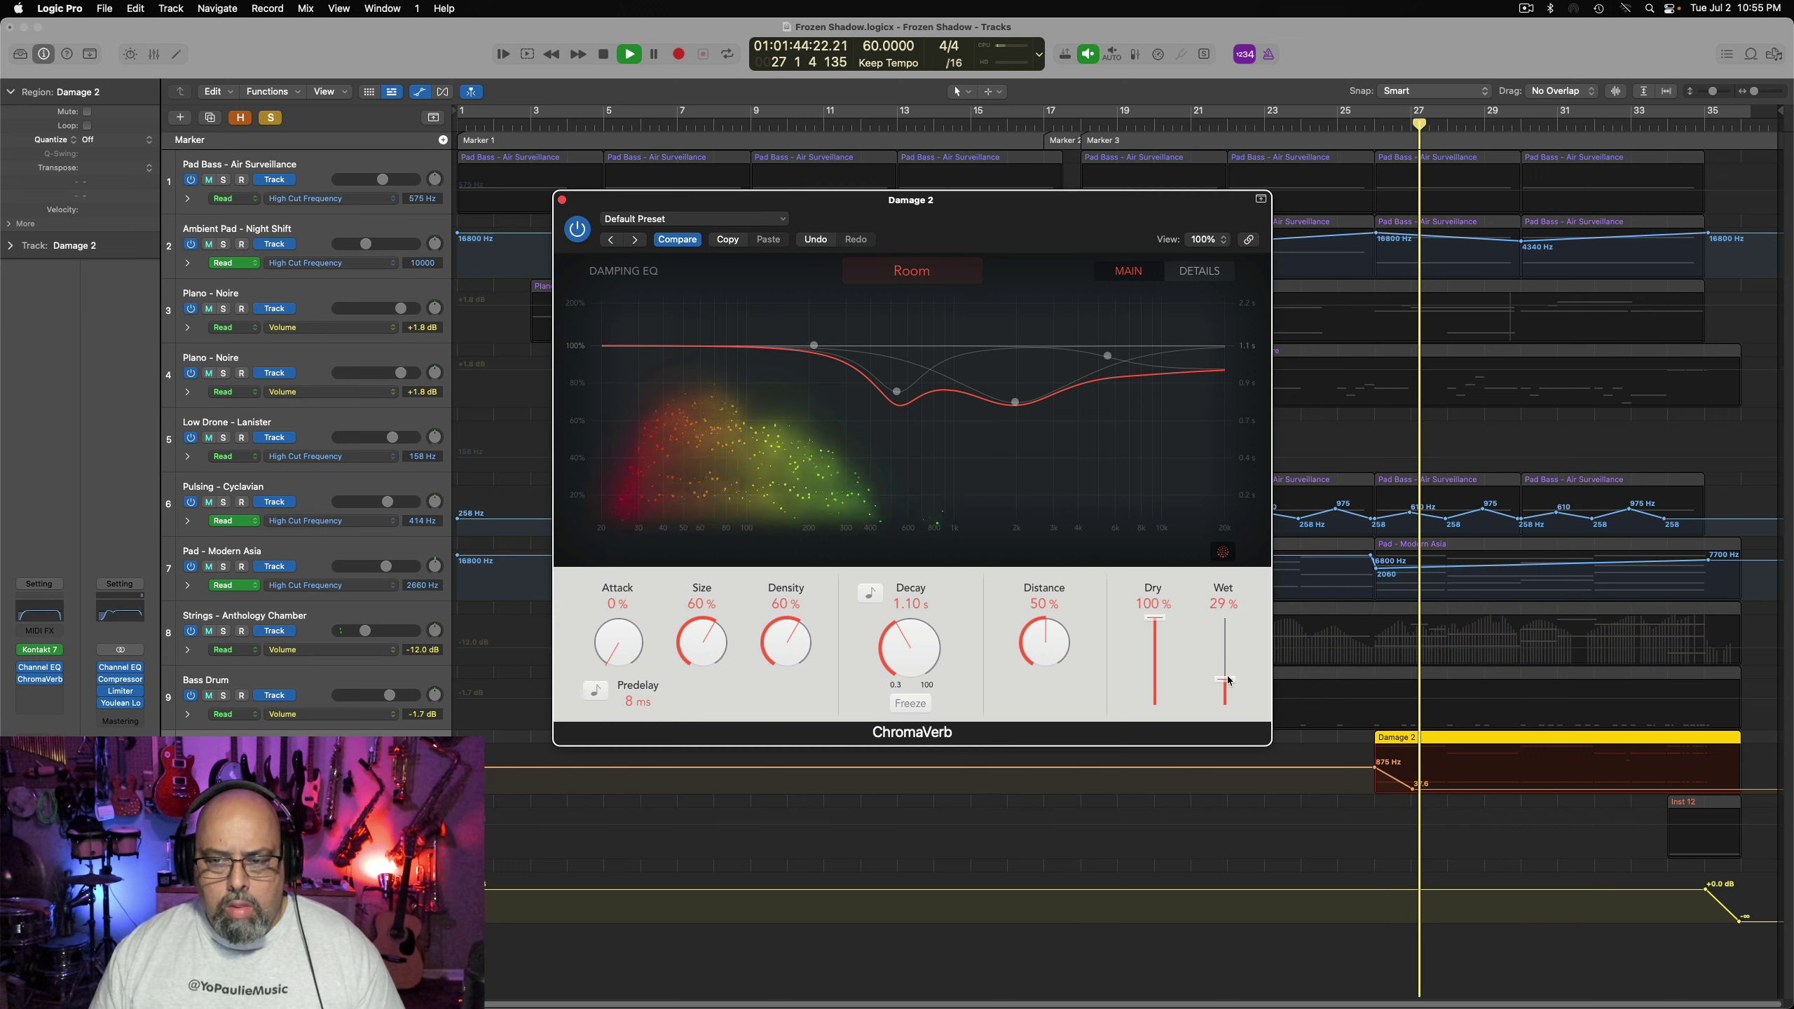
drag(1225, 679, 1227, 637)
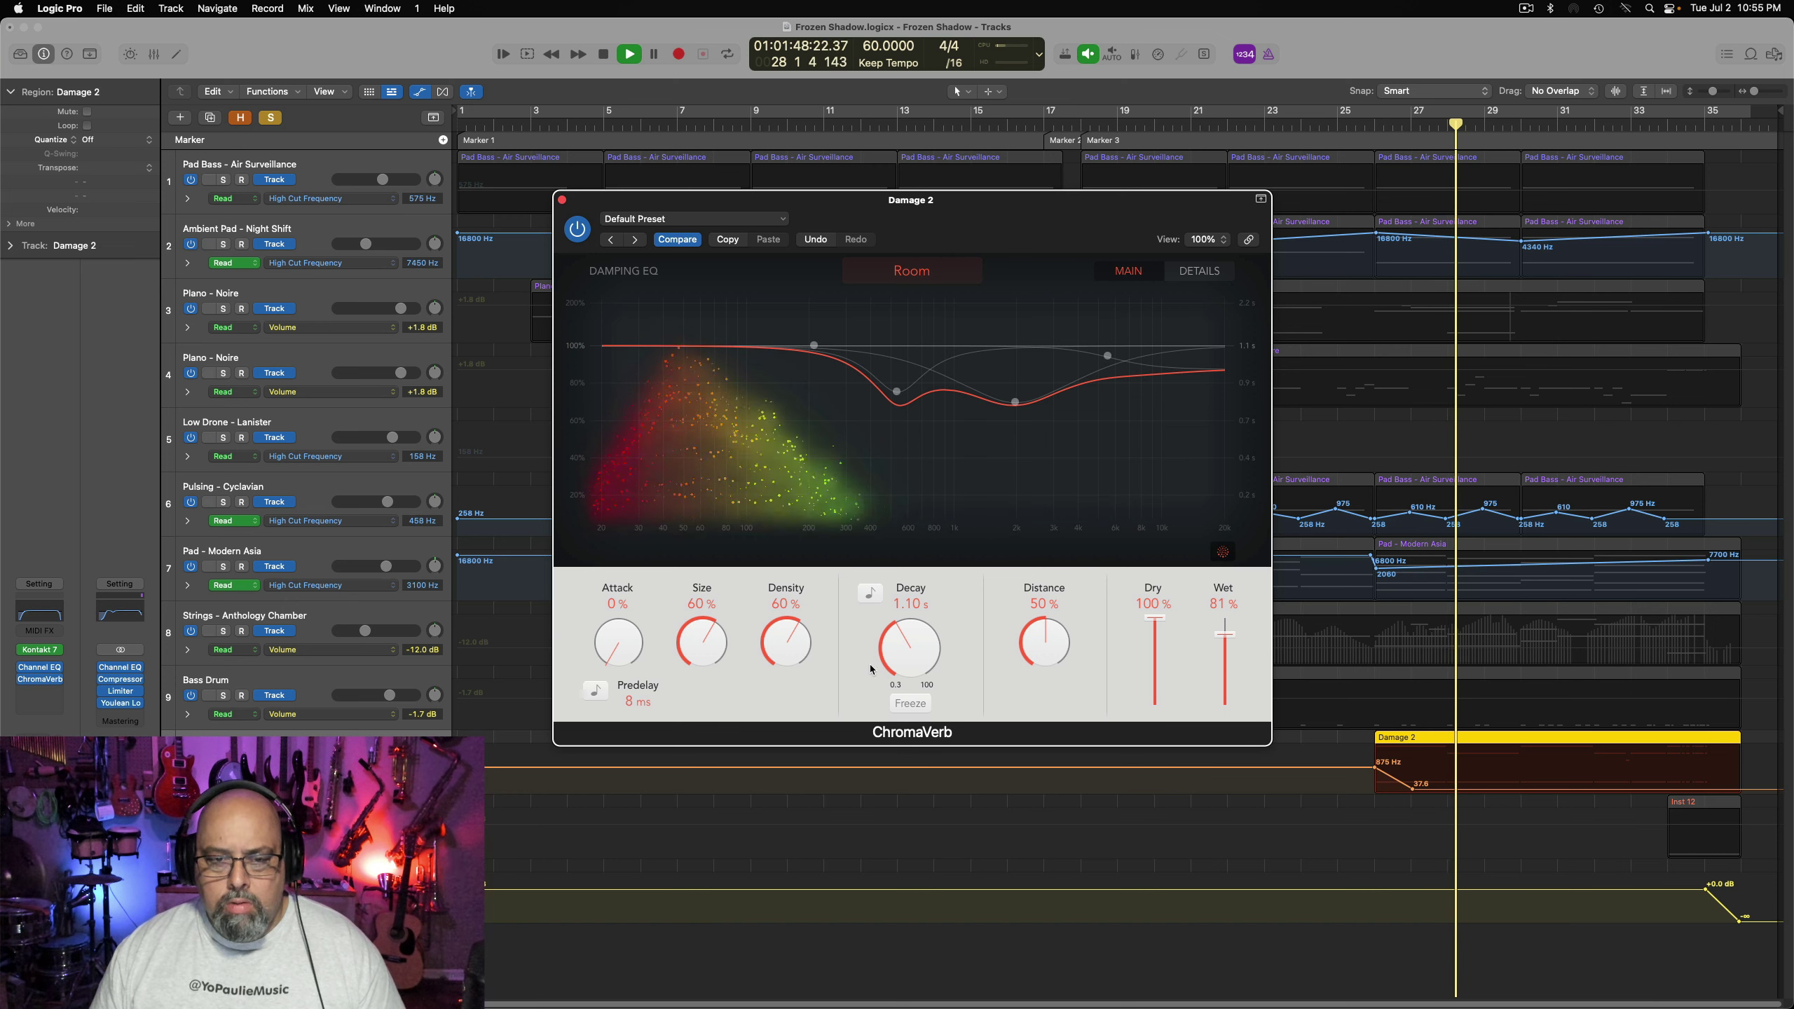
drag(905, 661, 901, 642)
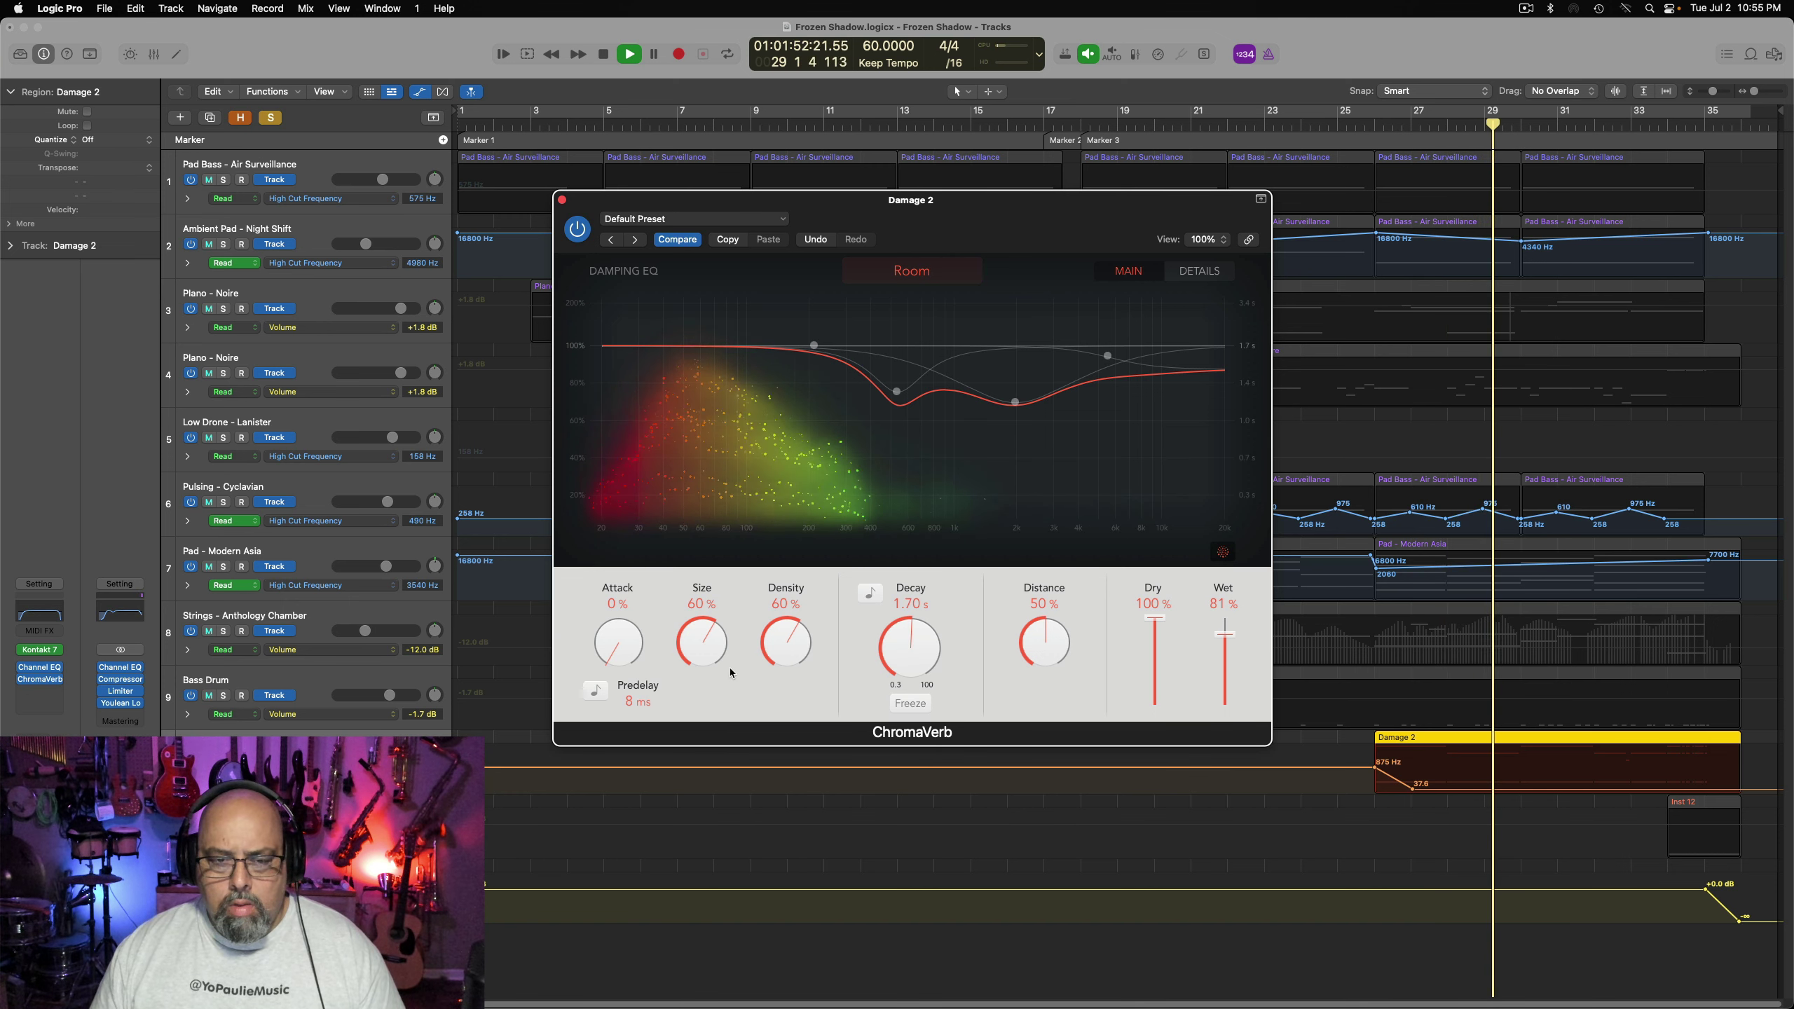
Compare Damage 2 with its ChromaVerb bypassed and enabled, leaving the reverb on and closing its window
click(576, 230)
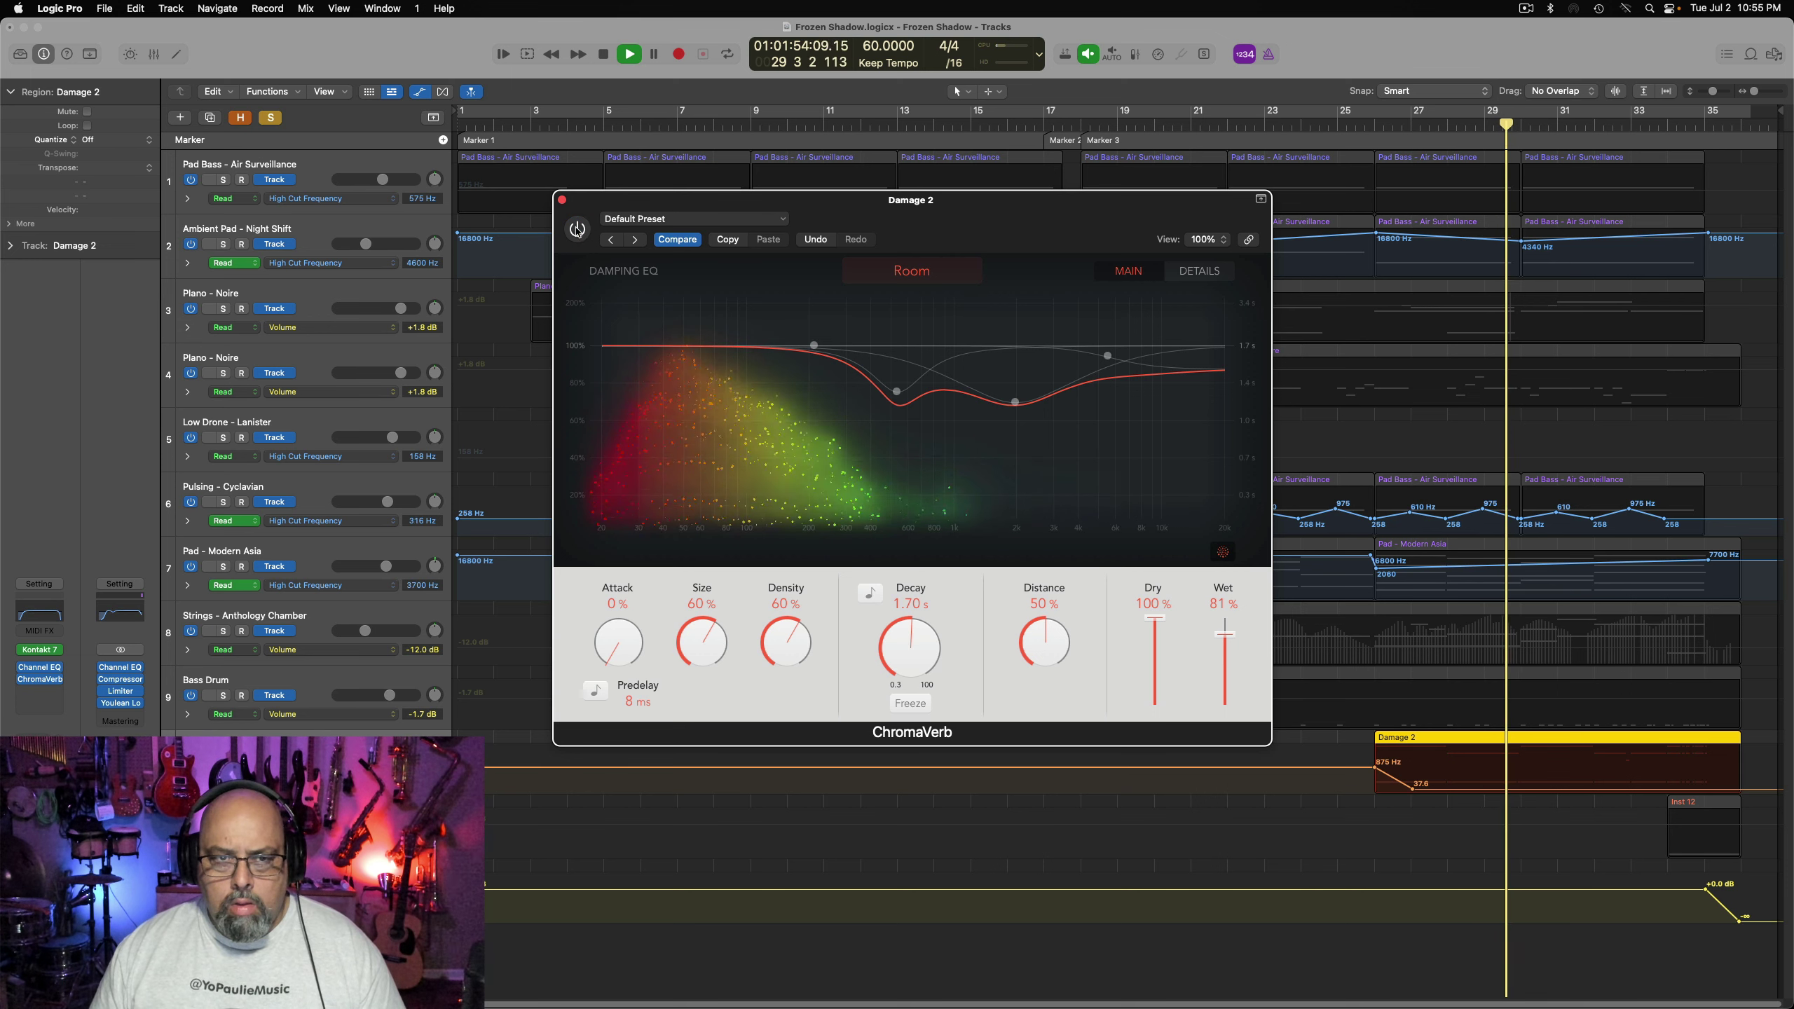
click(577, 230)
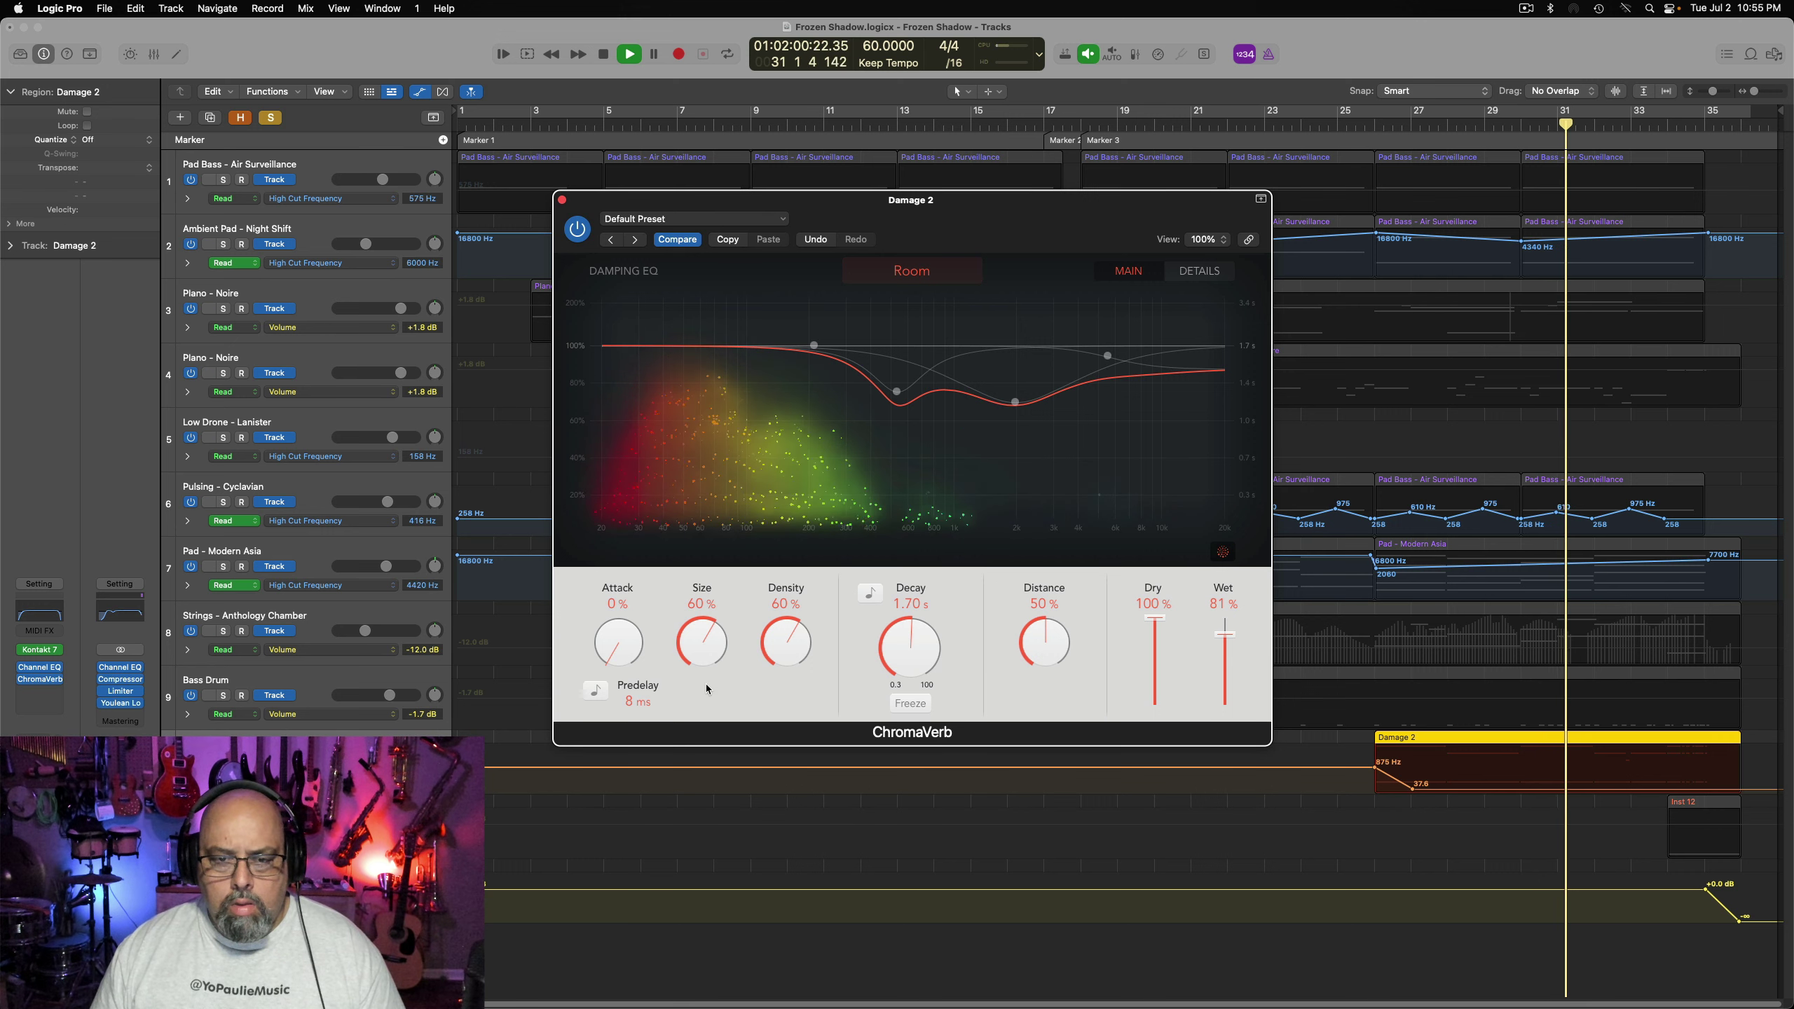
click(562, 200)
Clear all track solos and hide the track automation while the full arrangement plays
click(271, 120)
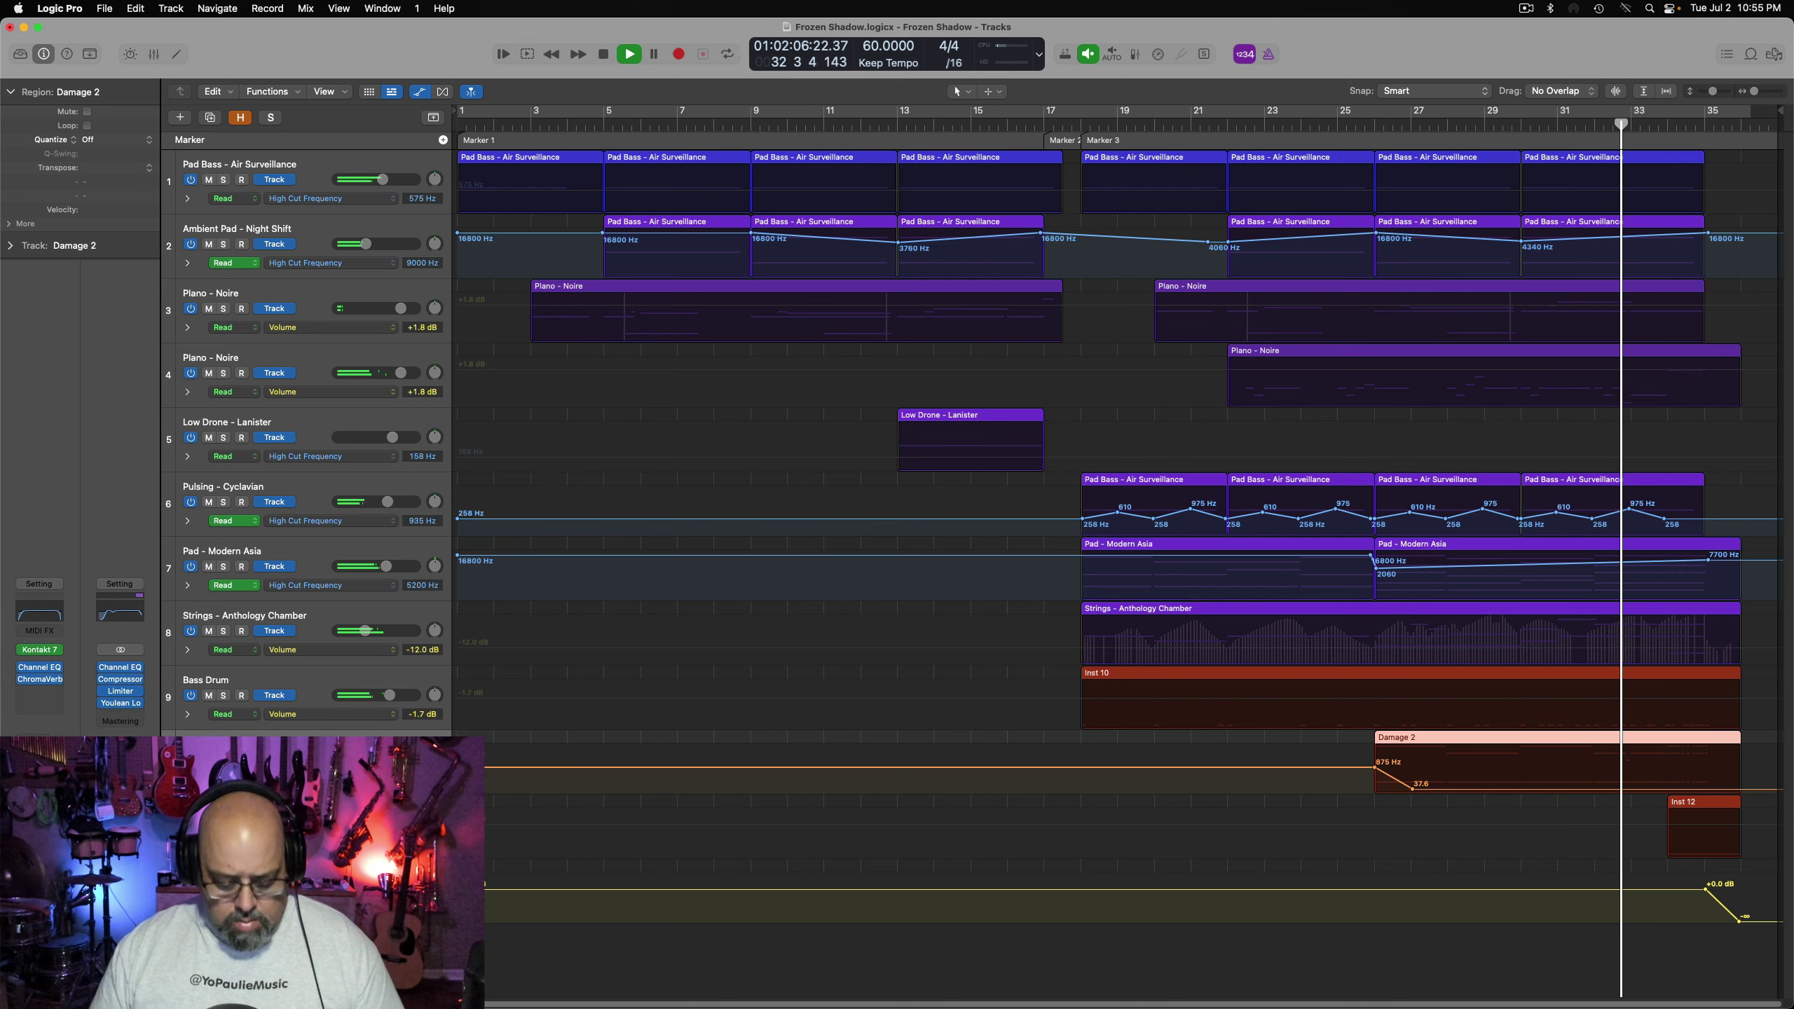
key(a)
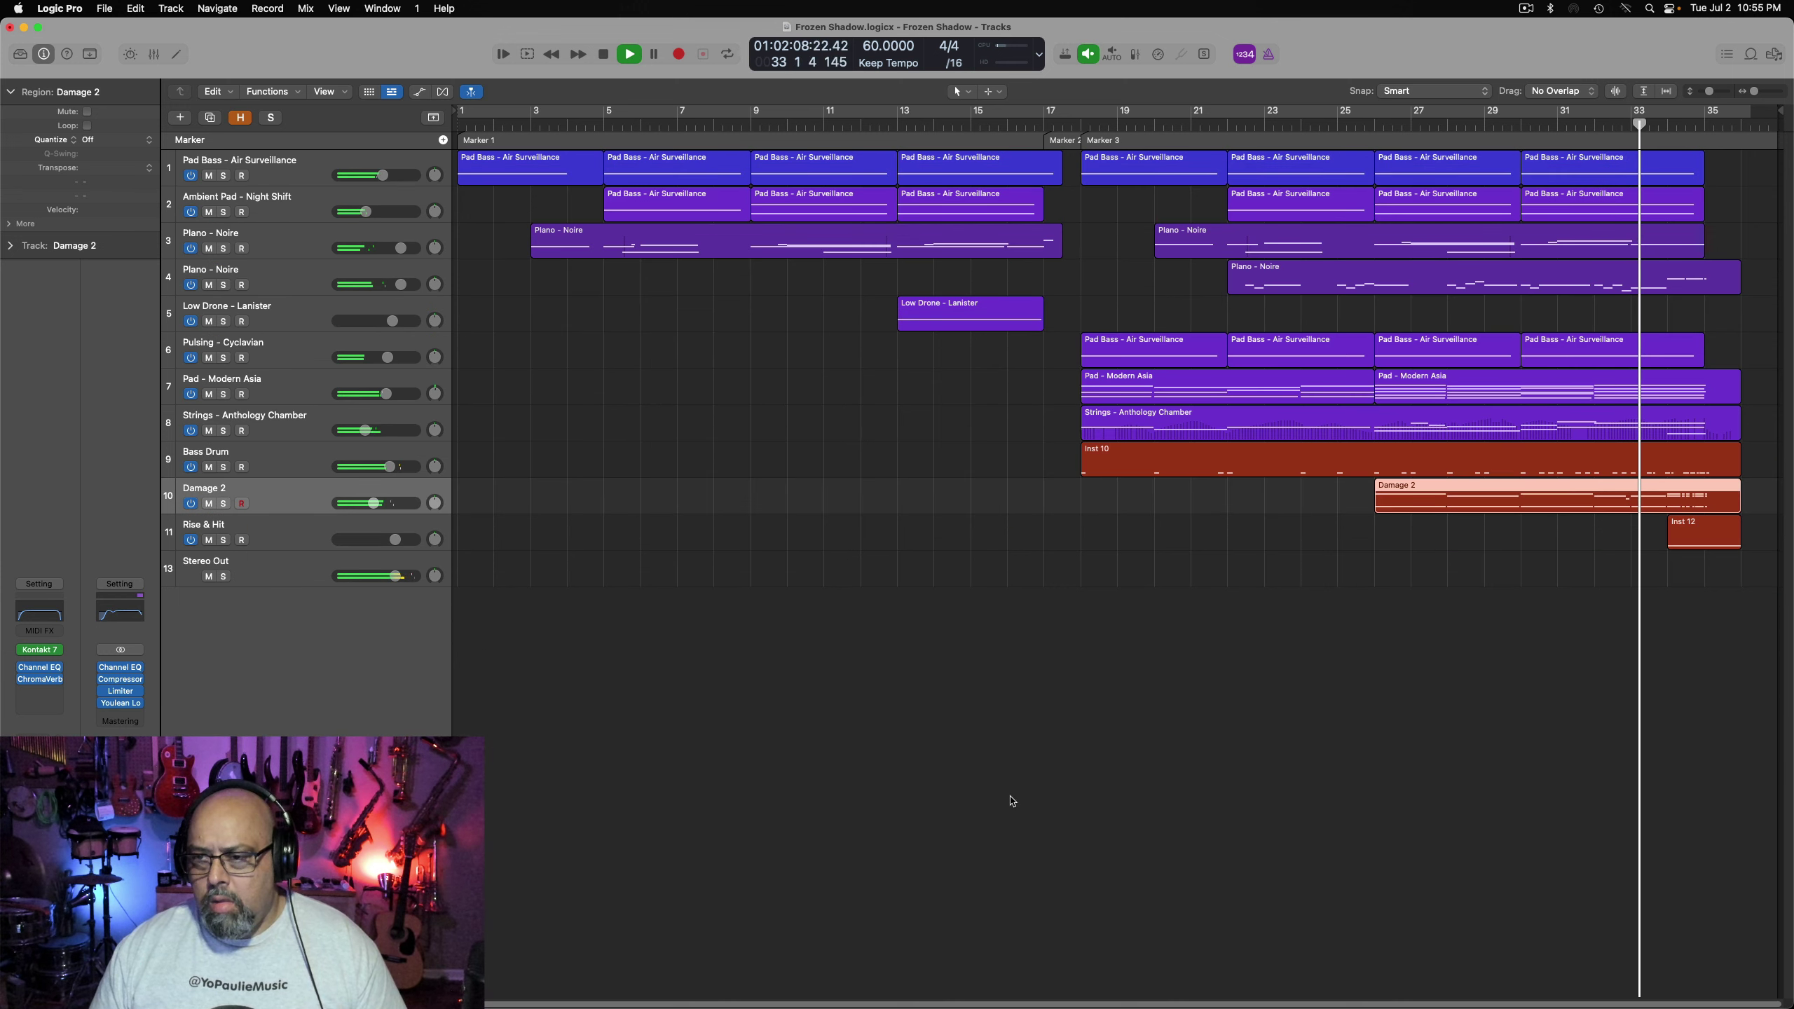
Check the Channel EQ on the Stereo Out while the arrangement plays, and close its window
key(a)
key(a)
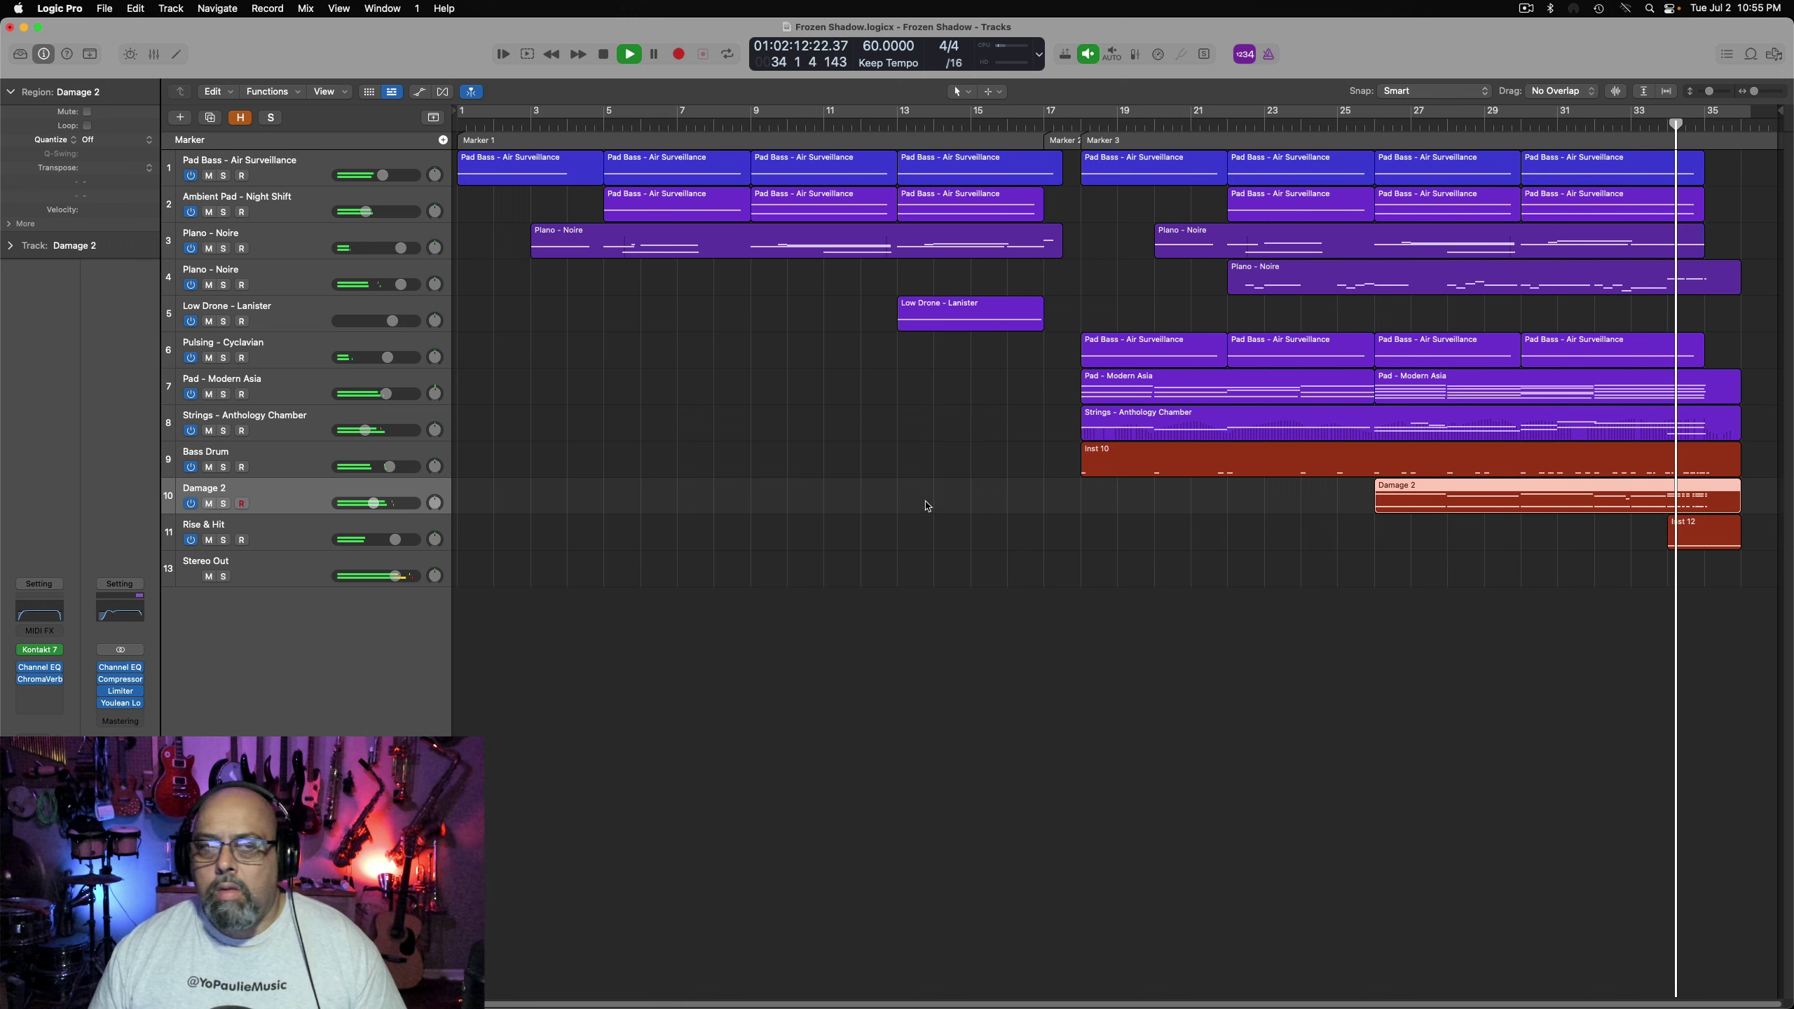
click(121, 616)
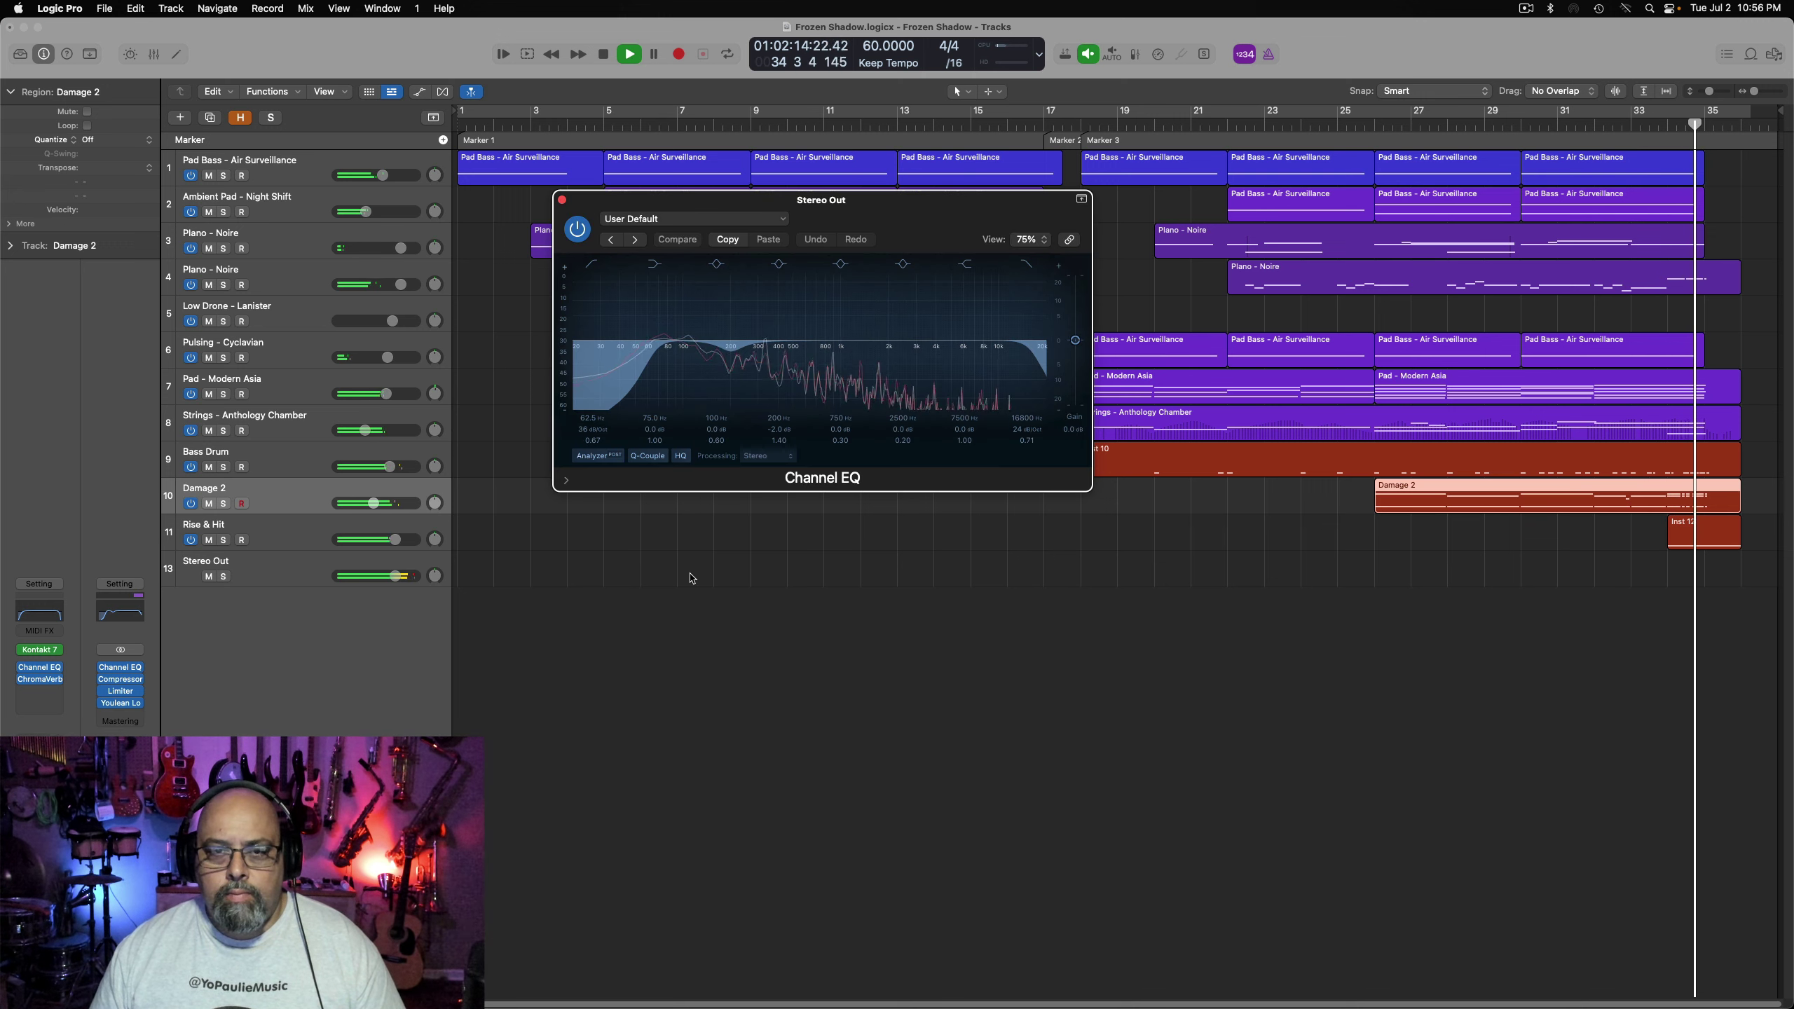
click(562, 200)
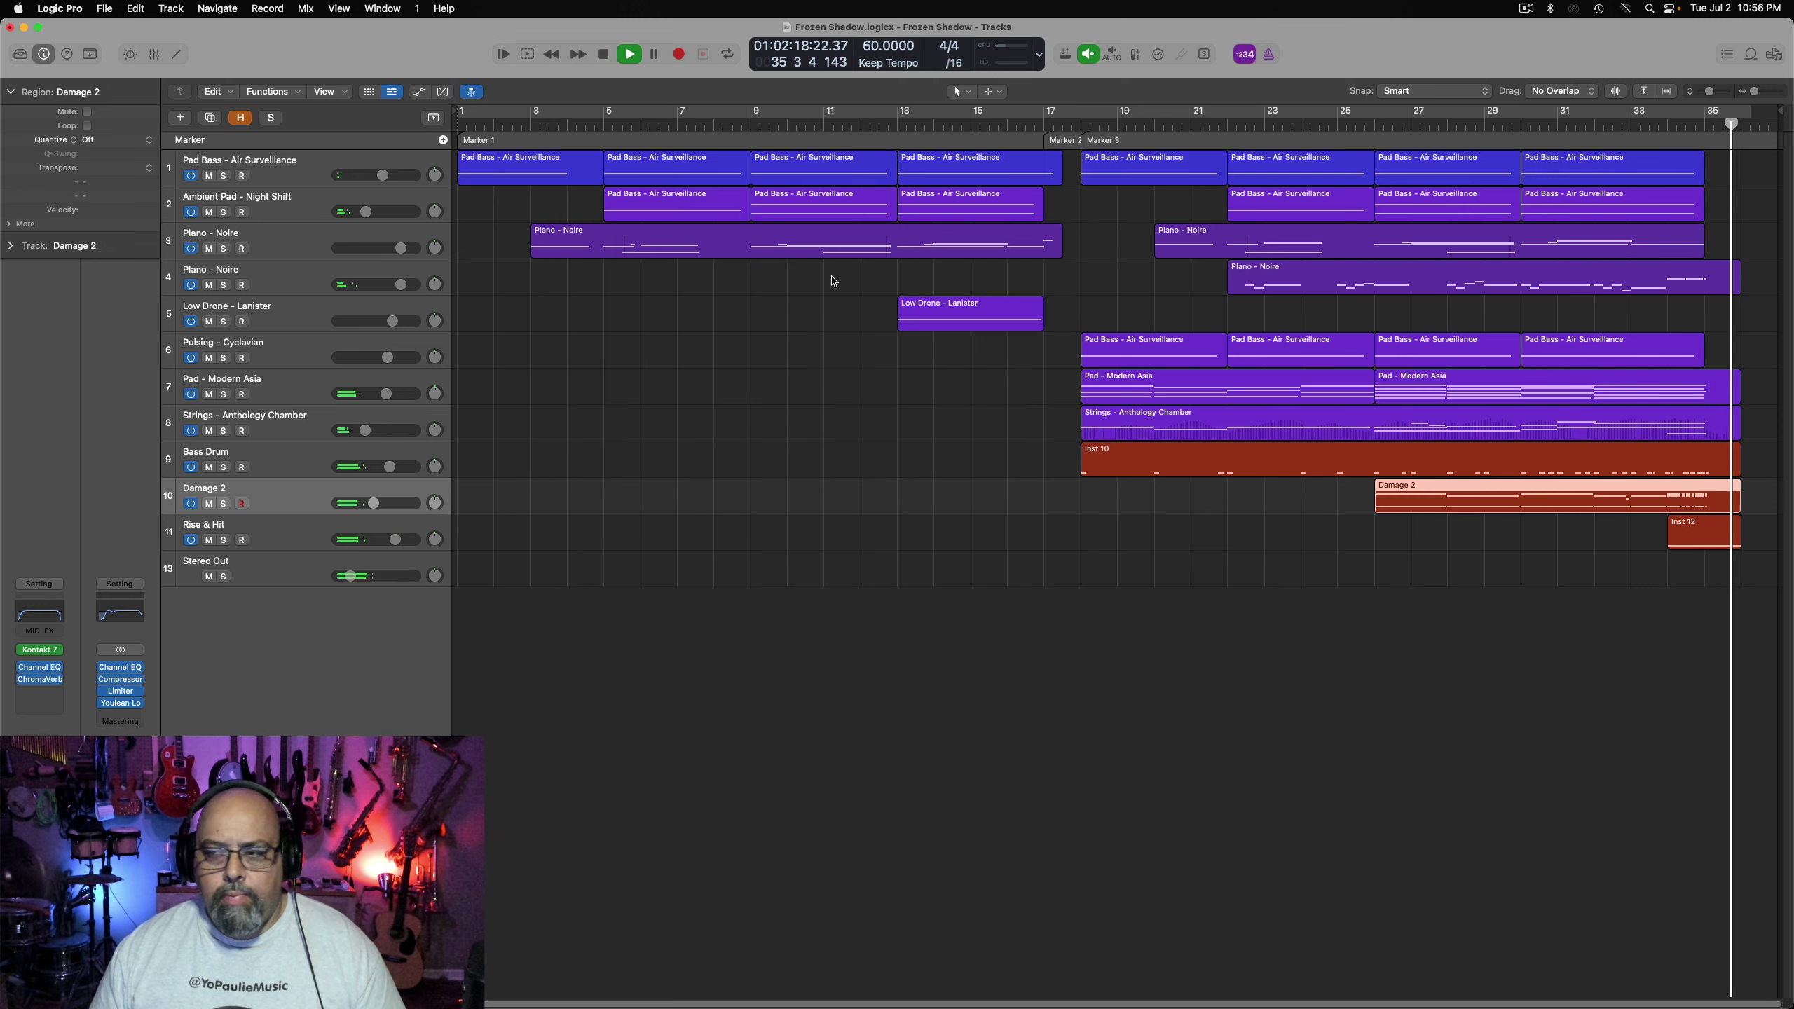
Play from bar 26 and delete the filter frequency automation on the Damage 2 track, hiding the automation lanes again
click(1389, 138)
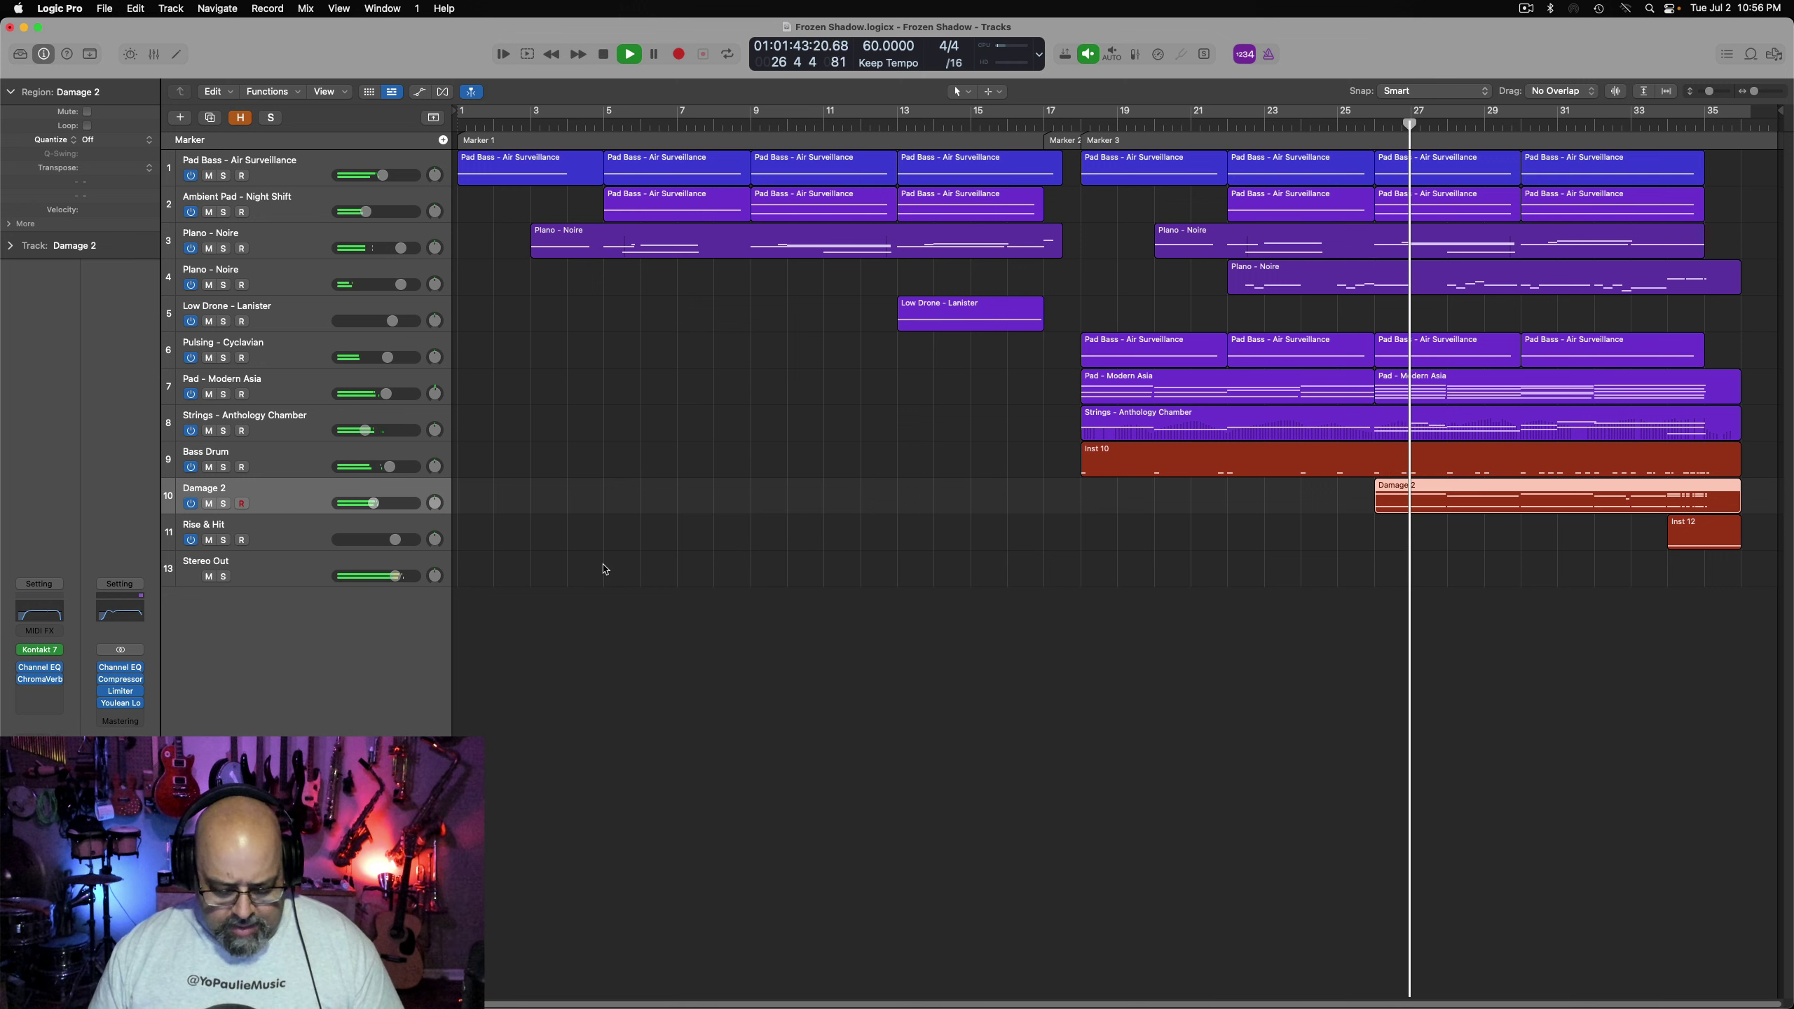
key(a)
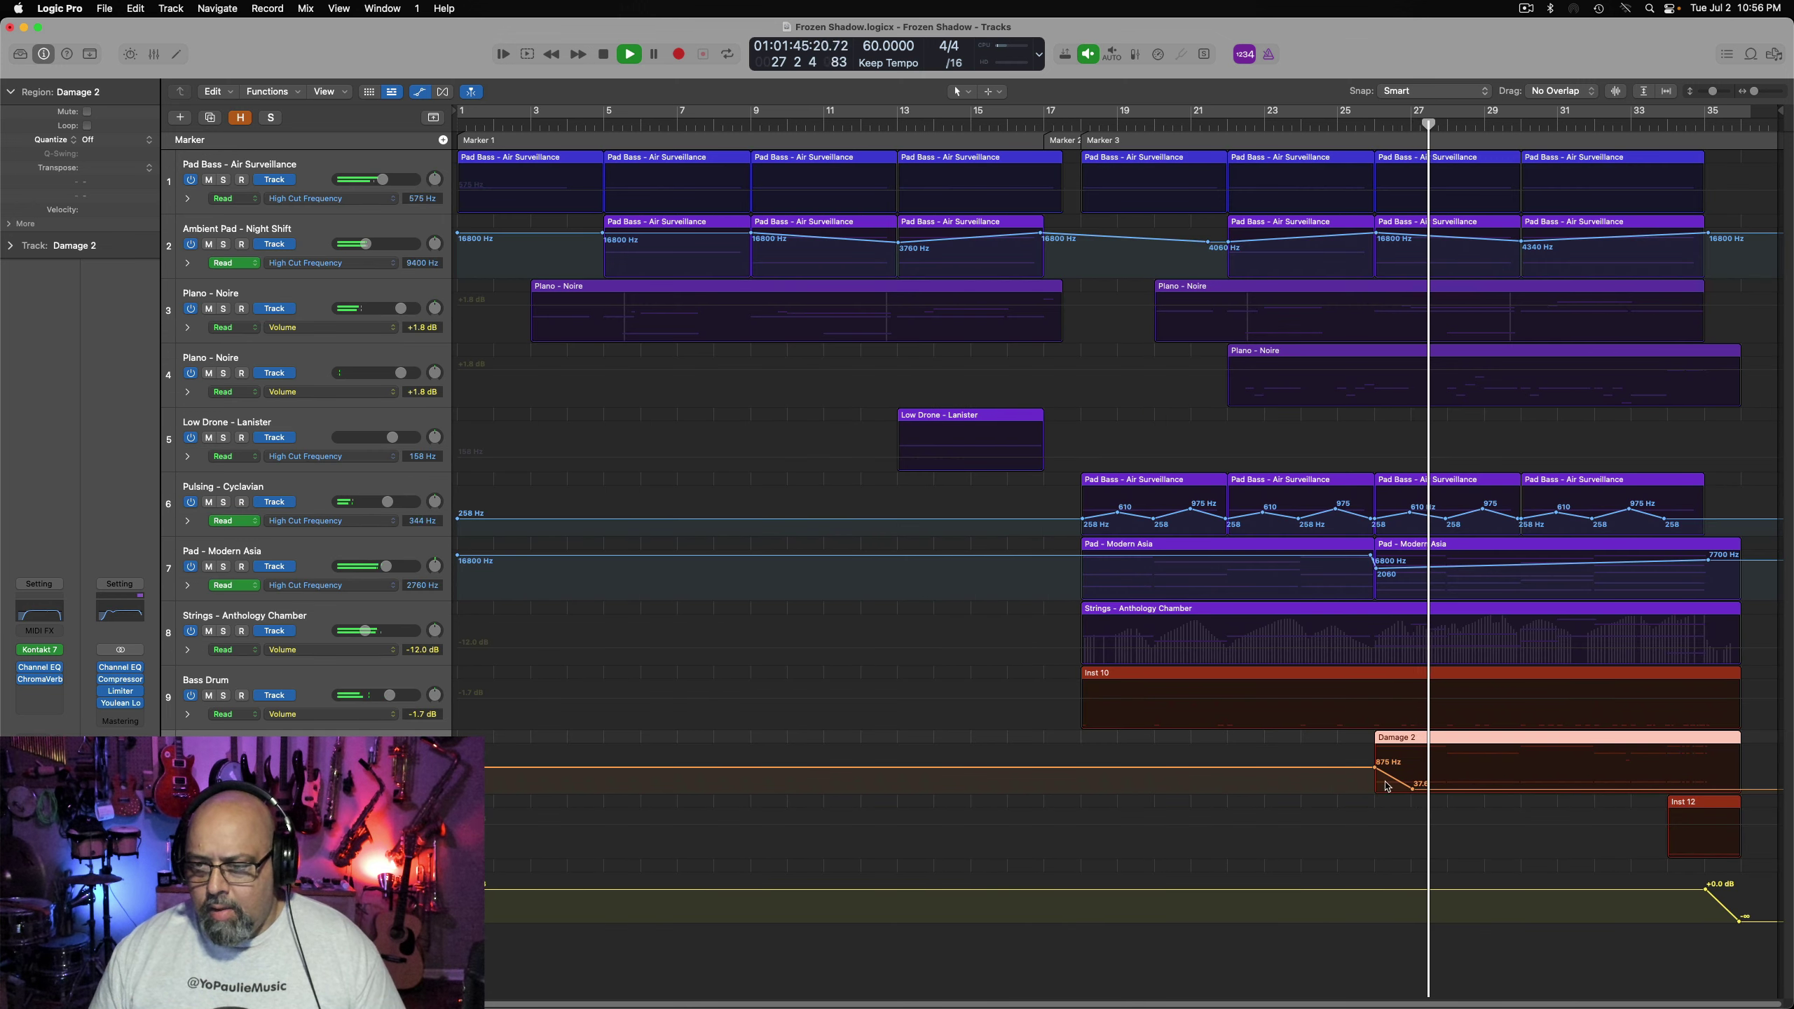
drag(1313, 775, 736, 834)
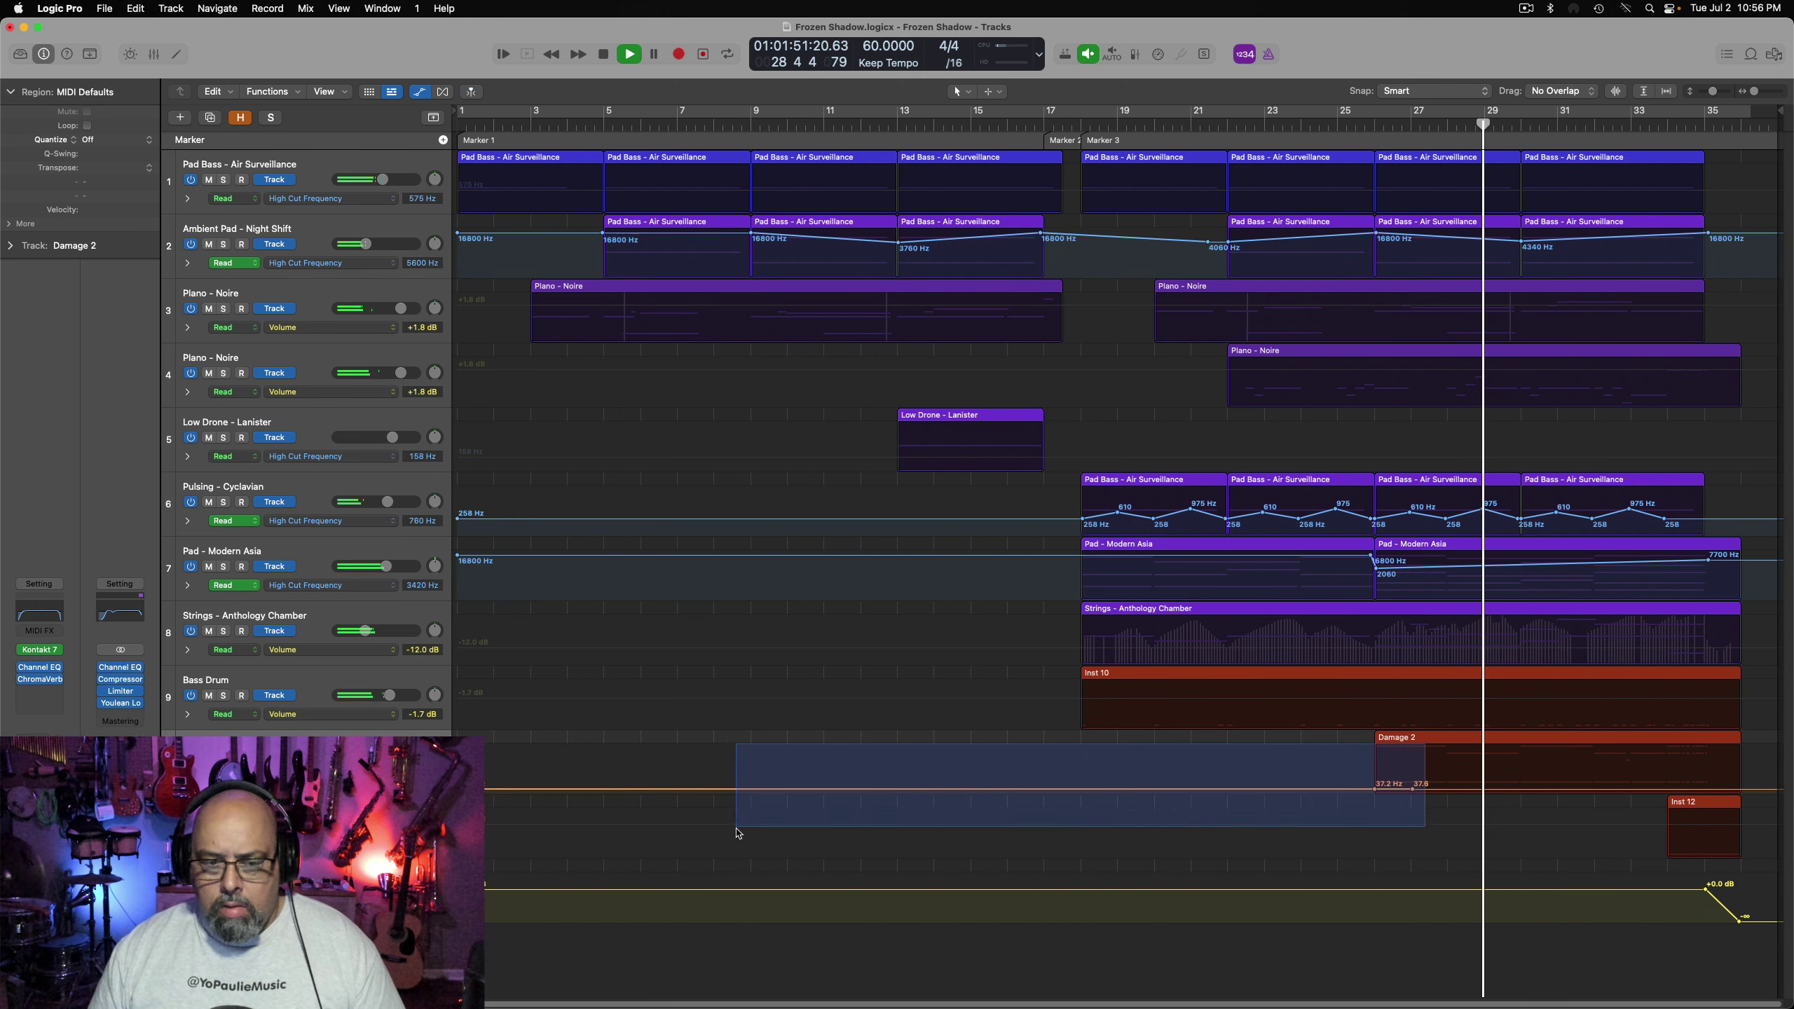
key(Delete)
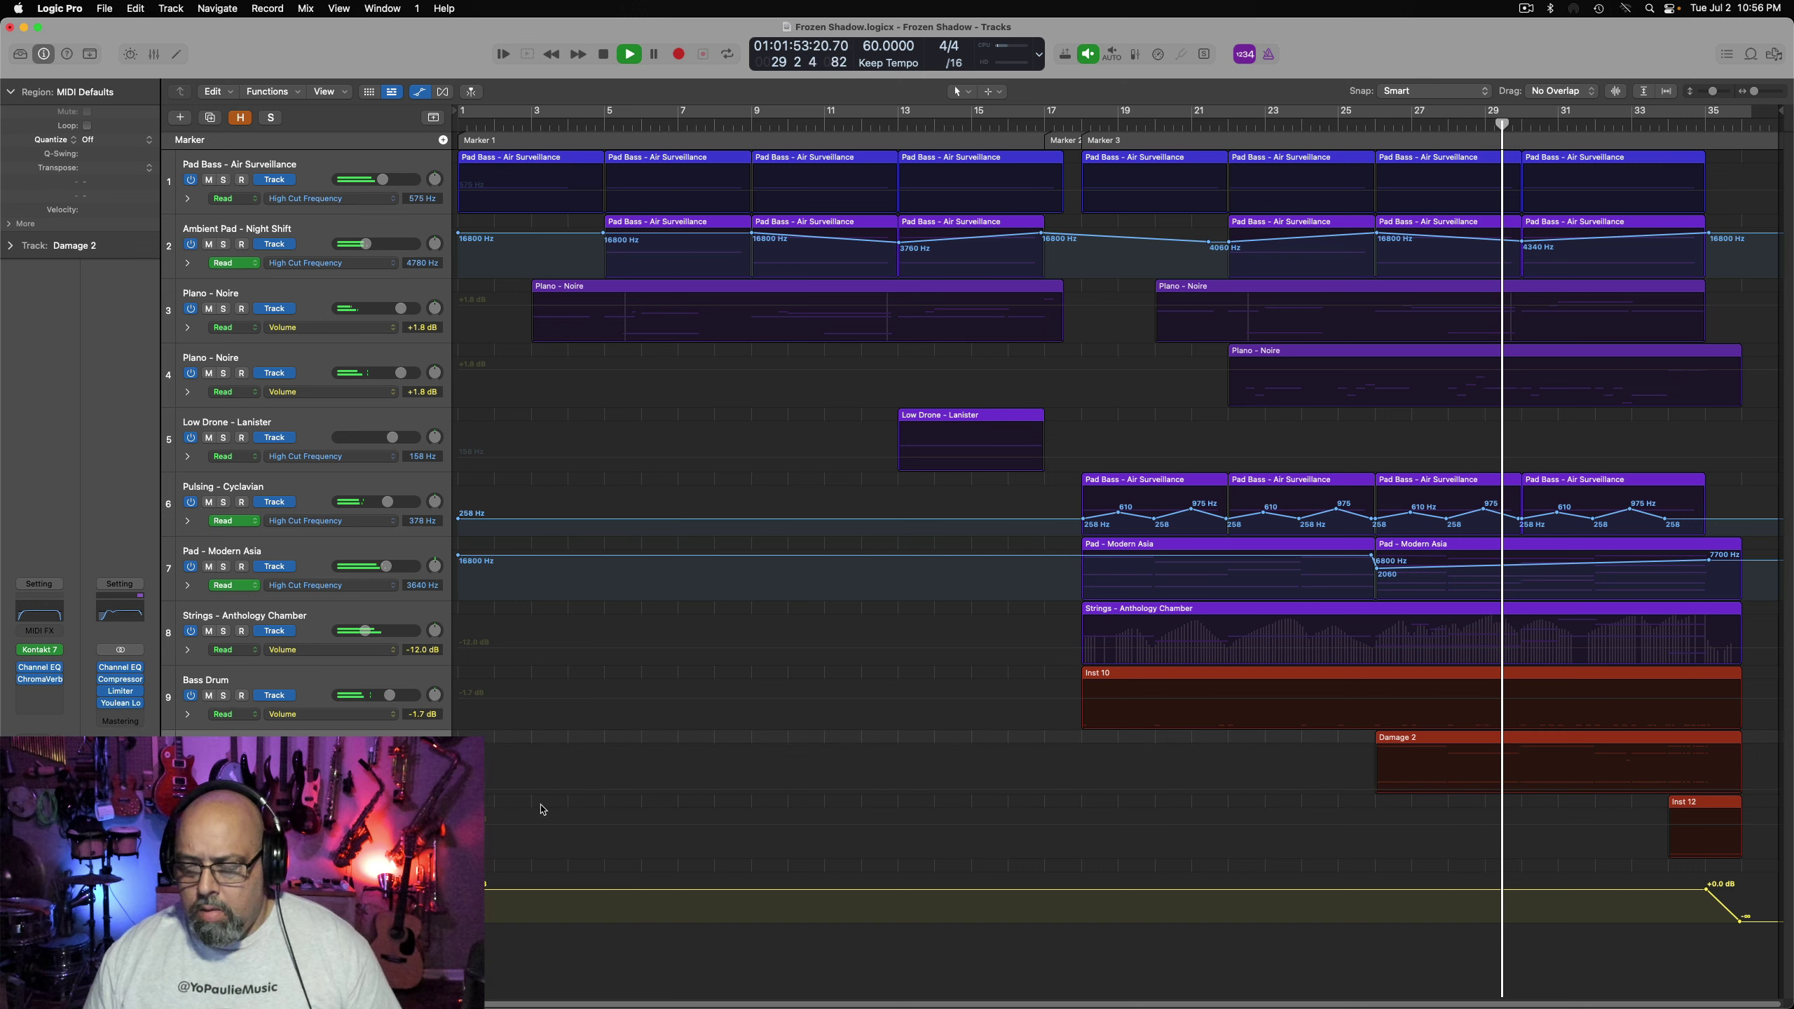
click(438, 753)
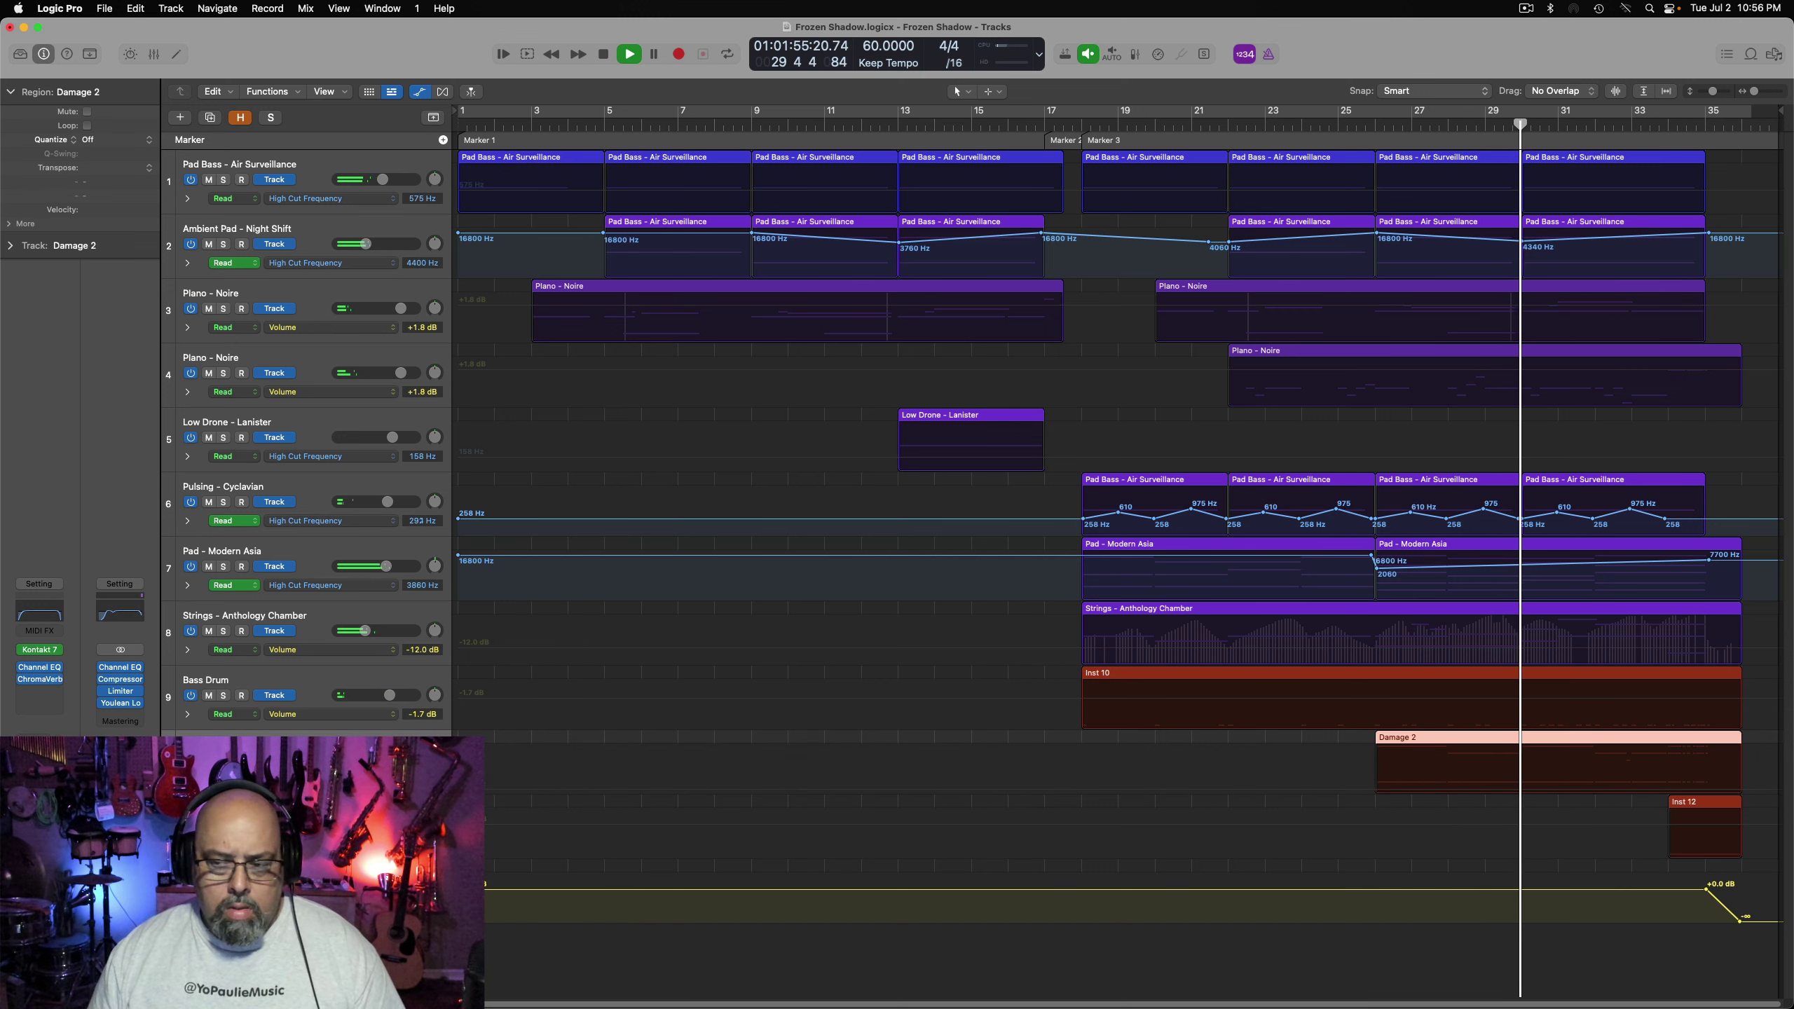
key(a)
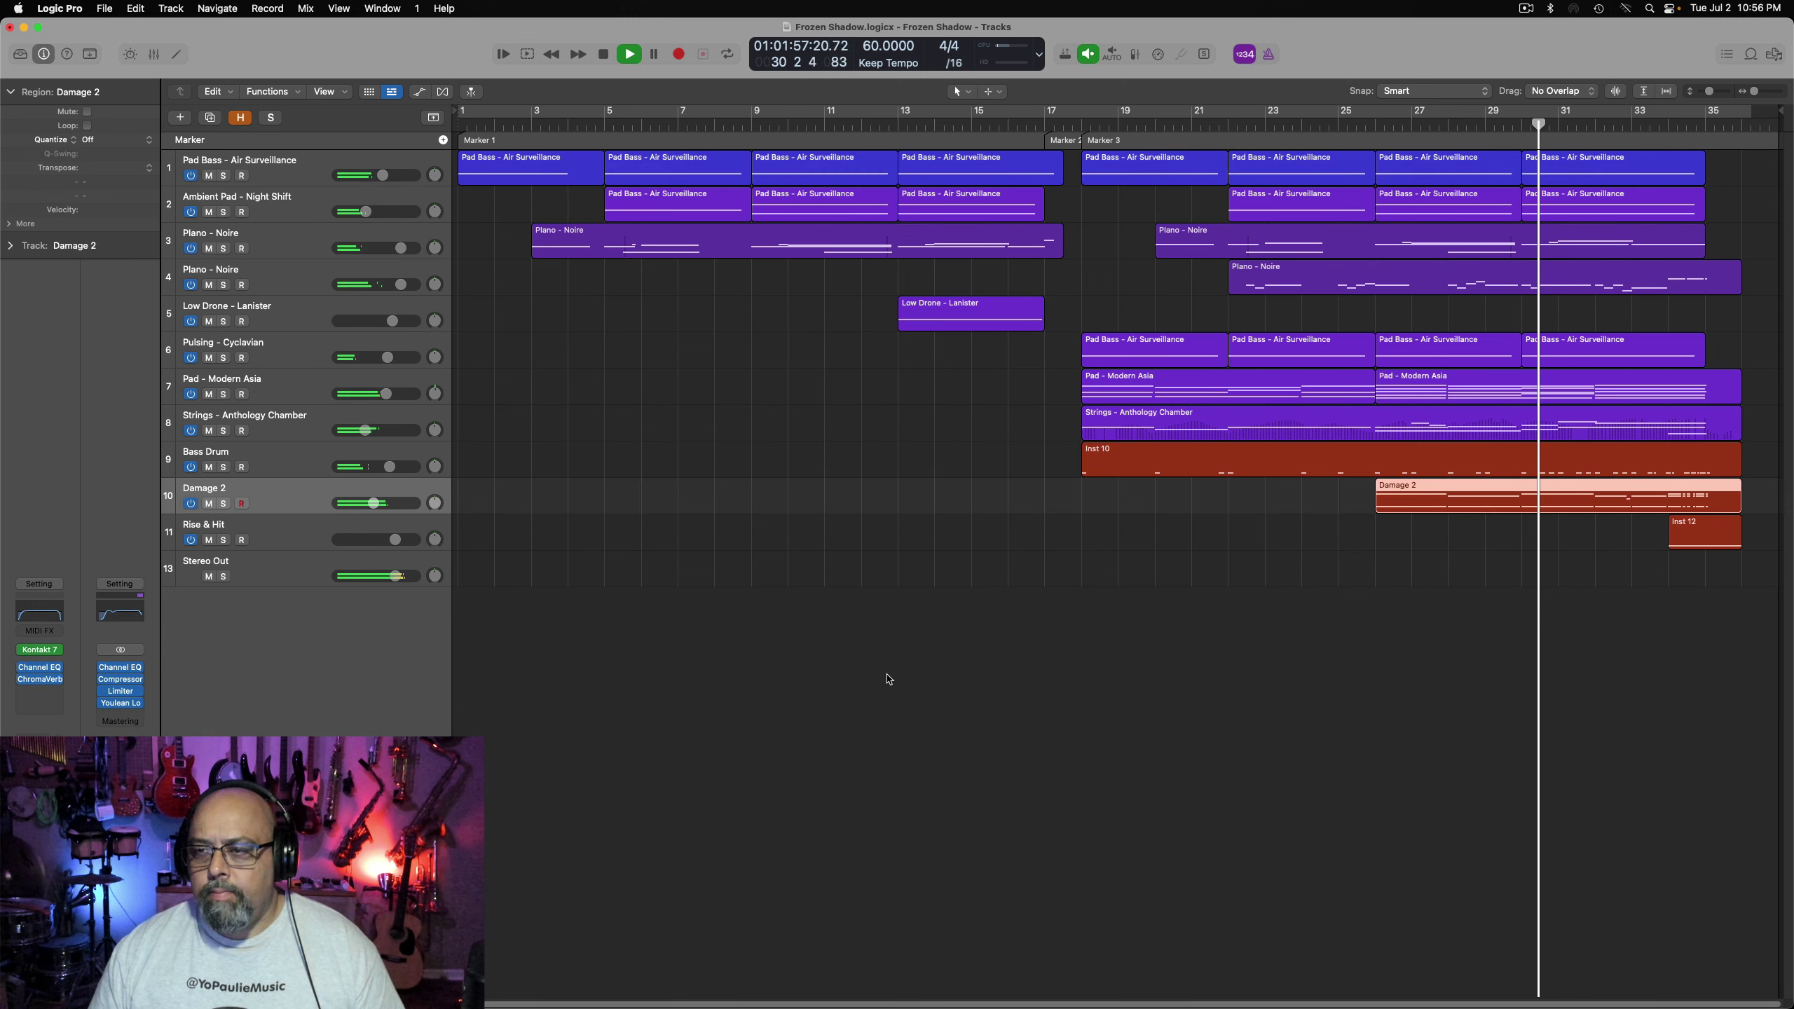
Slightly lower the volumes of the Strings - Anthology Chamber, Damage 2 and Bass Drum tracks during playback
click(367, 438)
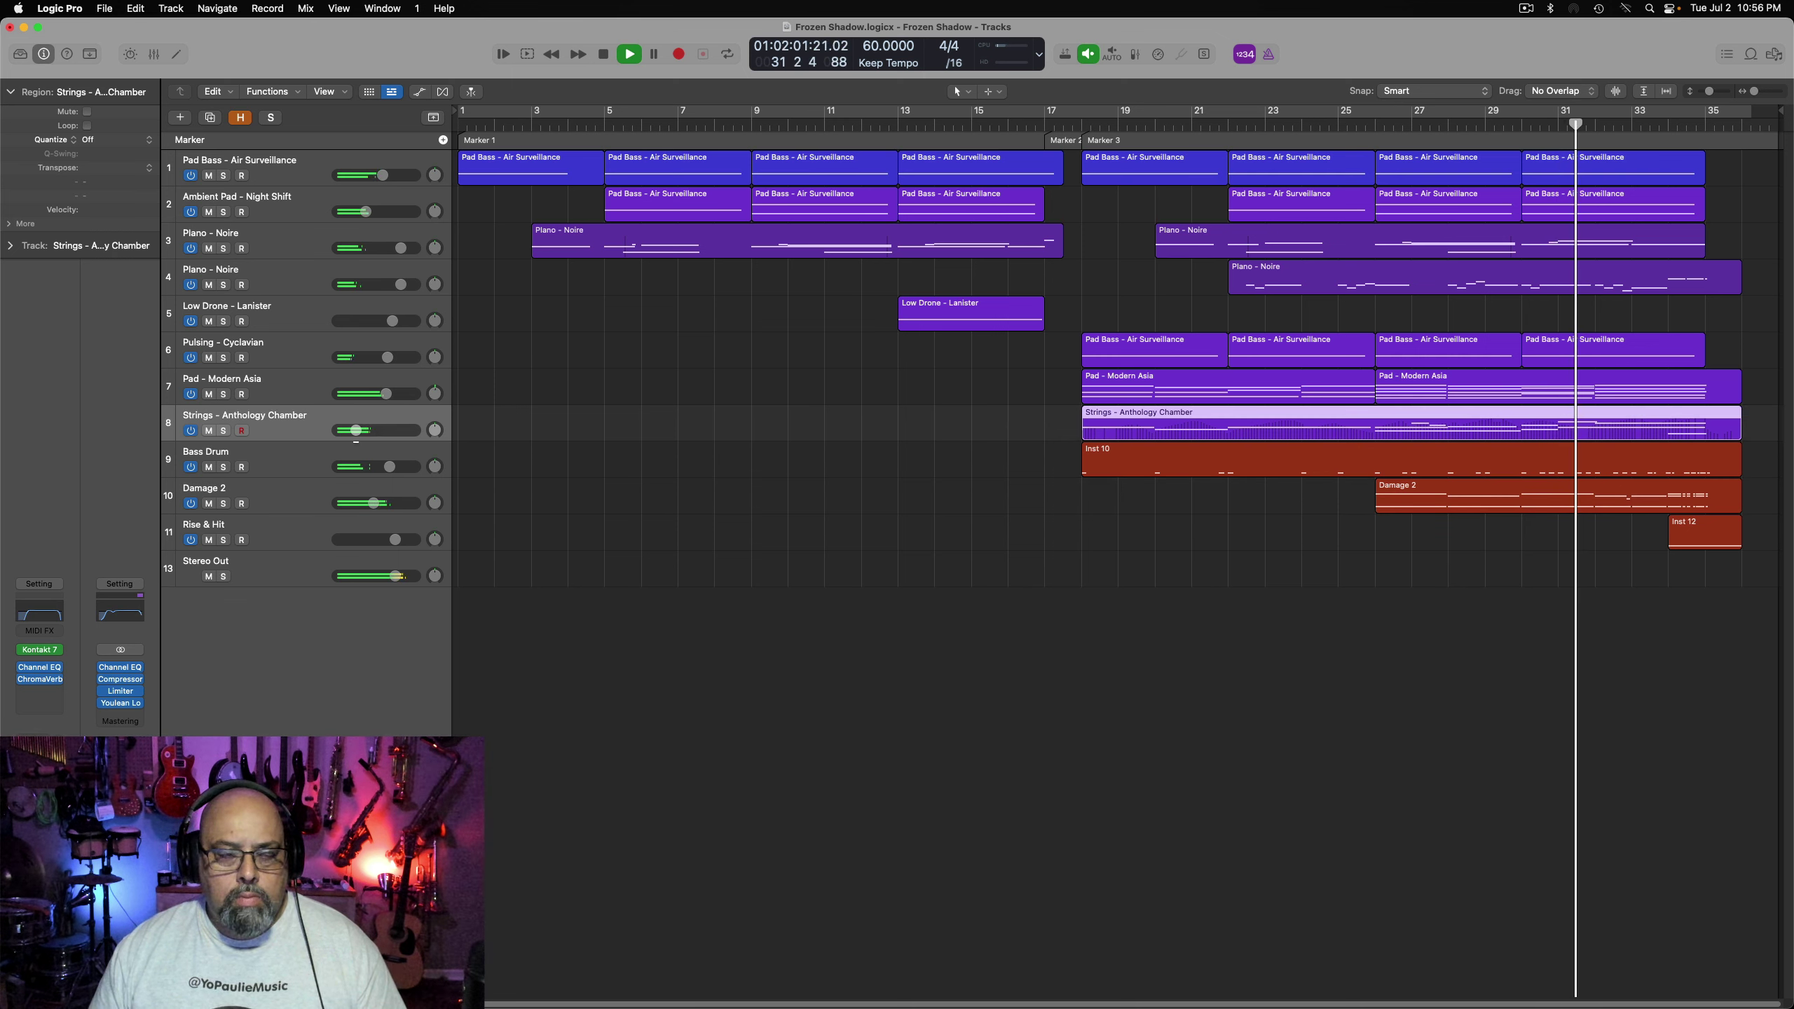
drag(387, 509, 379, 482)
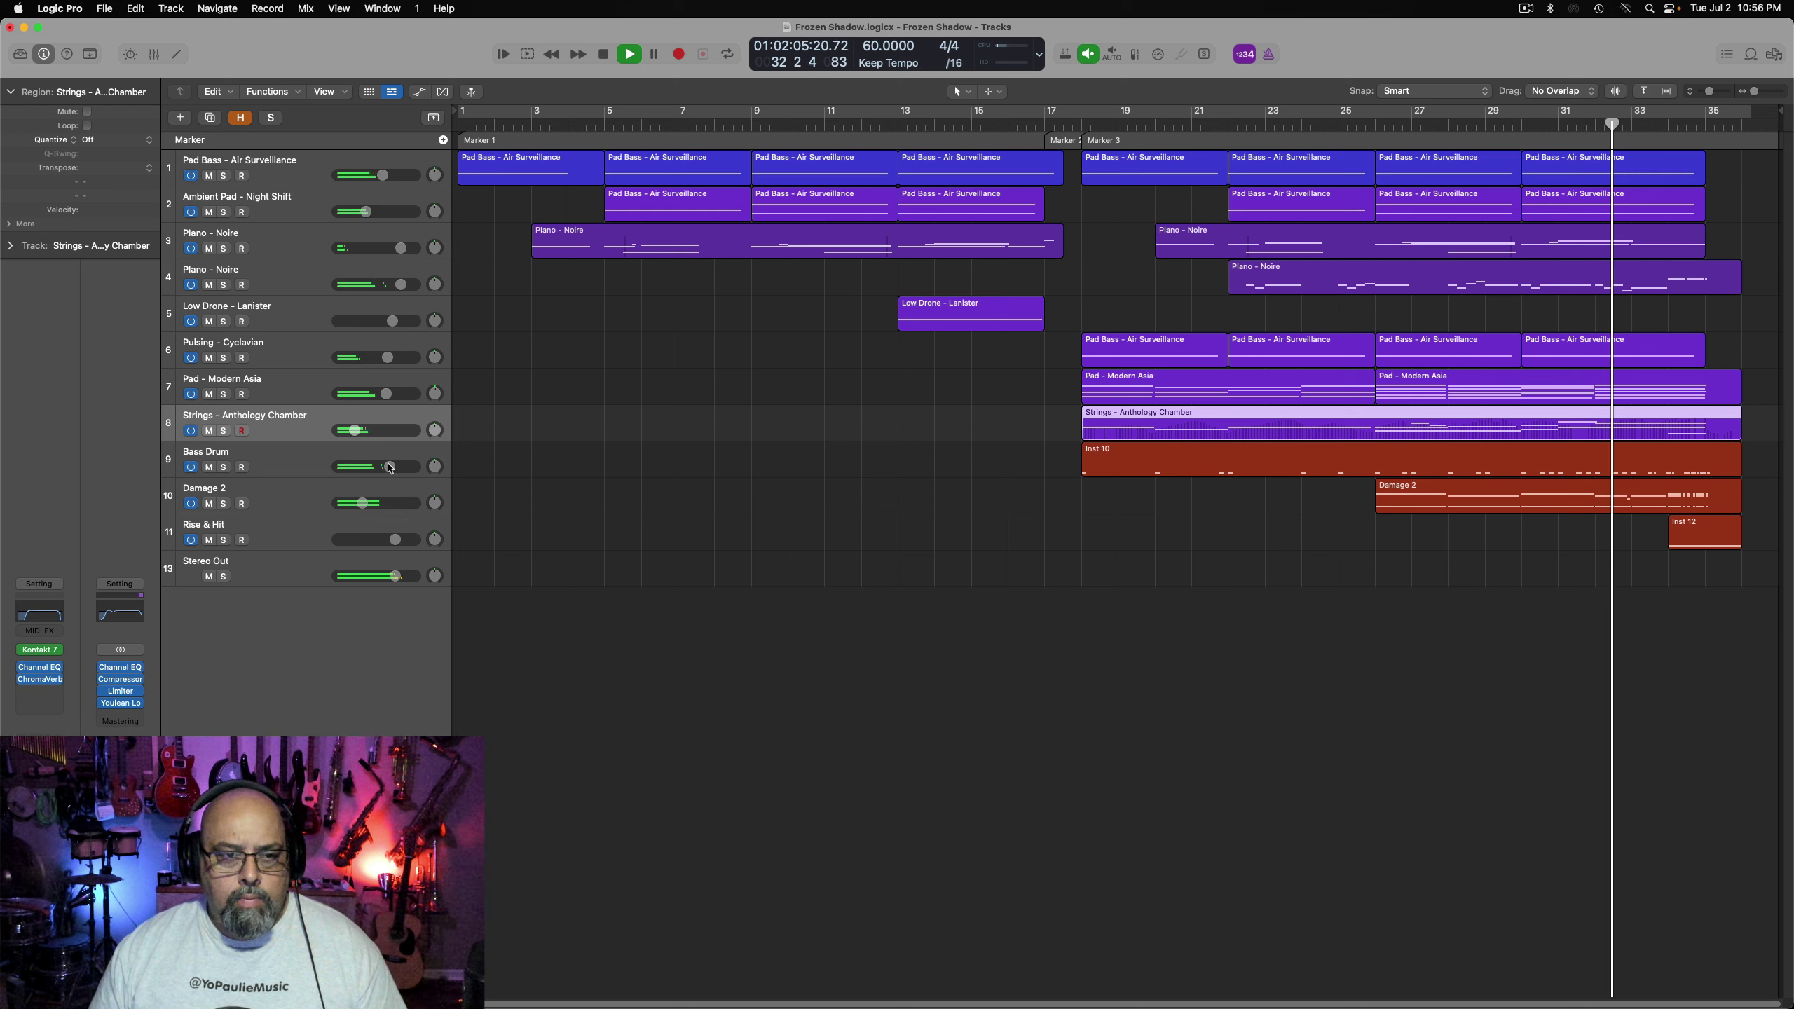
drag(393, 476, 398, 522)
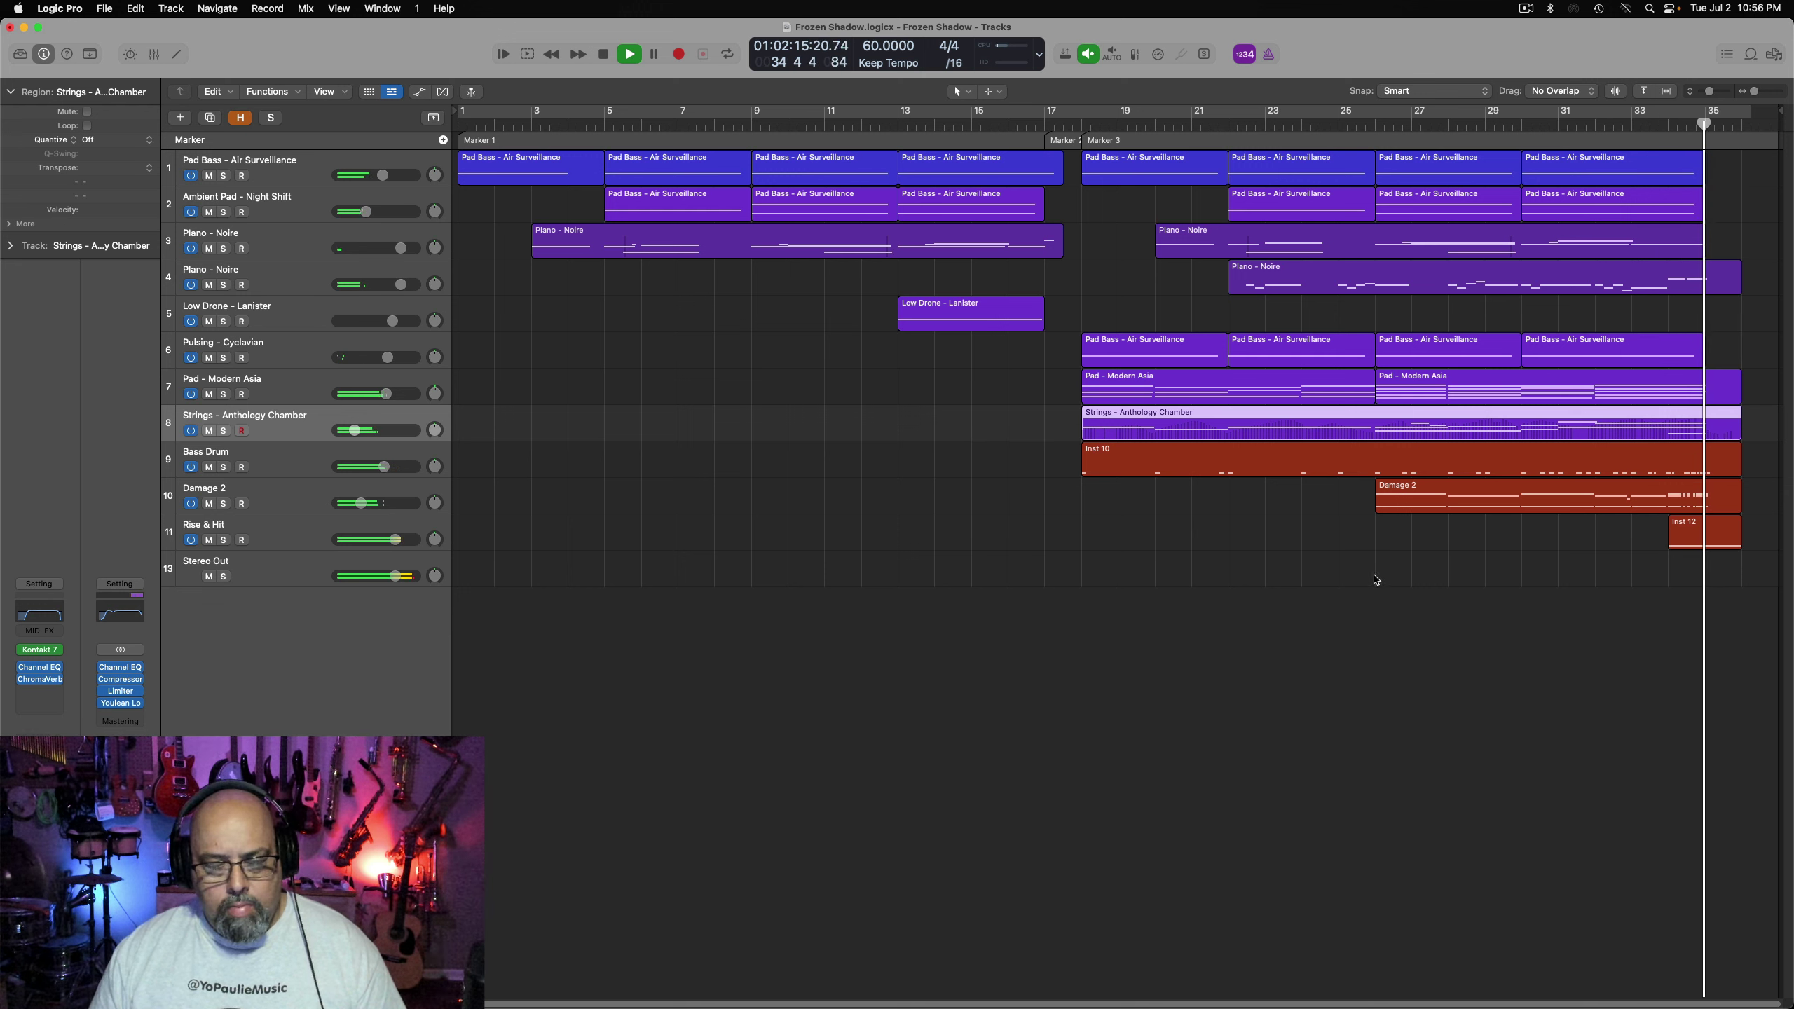
Raise the low cut of the Rise & Hit track's Channel EQ to 138 Hz, checking it briefly in solo
click(326, 532)
click(39, 610)
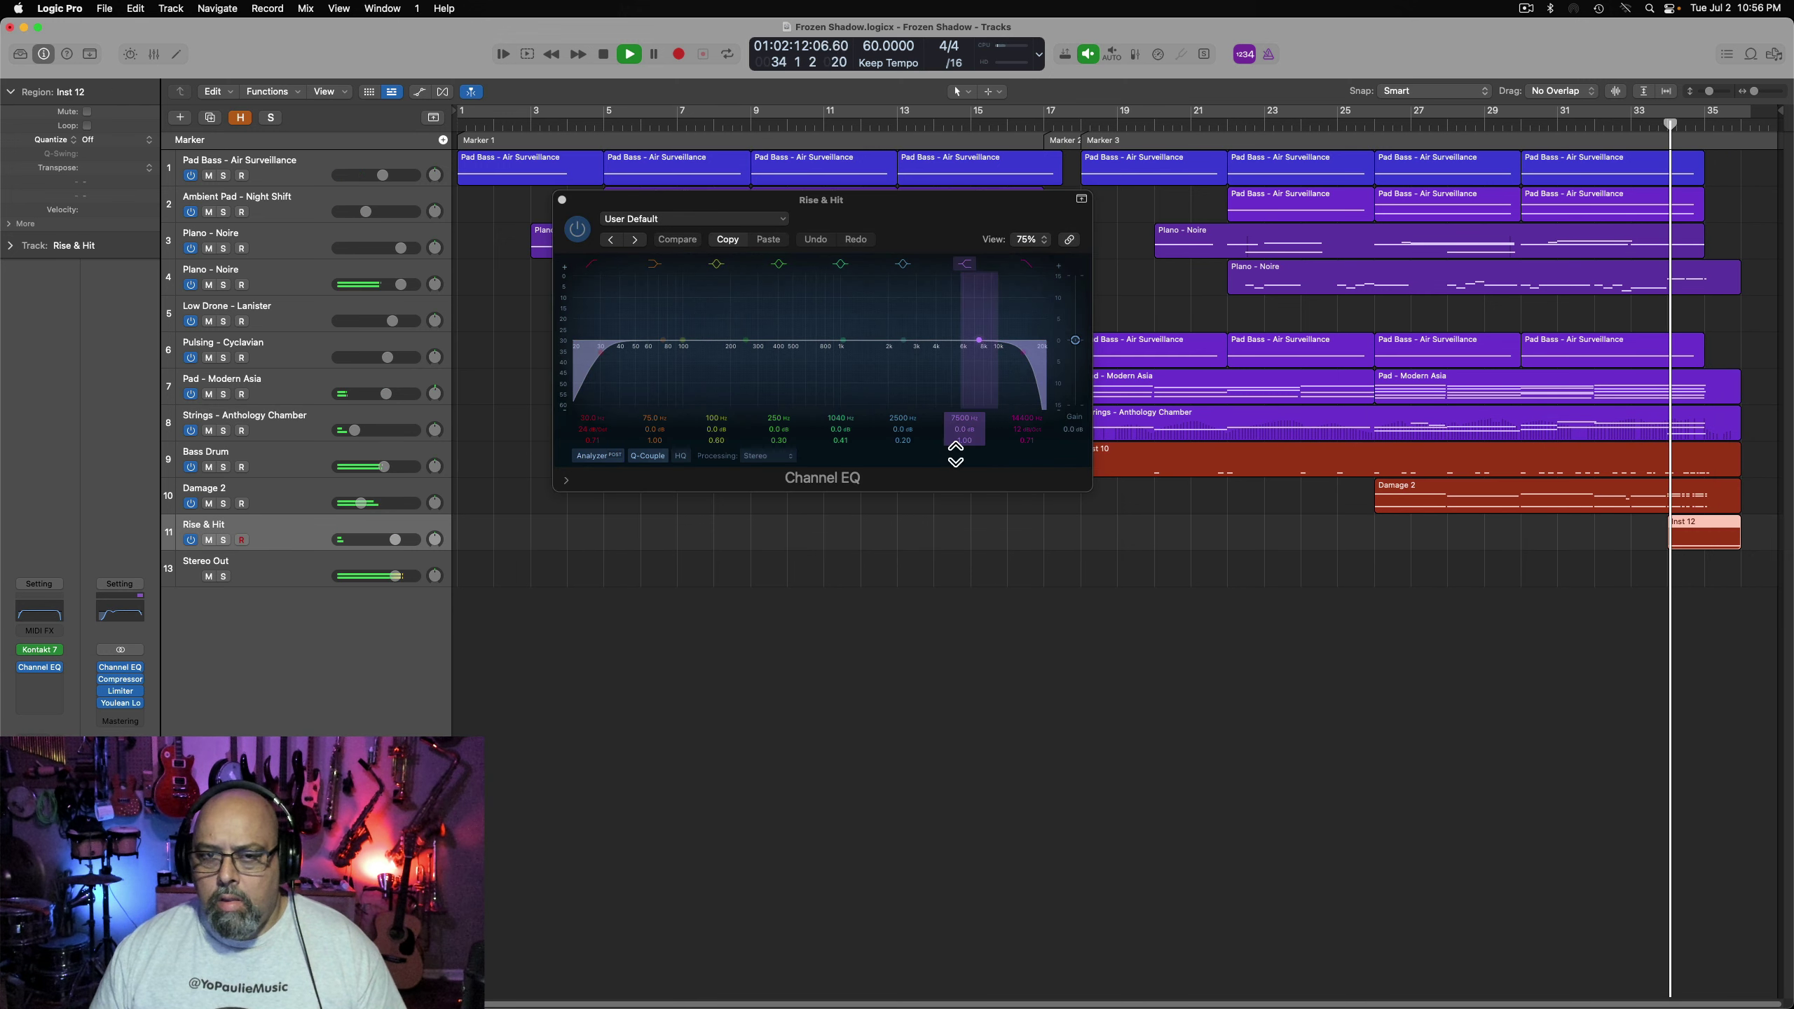
click(671, 493)
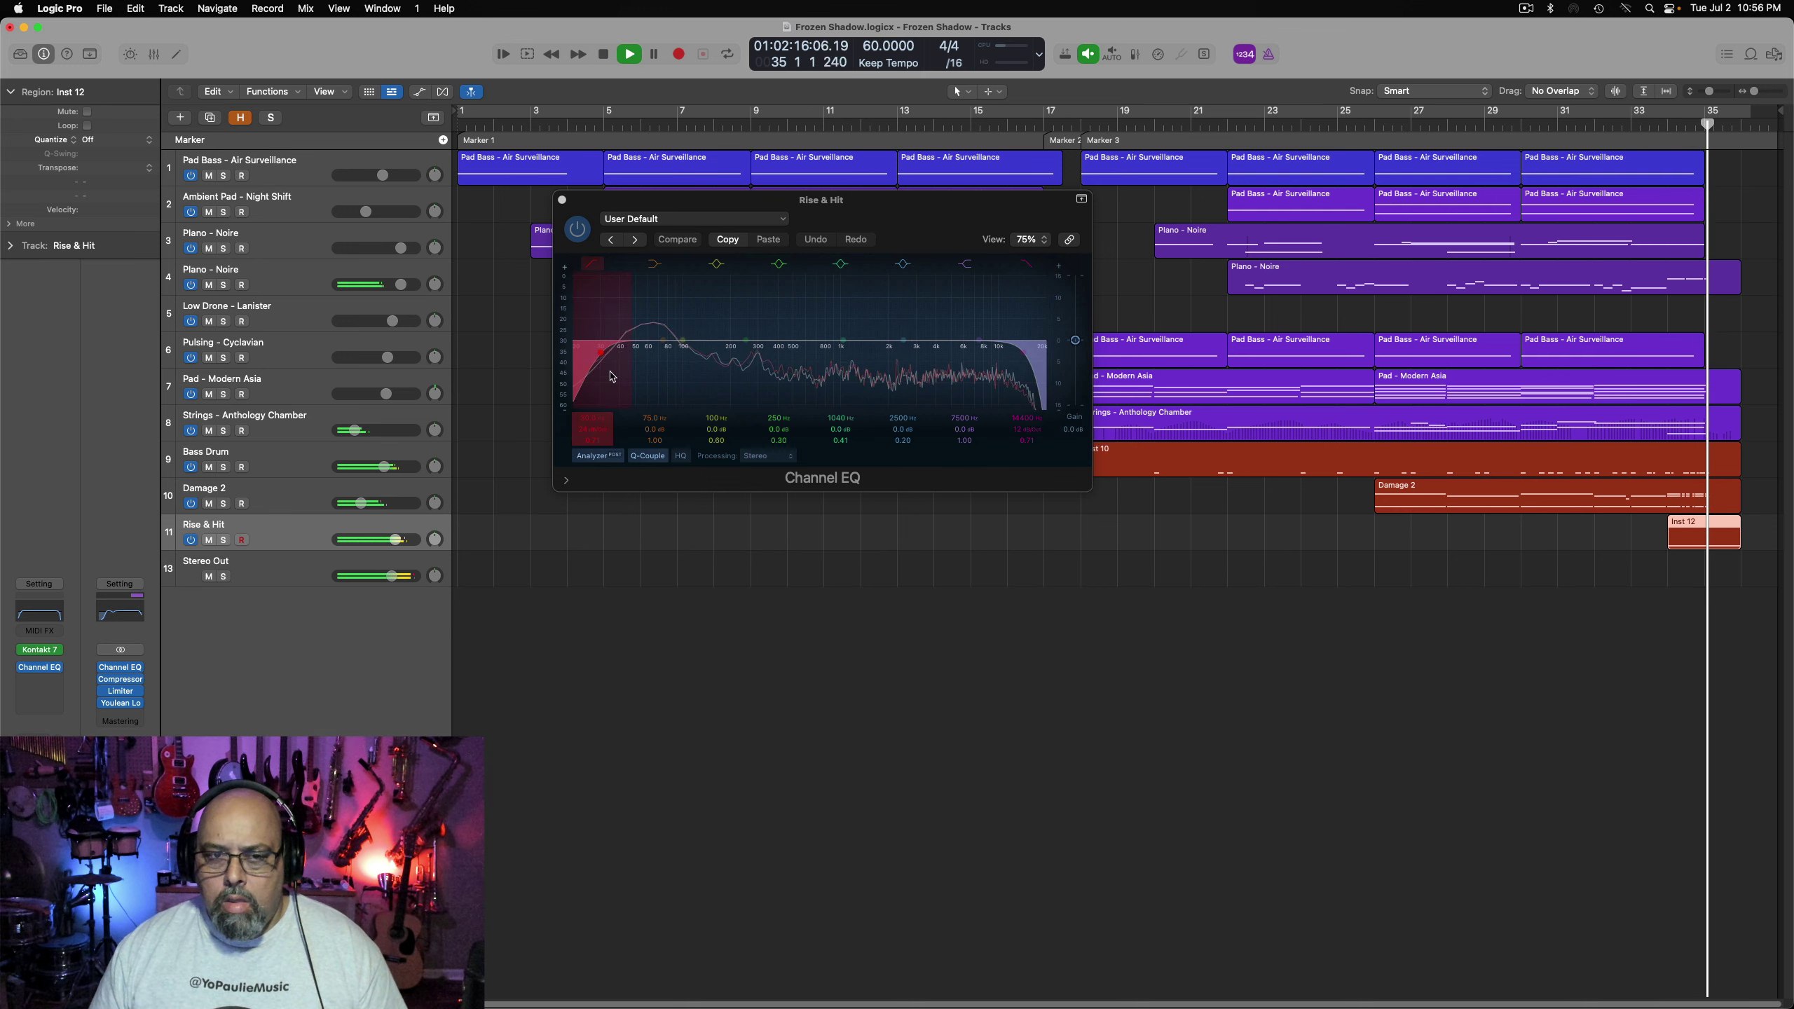
drag(601, 353, 706, 347)
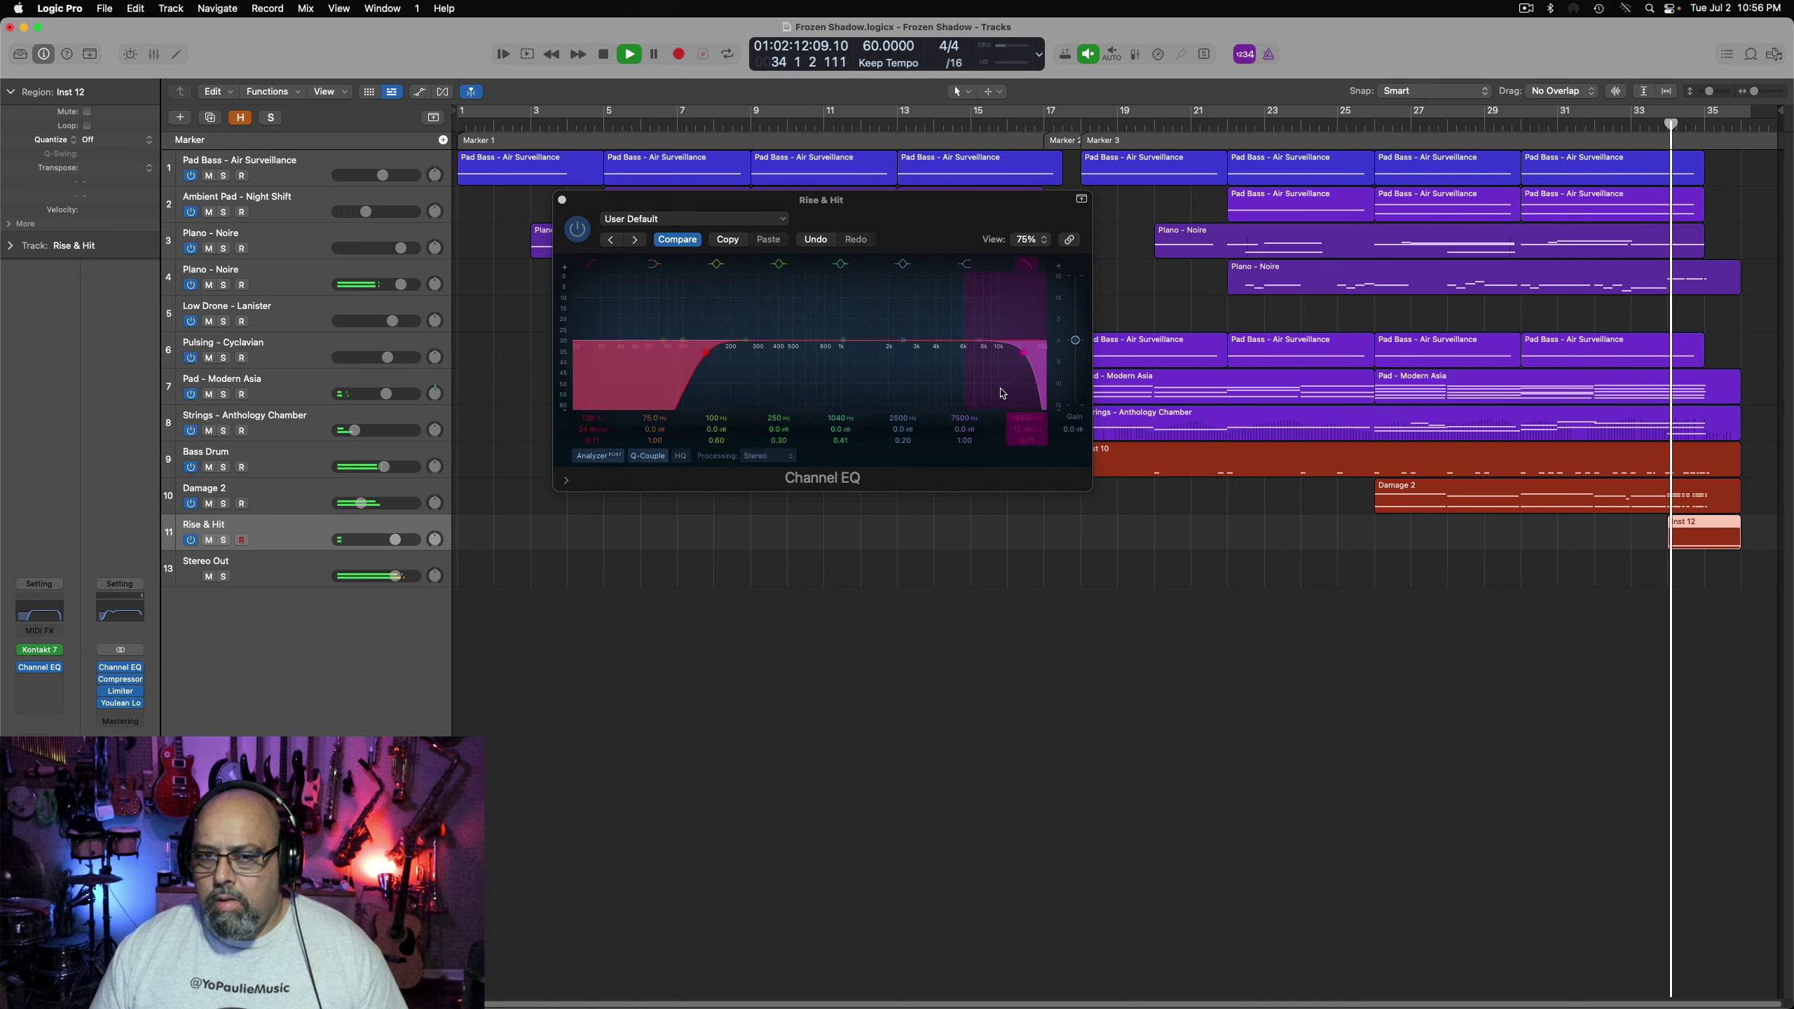
click(223, 540)
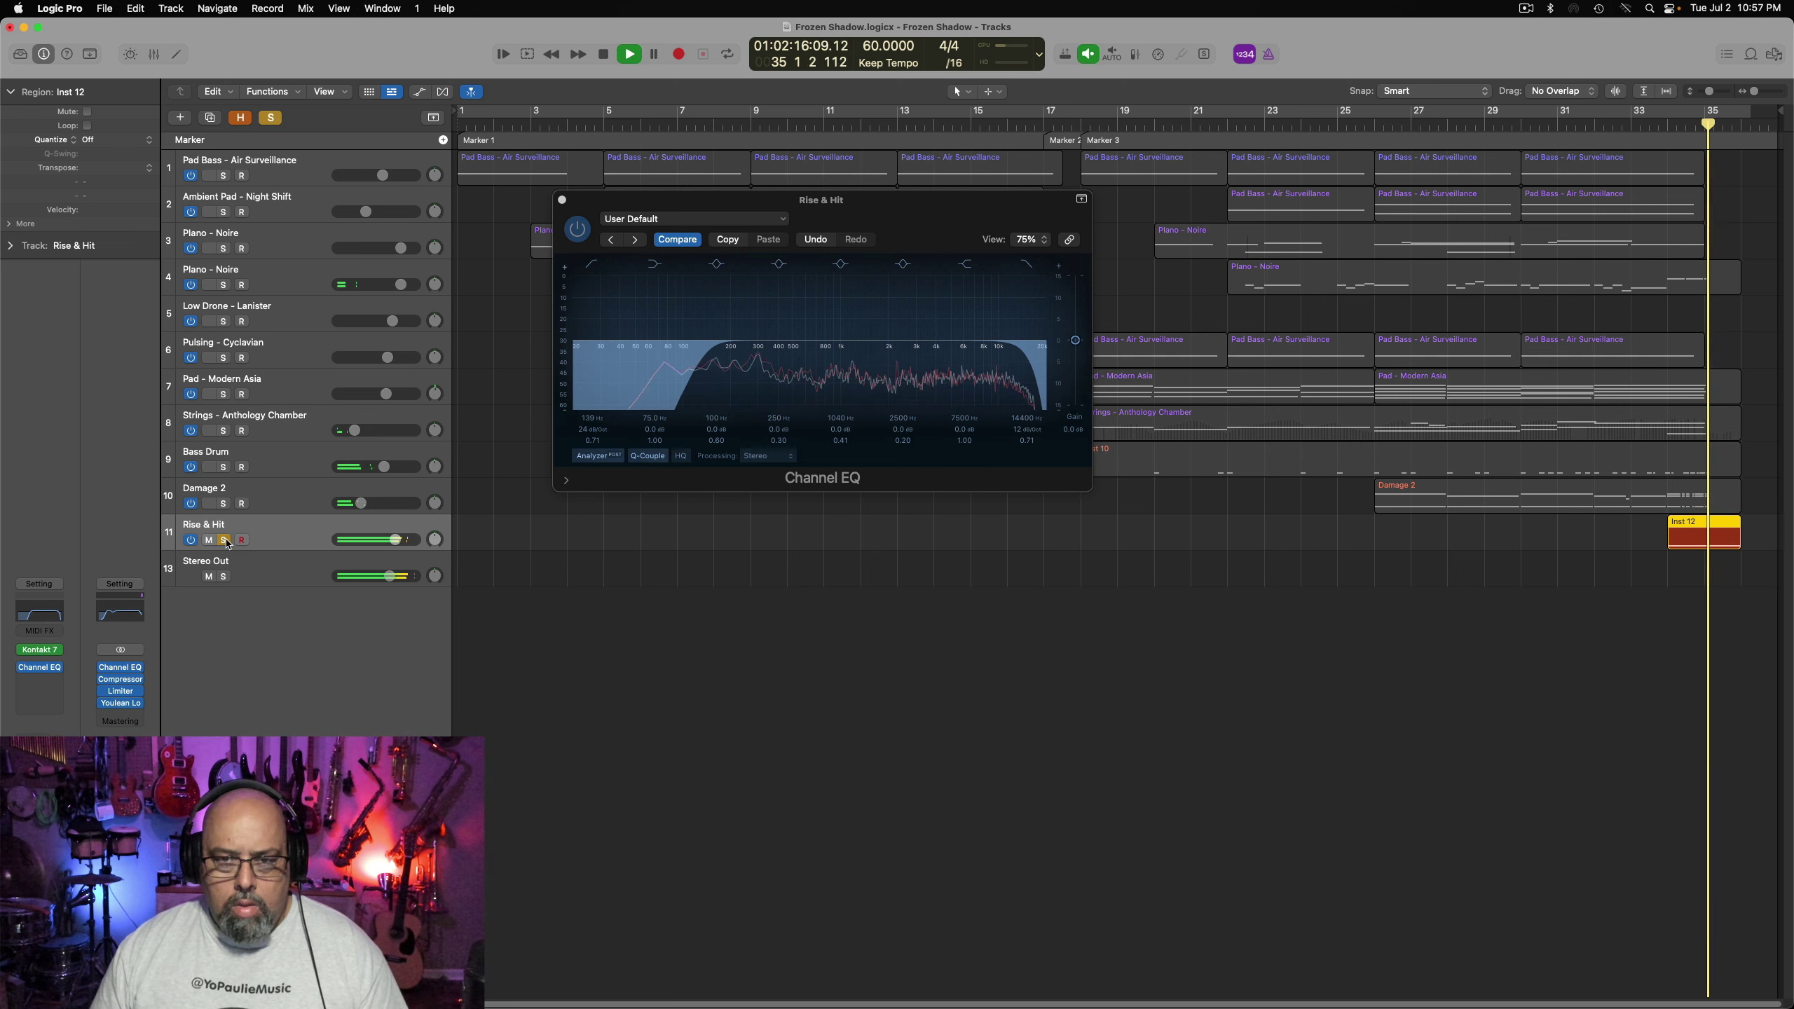
click(224, 540)
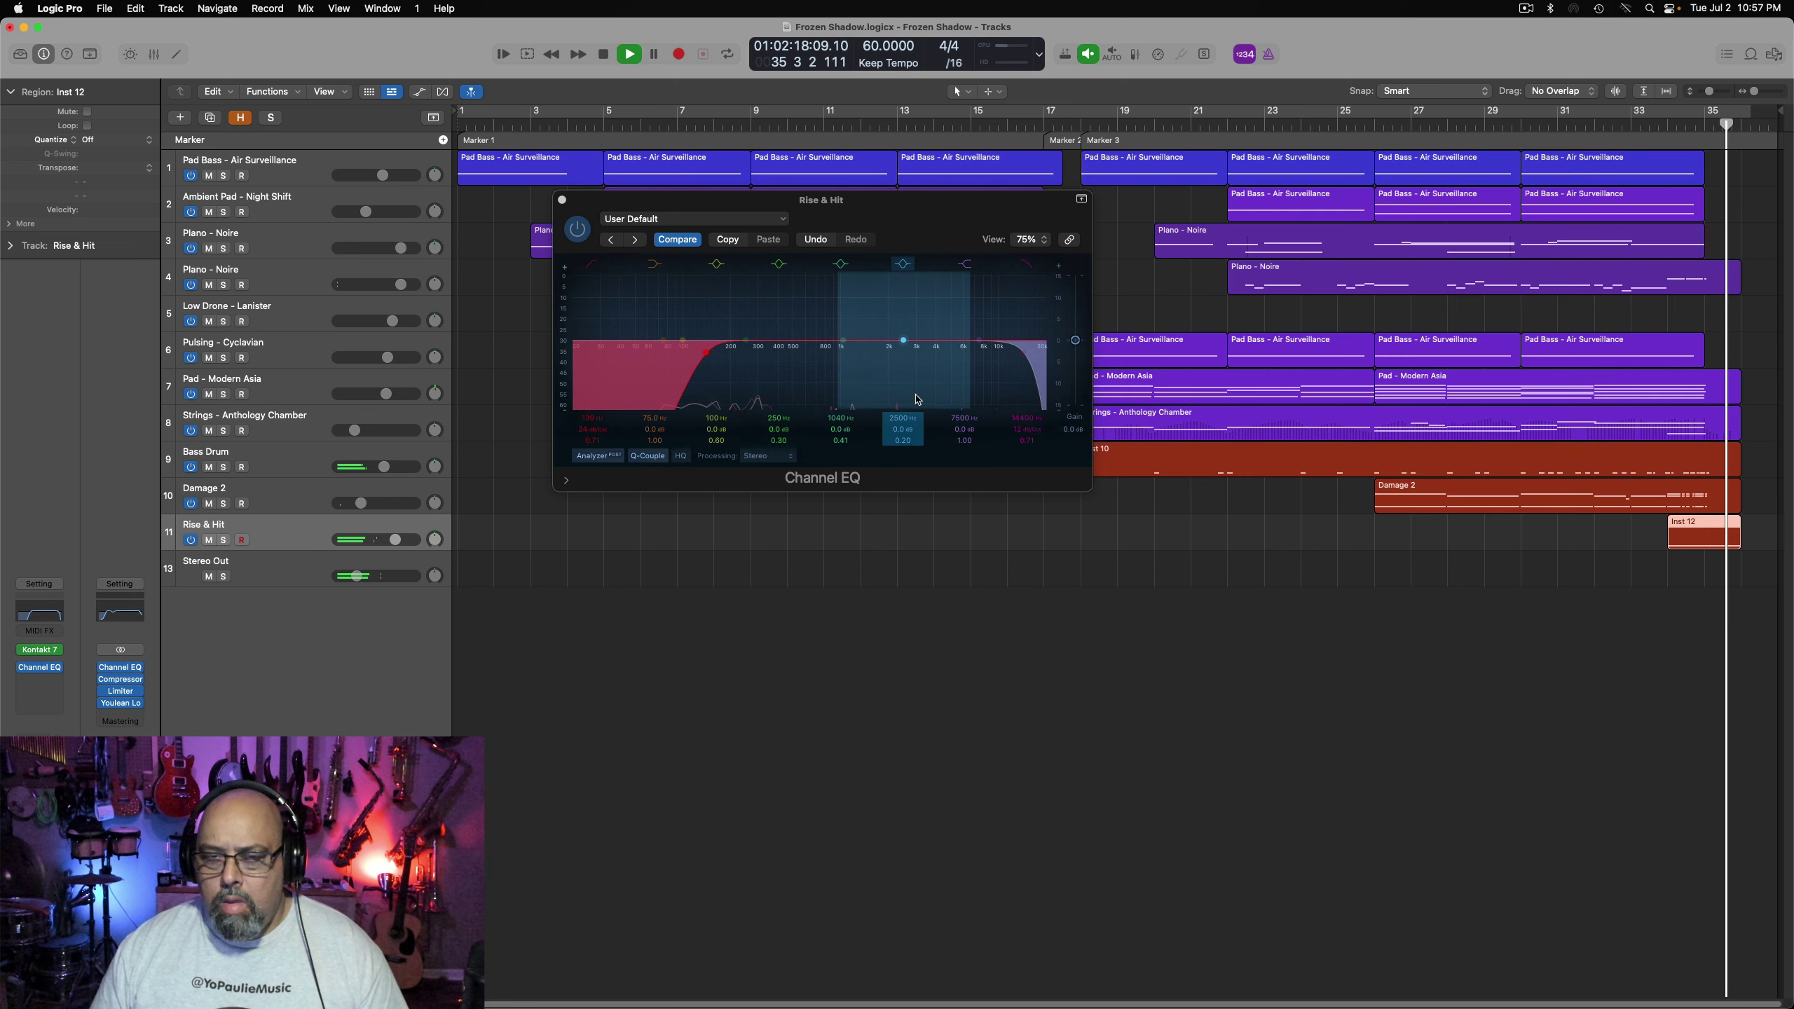
click(562, 201)
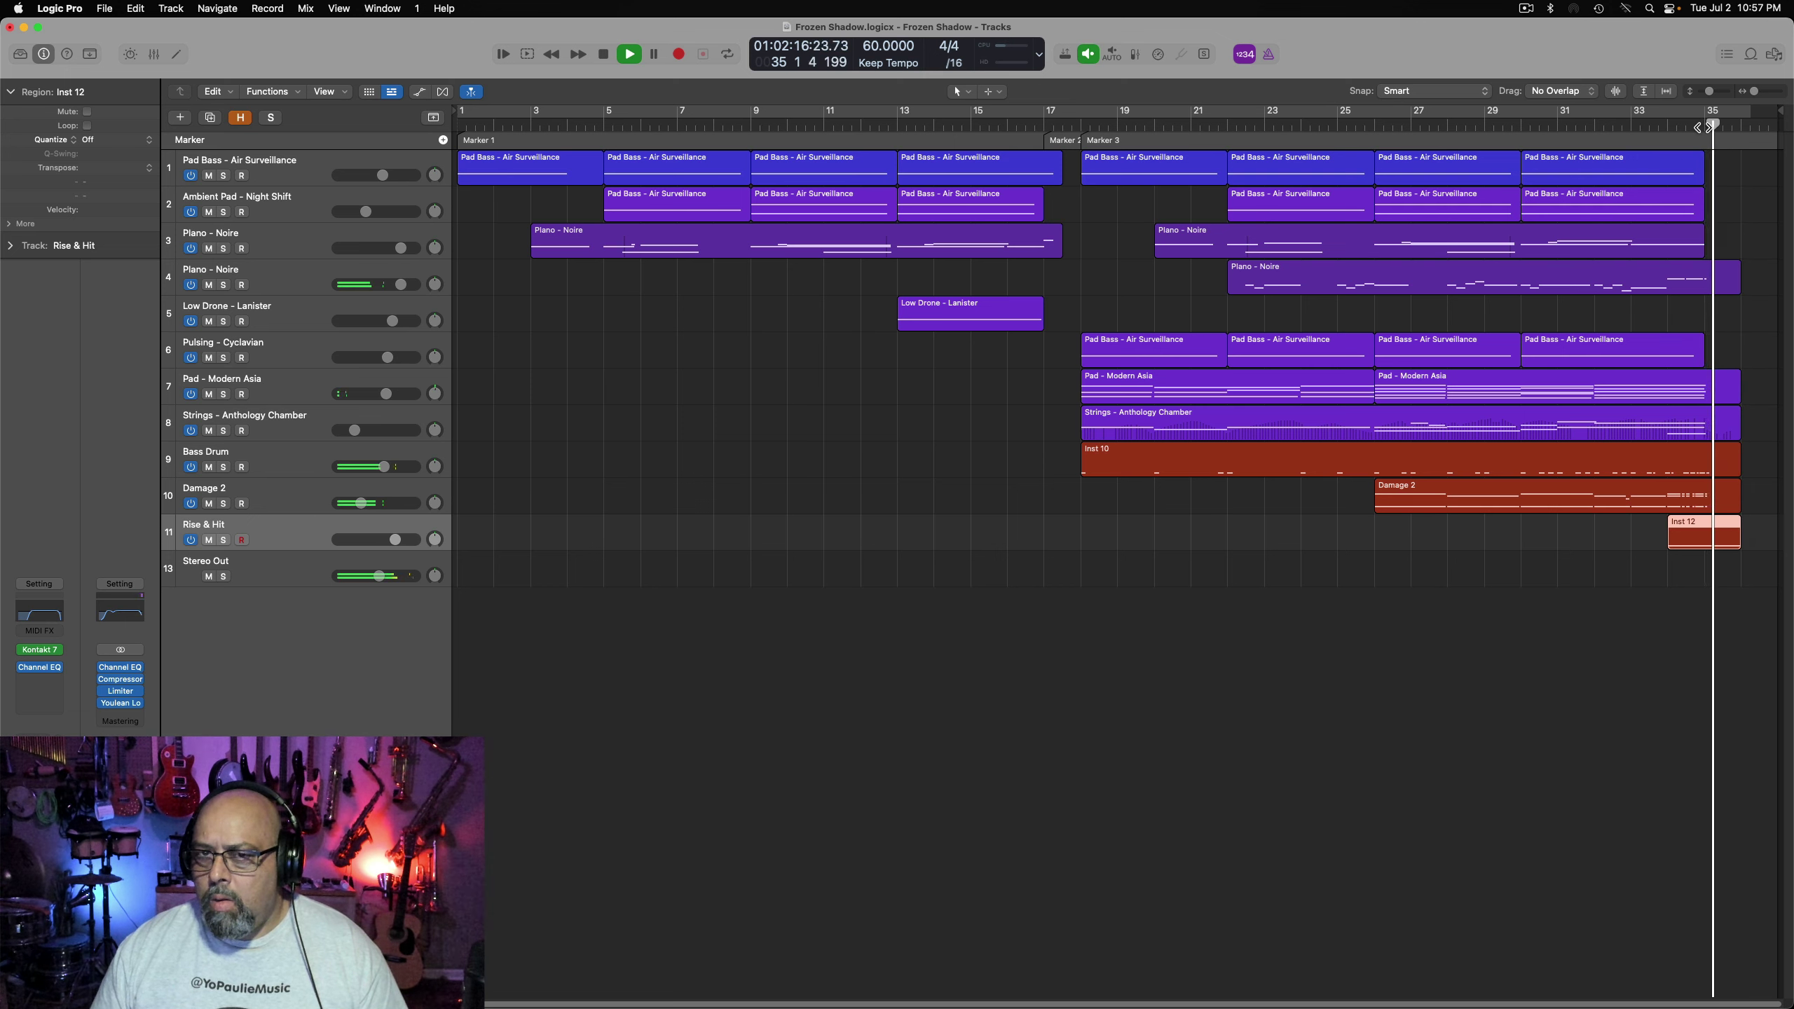
Stop playback with the playhead at bar 35 and search the Apple Loops for "subs"
key(space)
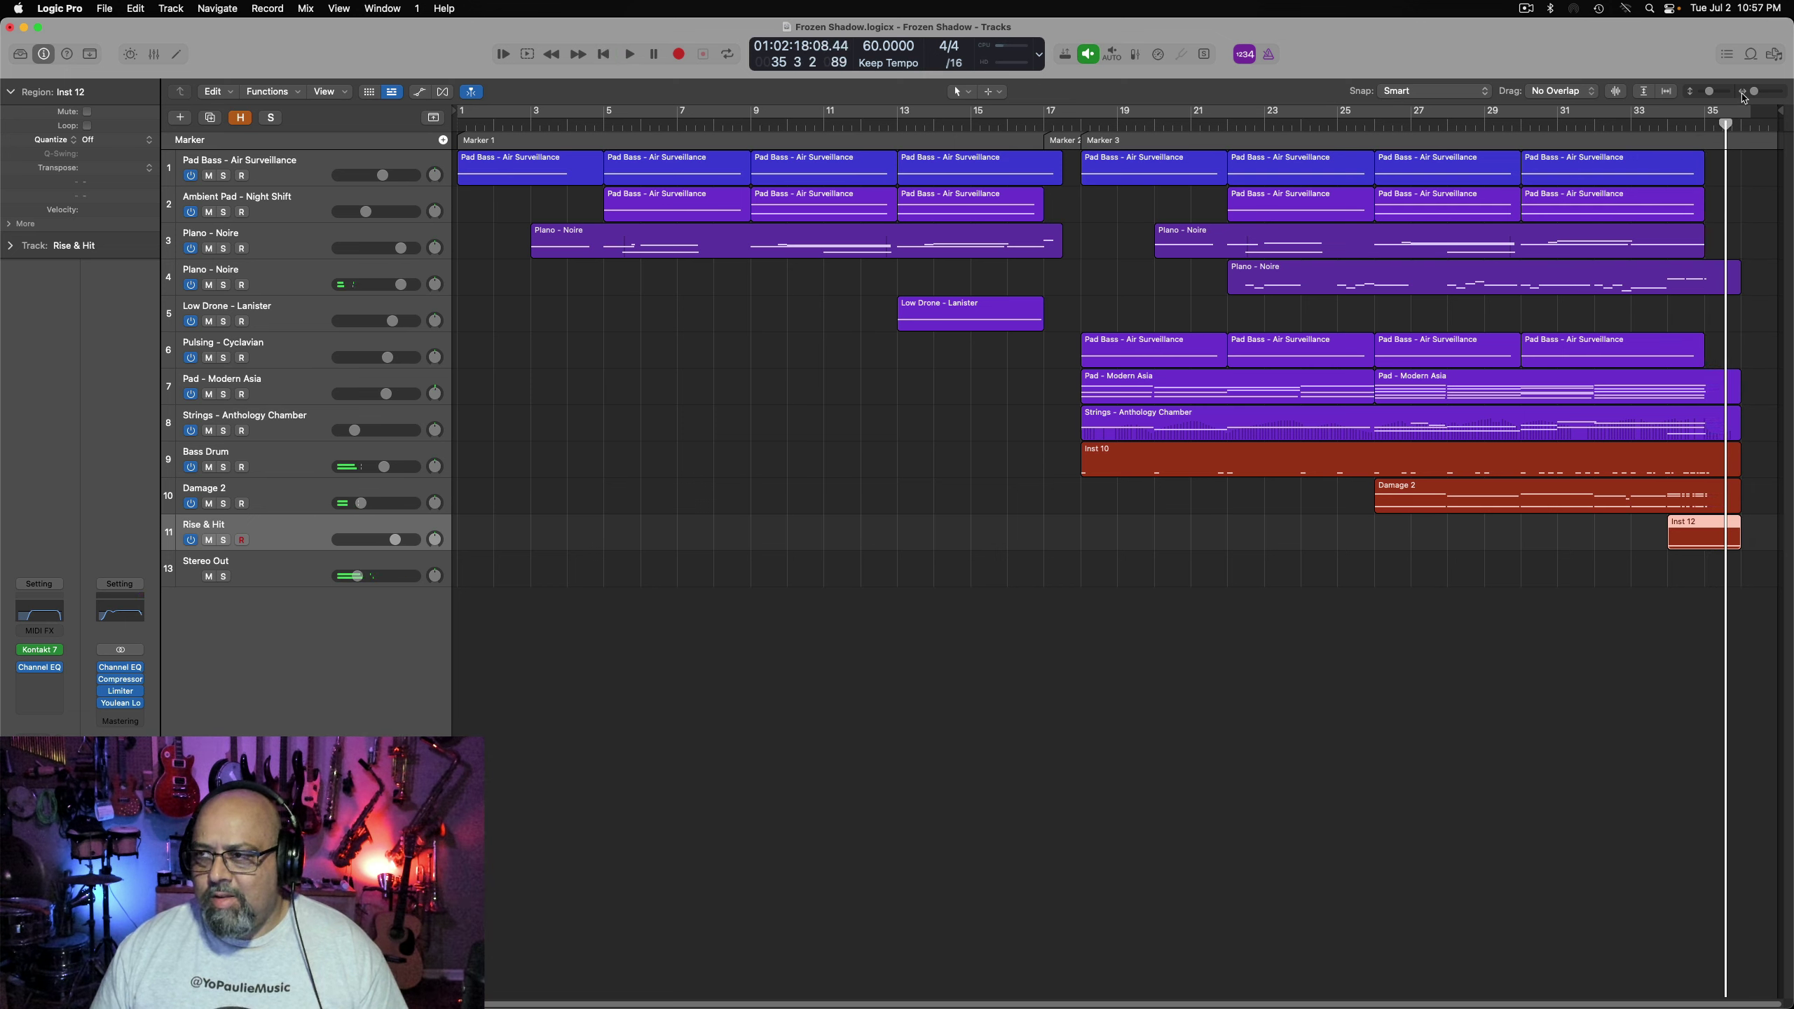
click(1724, 135)
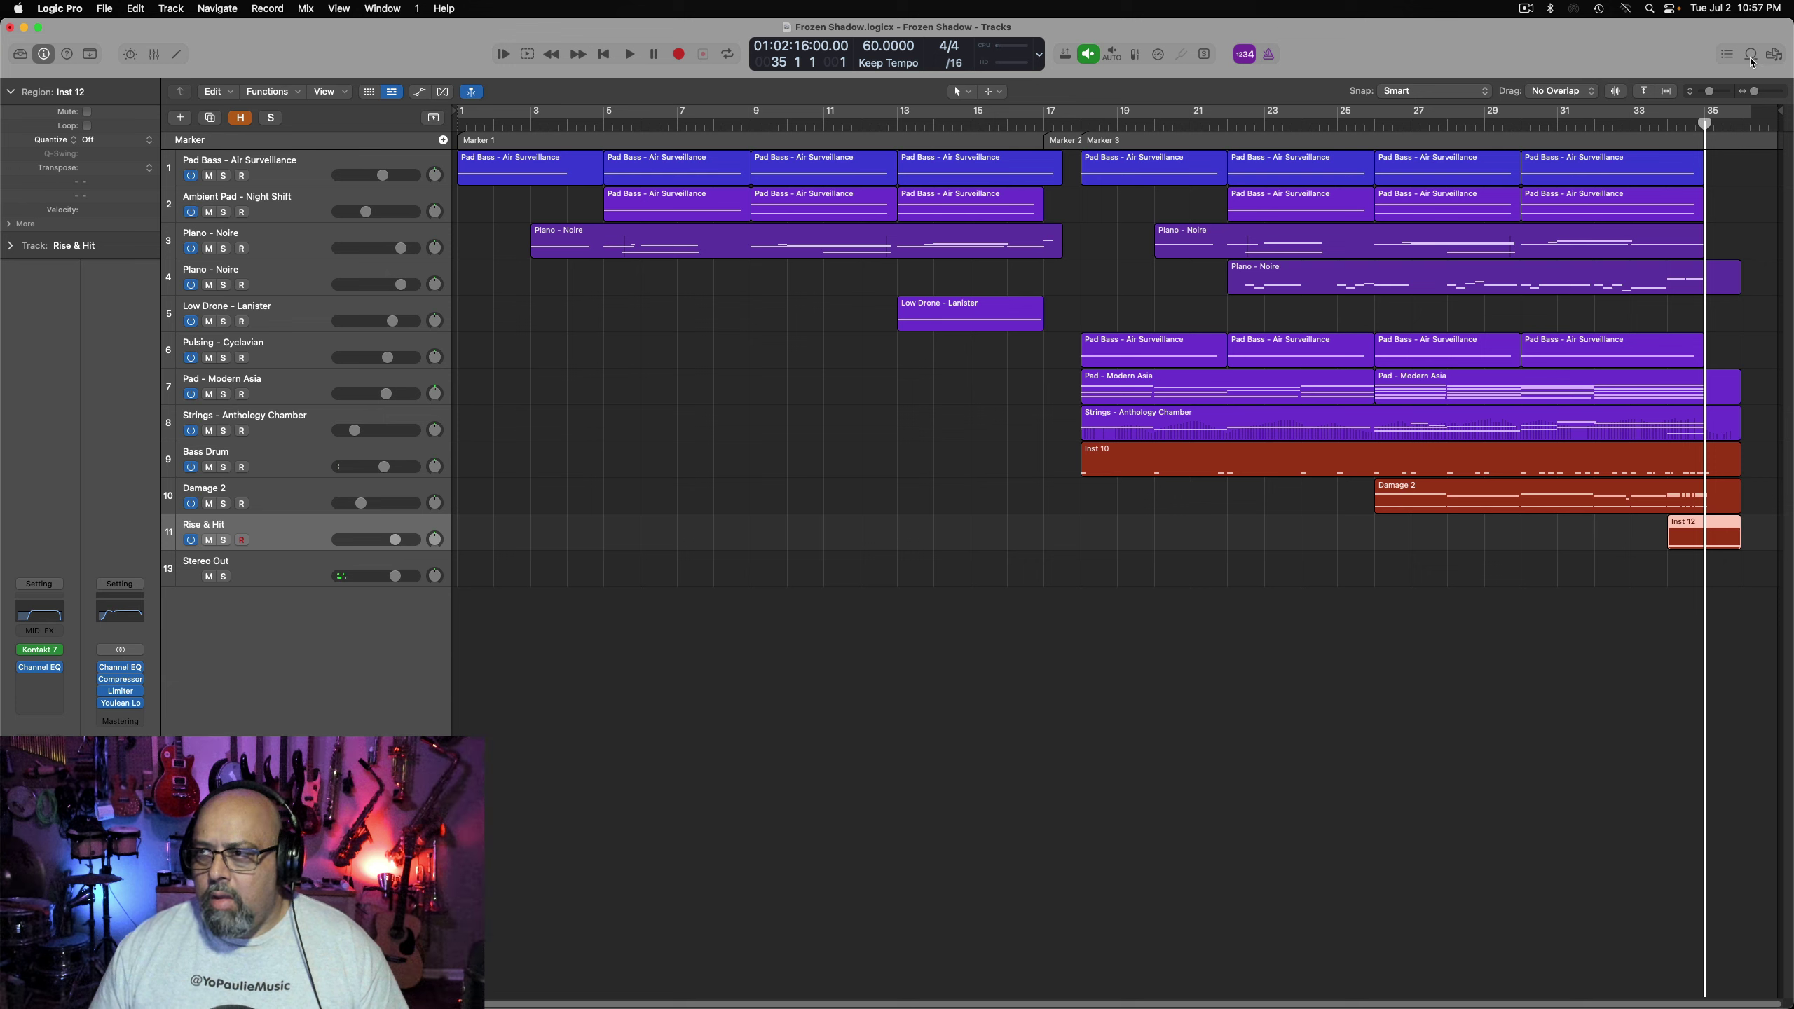
click(1752, 57)
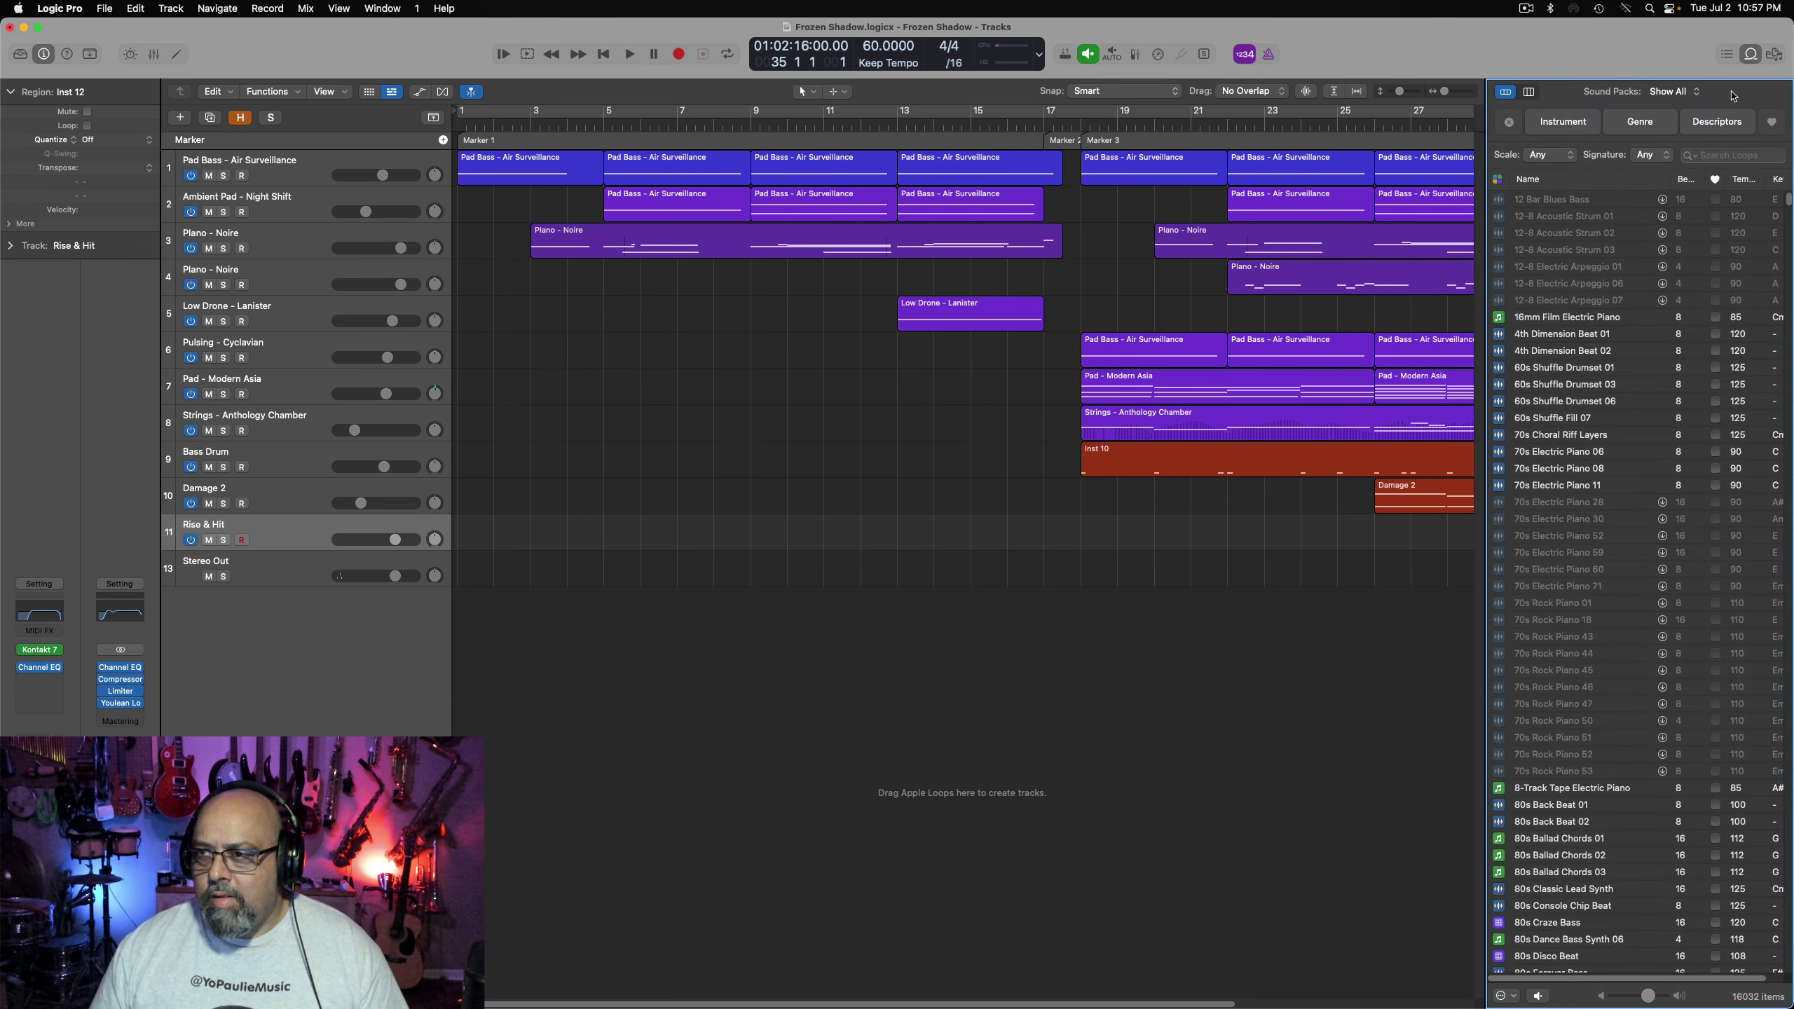
click(1710, 154)
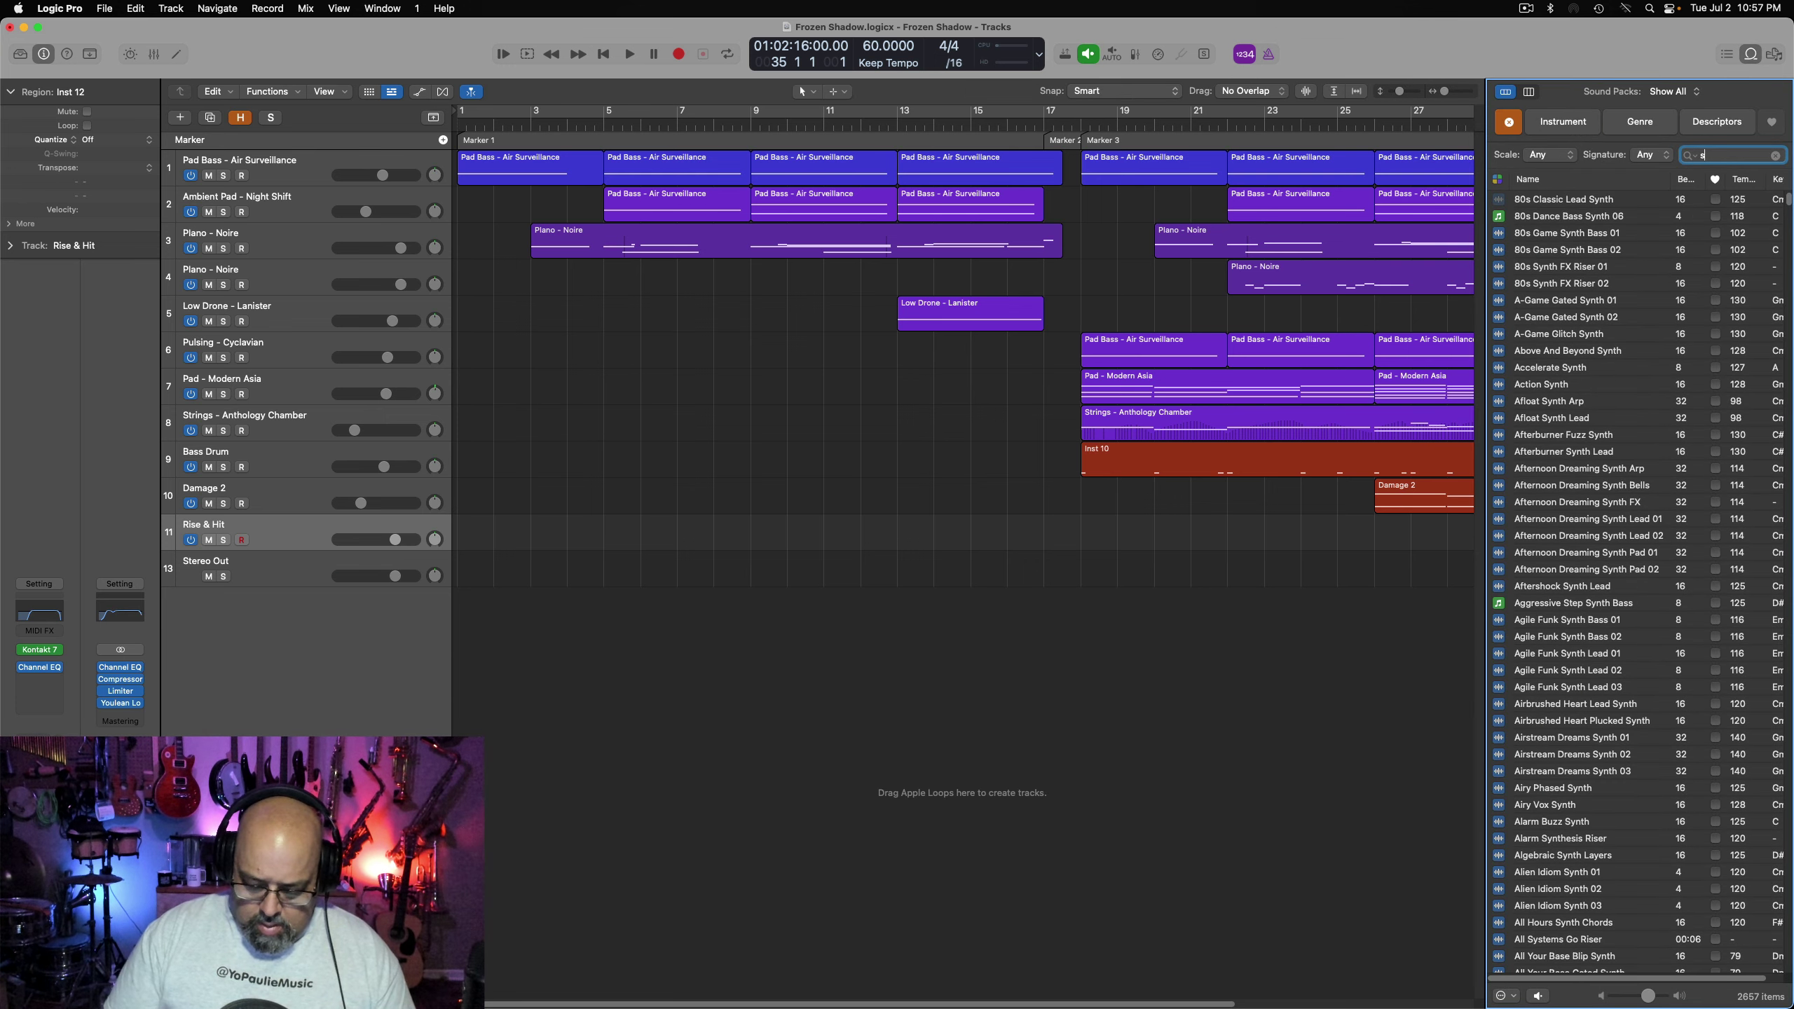
text(subs)
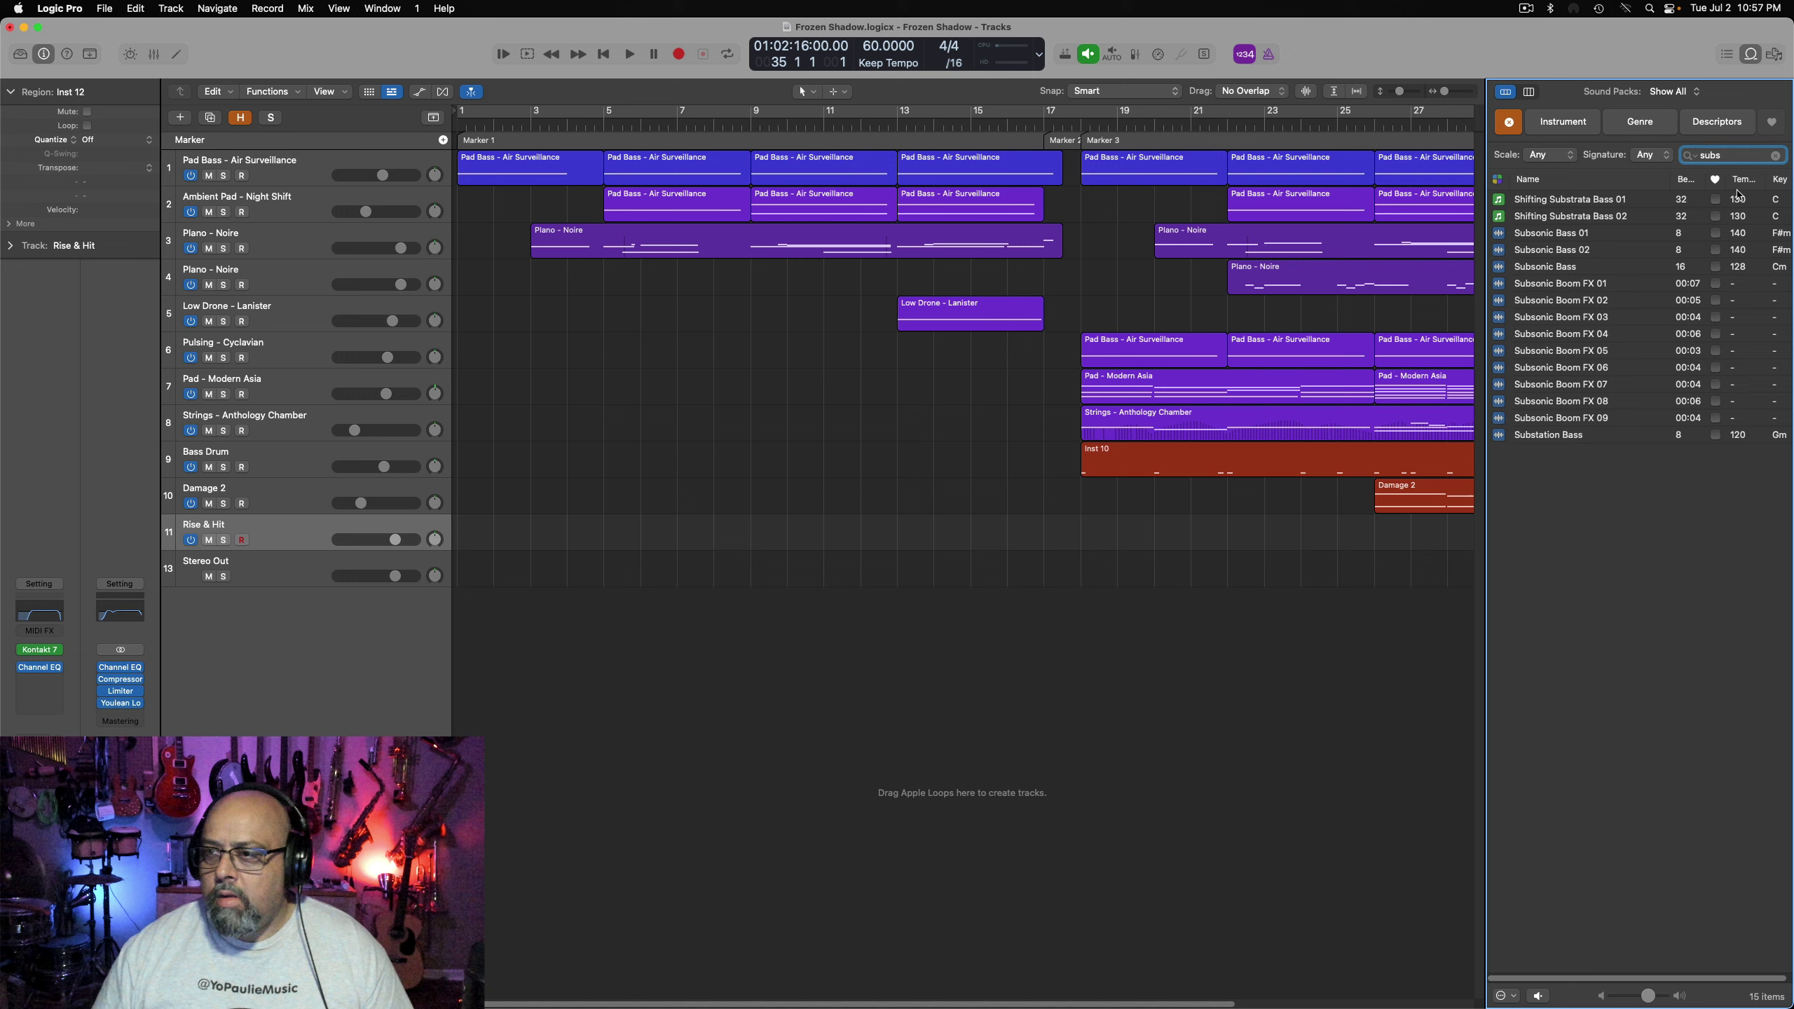
Audition the Subsonic Boom FX loops and add Subsonic Boom FX 07 on a new track at bar 35
click(1566, 333)
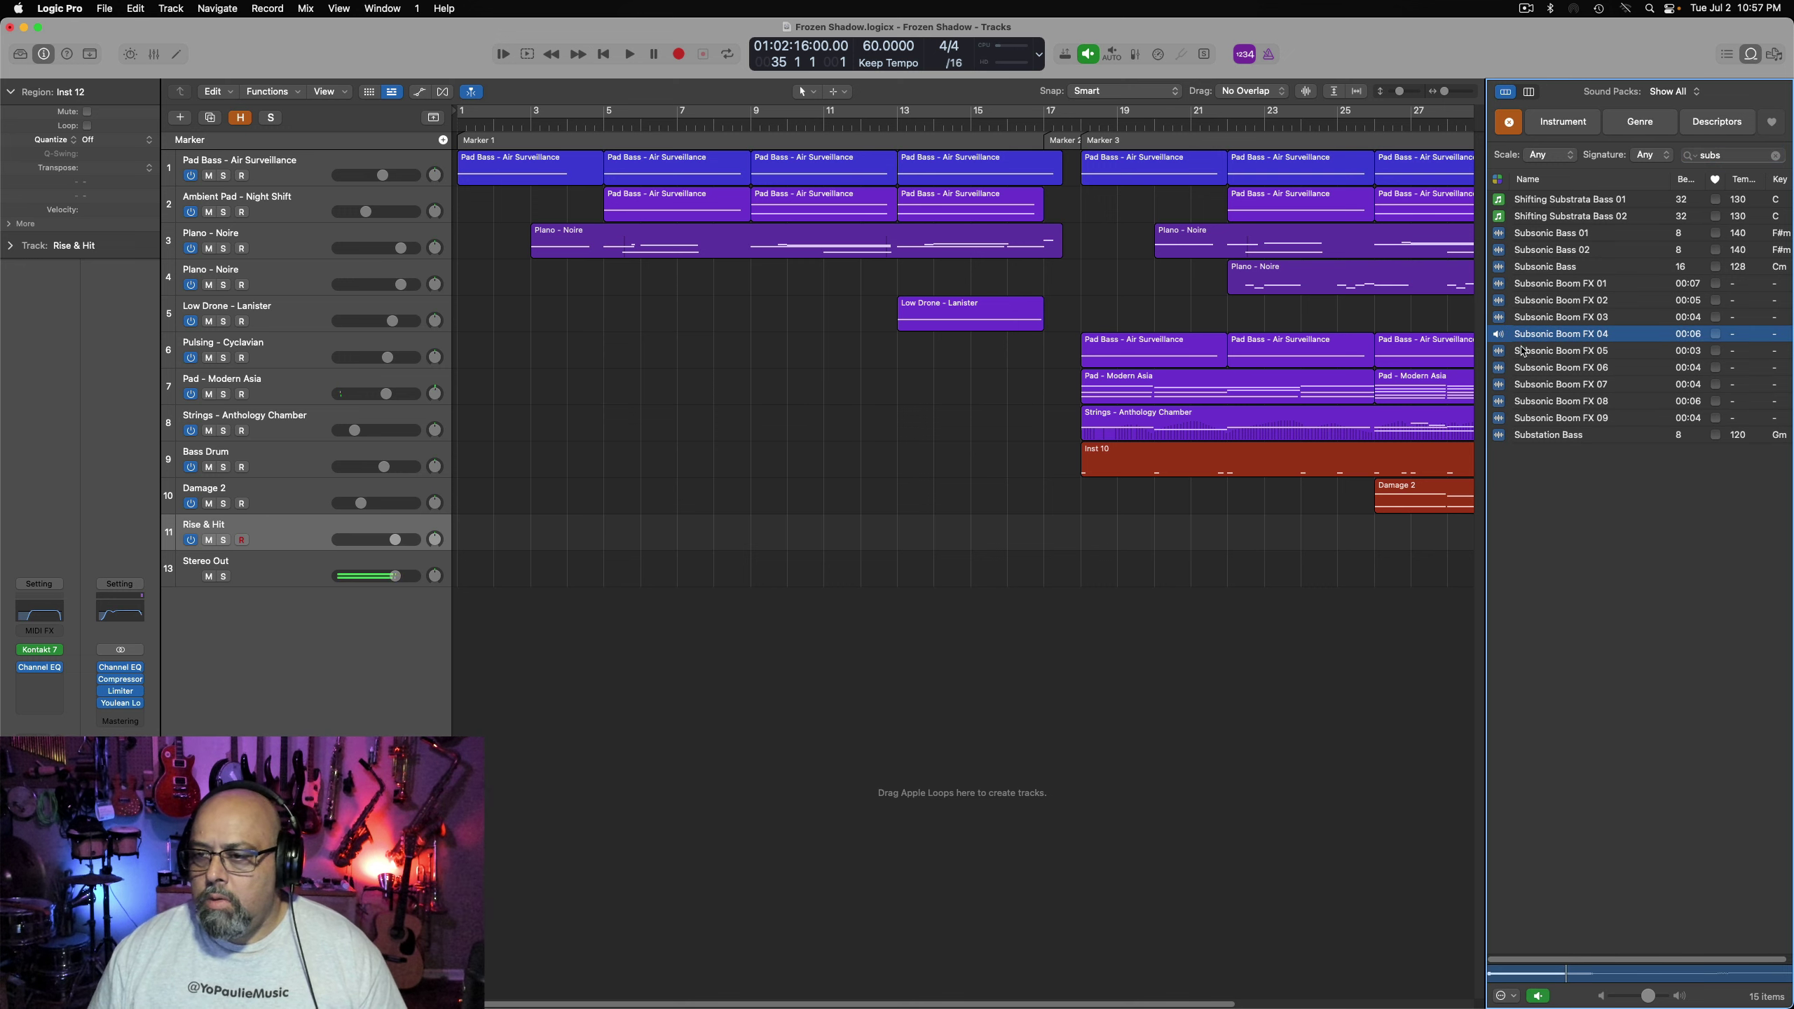
drag(1140, 1005, 1348, 1005)
click(1522, 368)
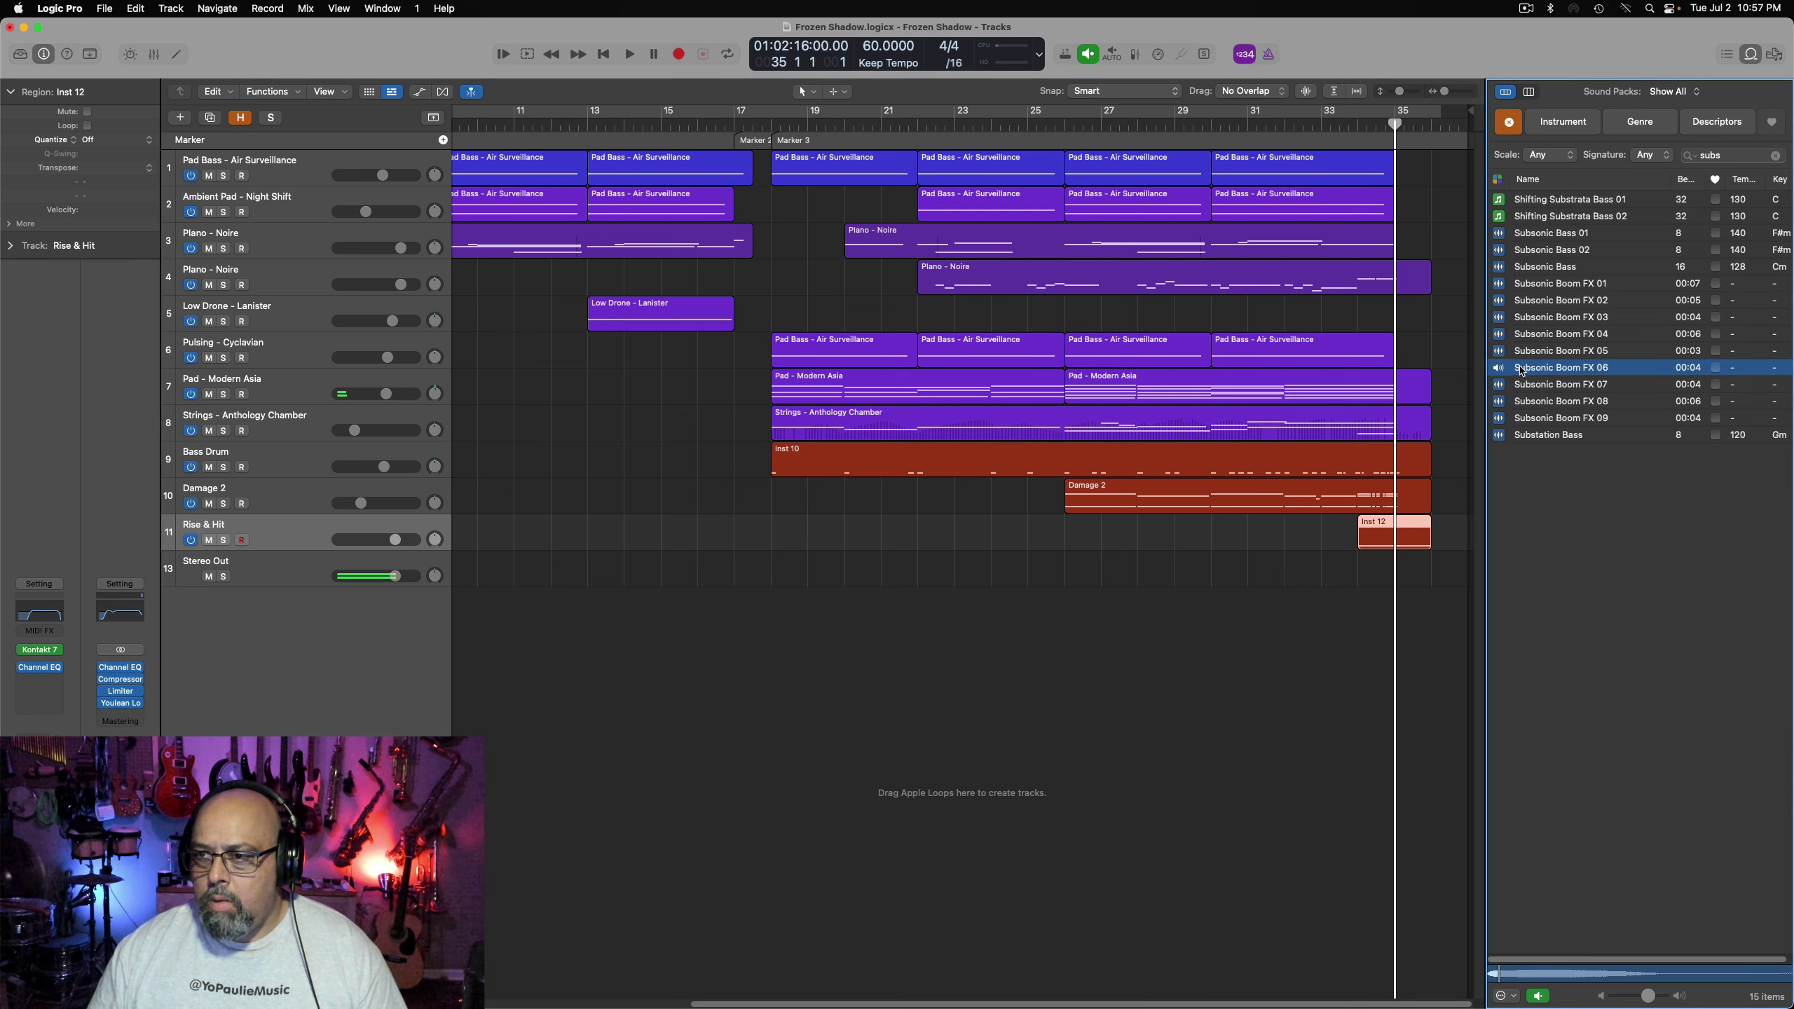
click(1517, 386)
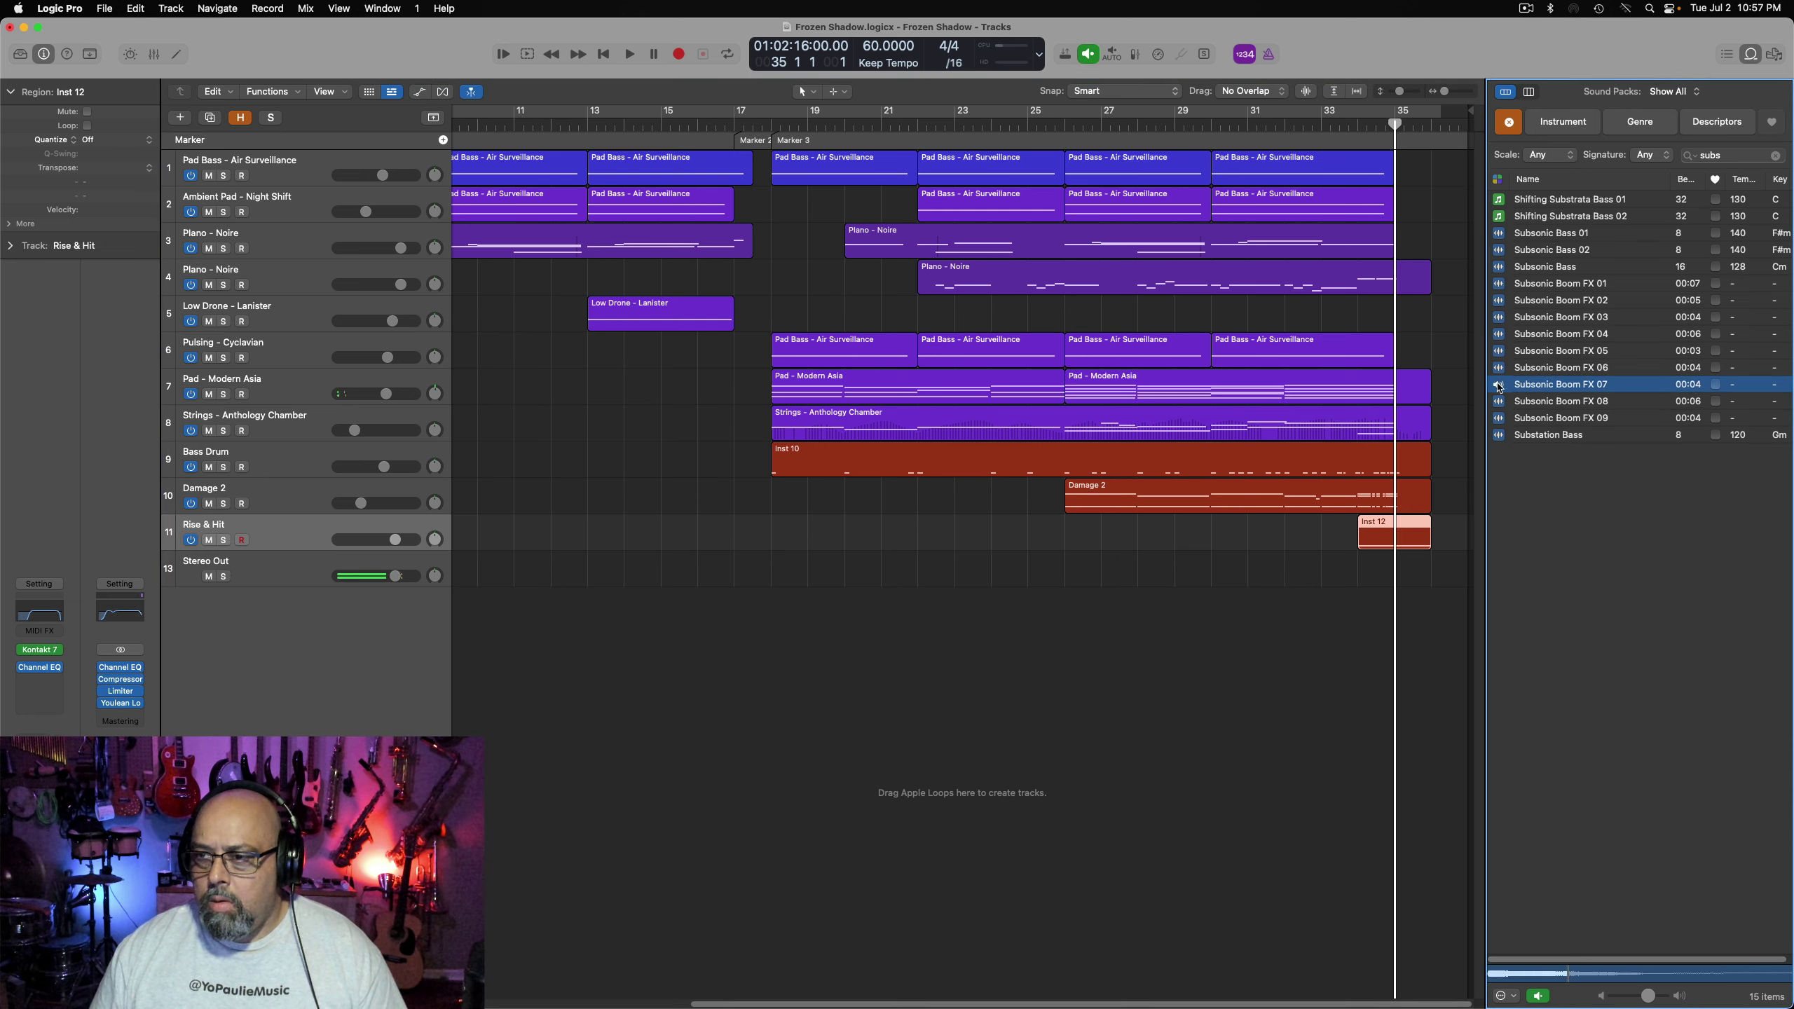
drag(1497, 404, 1401, 620)
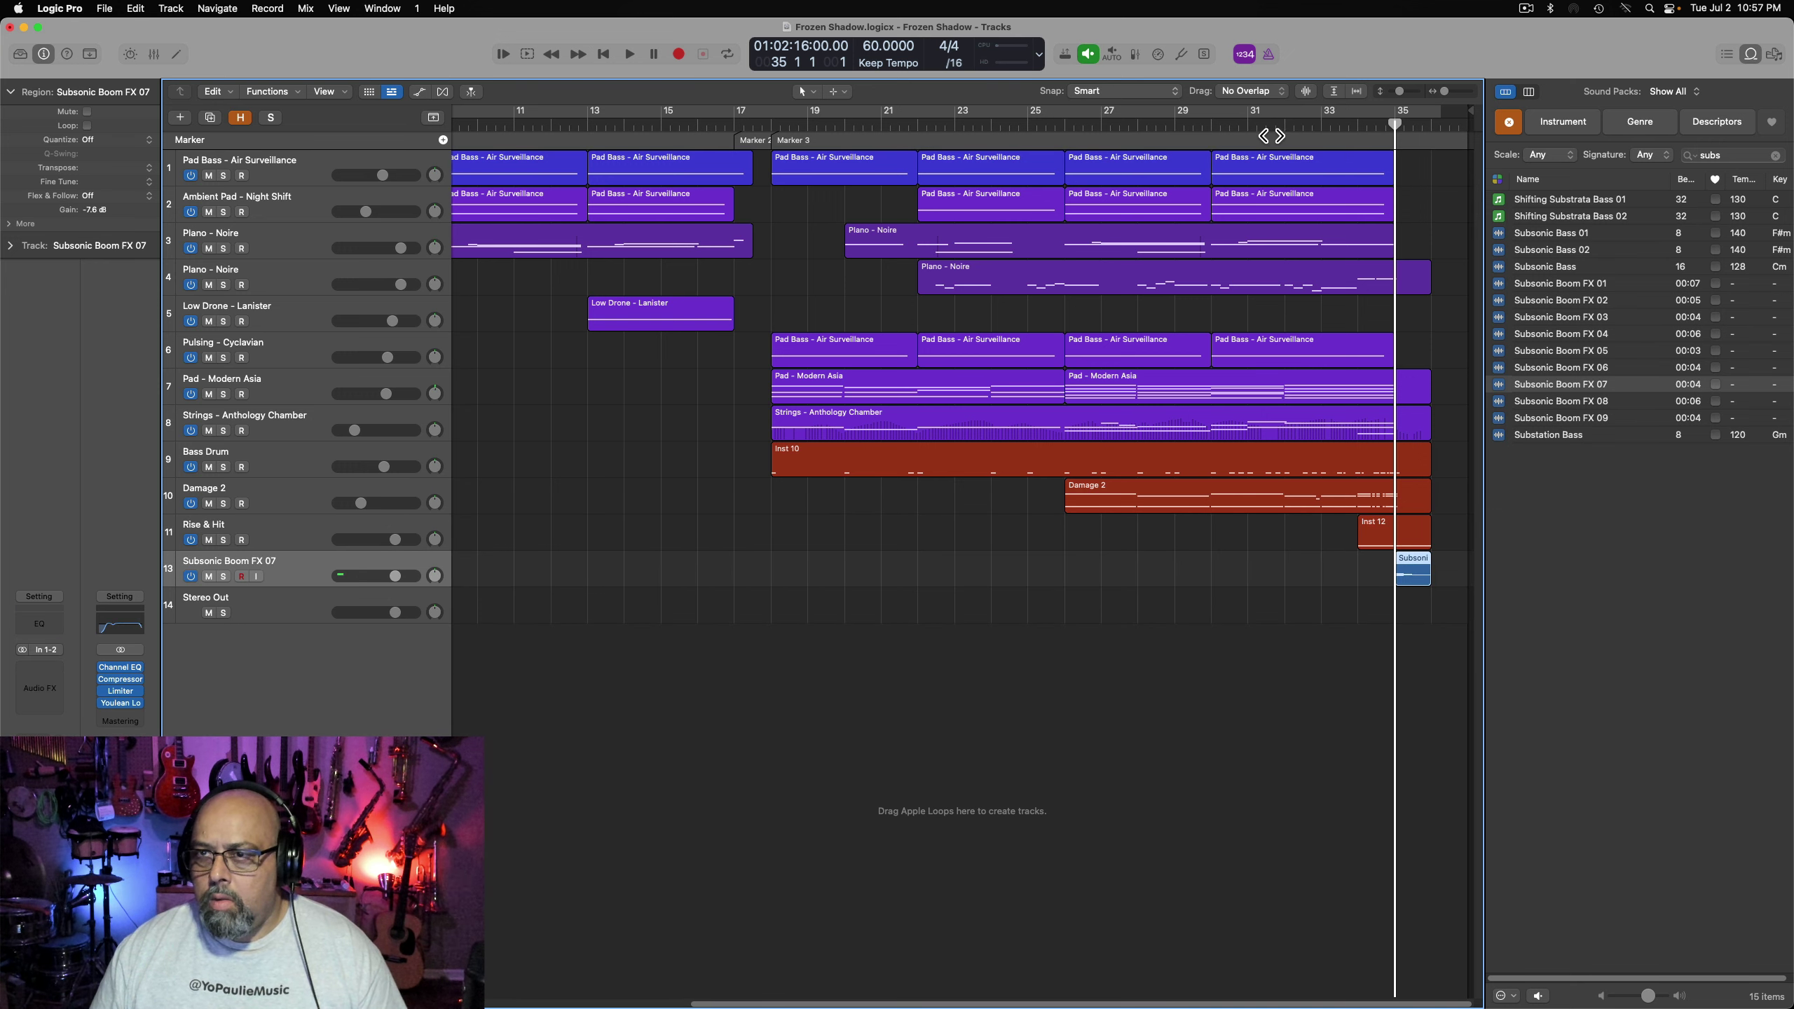
Play from bar 30, hide the loop browser, and color the Subsonic Boom FX 07 region red-orange like the percussion
click(1213, 139)
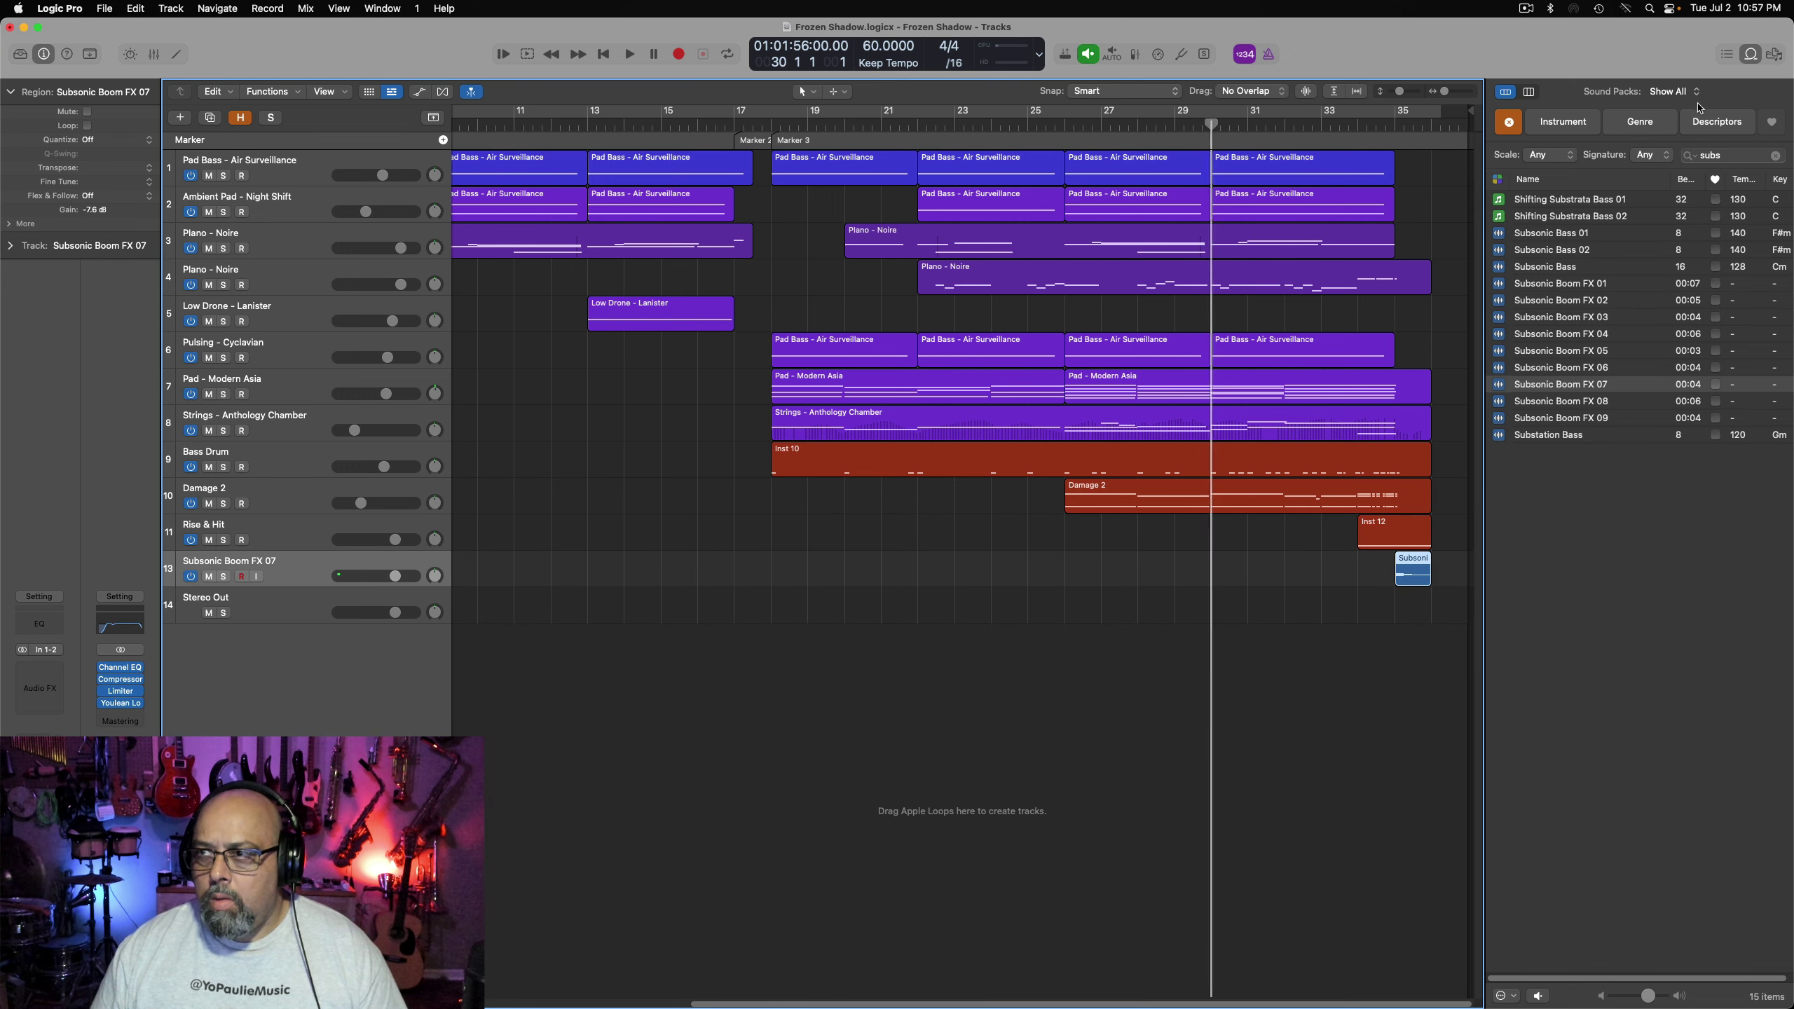
key(space)
click(1752, 56)
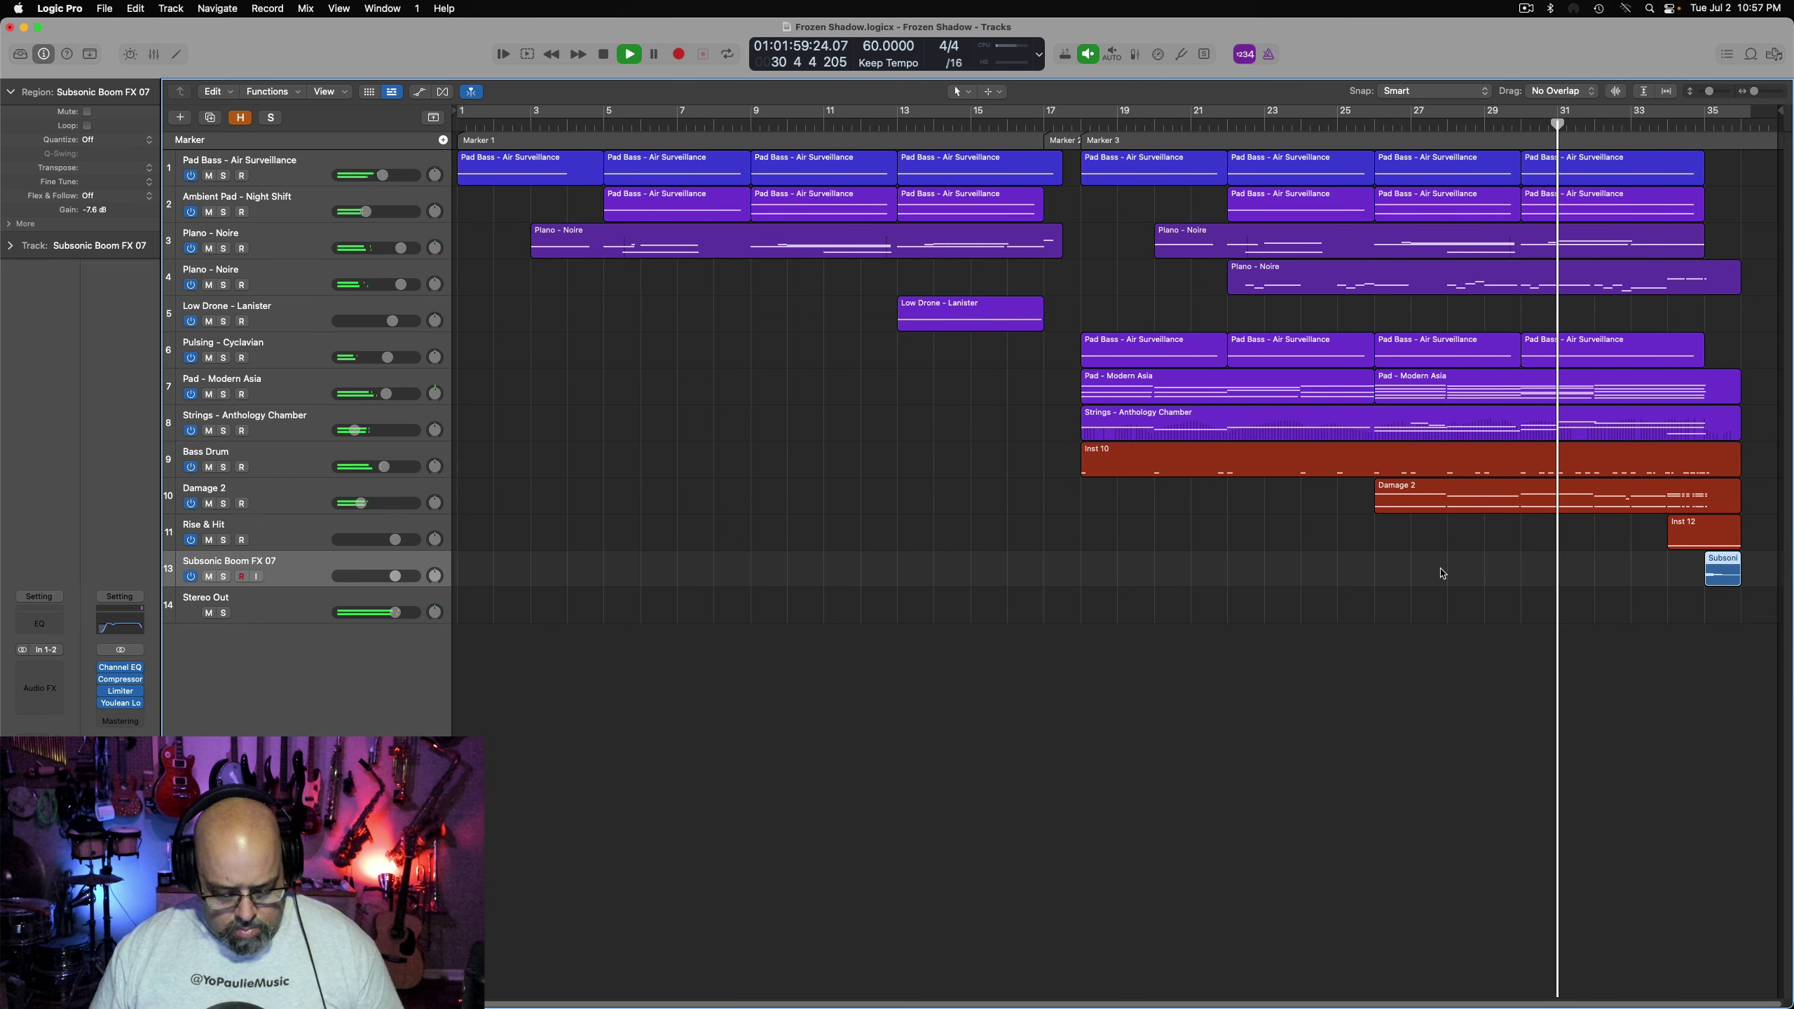
key(alt+c)
click(853, 895)
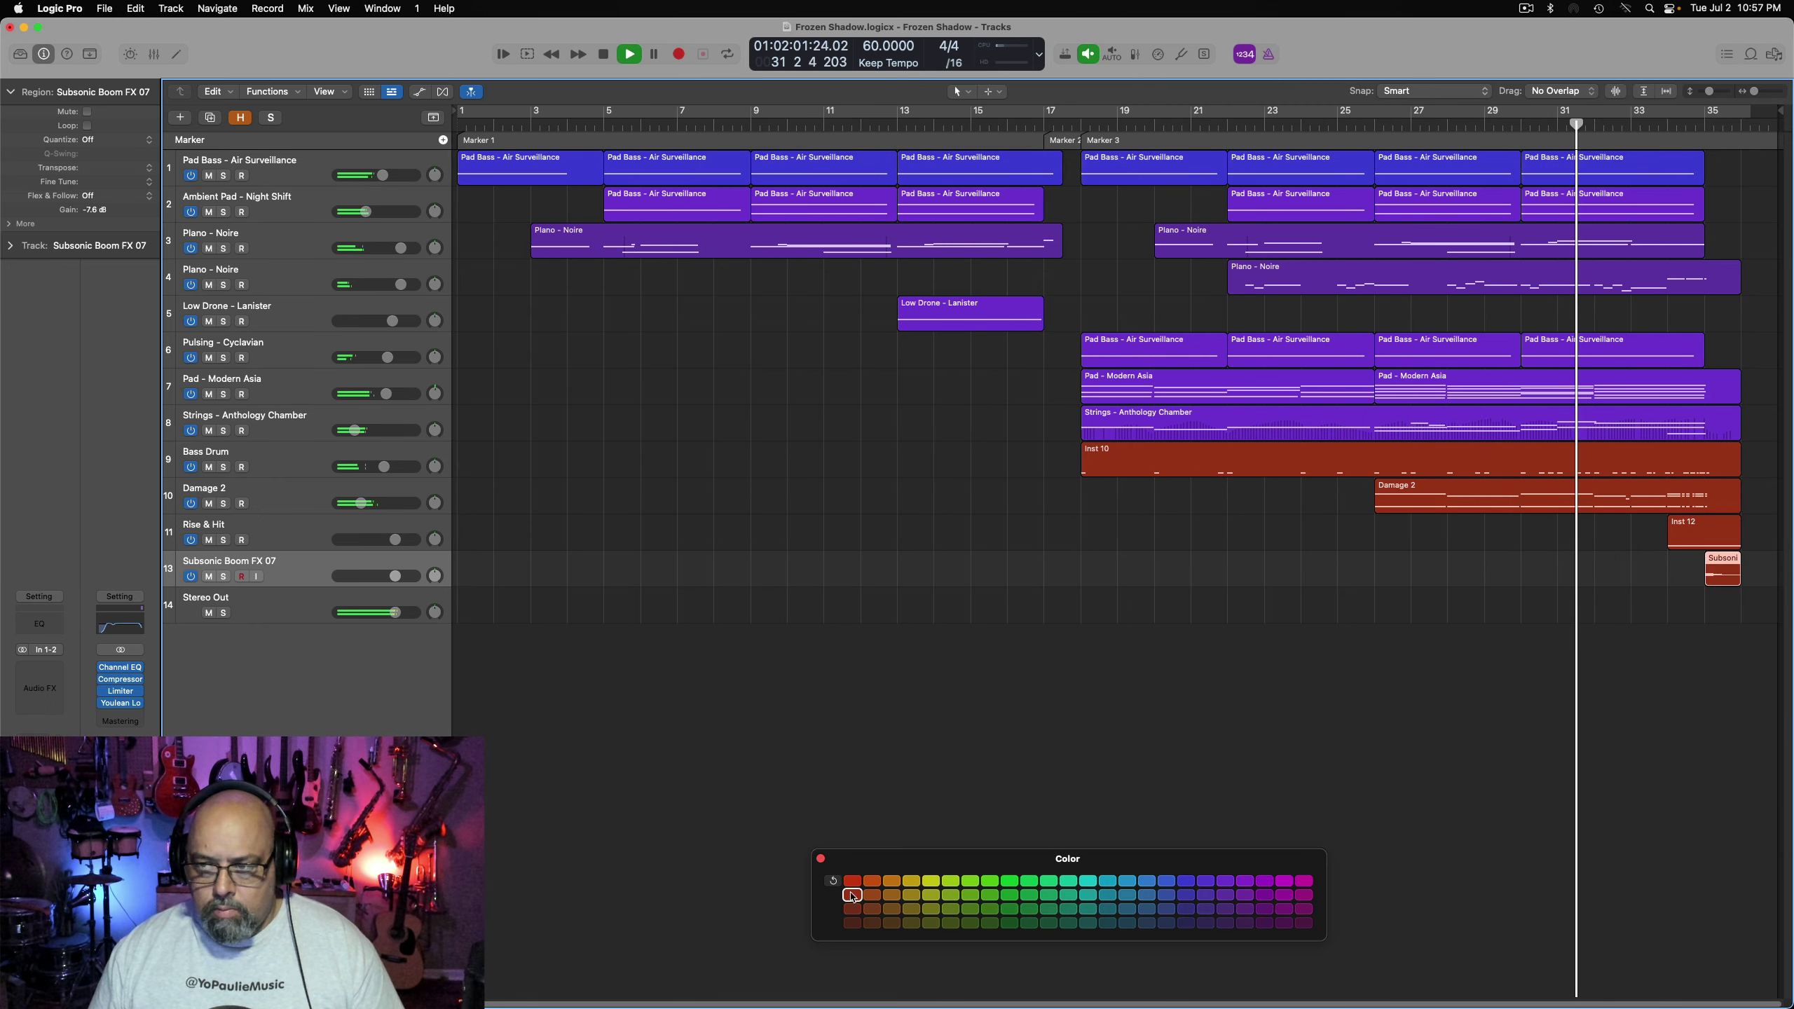
click(820, 859)
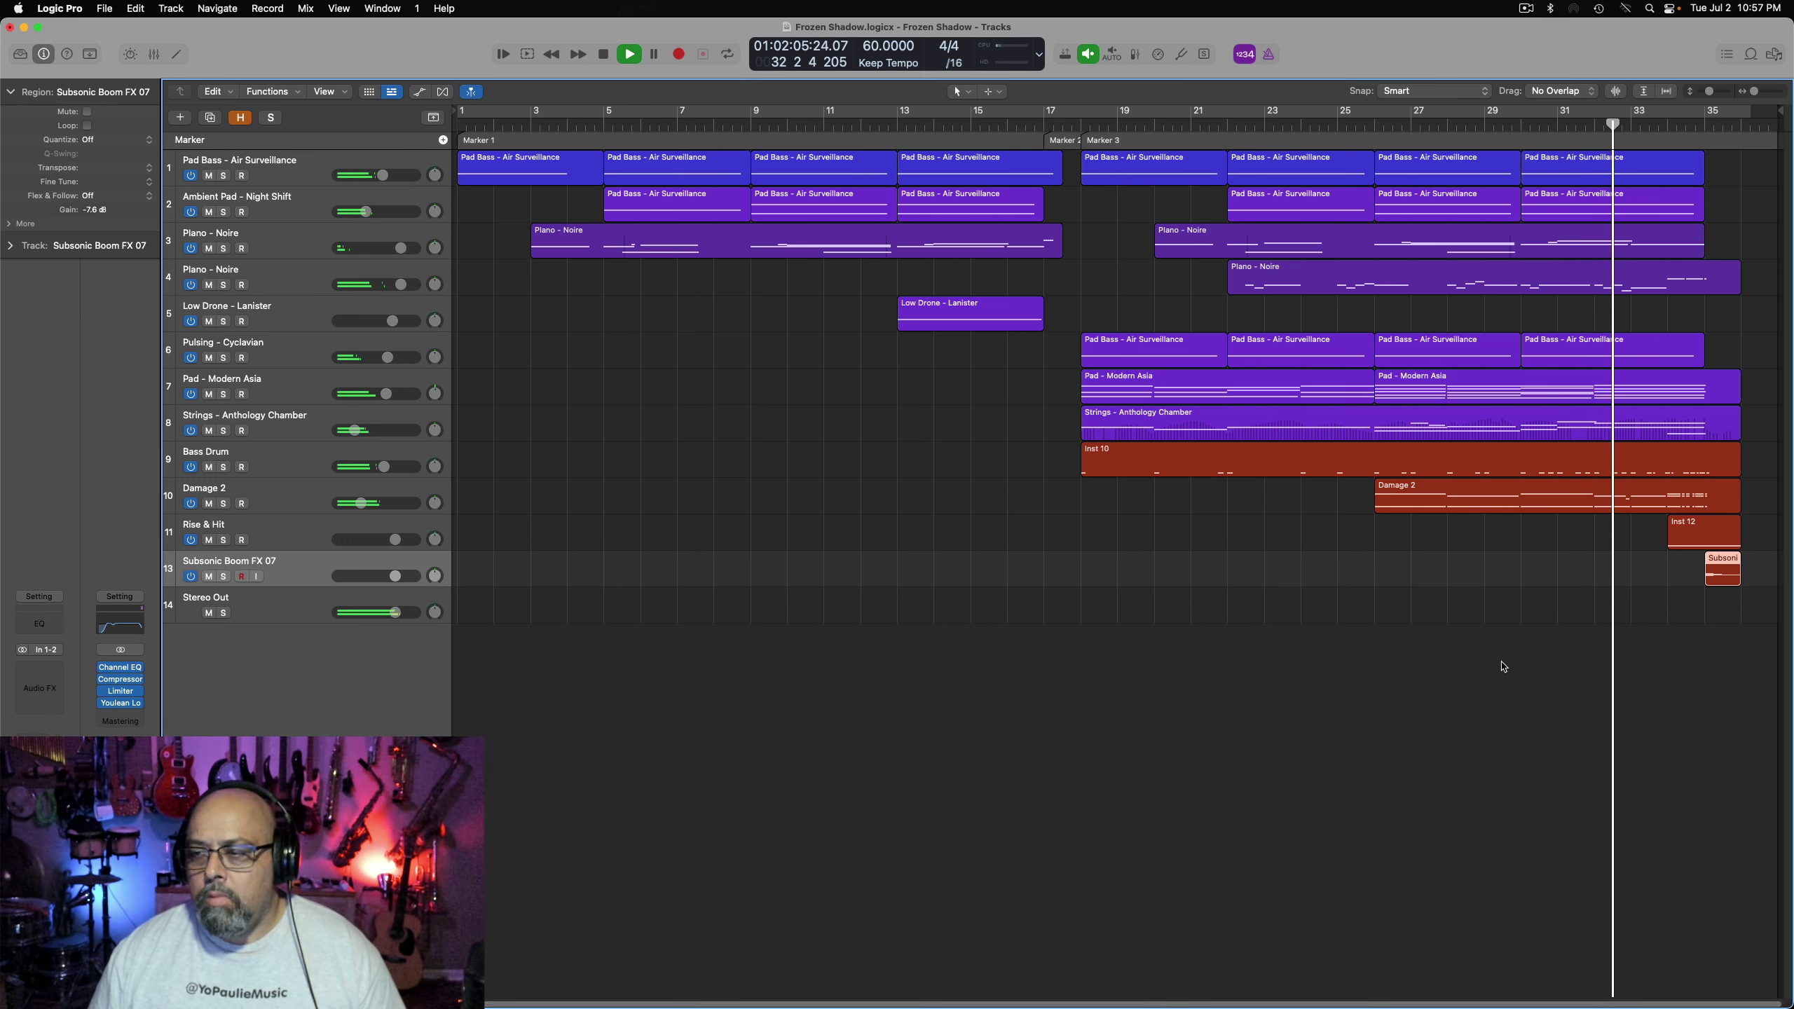
Replay the ending around bar 35 to hear the boom, stop playback, and select the Damage 2 track
click(1704, 126)
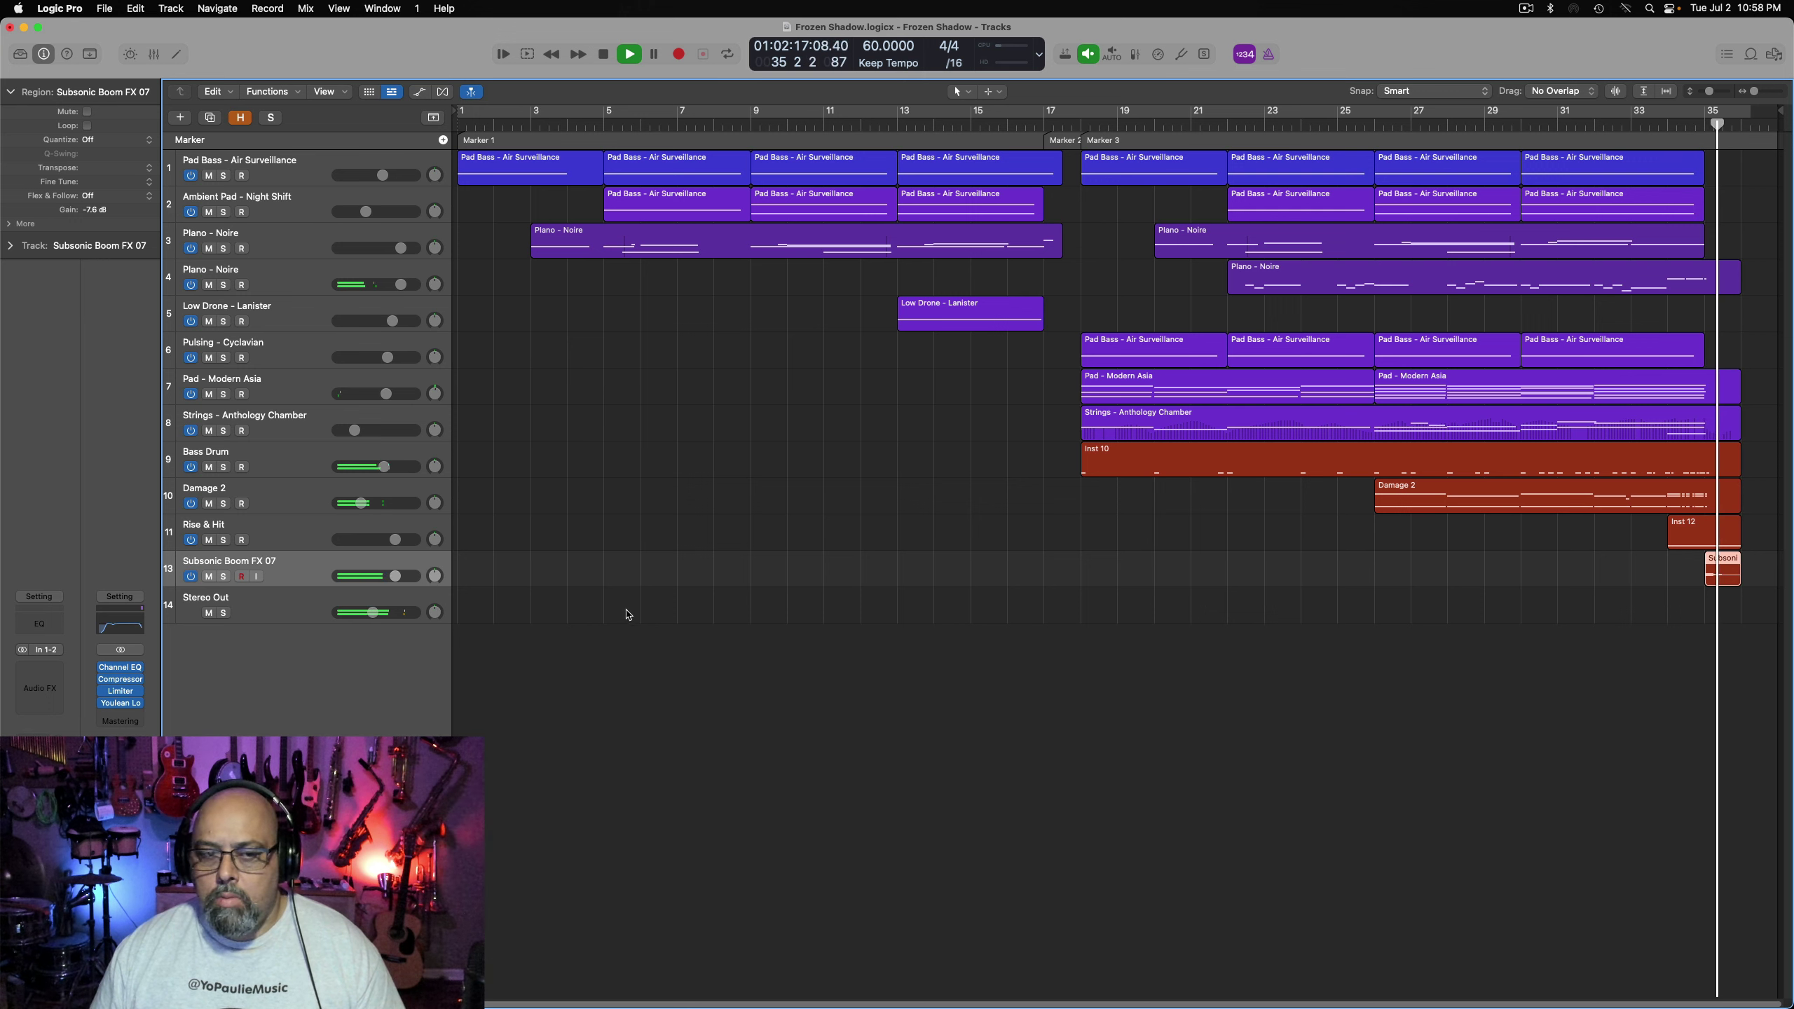
key(space)
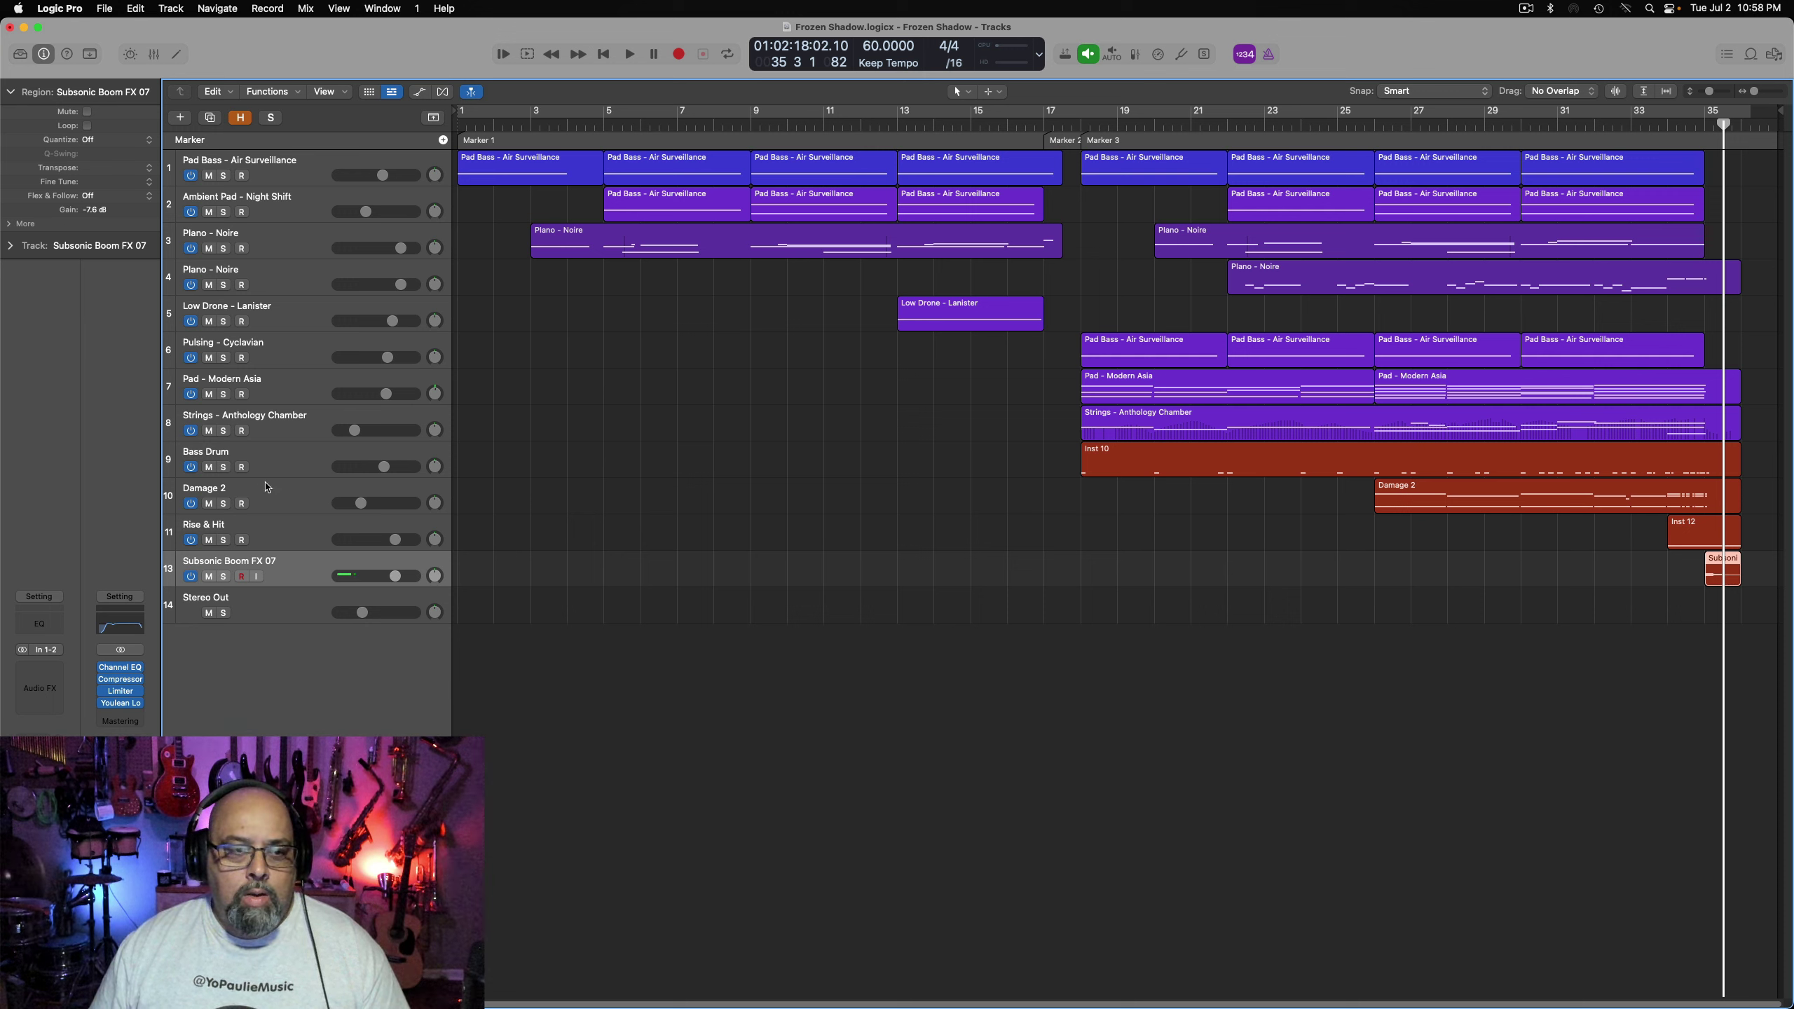
click(289, 549)
shift+click(297, 576)
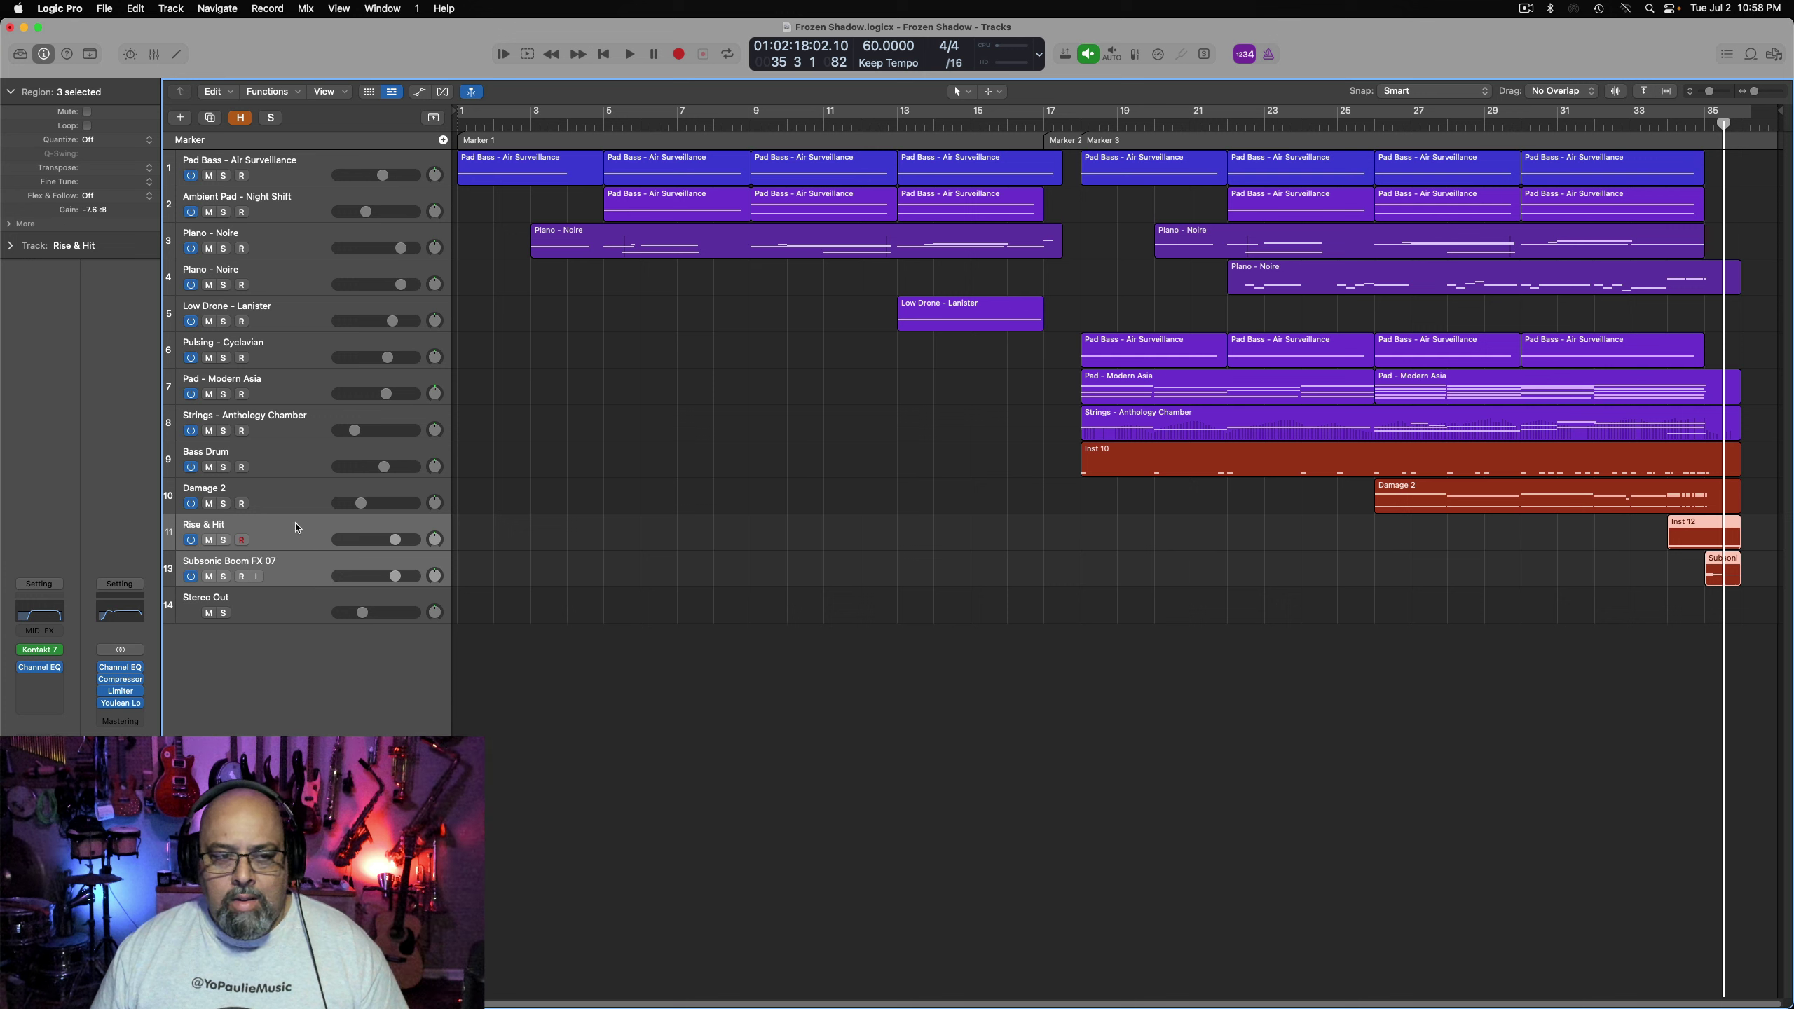
click(294, 499)
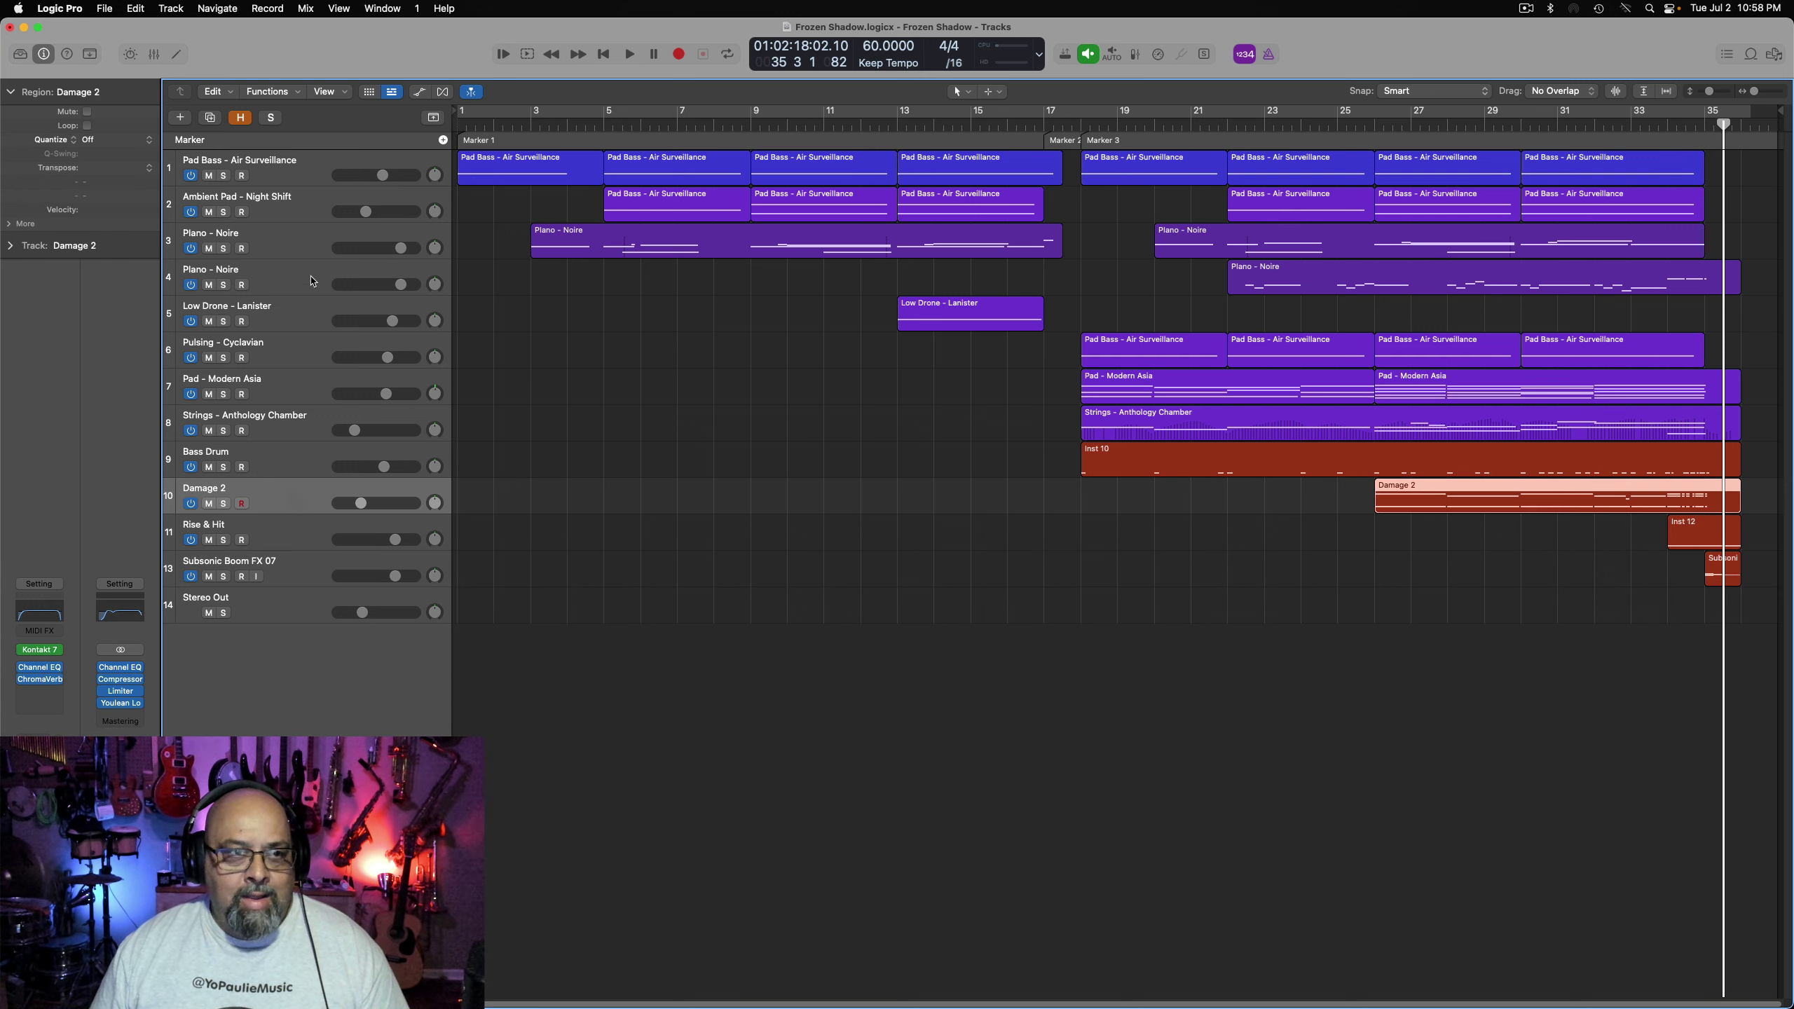
Review the track list from Pad Bass to Rise & Hit, and select the opening section's pad, piano, and Low Drone regions to examine its layering
shift+click(302, 168)
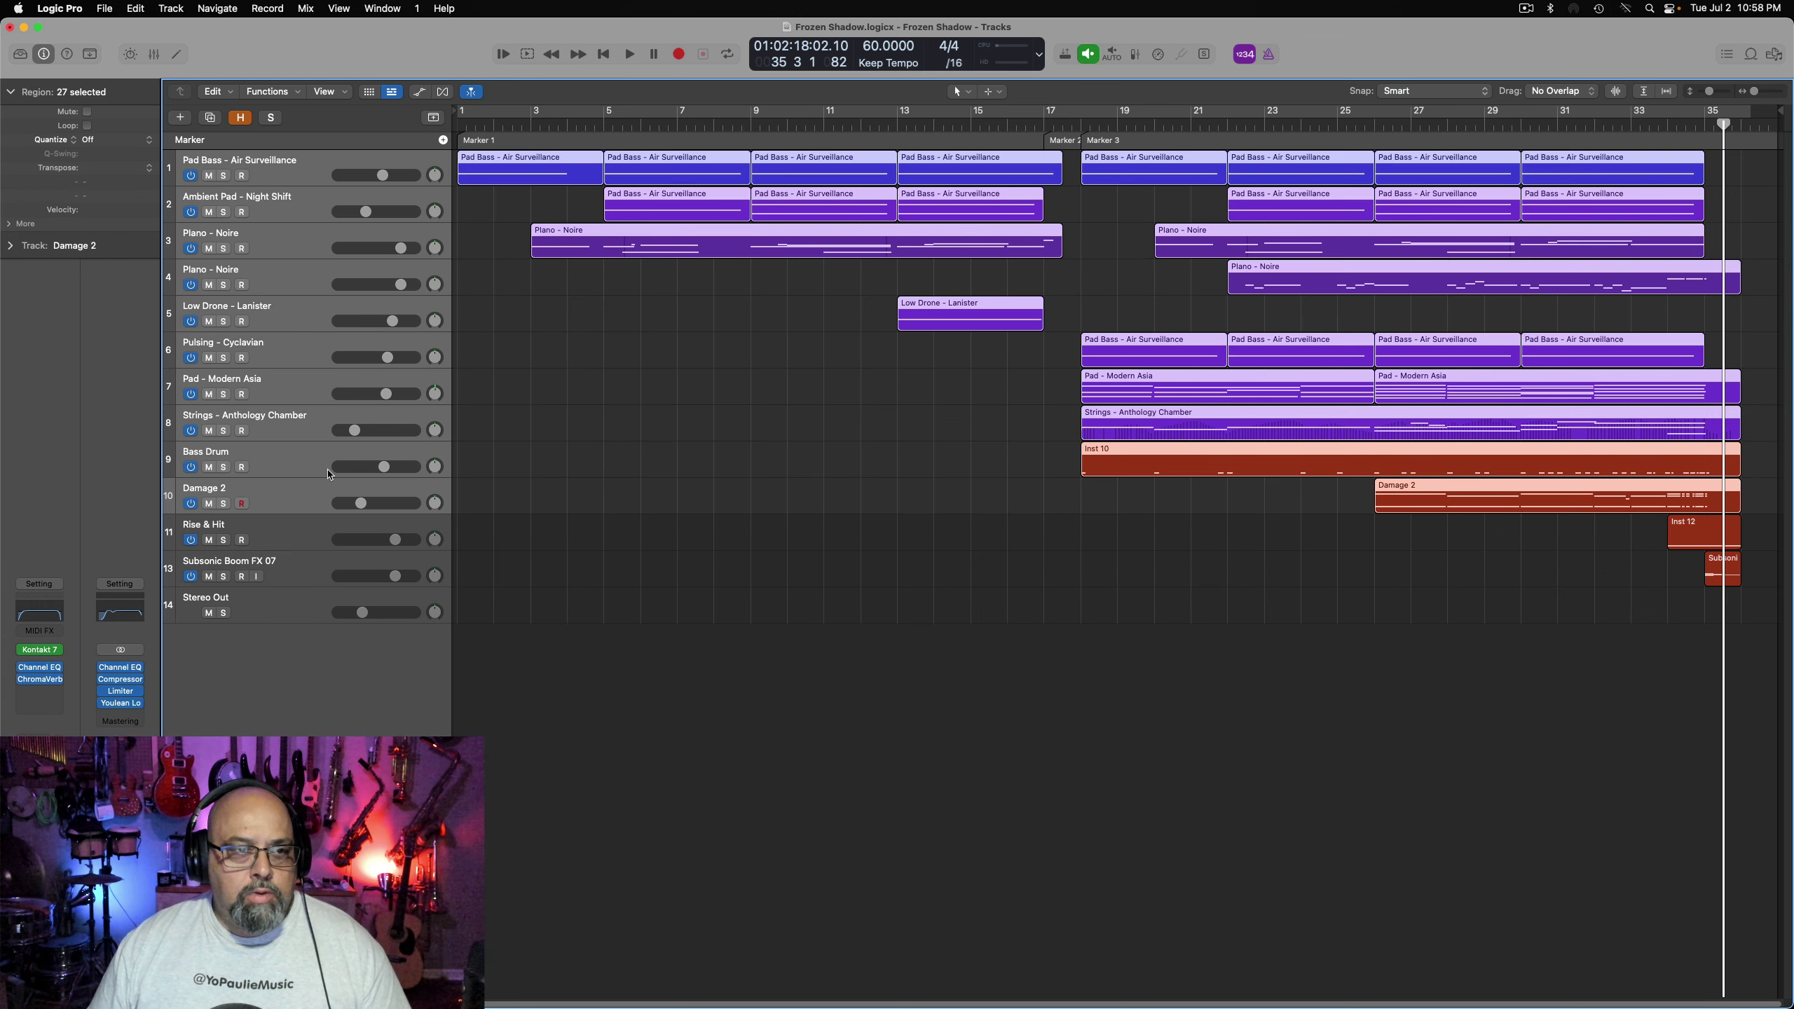
click(338, 546)
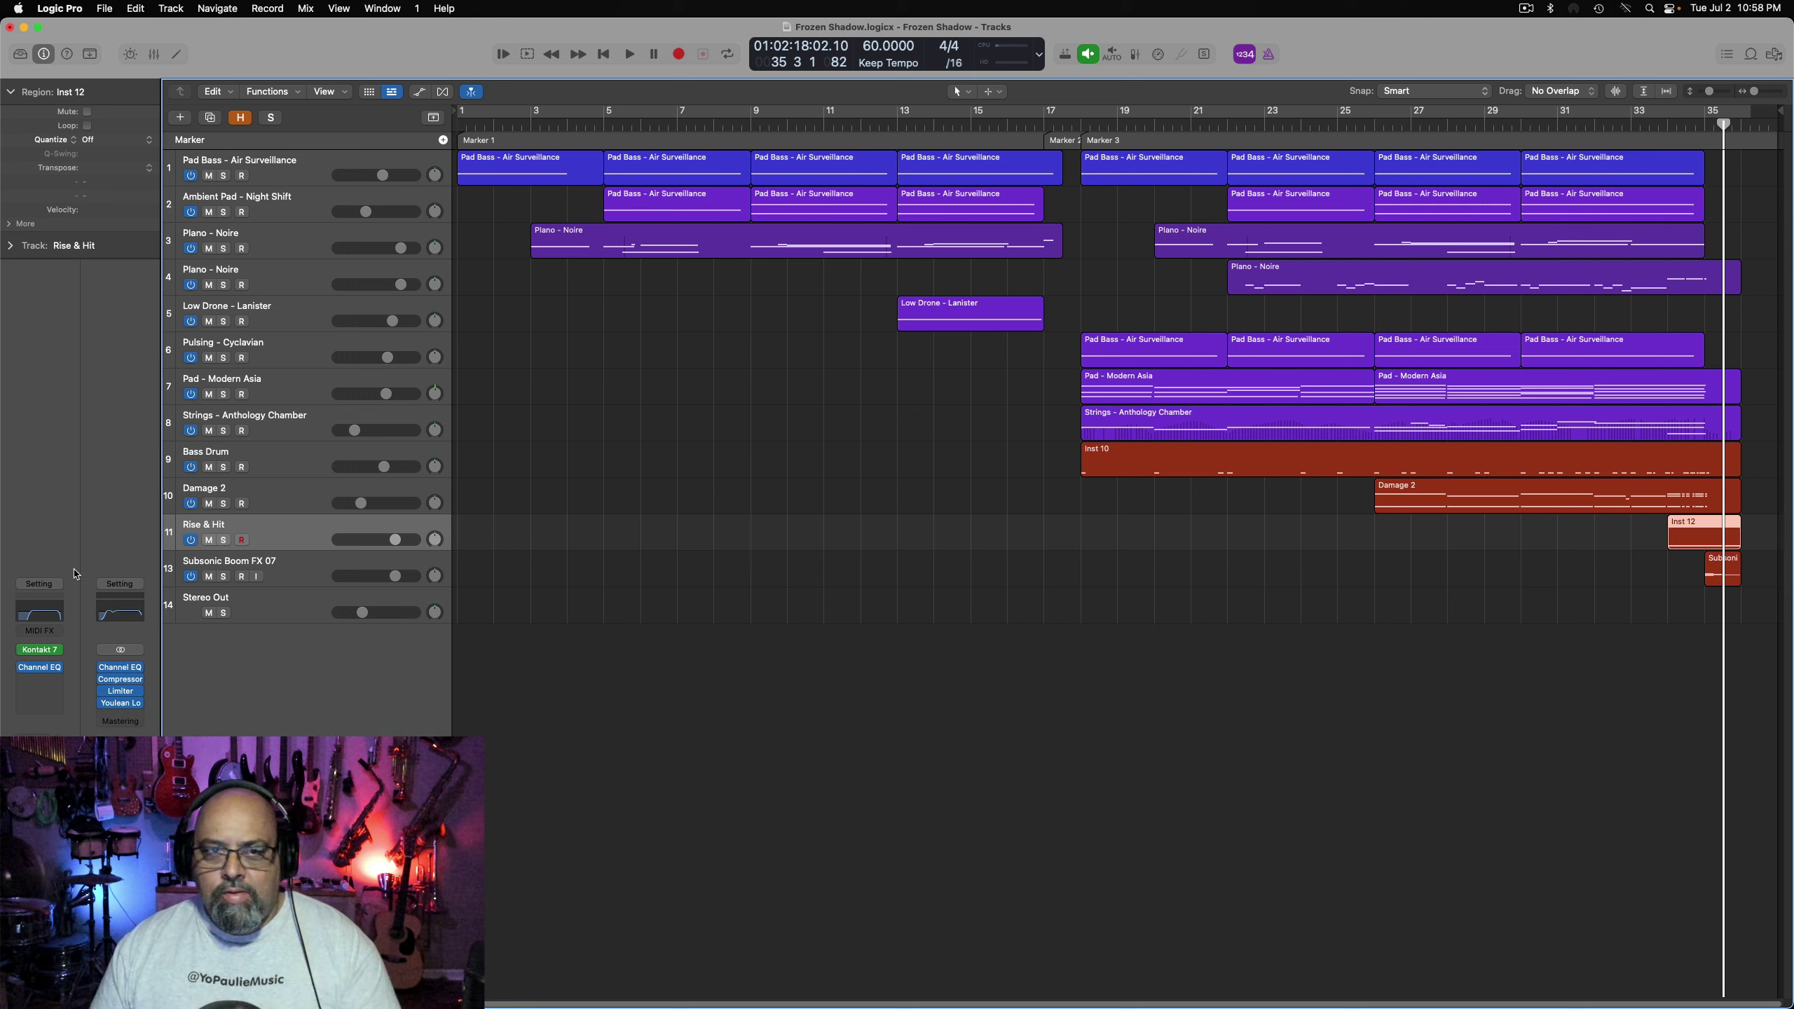
click(506, 182)
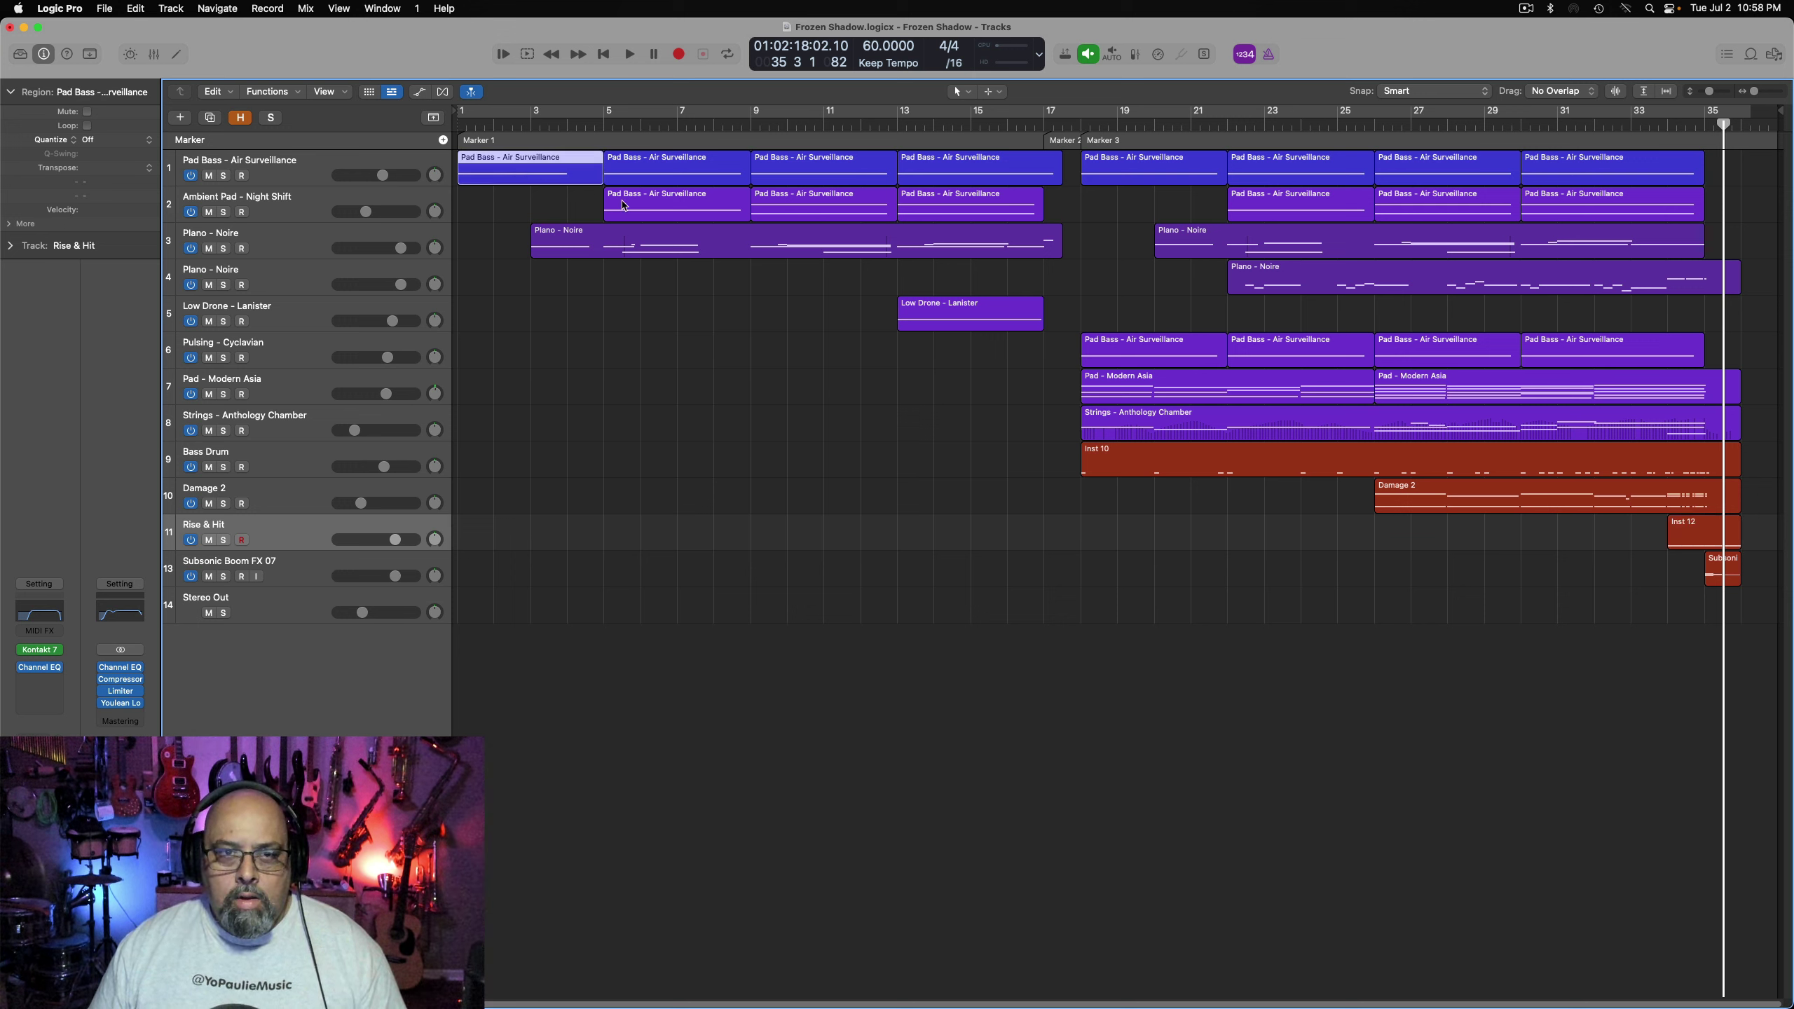
shift+click(622, 204)
shift+click(670, 173)
shift+click(715, 236)
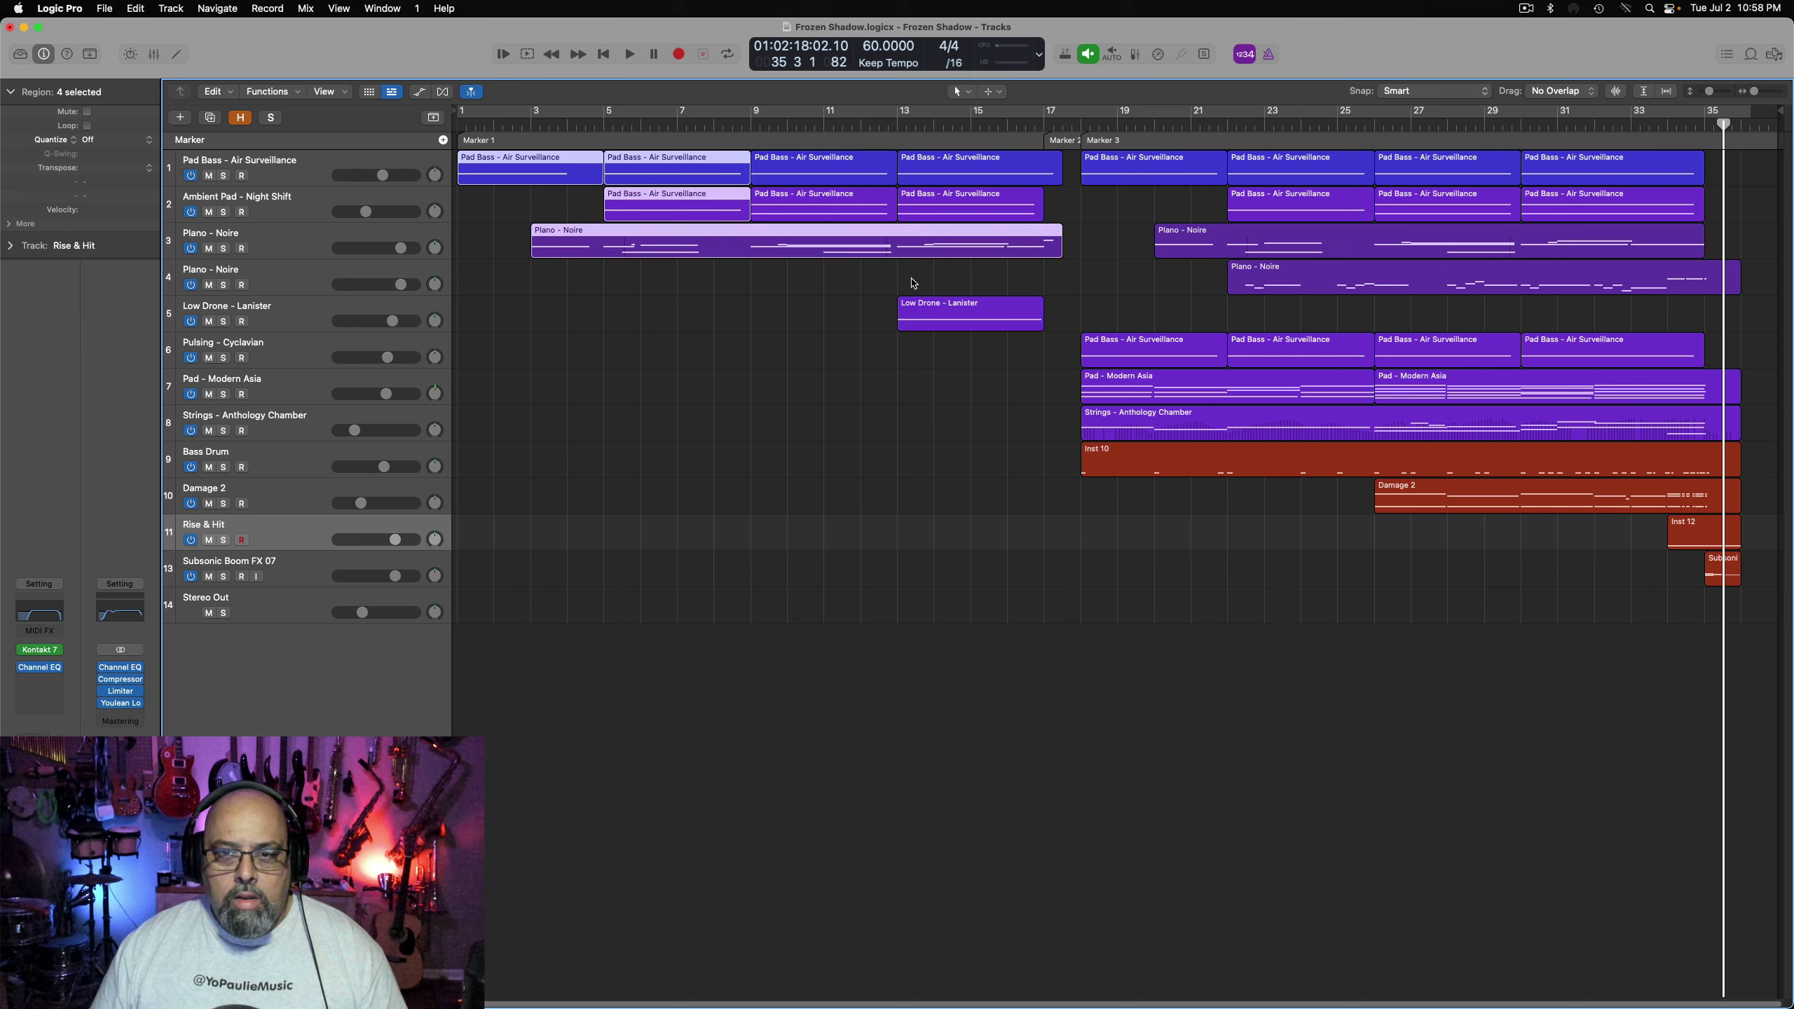
shift+click(936, 322)
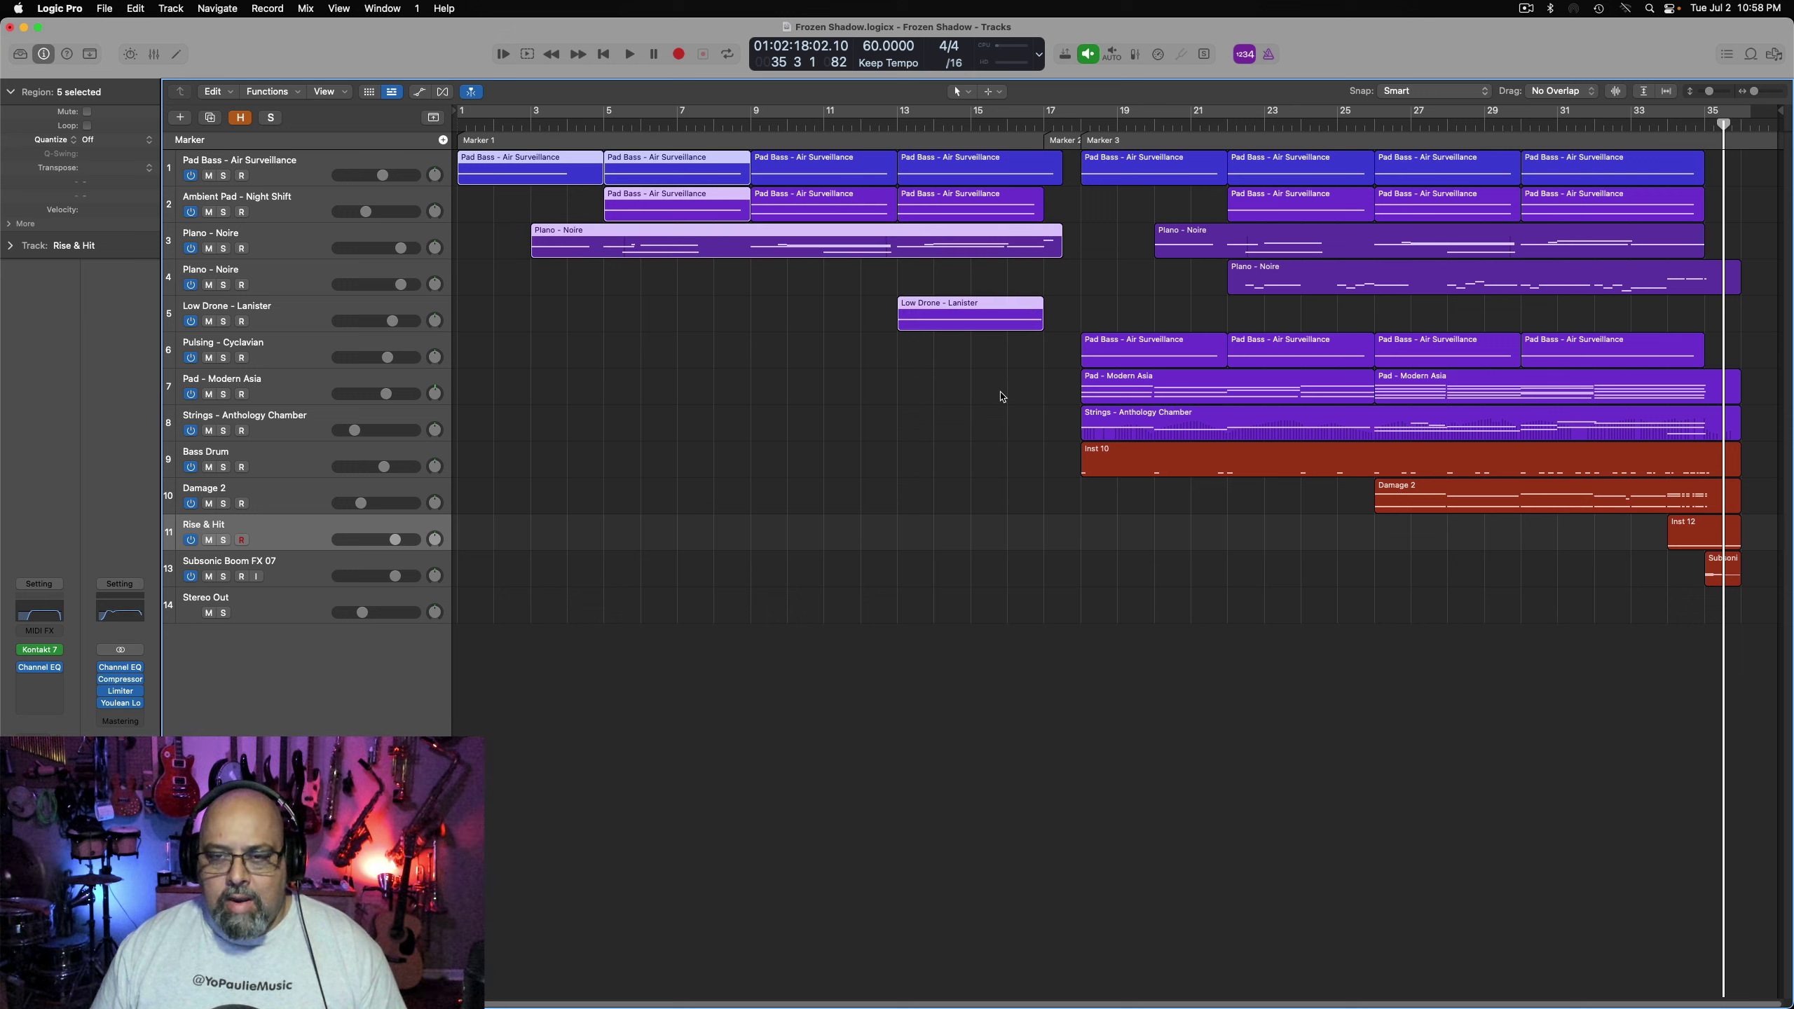
Place the playhead at the end of bar 17 and examine the Marker 3 section's piano, pad, strings, and percussion layers, leaving no region selected
click(1077, 136)
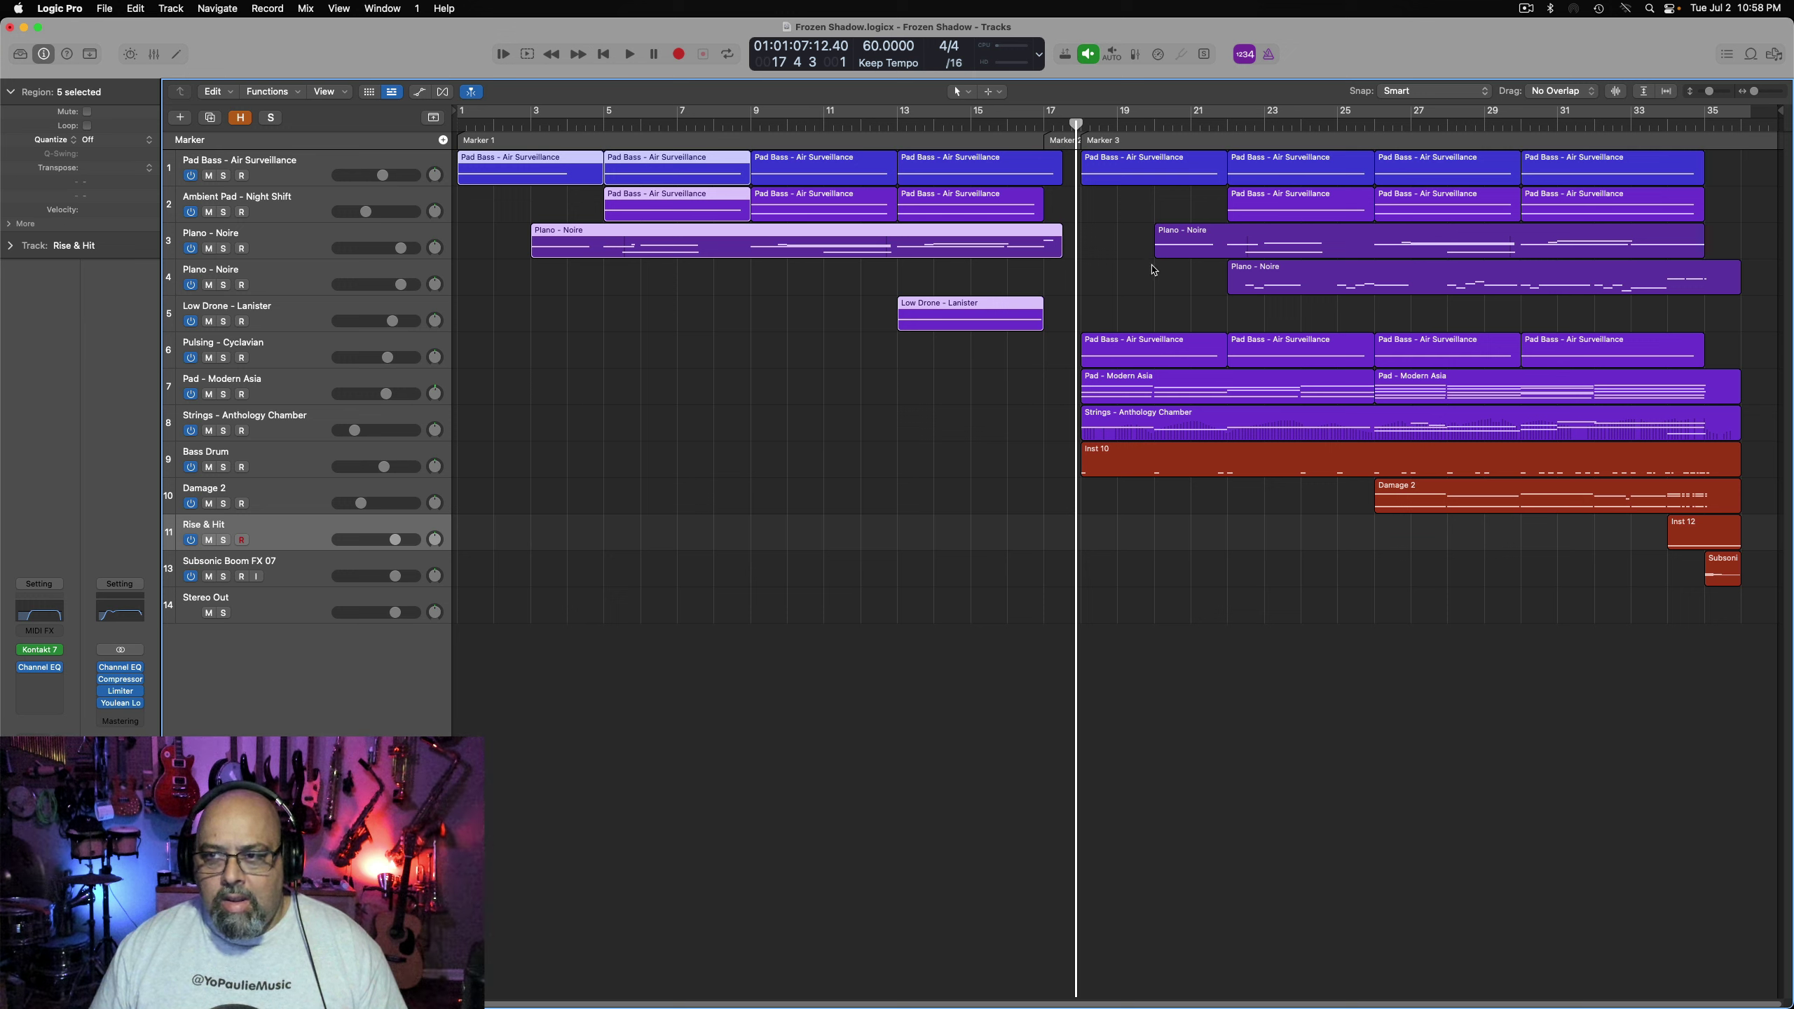
drag(987, 345, 497, 170)
drag(1716, 179, 1148, 293)
click(1206, 305)
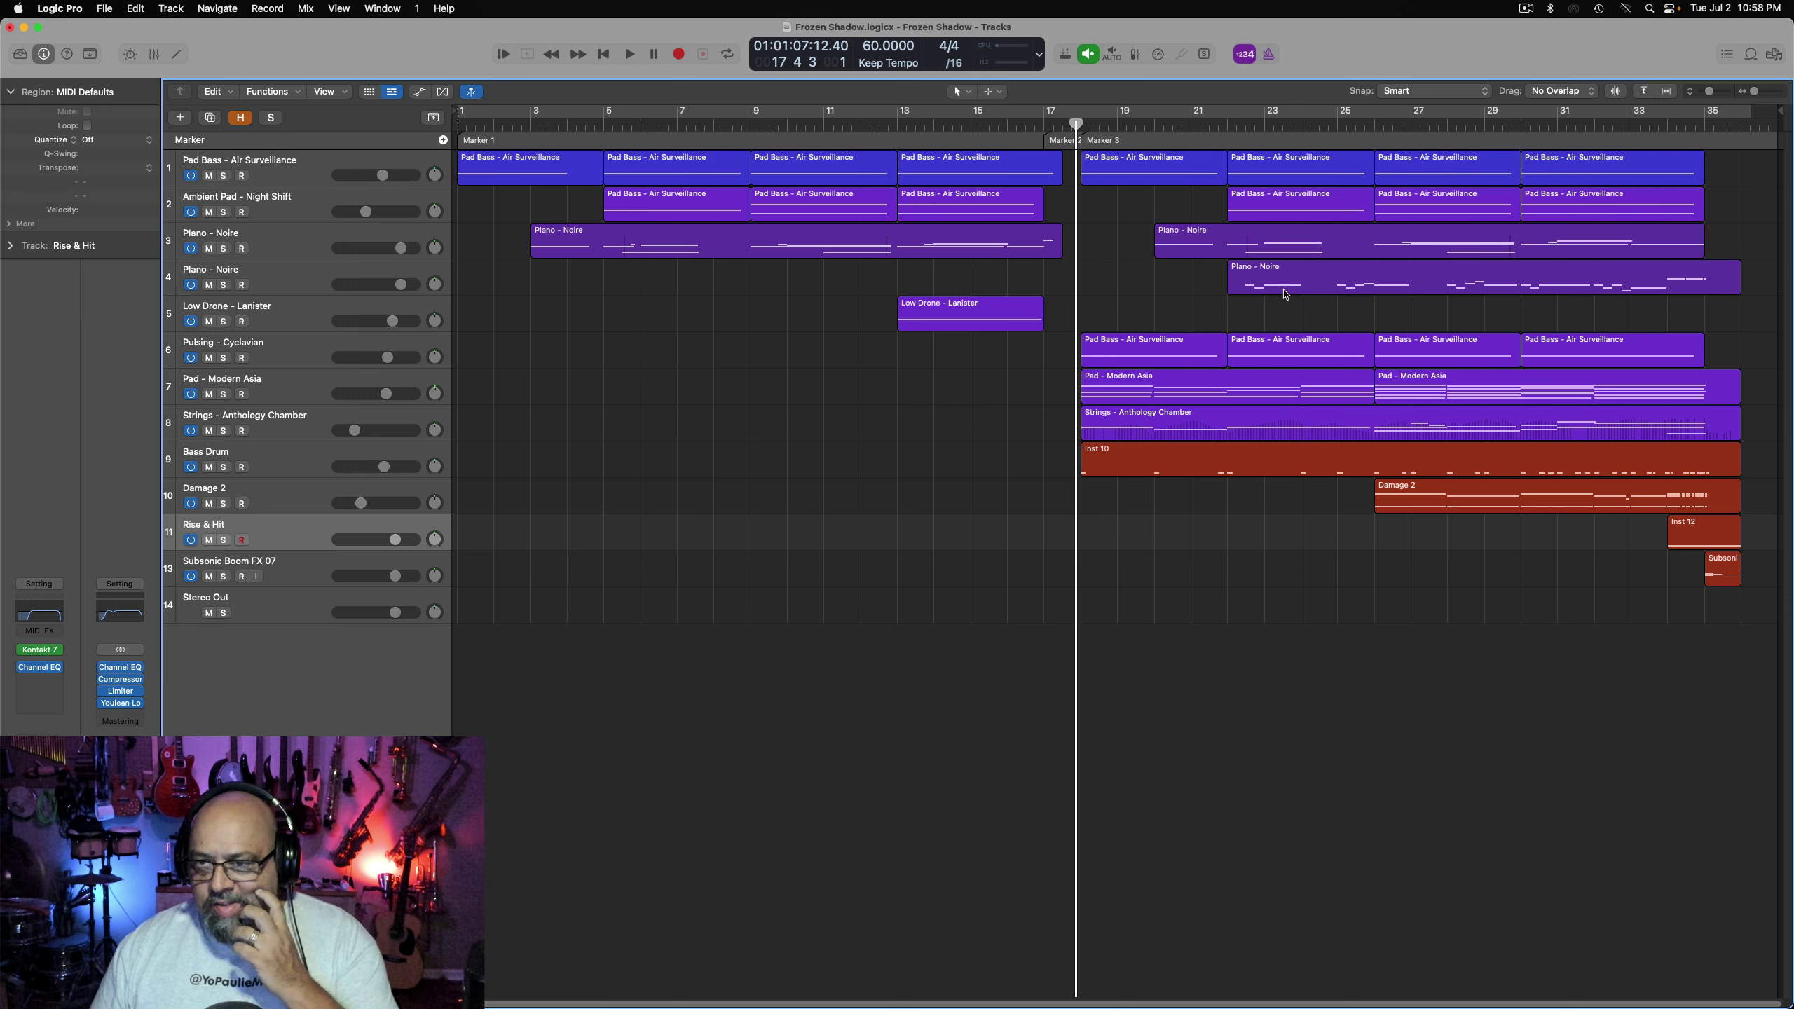
click(1285, 294)
drag(1063, 342, 1749, 431)
drag(1021, 452, 1738, 550)
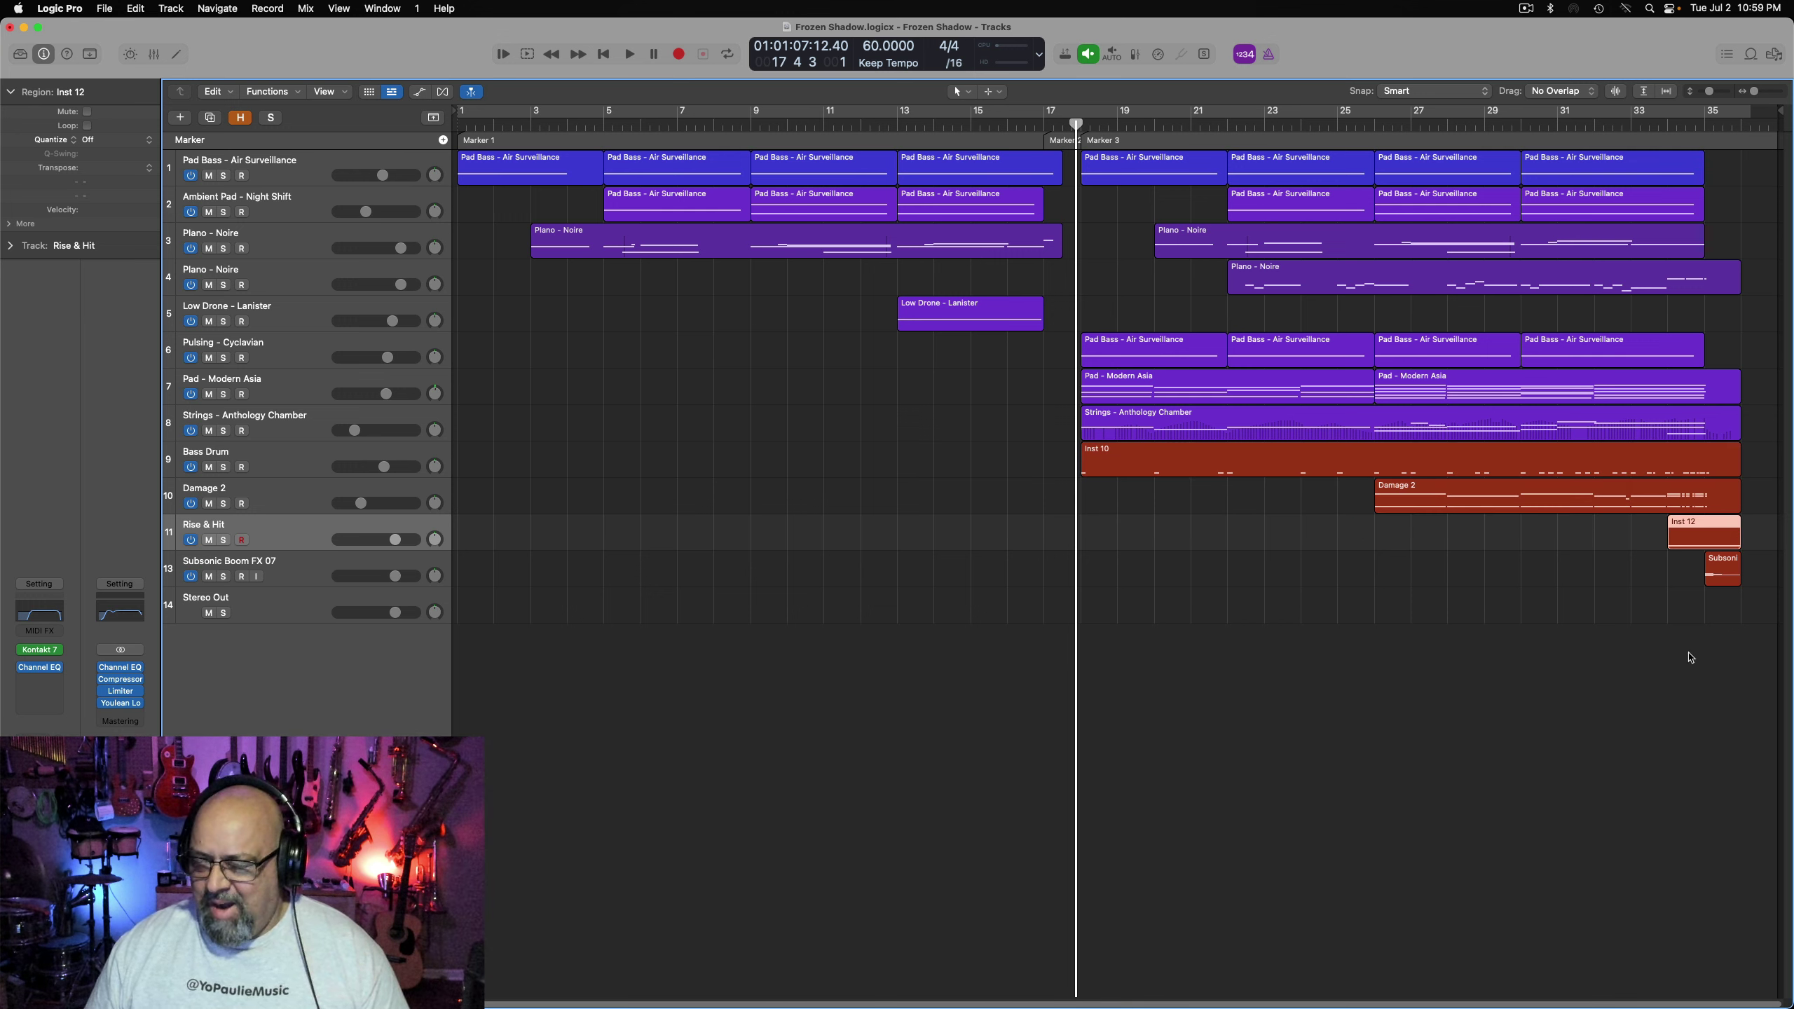
click(1643, 551)
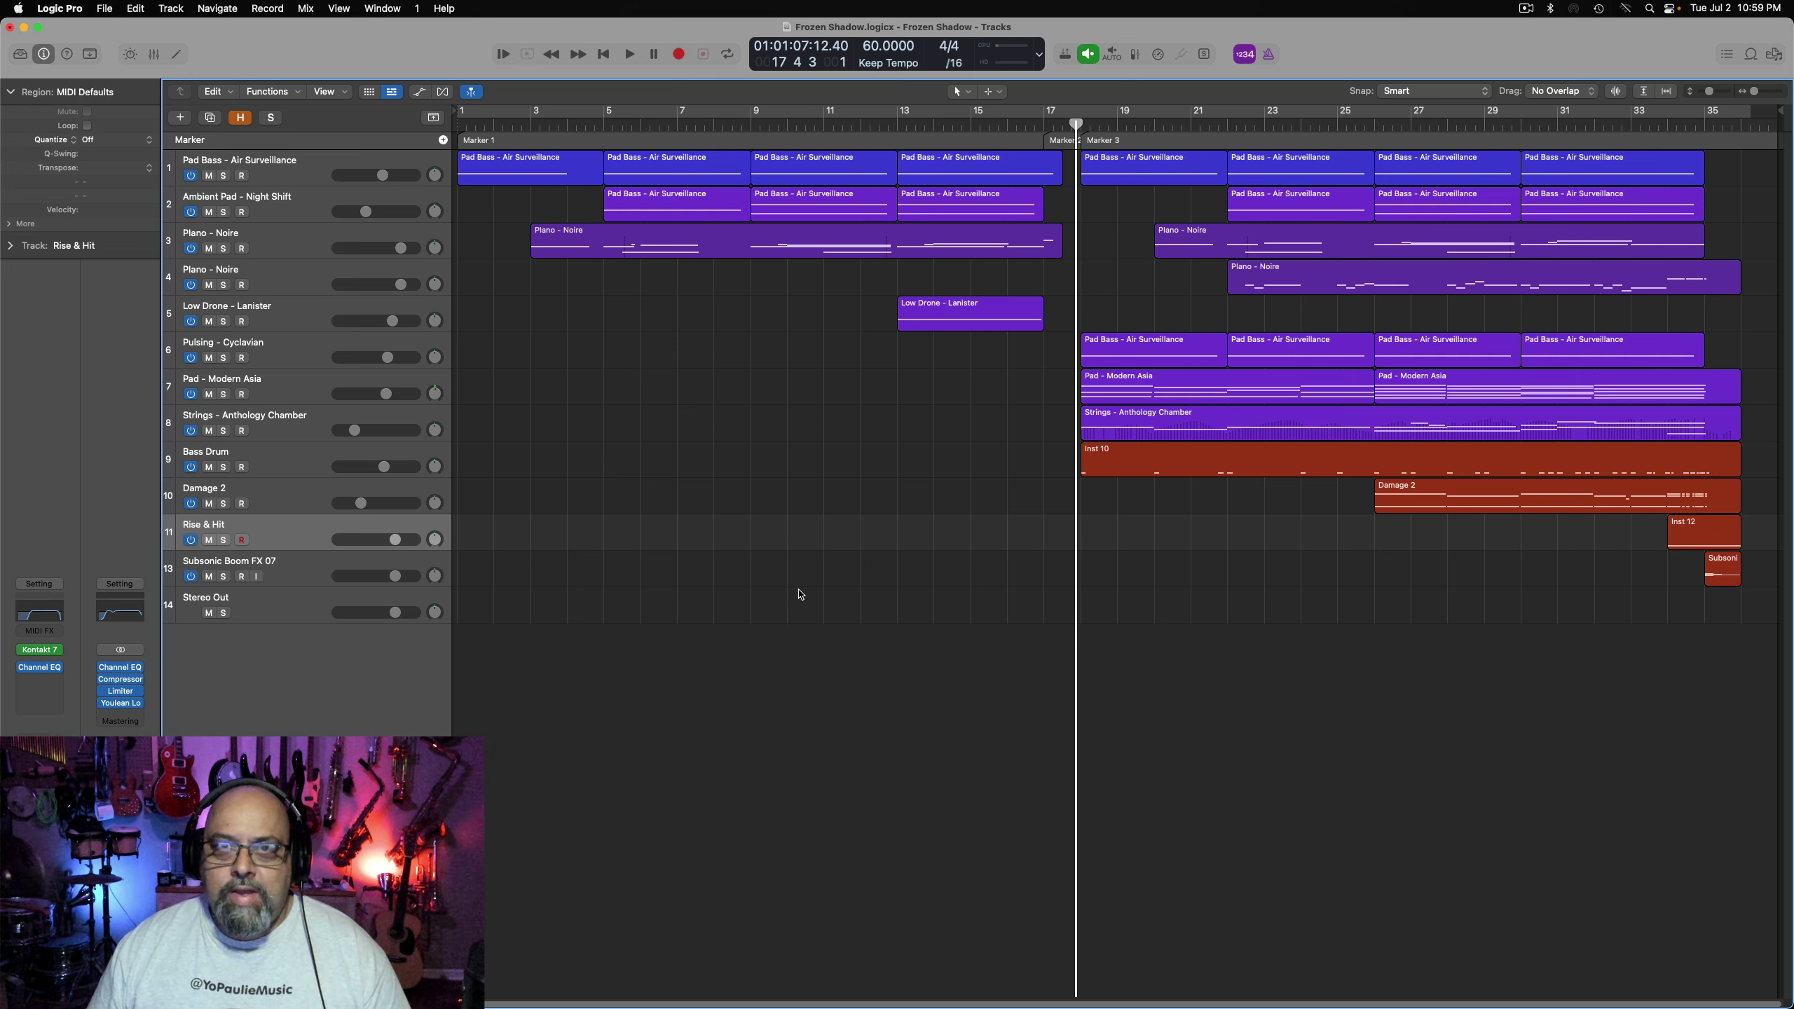